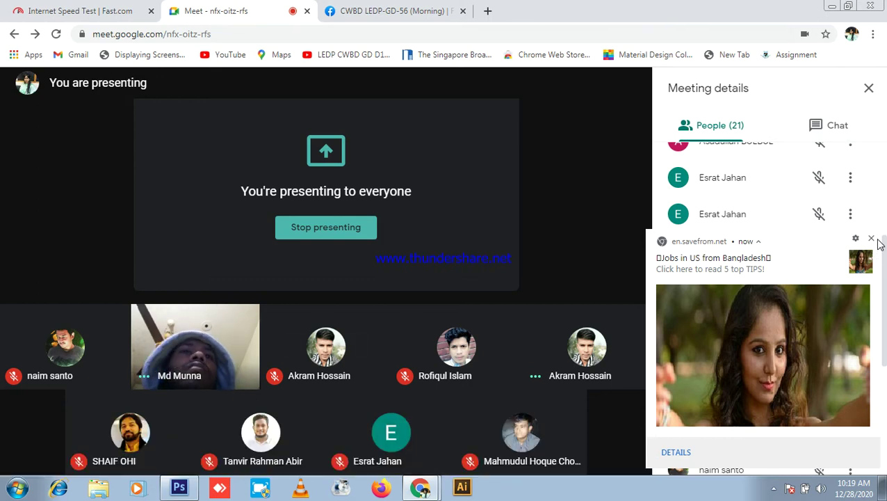
# - Check the meeting's chat messages and participant list, and glance at the empty Photoshop workspace
pyautogui.click(818, 131)
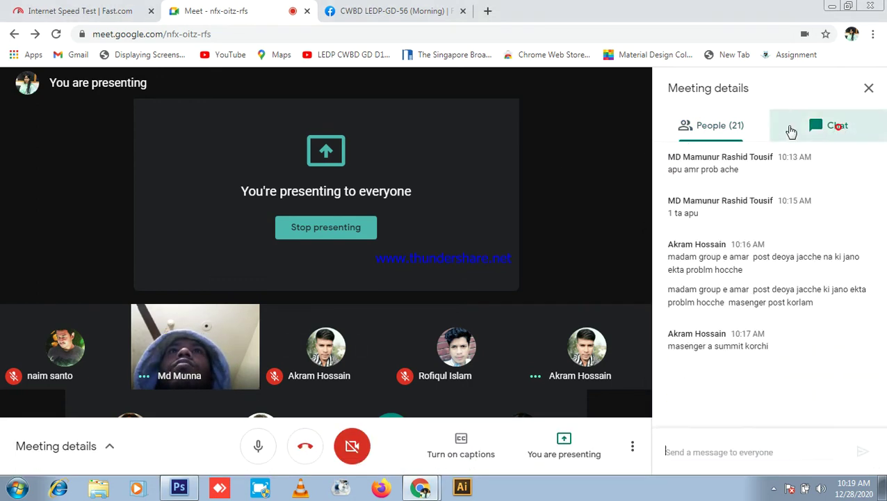
pyautogui.click(721, 126)
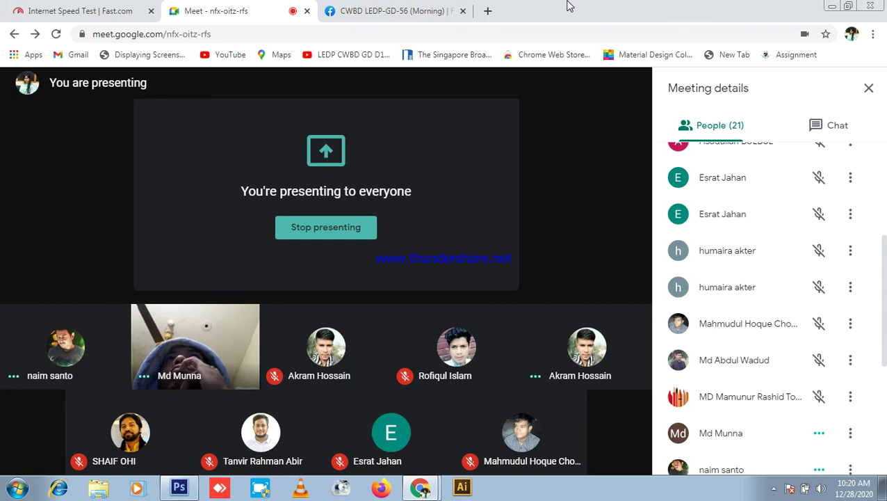
pyautogui.hotkey('alt', 'Tab')
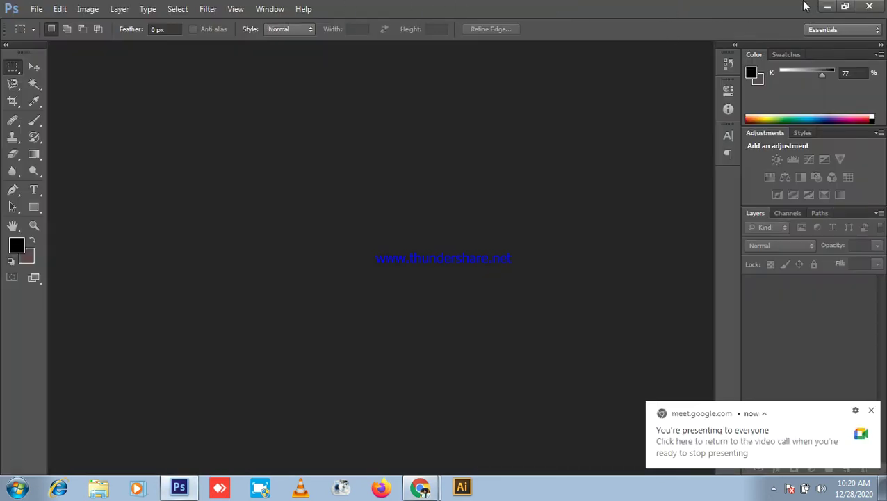
pyautogui.click(825, 7)
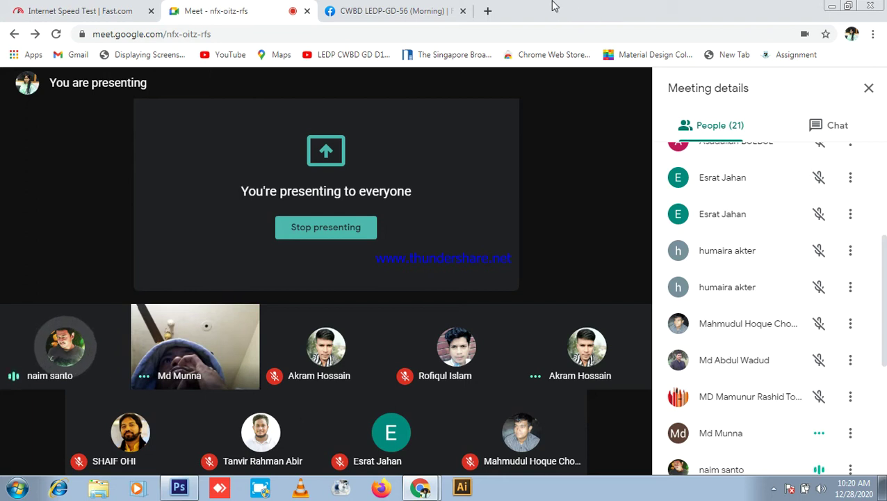
# - Look over the posts in the CWBD LEDP-GD-56 (Morning) Facebook group and close that page
pyautogui.click(403, 7)
pyautogui.scroll(-4, 476, 213)
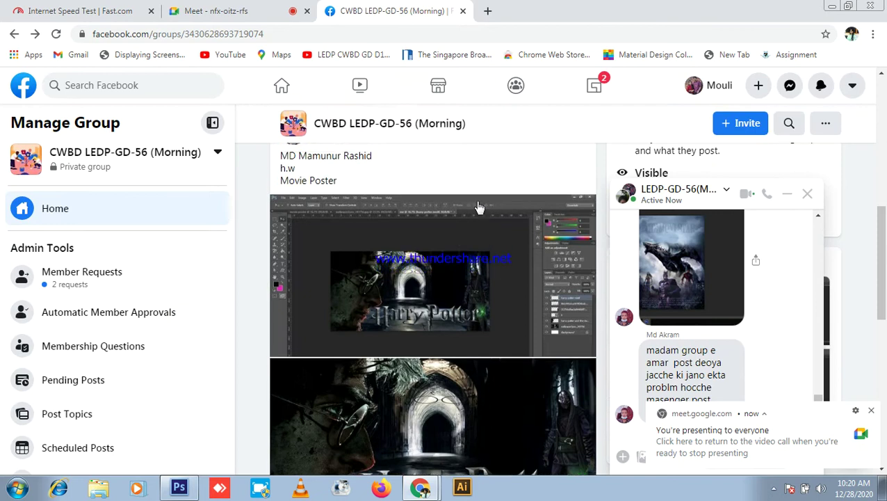
pyautogui.scroll(5, 476, 212)
pyautogui.click(242, 8)
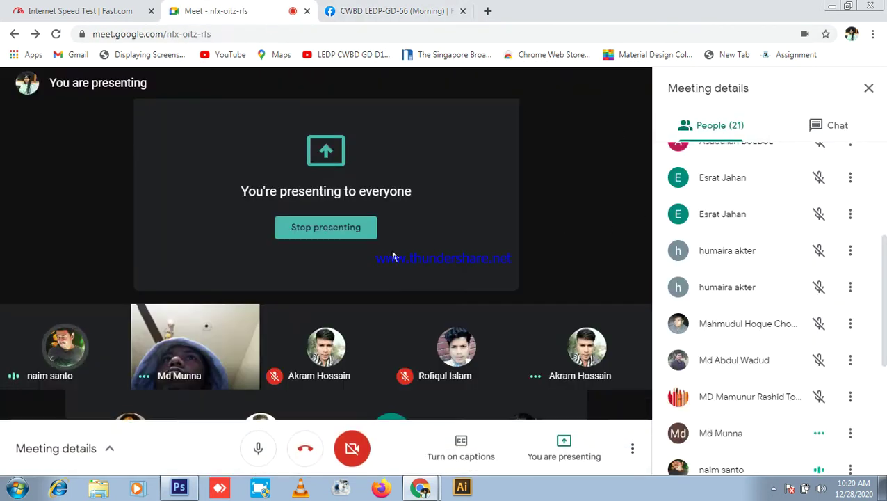
pyautogui.click(462, 10)
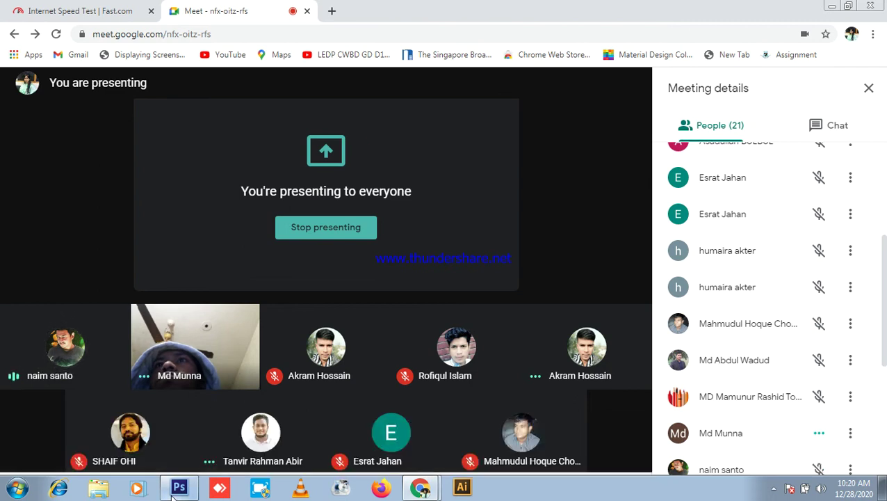
# - Switch to Photoshop, activate the Move tool and dismiss the screen-sharing notification
pyautogui.hotkey('alt', 'Tab')
pyautogui.click(34, 67)
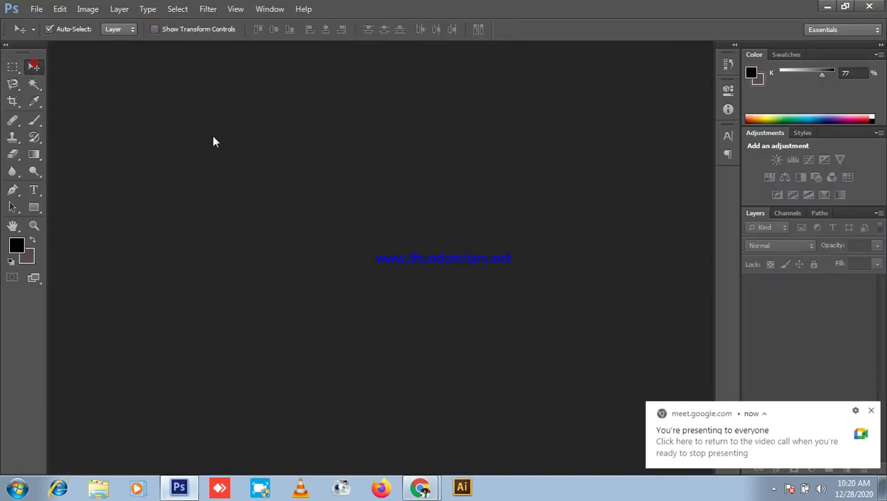
pyautogui.click(855, 494)
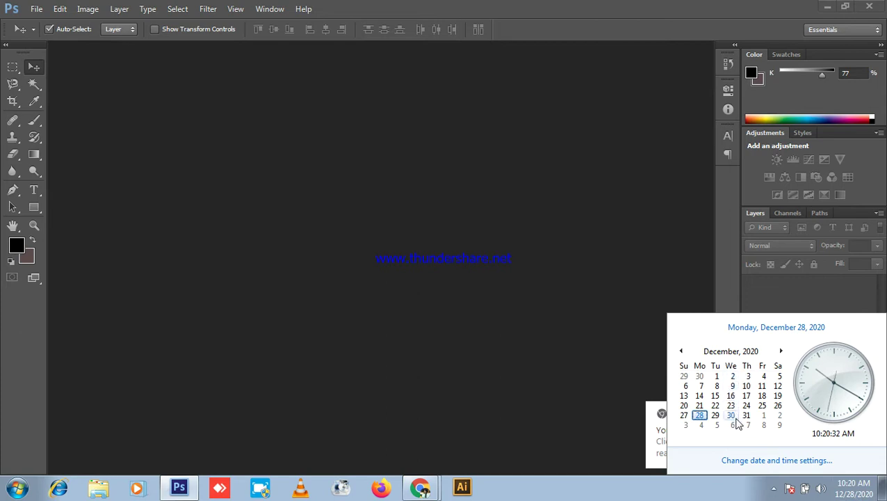
pyautogui.click(863, 491)
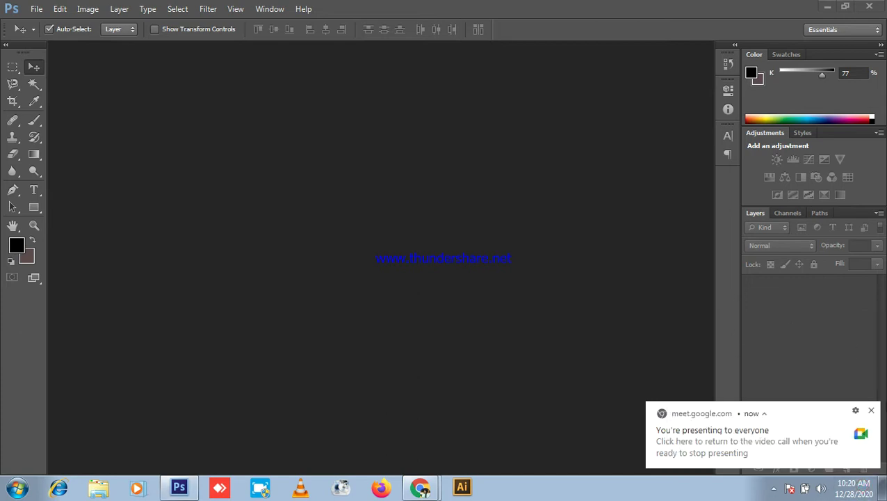
pyautogui.click(872, 412)
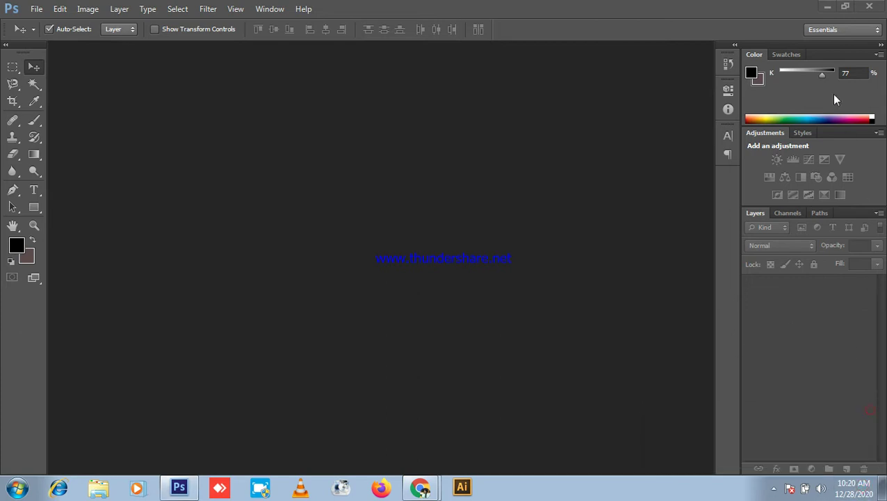
pyautogui.click(828, 7)
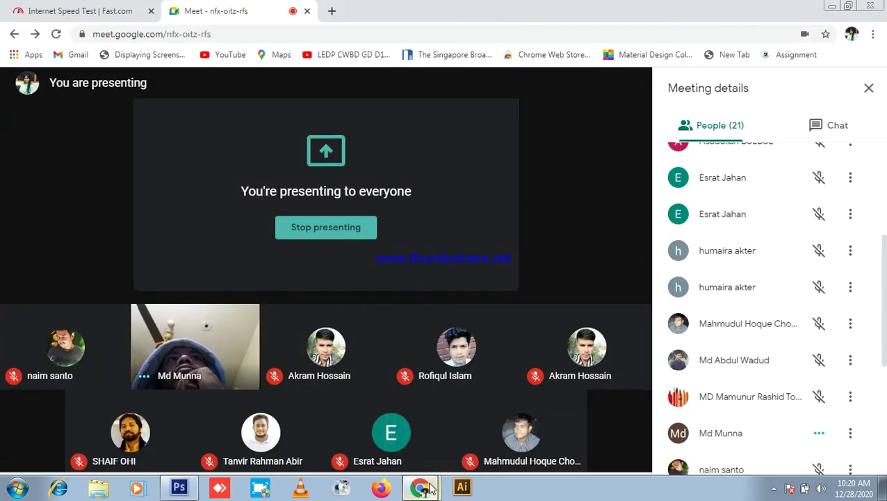
# - Create a blank A4 Photoshop document, 210 x 297 mm at 300 pixels/inch, in RGB Color with a white background
pyautogui.click(179, 488)
pyautogui.click(36, 8)
pyautogui.click(43, 22)
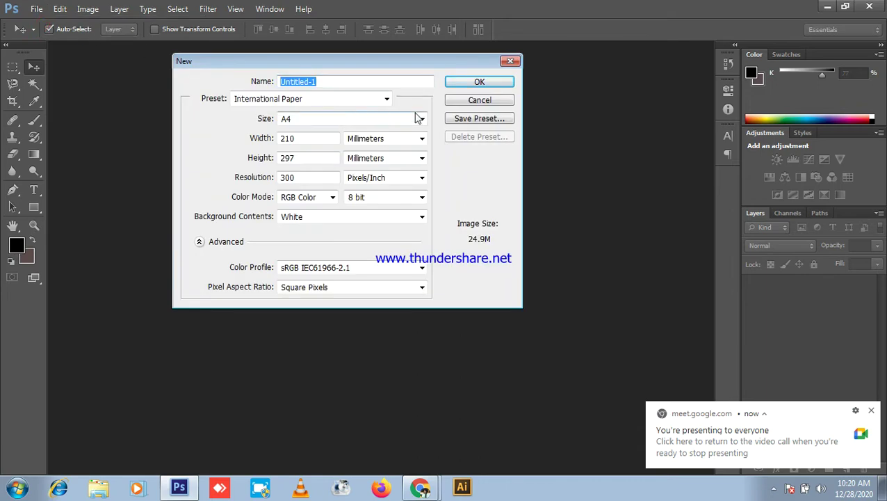
pyautogui.click(478, 83)
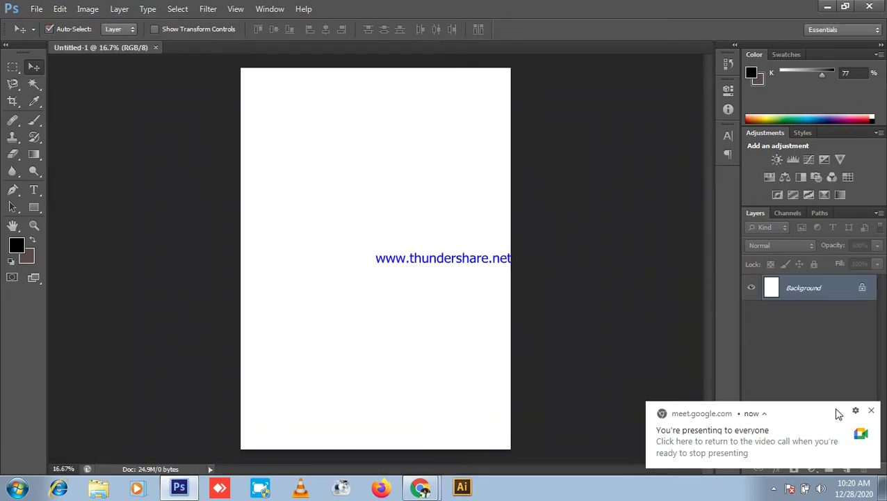
pyautogui.click(872, 410)
pyautogui.scroll(-2, 293, 172)
pyautogui.scroll(3, 293, 173)
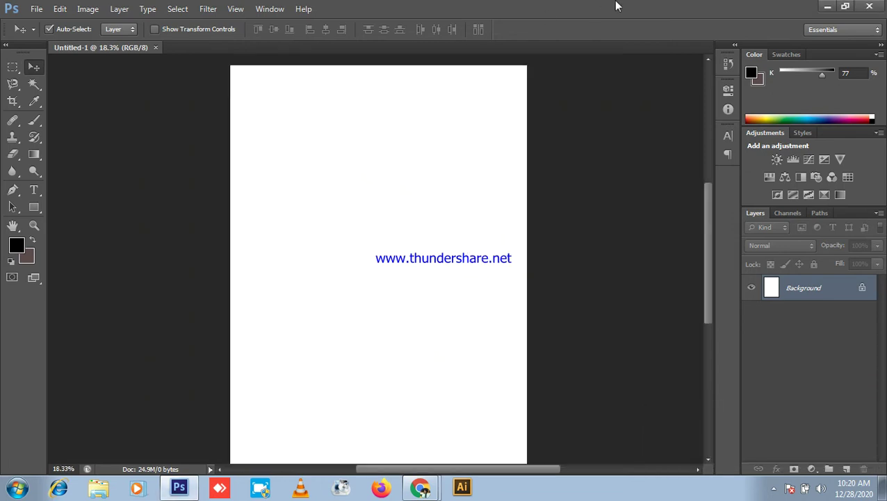
pyautogui.click(828, 6)
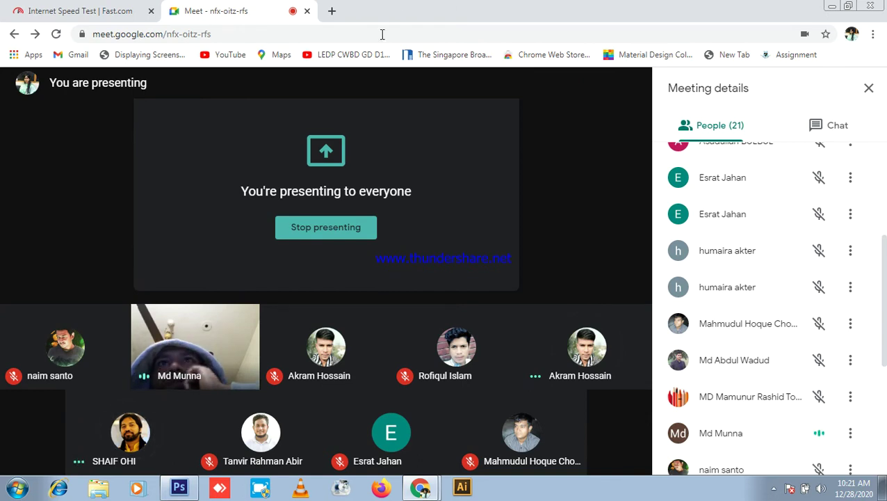
pyautogui.click(832, 6)
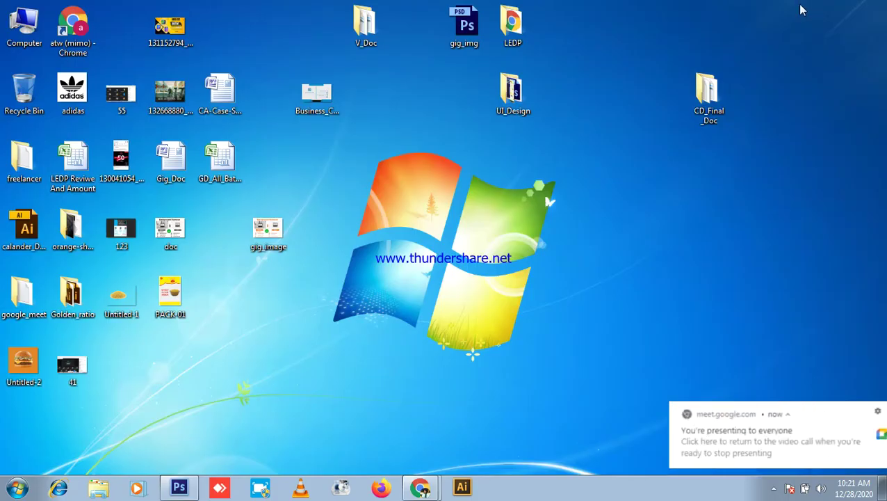
pyautogui.rightClick(572, 71)
pyautogui.click(607, 105)
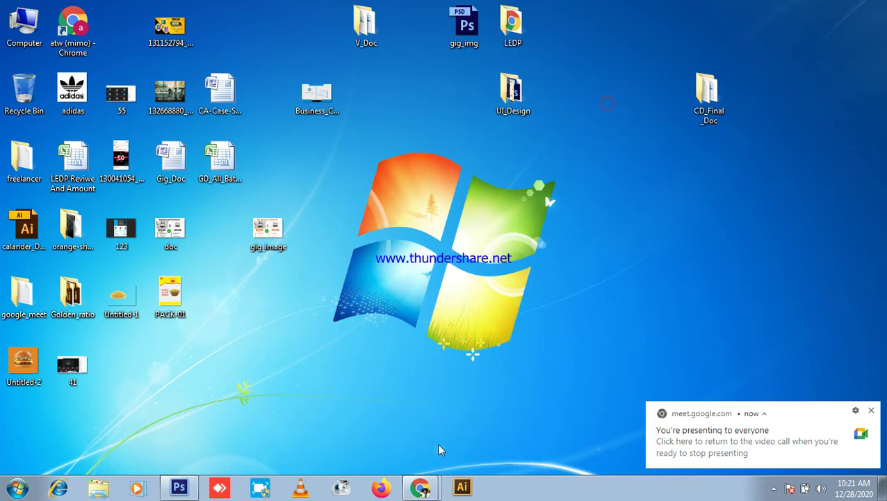
pyautogui.click(420, 491)
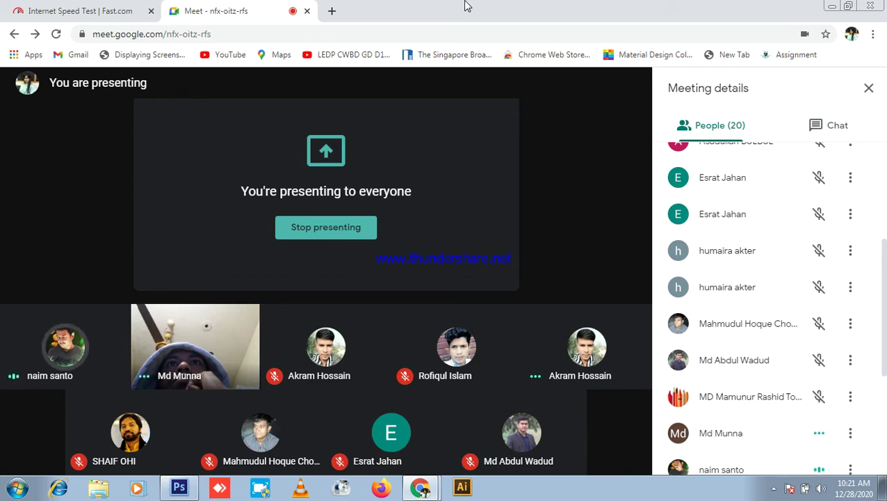
# - From the desktop, open the Backround folder inside LEDP, All_class, Photoshop 5th Class
pyautogui.press('super+d')
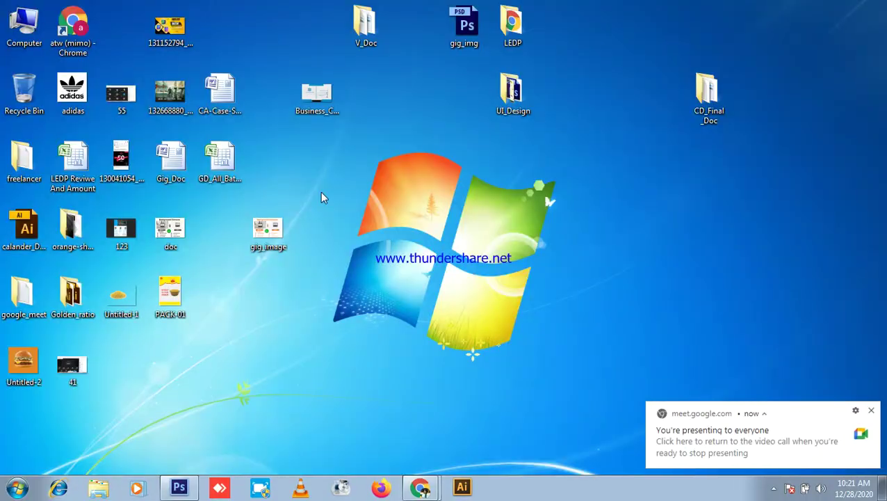
pyautogui.rightClick(635, 204)
pyautogui.click(675, 242)
pyautogui.rightClick(593, 205)
pyautogui.click(626, 240)
pyautogui.doubleClick(512, 24)
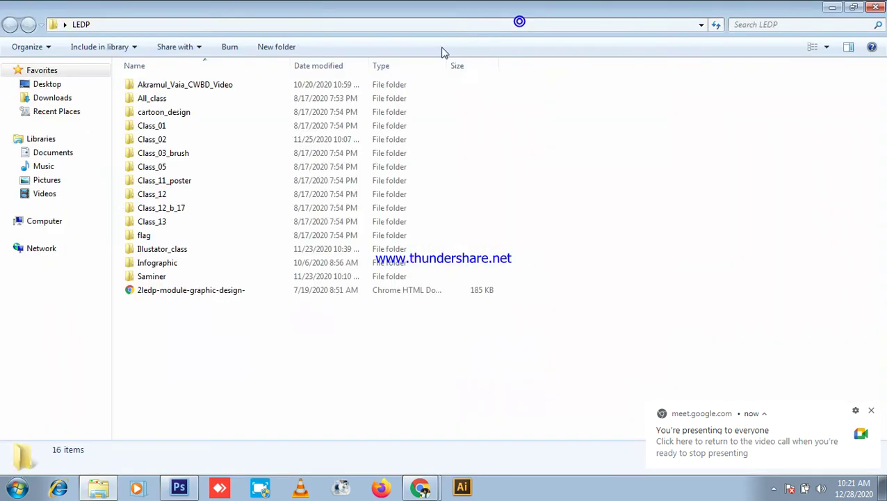
pyautogui.doubleClick(161, 87)
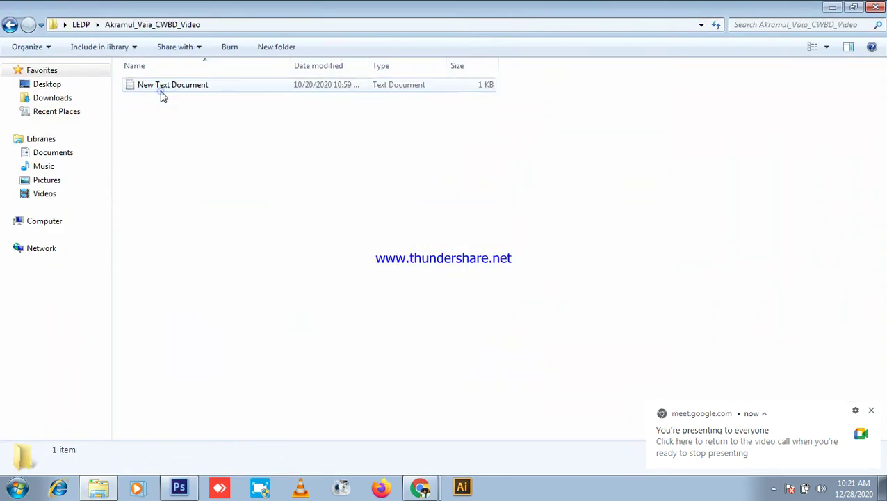
pyautogui.click(10, 24)
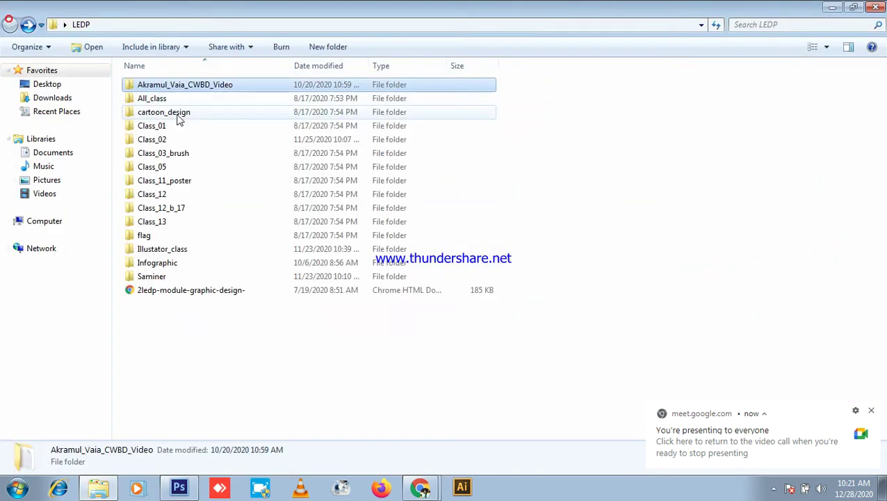
pyautogui.doubleClick(165, 97)
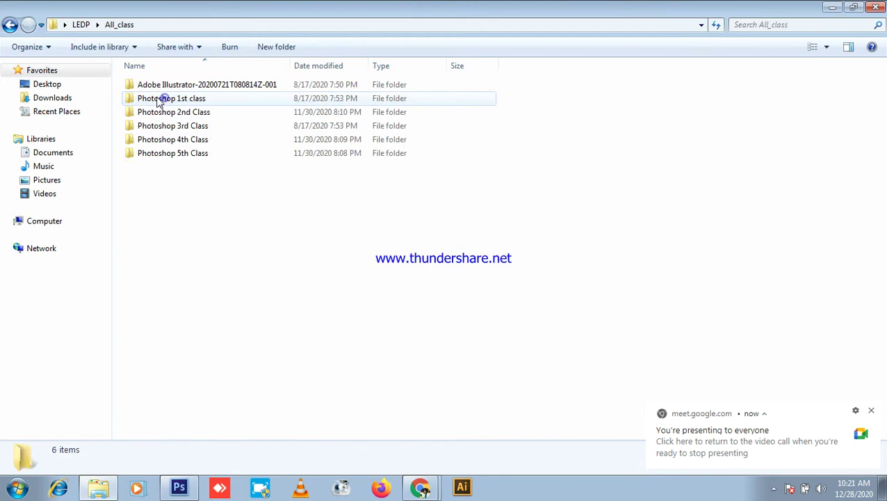
pyautogui.doubleClick(187, 154)
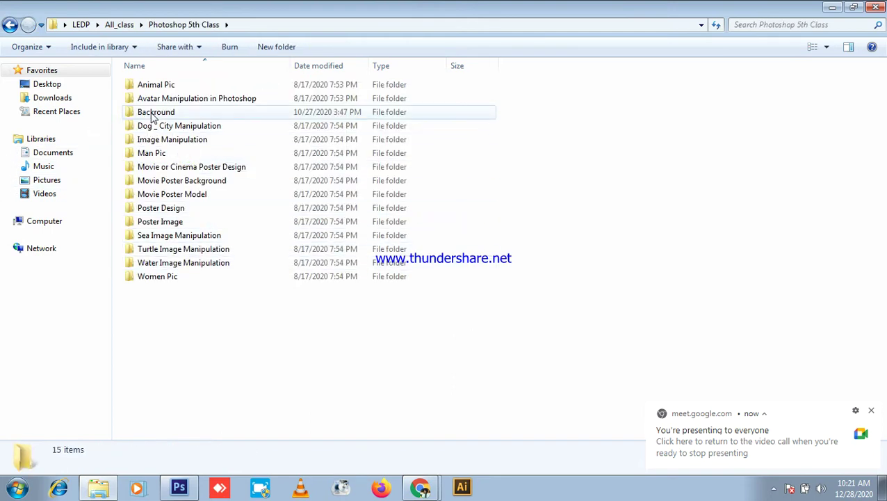
pyautogui.doubleClick(156, 113)
# - Place the grass-9 image from the Backround folder across the middle of the blank A4 document and commit the placement
pyautogui.scroll(-4, 528, 236)
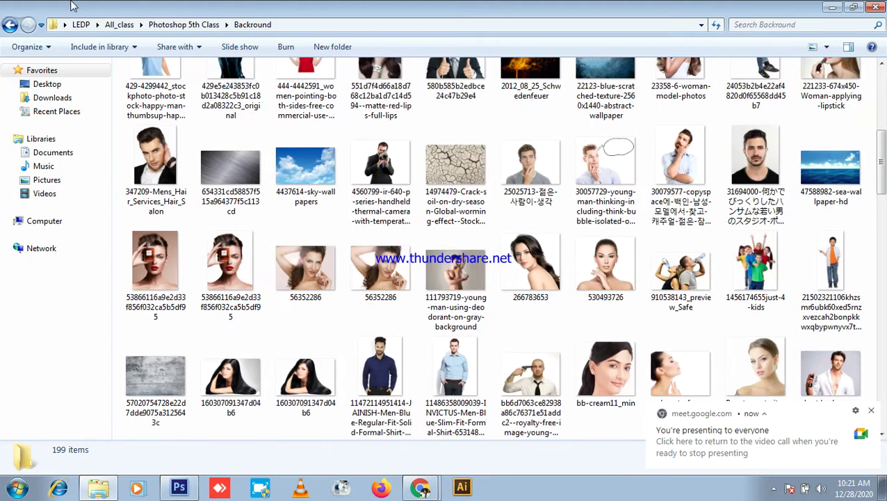
pyautogui.scroll(2, 689, 271)
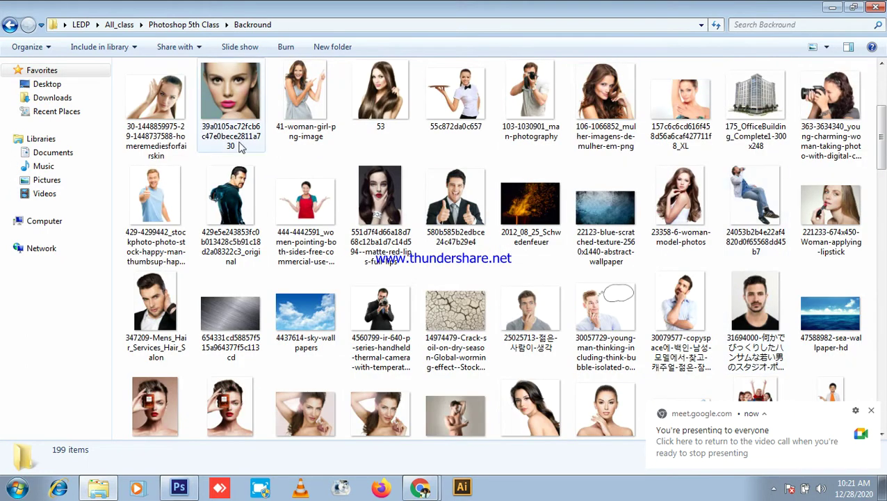
pyautogui.scroll(-4, 719, 188)
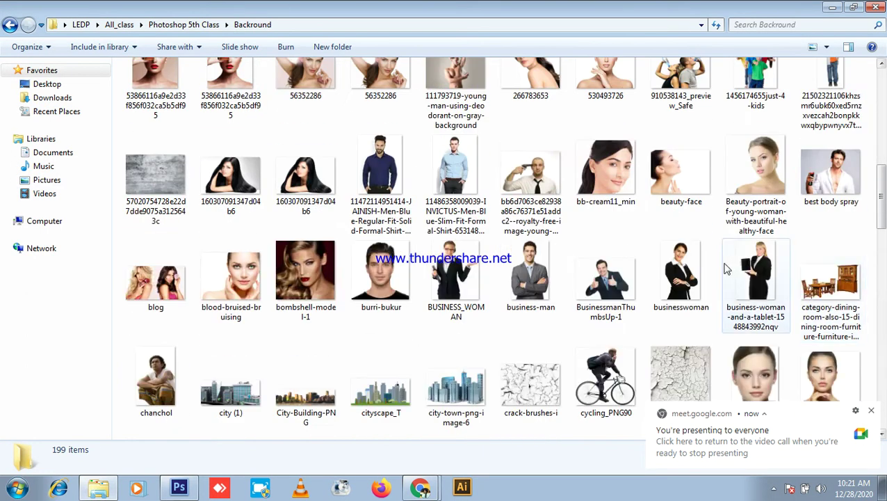
pyautogui.scroll(-10, 726, 269)
pyautogui.scroll(4, 322, 111)
pyautogui.moveTo(322, 112); pyautogui.dragTo(411, 266)
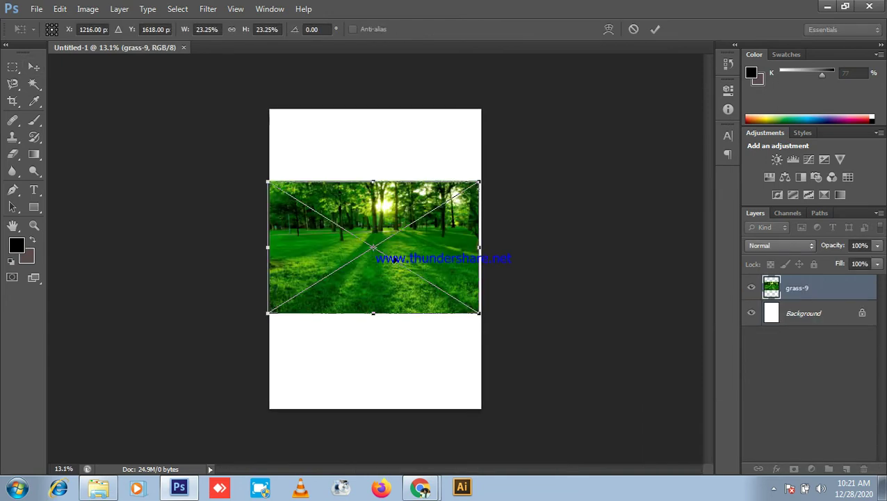
pyautogui.scroll(3, 387, 253)
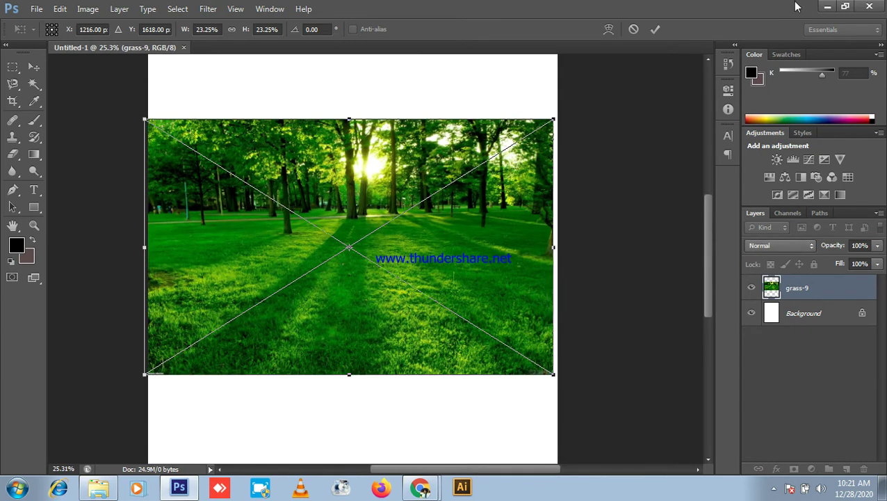
pyautogui.click(656, 29)
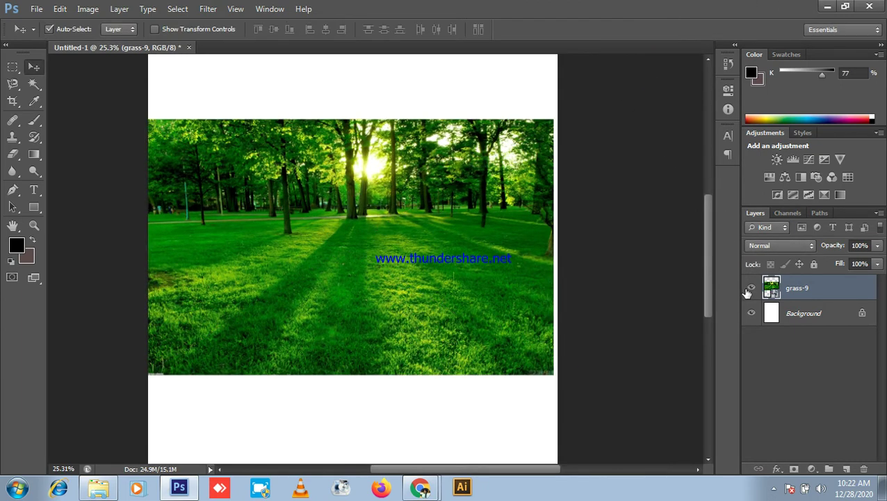
# - Rasterize the grass-9 layer and shift it slightly sideways to line up with the page's side edges
pyautogui.rightClick(801, 291)
pyautogui.click(729, 152)
pyautogui.hscroll(-1, 338, 243)
pyautogui.scroll(2, 360, 193)
pyautogui.moveTo(360, 194); pyautogui.dragTo(368, 196)
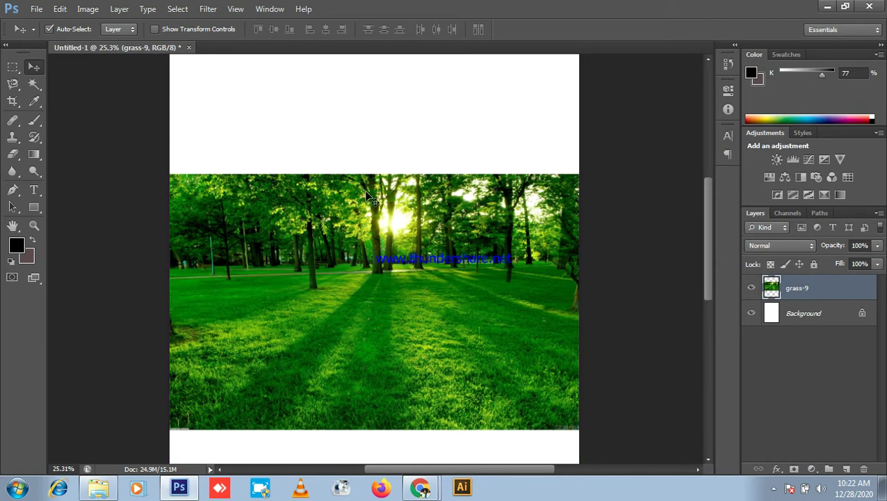
# - Minimize Photoshop, close the Backround folder window and switch back to the Google Meet call in Chrome
pyautogui.click(828, 7)
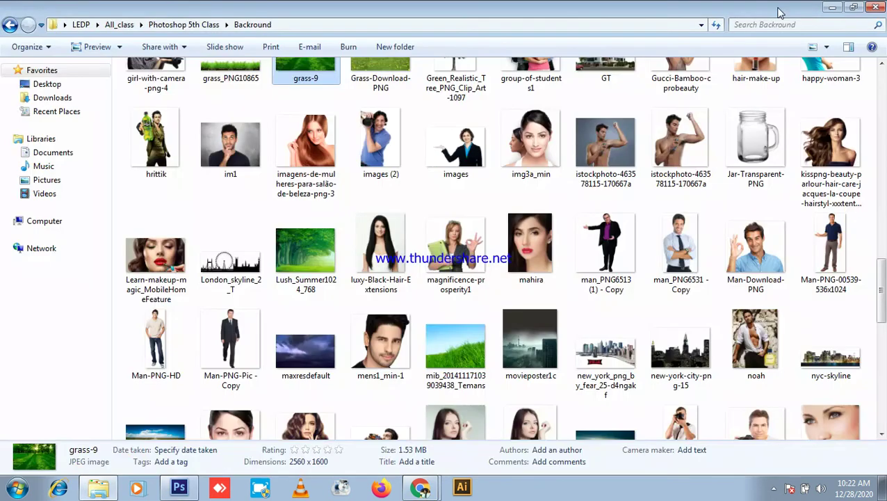
pyautogui.click(873, 7)
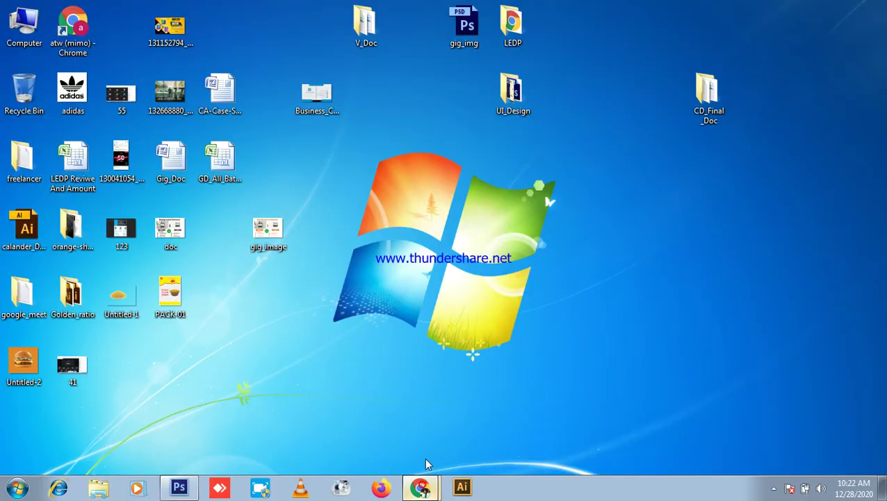
pyautogui.click(420, 488)
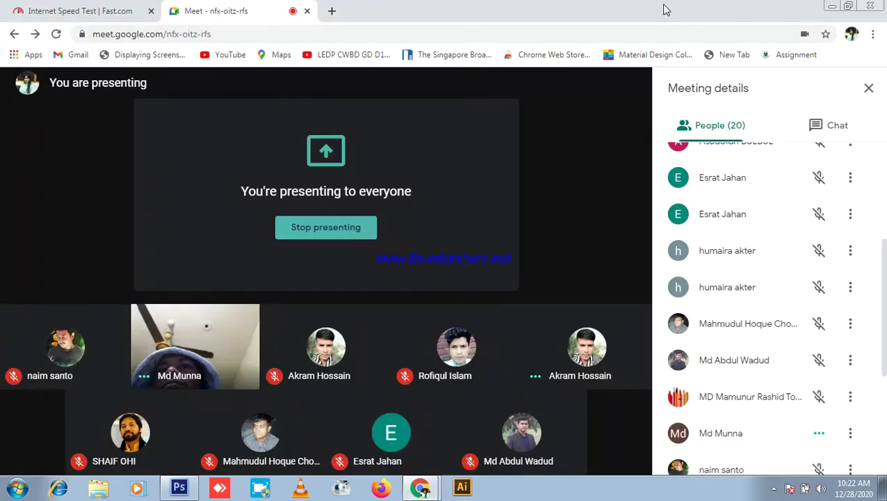
# - Switch to Photoshop and open the Filter Gallery on the grass-9 layer with its preview reduced to 33.3%
pyautogui.click(179, 488)
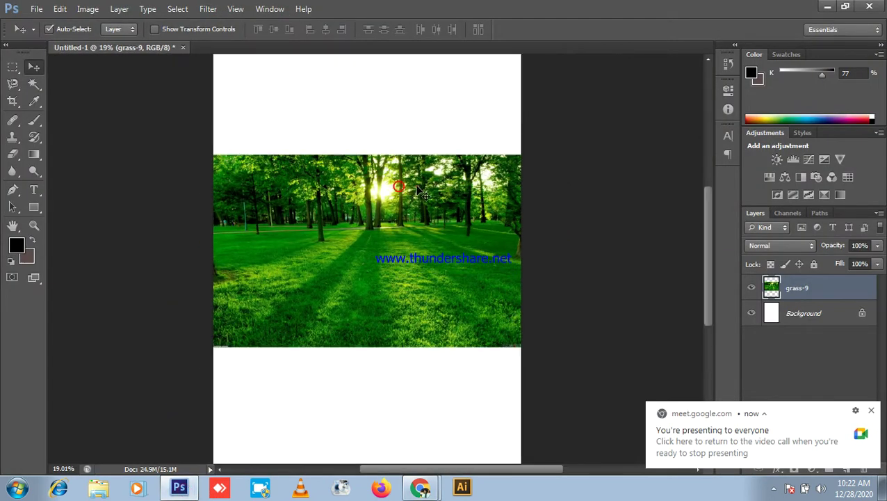
pyautogui.click(209, 9)
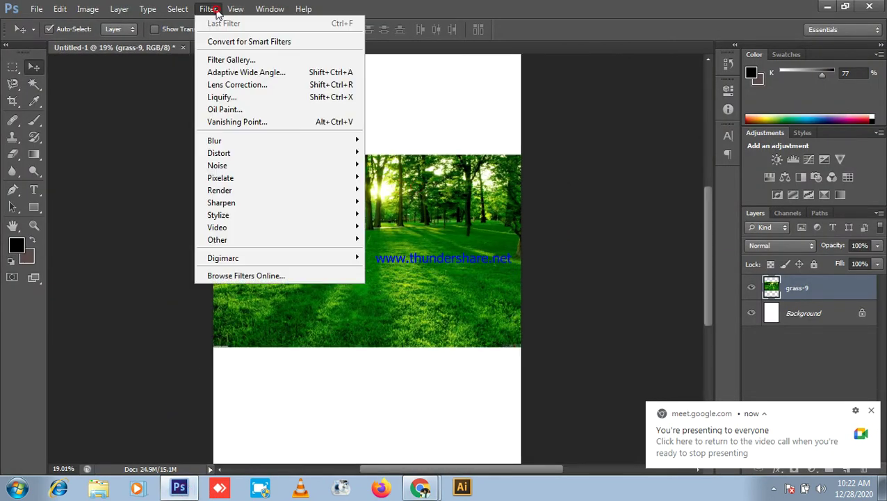
pyautogui.click(241, 60)
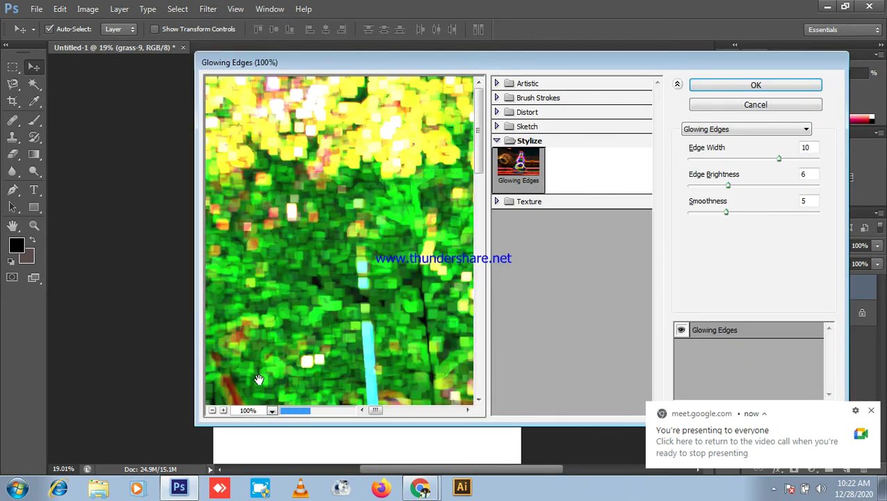
pyautogui.click(213, 411)
pyautogui.click(213, 410)
# - Preview the Artistic Colored Pencil filter on the grass-9 image
pyautogui.click(552, 85)
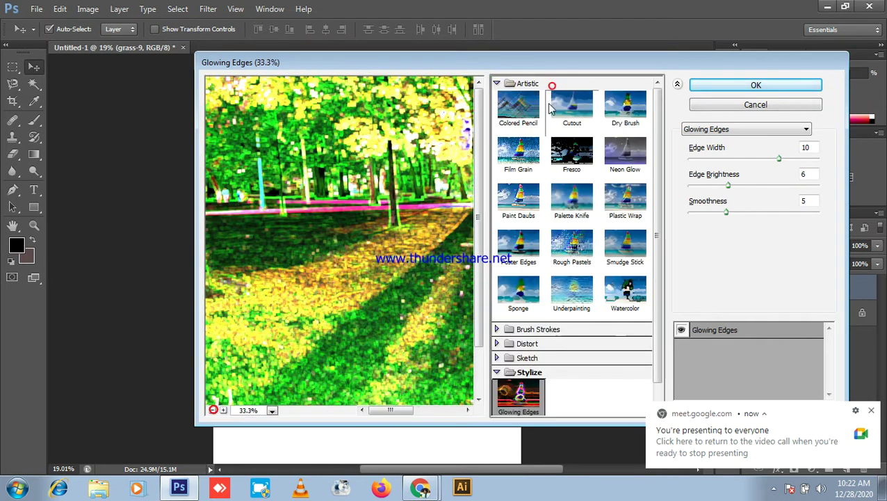
pyautogui.click(523, 114)
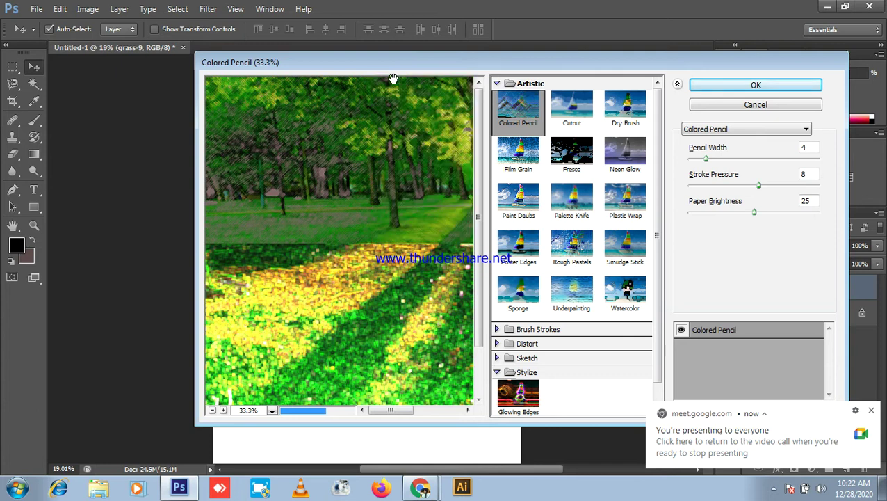
pyautogui.moveTo(357, 61)
pyautogui.mouseDown()
pyautogui.moveTo(631, 61)
pyautogui.moveTo(410, 62)
pyautogui.moveTo(399, 72)
pyautogui.mouseUp()
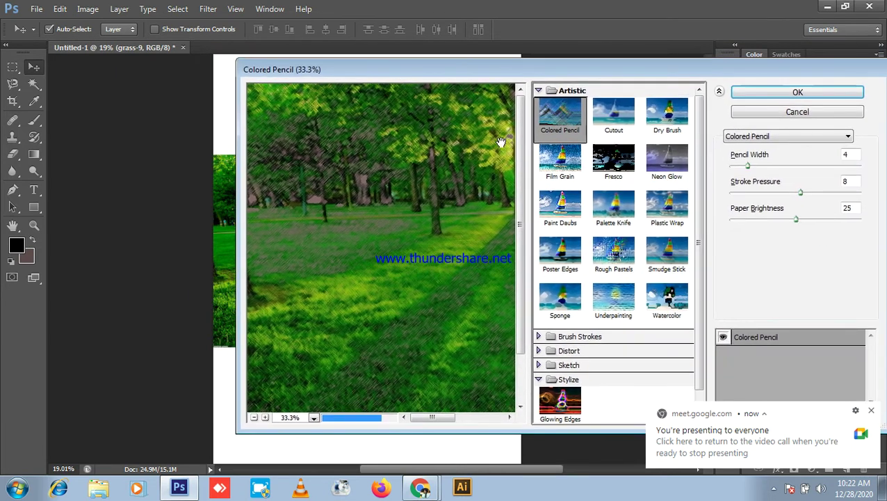
# - Try the Cutout filter on the grass-9 image with 5 levels and different edge simplicity settings
pyautogui.click(613, 114)
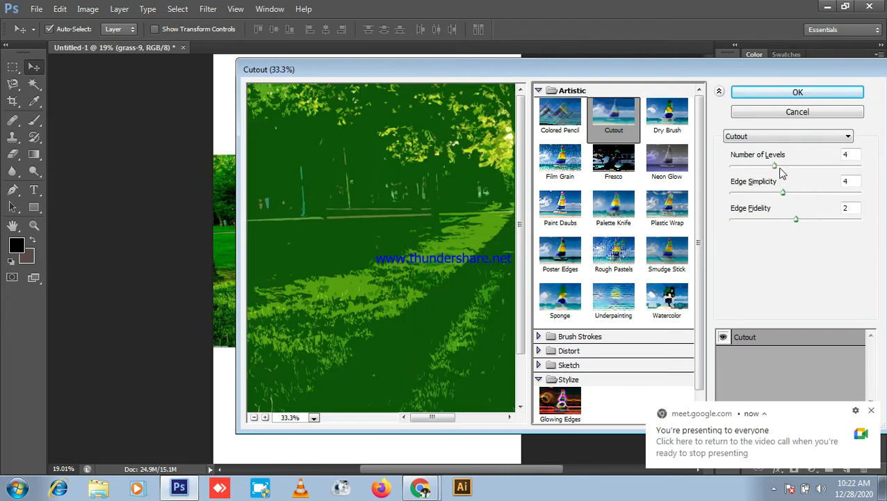
pyautogui.moveTo(777, 171); pyautogui.dragTo(760, 169)
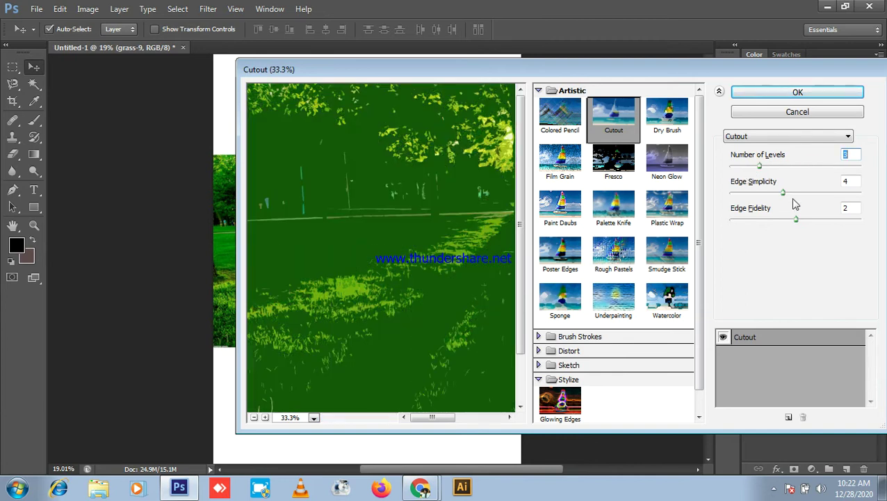
pyautogui.click(786, 165)
pyautogui.click(798, 162)
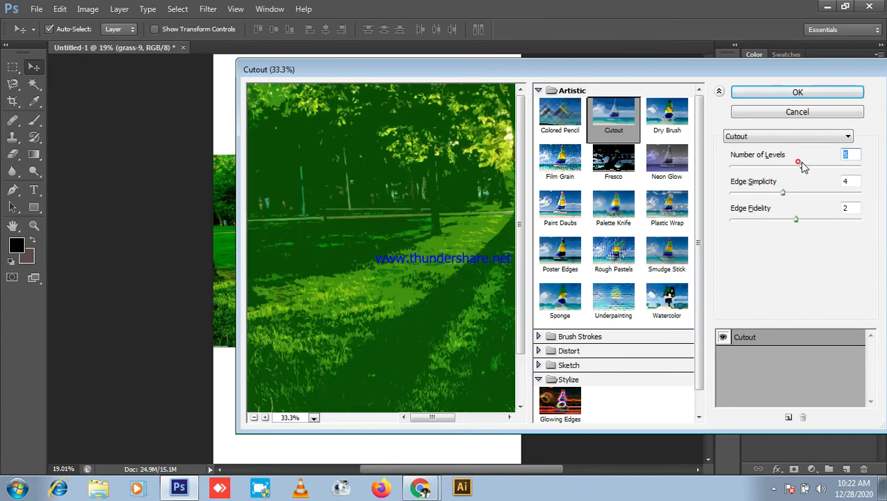
pyautogui.moveTo(774, 192); pyautogui.dragTo(794, 189)
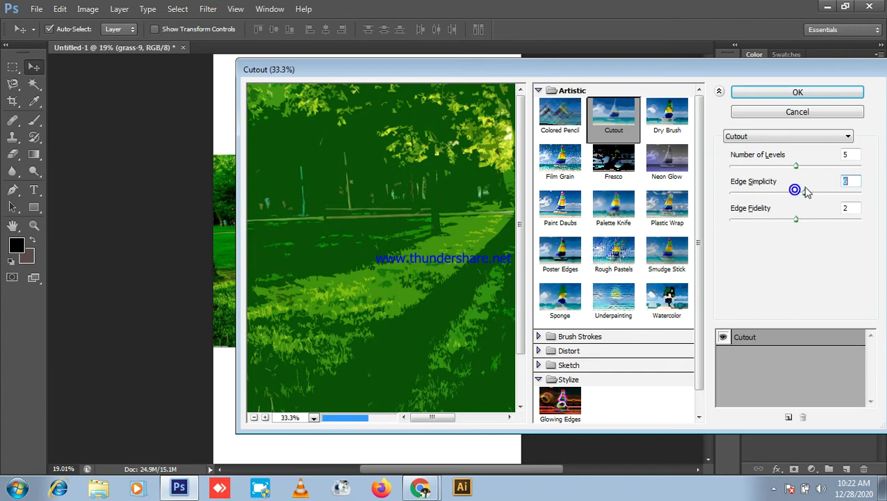
pyautogui.click(795, 190)
pyautogui.click(766, 189)
# - Preview the Artistic filters Dry Brush, Film Grain, Fresco, Neon Glow and Plastic Wrap on the image
pyautogui.click(662, 113)
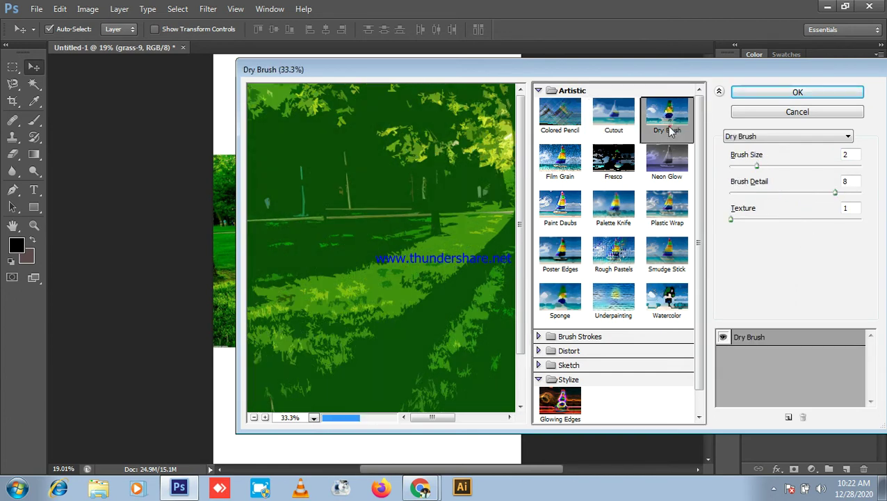
pyautogui.click(571, 163)
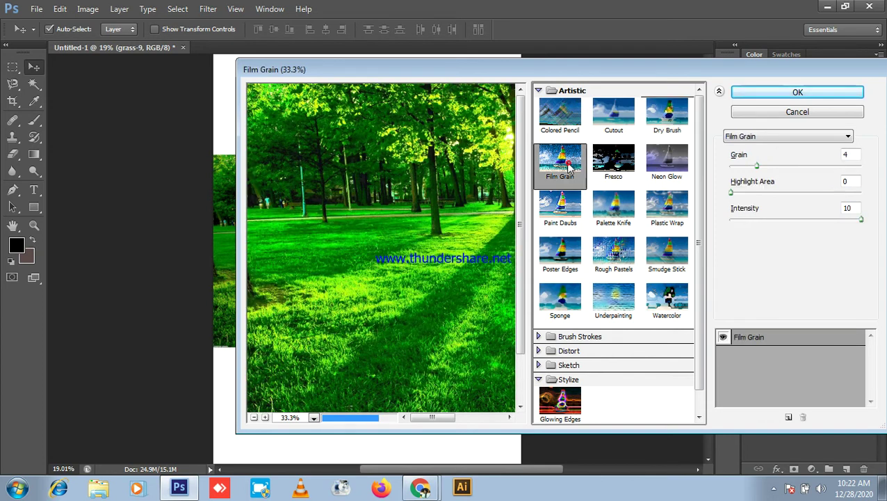
pyautogui.click(618, 164)
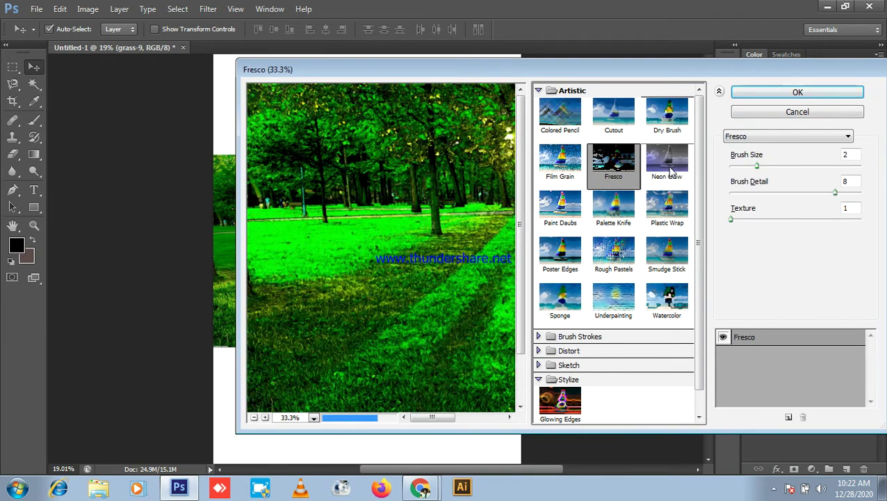
pyautogui.click(664, 170)
pyautogui.click(665, 212)
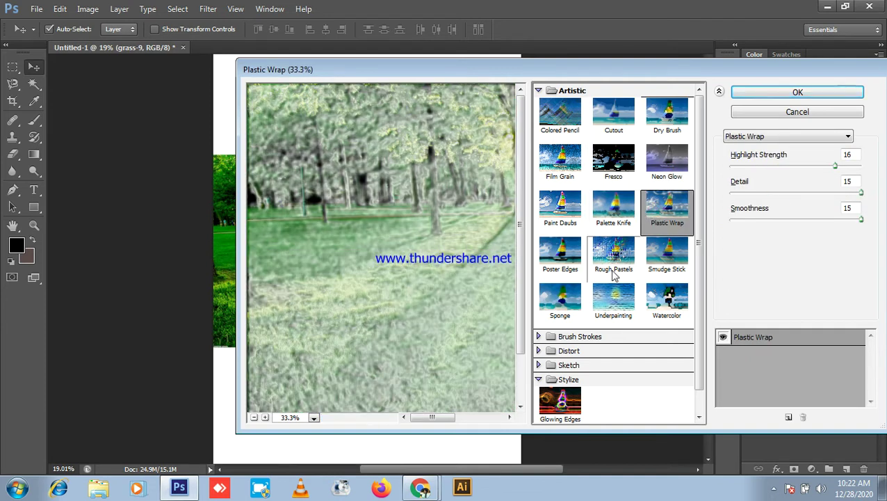
# - Preview the Brush Strokes filters Accented Edges and Sumi-e on the grass-9 image
pyautogui.click(577, 351)
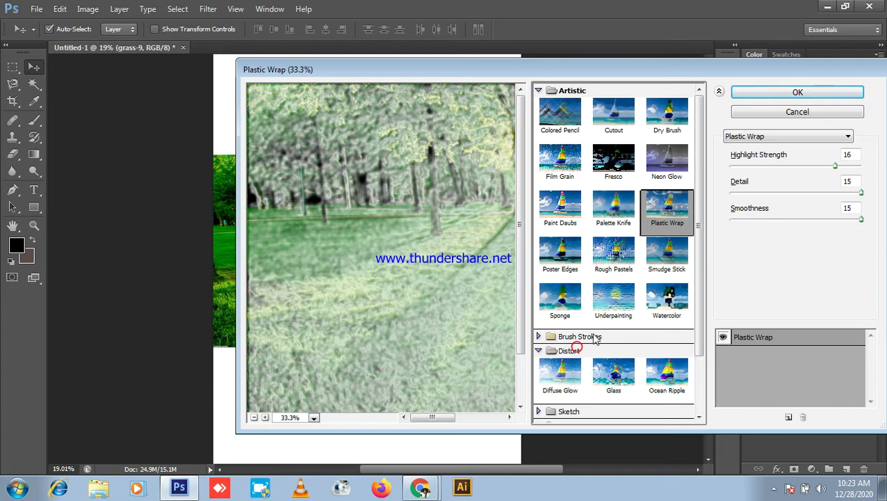
pyautogui.scroll(-2, 595, 339)
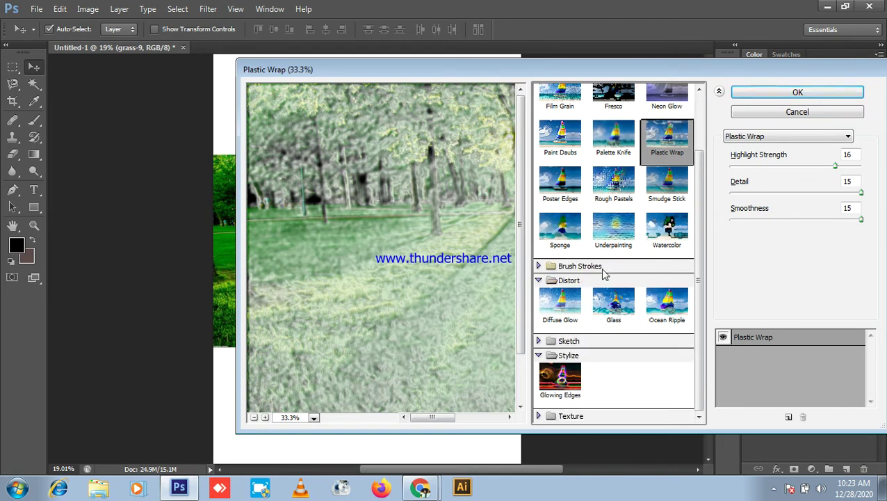
pyautogui.click(603, 270)
pyautogui.scroll(-1, 616, 288)
pyautogui.click(575, 267)
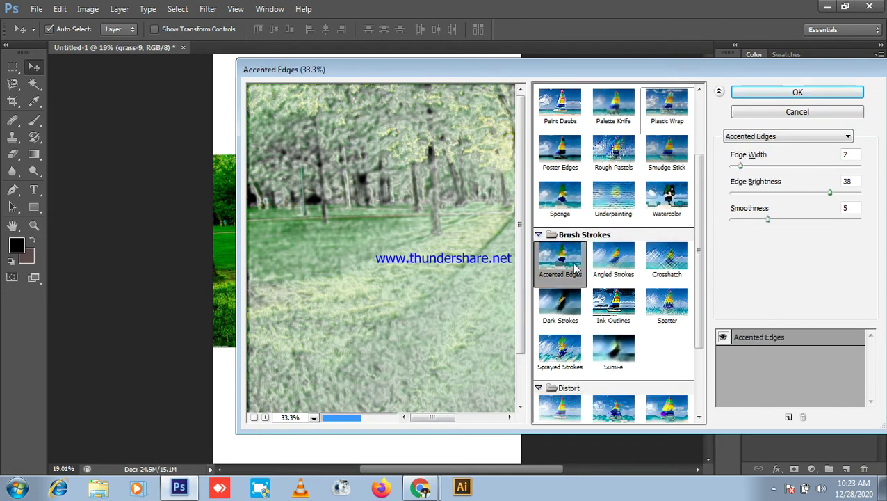
pyautogui.scroll(-2, 630, 266)
pyautogui.click(624, 299)
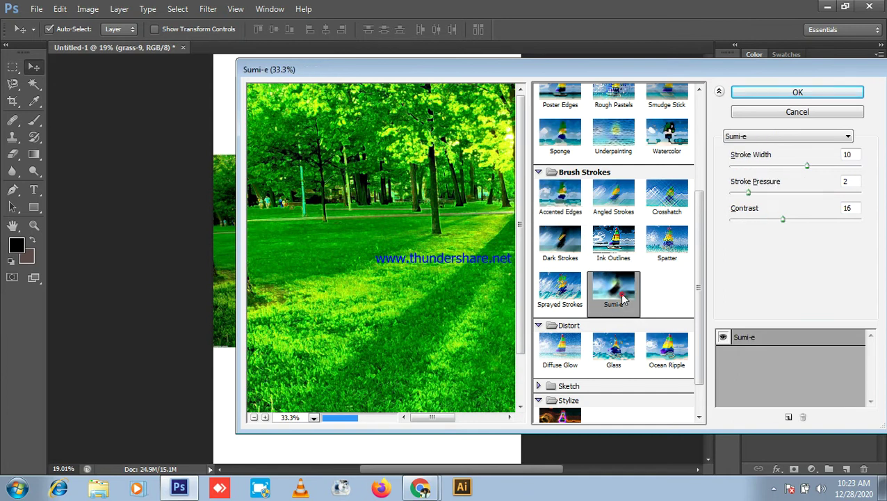
pyautogui.scroll(-1, 662, 279)
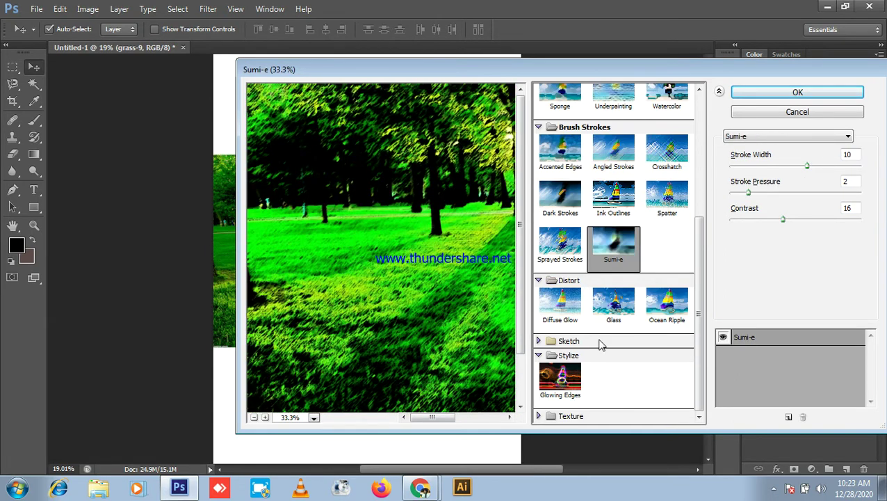
# - Try the Craquelure texture with crack spacing 66, and with crack spacing 2 and crack depth 0
pyautogui.click(571, 416)
pyautogui.click(583, 354)
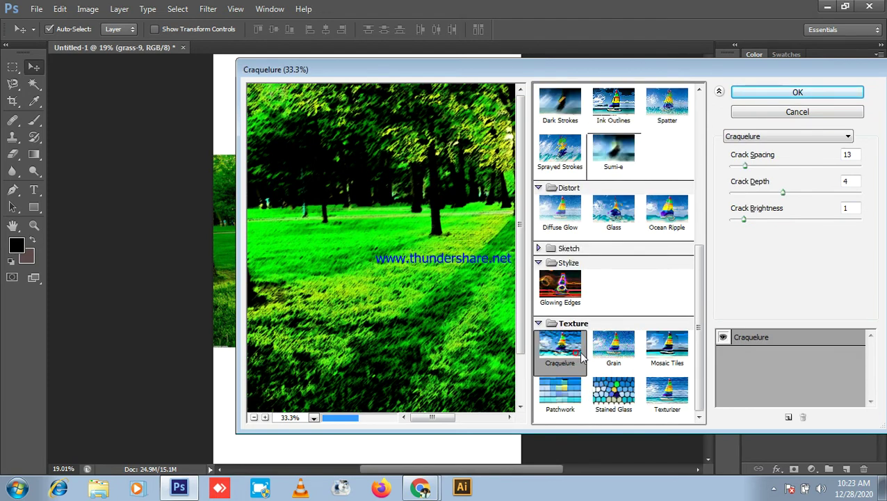
pyautogui.moveTo(745, 167); pyautogui.dragTo(795, 169)
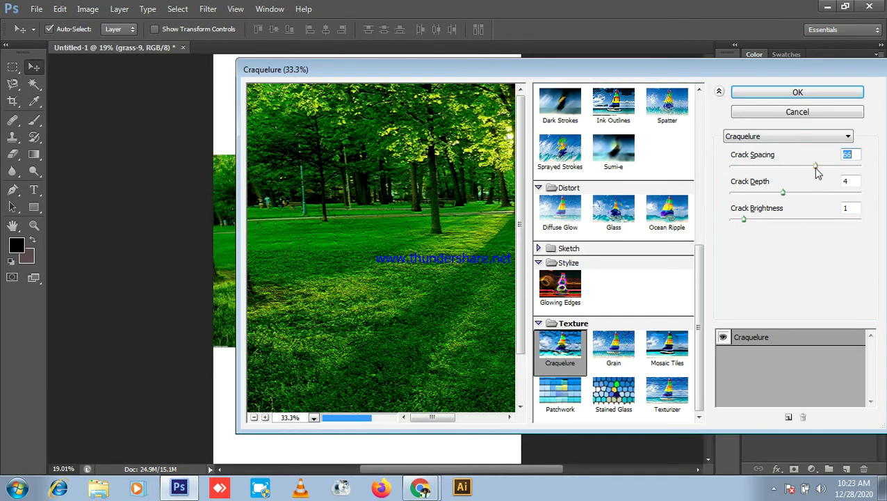
pyautogui.moveTo(815, 168); pyautogui.dragTo(705, 174)
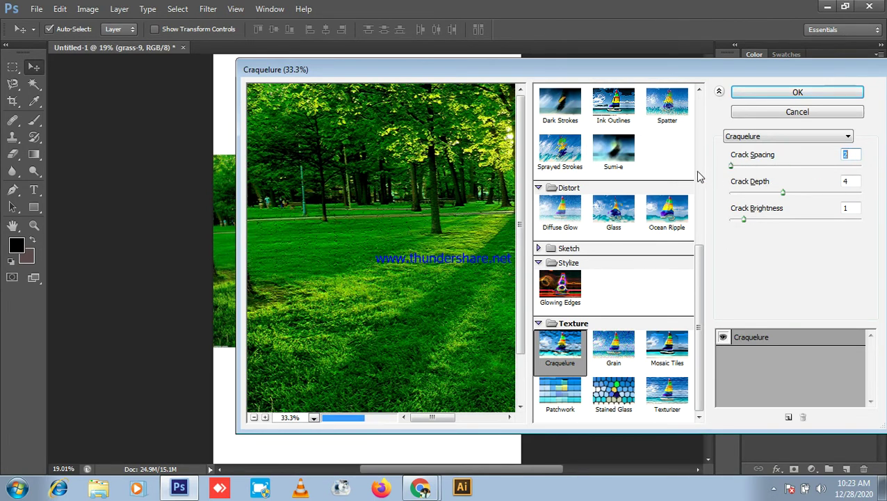
pyautogui.moveTo(784, 192); pyautogui.dragTo(687, 266)
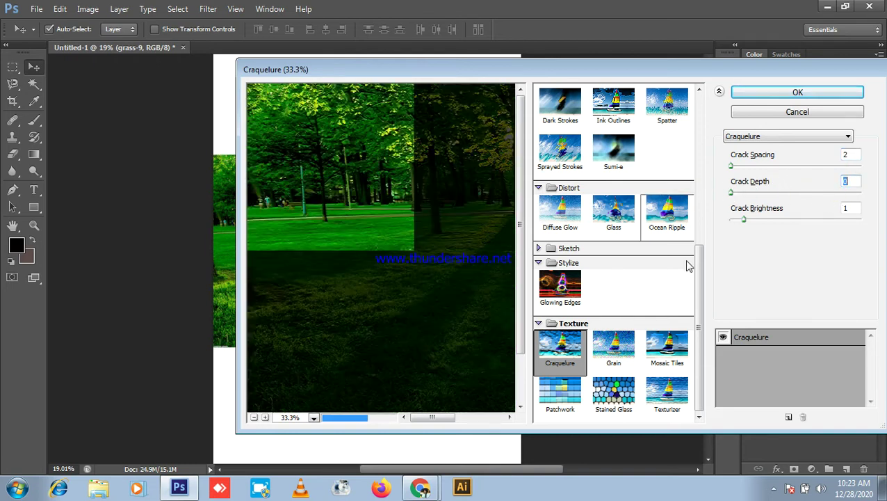
# - Choose the Stained Glass texture for the grass-9 image and set its cell size to 45
pyautogui.click(621, 390)
pyautogui.moveTo(406, 81); pyautogui.dragTo(365, 80)
pyautogui.moveTo(749, 176); pyautogui.dragTo(806, 185)
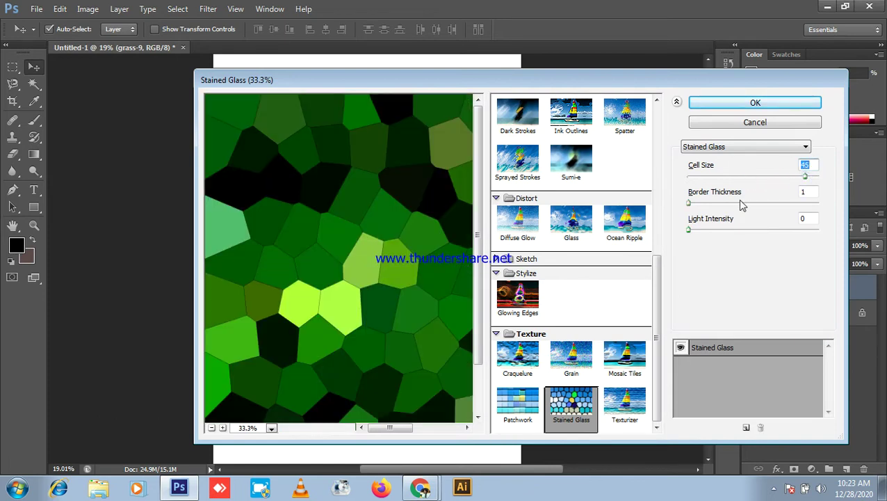
# - Move the Filter Gallery aside to compare with the original image, and toggle the Stained Glass effect off and on
pyautogui.moveTo(396, 87); pyautogui.dragTo(489, 188)
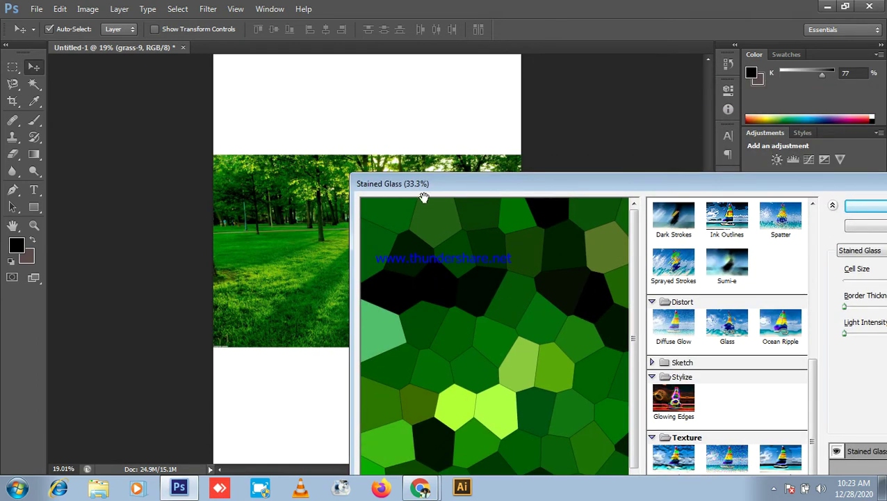
pyautogui.moveTo(576, 193); pyautogui.dragTo(497, 86)
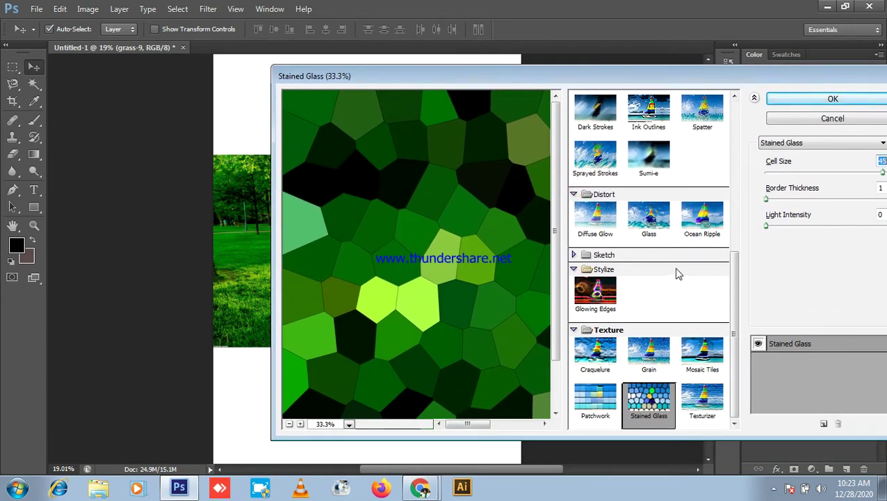
pyautogui.click(758, 344)
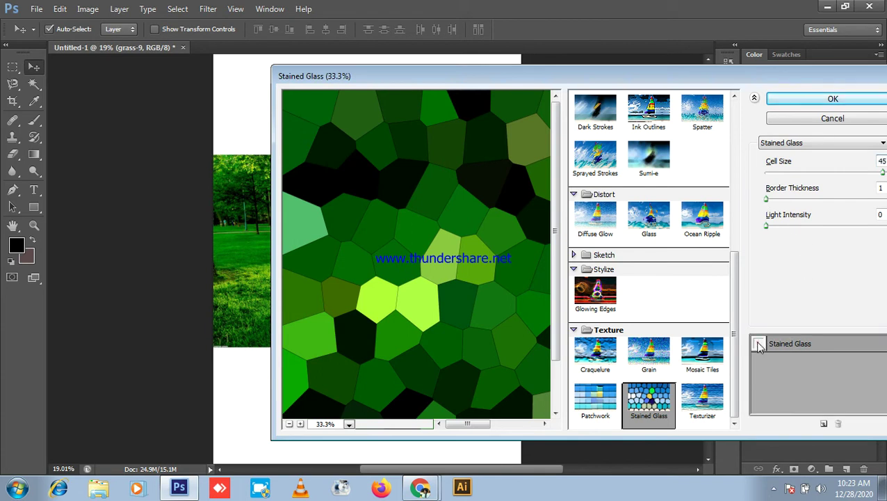
pyautogui.click(758, 344)
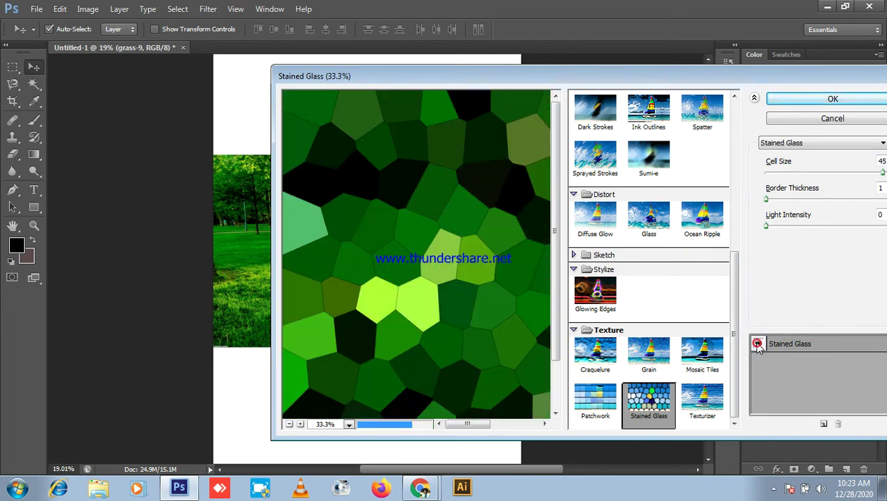
# - Set the Stained Glass border thickness and light intensity to their minimums and apply the filter to grass-9
pyautogui.moveTo(769, 198)
pyautogui.mouseDown()
pyautogui.moveTo(792, 197)
pyautogui.moveTo(765, 199)
pyautogui.mouseUp()
pyautogui.moveTo(777, 230); pyautogui.dragTo(758, 231)
pyautogui.click(820, 104)
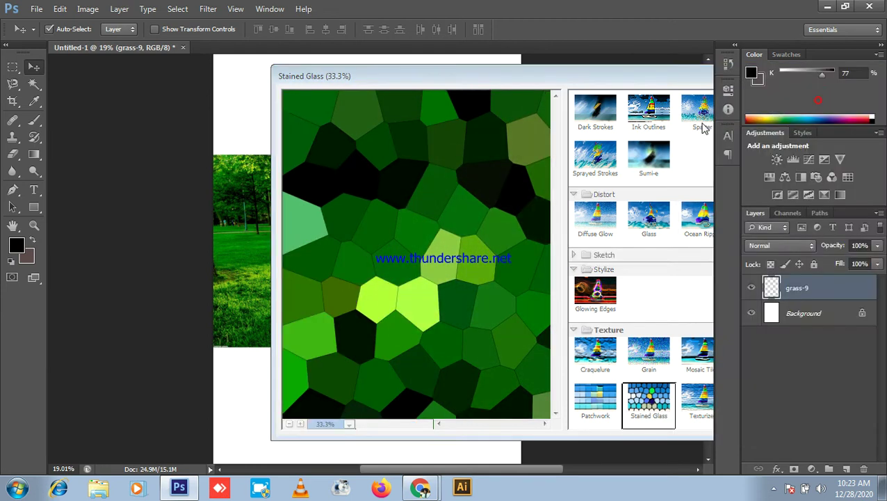
# - Move the stained-glass grass-9 layer slightly sideways, away from the page's side edge
pyautogui.hotkey('ctrl', '+')
pyautogui.hotkey('ctrl', '-')
pyautogui.moveTo(453, 212); pyautogui.dragTo(403, 258)
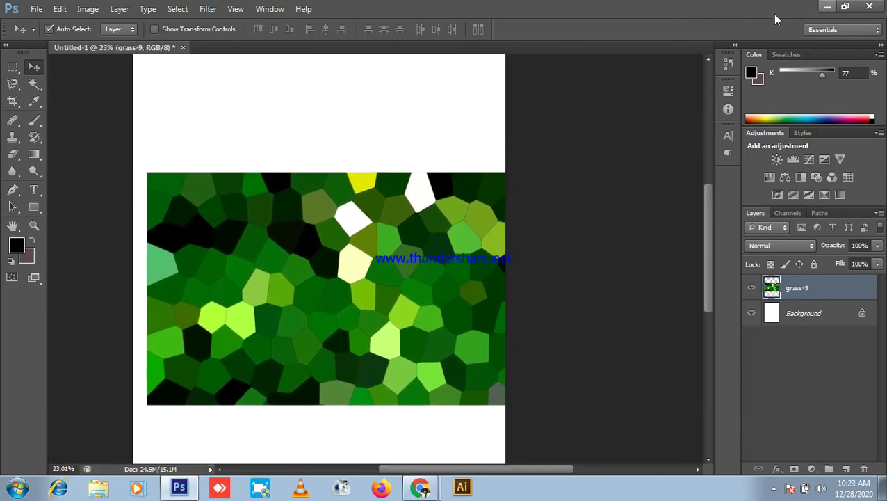
pyautogui.hotkey('alt', 'Tab')
pyautogui.press('super+d')
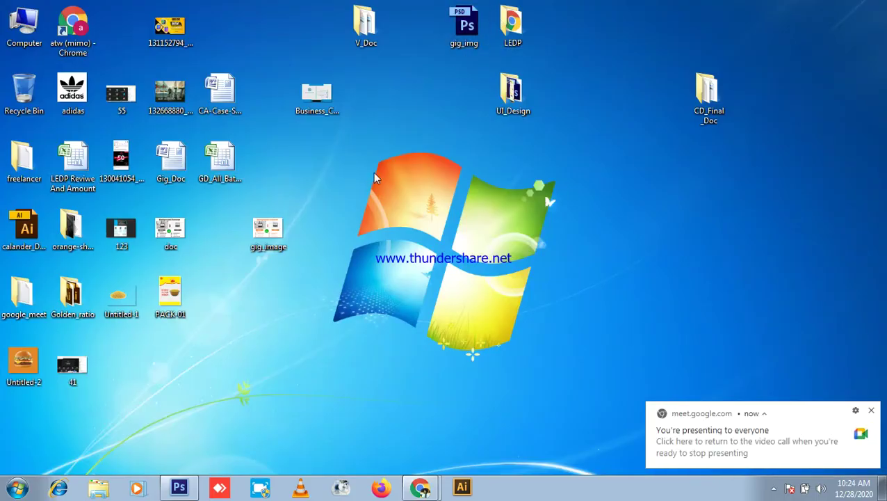
pyautogui.click(179, 488)
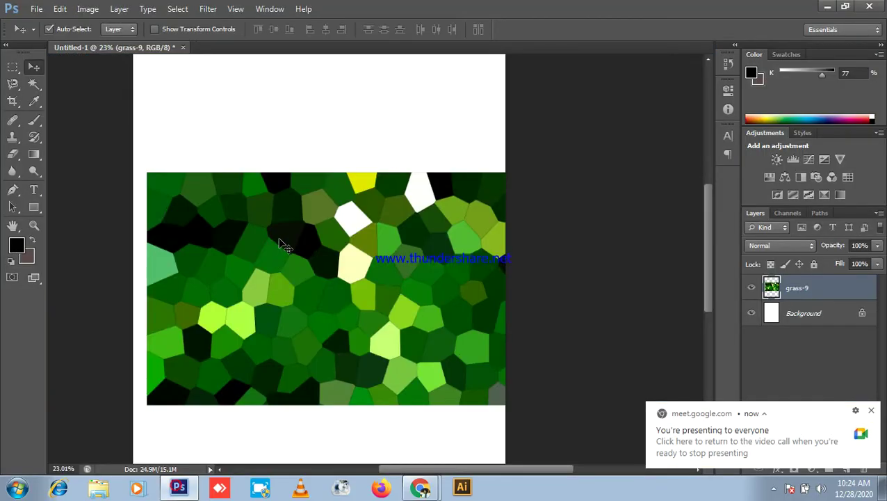
# - Shift the grass-9 layer sideways so that it lines up with the page's side edges
pyautogui.moveTo(347, 263); pyautogui.dragTo(336, 271)
pyautogui.scroll(-2, 570, 203)
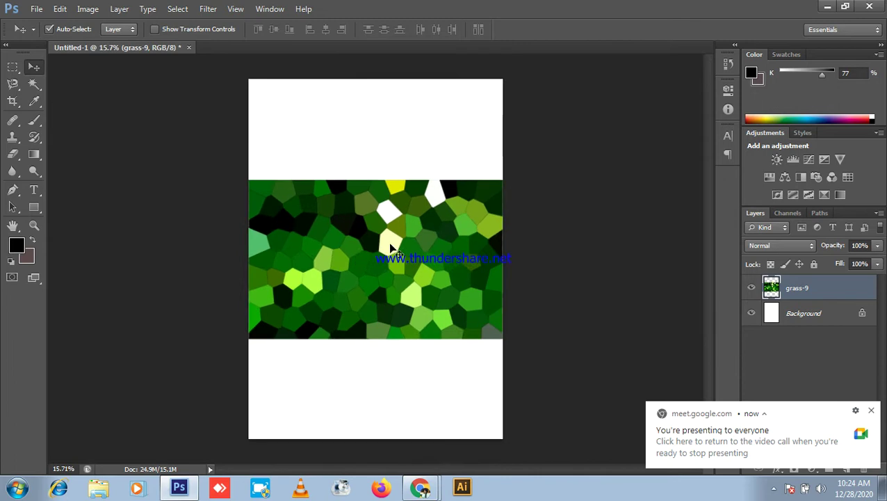
pyautogui.scroll(1, 570, 203)
pyautogui.moveTo(325, 234)
pyautogui.mouseDown()
pyautogui.moveTo(346, 227)
pyautogui.moveTo(325, 236)
pyautogui.mouseUp()
pyautogui.scroll(-2, 324, 235)
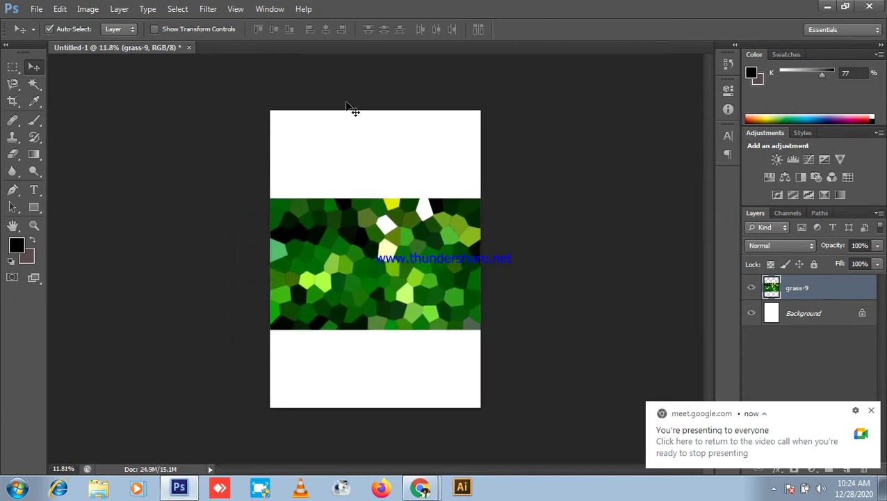
pyautogui.scroll(1, 341, 105)
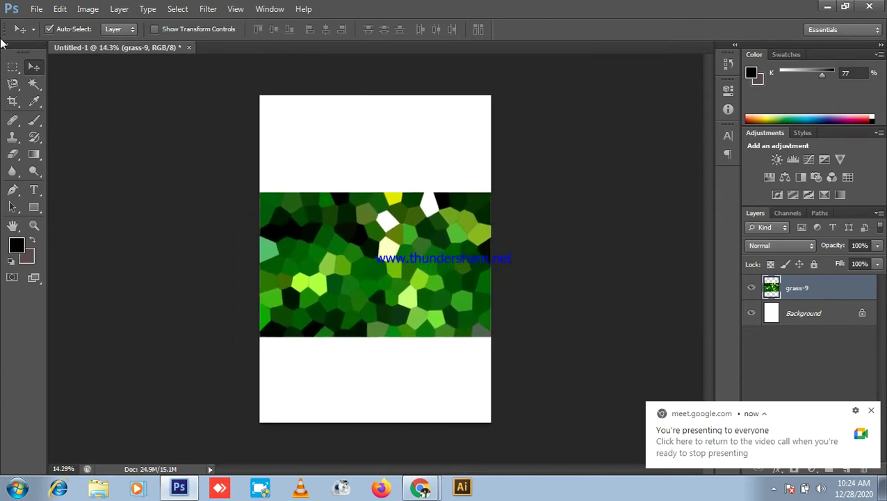
pyautogui.click(40, 11)
pyautogui.click(38, 22)
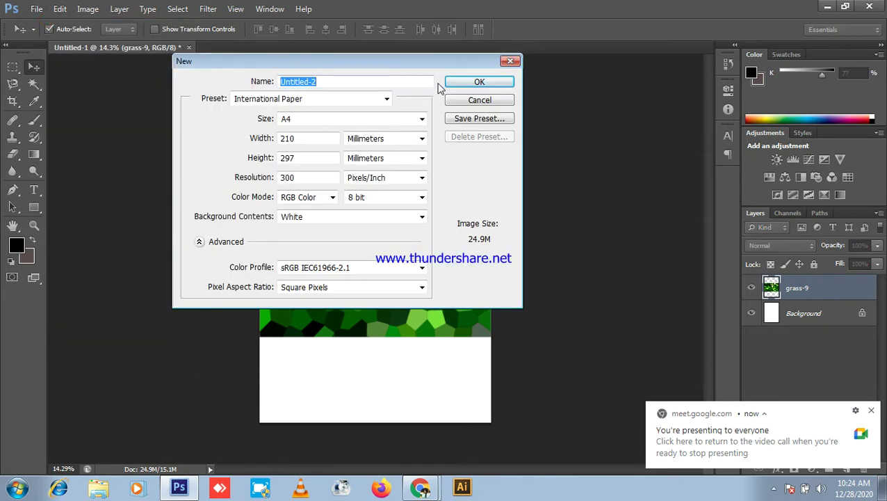
pyautogui.click(466, 99)
# - Switch to the Google Meet call in Chrome, admit the participant waiting to join, and return to Photoshop
pyautogui.click(823, 7)
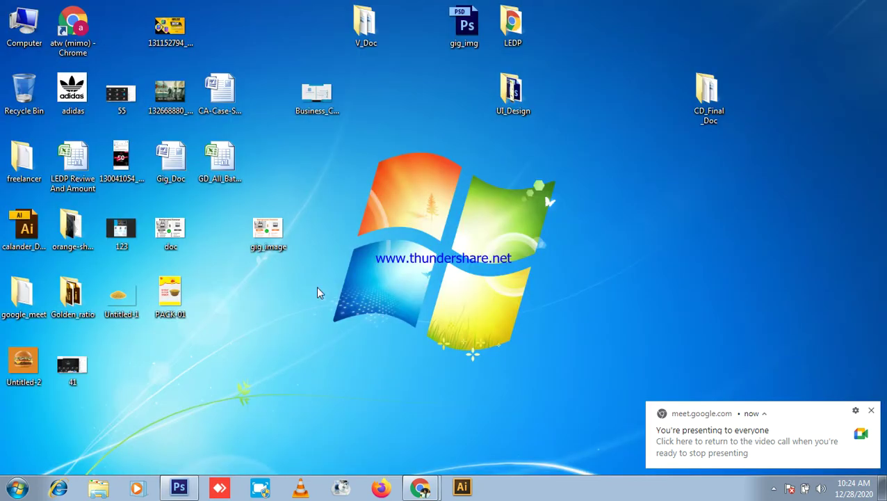
pyautogui.click(420, 487)
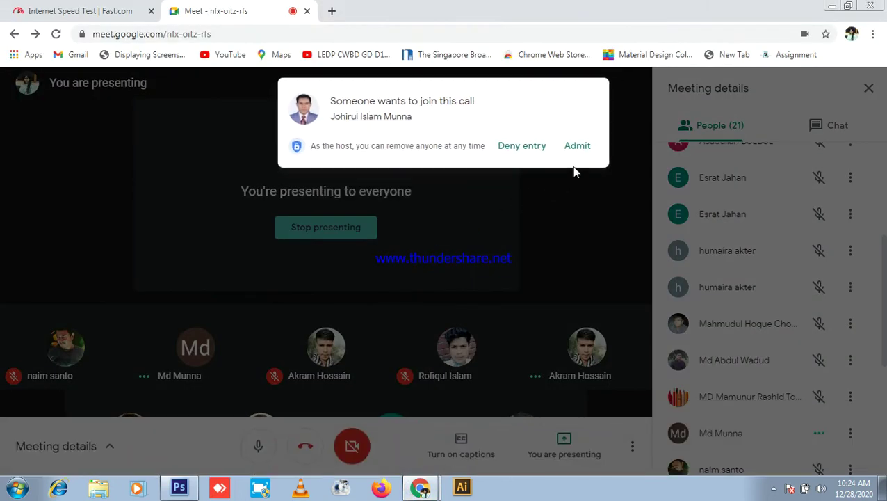
pyautogui.click(578, 148)
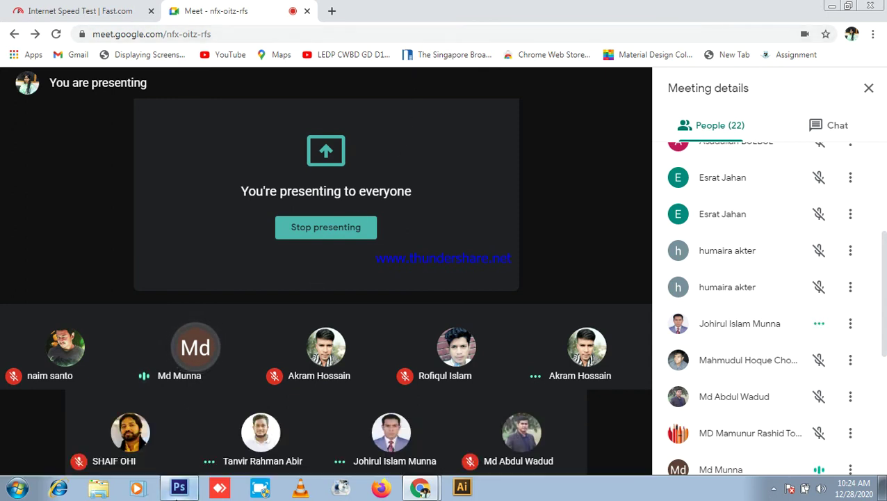
pyautogui.click(179, 487)
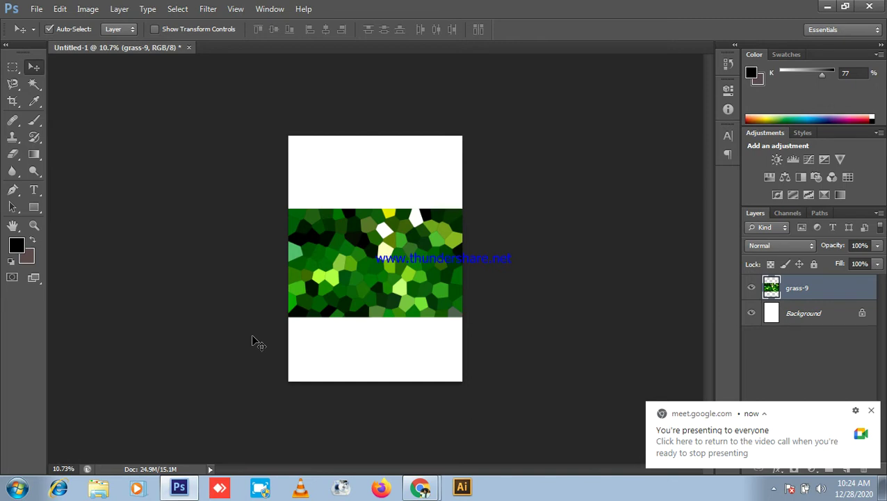
# - Move the stained-glass grass-9 layer diagonally down and to the left on the page
pyautogui.scroll(3, 374, 264)
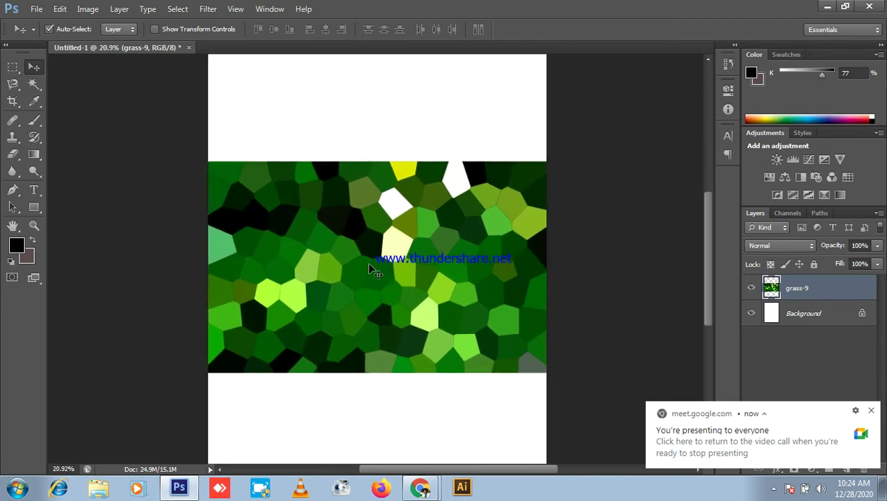
pyautogui.scroll(-2, 362, 265)
pyautogui.moveTo(362, 263); pyautogui.dragTo(343, 278)
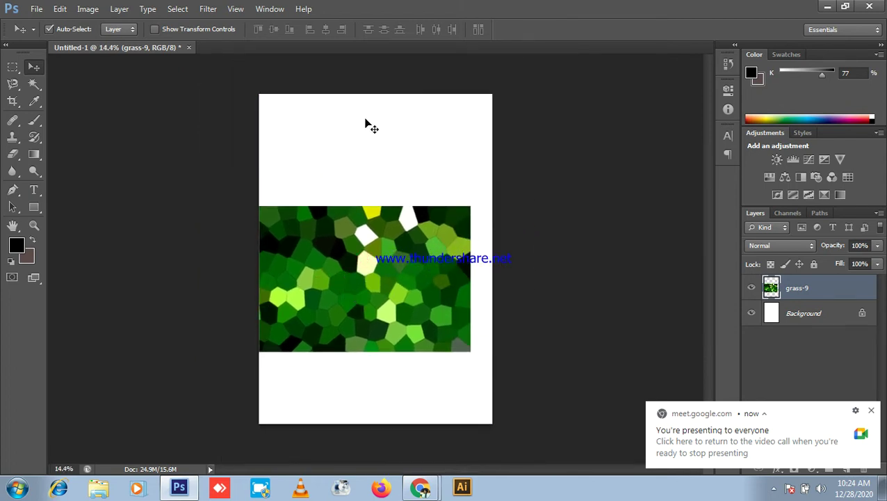
# - Create a new white RGB document 210 mm wide and 200 mm high at 300 pixels/inch
pyautogui.click(36, 9)
pyautogui.click(42, 20)
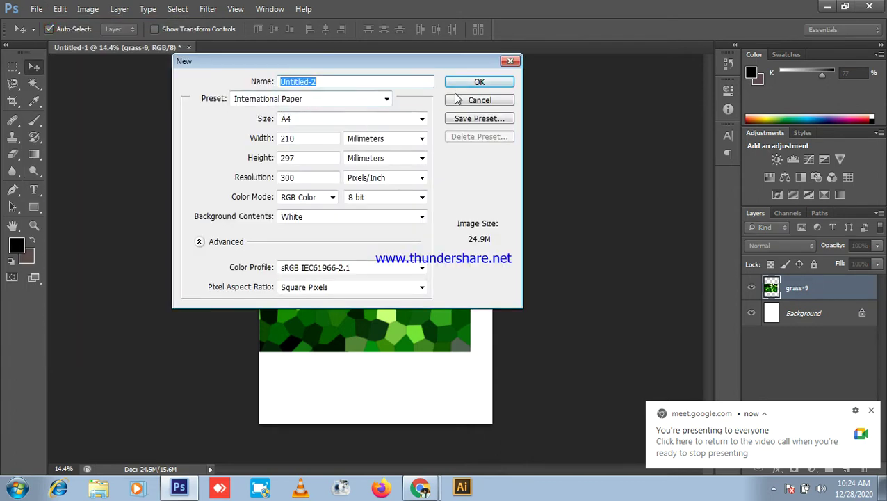
pyautogui.doubleClick(298, 159)
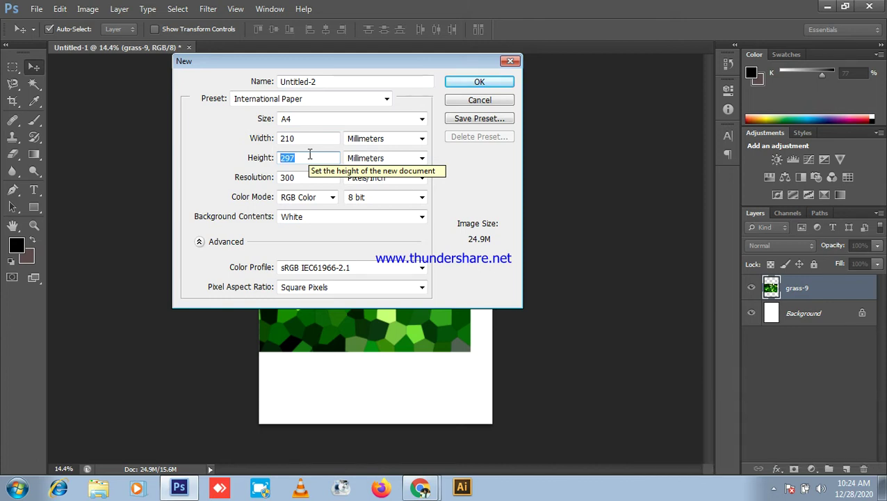
pyautogui.write('200')
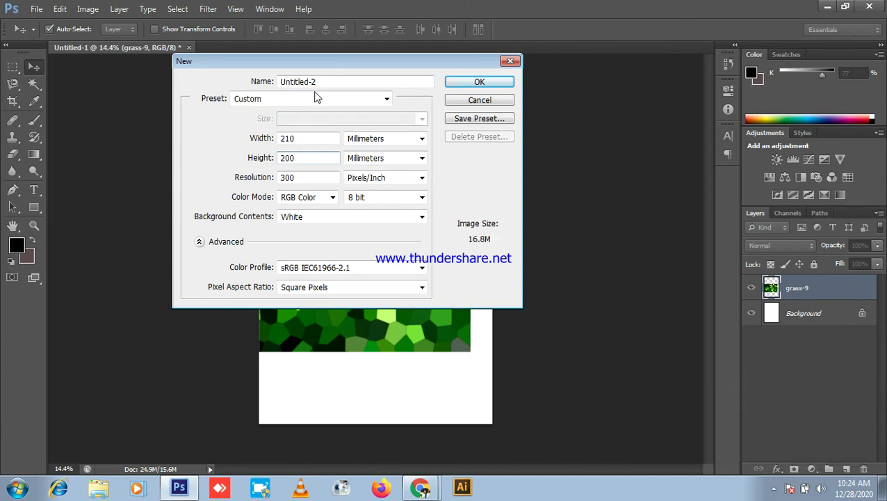
pyautogui.click(457, 85)
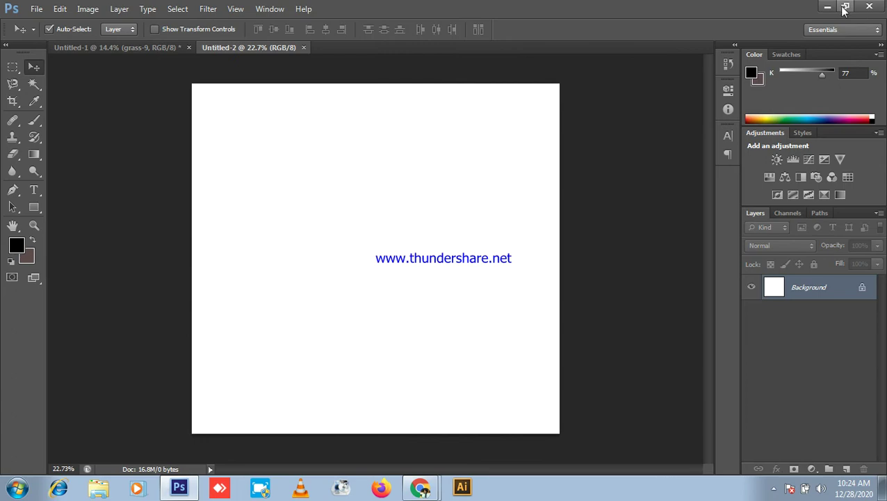
# - Switch to the desktop, open the LEDP > All_class > Photoshop 5th Class > Backround folder and browse its images
pyautogui.click(827, 7)
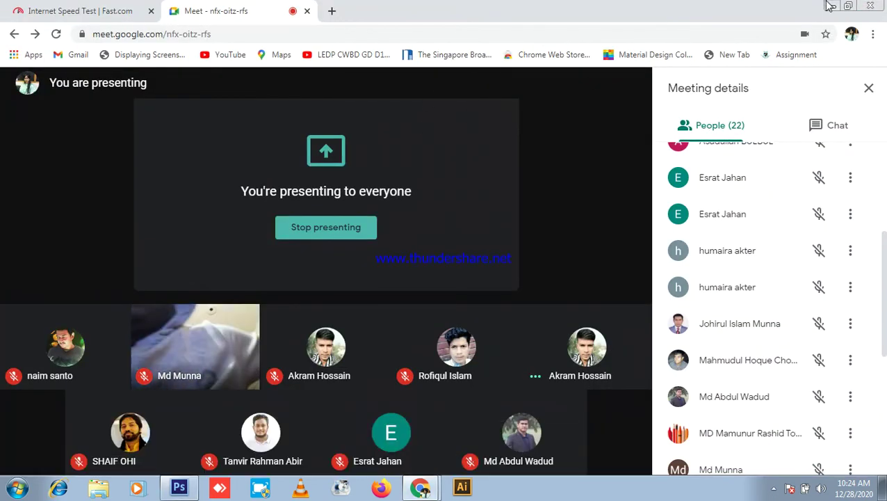
pyautogui.click(829, 6)
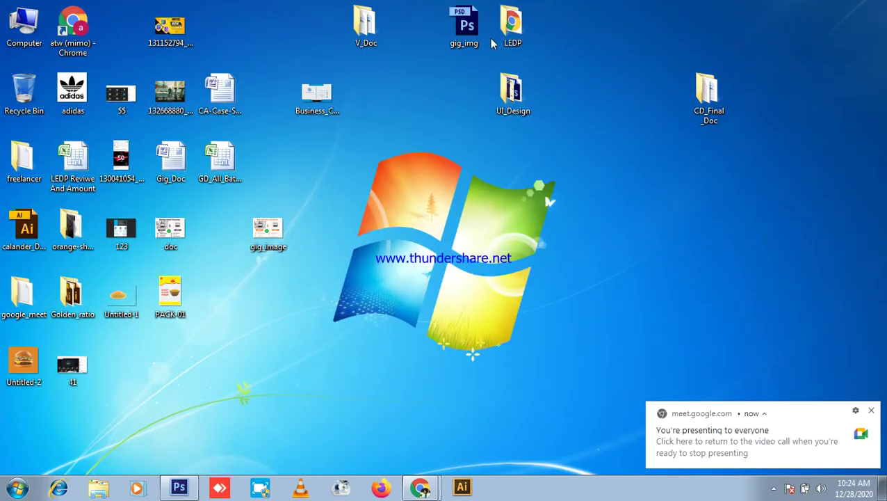
pyautogui.doubleClick(512, 26)
pyautogui.doubleClick(181, 98)
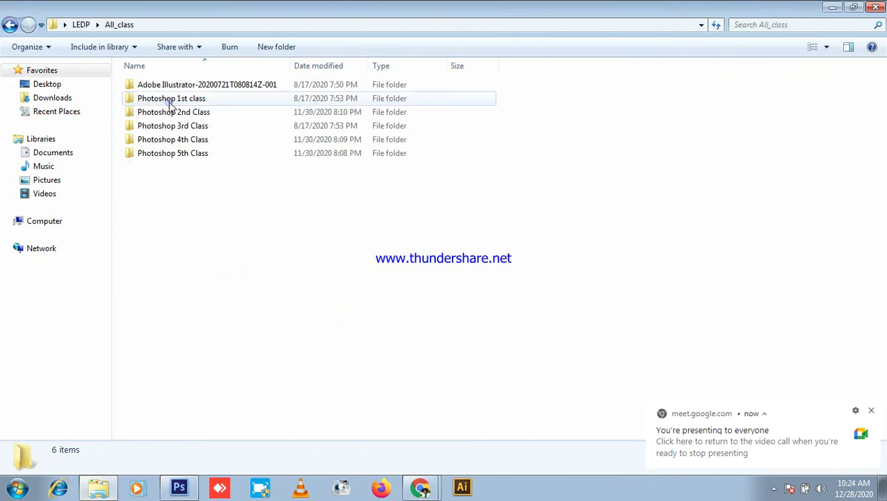
pyautogui.doubleClick(191, 153)
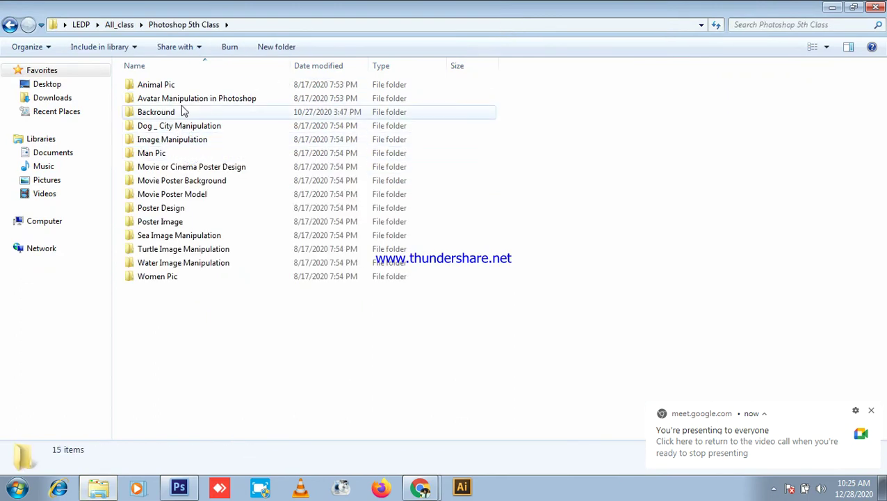
pyautogui.doubleClick(179, 113)
pyautogui.scroll(-5, 606, 203)
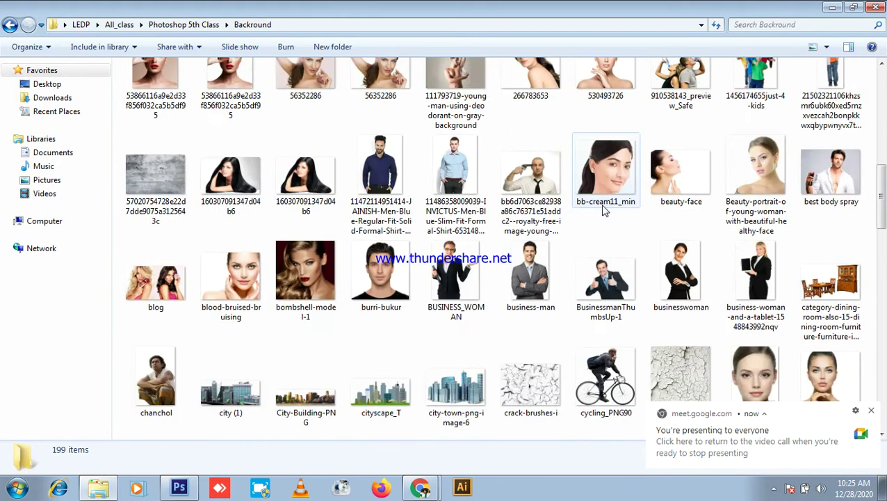
pyautogui.scroll(1, 615, 139)
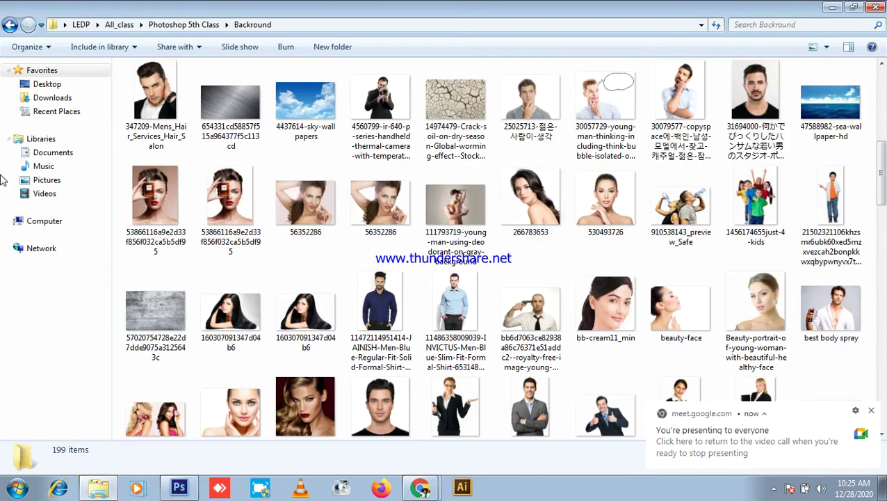
# - Place the 4437614-sky-wallpapers image from the folder into the new Photoshop document and rasterize its layer
pyautogui.click(312, 106)
pyautogui.scroll(-1, 142, 328)
pyautogui.moveTo(178, 487); pyautogui.dragTo(351, 335)
pyautogui.press('Return')
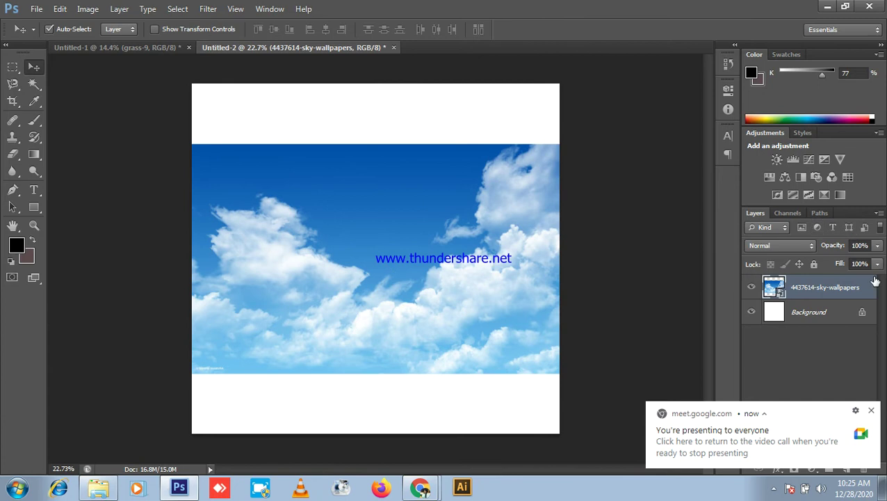
pyautogui.rightClick(849, 286)
pyautogui.click(738, 150)
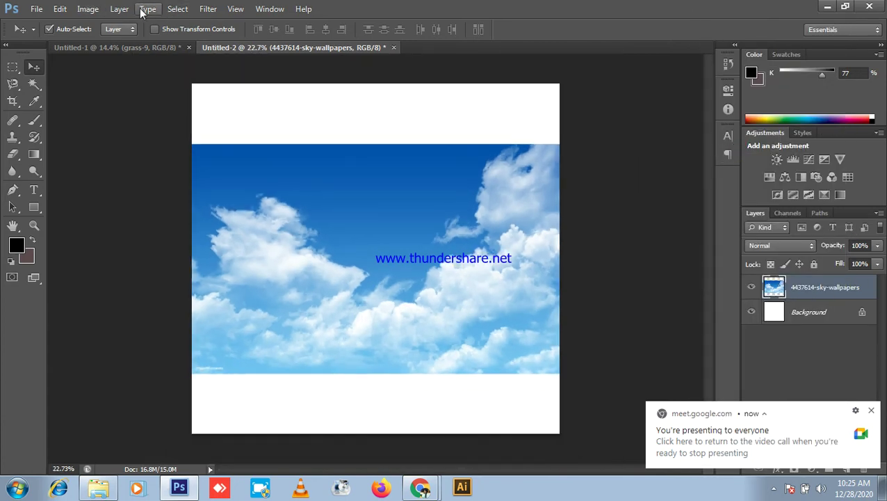
# - Open the Filter Gallery on the sky layer, preview it at 33.3% and set the Stained Glass cell size to 37
pyautogui.click(207, 10)
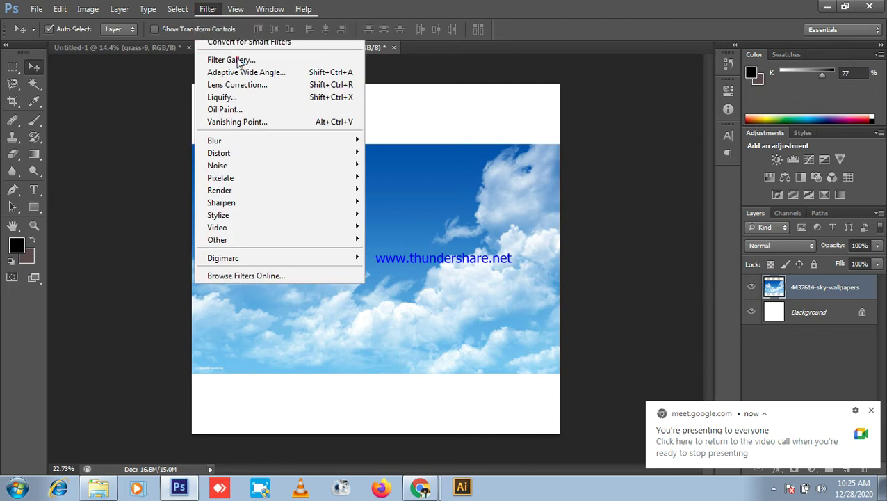
pyautogui.click(237, 60)
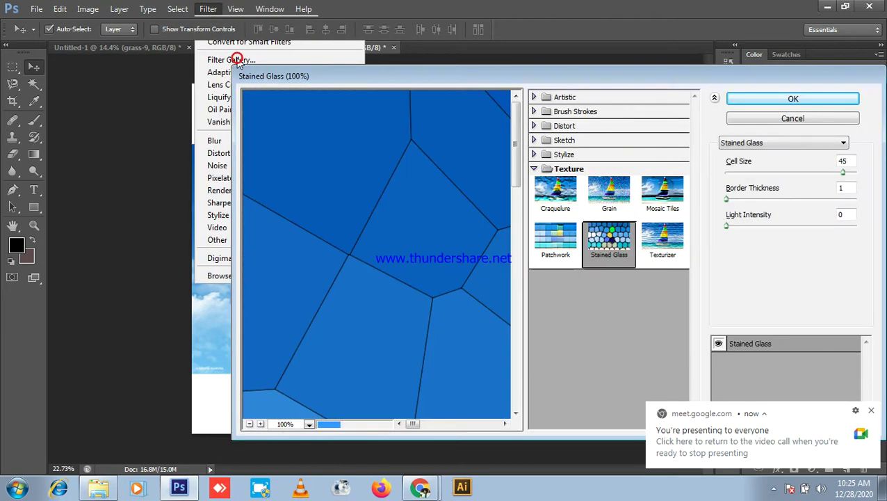
pyautogui.click(250, 423)
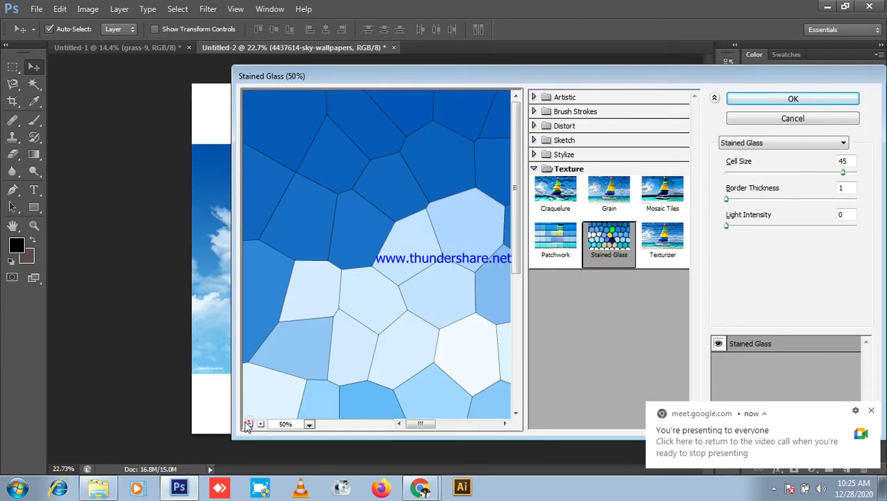
pyautogui.click(248, 423)
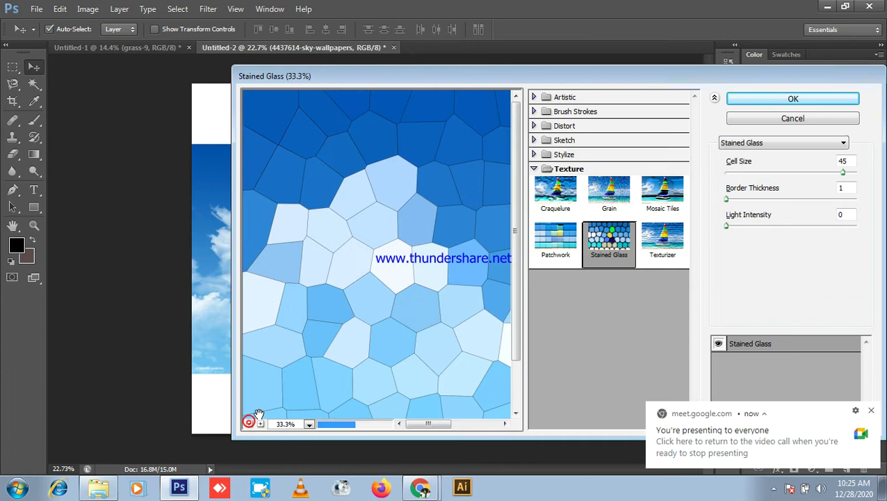
pyautogui.click(842, 161)
pyautogui.scroll(-8, 842, 161)
# - Try the Halftone Pattern, Mosaic Tiles, Photocopy and Rough Pastels effects on the sky image
pyautogui.click(771, 143)
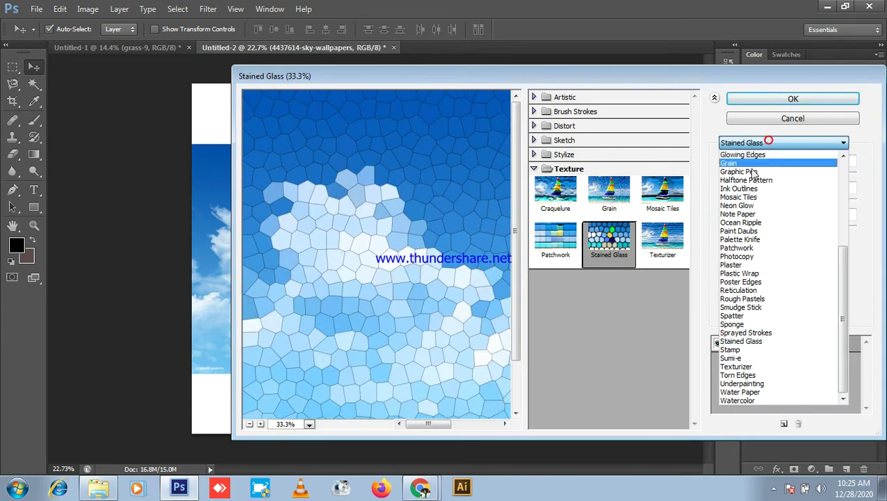
pyautogui.click(755, 178)
pyautogui.click(793, 146)
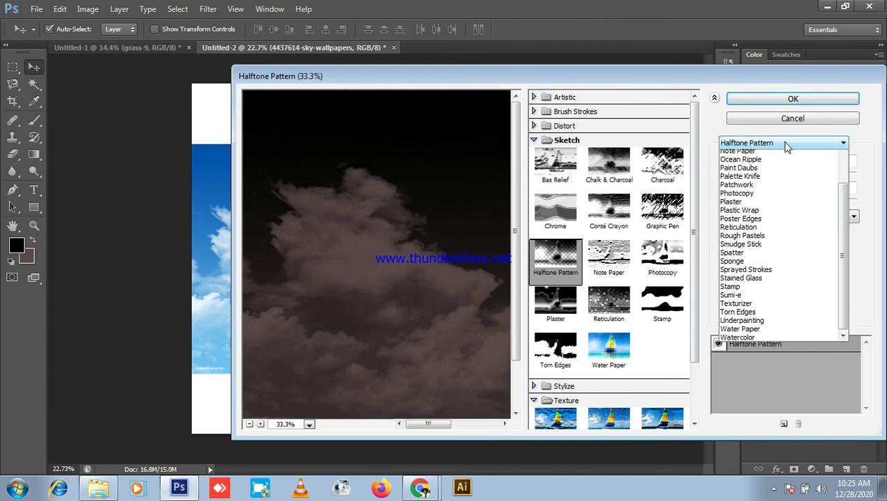
pyautogui.click(740, 201)
pyautogui.click(770, 146)
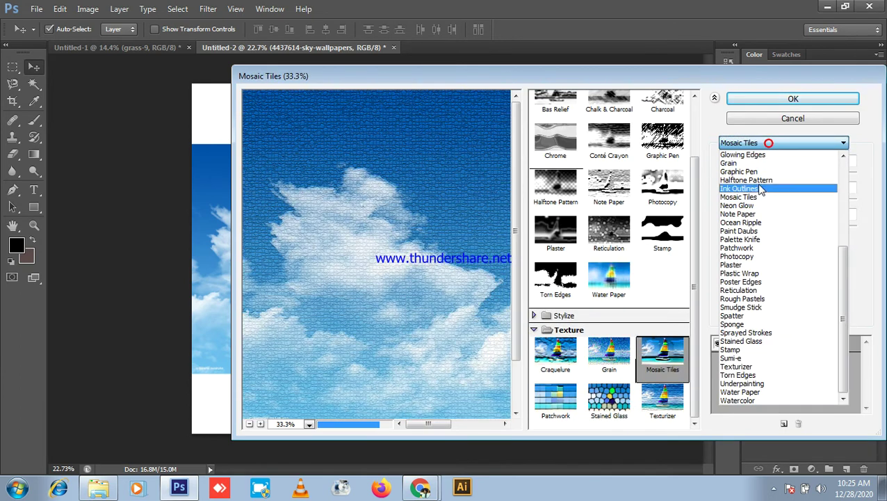
pyautogui.click(750, 252)
pyautogui.click(764, 144)
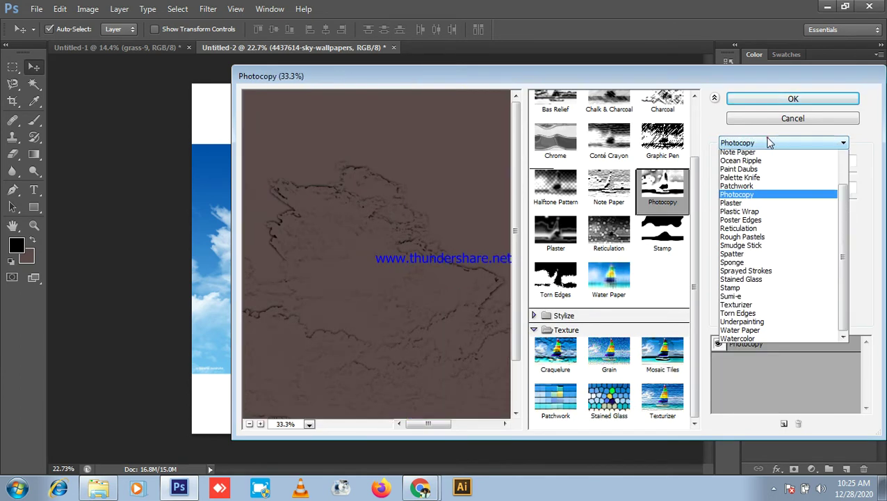
pyautogui.click(741, 298)
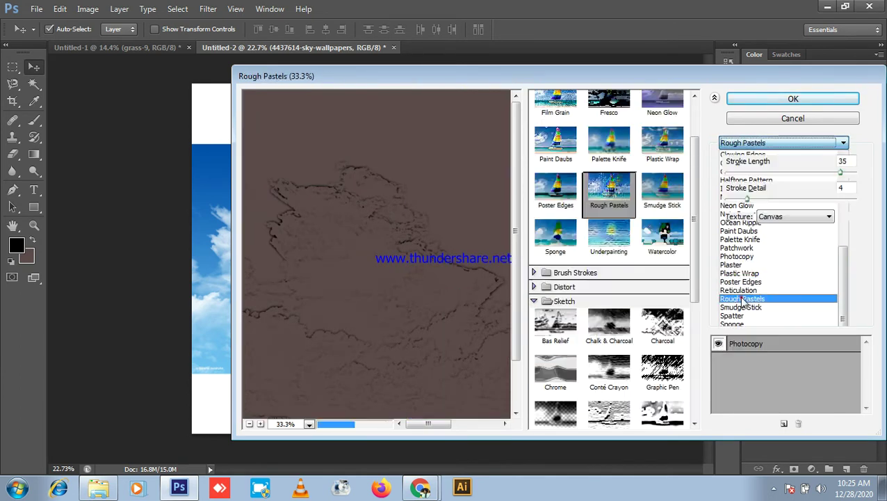
# - Cycle through further effects such as Sprayed Strokes and switch back to Stained Glass
pyautogui.click(763, 144)
pyautogui.click(764, 167)
pyautogui.press('Down')
pyautogui.press('Down')
pyautogui.press('Down')
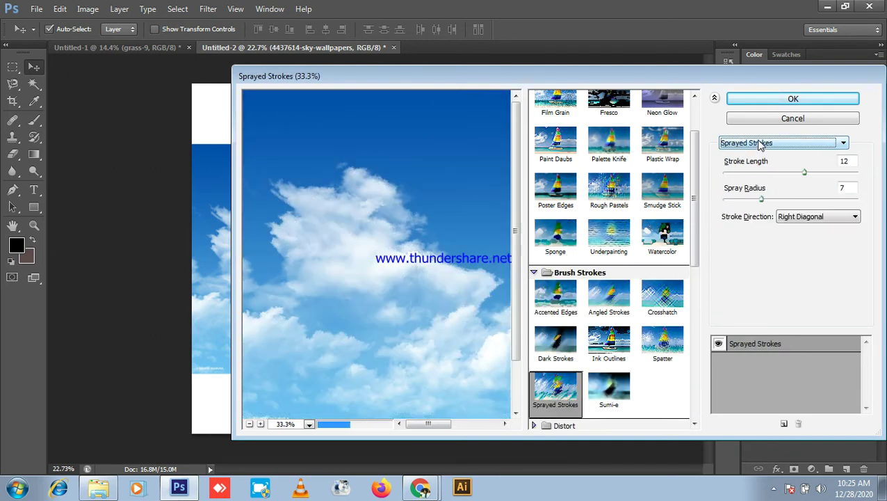
pyautogui.press('Up')
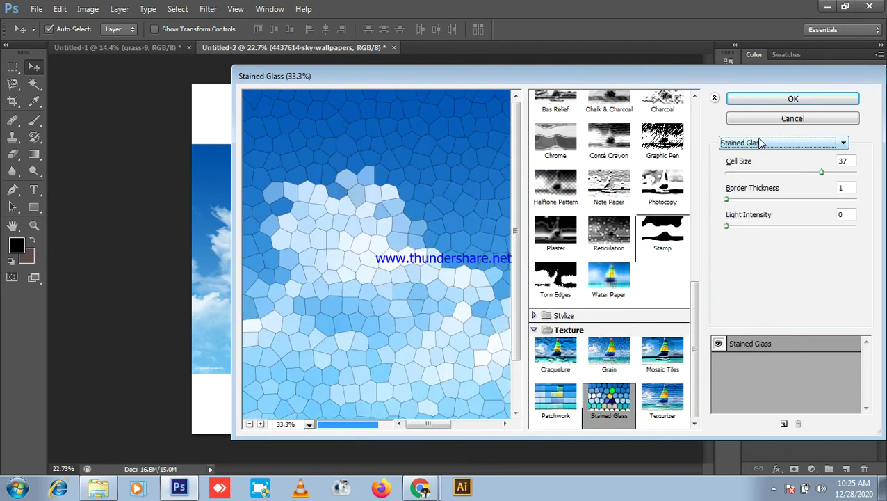
# - Try the Conté Crayon, Graphic Pen and Photocopy sketch effects on the sky image
pyautogui.click(610, 166)
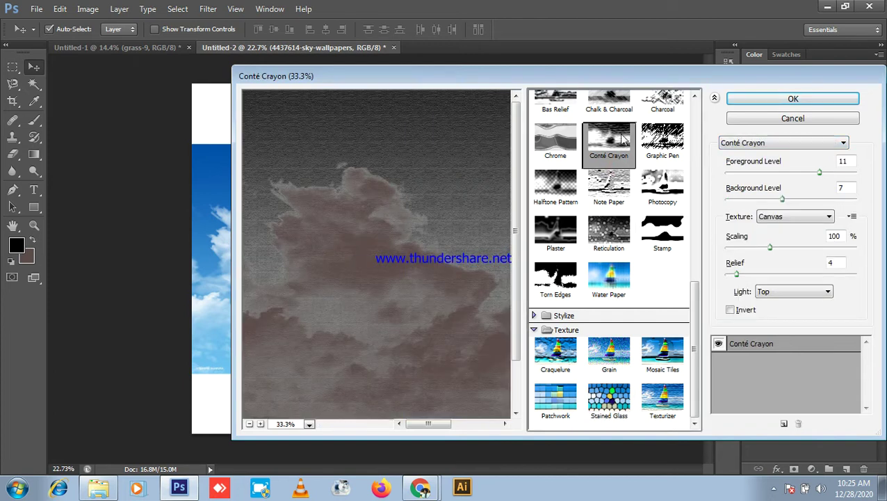
pyautogui.click(678, 144)
pyautogui.click(670, 200)
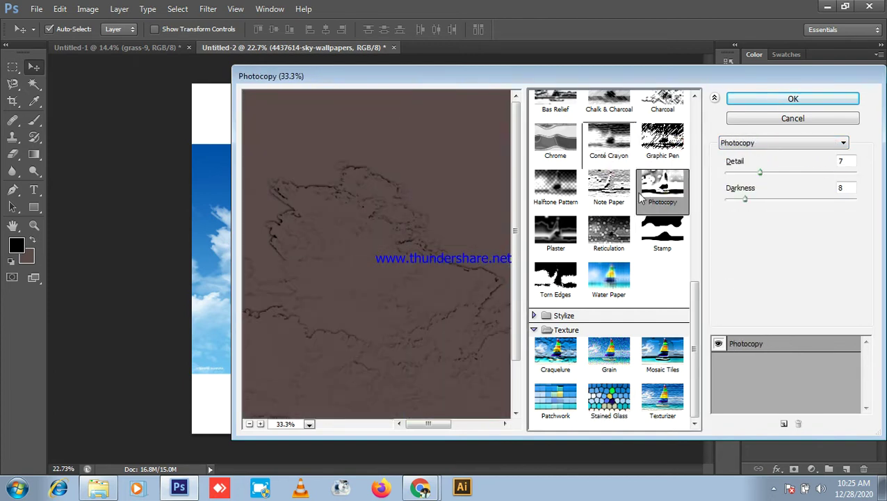
# - Choose the Reticulation sketch effect and apply it to the sky layer
pyautogui.click(602, 235)
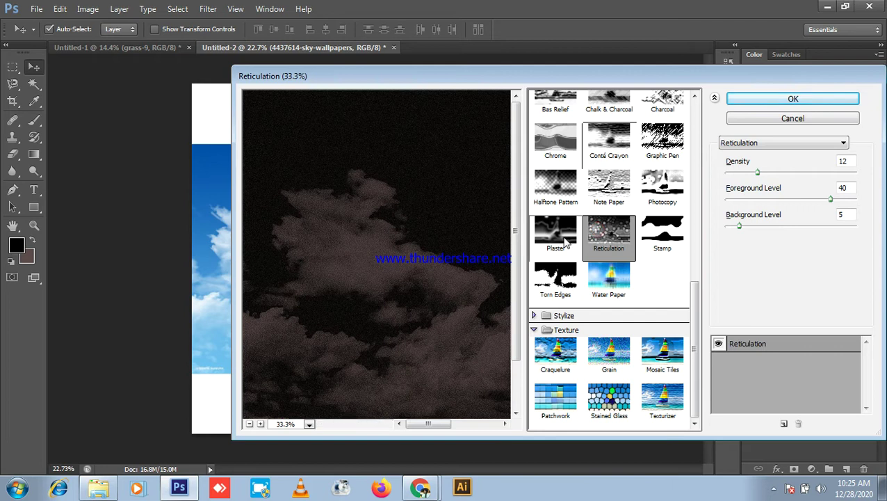
pyautogui.click(793, 100)
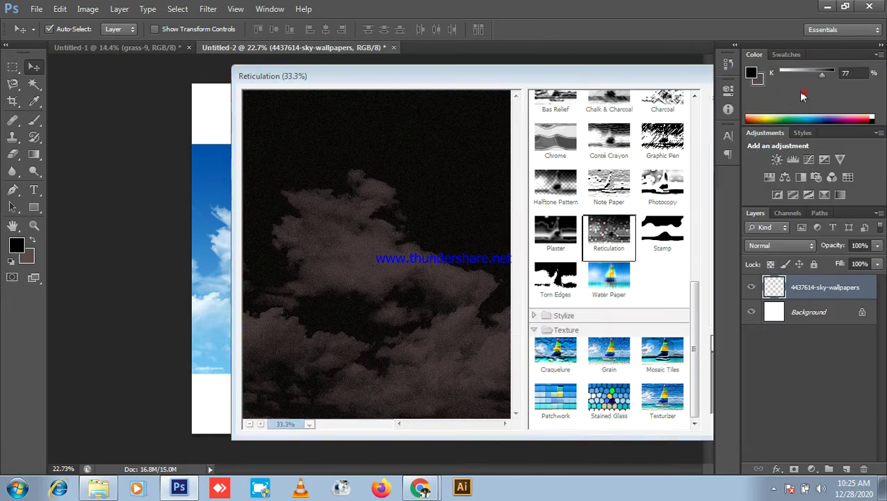
pyautogui.scroll(1, 527, 242)
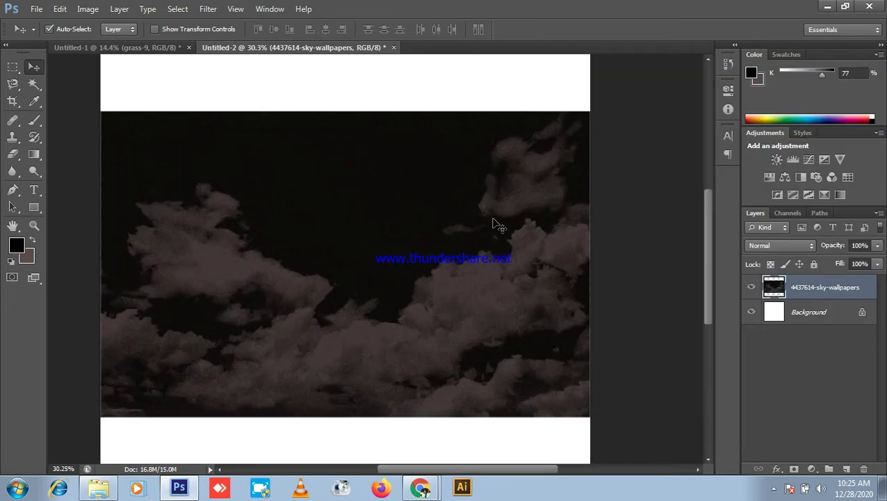
# - Compare the filtered sky and grass images, shifting each one slightly within its own document
pyautogui.scroll(-1, 493, 224)
pyautogui.moveTo(395, 214); pyautogui.dragTo(413, 214)
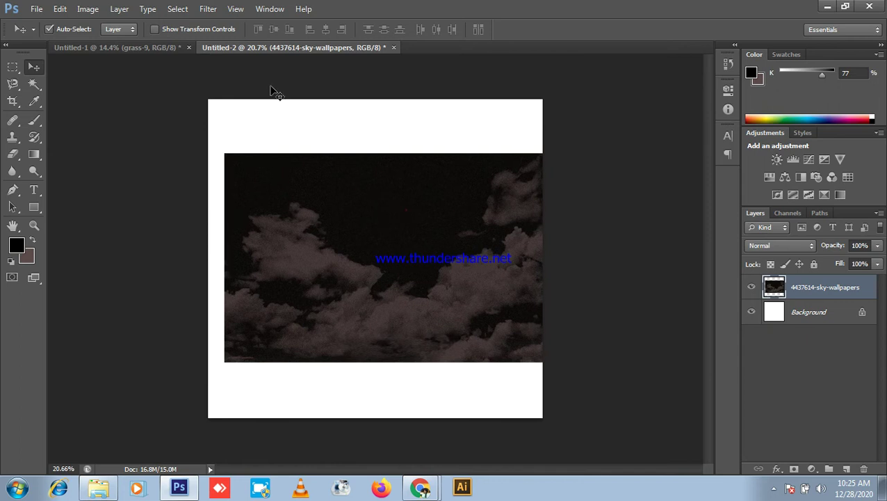
pyautogui.click(153, 48)
pyautogui.scroll(1, 380, 278)
pyautogui.moveTo(412, 259); pyautogui.dragTo(431, 256)
pyautogui.click(310, 48)
pyautogui.moveTo(382, 212)
pyautogui.mouseDown()
pyautogui.moveTo(364, 214)
pyautogui.moveTo(400, 194)
pyautogui.moveTo(372, 208)
pyautogui.mouseUp()
# - Delete the filtered sky layer from the Untitled-2 document
pyautogui.click(828, 5)
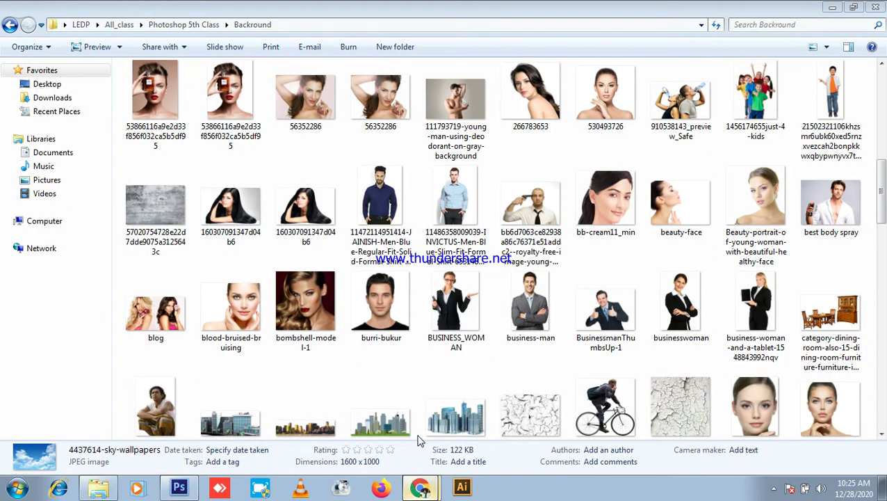
pyautogui.hotkey('alt', 'Tab')
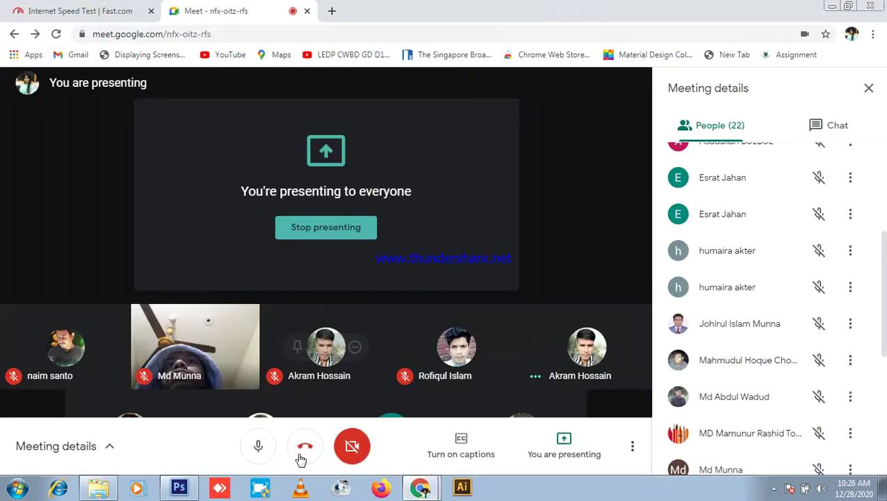
pyautogui.click(179, 486)
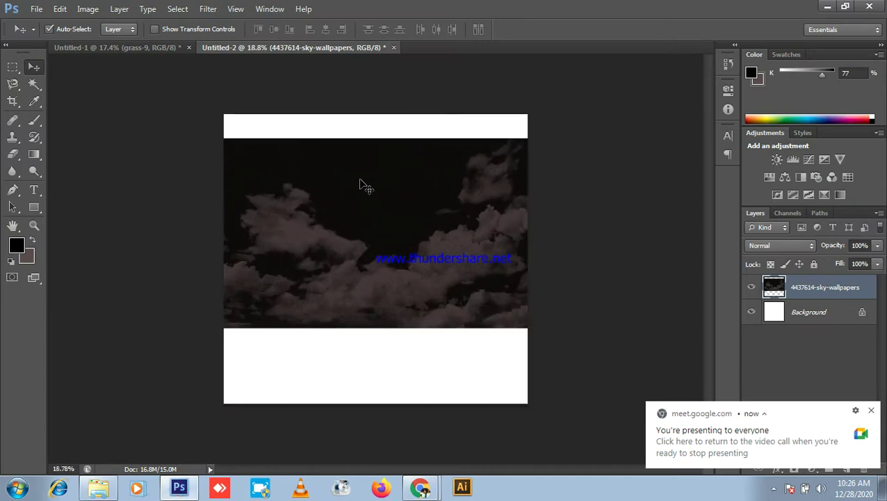
pyautogui.press('Delete')
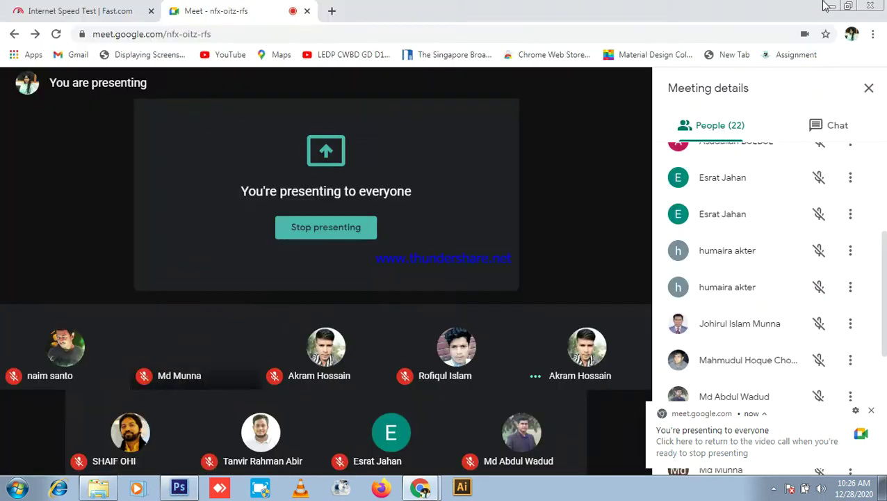
# - Place the tuzgyujtas fire image from the Backround folder into the Untitled-2 document
pyautogui.click(827, 6)
pyautogui.click(833, 6)
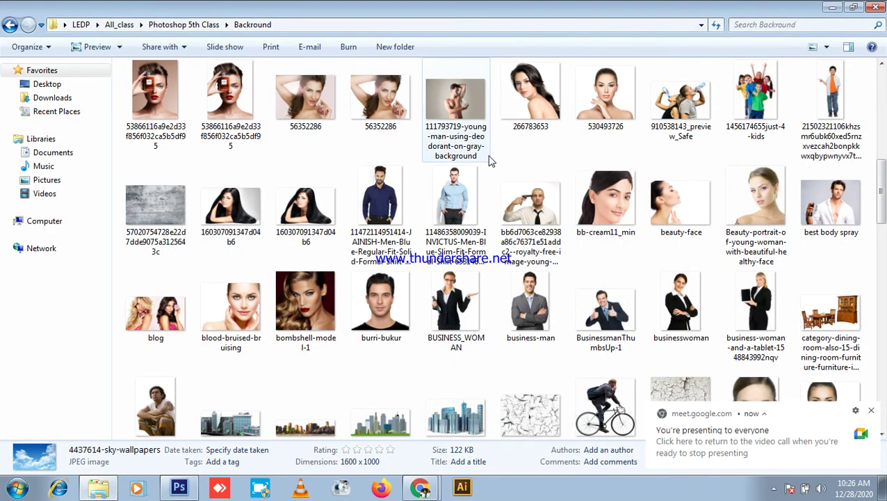
pyautogui.scroll(-15, 598, 174)
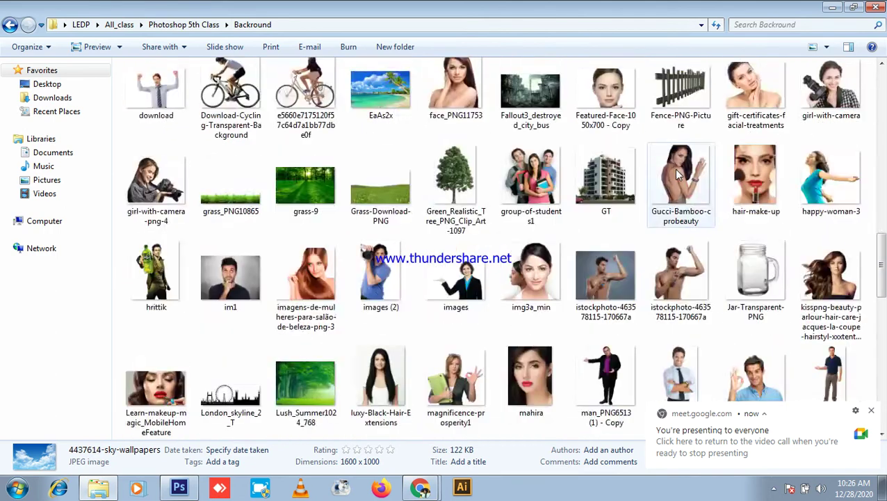
pyautogui.scroll(-3, 626, 166)
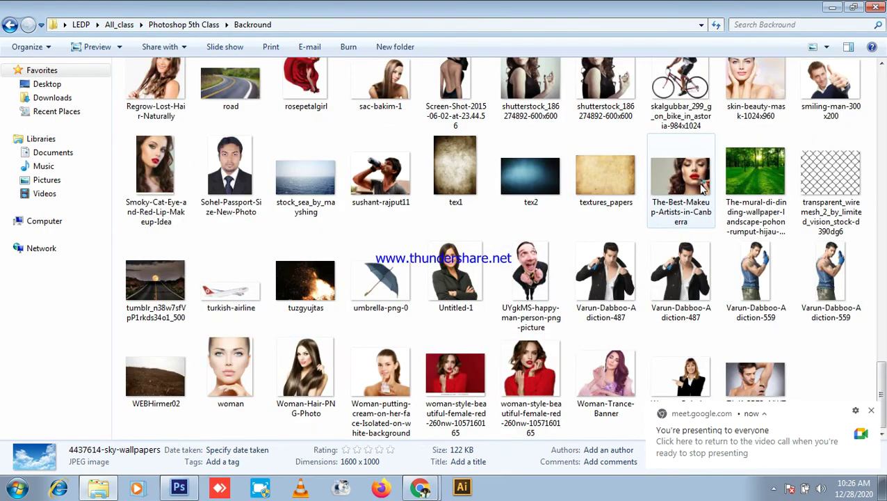
pyautogui.click(326, 286)
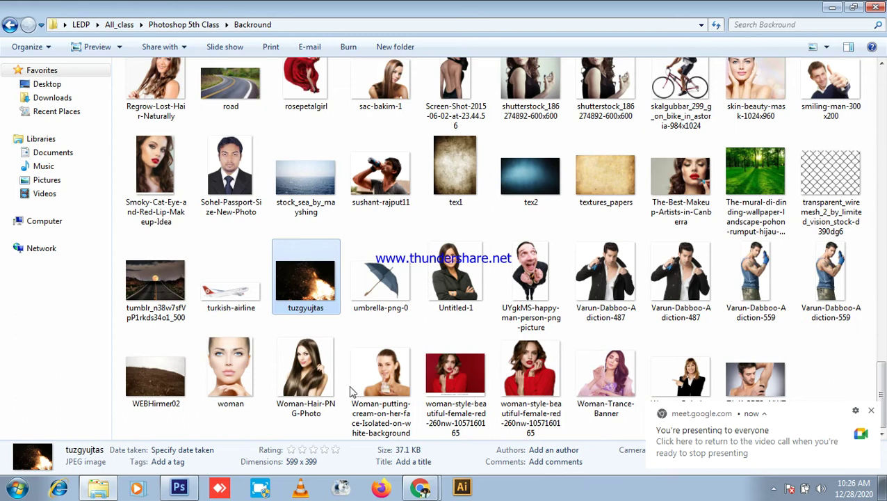
pyautogui.moveTo(182, 492); pyautogui.dragTo(397, 313)
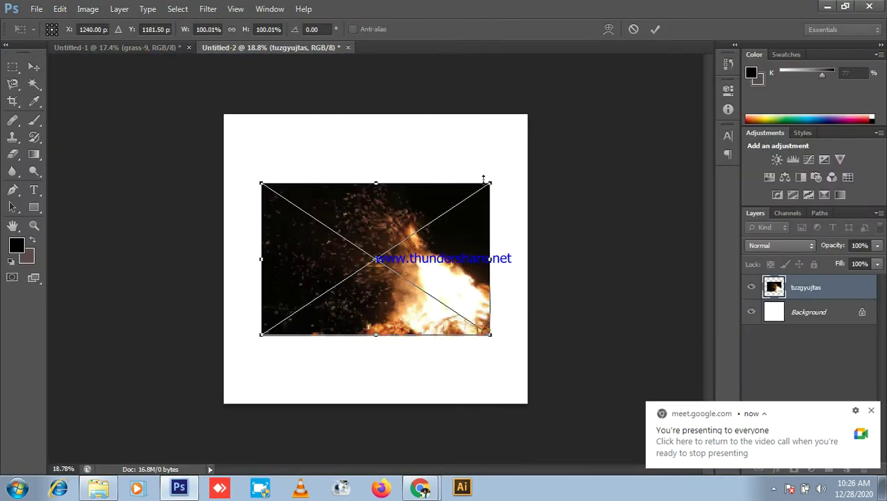
# - Enlarge the placed fire image until it covers the whole canvas, and rasterize its layer
pyautogui.moveTo(490, 183); pyautogui.dragTo(420, 154)
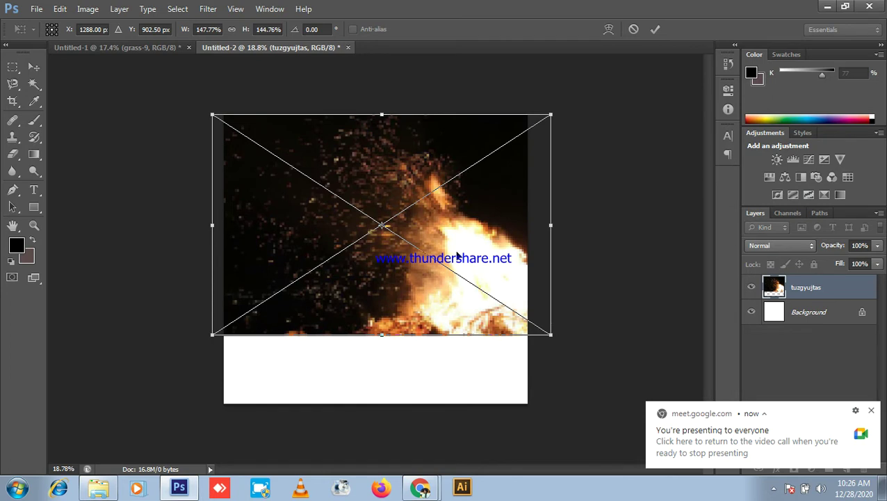
pyautogui.moveTo(457, 256); pyautogui.dragTo(451, 293)
pyautogui.moveTo(547, 150); pyautogui.dragTo(632, 118)
pyautogui.moveTo(458, 203); pyautogui.dragTo(419, 199)
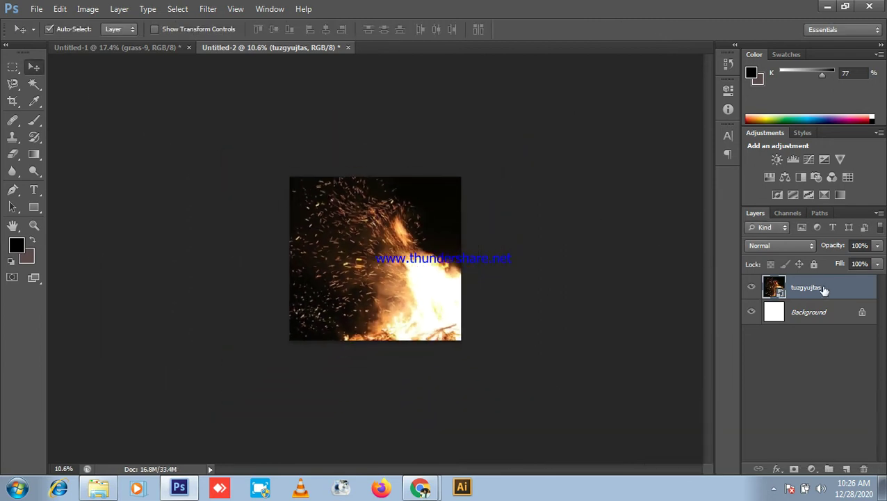
pyautogui.rightClick(824, 290)
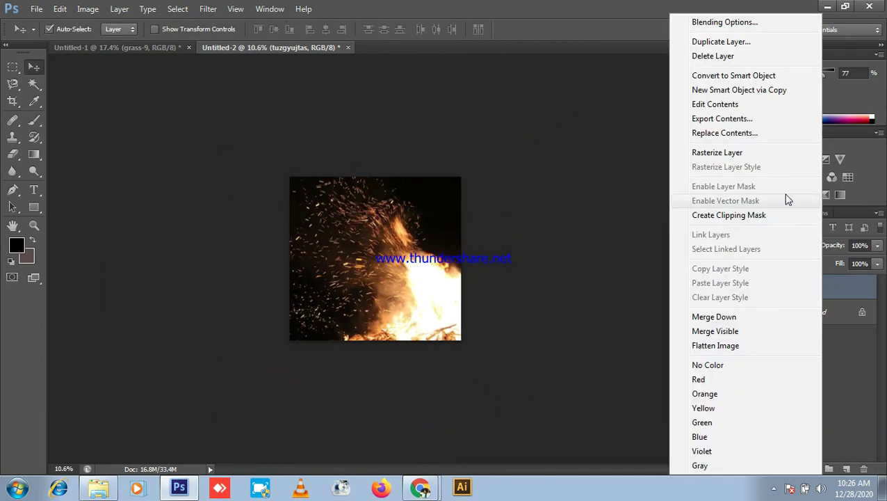
pyautogui.click(741, 152)
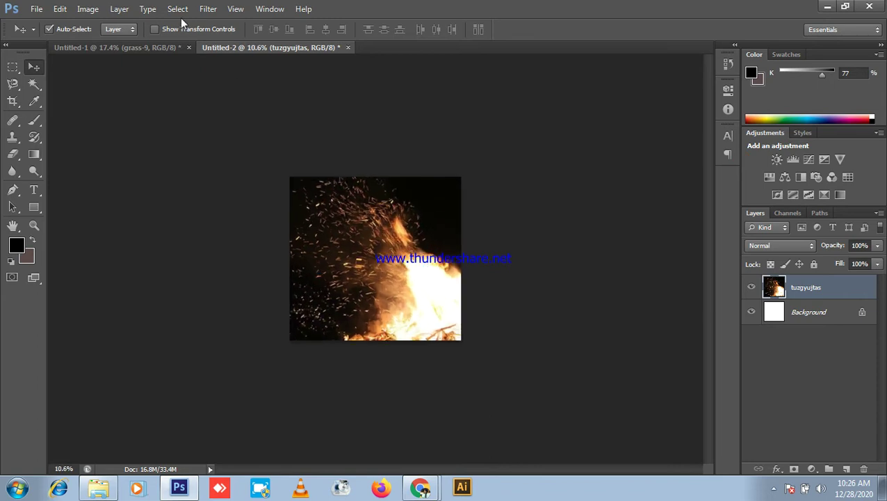
pyautogui.click(210, 9)
pyautogui.click(198, 11)
pyautogui.click(197, 11)
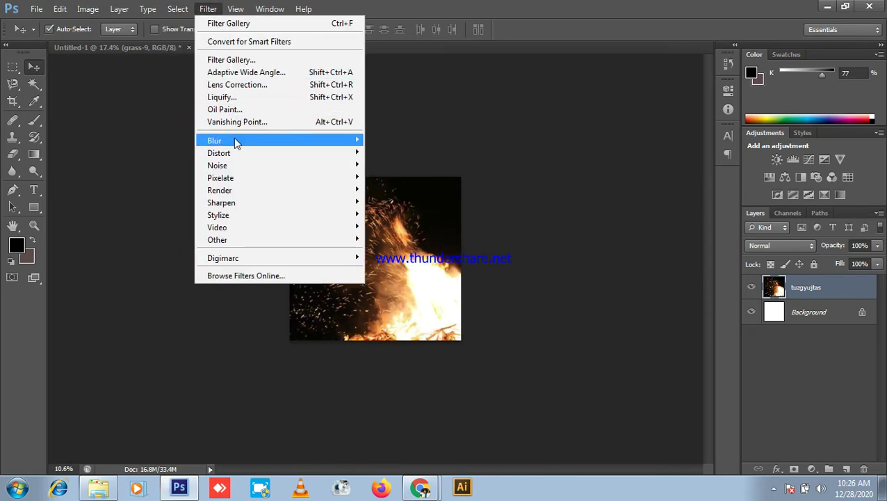
pyautogui.moveTo(234, 137)
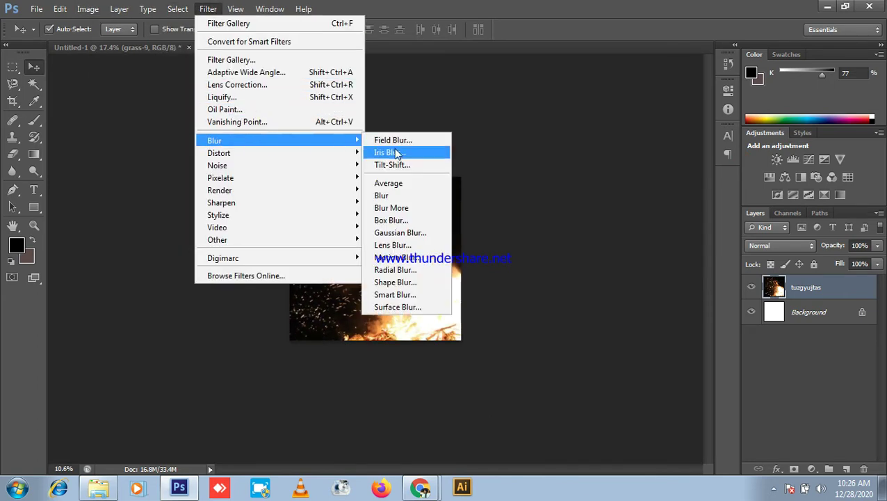
pyautogui.click(420, 233)
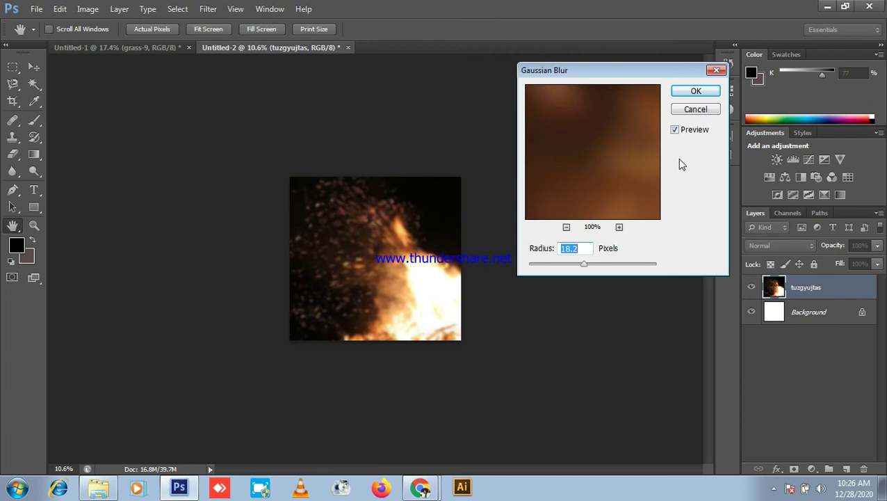
pyautogui.click(696, 110)
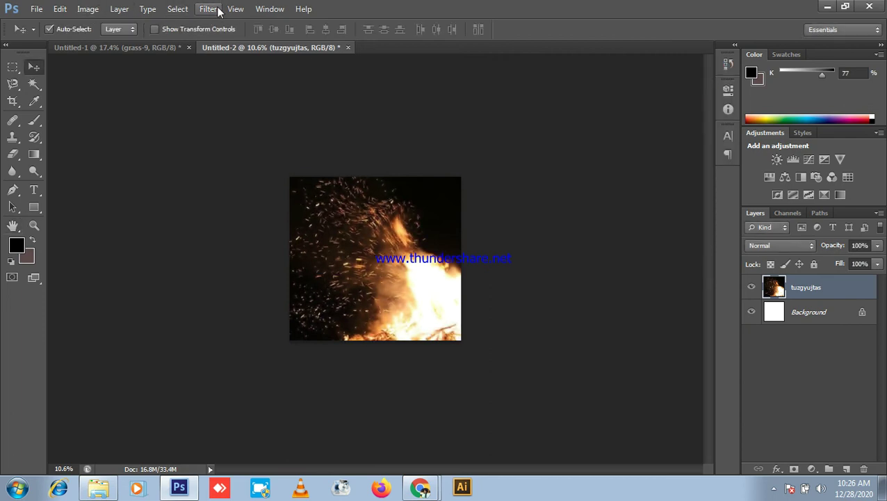
# - Open the Radial Blur filter for the fire layer
pyautogui.click(208, 9)
pyautogui.moveTo(237, 143)
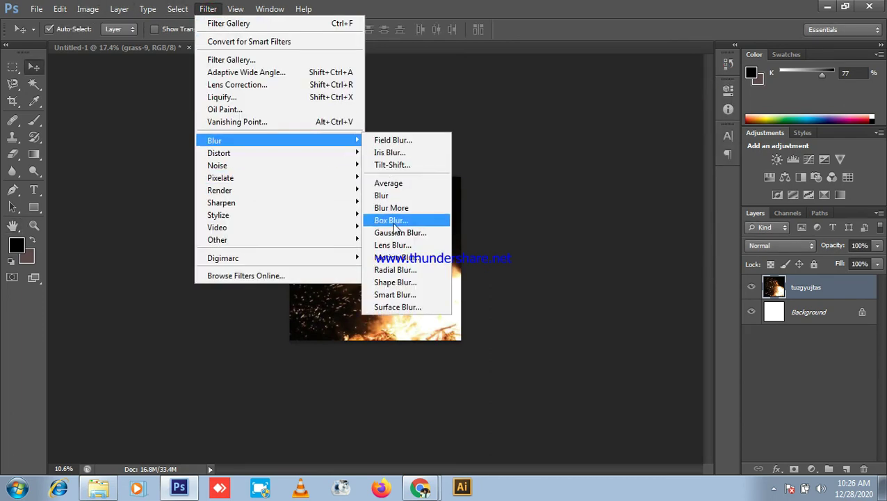
pyautogui.click(394, 271)
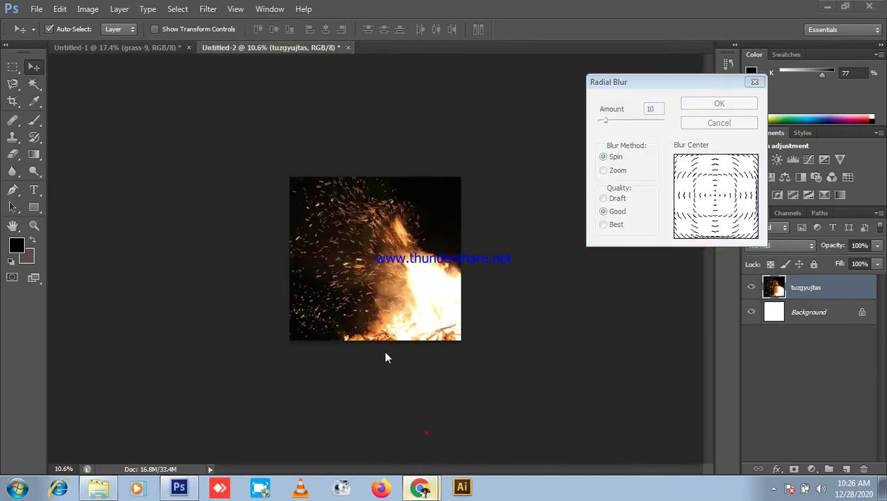
pyautogui.hotkey('alt', 'Tab')
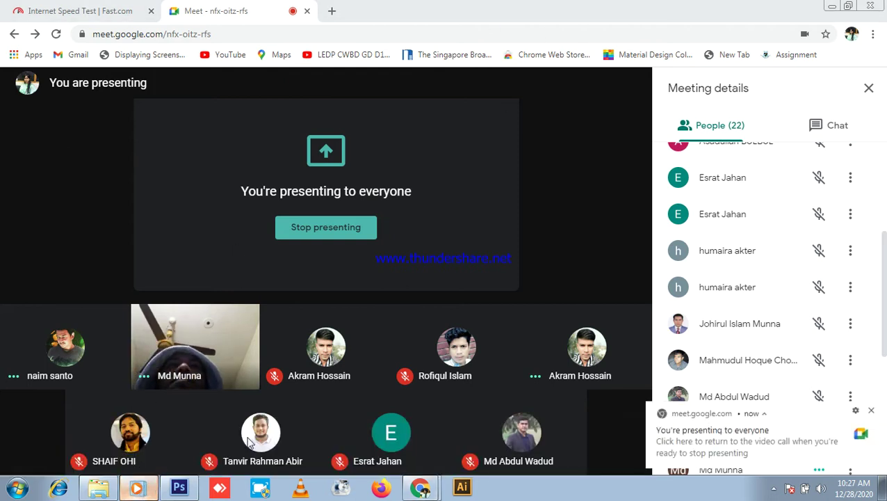
pyautogui.click(149, 489)
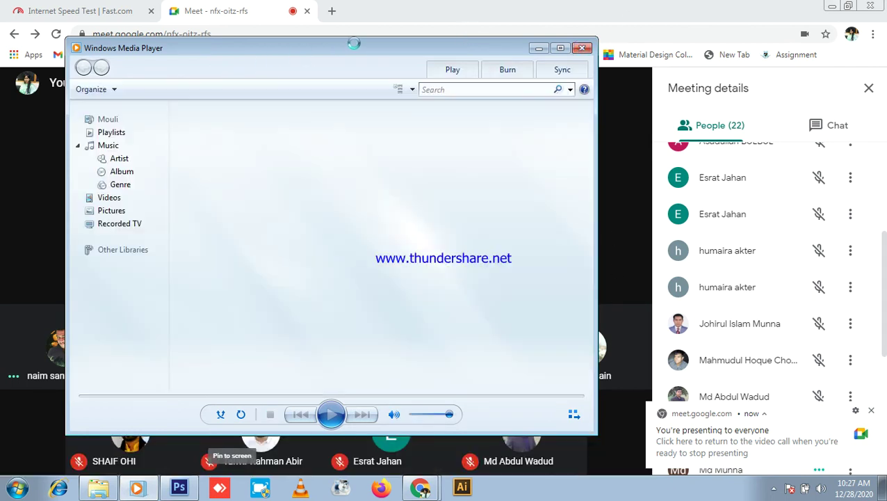
pyautogui.click(539, 48)
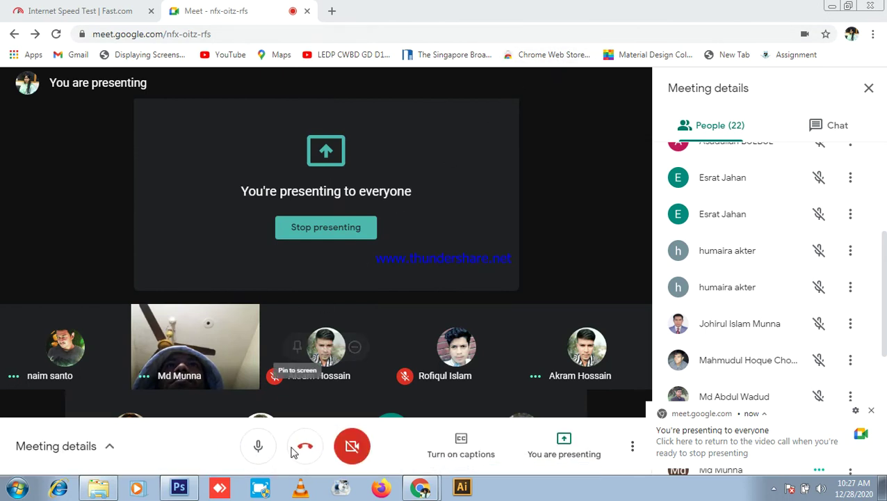
pyautogui.click(179, 487)
# - Apply the Radial Blur with amount 35, Spin method and Good quality, and shift the swirl towards the middle of the canvas
pyautogui.moveTo(605, 121); pyautogui.dragTo(623, 125)
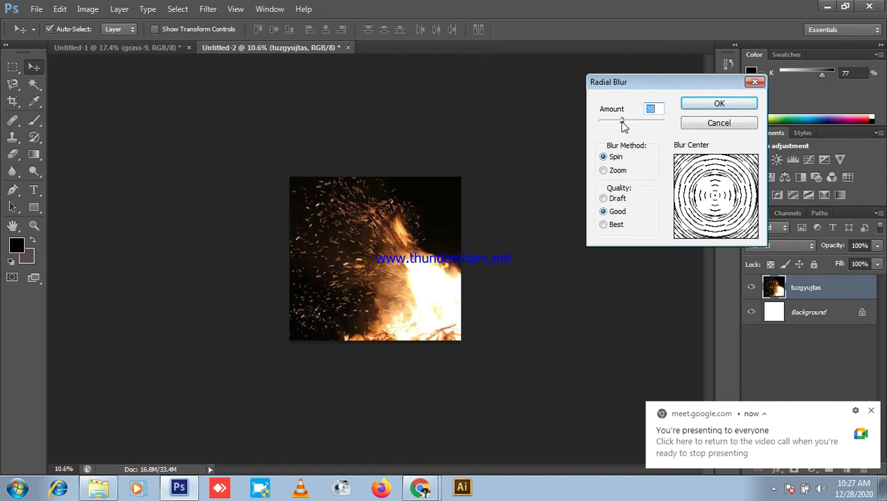
pyautogui.click(720, 104)
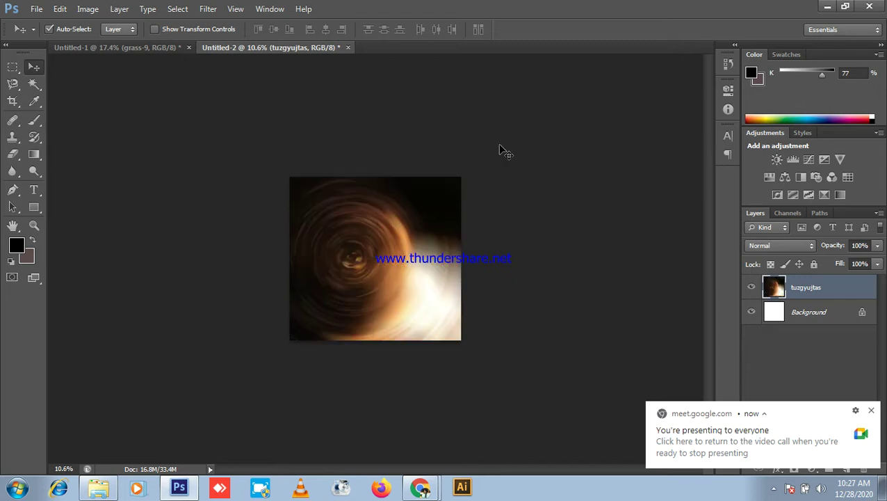
pyautogui.scroll(4, 382, 238)
pyautogui.moveTo(382, 238); pyautogui.dragTo(418, 246)
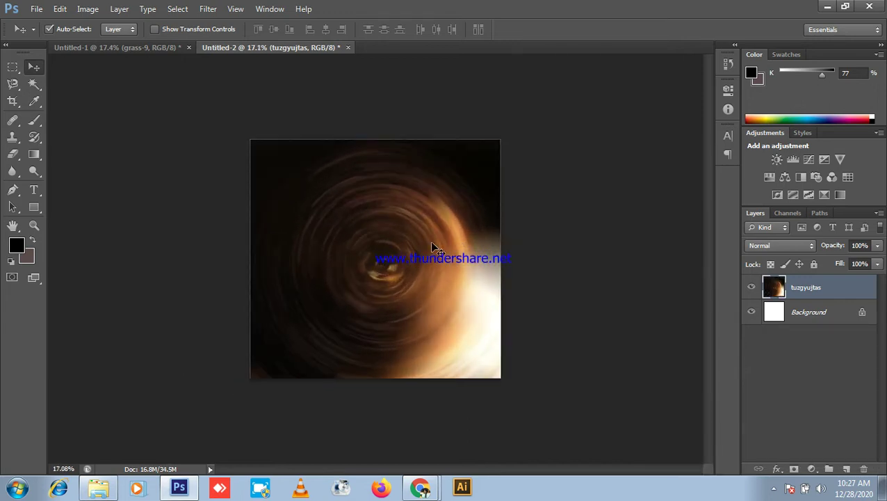
# - Place the im1 portrait of the thinking man from the Backround folder above the blurred fire layer
pyautogui.click(825, 6)
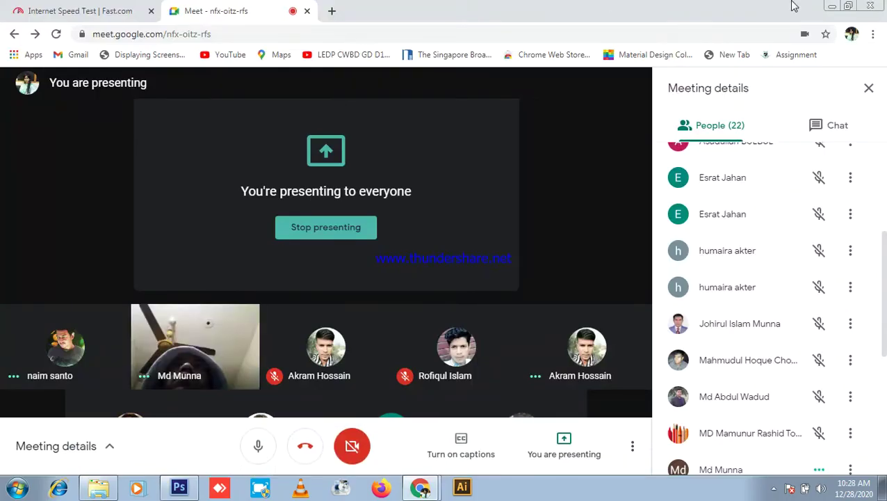
pyautogui.click(827, 7)
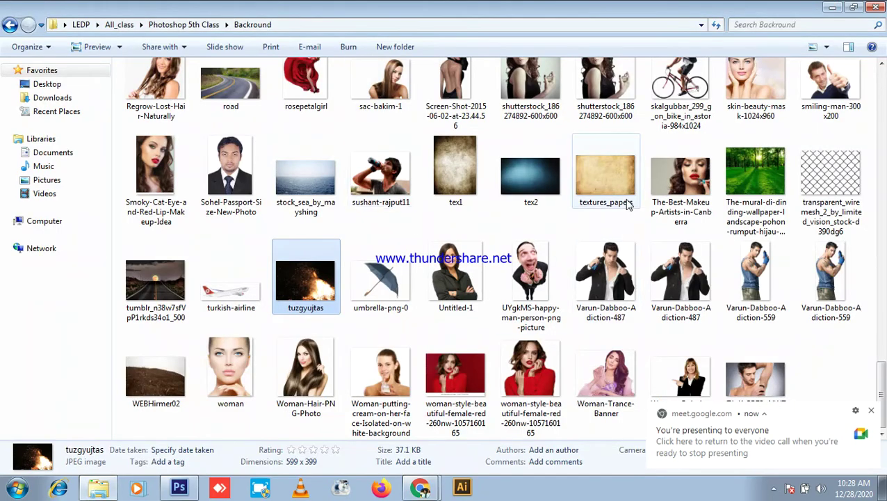
pyautogui.scroll(10, 663, 189)
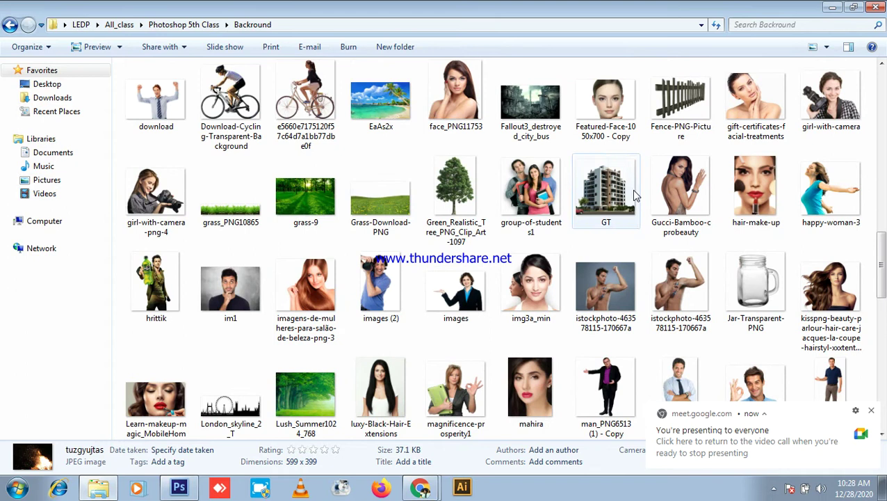
pyautogui.click(244, 280)
pyautogui.scroll(-1, 244, 289)
pyautogui.moveTo(231, 240); pyautogui.dragTo(422, 271)
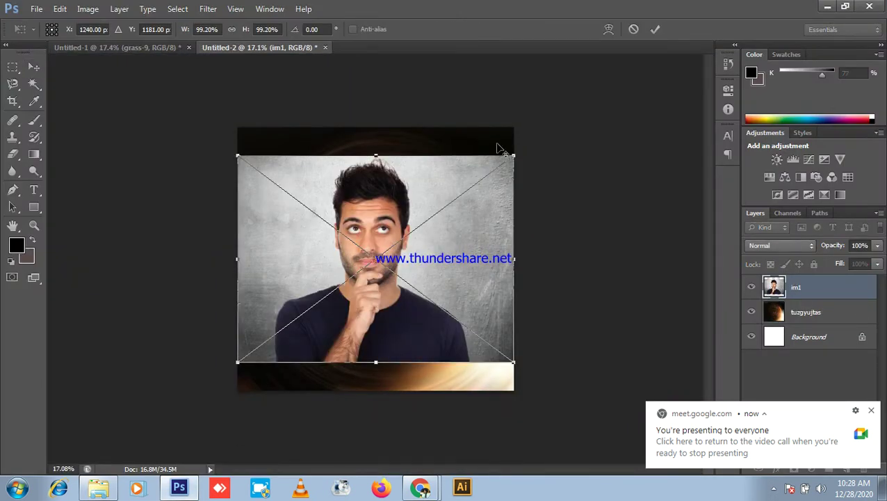
# - Scale the im1 portrait down to about 66% around its centre and rasterize its layer
pyautogui.moveTo(514, 156); pyautogui.dragTo(485, 213)
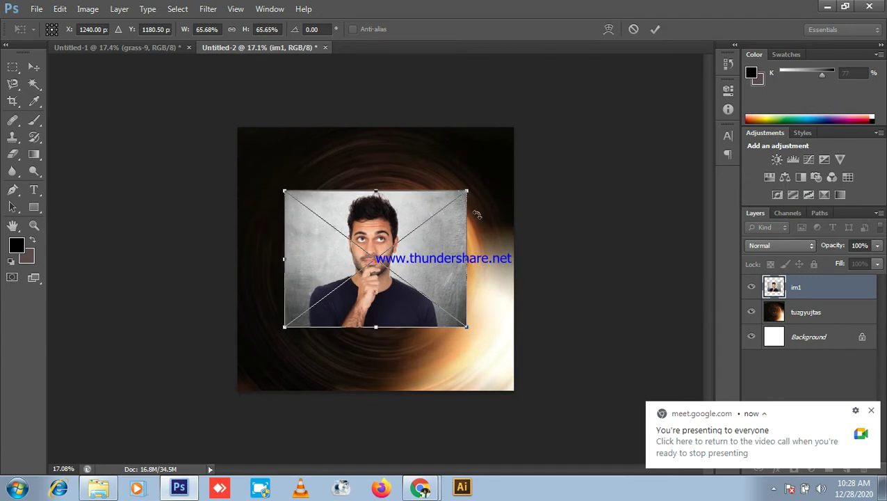
pyautogui.press('Return')
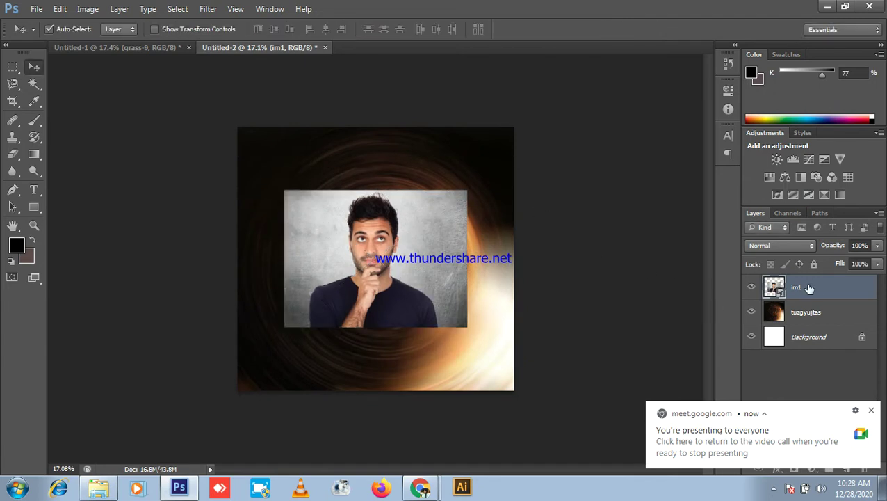
pyautogui.rightClick(809, 288)
pyautogui.click(702, 152)
# - Quick-select the thinking man's face and hair on the im1 layer, enlarging the selection brush to 70
pyautogui.hotkey('ctrl', '+')
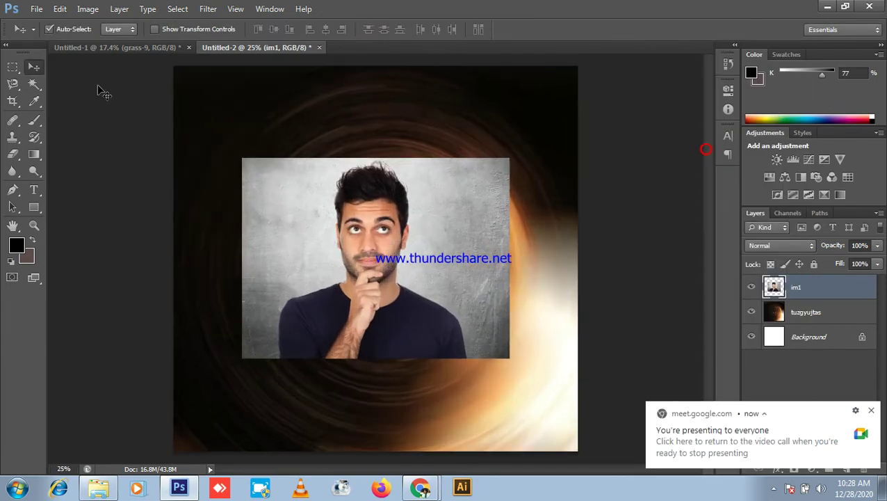
pyautogui.click(34, 84)
pyautogui.click(73, 82)
pyautogui.scroll(2, 379, 274)
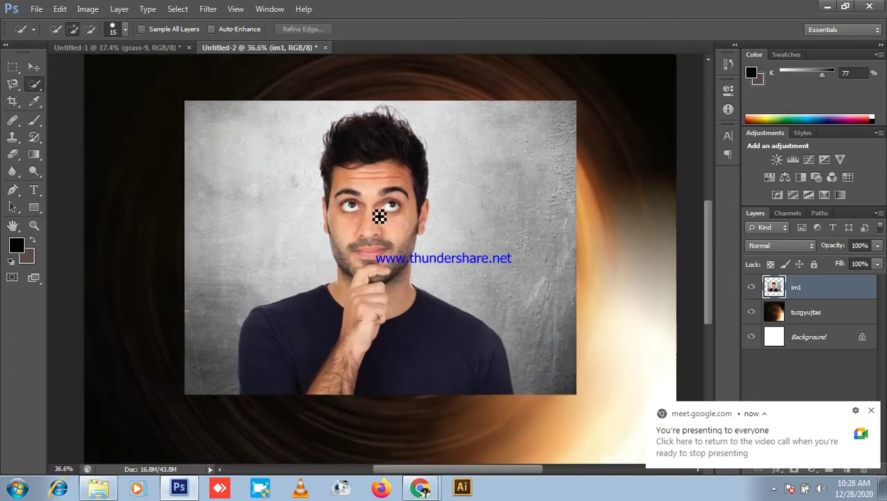
pyautogui.moveTo(386, 242); pyautogui.dragTo(386, 242)
pyautogui.press(']')
pyautogui.press(']')
pyautogui.press(']')
pyautogui.press(']')
pyautogui.press(']')
pyautogui.press(']')
pyautogui.press(']')
pyautogui.press(']')
pyautogui.press(']')
pyautogui.moveTo(365, 159); pyautogui.dragTo(357, 156)
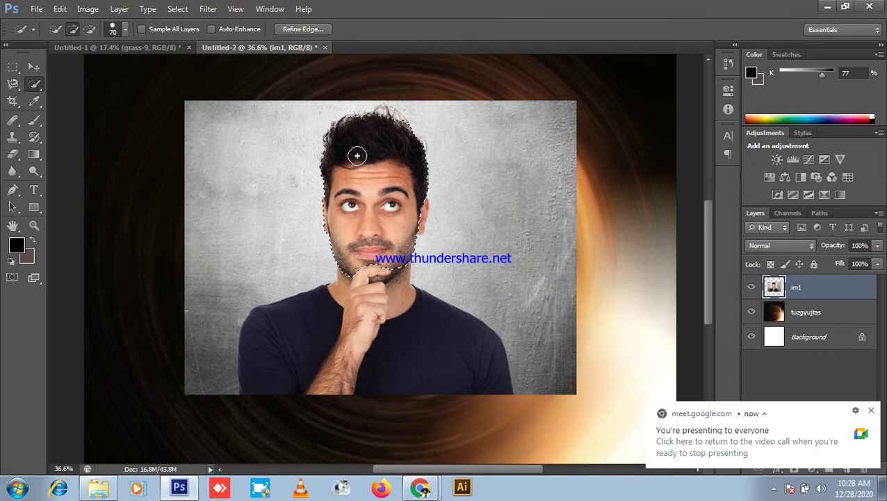
# - Extend the quick selection over the man's neck, arm and dark shirt until the whole figure is covered
pyautogui.scroll(1, 357, 156)
pyautogui.moveTo(370, 430); pyautogui.dragTo(323, 413)
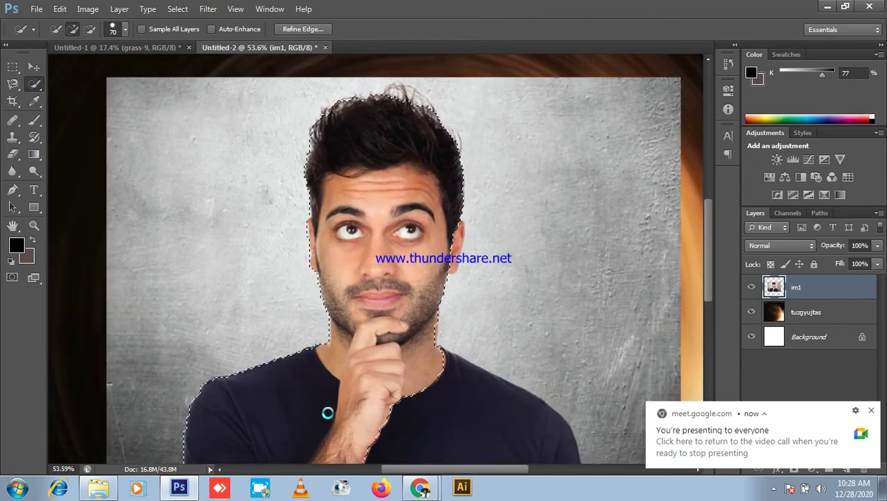
pyautogui.scroll(2, 429, 283)
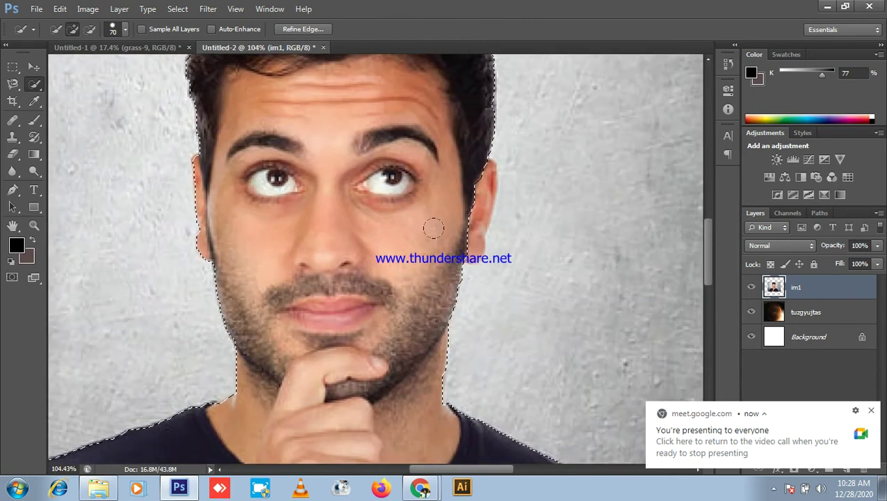
pyautogui.scroll(-4, 442, 240)
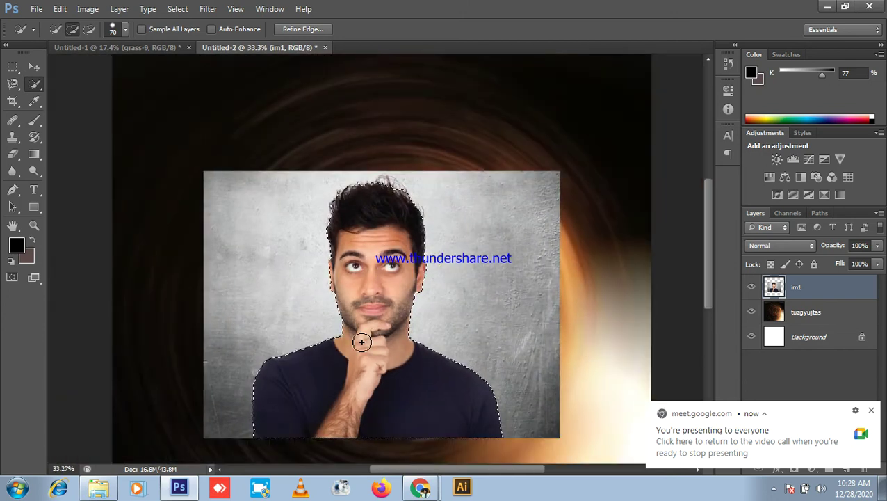
# - Copy the selected man to a new layer and delete the original im1 layer with its grey background
pyautogui.hotkey('ctrl', 'j')
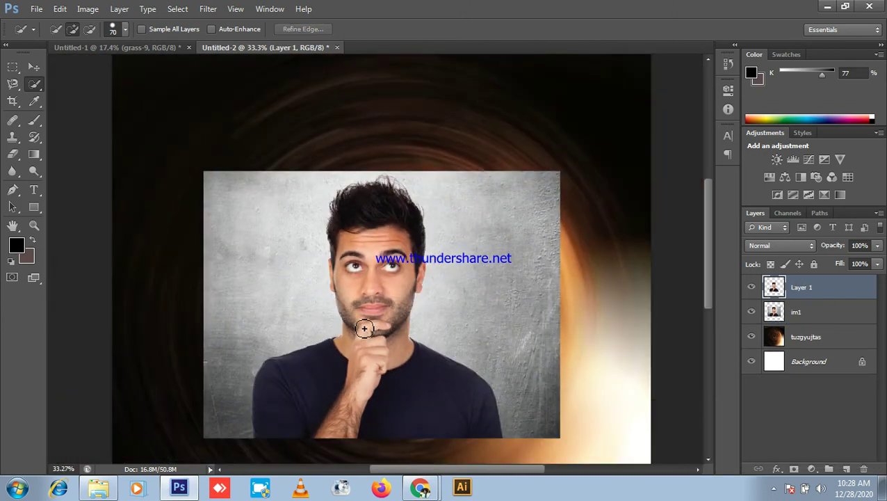
pyautogui.click(824, 322)
pyautogui.press('Delete')
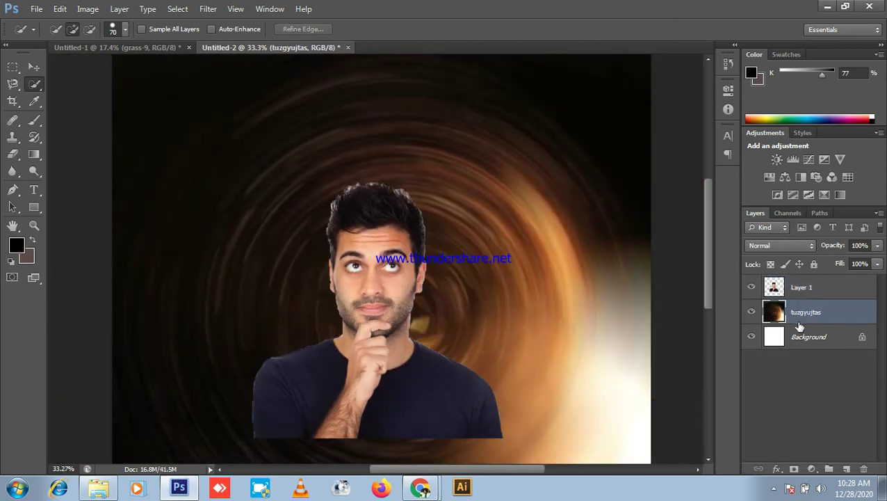
# - Move the cut-out man towards the middle of the blurred fire canvas
pyautogui.press('v')
pyautogui.scroll(-1, 349, 213)
pyautogui.moveTo(349, 212); pyautogui.dragTo(395, 249)
pyautogui.scroll(-2, 370, 228)
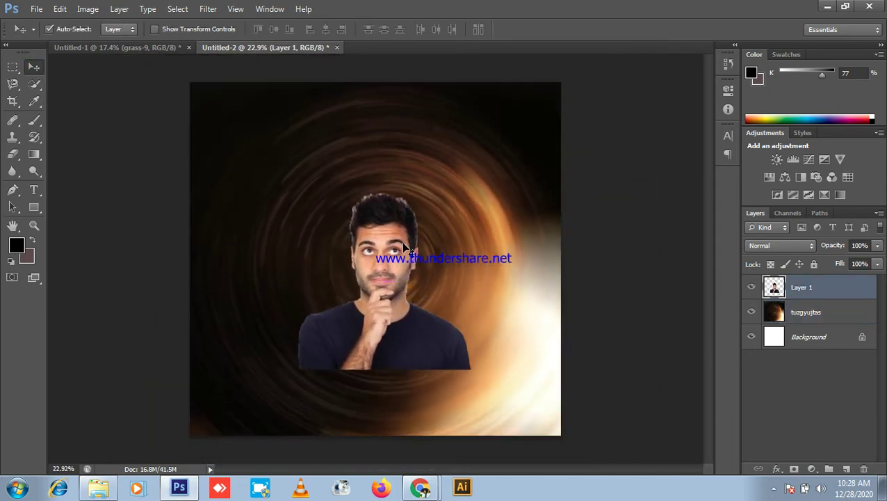
# - Enlarge the cut-out man and centre him over the swirl, and duplicate his layer twice
pyautogui.hotkey('ctrl', 't')
pyautogui.moveTo(469, 190); pyautogui.dragTo(502, 182)
pyautogui.press('Return')
pyautogui.scroll(-2, 341, 269)
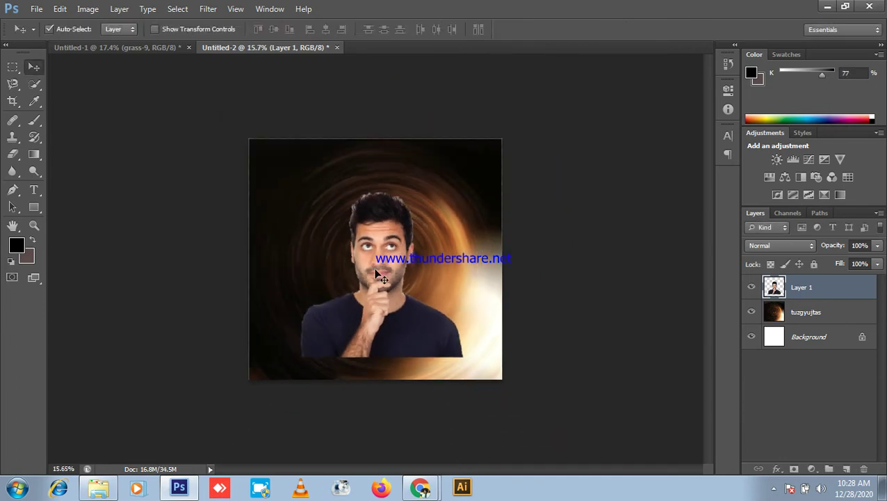
pyautogui.moveTo(375, 271); pyautogui.dragTo(369, 264)
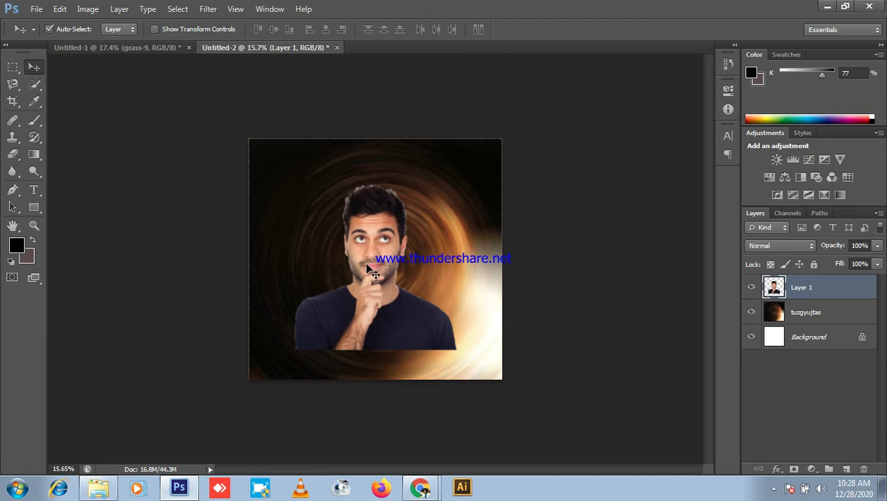
pyautogui.hotkey('ctrl', 'j')
pyautogui.hotkey('ctrl', 'j')
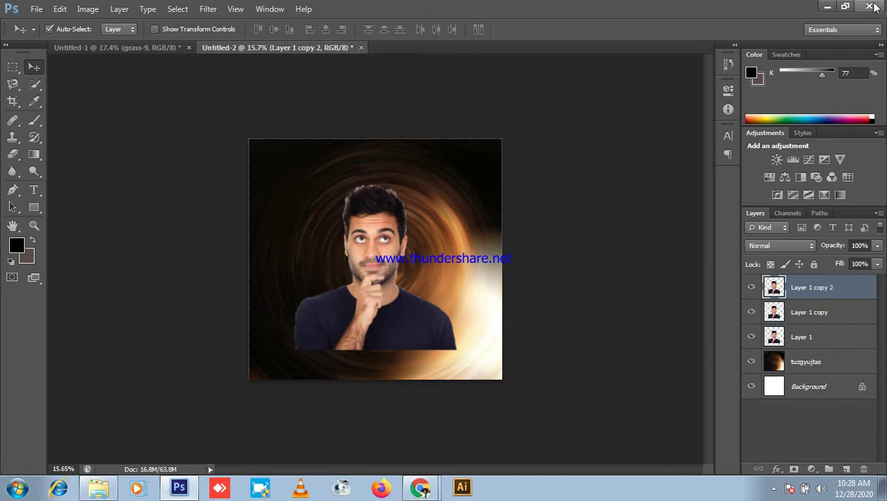
# - Switch to the Google Meet window to check the call and return to Photoshop
pyautogui.click(828, 7)
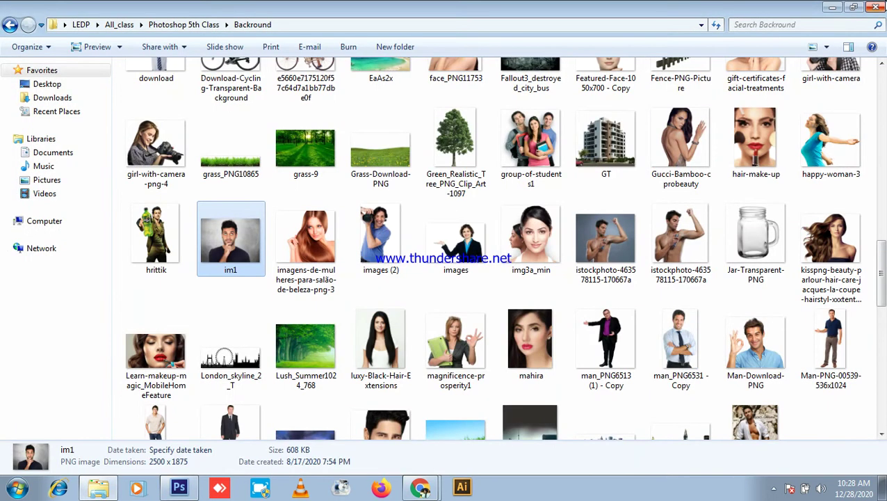
pyautogui.click(832, 7)
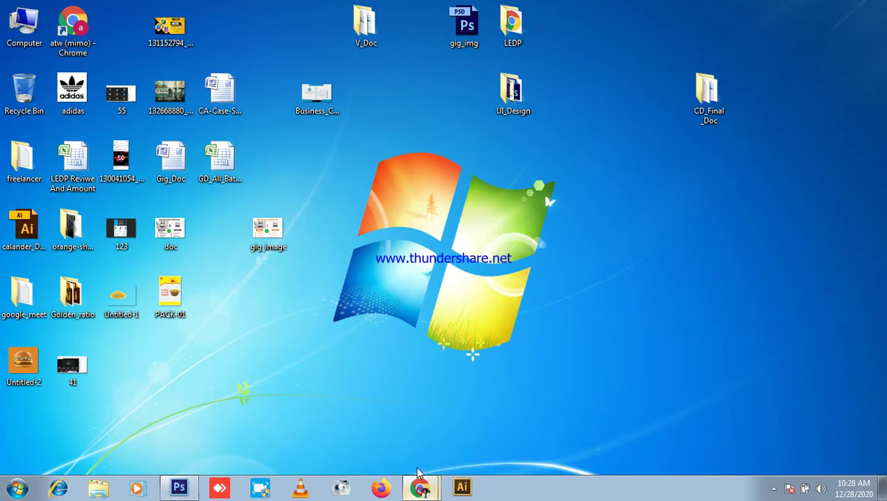
pyautogui.hotkey('alt', 'Tab')
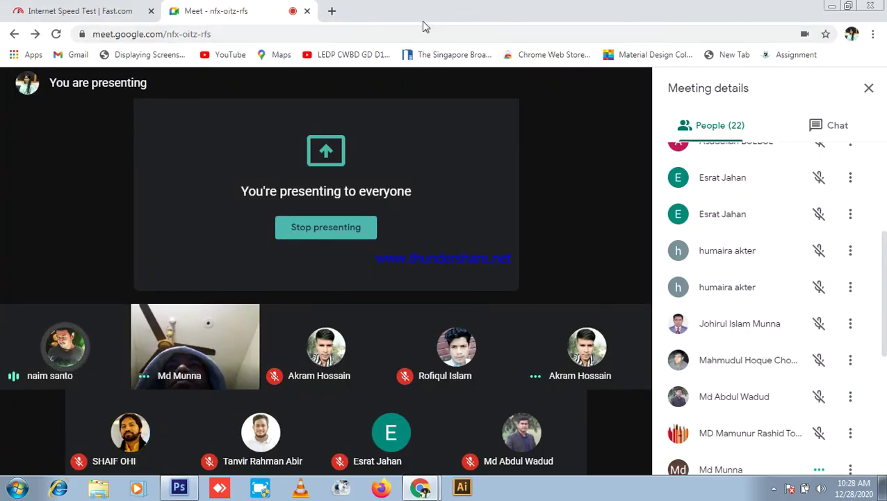
pyautogui.click(179, 487)
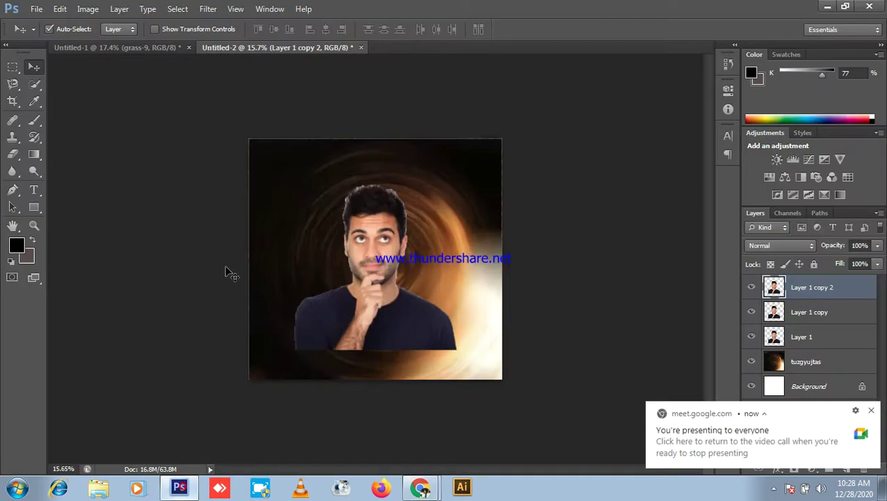
# - Delete the left half of the man on Layer 1 copy 2 with a rectangular selection and shift the remaining half right
pyautogui.rightClick(13, 67)
pyautogui.click(77, 65)
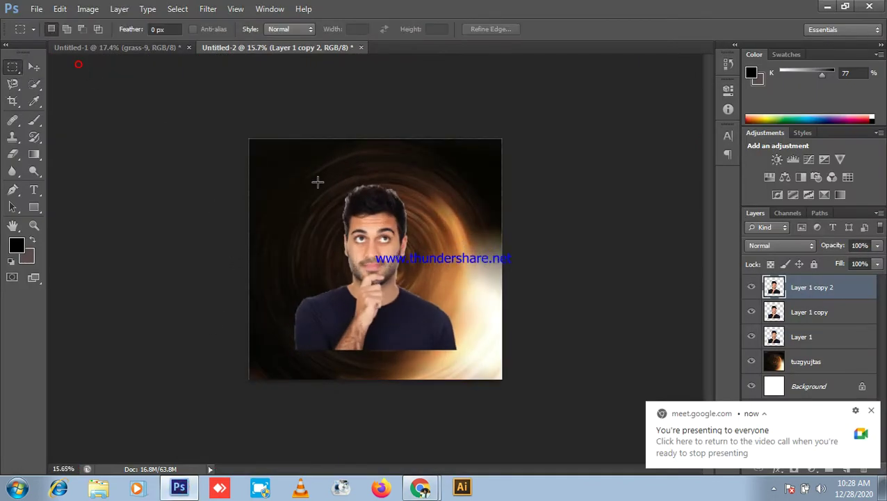
pyautogui.moveTo(368, 280); pyautogui.dragTo(371, 363)
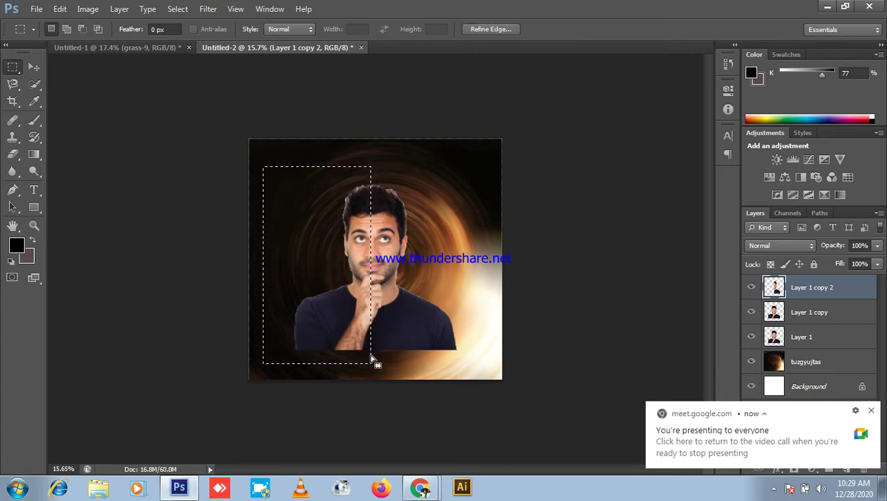
pyautogui.click(356, 232)
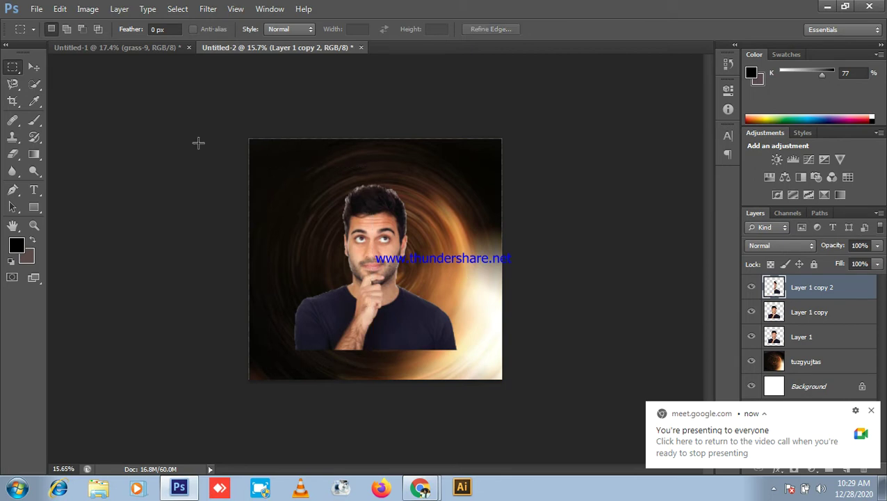
pyautogui.click(33, 67)
pyautogui.moveTo(384, 254); pyautogui.dragTo(407, 259)
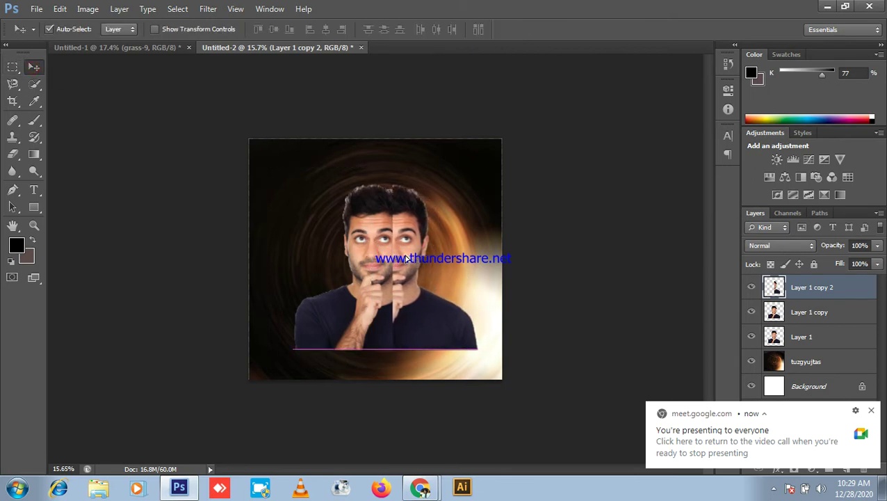
# - Delete the right half of the man on Layer 1 using a rectangular selection, and deselect
pyautogui.click(360, 260)
pyautogui.click(803, 338)
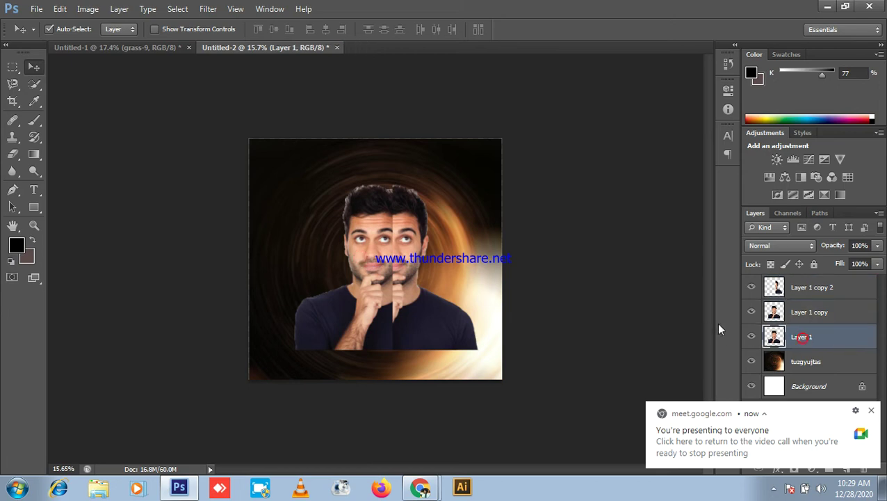
pyautogui.click(14, 68)
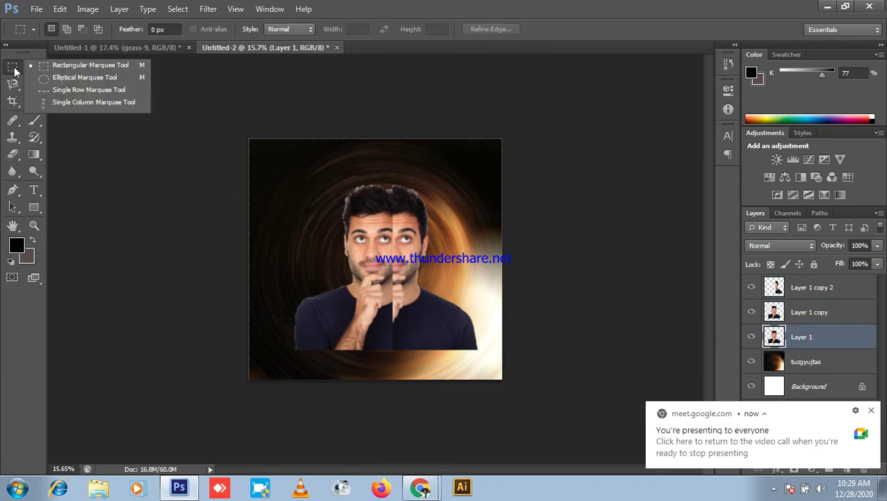
pyautogui.click(66, 69)
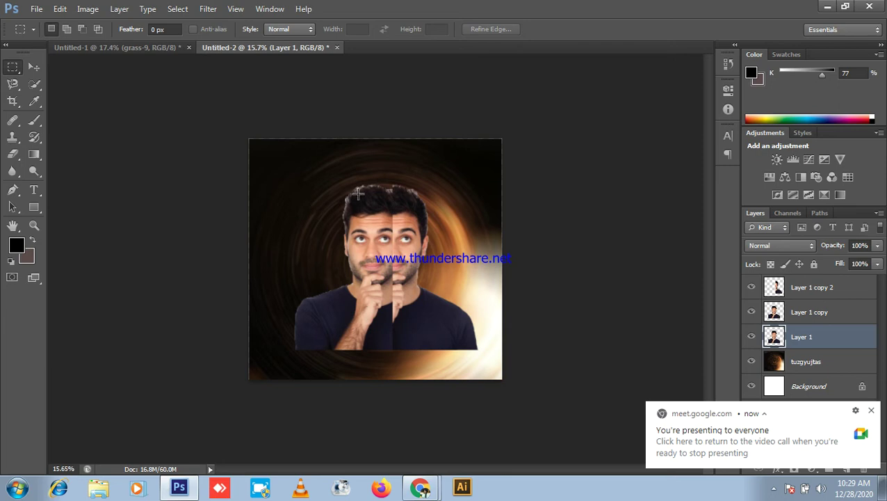
pyautogui.moveTo(502, 359); pyautogui.dragTo(511, 352)
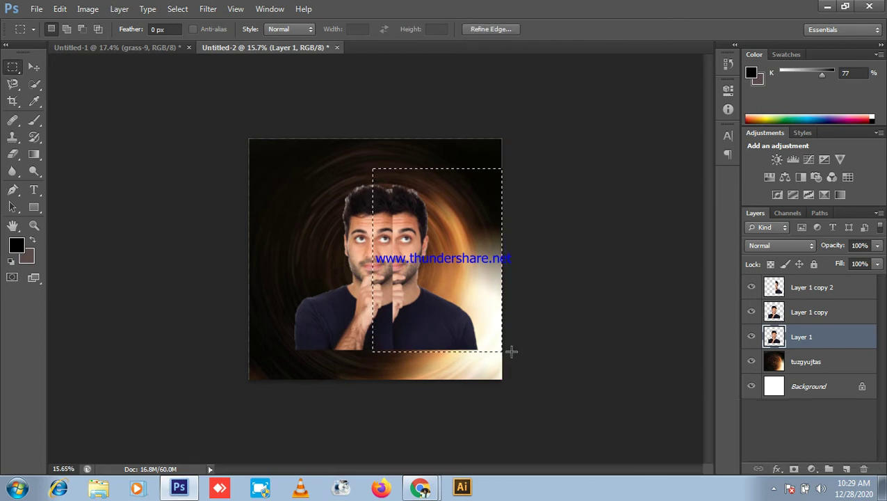
pyautogui.scroll(3, 511, 352)
pyautogui.moveTo(498, 283); pyautogui.dragTo(493, 284)
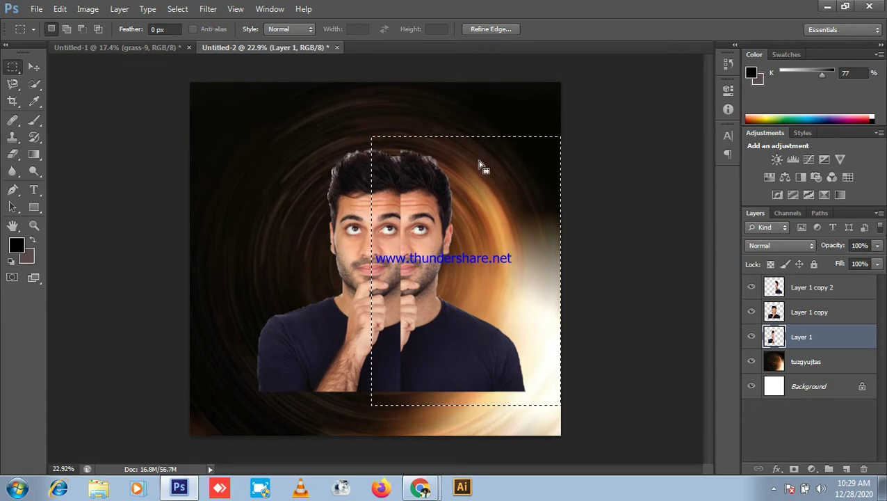
pyautogui.hotkey('ctrl', 'd')
pyautogui.scroll(-2, 479, 165)
pyautogui.scroll(4, 447, 196)
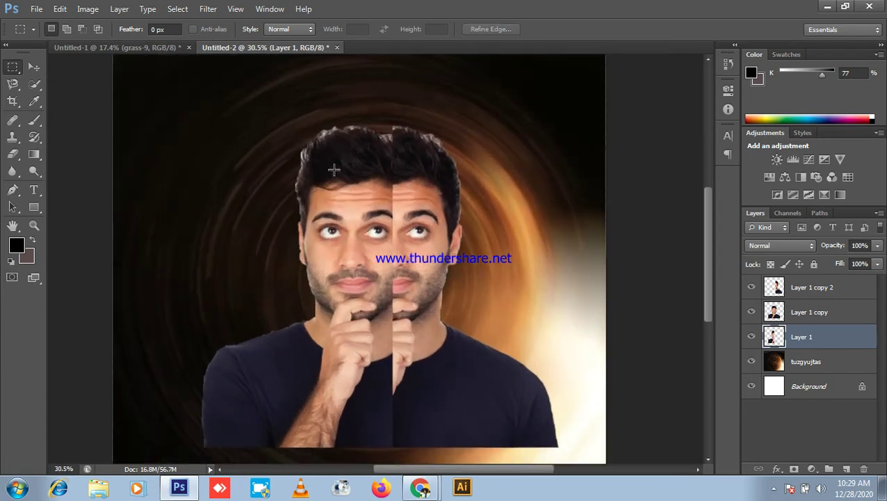
# - Look at the Google Meet presentation window again and return to the Photoshop document
pyautogui.click(825, 8)
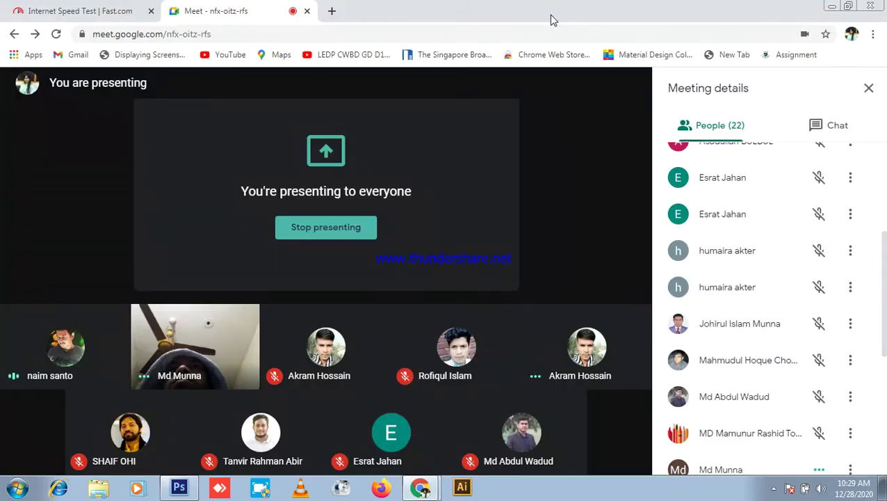
pyautogui.click(179, 486)
# - Shift the left-half figure on Layer 1 to the left and the full figure behind it slightly right
pyautogui.click(34, 67)
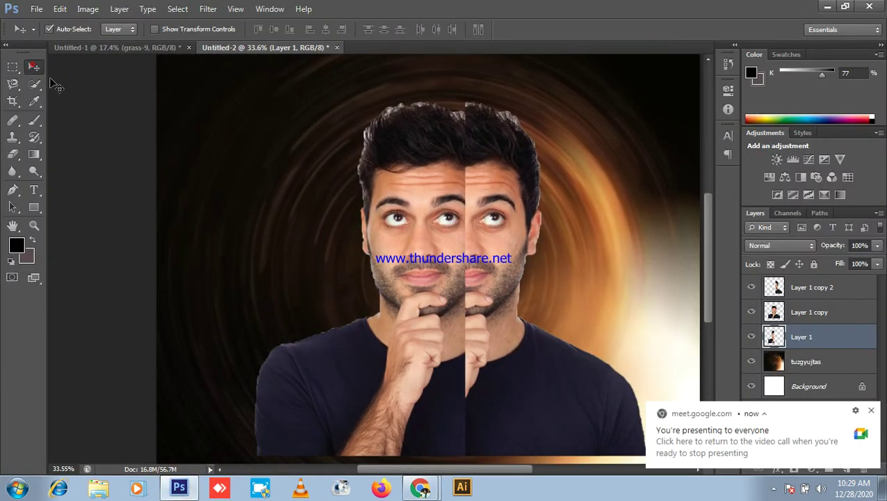
pyautogui.moveTo(368, 215); pyautogui.dragTo(344, 248)
pyautogui.moveTo(402, 258); pyautogui.dragTo(363, 243)
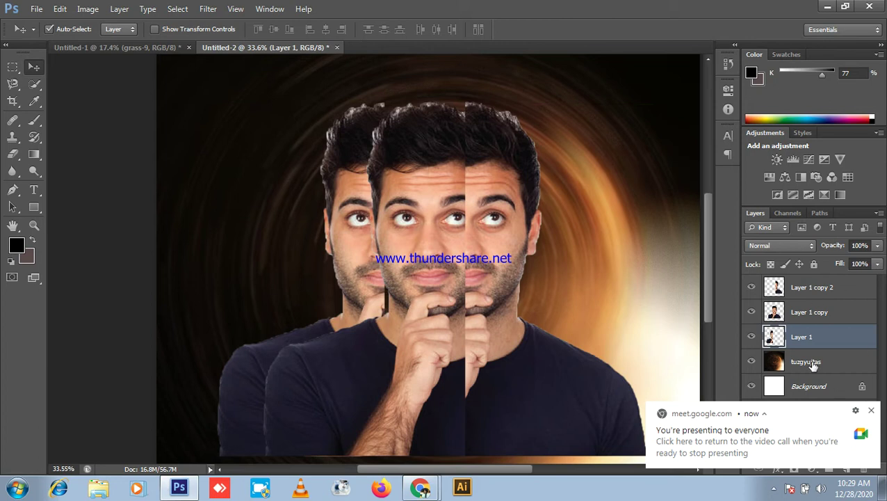
# - Place Layer 1 above Layer 1 copy and nudge the left-half figure right to narrow the middle face strip
pyautogui.moveTo(815, 344); pyautogui.dragTo(818, 306)
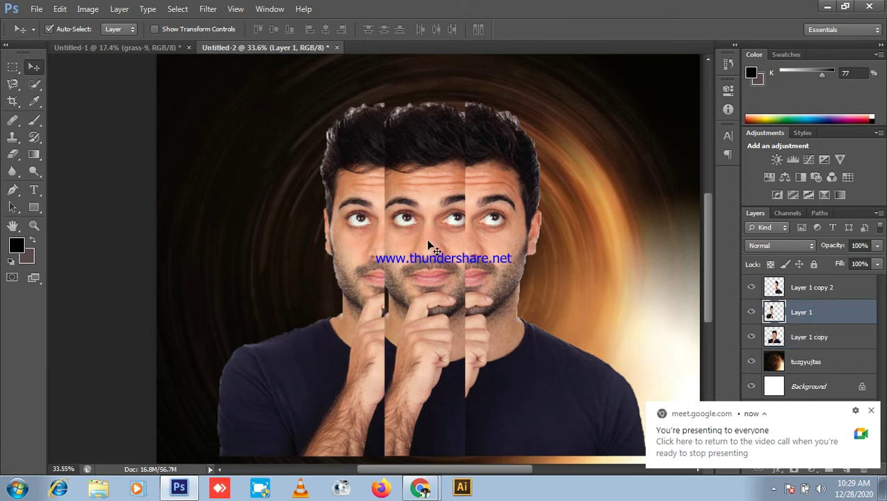
pyautogui.moveTo(368, 252)
pyautogui.mouseDown()
pyautogui.moveTo(390, 251)
pyautogui.moveTo(383, 247)
pyautogui.mouseUp()
pyautogui.scroll(3, 420, 273)
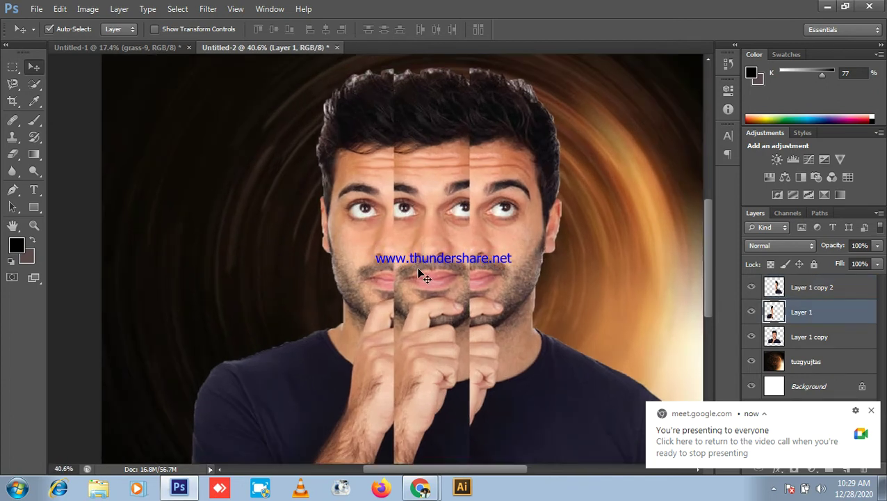
pyautogui.scroll(-2, 495, 251)
pyautogui.scroll(-2, 494, 252)
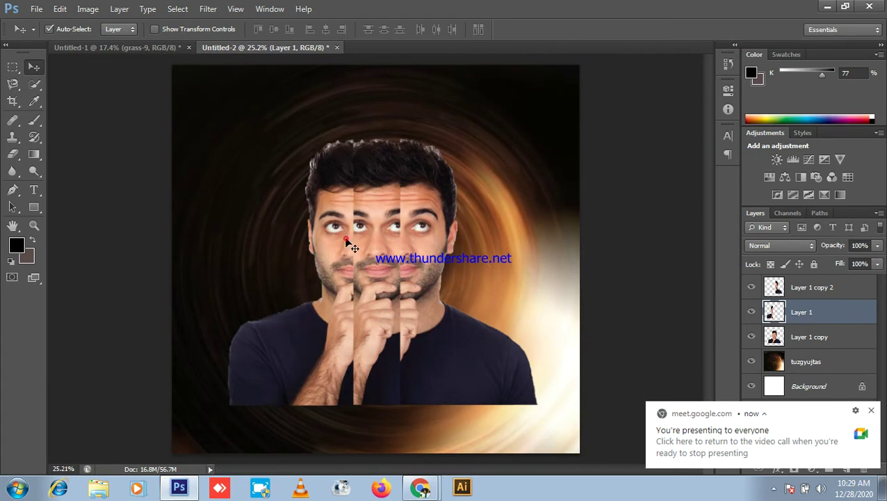
# - Tint the left-half figure on Layer 1 pinkish magenta by shifting its hue with Hue/Saturation
pyautogui.hotkey('ctrl', 'u')
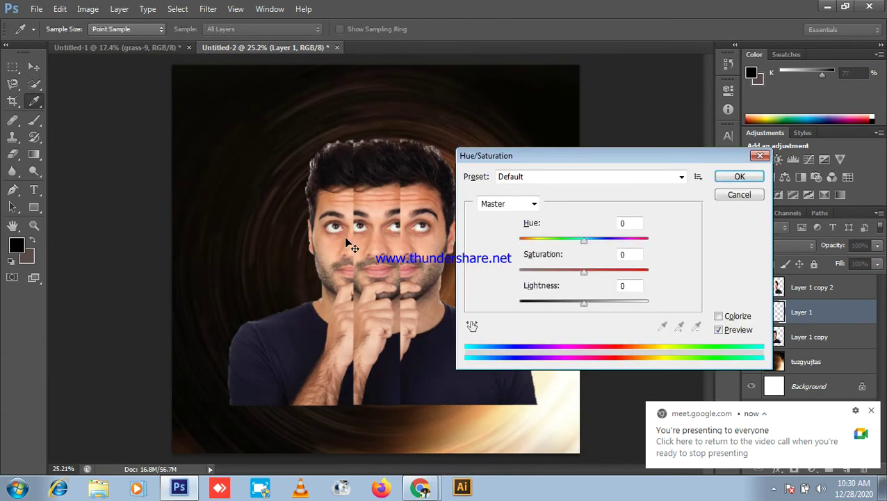
pyautogui.moveTo(584, 238); pyautogui.dragTo(562, 245)
pyautogui.click(740, 176)
pyautogui.press('v')
# - Tint the right-half figure on Layer 1 copy 2 yellow using Hue/Saturation with Hue +26
pyautogui.click(429, 207)
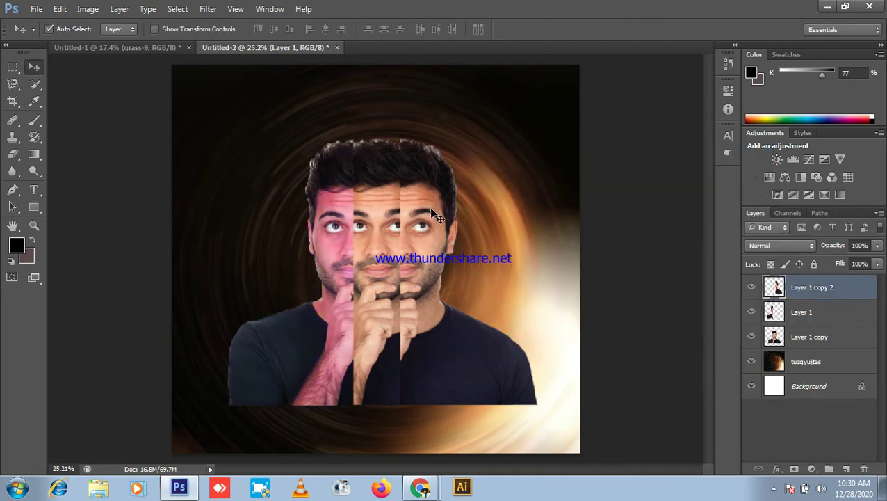
pyautogui.hotkey('ctrl', 'u')
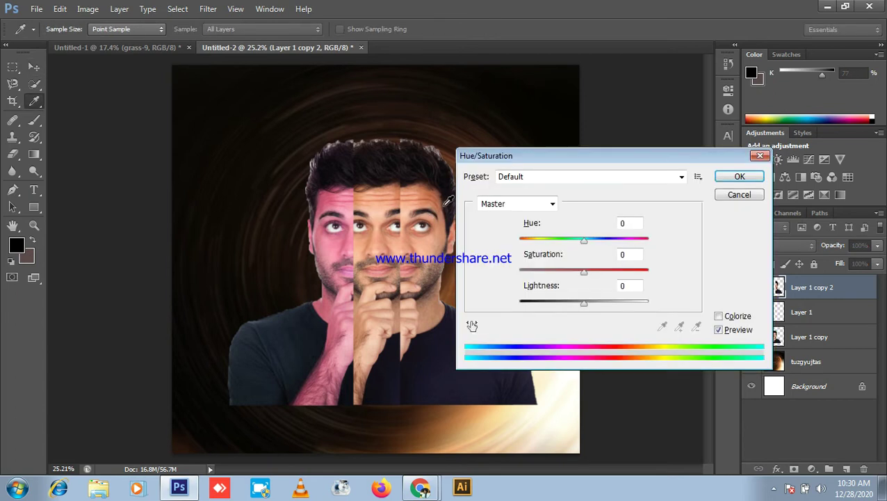
pyautogui.moveTo(585, 239); pyautogui.dragTo(603, 241)
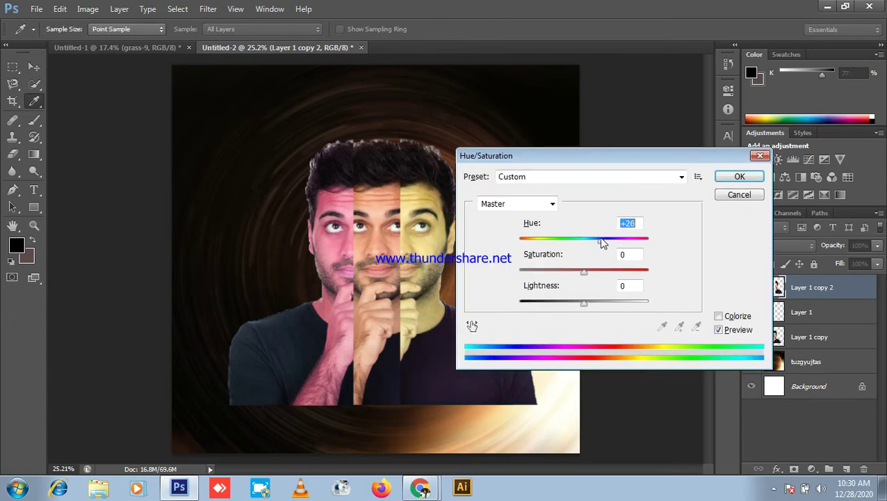
pyautogui.click(740, 178)
# - Tint the middle figure on Layer 1 copy green using Hue/Saturation with Hue +54
pyautogui.click(394, 223)
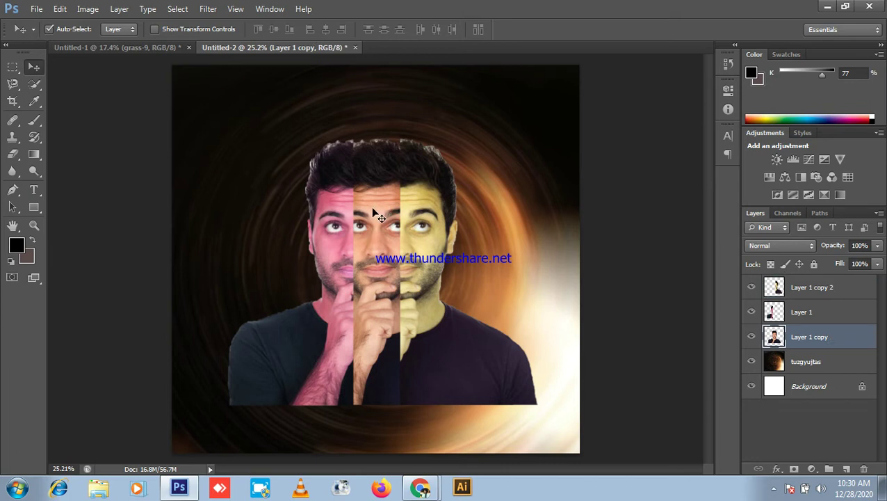
pyautogui.hotkey('ctrl', 'u')
pyautogui.moveTo(584, 241); pyautogui.dragTo(617, 241)
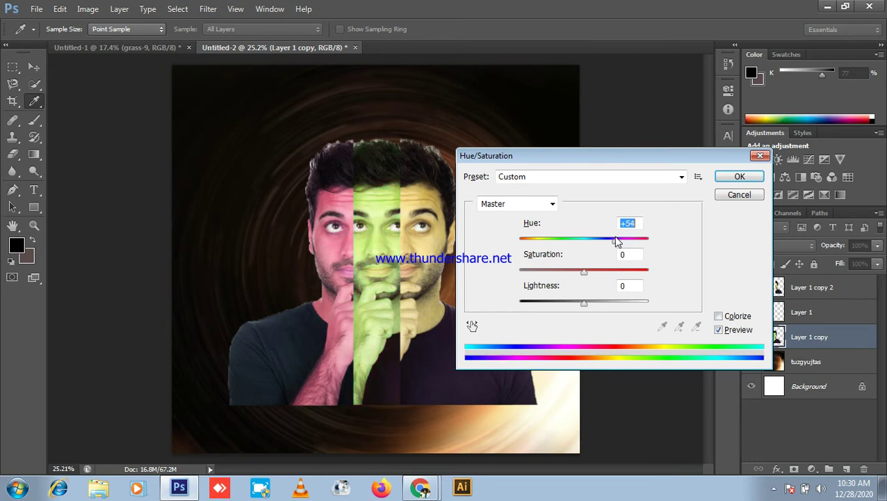
pyautogui.click(739, 176)
pyautogui.scroll(-1, 496, 264)
# - Warp the yellow figure on Layer 1 copy 2, lowering its upper inner corner slightly and pulling its outer edge outward
pyautogui.click(404, 276)
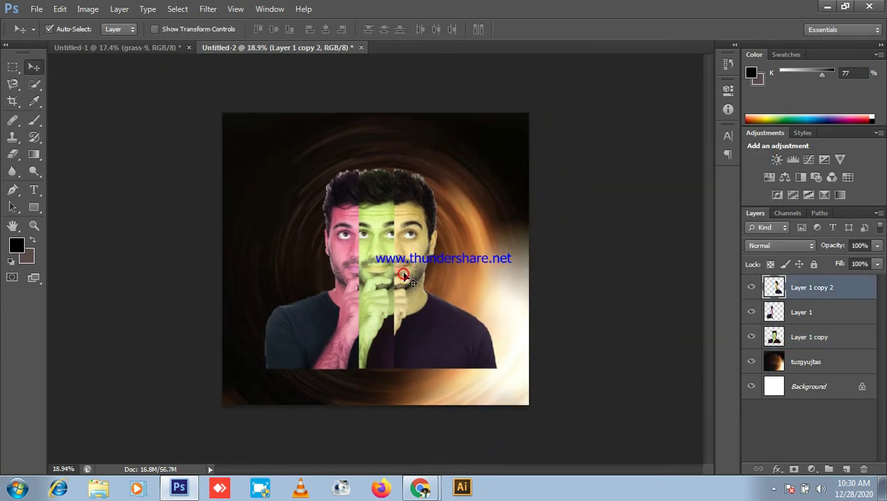
pyautogui.hotkey('ctrl', 't')
pyautogui.rightClick(407, 261)
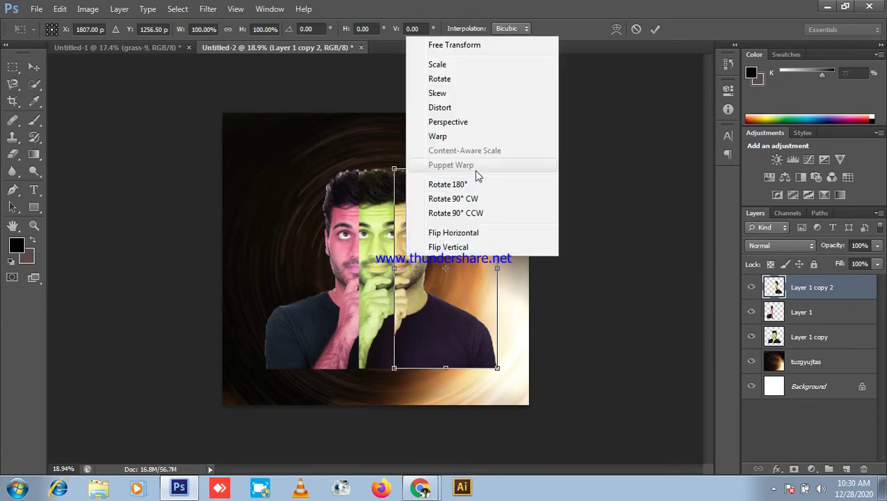
pyautogui.click(462, 135)
pyautogui.moveTo(395, 169)
pyautogui.mouseDown()
pyautogui.moveTo(403, 185)
pyautogui.moveTo(395, 174)
pyautogui.mouseUp()
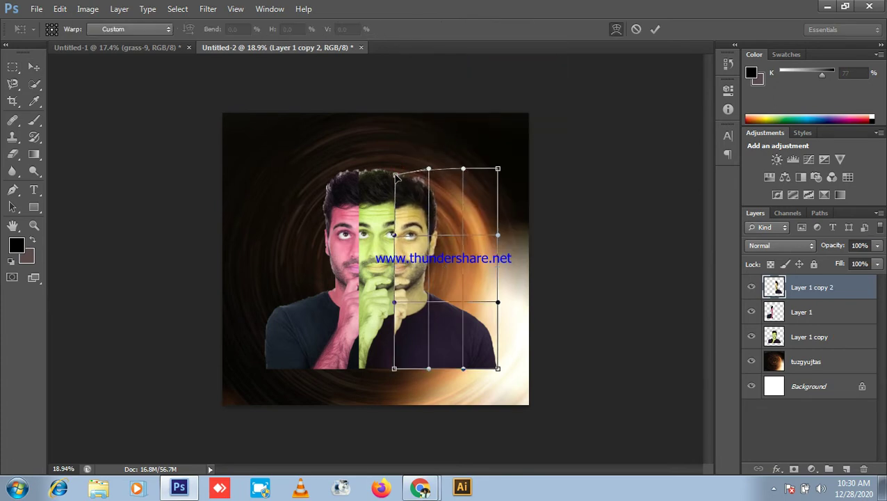
pyautogui.moveTo(498, 237); pyautogui.dragTo(513, 241)
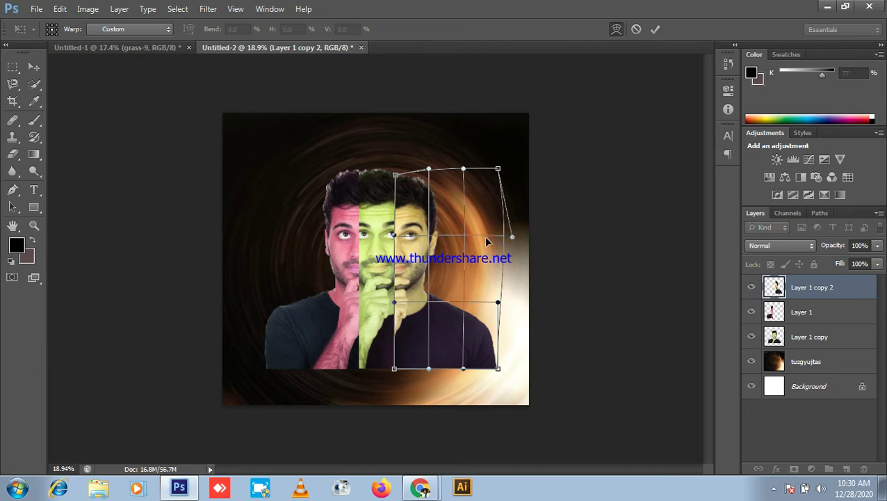
pyautogui.press('Return')
# - Warp the pink figure on Layer 1, spreading its head outward and slanting its inner edge away from the green middle face
pyautogui.scroll(3, 396, 247)
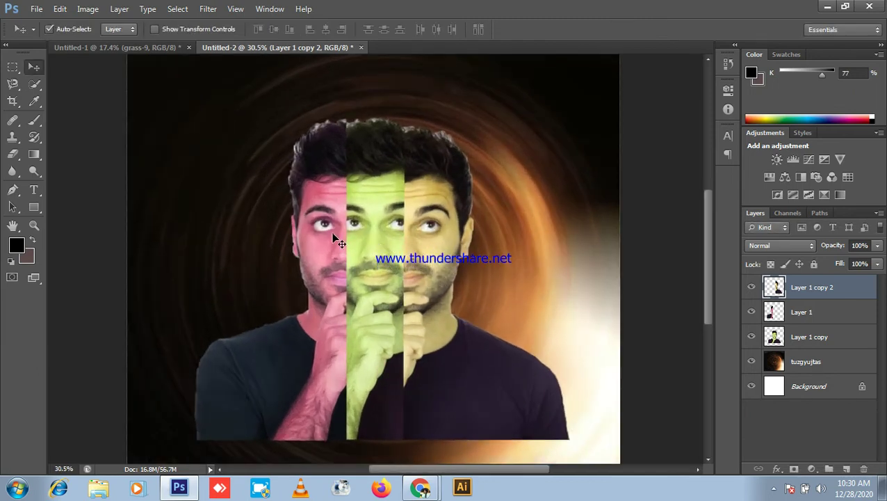
pyautogui.click(327, 232)
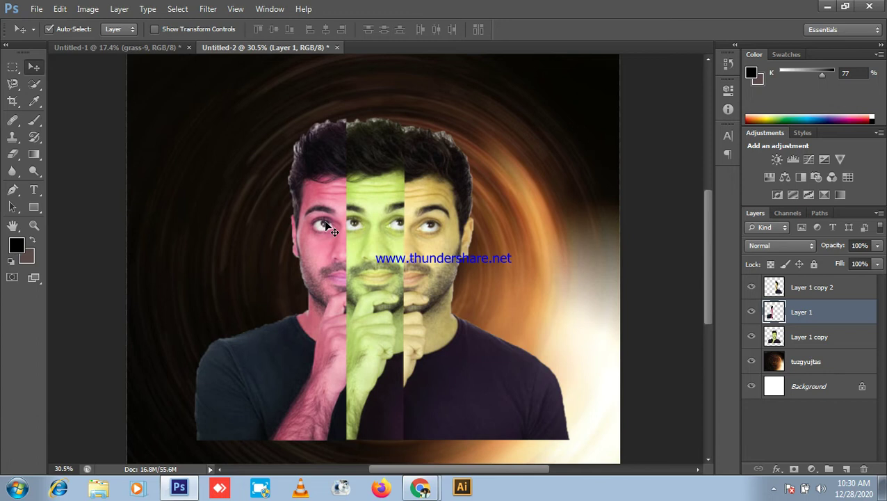
pyautogui.hotkey('ctrl', 't')
pyautogui.rightClick(326, 224)
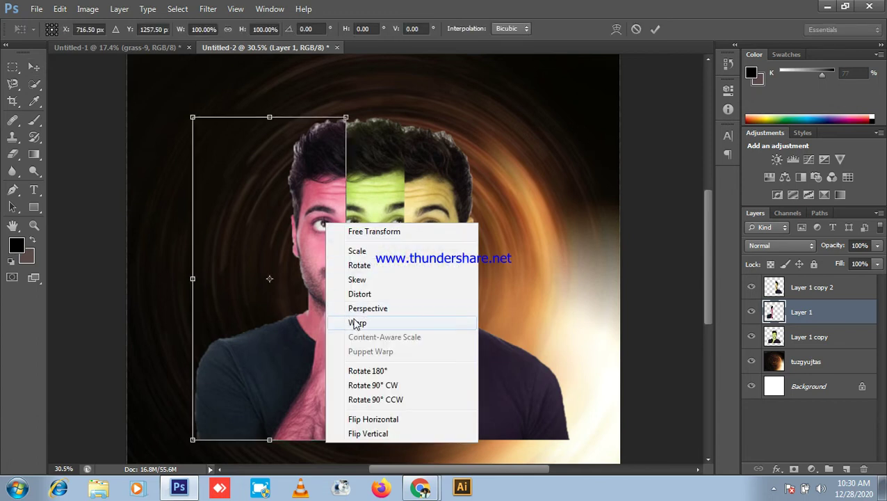
pyautogui.click(355, 324)
pyautogui.moveTo(192, 117); pyautogui.dragTo(133, 121)
pyautogui.moveTo(309, 172); pyautogui.dragTo(294, 176)
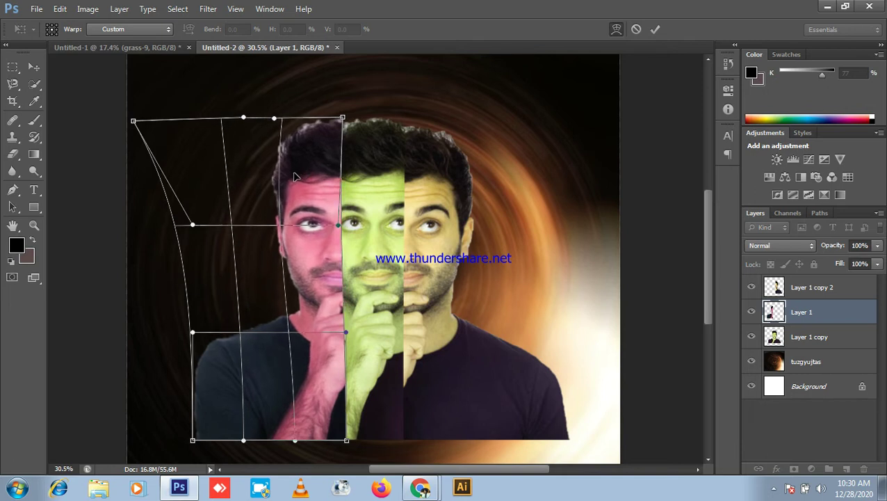
pyautogui.moveTo(254, 124); pyautogui.dragTo(251, 138)
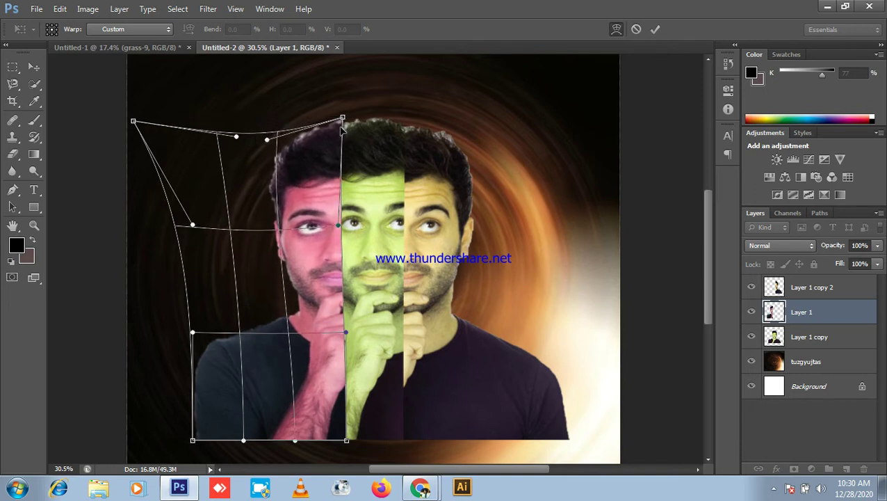
pyautogui.moveTo(343, 119); pyautogui.dragTo(336, 131)
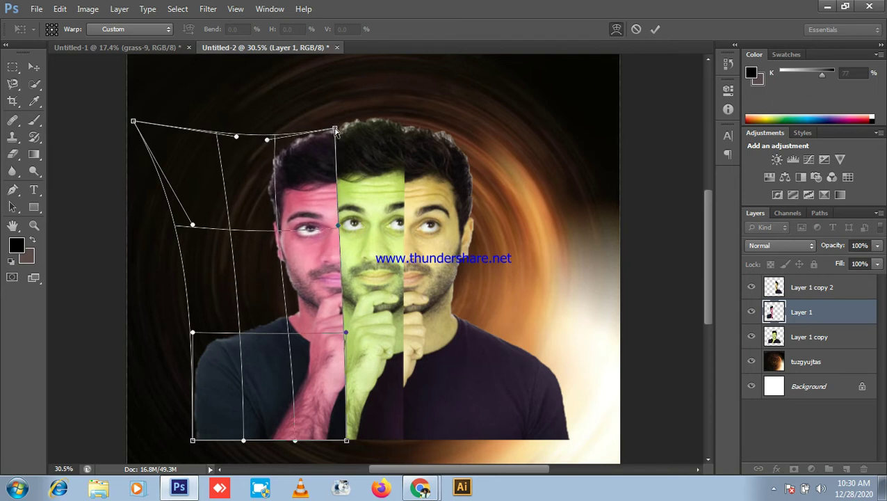
pyautogui.scroll(1, 396, 194)
pyautogui.press('Return')
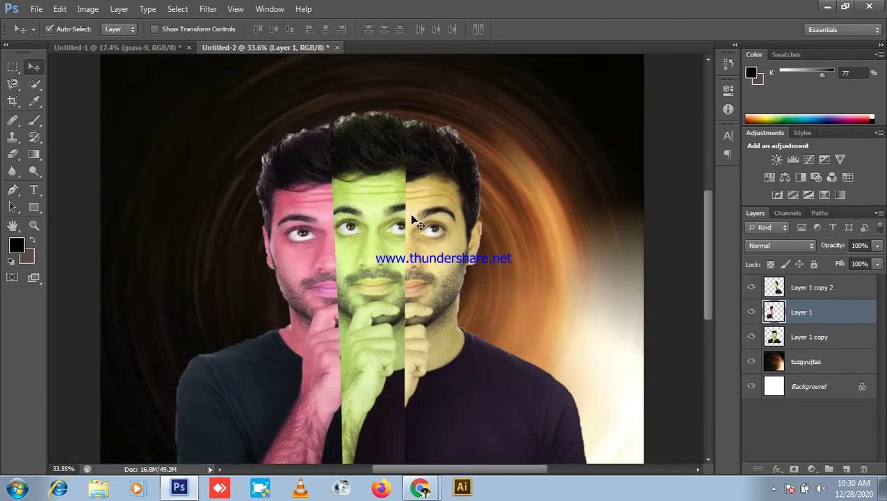
# - Check the Google Meet presentation window and return to the Photoshop document
pyautogui.scroll(-2, 560, 263)
pyautogui.click(828, 6)
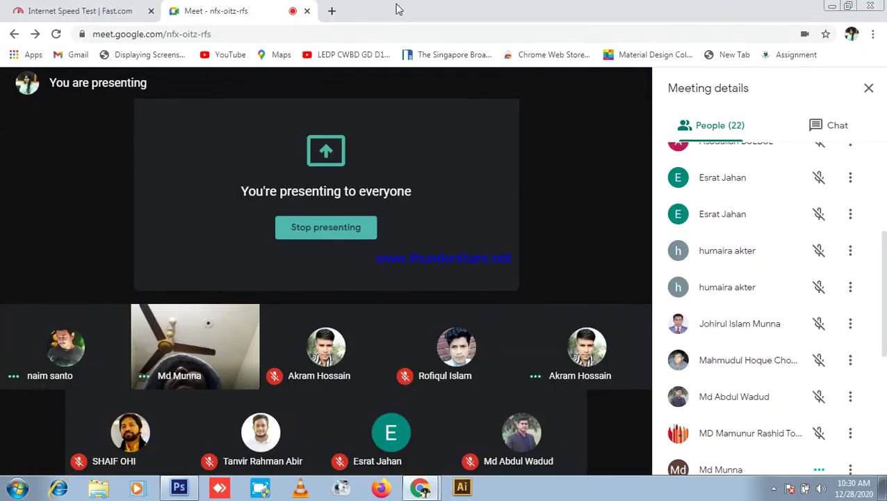
pyautogui.click(178, 486)
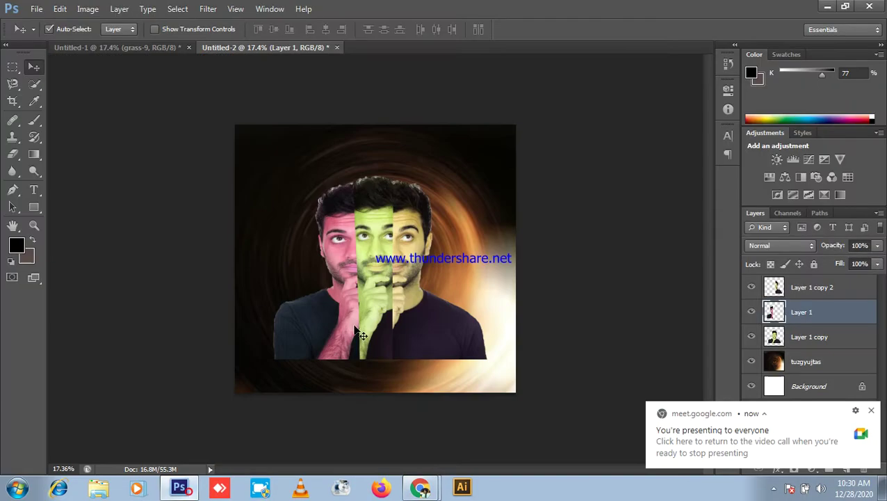
# - Switch to the desktop and open the folder LEDP > All_class > Photoshop 5th Class > Backround
pyautogui.click(828, 6)
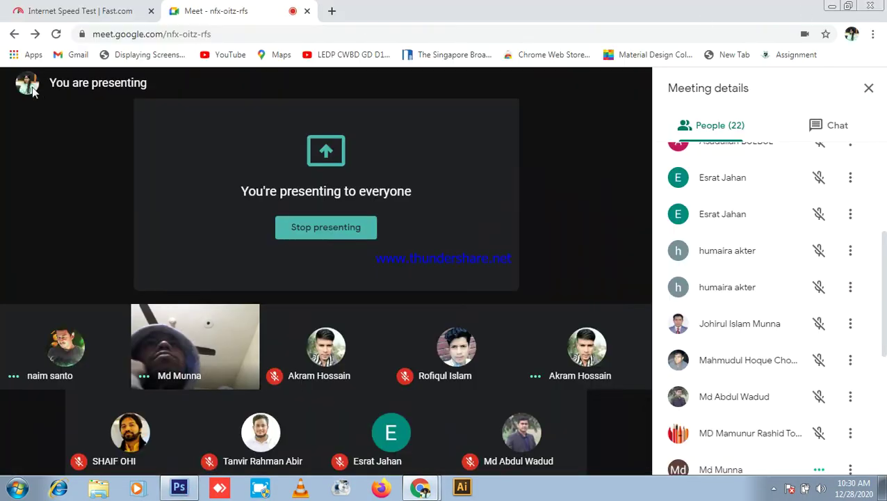
pyautogui.click(827, 6)
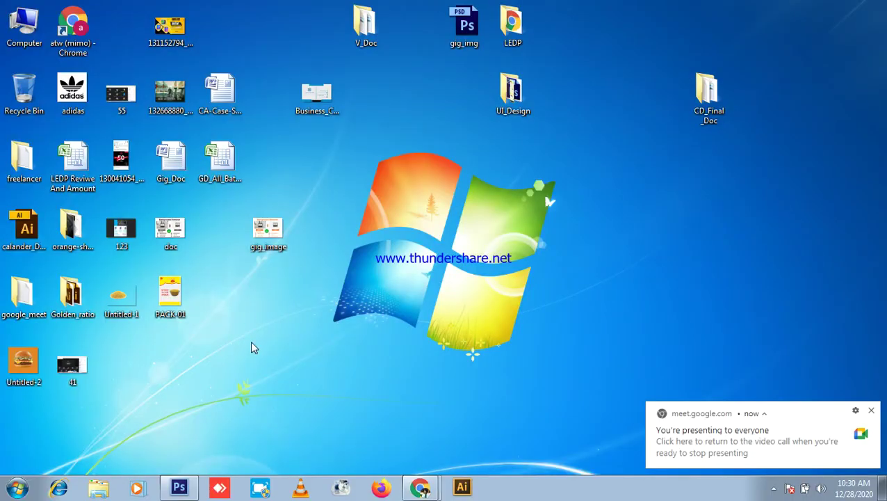
pyautogui.click(514, 94)
pyautogui.click(522, 31)
pyautogui.doubleClick(522, 31)
pyautogui.doubleClick(182, 98)
pyautogui.click(198, 155)
pyautogui.doubleClick(197, 155)
pyautogui.doubleClick(171, 114)
# - Find the Fallout3_destroyed_city_bus image in the Backround folder and place it in the Photoshop portrait document at its fitted size
pyautogui.scroll(-5, 546, 217)
pyautogui.scroll(-5, 550, 222)
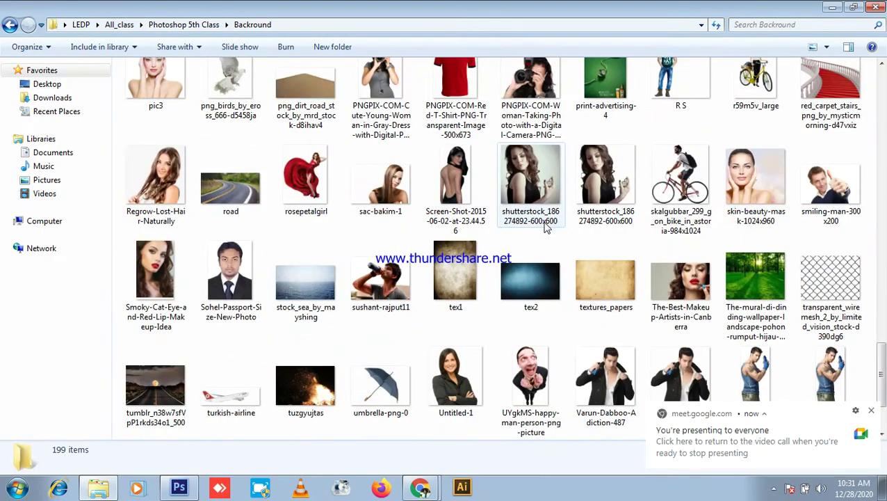
pyautogui.scroll(1, 616, 240)
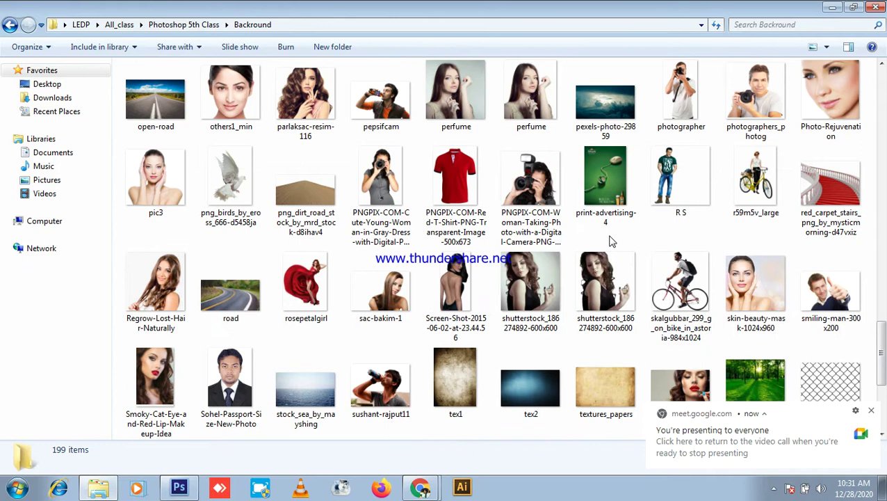
pyautogui.scroll(2, 610, 241)
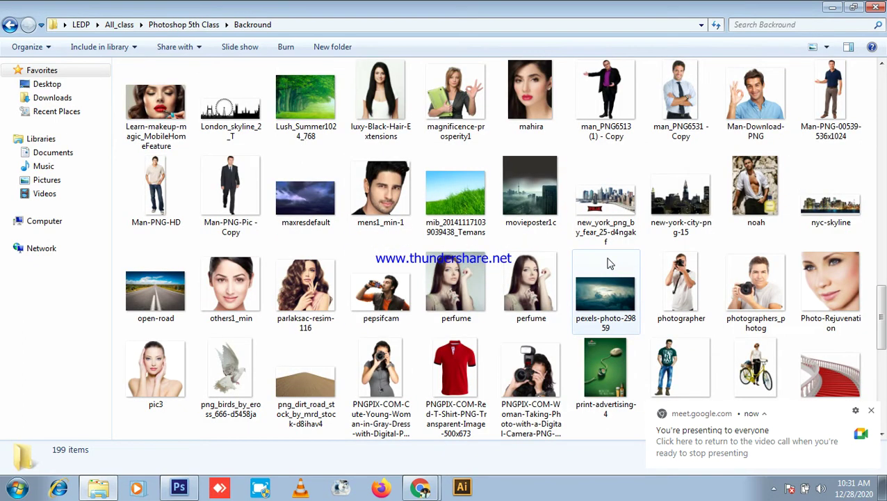
pyautogui.scroll(2, 608, 263)
pyautogui.scroll(-5, 615, 249)
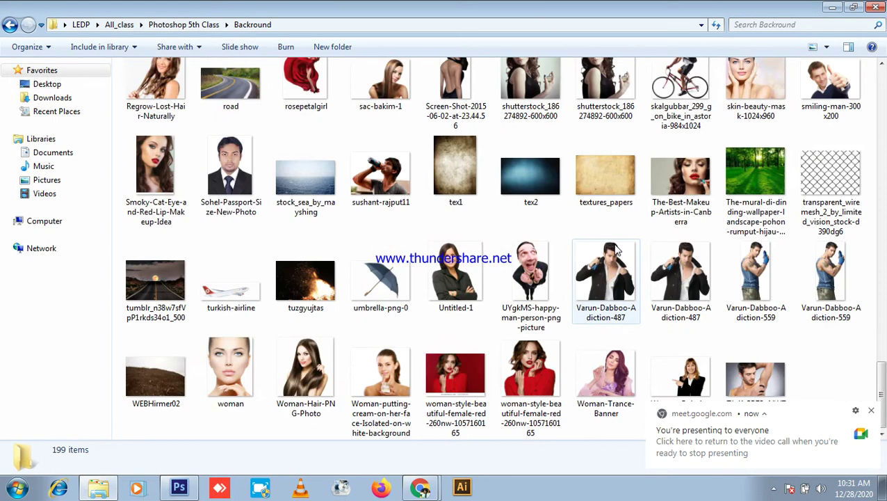
pyautogui.scroll(12, 619, 263)
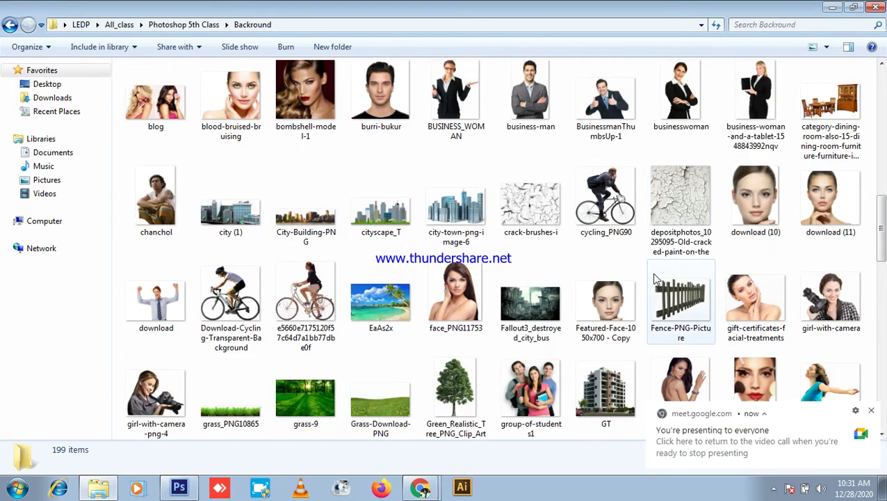
pyautogui.scroll(2, 656, 278)
pyautogui.scroll(-3, 638, 327)
pyautogui.click(532, 226)
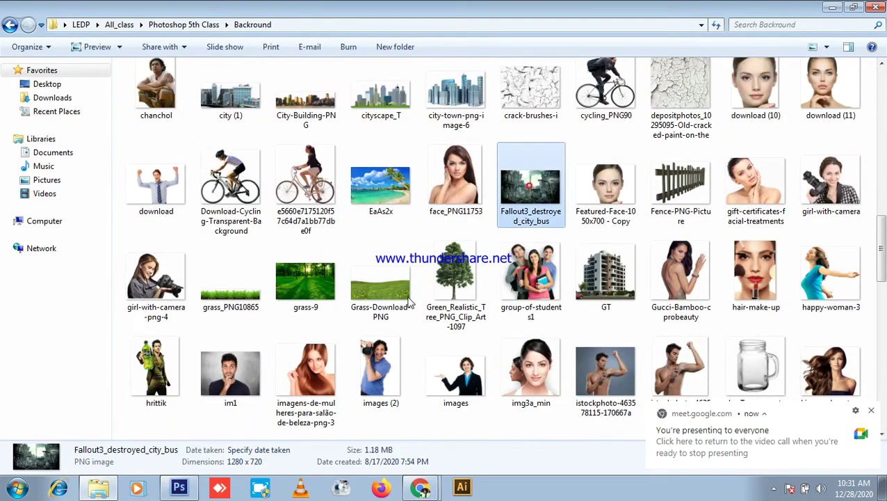
pyautogui.click(179, 487)
pyautogui.moveTo(410, 350); pyautogui.dragTo(410, 344)
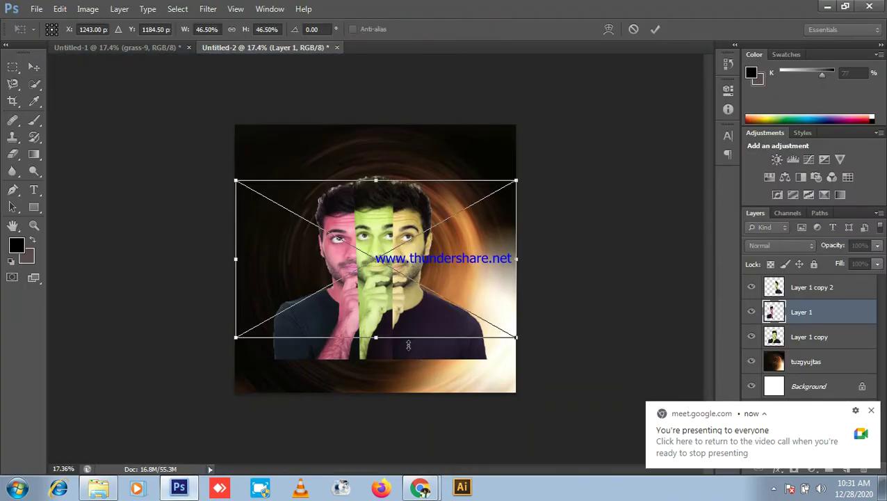
pyautogui.press('Return')
# - Move the Fallout3_destroyed_city_bus layer to the top of the layer stack and rasterize it
pyautogui.moveTo(815, 312); pyautogui.dragTo(822, 282)
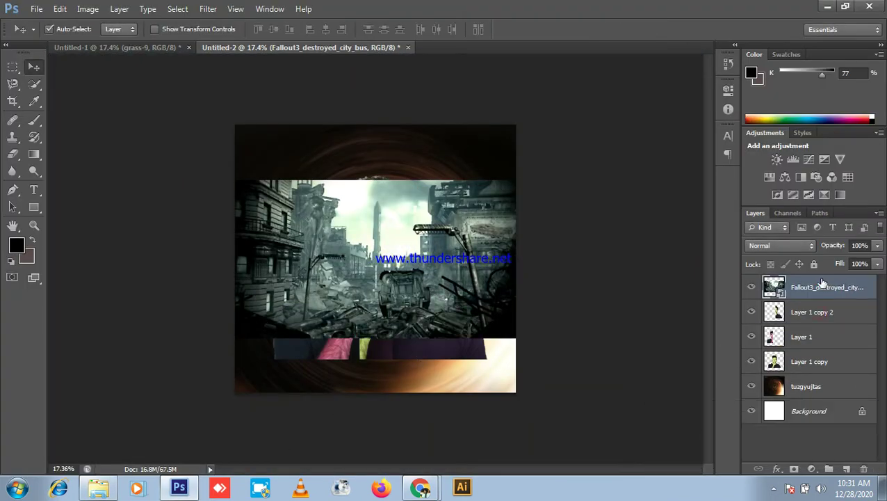
pyautogui.rightClick(863, 292)
pyautogui.click(765, 152)
# - Move the destroyed-city image down to the canvas's bottom edge and add a layer mask to it
pyautogui.moveTo(361, 279); pyautogui.dragTo(360, 351)
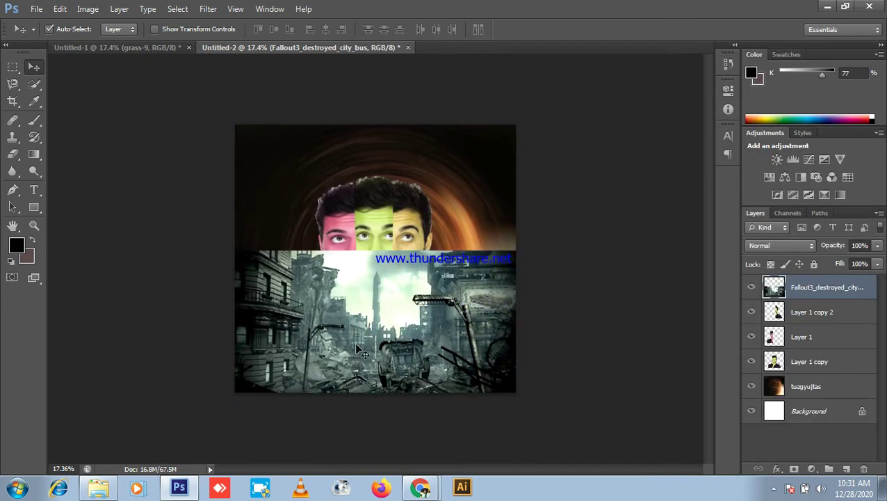
pyautogui.scroll(2, 392, 327)
pyautogui.scroll(-1, 393, 325)
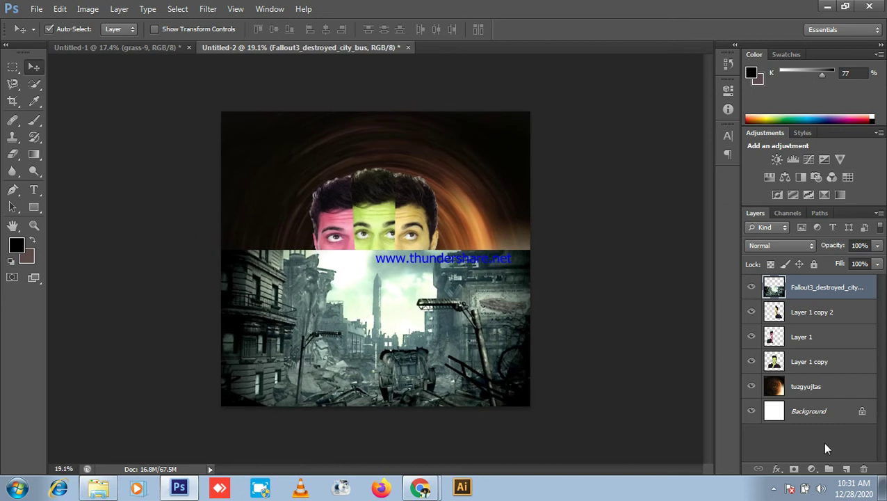
pyautogui.click(795, 469)
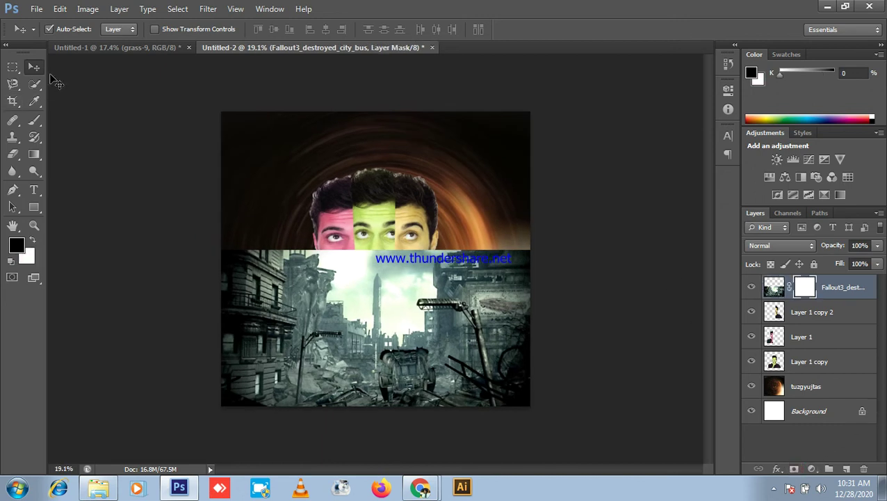
# - Mask out the upper part of the city image with a 1200-pixel black brush at 60% opacity, revealing the faces
pyautogui.click(37, 124)
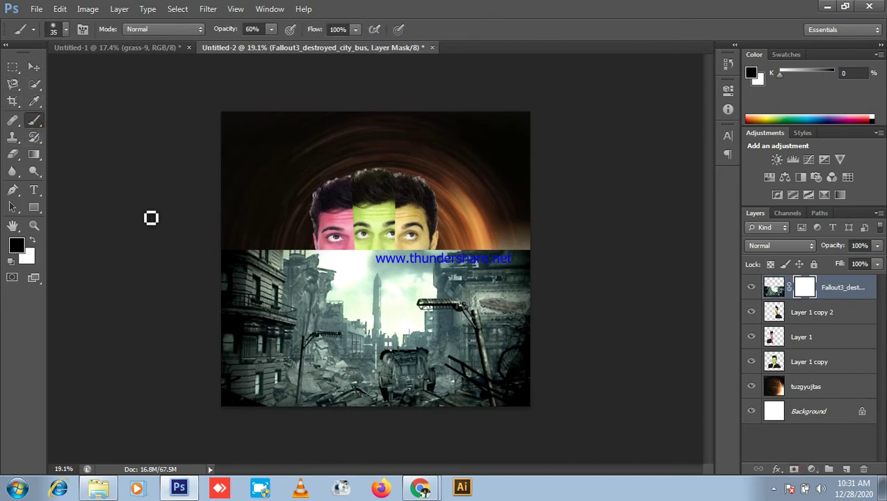
pyautogui.press(']')
pyautogui.press(']')
pyautogui.press(']')
pyautogui.press(']')
pyautogui.press(']')
pyautogui.press(']')
pyautogui.press(']')
pyautogui.press(']')
pyautogui.press(']')
pyautogui.press(']')
pyautogui.press(']')
pyautogui.press(']')
pyautogui.press(']')
pyautogui.press(']')
pyautogui.press(']')
pyautogui.moveTo(169, 167)
pyautogui.mouseDown()
pyautogui.moveTo(176, 215)
pyautogui.moveTo(243, 208)
pyautogui.moveTo(243, 192)
pyautogui.moveTo(281, 243)
pyautogui.moveTo(439, 243)
pyautogui.mouseUp()
# - Raise the brush opacity to 94% and paint out the remaining upper edge of the city image on its mask
pyautogui.click(272, 30)
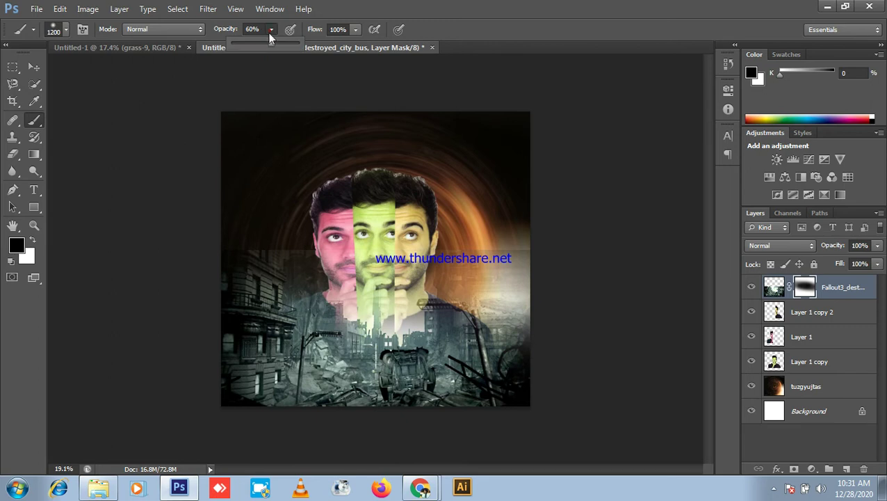
pyautogui.moveTo(289, 46); pyautogui.dragTo(293, 43)
pyautogui.click(313, 292)
pyautogui.moveTo(327, 293); pyautogui.dragTo(236, 232)
pyautogui.click(497, 238)
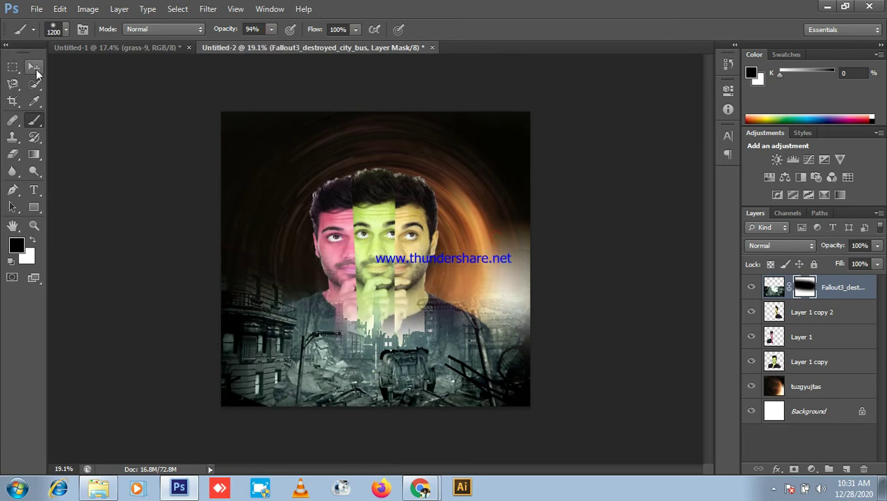
pyautogui.click(35, 68)
pyautogui.scroll(3, 376, 321)
pyautogui.click(485, 371)
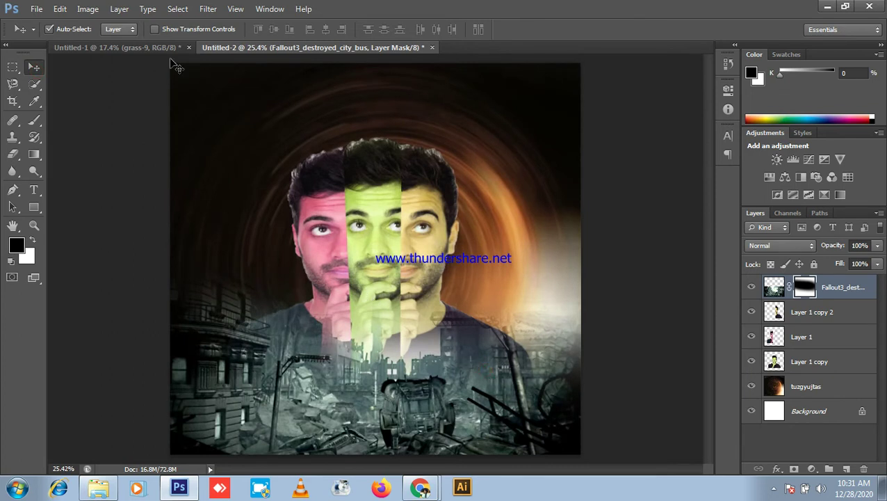
# - Check which image adjustments are available for the city layer's mask, and compare selecting the image thumbnail with selecting the mask
pyautogui.scroll(-2, 435, 203)
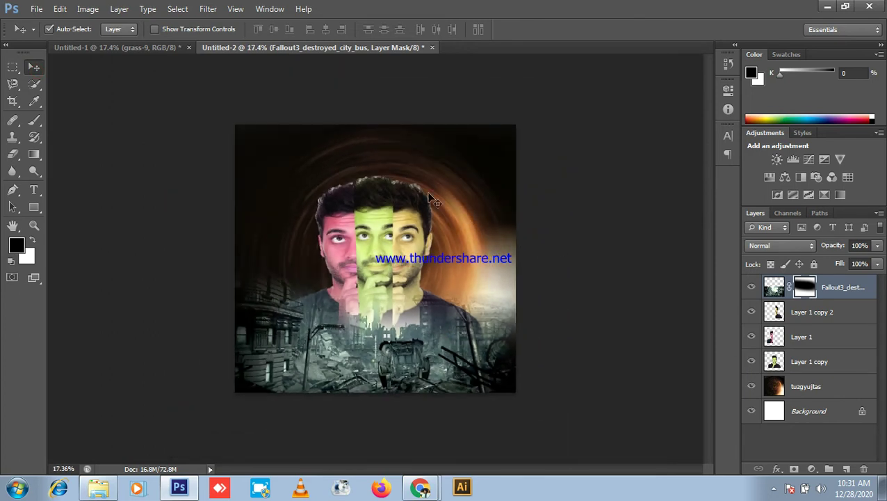
pyautogui.click(88, 9)
pyautogui.moveTo(119, 42)
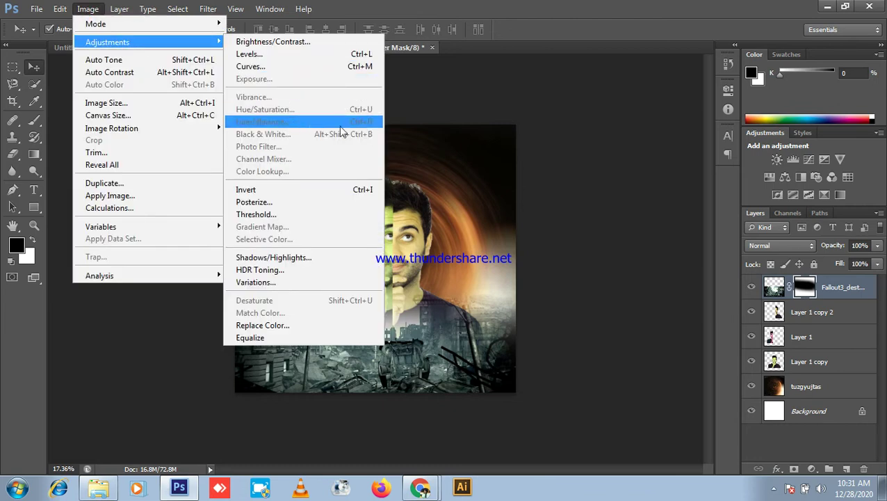
pyautogui.click(577, 175)
pyautogui.click(769, 287)
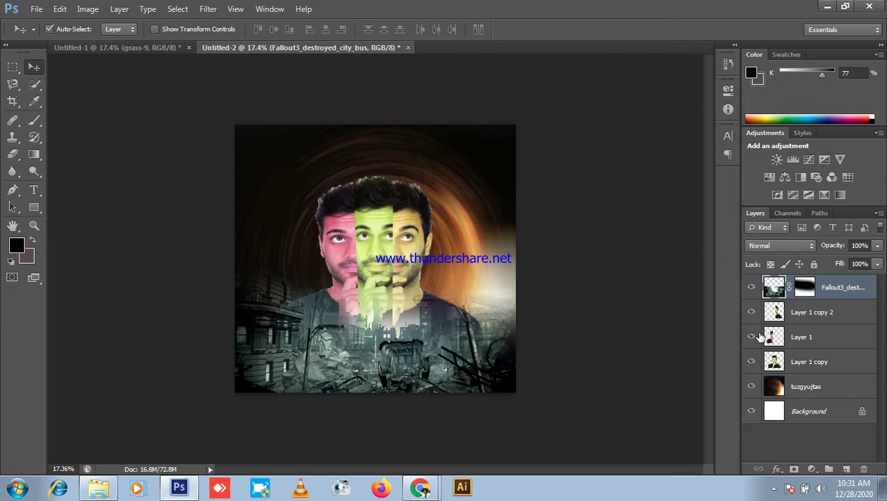
pyautogui.click(805, 286)
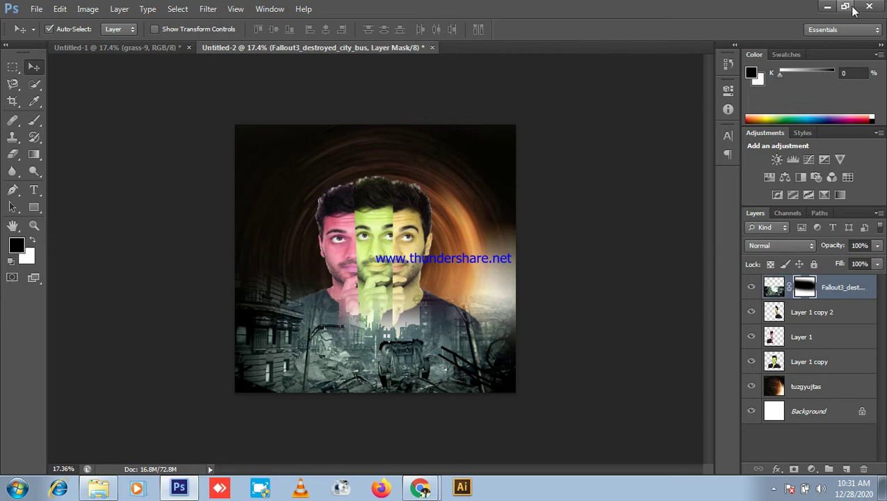
# - Switch to the Google Meet window in Chrome to check the ongoing call, and return to the portrait in Photoshop
pyautogui.click(828, 6)
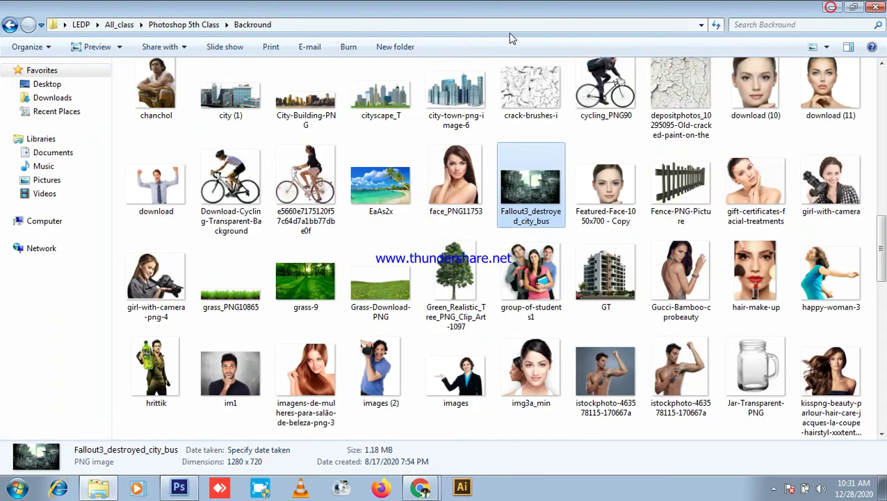
pyautogui.click(421, 487)
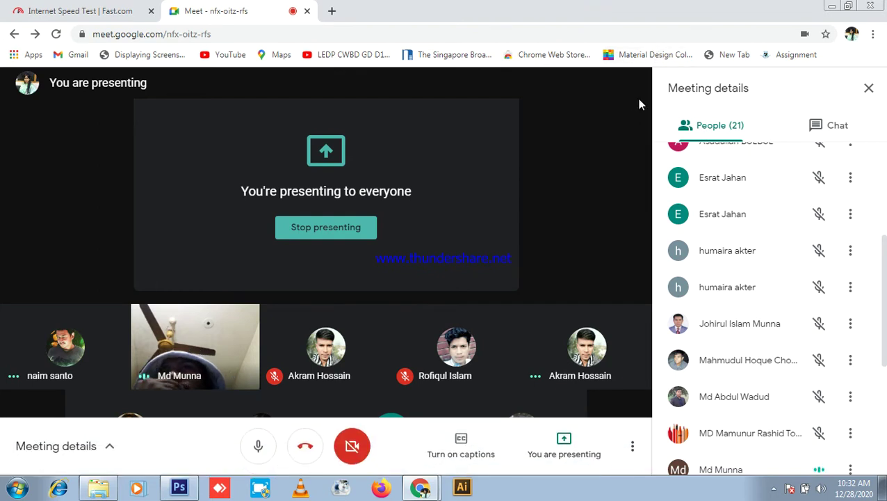
pyautogui.click(179, 487)
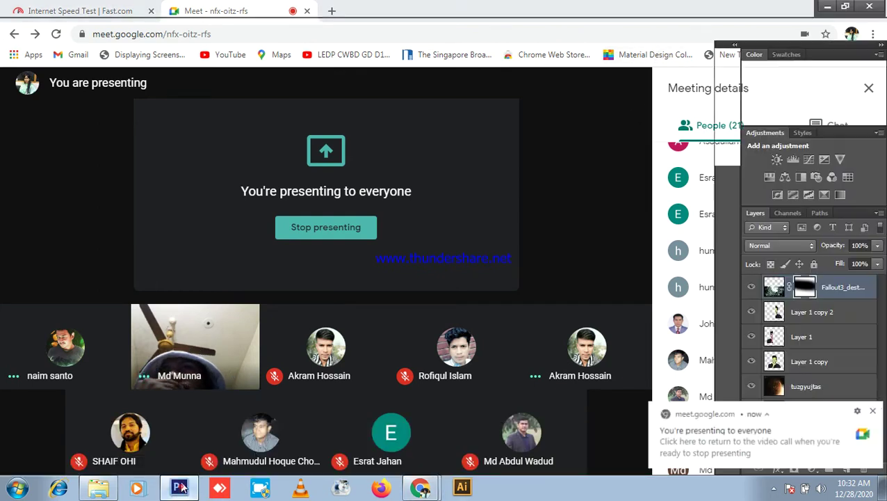
pyautogui.hotkey('ctrl', '0')
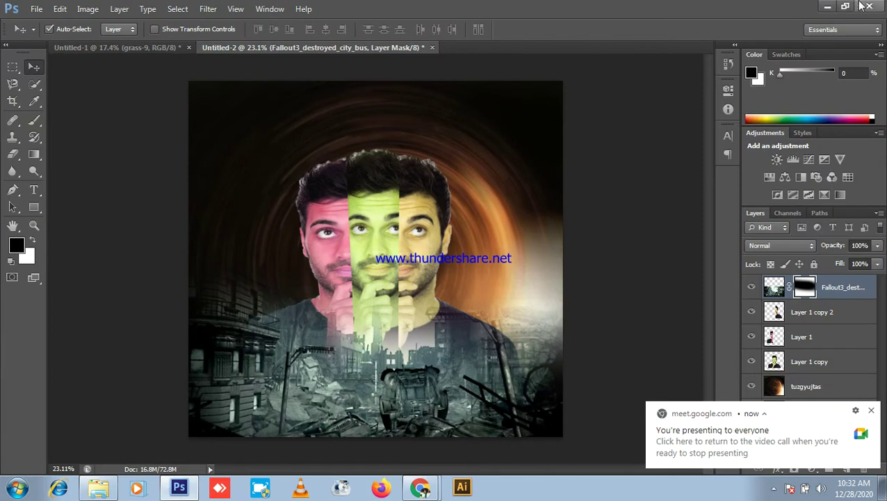
pyautogui.click(824, 7)
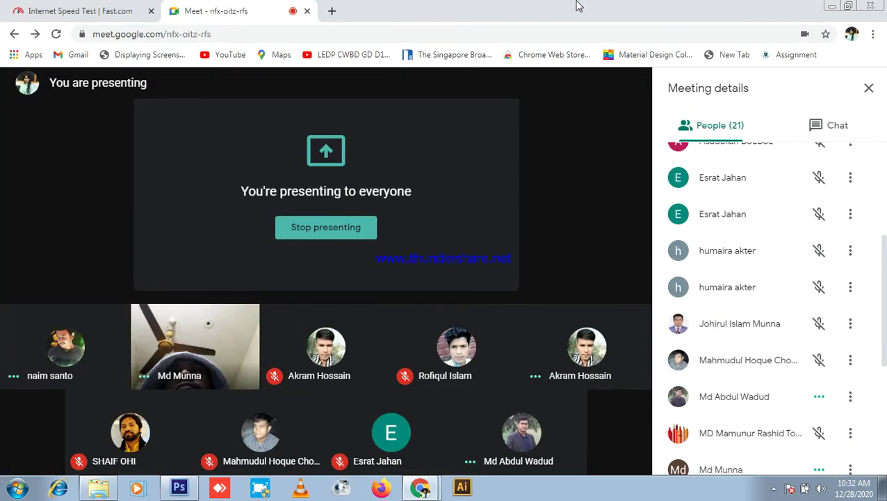
pyautogui.moveTo(412, 220)
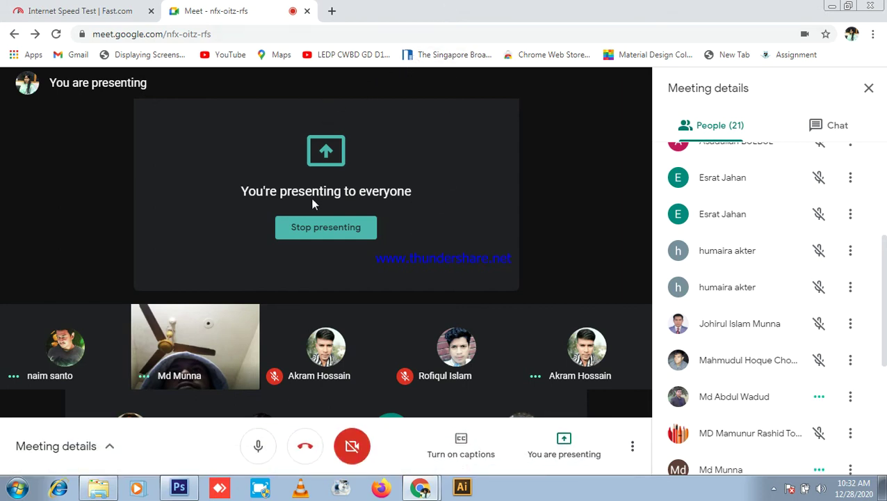
pyautogui.click(179, 486)
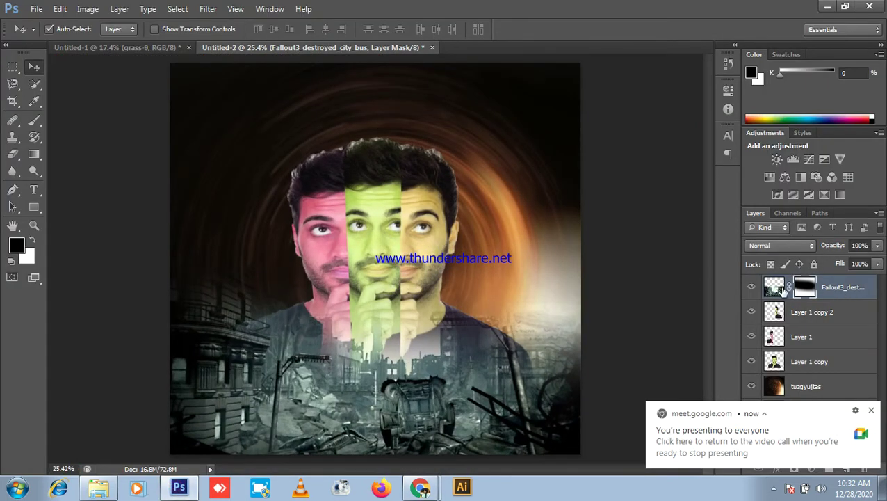
# - Reselect the Fallout3_destroyed_city_bus layer's mask and review the image adjustments offered for it
pyautogui.click(779, 288)
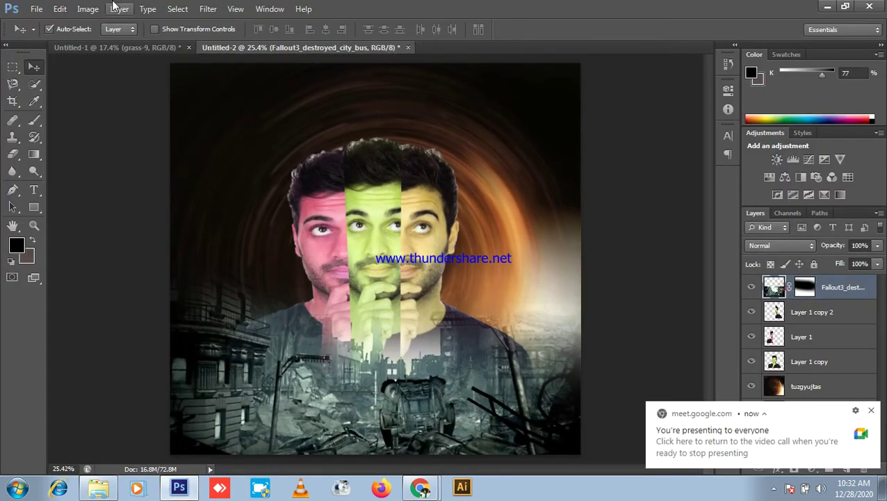
pyautogui.click(804, 288)
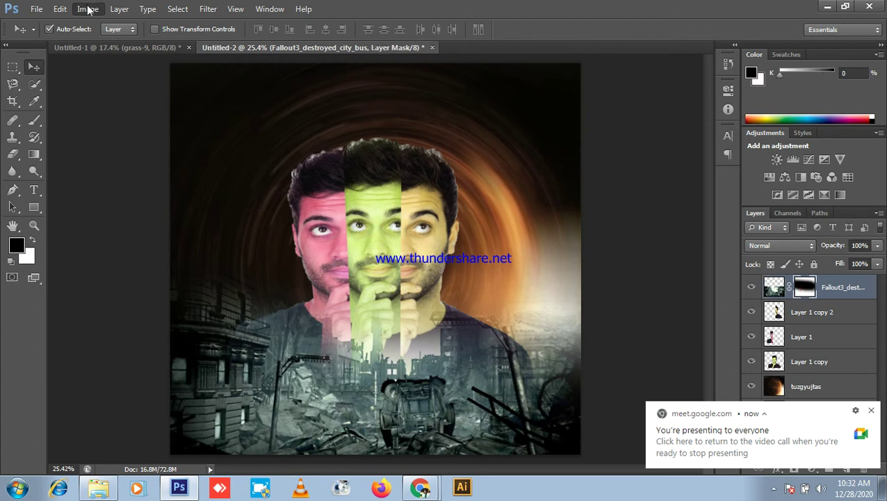
pyautogui.click(88, 9)
pyautogui.moveTo(122, 43)
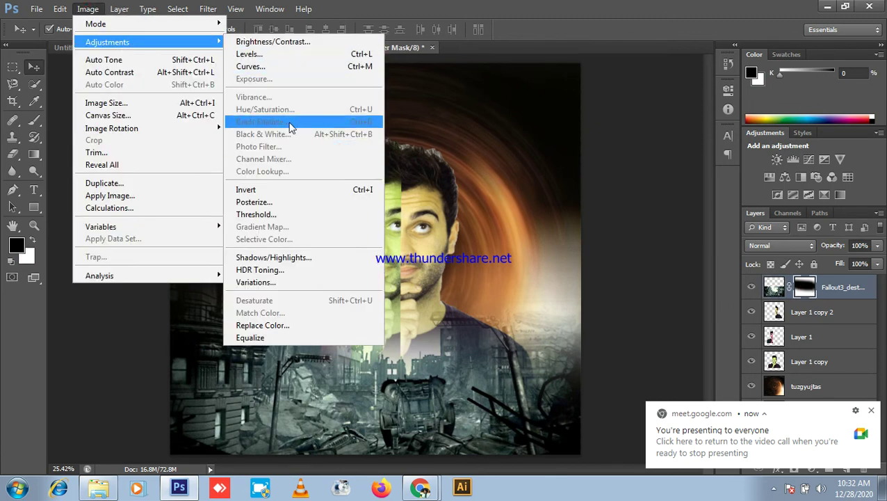
pyautogui.click(511, 6)
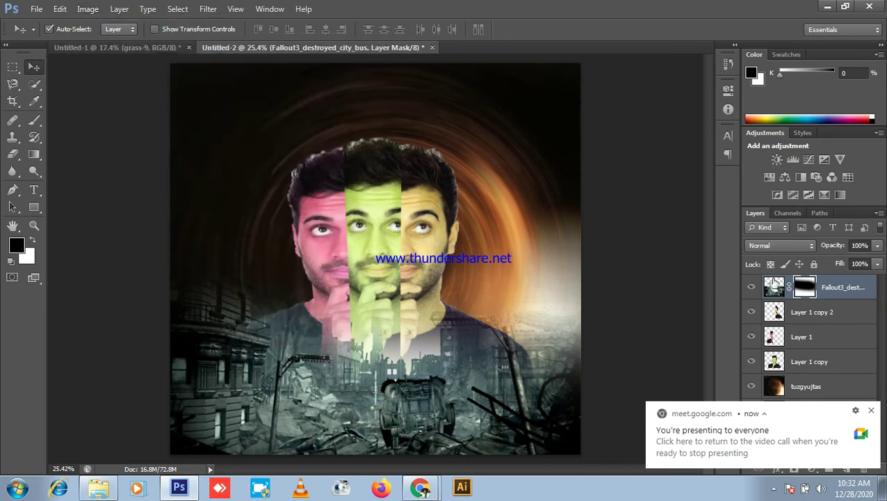
# - Apply a Color Balance adjustment to the destroyed-city image itself, with midtone levels +69, -23 and -36
pyautogui.click(774, 281)
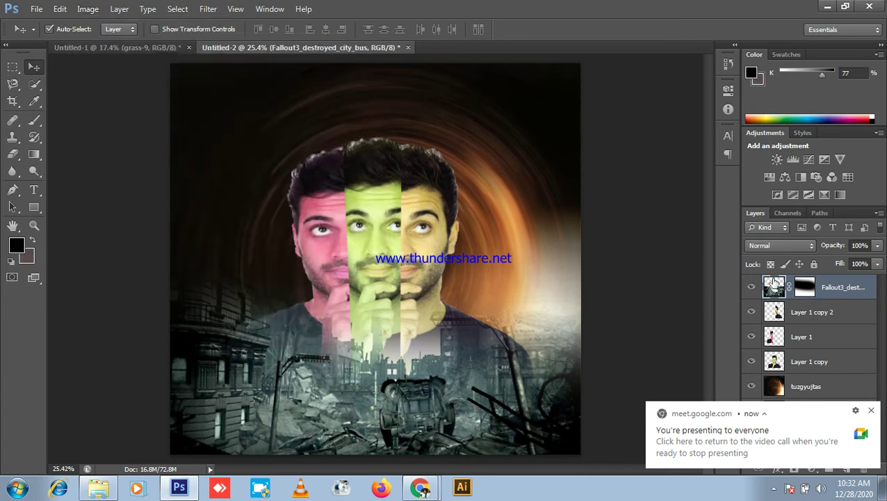
pyautogui.click(87, 9)
pyautogui.moveTo(108, 43)
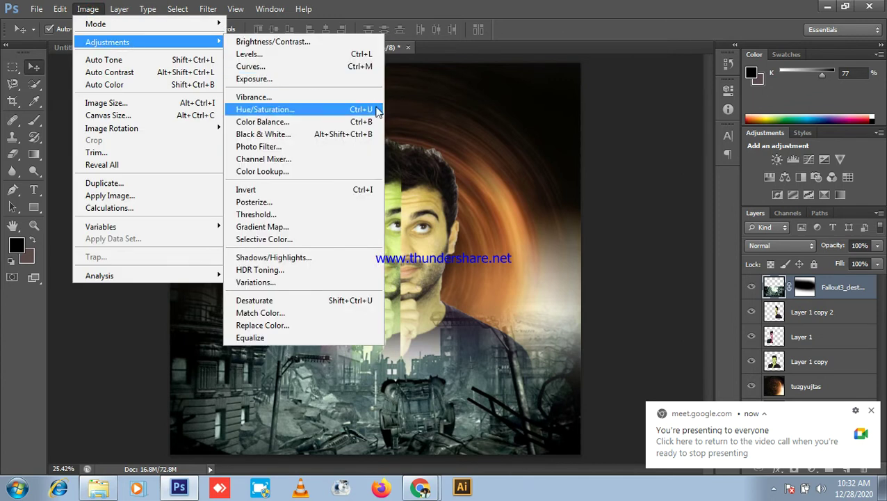
pyautogui.click(265, 123)
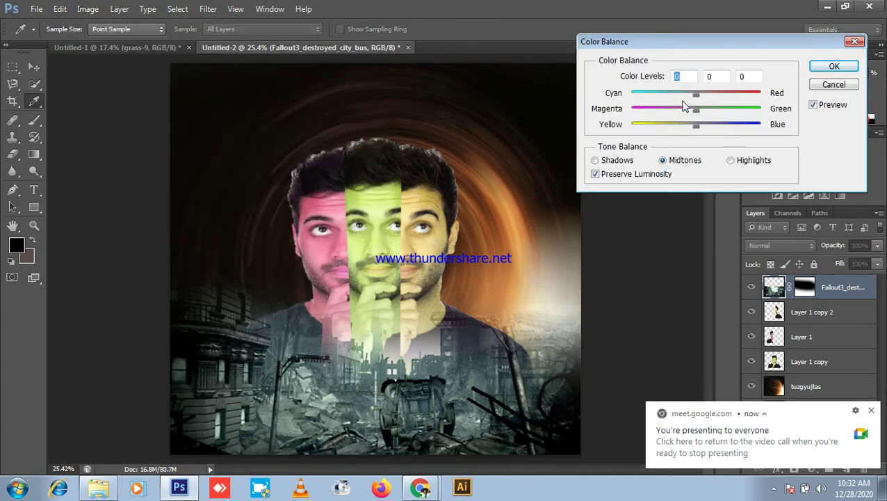
pyautogui.moveTo(696, 92); pyautogui.dragTo(742, 91)
pyautogui.moveTo(697, 109)
pyautogui.mouseDown()
pyautogui.moveTo(744, 114)
pyautogui.moveTo(680, 110)
pyautogui.mouseUp()
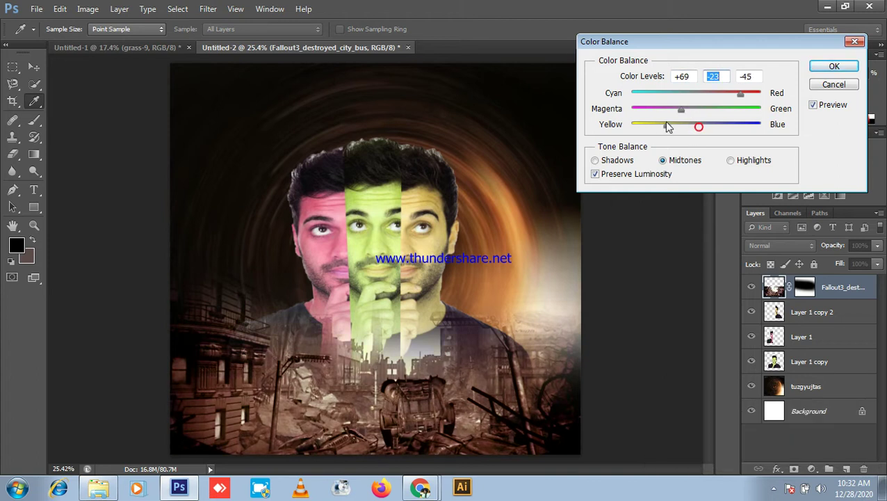
pyautogui.click(659, 126)
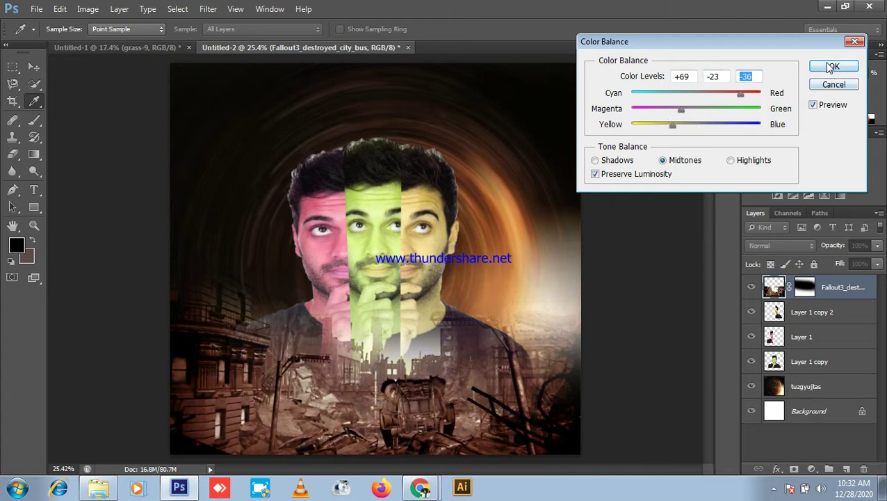
pyautogui.click(834, 66)
# - Deselect the city layer and inspect the recoloured foreground against the faces and background
pyautogui.press('v')
pyautogui.scroll(-2, 682, 146)
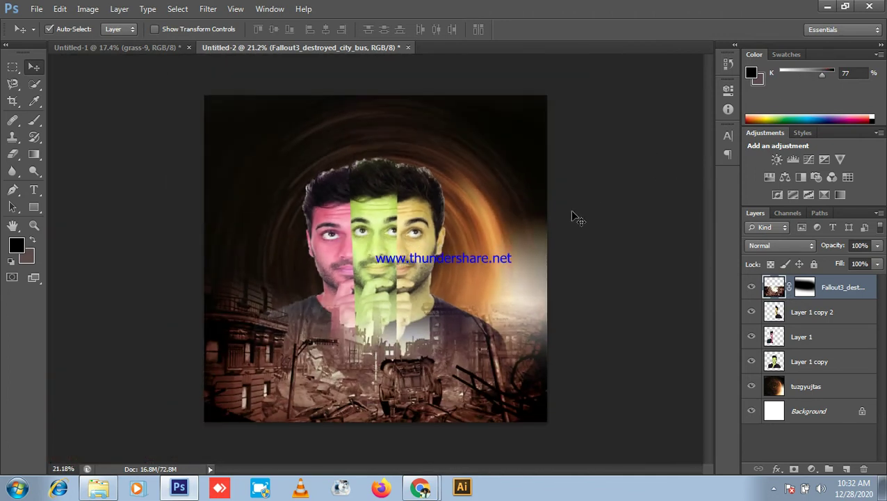
pyautogui.click(620, 200)
pyautogui.scroll(1, 465, 281)
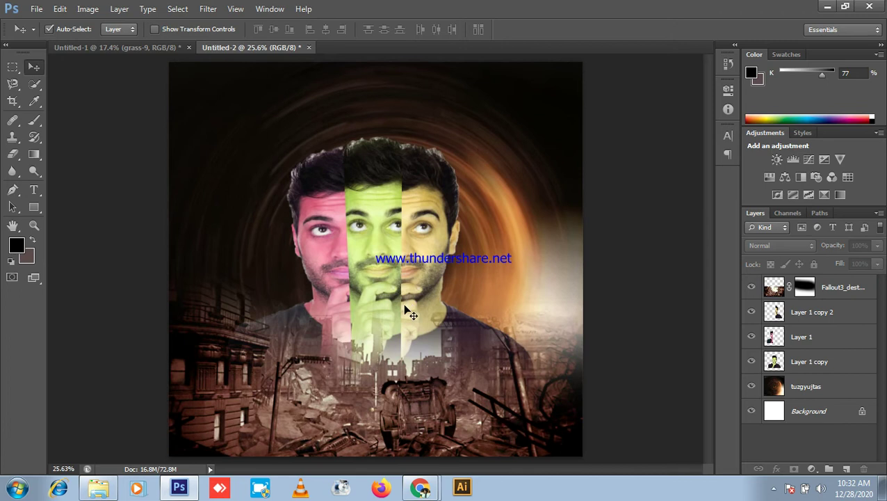
pyautogui.scroll(1, 562, 203)
pyautogui.scroll(-2, 567, 190)
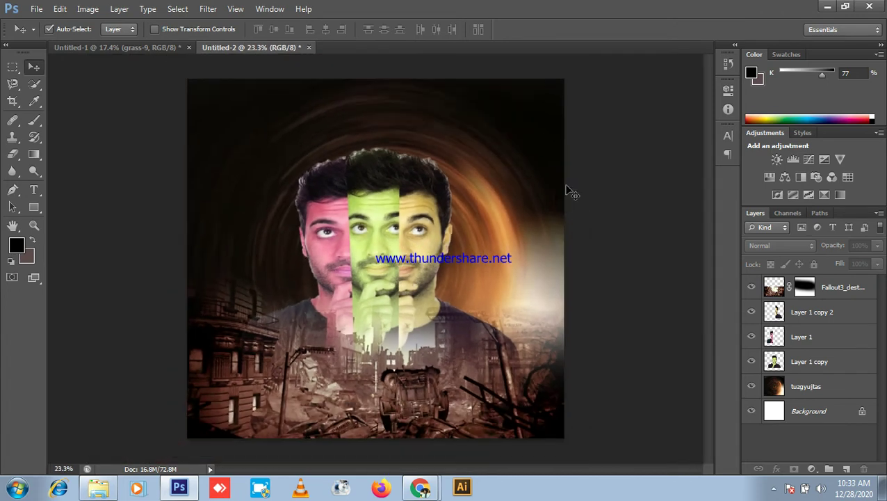
# - Switch to Chrome, search Google for lorem ipsum in a new tab, and open the lipsum.com result in its own tab
pyautogui.click(828, 7)
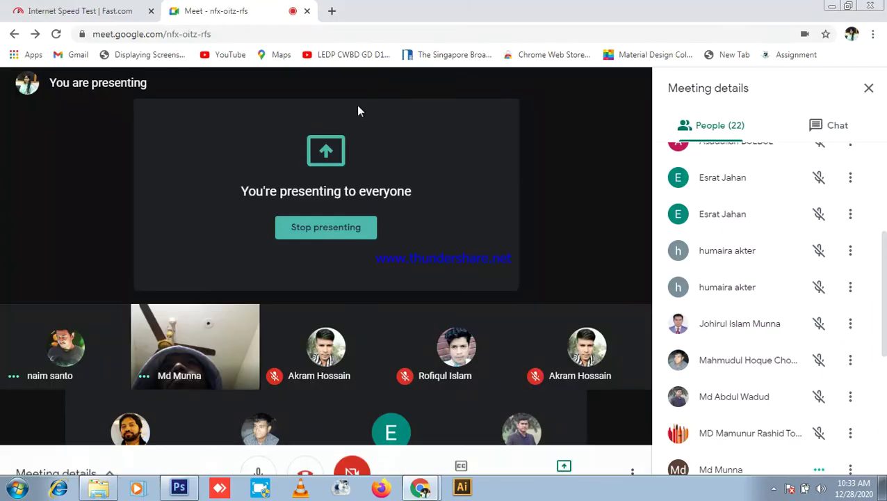
pyautogui.click(332, 10)
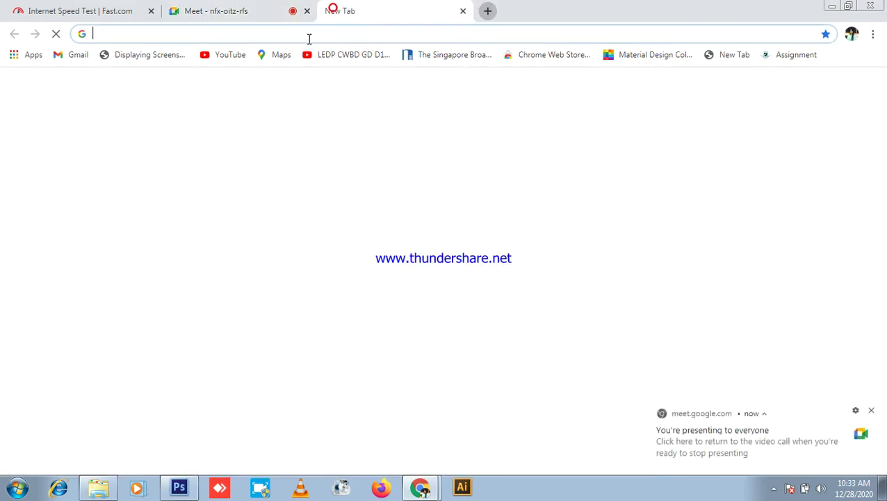
pyautogui.click(308, 39)
pyautogui.write('lorem')
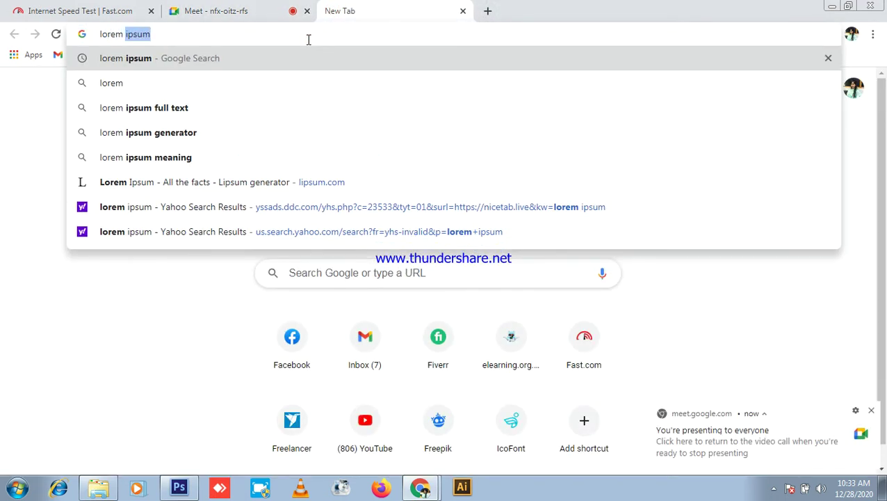
pyautogui.press('Return')
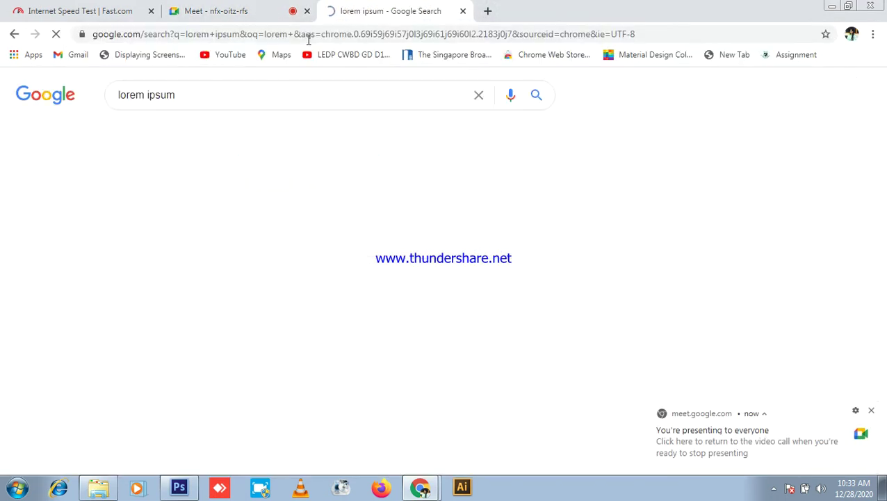
pyautogui.middleClick(293, 204)
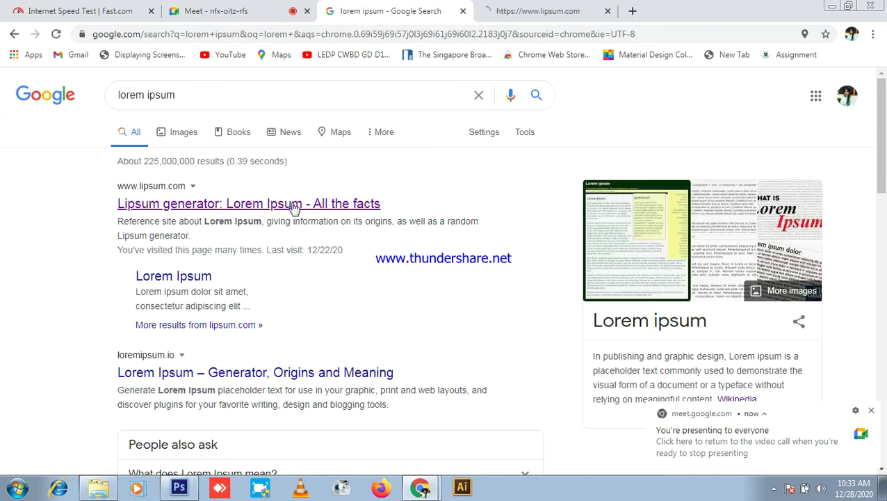
pyautogui.click(542, 8)
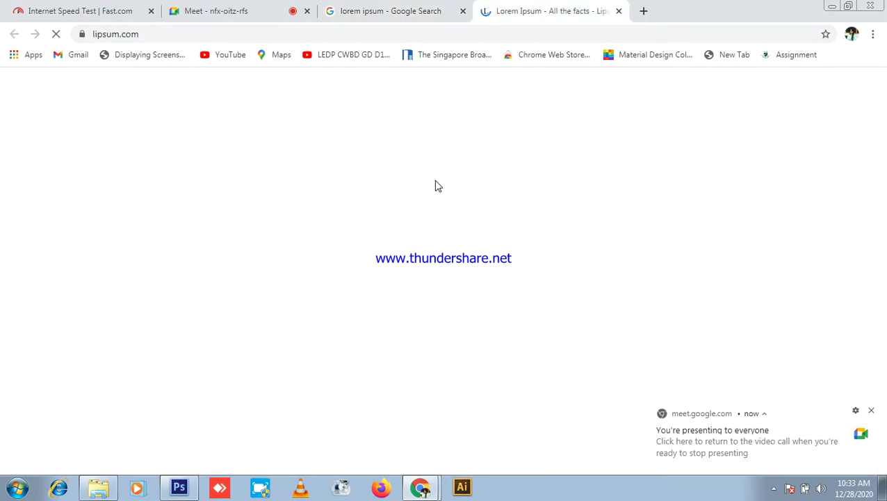
pyautogui.click(376, 9)
pyautogui.click(576, 9)
pyautogui.click(376, 11)
pyautogui.click(528, 7)
pyautogui.click(386, 8)
pyautogui.click(539, 8)
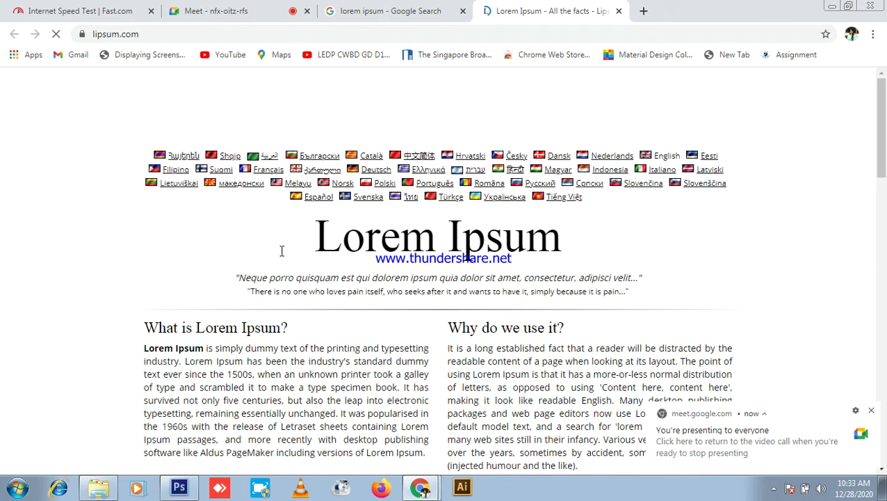
# - Select the bold words "Lorem Ipsum" at the start of the "What is Lorem Ipsum?" paragraph
pyautogui.moveTo(329, 226); pyautogui.dragTo(600, 241)
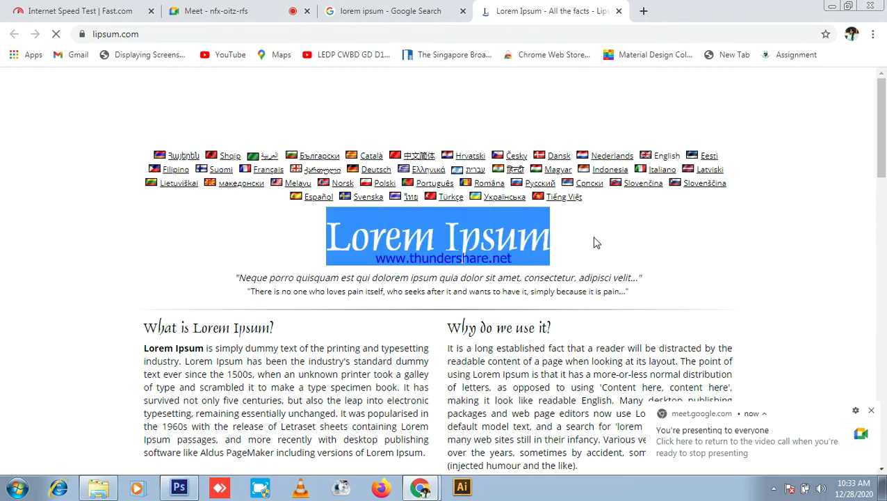
pyautogui.click(192, 328)
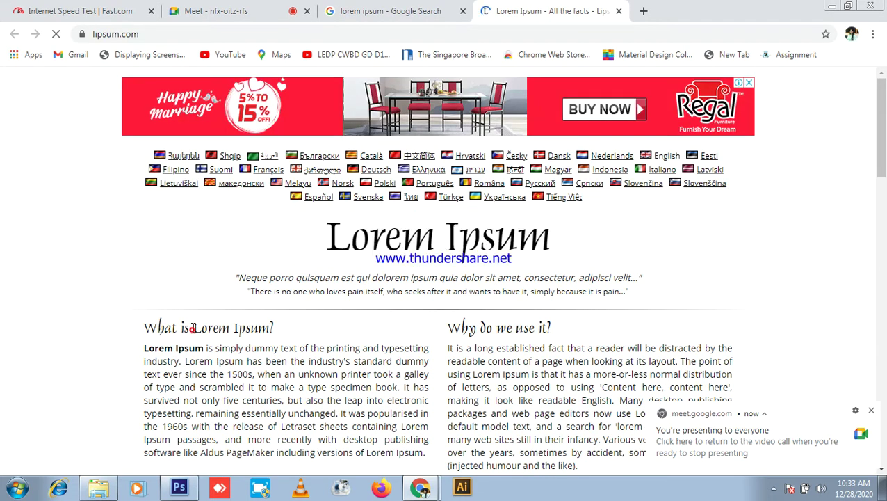
pyautogui.moveTo(145, 348); pyautogui.dragTo(197, 349)
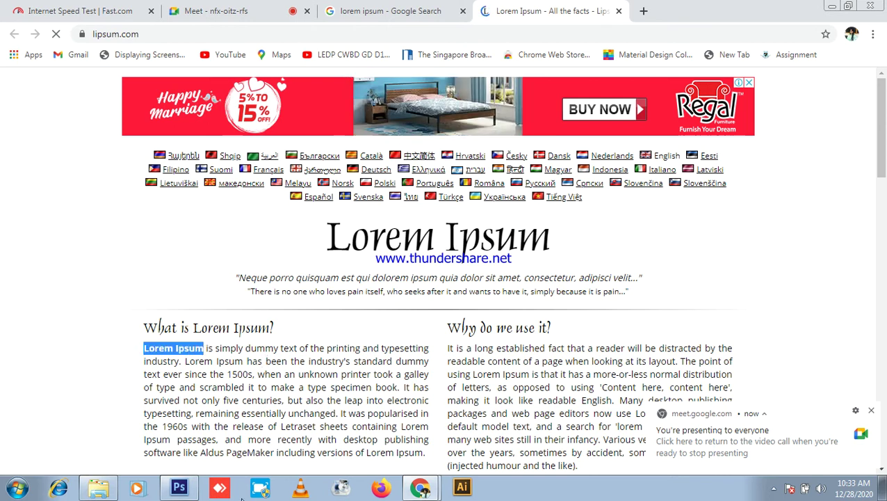
# - Switch to Photoshop, add the copied "Lorem Ipsum" text over the destroyed-city foreground, and colour it white (ffffff)
pyautogui.click(180, 487)
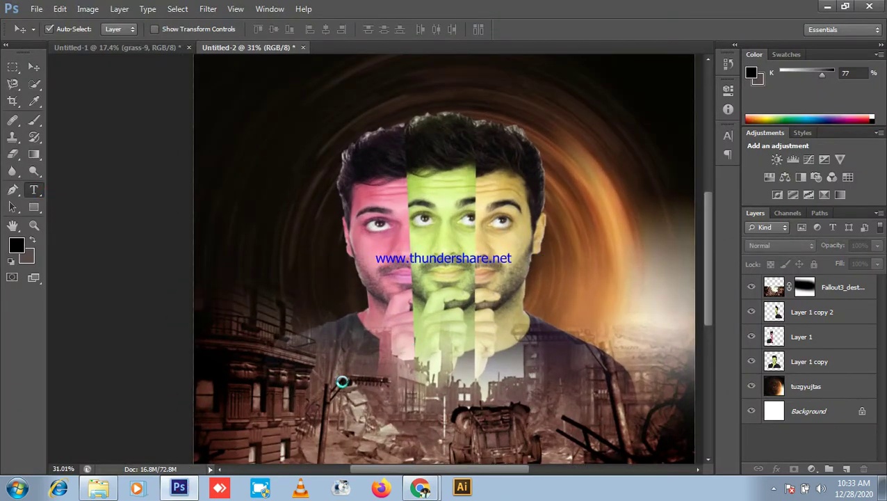
pyautogui.scroll(-1, 336, 402)
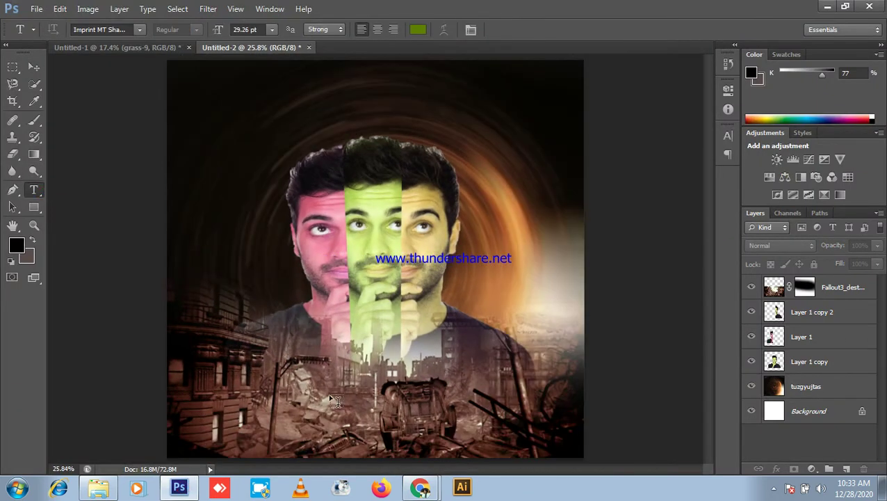
pyautogui.click(329, 395)
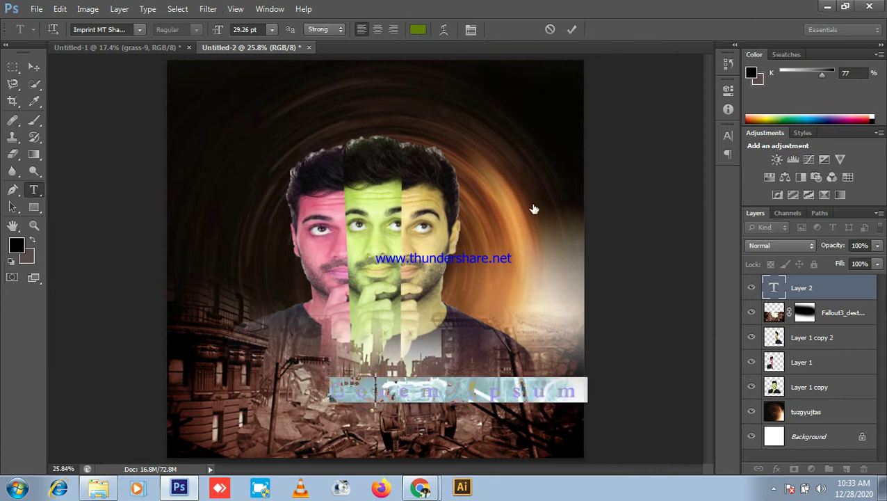
pyautogui.click(417, 30)
pyautogui.moveTo(515, 229); pyautogui.dragTo(420, 63)
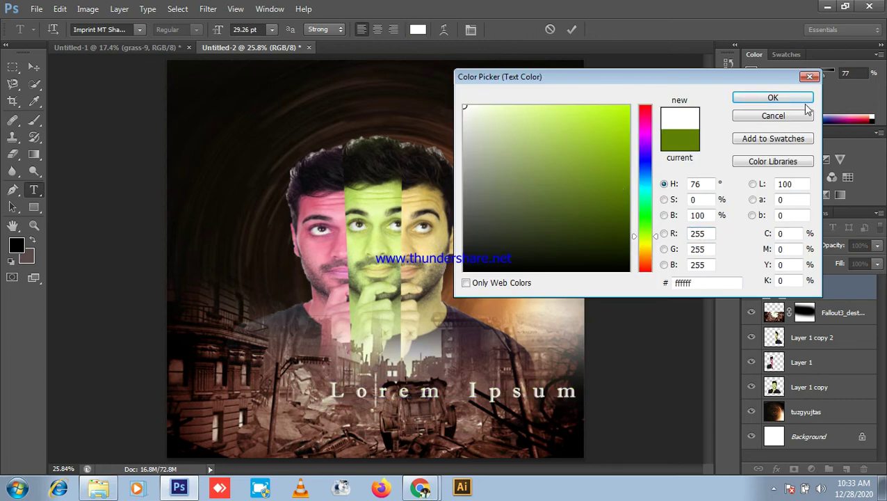
pyautogui.click(777, 98)
# - Set the "Lorem Ipsum" heading's font size to 40.26 pt and its tracking to 10
pyautogui.moveTo(217, 33); pyautogui.dragTo(225, 32)
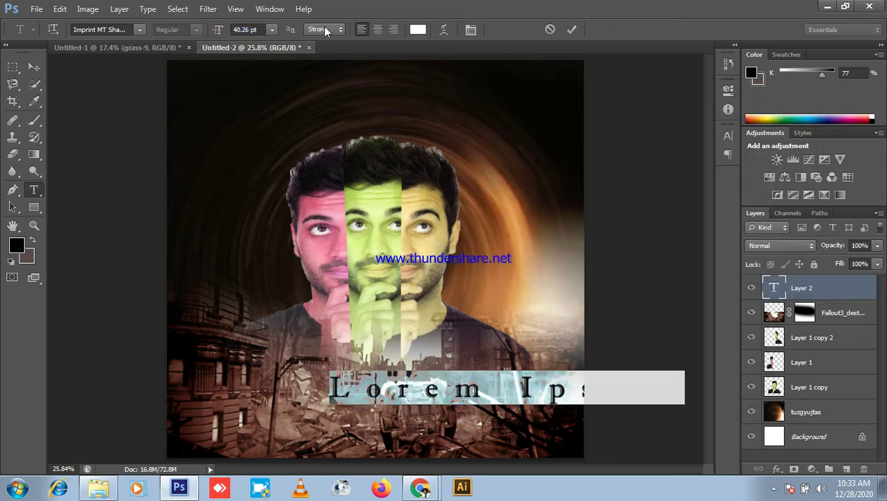
pyautogui.click(470, 30)
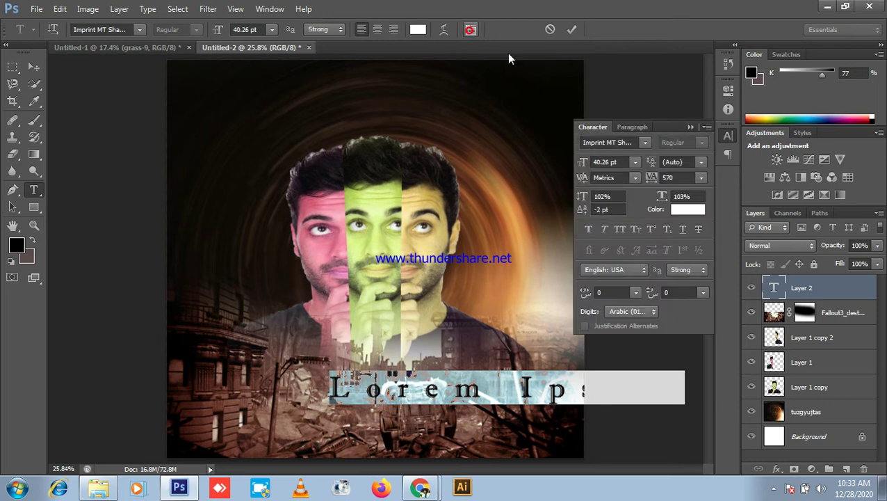
pyautogui.click(702, 178)
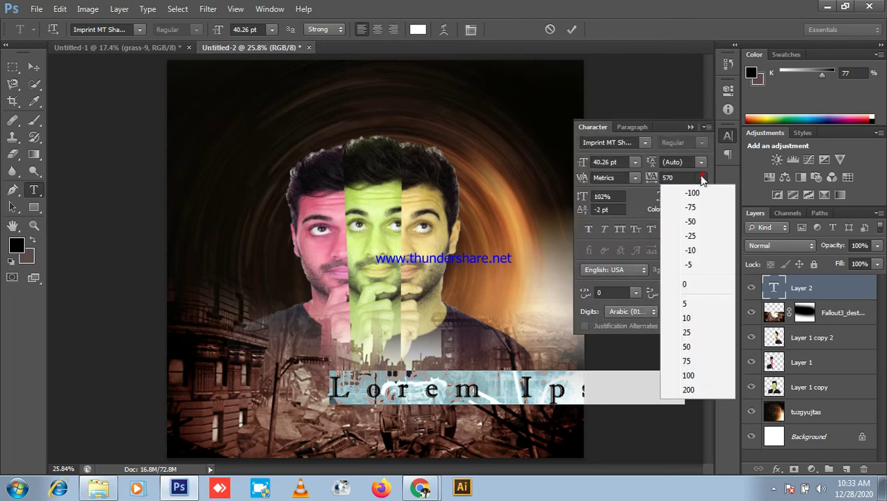
pyautogui.click(687, 318)
# - Change the heading's font to Iskoola Pota with the Bold style
pyautogui.click(98, 28)
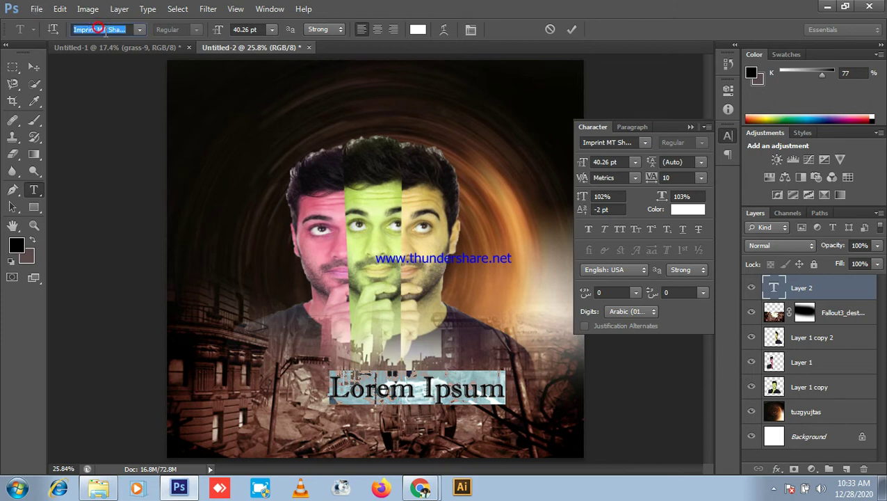
pyautogui.press('Up')
pyautogui.press('Down')
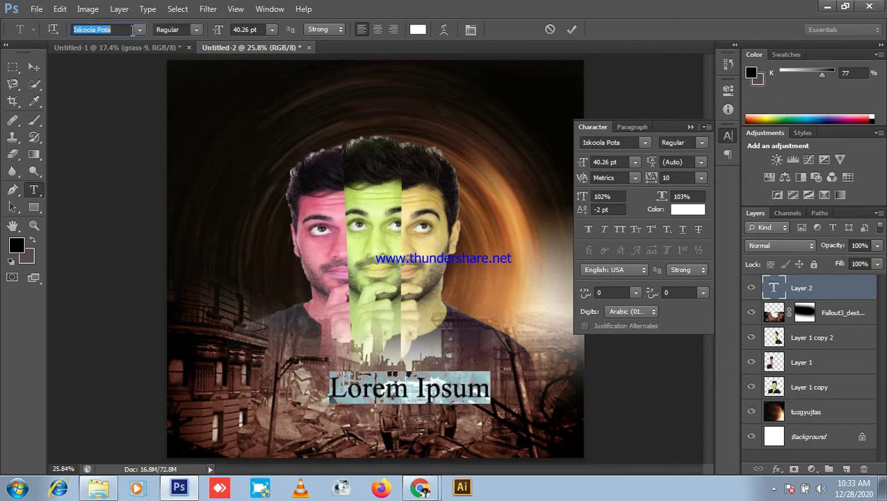
pyautogui.click(196, 30)
pyautogui.click(182, 51)
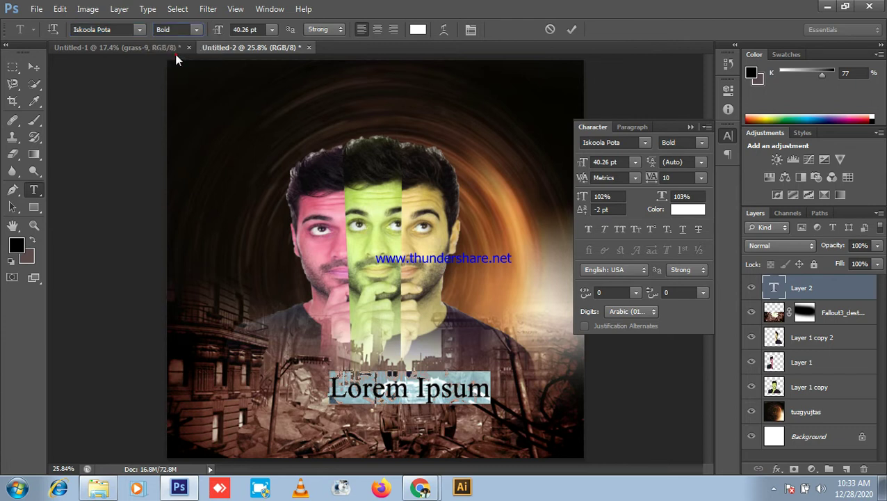
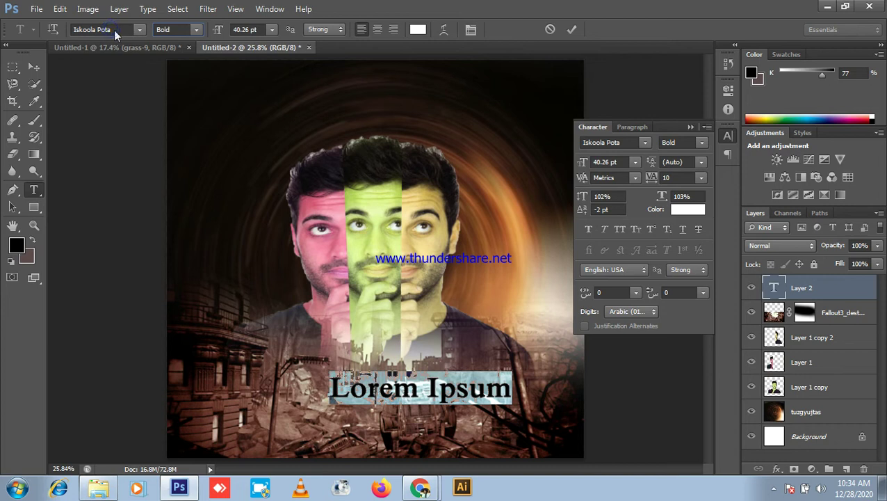
# - Change the heading's font family to Lato and commit the text
pyautogui.click(625, 141)
pyautogui.write('Lao UI')
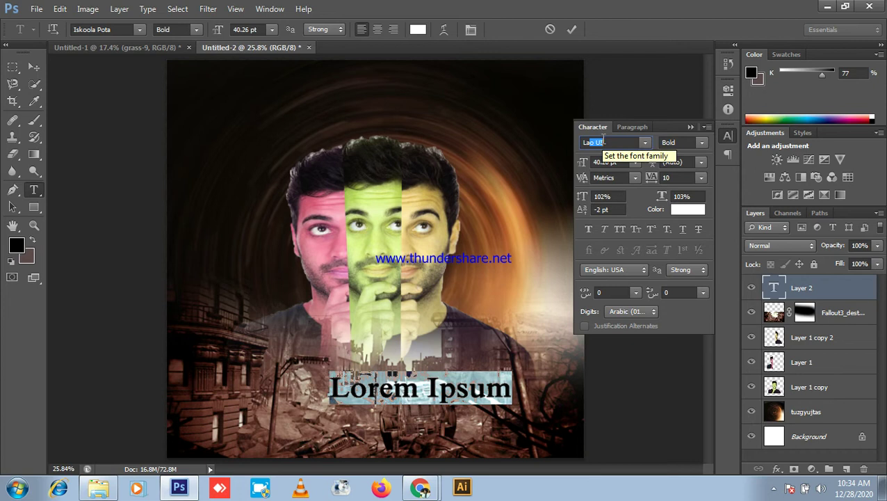
pyautogui.press('Return')
pyautogui.click(34, 67)
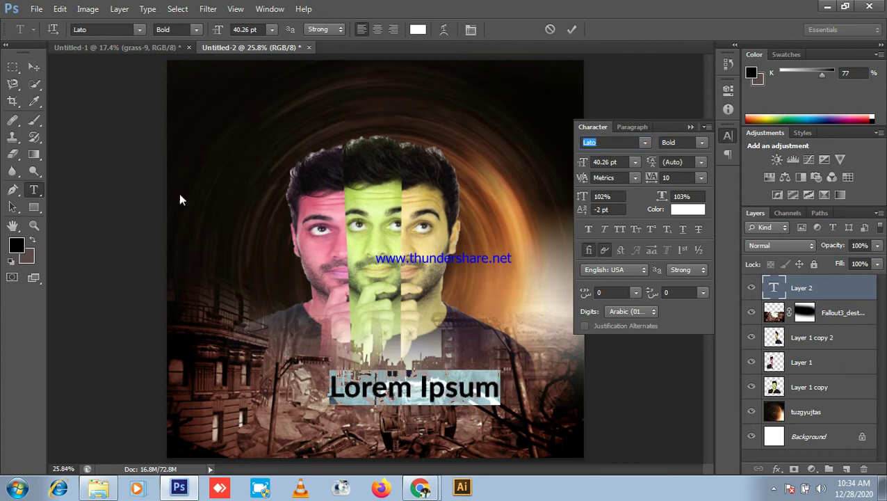
# - Centre the "Lorem Ipsum" heading beneath the faces, scale it up to about 128%, and collapse the character settings
pyautogui.scroll(2, 367, 386)
pyautogui.scroll(-1, 366, 386)
pyautogui.moveTo(367, 386); pyautogui.dragTo(388, 382)
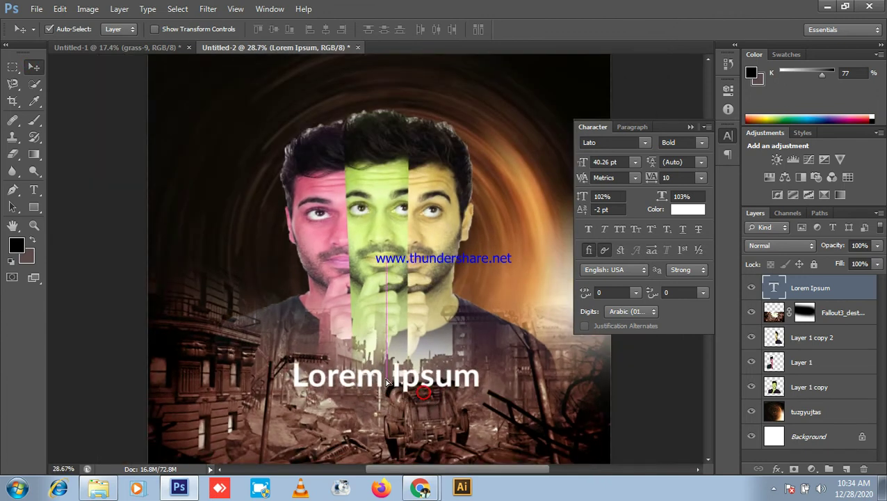
pyautogui.hotkey('ctrl', 't')
pyautogui.moveTo(485, 360); pyautogui.dragTo(511, 353)
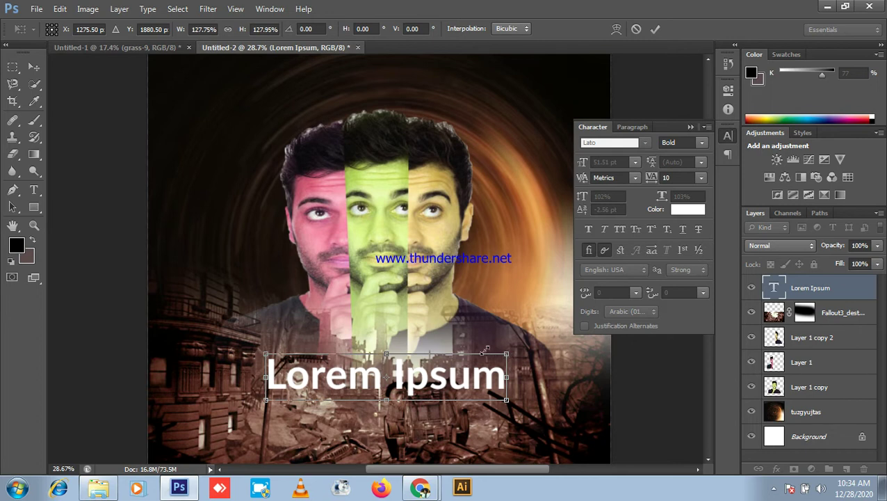
pyautogui.press('Return')
pyautogui.hotkey('ctrl', '-')
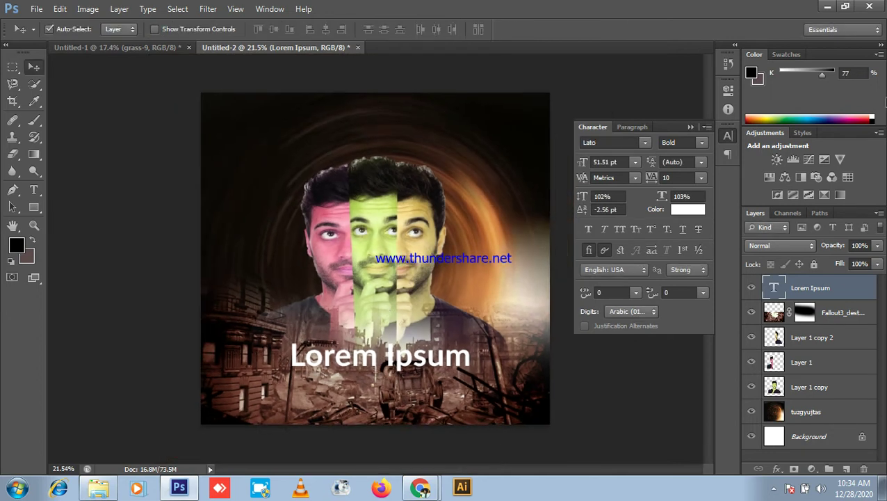
pyautogui.click(692, 125)
# - Select the opening of the "What is Lorem Ipsum?" paragraph on lipsum.com in Chrome, through "Lorem Ipsum has", and return to Photoshop
pyautogui.click(825, 8)
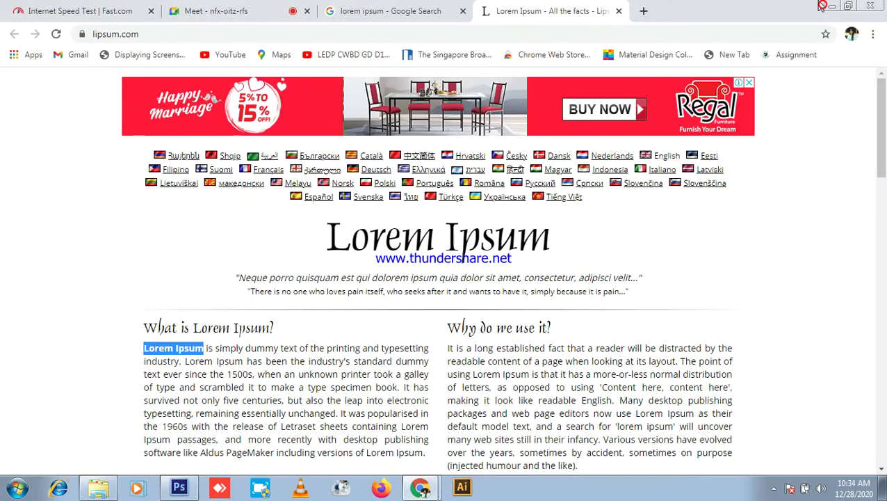
pyautogui.click(380, 9)
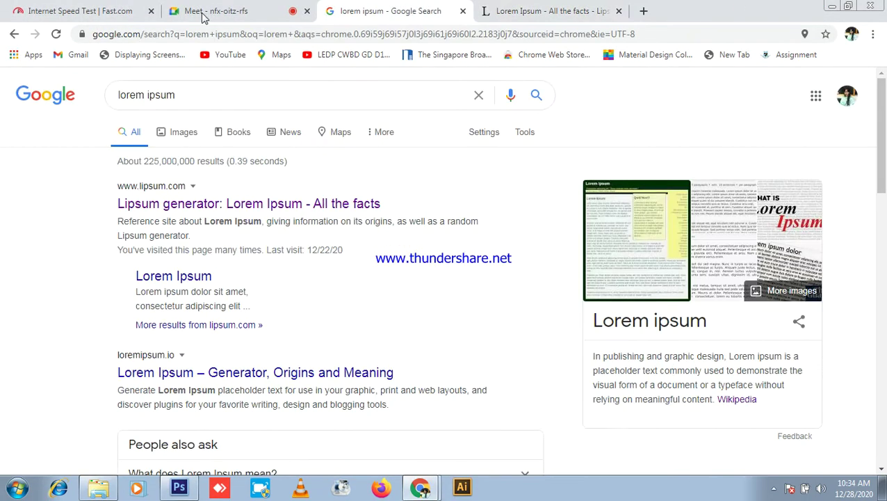
pyautogui.click(531, 8)
pyautogui.scroll(-2, 277, 283)
pyautogui.moveTo(136, 217); pyautogui.dragTo(265, 232)
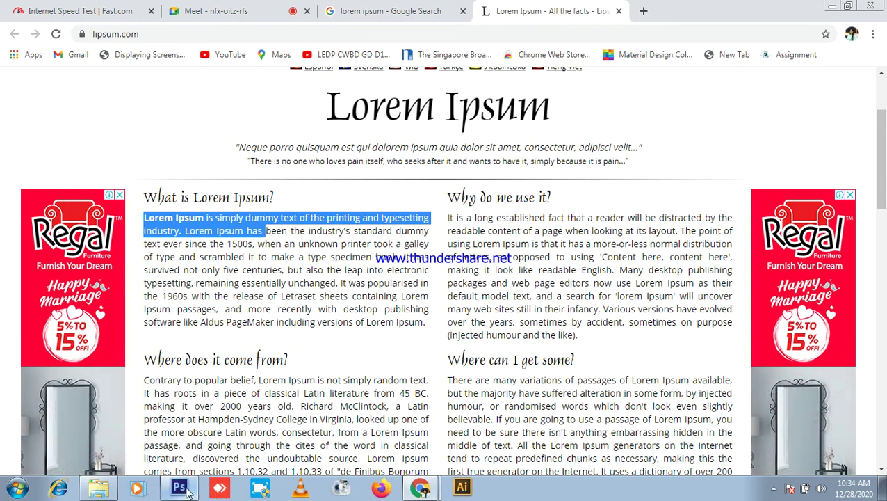
pyautogui.click(180, 488)
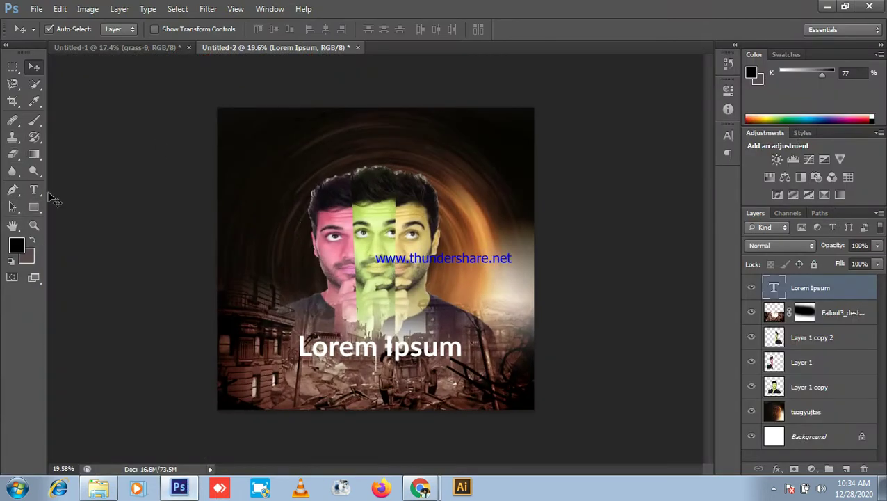
# - Draw a wide paragraph text box below the heading and fill it with Photoshop's built-in Lorem Ipsum placeholder text
pyautogui.click(33, 189)
pyautogui.scroll(5, 368, 300)
pyautogui.scroll(-5, 368, 300)
pyautogui.moveTo(83, 181); pyautogui.dragTo(665, 255)
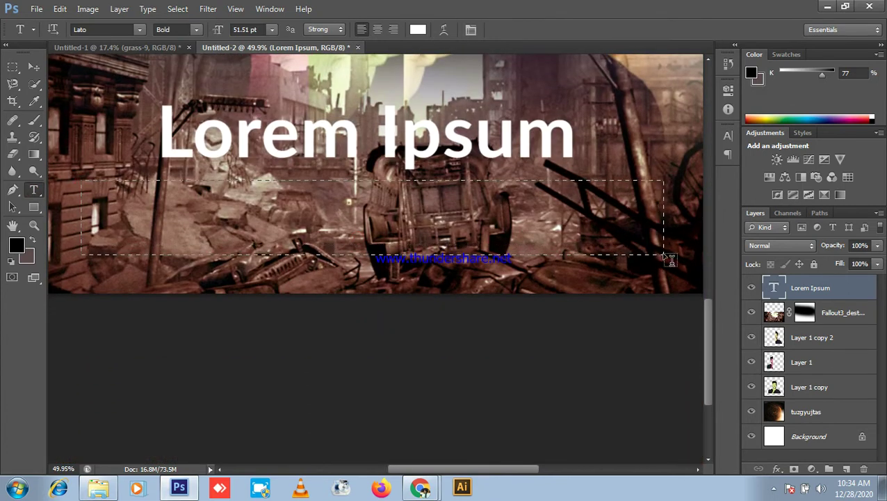
pyautogui.click(147, 9)
pyautogui.click(180, 226)
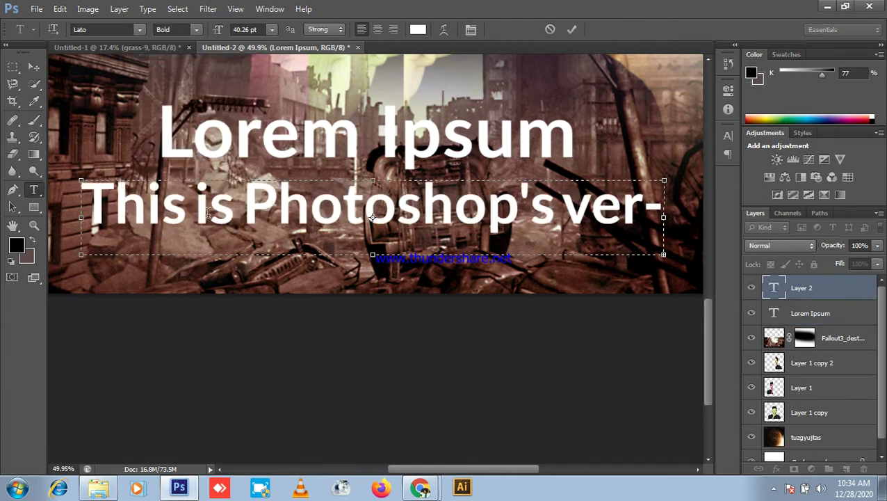
# - Set all the placeholder paragraph text to 11.01 pt in the Regular style
pyautogui.hotkey('ctrl', 'a')
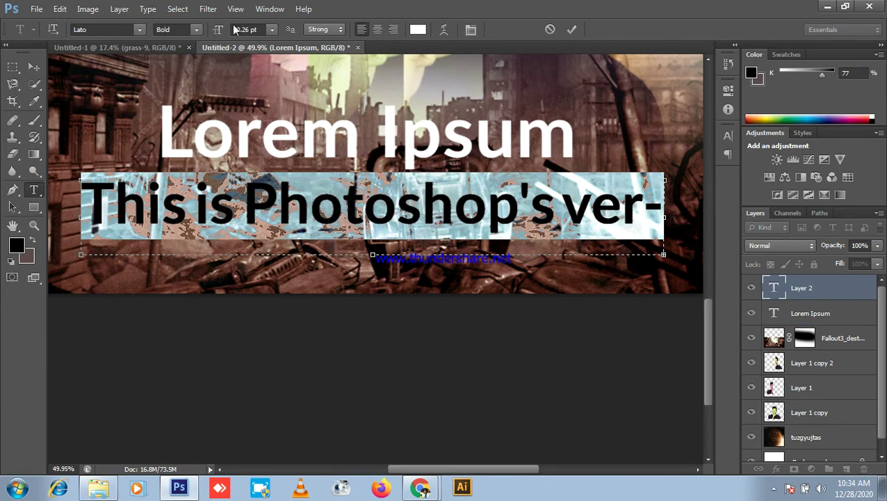
pyautogui.moveTo(220, 32); pyautogui.dragTo(201, 41)
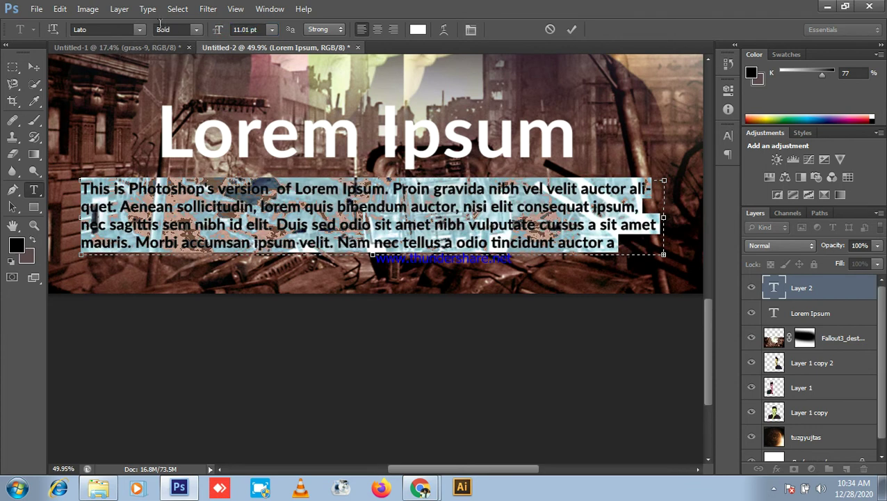
pyautogui.click(194, 31)
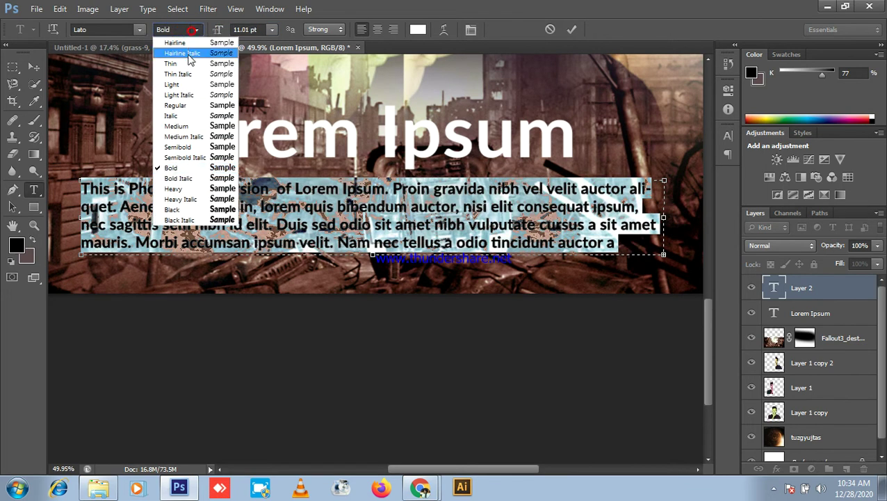
pyautogui.click(182, 105)
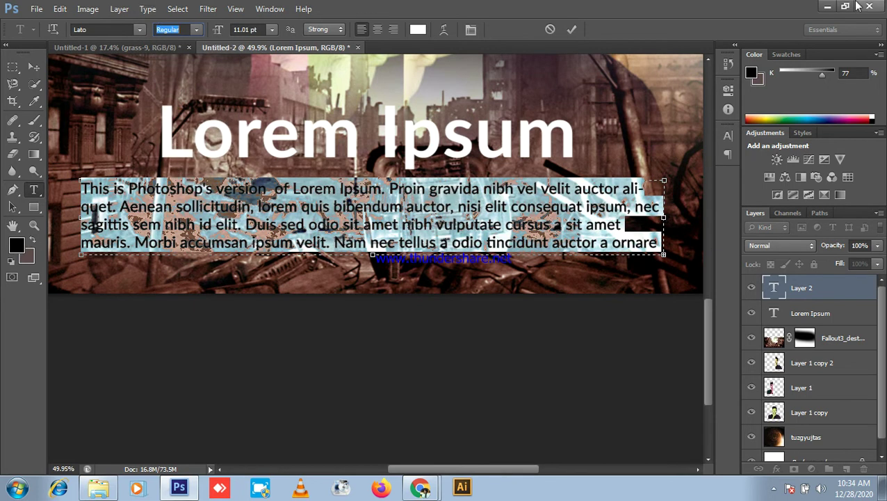
# - Check the Google Meet call in Chrome and return to Photoshop
pyautogui.click(827, 6)
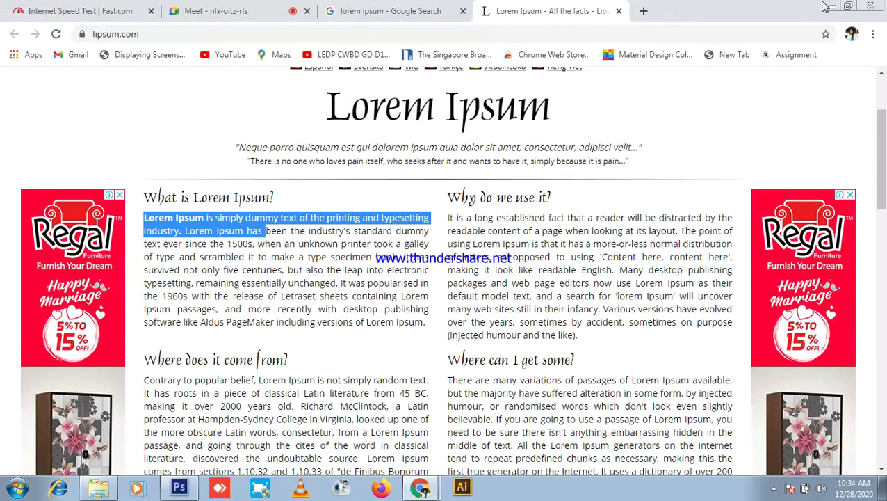
pyautogui.click(213, 11)
pyautogui.click(179, 486)
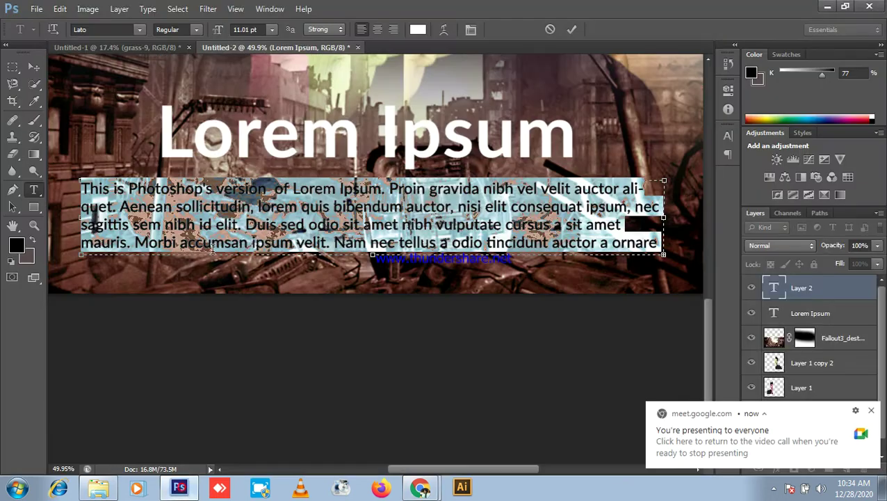
# - Commit the paragraph text, show the whole poster, and select the "Lorem Ipsum" heading layer
pyautogui.click(34, 66)
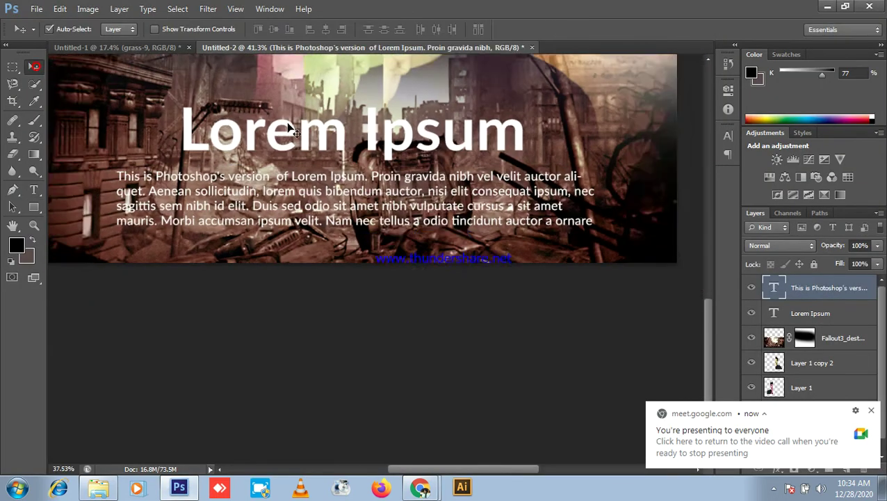
pyautogui.hotkey('ctrl', '0')
pyautogui.click(425, 382)
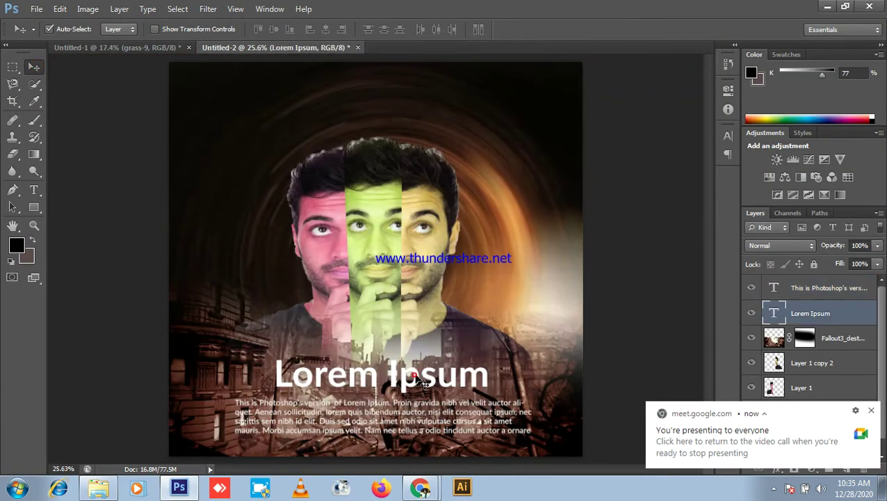
# - Place the tuzgyujtas fire image from the Backround folder in Windows Explorer into the poster, directly above the heading layer
pyautogui.click(830, 7)
pyautogui.click(832, 7)
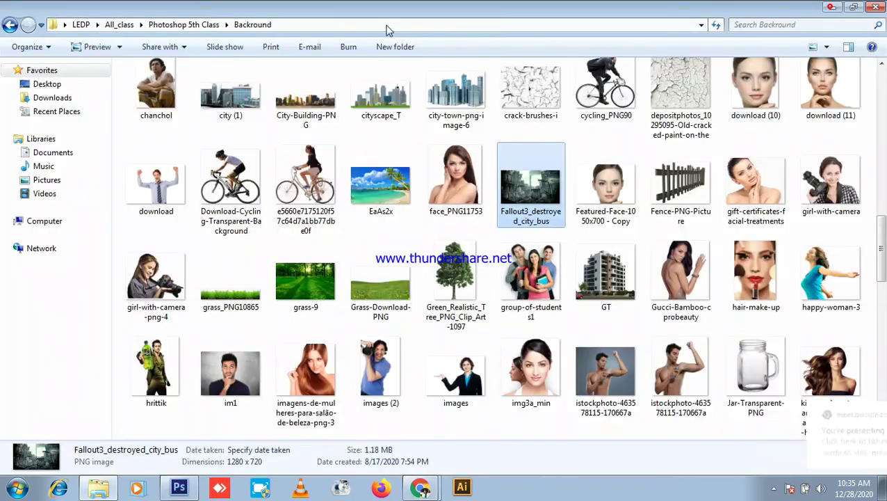
pyautogui.scroll(-10, 445, 247)
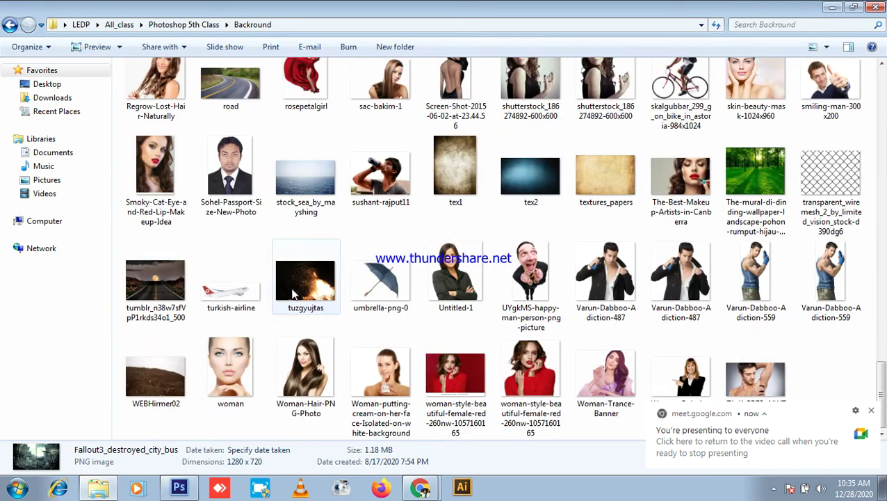
pyautogui.click(288, 288)
pyautogui.click(182, 489)
pyautogui.moveTo(187, 489); pyautogui.dragTo(374, 297)
pyautogui.scroll(2, 413, 378)
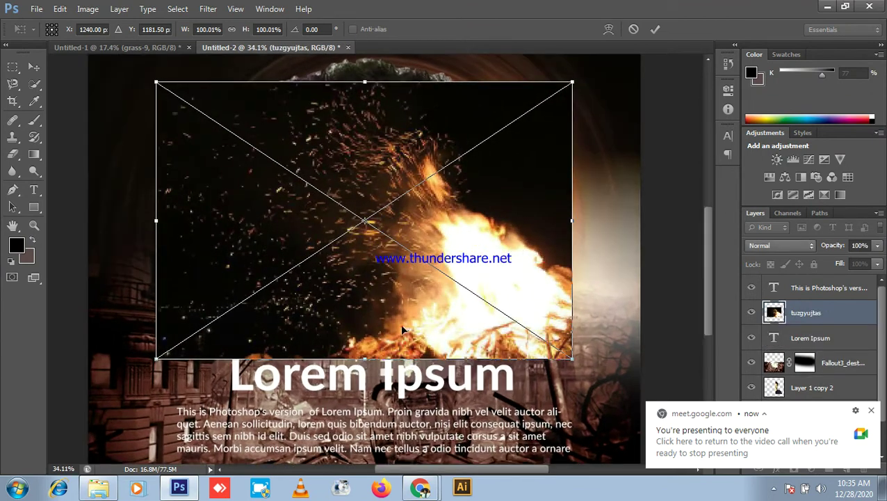
# - Position the fire image over the "Lorem Ipsum" heading, clip it to the heading text, and shift it sideways within the letters
pyautogui.scroll(2, 400, 324)
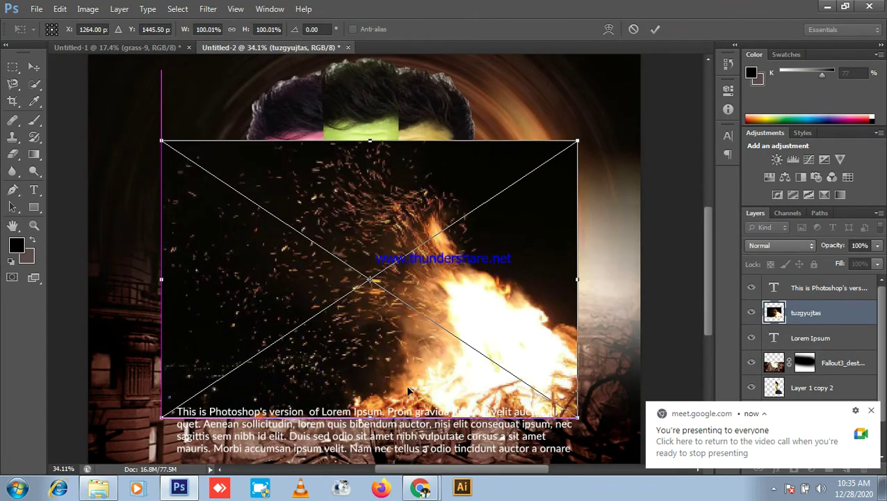
pyautogui.press('Return')
pyautogui.rightClick(805, 320)
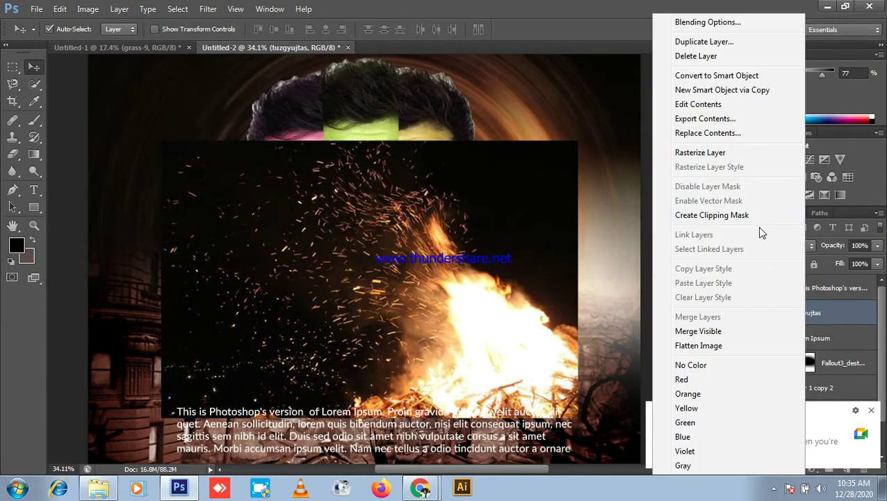
pyautogui.click(733, 216)
pyautogui.scroll(1, 421, 264)
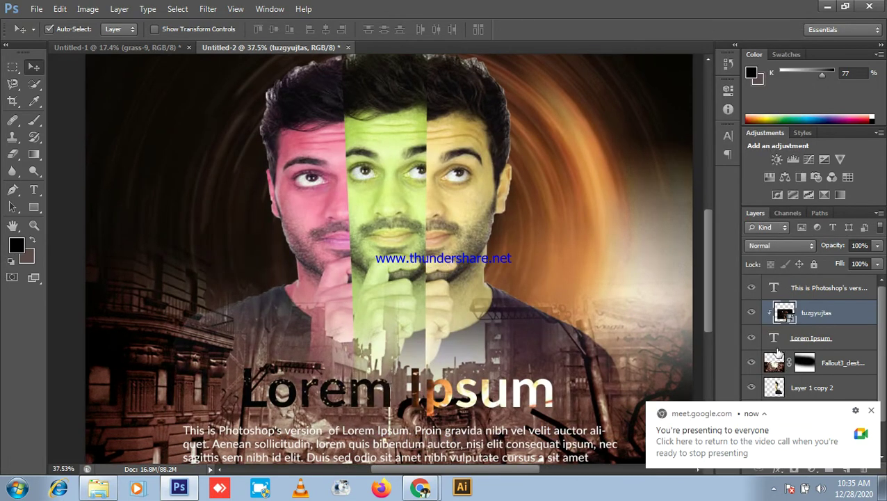
pyautogui.moveTo(459, 393); pyautogui.dragTo(525, 394)
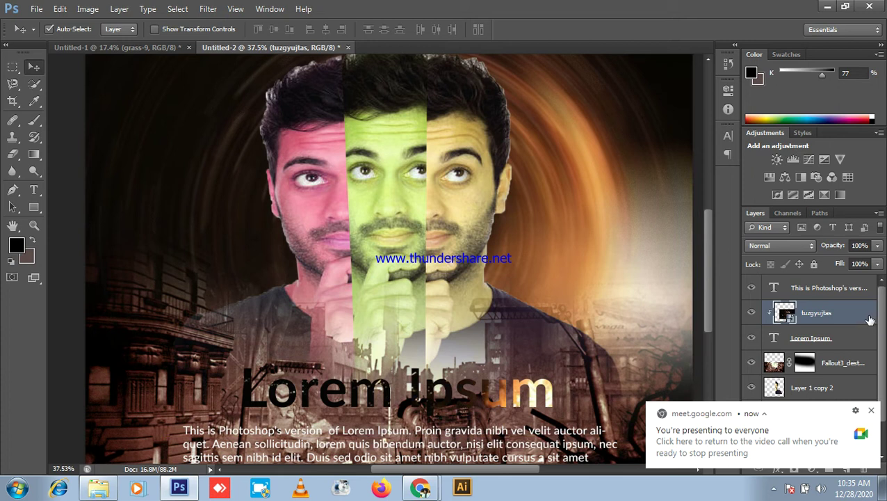
# - Add a white (ffffff) 24 px outside stroke to the "Lorem Ipsum" heading layer
pyautogui.click(823, 337)
pyautogui.rightClick(822, 338)
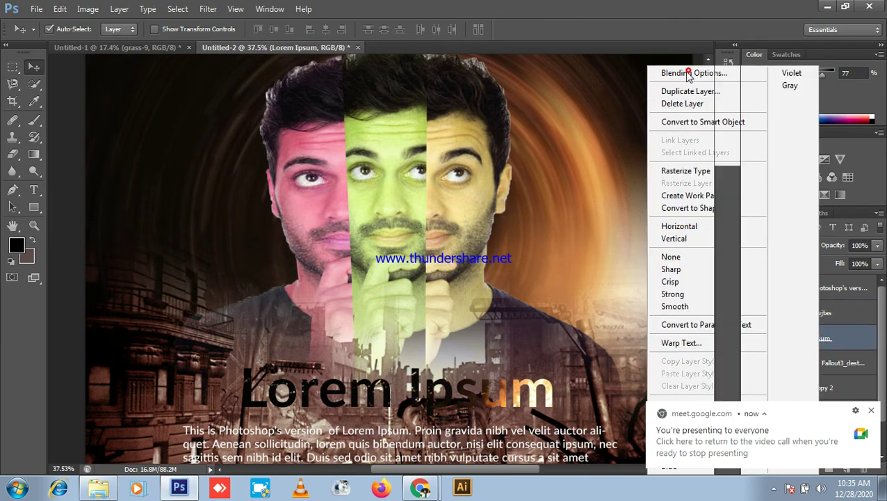
pyautogui.click(687, 72)
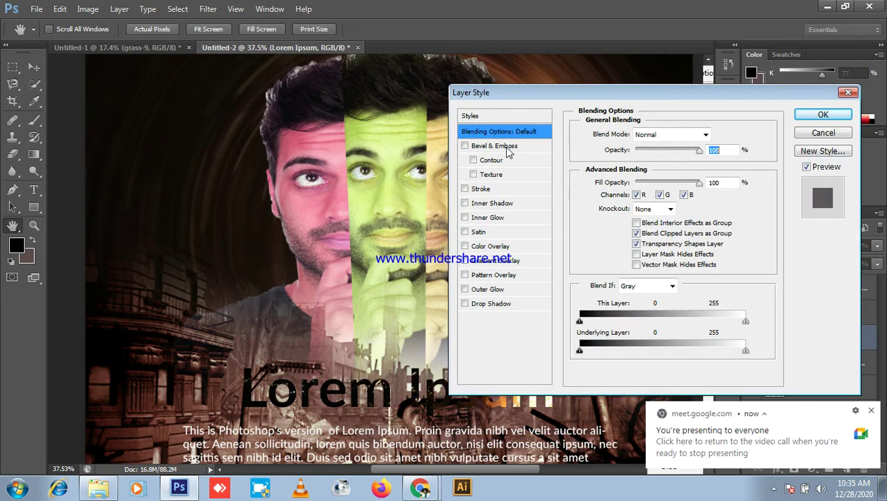
pyautogui.click(480, 189)
pyautogui.click(612, 223)
pyautogui.click(498, 181)
pyautogui.click(463, 104)
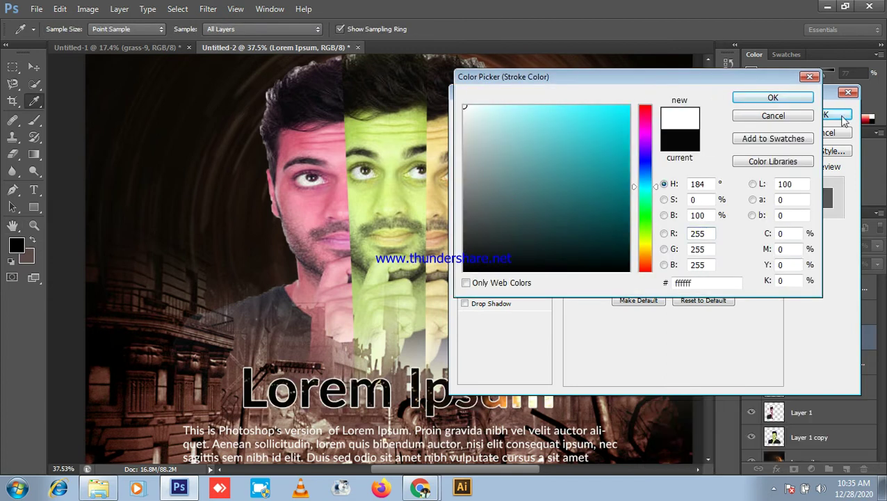
pyautogui.click(771, 97)
pyautogui.moveTo(624, 136); pyautogui.dragTo(637, 139)
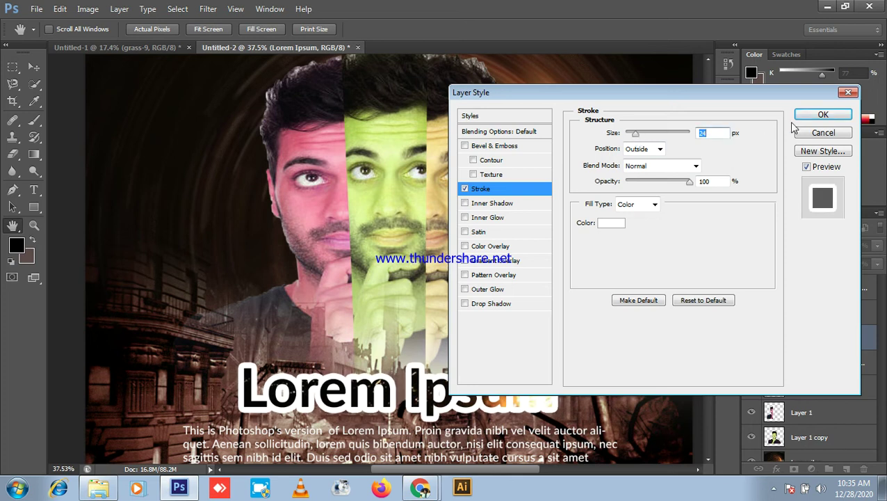
pyautogui.click(824, 114)
pyautogui.scroll(2, 603, 306)
pyautogui.scroll(-5, 556, 309)
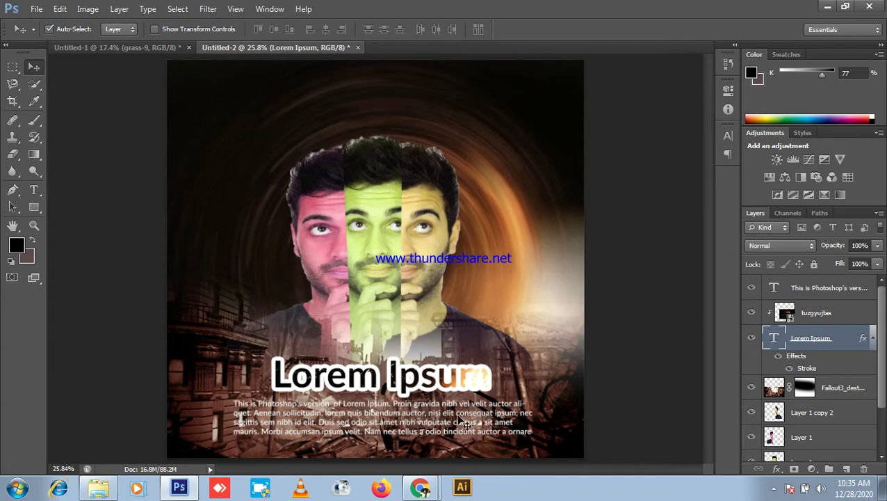
# - Scale the clipped tuzgyujtas fire image to 132.48% width and 39.29% height, and reposition it across the heading
pyautogui.click(416, 387)
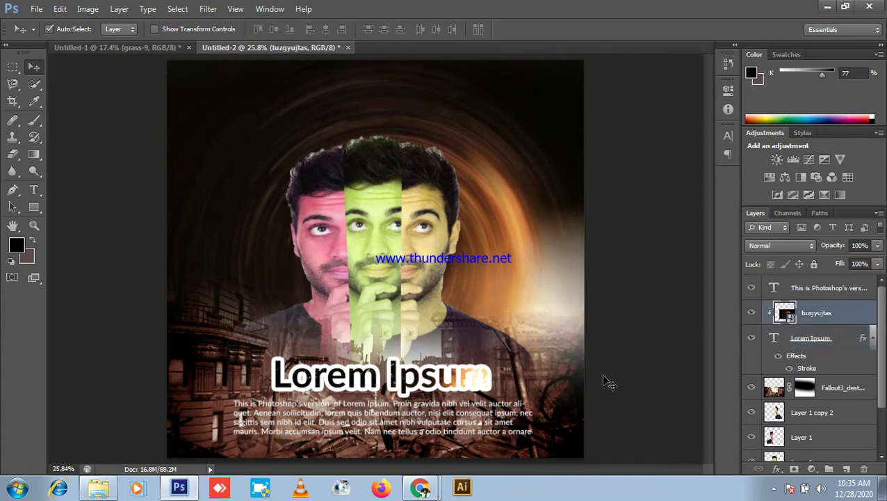
pyautogui.hotkey('ctrl', 't')
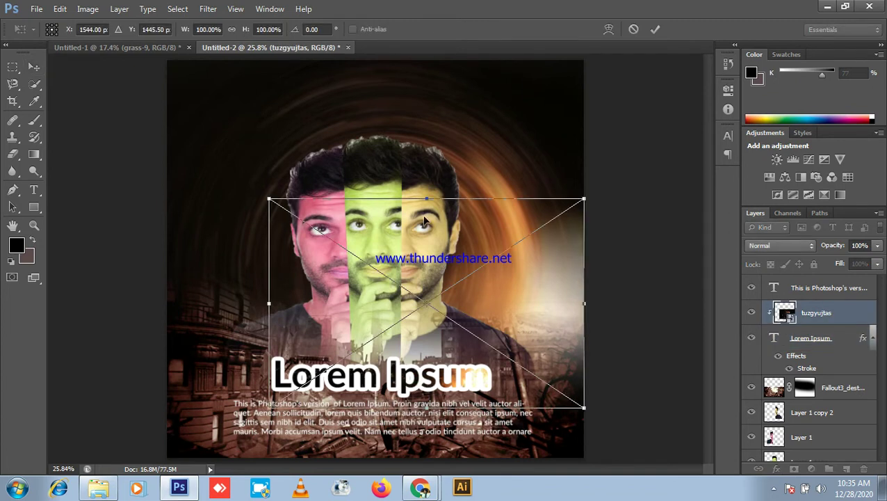
pyautogui.moveTo(422, 201); pyautogui.dragTo(438, 297)
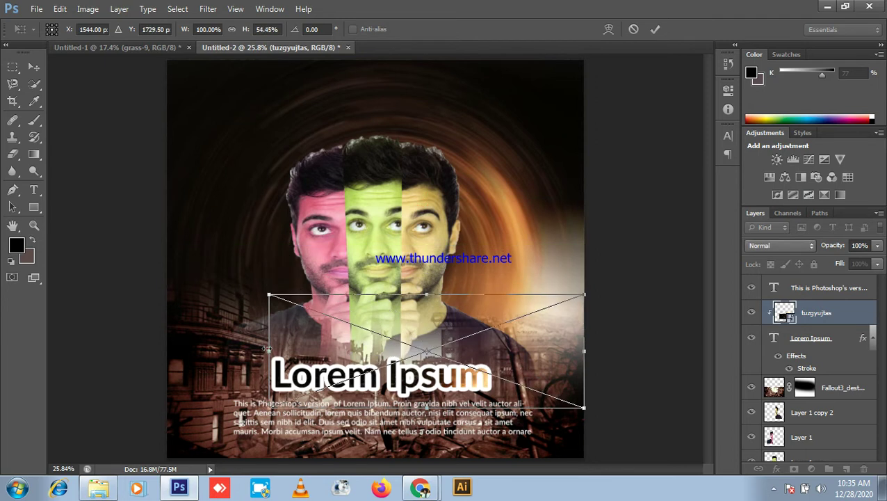
pyautogui.moveTo(267, 349); pyautogui.dragTo(166, 350)
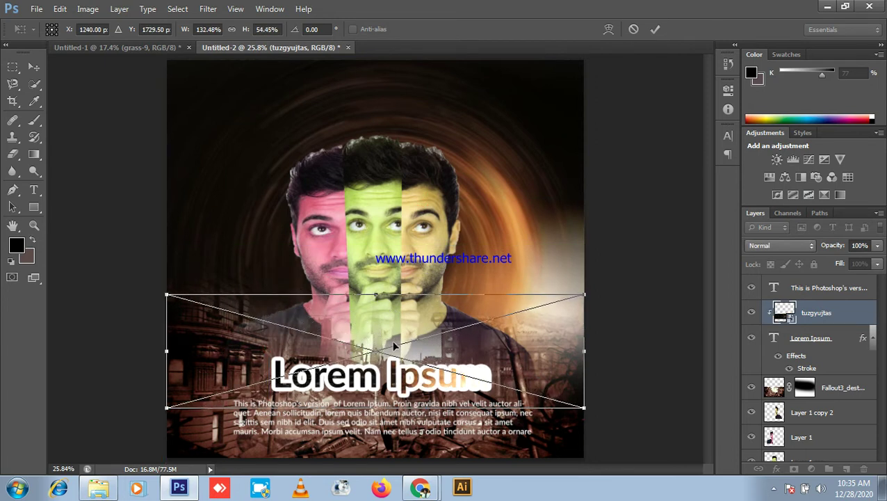
pyautogui.moveTo(367, 291); pyautogui.dragTo(368, 325)
pyautogui.moveTo(365, 369); pyautogui.dragTo(395, 369)
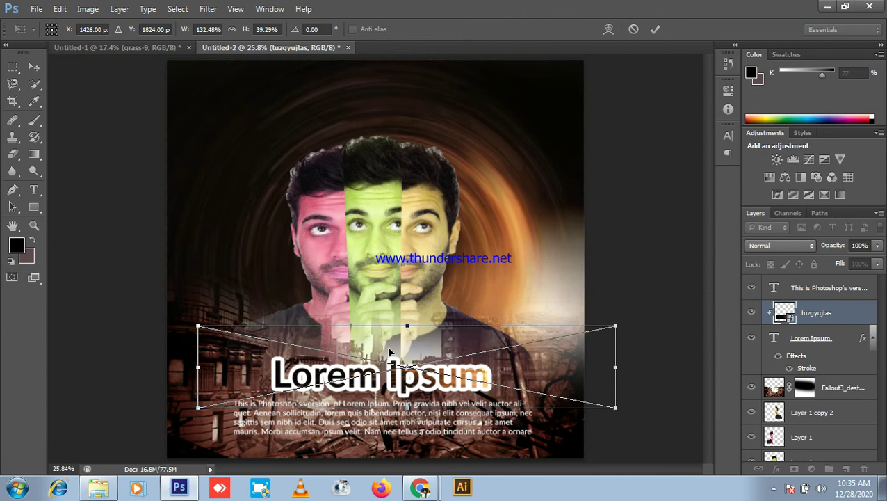
pyautogui.press('Return')
pyautogui.scroll(-4, 531, 353)
pyautogui.scroll(4, 487, 324)
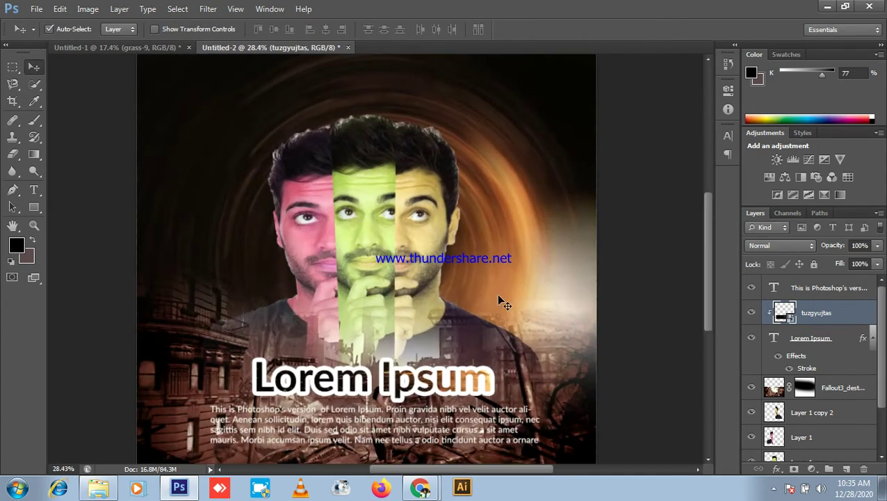
pyautogui.scroll(1, 487, 323)
pyautogui.scroll(-3, 558, 313)
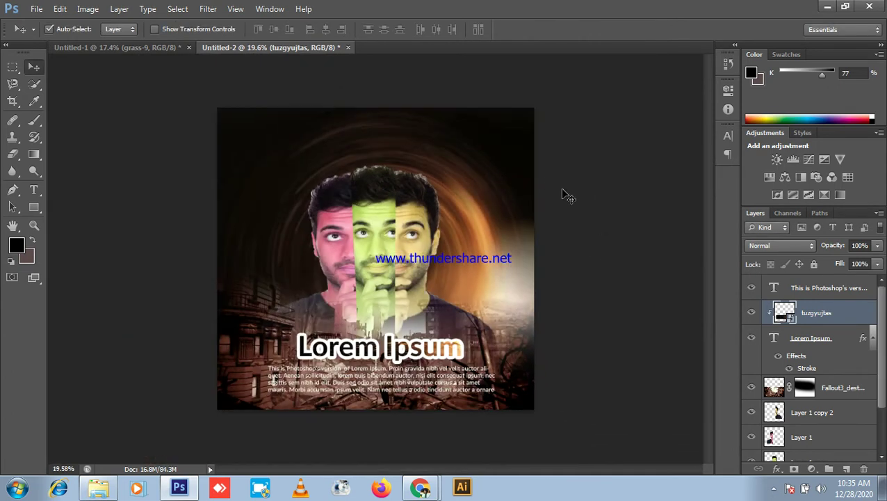
pyautogui.click(622, 209)
pyautogui.scroll(-1, 531, 182)
pyautogui.scroll(2, 288, 123)
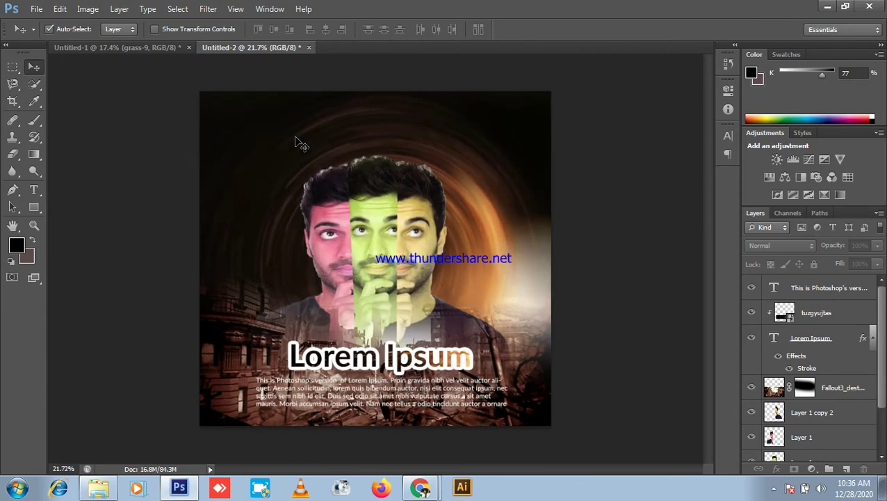
# - Create a new 209.97 × 199.98 mm RGB document at 300 pixels/inch with a white background
pyautogui.hotkey('ctrl', 'n')
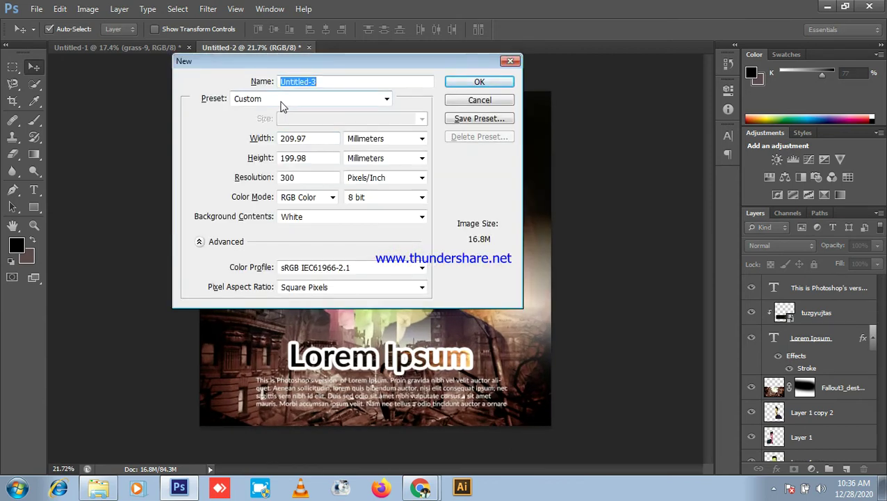
pyautogui.press('Return')
pyautogui.scroll(-1, 417, 132)
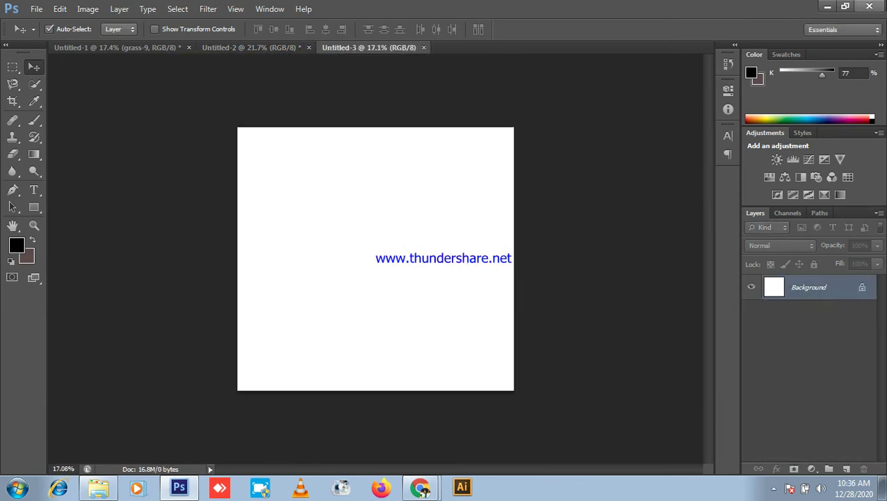
# - Place the Photo-Rejuvenation image from the Backround folder in Windows Explorer into the new document at its fitted size
pyautogui.click(826, 6)
pyautogui.scroll(3, 796, 201)
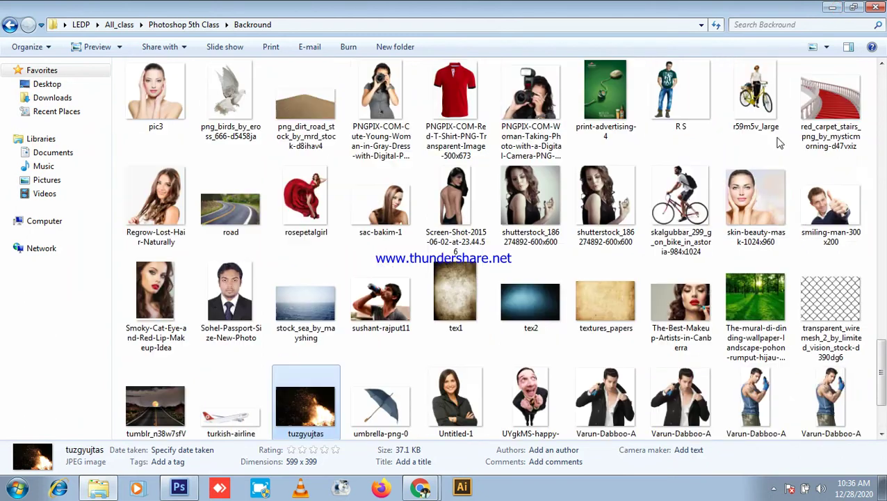
pyautogui.scroll(5, 804, 185)
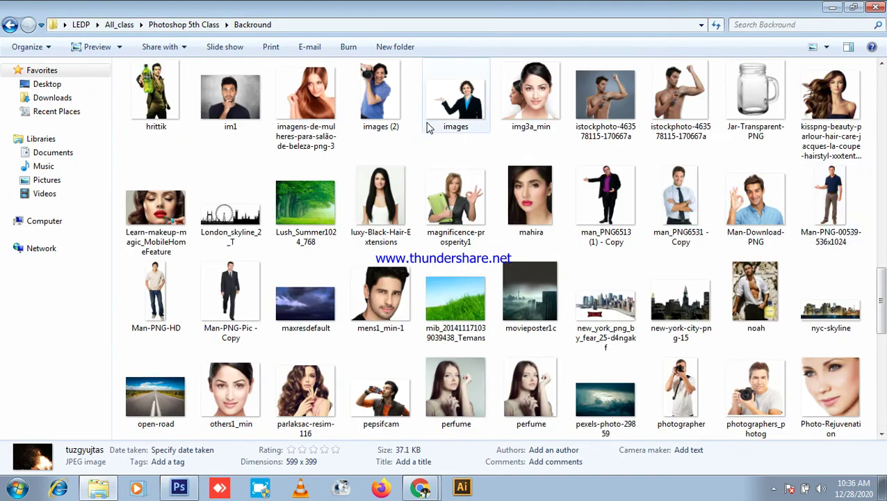
pyautogui.moveTo(831, 414); pyautogui.dragTo(452, 280)
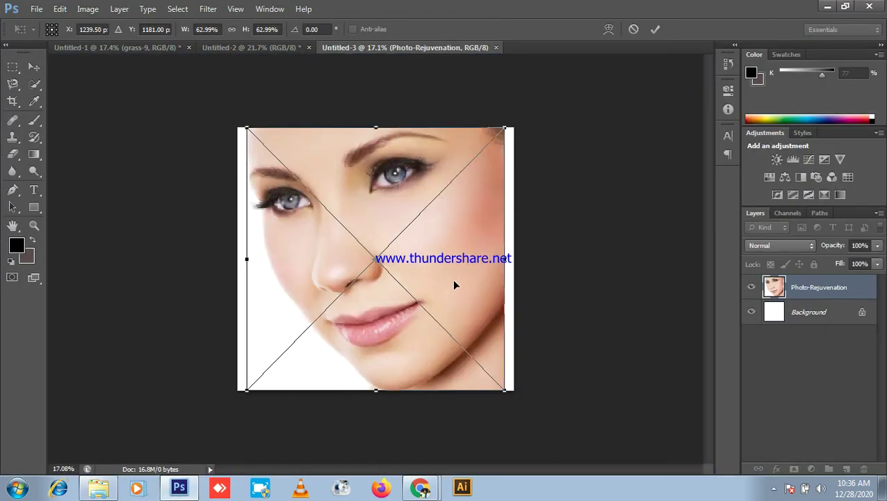
pyautogui.press('Return')
# - Rasterize the Photo-Rejuvenation layer, hide the Background layer, and pick the Magic Wand tool
pyautogui.rightClick(841, 289)
pyautogui.click(776, 154)
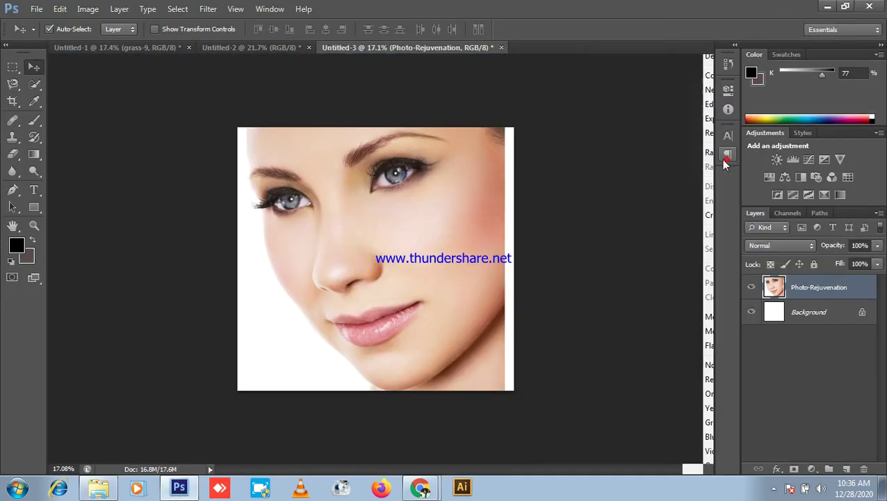
pyautogui.click(751, 311)
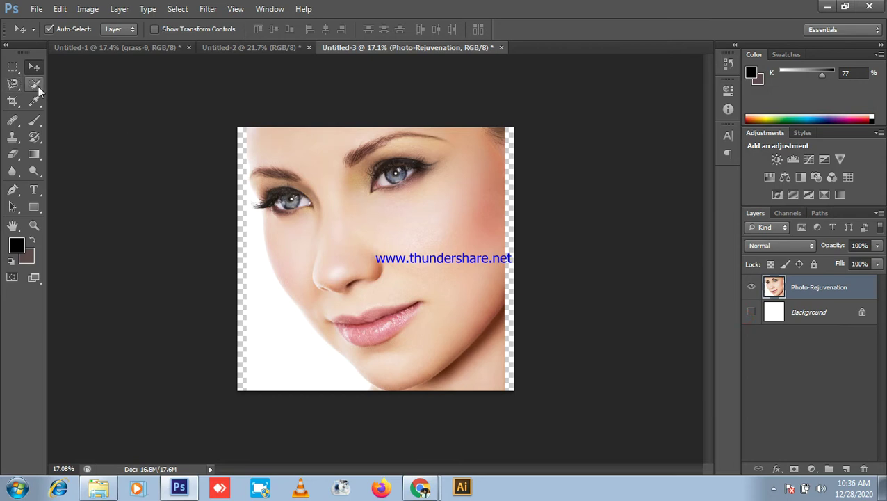
pyautogui.click(37, 86)
pyautogui.click(87, 100)
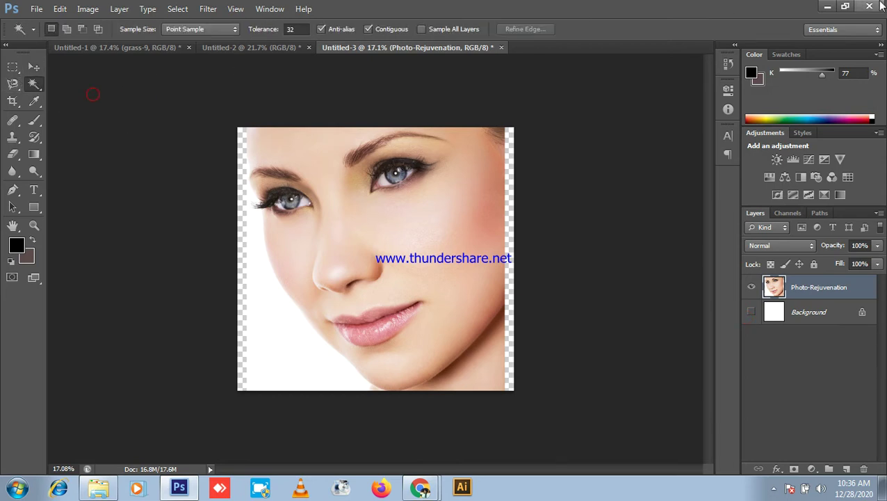
# - Check the Google Meet call in Chrome and return to Photoshop
pyautogui.click(827, 7)
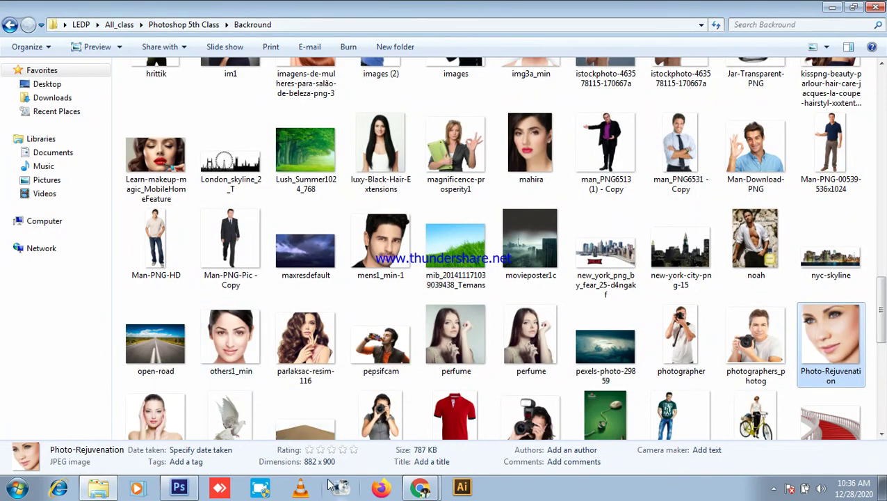
pyautogui.click(420, 487)
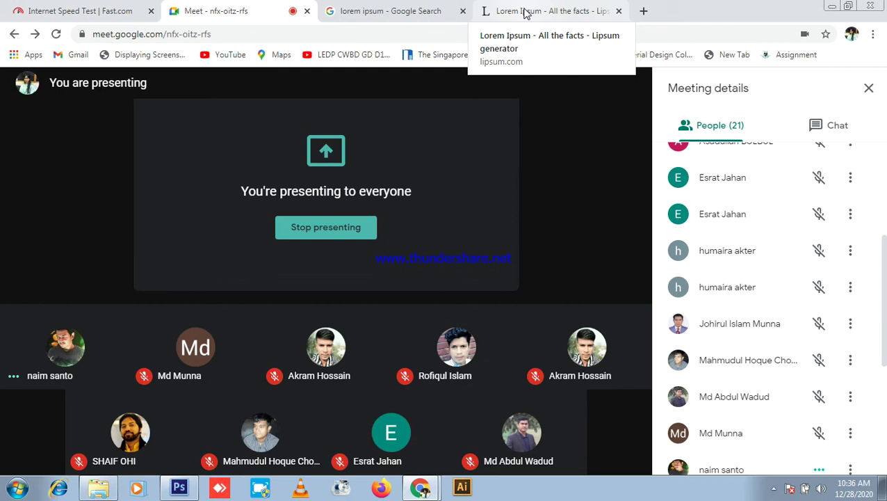
pyautogui.click(179, 487)
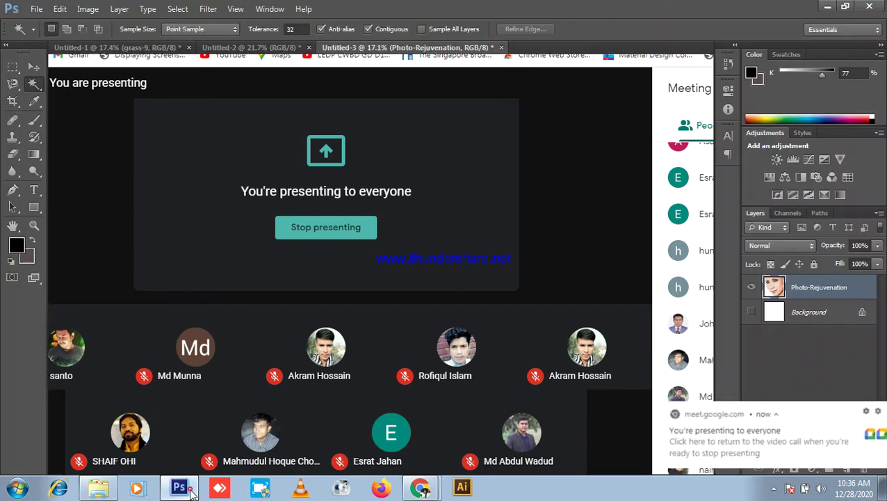
# - Delete the white area beside the woman's face using a Magic Wand selection, and clear the selection
pyautogui.scroll(2, 356, 221)
pyautogui.scroll(2, 267, 370)
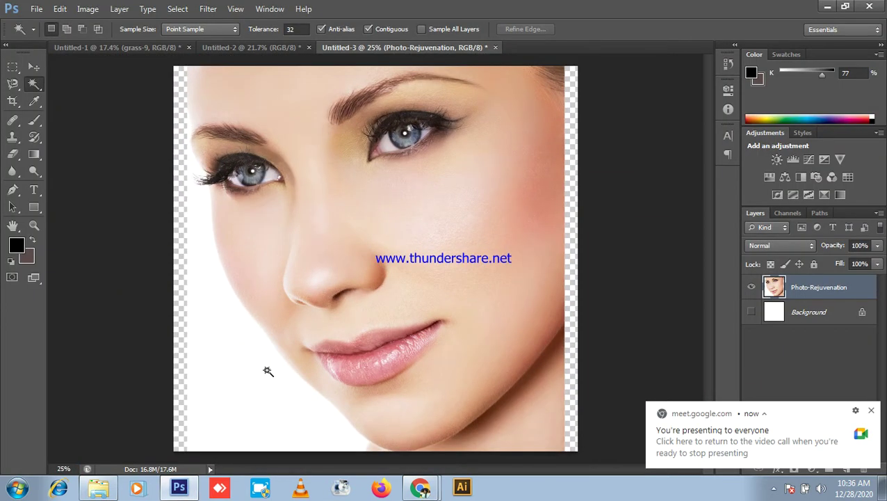
pyautogui.click(264, 372)
pyautogui.scroll(-2, 264, 373)
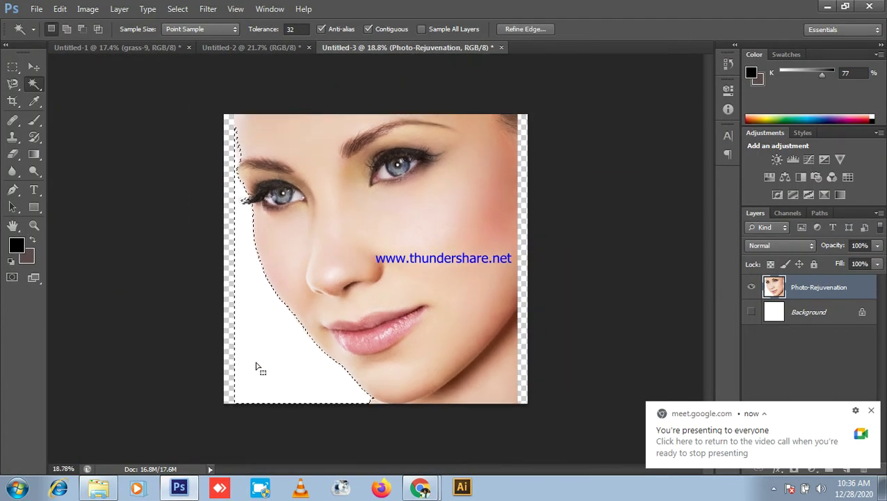
pyautogui.press('Delete')
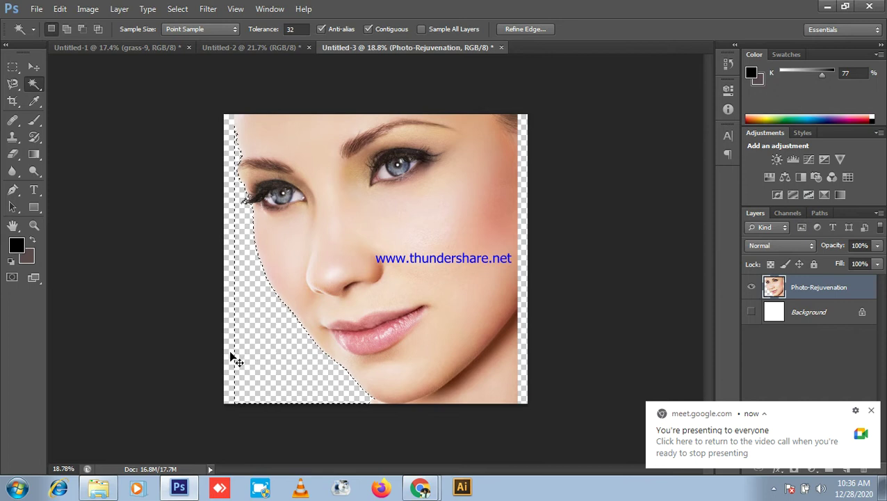
pyautogui.hotkey('ctrl', 'd')
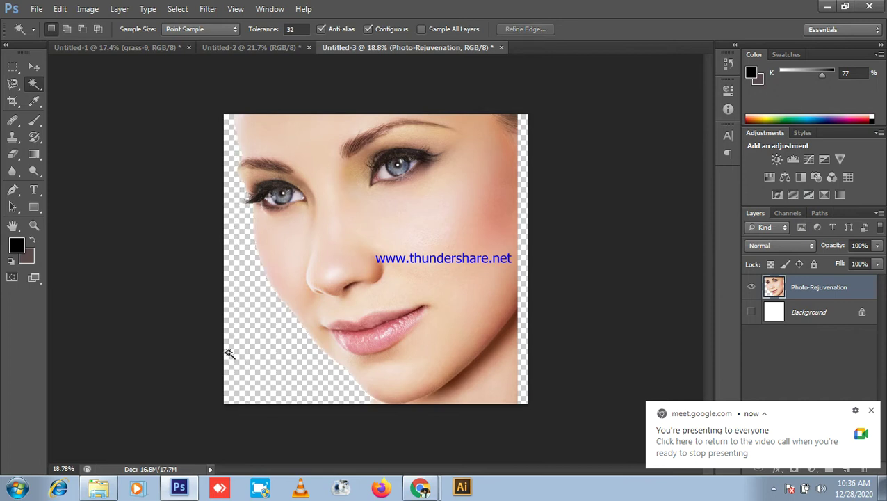
pyautogui.click(36, 65)
pyautogui.hotkey('ctrl', '-')
# - Look at the Google Meet call in Chrome again and switch back to Photoshop
pyautogui.click(824, 6)
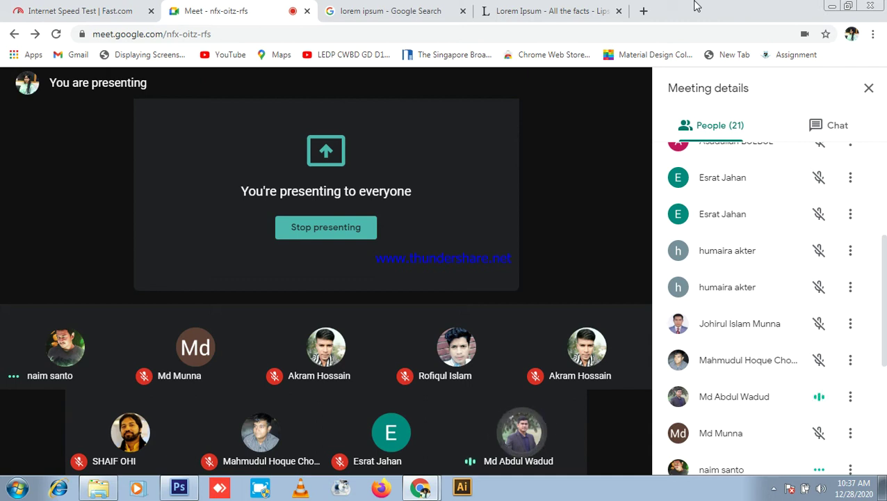
pyautogui.click(173, 480)
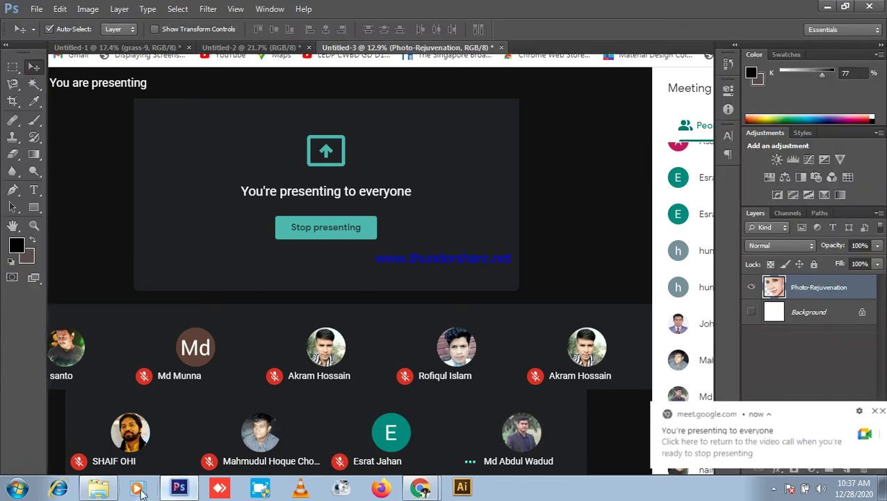
pyautogui.moveTo(434, 216); pyautogui.dragTo(431, 218)
pyautogui.scroll(-2, 432, 220)
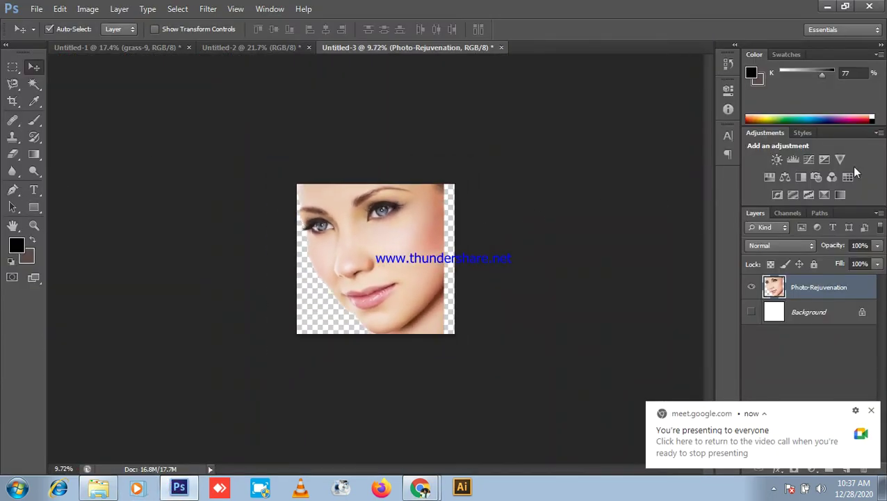
# - Place the cracked-ground image 14 from the Backround folder into the Untitled-3 document
pyautogui.click(828, 6)
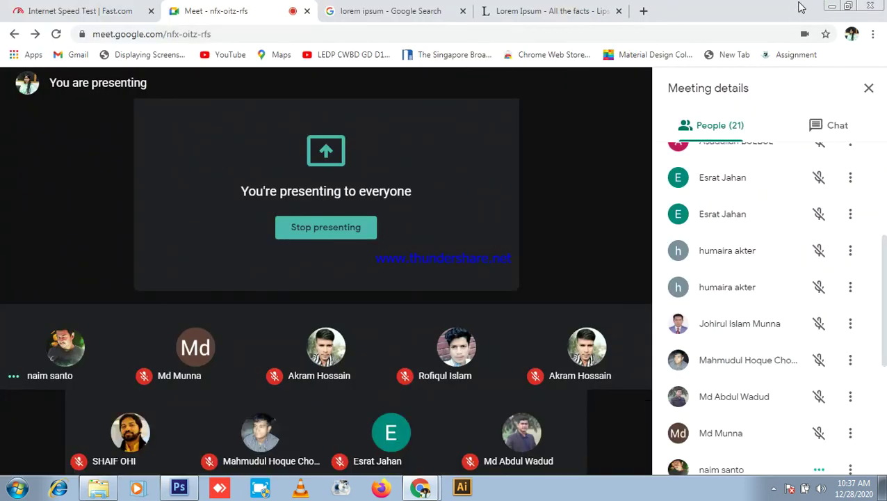
pyautogui.click(832, 6)
pyautogui.scroll(15, 711, 182)
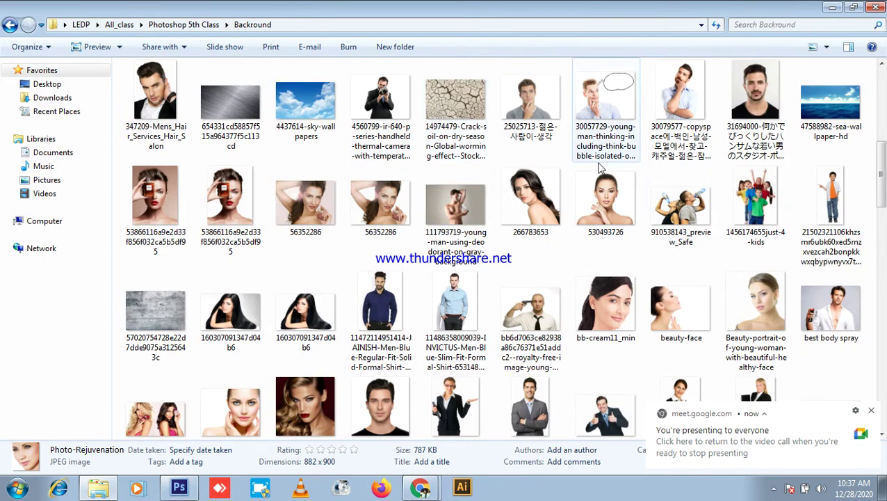
pyautogui.scroll(5, 641, 178)
pyautogui.click(665, 183)
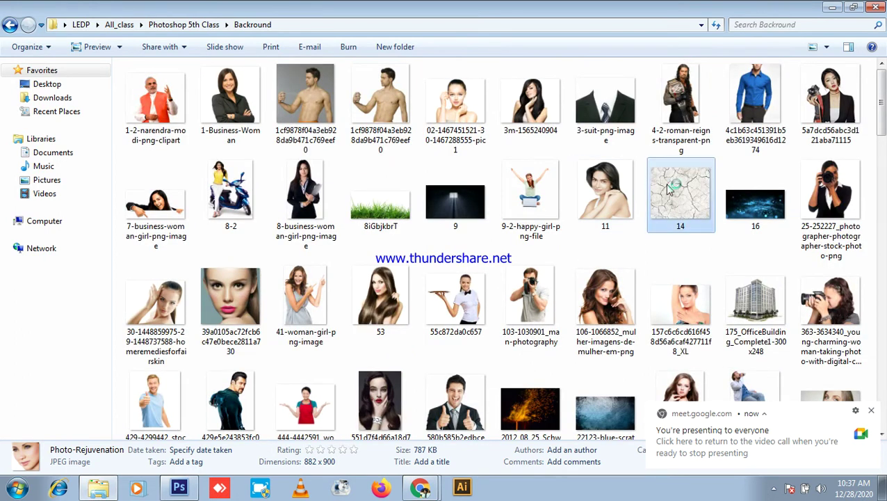
pyautogui.moveTo(174, 489); pyautogui.dragTo(355, 321)
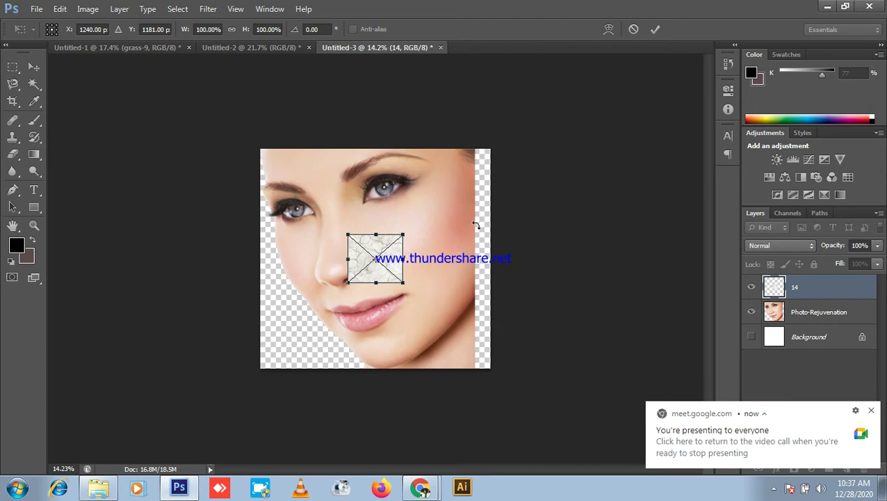
# - Scale the placed cracked-ground image to about 471% so it covers the whole canvas, and commit the transform
pyautogui.moveTo(399, 239); pyautogui.dragTo(517, 161)
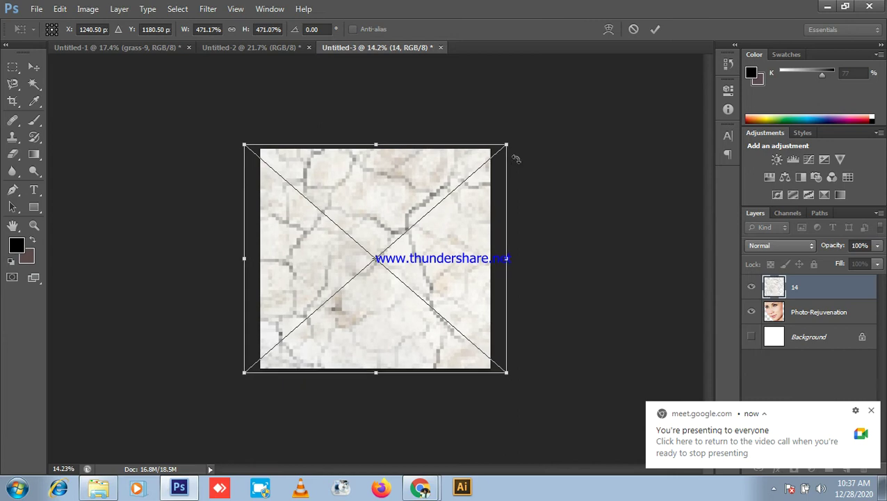
pyautogui.press('Return')
pyautogui.scroll(3, 509, 163)
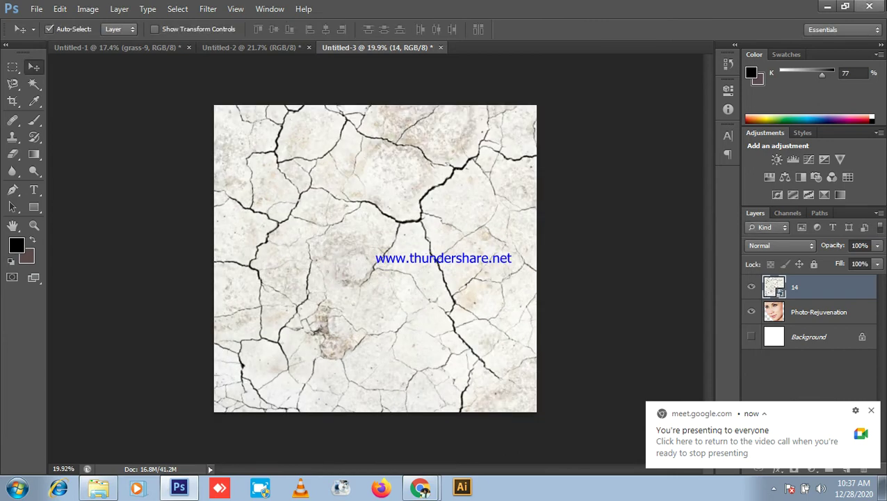
# - Check the Google Meet call in Chrome and return to Photoshop
pyautogui.click(824, 6)
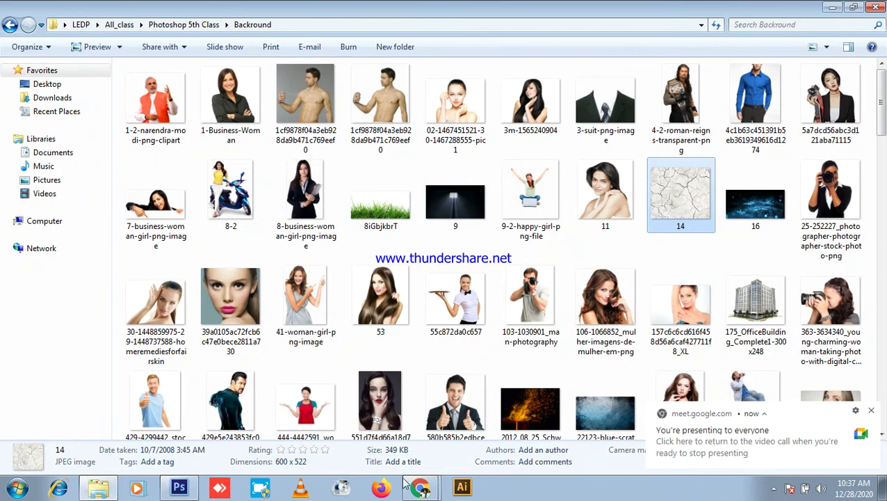
pyautogui.click(422, 489)
pyautogui.click(420, 488)
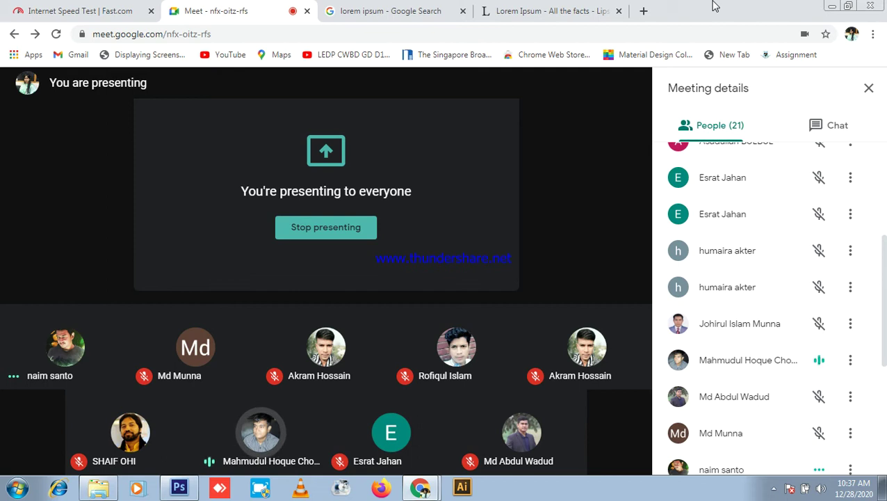
pyautogui.click(179, 487)
# - Rasterize layer 14 and make the Background layer visible
pyautogui.rightClick(833, 294)
pyautogui.click(741, 152)
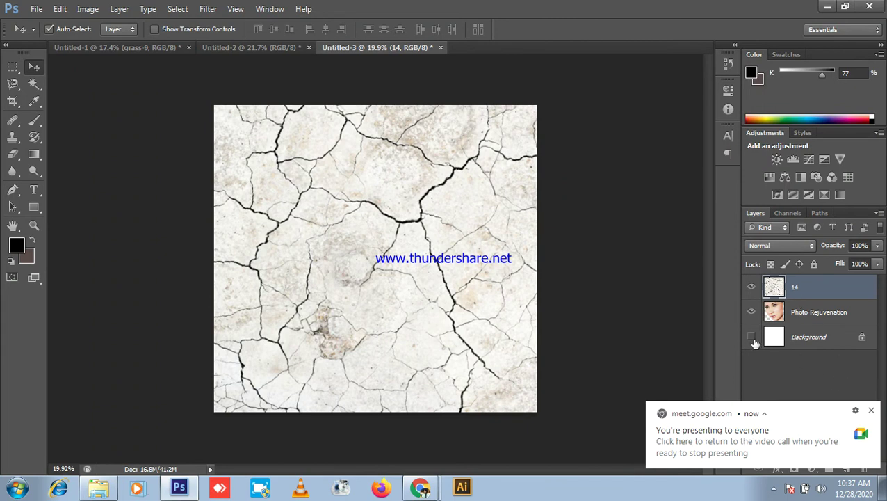
# - Toggle the visibility of layer 14 off and on to compare the crack texture with the face beneath
pyautogui.click(752, 287)
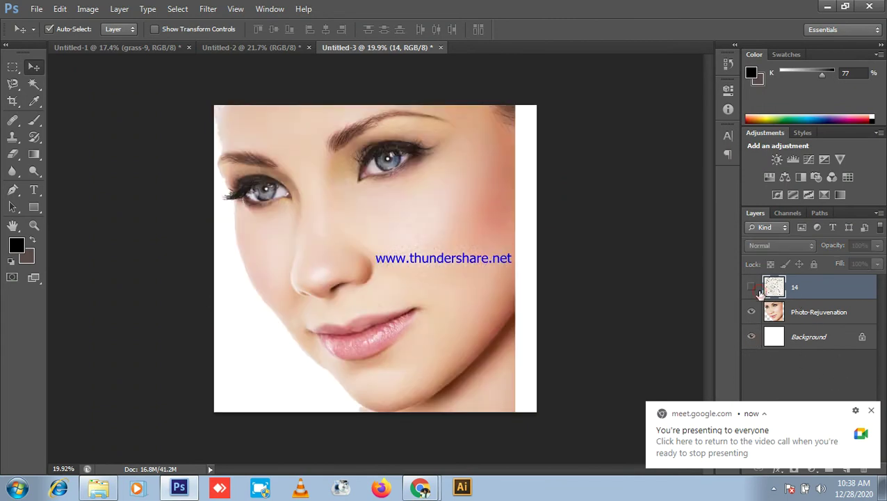
pyautogui.click(757, 290)
pyautogui.click(752, 289)
pyautogui.click(752, 287)
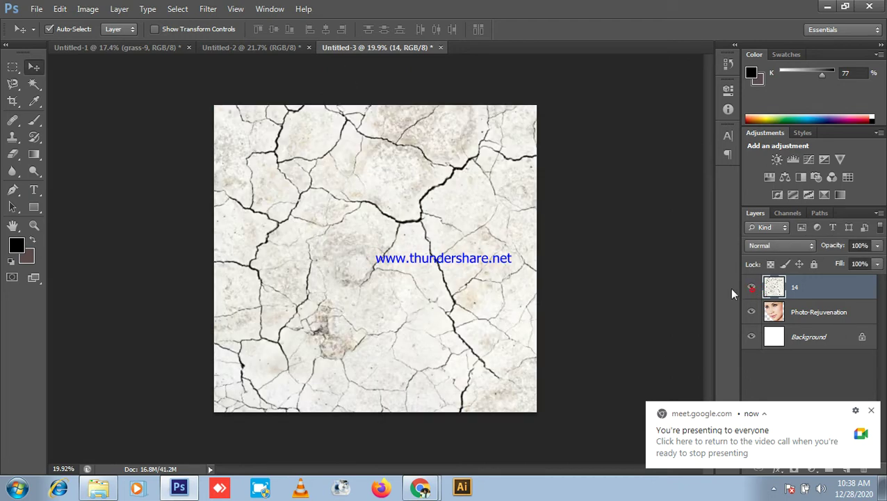
# - Look at the Google Meet call in Chrome again and switch back to Photoshop
pyautogui.click(828, 6)
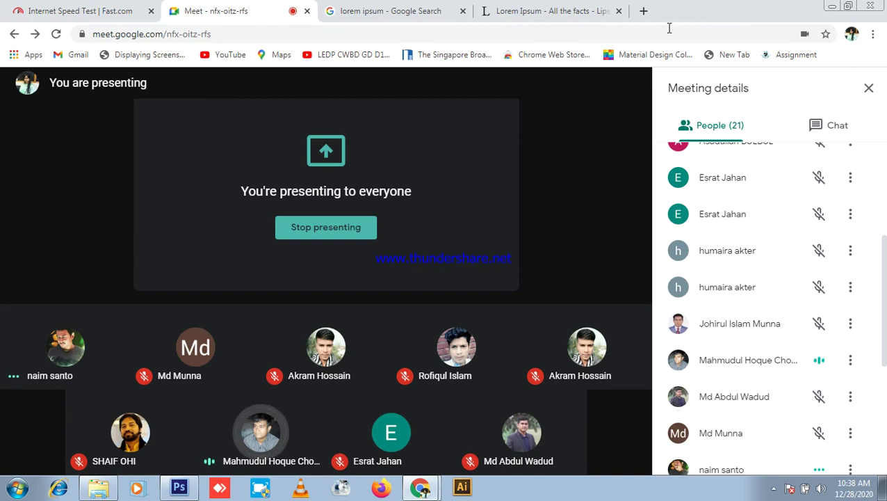
pyautogui.click(179, 490)
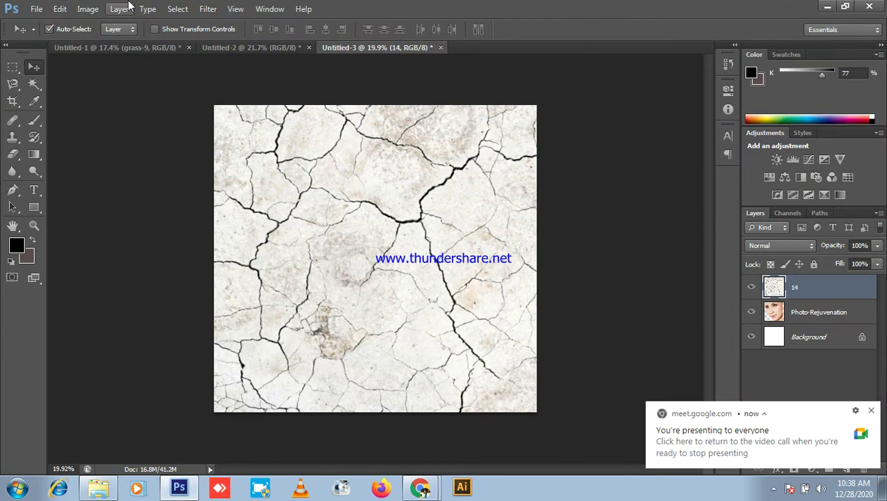
pyautogui.click(98, 10)
pyautogui.moveTo(172, 44)
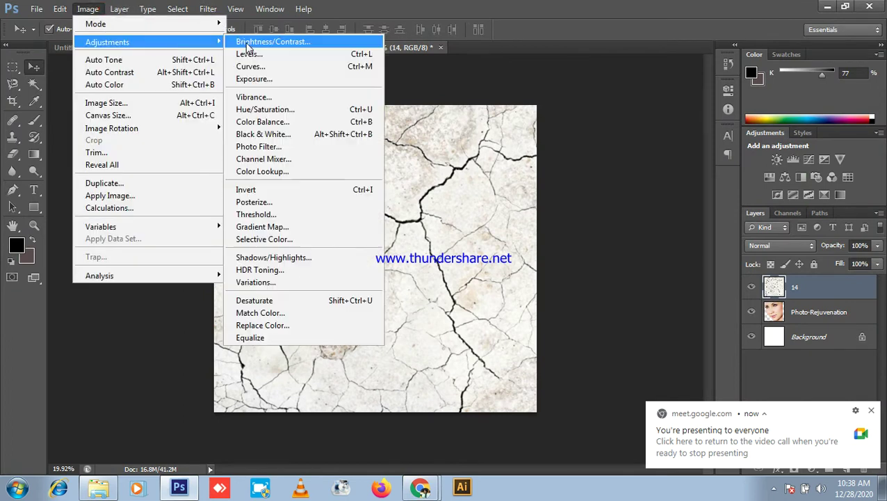
pyautogui.click(615, 53)
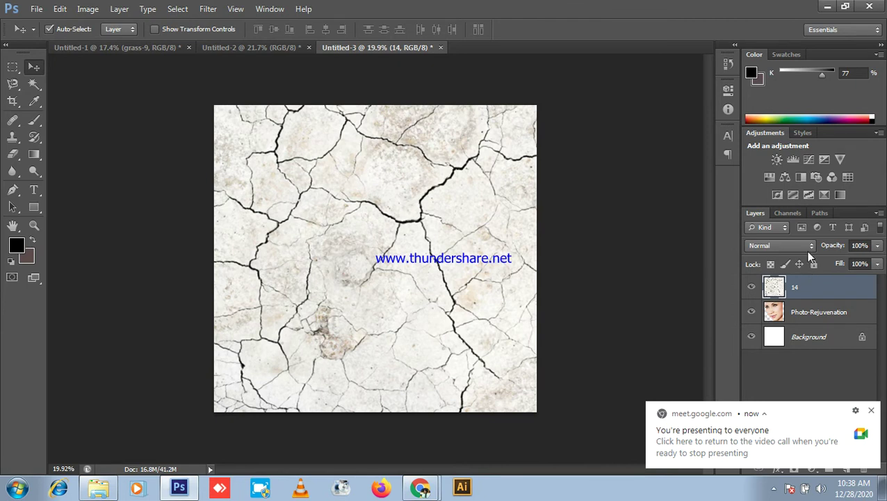
# - Blend layer 14 over the woman's face in Multiply mode, keep that layer selected, and dismiss the Meet notification
pyautogui.click(781, 247)
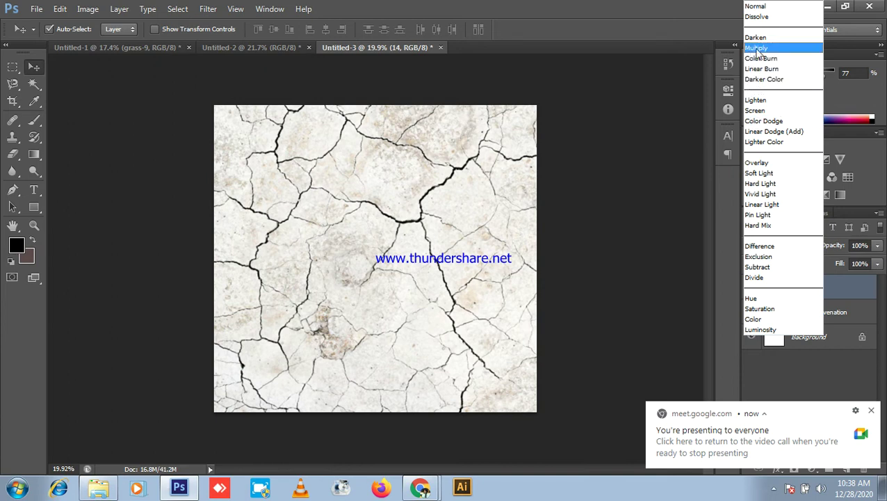
pyautogui.click(756, 47)
pyautogui.click(646, 183)
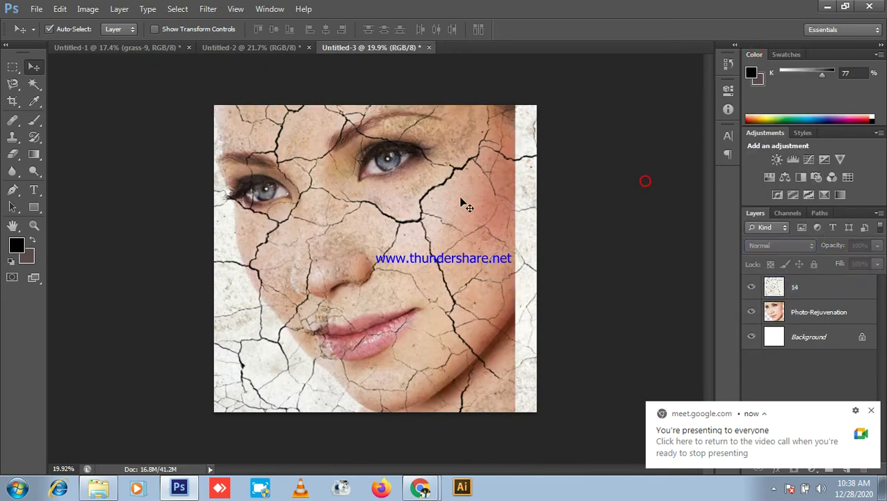
pyautogui.scroll(5, 452, 199)
pyautogui.scroll(-3, 464, 314)
pyautogui.click(801, 287)
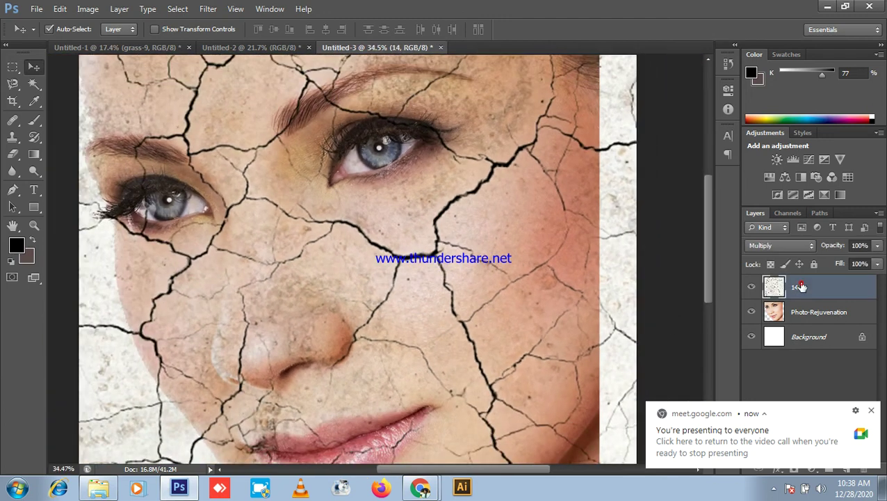
pyautogui.click(872, 410)
pyautogui.scroll(-1, 361, 228)
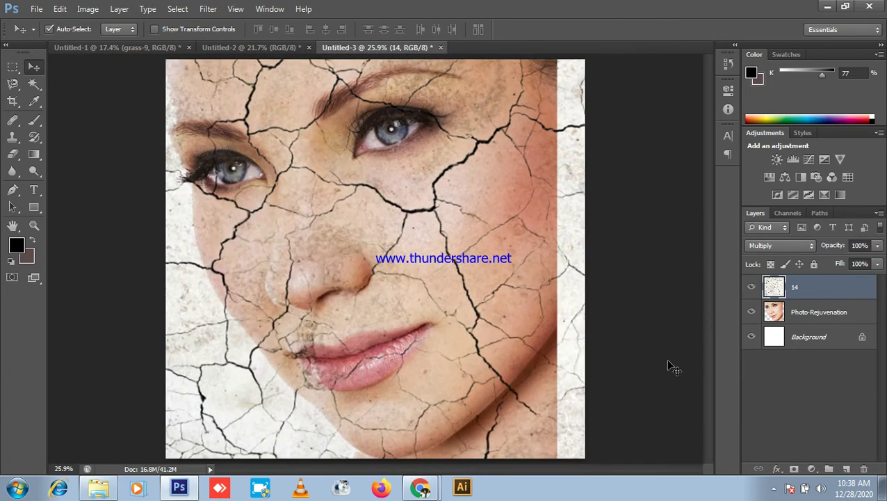
# - Add a layer mask to layer 14, pick the Brush tool at size 800, and undo the mask
pyautogui.click(793, 469)
pyautogui.click(29, 125)
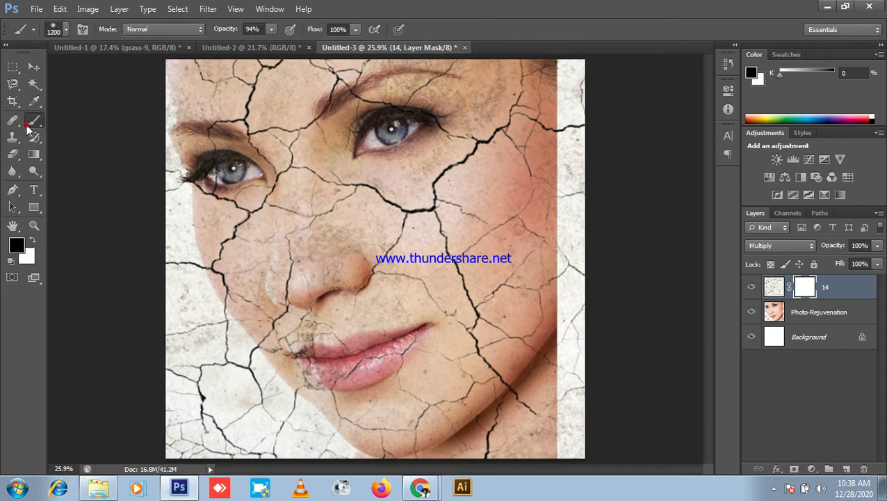
pyautogui.scroll(-1, 164, 171)
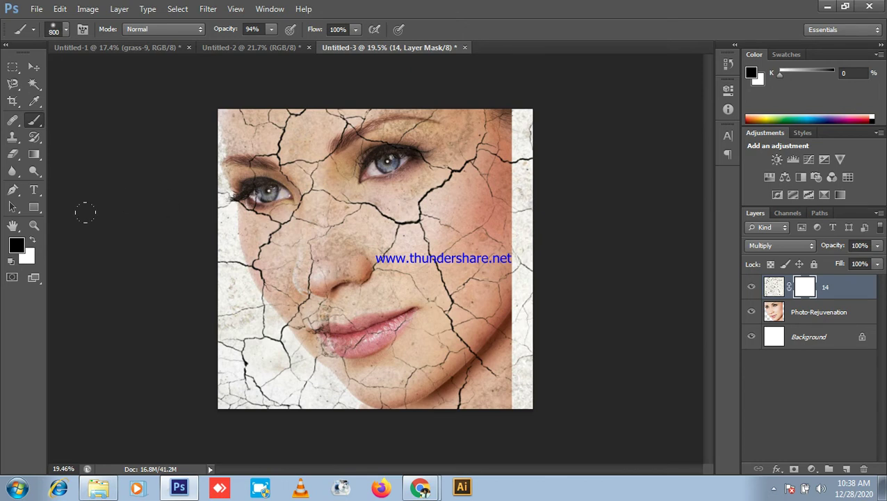
pyautogui.hotkey('ctrl', 'z')
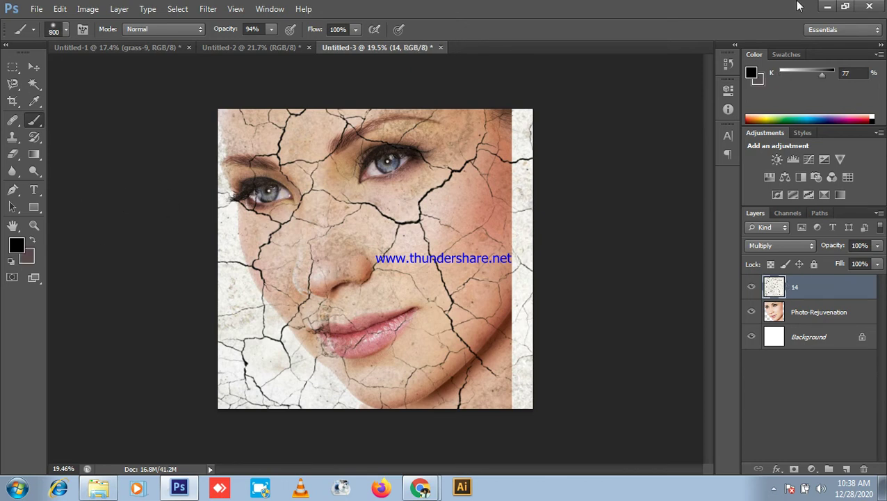
# - Check the Google Meet call in Chrome twice, picking the Move tool in Photoshop between the visits
pyautogui.click(826, 7)
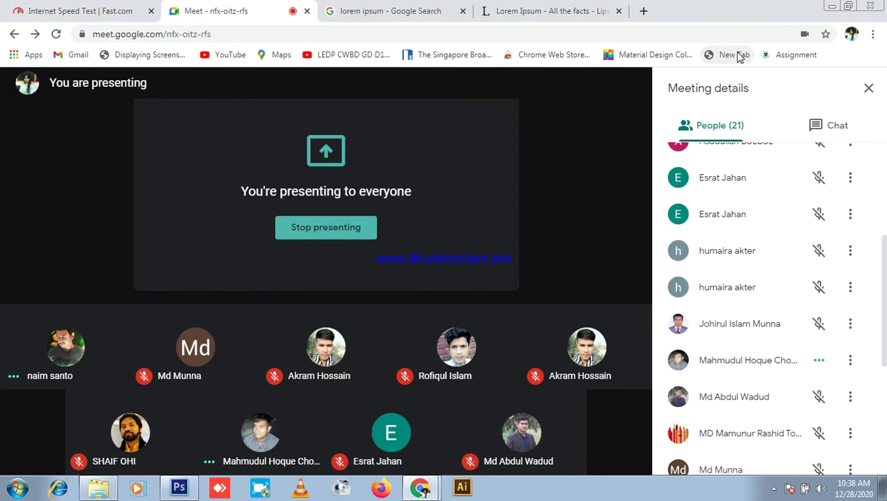
pyautogui.click(179, 487)
pyautogui.hotkey('ctrl', '+')
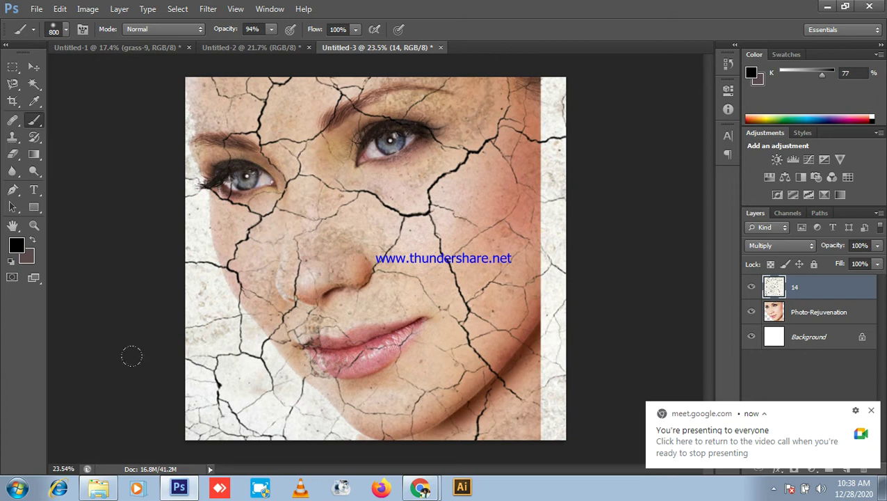
pyautogui.click(34, 66)
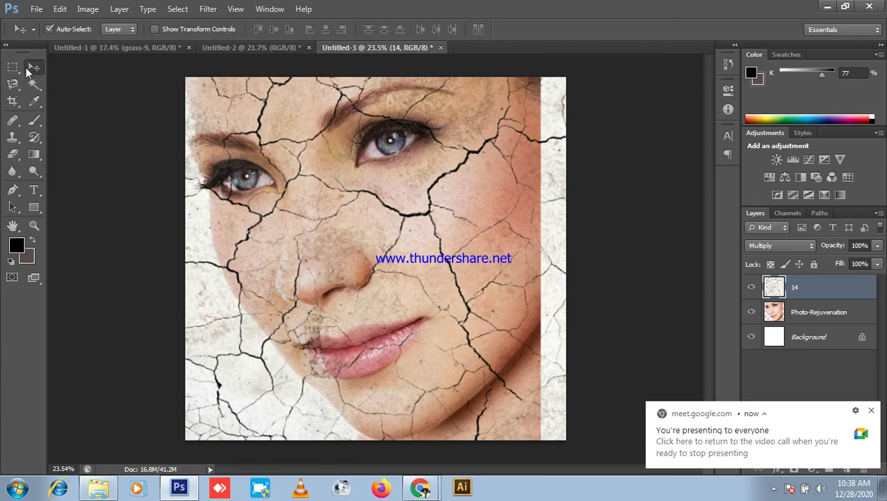
pyautogui.click(828, 6)
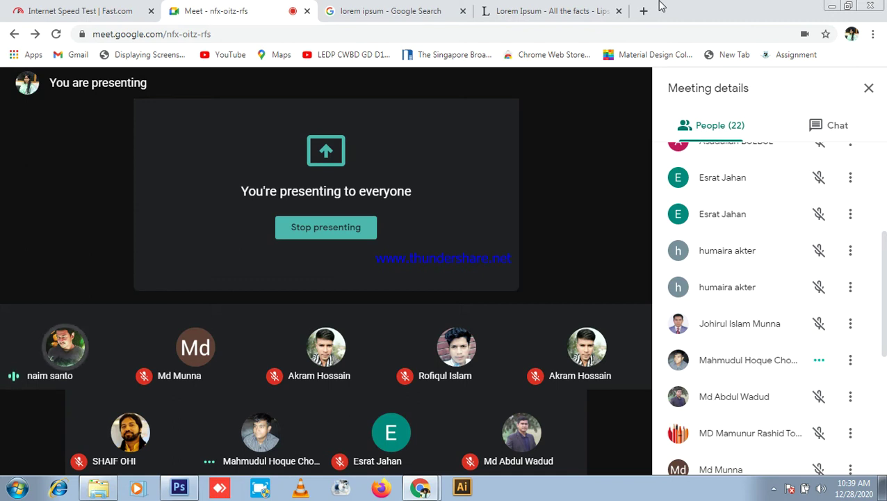
pyautogui.moveTo(169, 430)
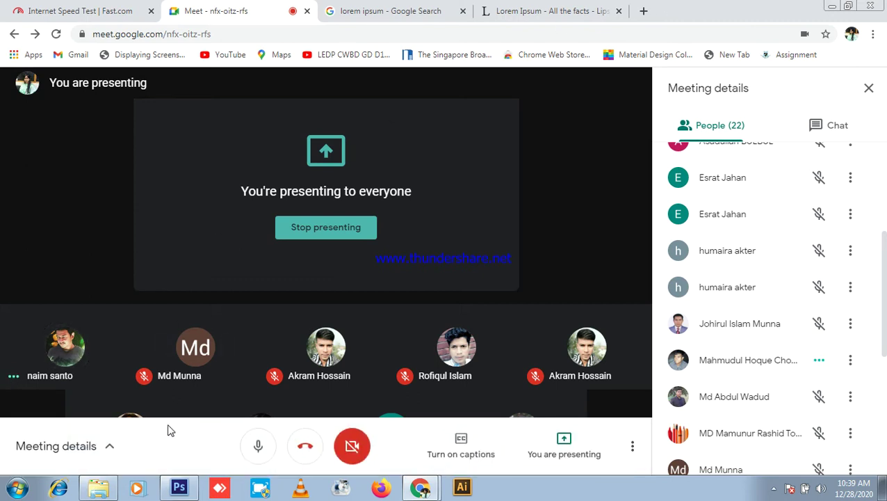
pyautogui.click(170, 485)
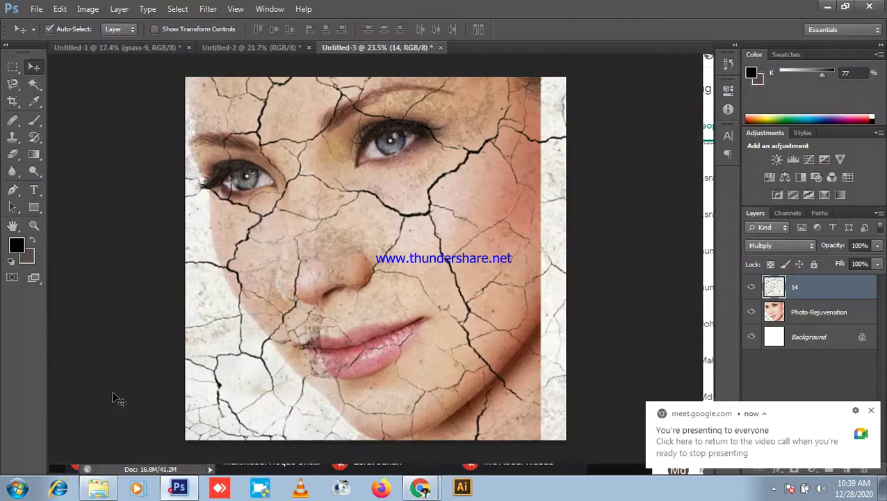
# - Paint black Brush strokes across the face on unmasked layer 14, undo them all, and dismiss the Meet notification
pyautogui.click(34, 120)
pyautogui.moveTo(272, 221)
pyautogui.mouseDown()
pyautogui.moveTo(268, 214)
pyautogui.moveTo(450, 248)
pyautogui.mouseUp()
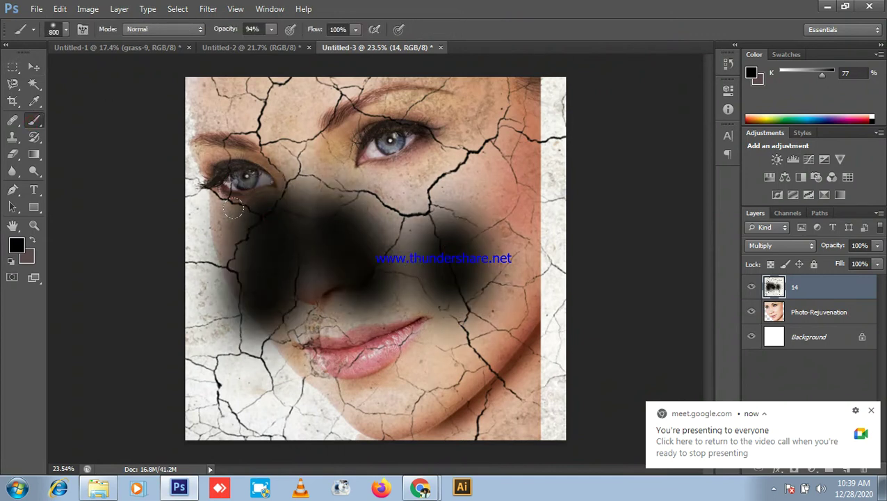
pyautogui.hotkey('ctrl', 'alt', 'z')
pyautogui.hotkey('ctrl', 'alt', 'z')
pyautogui.hotkey('ctrl', 'alt', 'z')
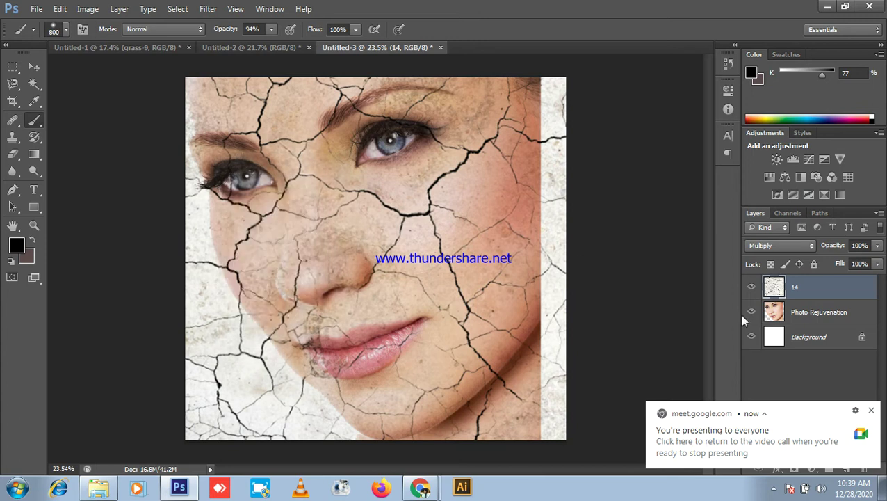
pyautogui.click(872, 411)
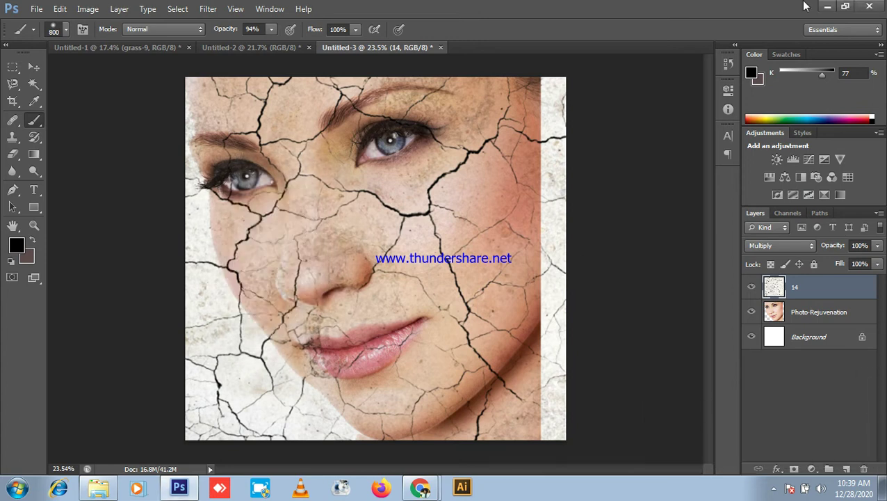
# - View the Google Meet participants in Chrome, return to Photoshop, and dismiss the presenting notification
pyautogui.click(828, 6)
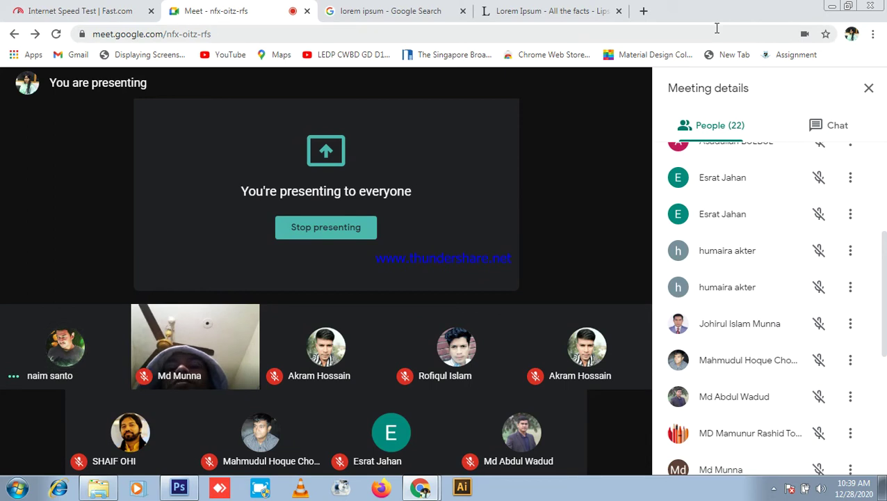
pyautogui.moveTo(601, 104)
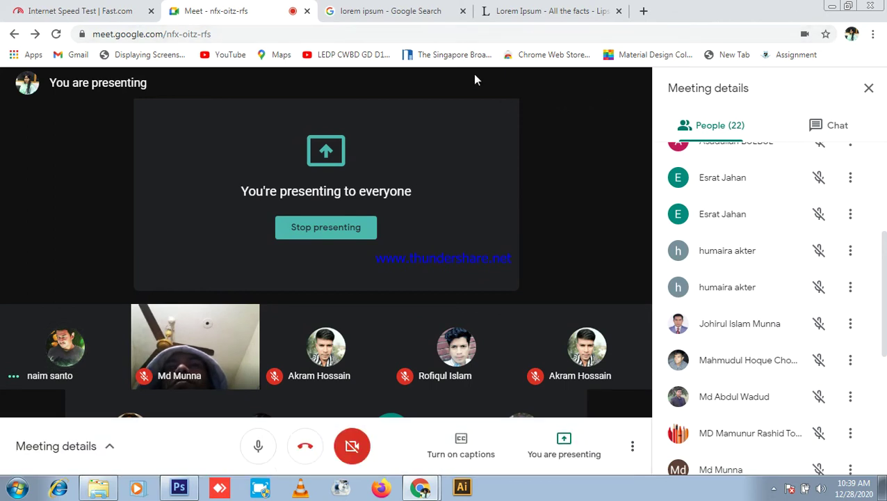
pyautogui.click(181, 487)
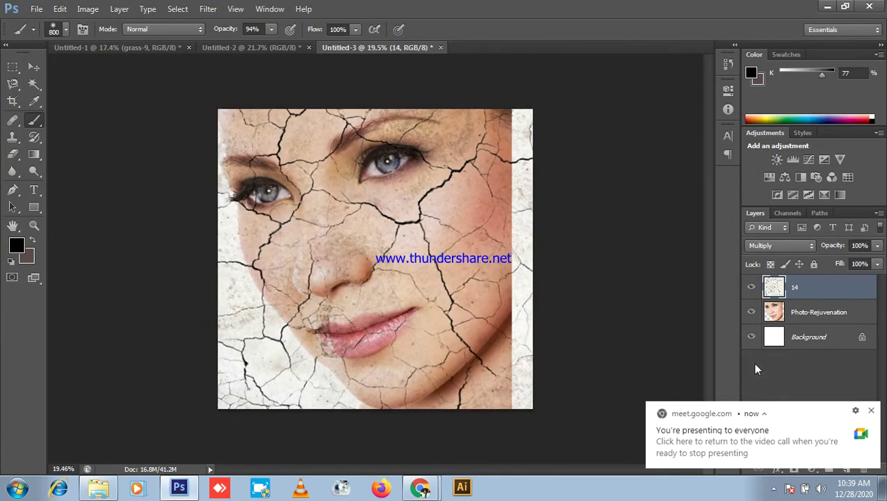
pyautogui.click(870, 413)
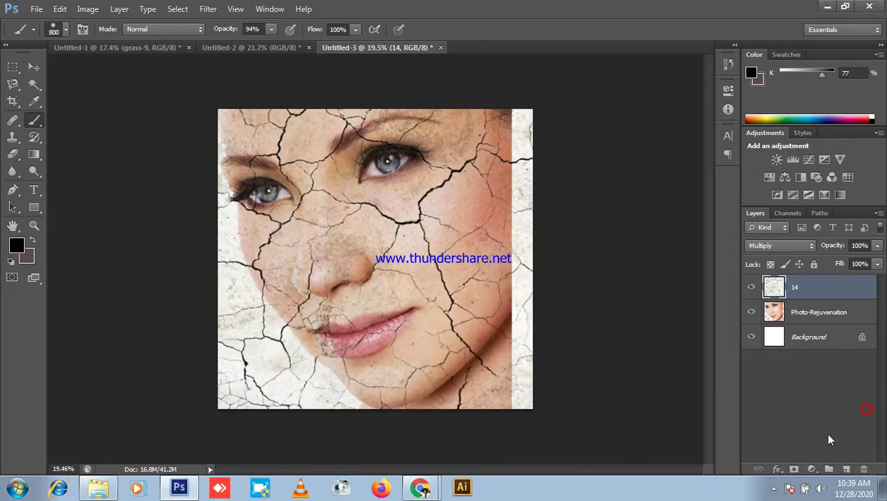
# - Add a layer mask to layer 14 and paint it black at brush size 800 over the nose, mouth, chin and outer cheek
pyautogui.click(793, 468)
pyautogui.moveTo(232, 200)
pyautogui.mouseDown()
pyautogui.moveTo(239, 281)
pyautogui.moveTo(226, 206)
pyautogui.moveTo(198, 189)
pyautogui.moveTo(204, 224)
pyautogui.moveTo(226, 230)
pyautogui.moveTo(245, 211)
pyautogui.moveTo(300, 240)
pyautogui.moveTo(315, 238)
pyautogui.moveTo(331, 372)
pyautogui.moveTo(323, 355)
pyautogui.moveTo(231, 307)
pyautogui.moveTo(183, 298)
pyautogui.moveTo(221, 355)
pyautogui.moveTo(186, 333)
pyautogui.moveTo(297, 370)
pyautogui.mouseUp()
pyautogui.moveTo(379, 373)
pyautogui.mouseDown()
pyautogui.moveTo(383, 354)
pyautogui.moveTo(460, 419)
pyautogui.moveTo(350, 279)
pyautogui.moveTo(353, 253)
pyautogui.moveTo(389, 321)
pyautogui.mouseUp()
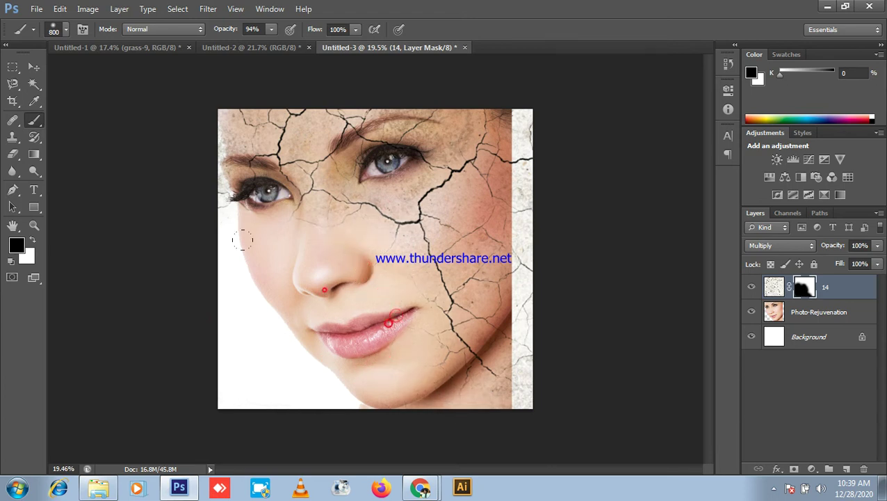
pyautogui.moveTo(215, 75)
pyautogui.mouseDown()
pyautogui.moveTo(243, 105)
pyautogui.moveTo(174, 85)
pyautogui.moveTo(195, 87)
pyautogui.moveTo(224, 119)
pyautogui.moveTo(199, 170)
pyautogui.moveTo(211, 240)
pyautogui.mouseUp()
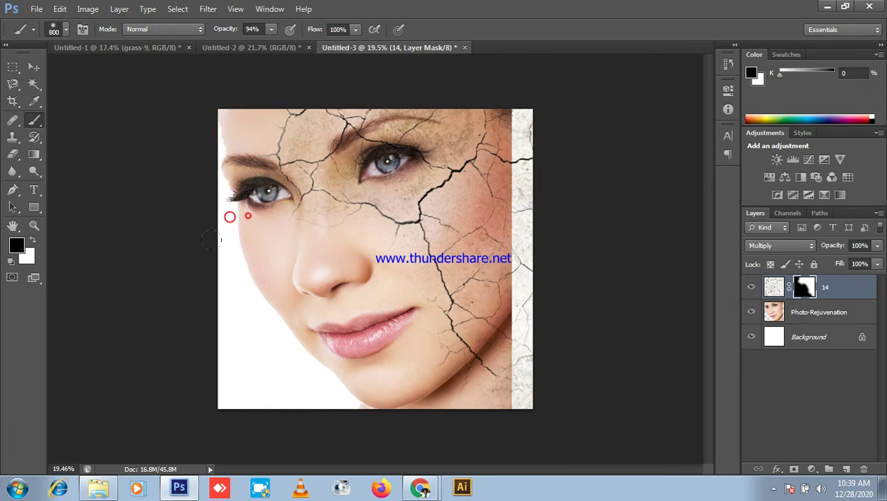
# - Reduce the brush to 400 and mask out the cracks around both eyes, the eyebrows and the forehead
pyautogui.scroll(3, 211, 239)
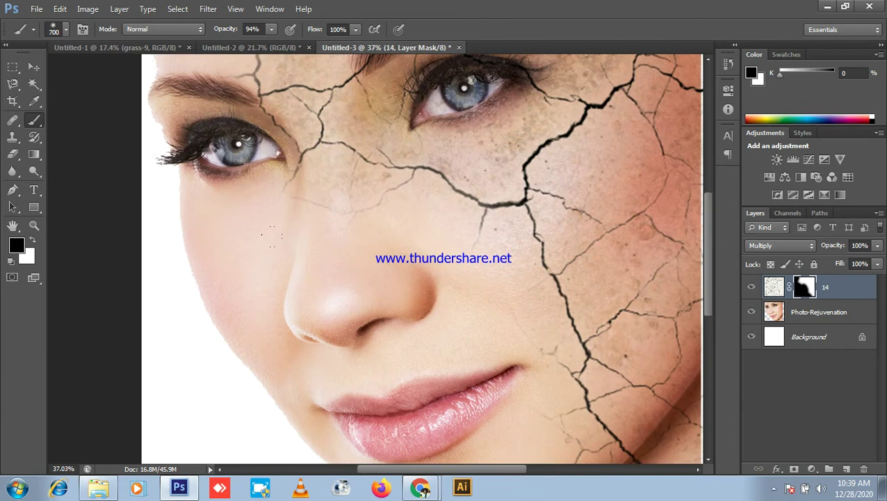
pyautogui.moveTo(334, 187)
pyautogui.mouseDown()
pyautogui.moveTo(216, 178)
pyautogui.moveTo(265, 167)
pyautogui.moveTo(237, 123)
pyautogui.moveTo(254, 139)
pyautogui.mouseUp()
pyautogui.press('[')
pyautogui.moveTo(244, 134); pyautogui.dragTo(236, 231)
pyautogui.moveTo(137, 153)
pyautogui.mouseDown()
pyautogui.moveTo(166, 181)
pyautogui.moveTo(215, 124)
pyautogui.mouseUp()
pyautogui.moveTo(505, 134)
pyautogui.mouseDown()
pyautogui.moveTo(520, 162)
pyautogui.moveTo(546, 154)
pyautogui.moveTo(524, 180)
pyautogui.moveTo(529, 205)
pyautogui.moveTo(537, 188)
pyautogui.mouseUp()
pyautogui.moveTo(478, 220); pyautogui.dragTo(496, 225)
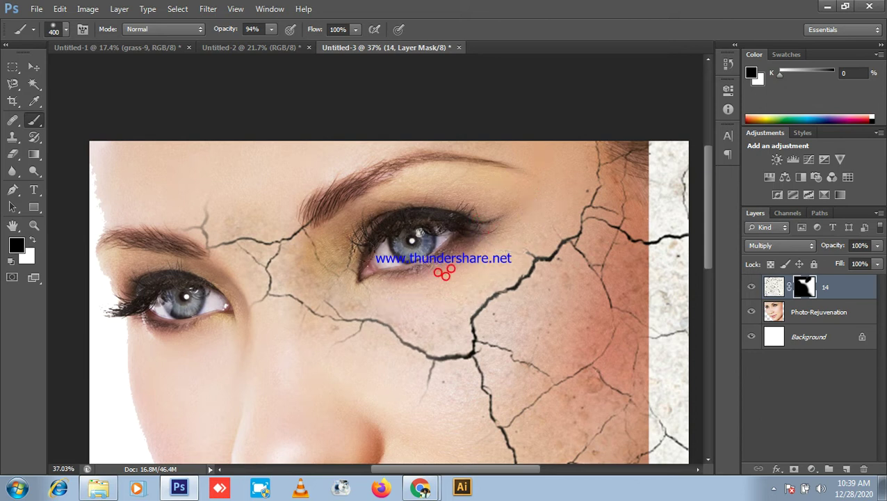
pyautogui.moveTo(440, 199)
pyautogui.mouseDown()
pyautogui.moveTo(331, 232)
pyautogui.moveTo(298, 223)
pyautogui.mouseUp()
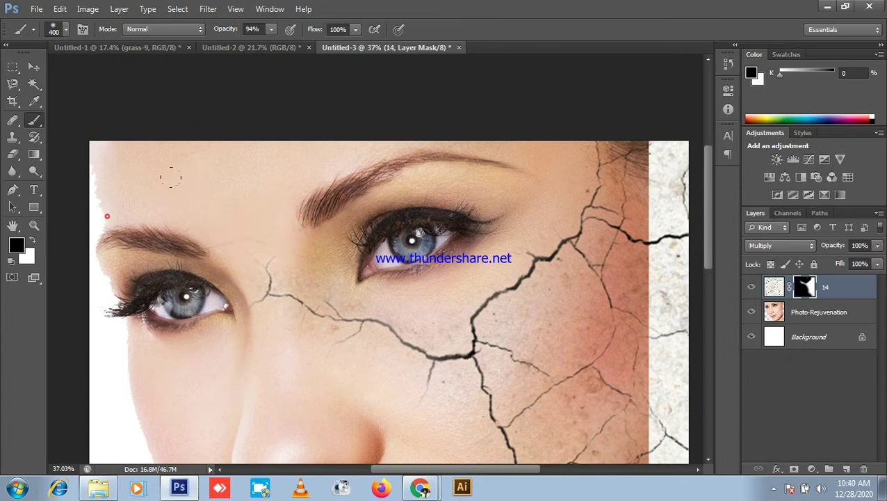
# - Mask out the texture along the blank strip beside the photo, the neck and the outer edge of the cracked cheek
pyautogui.moveTo(557, 272); pyautogui.dragTo(331, 270)
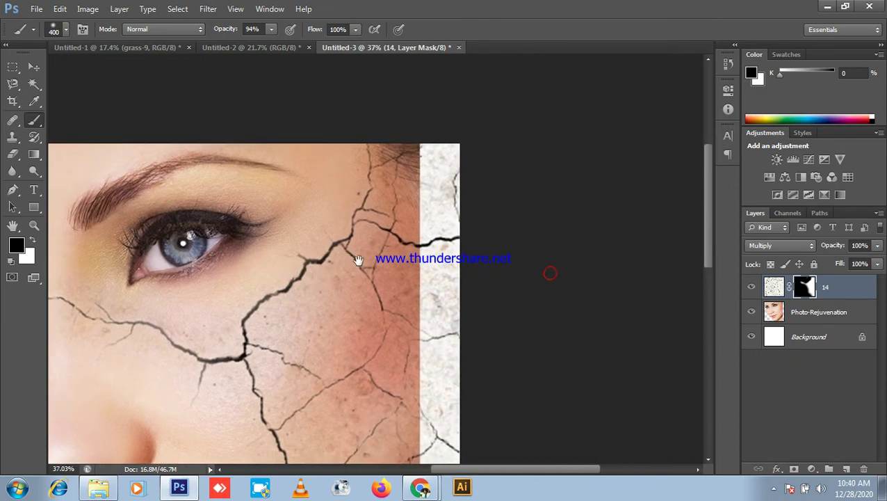
pyautogui.moveTo(416, 132)
pyautogui.mouseDown()
pyautogui.moveTo(437, 289)
pyautogui.moveTo(444, 356)
pyautogui.mouseUp()
pyautogui.scroll(-3, 446, 352)
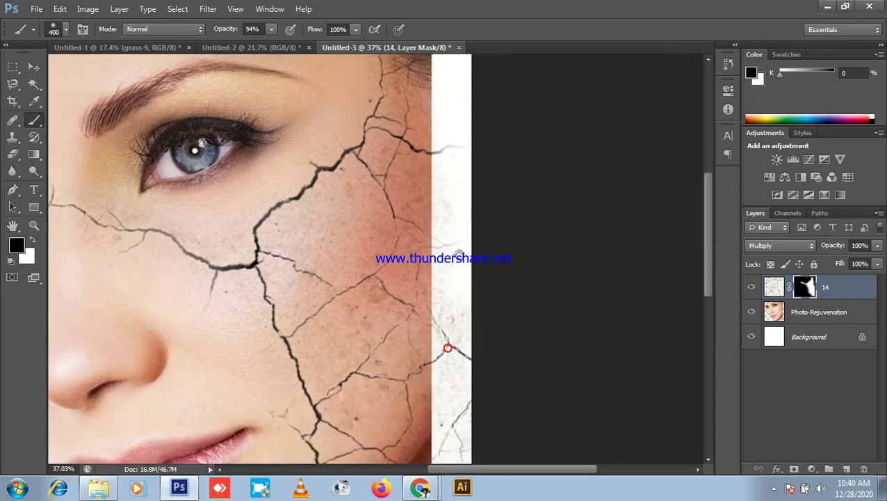
pyautogui.moveTo(459, 139)
pyautogui.mouseDown()
pyautogui.moveTo(452, 417)
pyautogui.moveTo(433, 337)
pyautogui.mouseUp()
pyautogui.scroll(-4, 433, 338)
pyautogui.moveTo(449, 179)
pyautogui.mouseDown()
pyautogui.moveTo(418, 315)
pyautogui.moveTo(420, 445)
pyautogui.mouseUp()
pyautogui.moveTo(420, 349); pyautogui.dragTo(457, 211)
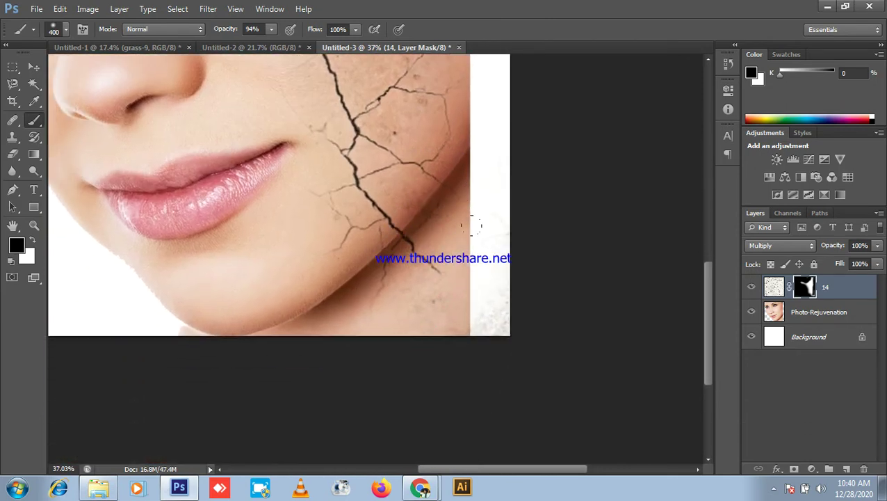
pyautogui.moveTo(481, 293)
pyautogui.mouseDown()
pyautogui.moveTo(355, 262)
pyautogui.moveTo(310, 189)
pyautogui.mouseUp()
pyautogui.moveTo(337, 218)
pyautogui.mouseDown()
pyautogui.moveTo(467, 195)
pyautogui.moveTo(414, 381)
pyautogui.moveTo(399, 77)
pyautogui.mouseUp()
pyautogui.moveTo(440, 179); pyautogui.dragTo(431, 343)
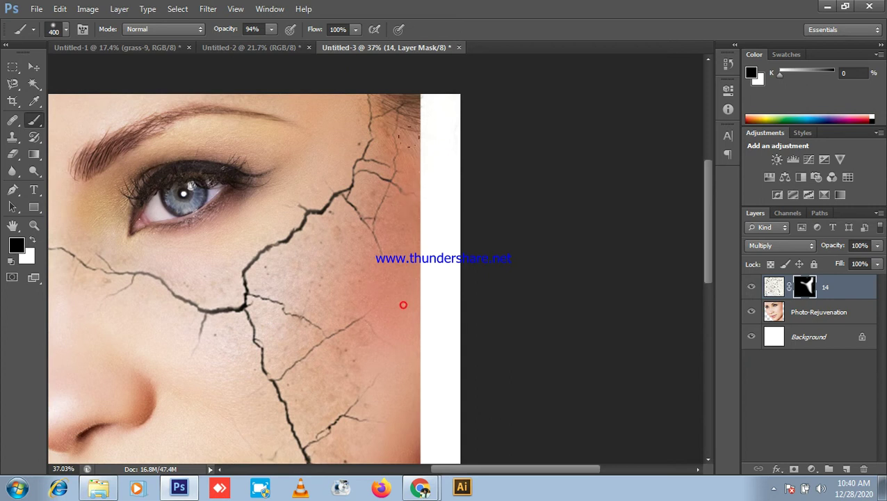
# - Mask out the thin side cracks at the temple and upper cheek with brush sizes 100 and 150
pyautogui.scroll(4, 396, 91)
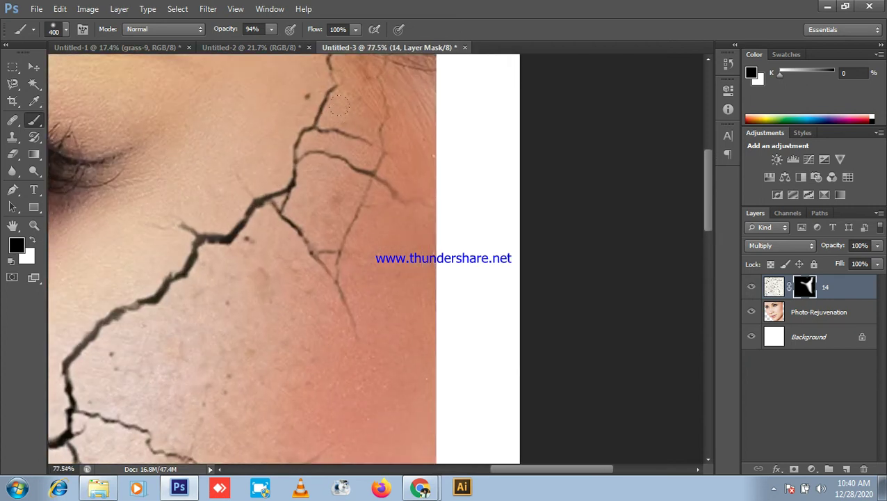
pyautogui.moveTo(391, 119); pyautogui.dragTo(352, 210)
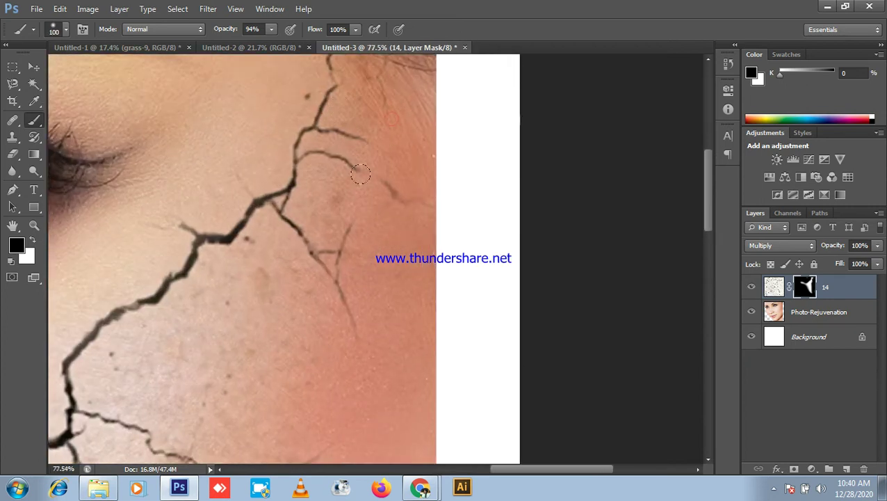
pyautogui.moveTo(388, 103)
pyautogui.mouseDown()
pyautogui.moveTo(347, 164)
pyautogui.moveTo(333, 132)
pyautogui.moveTo(316, 278)
pyautogui.mouseUp()
pyautogui.moveTo(351, 244)
pyautogui.mouseDown()
pyautogui.moveTo(316, 311)
pyautogui.moveTo(286, 209)
pyautogui.moveTo(153, 306)
pyautogui.moveTo(202, 355)
pyautogui.moveTo(78, 370)
pyautogui.moveTo(149, 388)
pyautogui.moveTo(293, 343)
pyautogui.moveTo(331, 174)
pyautogui.mouseUp()
pyautogui.moveTo(320, 376)
pyautogui.mouseDown()
pyautogui.moveTo(209, 262)
pyautogui.moveTo(306, 341)
pyautogui.mouseUp()
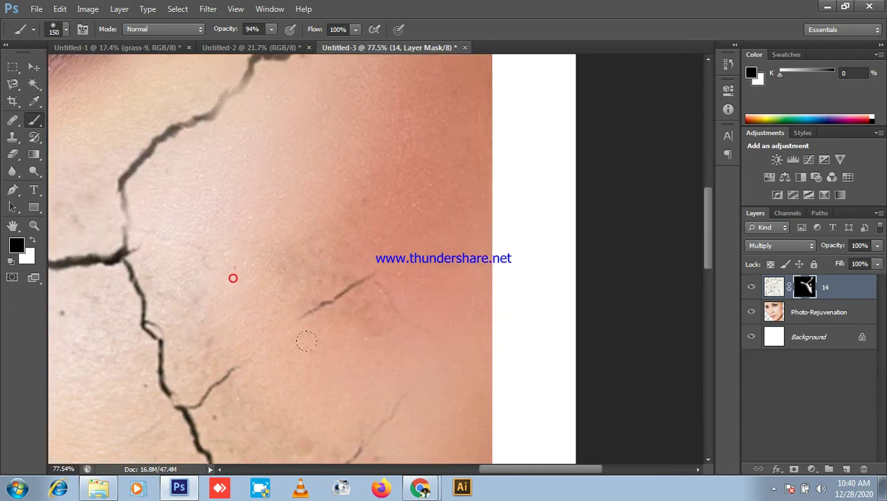
# - Mask out the remaining branch cracks on the mid cheek at brush size 150, keeping the main crack
pyautogui.moveTo(234, 267); pyautogui.dragTo(248, 291)
pyautogui.moveTo(192, 301)
pyautogui.mouseDown()
pyautogui.moveTo(270, 384)
pyautogui.moveTo(289, 263)
pyautogui.mouseUp()
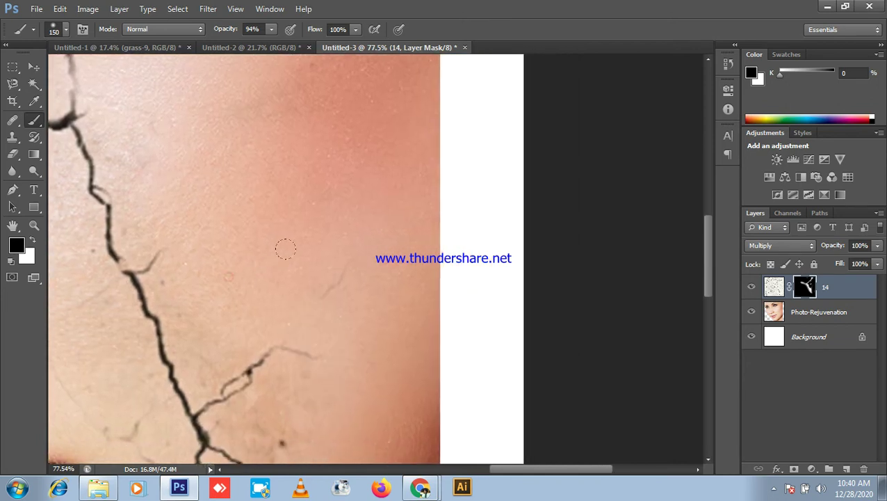
pyautogui.moveTo(248, 367); pyautogui.dragTo(299, 375)
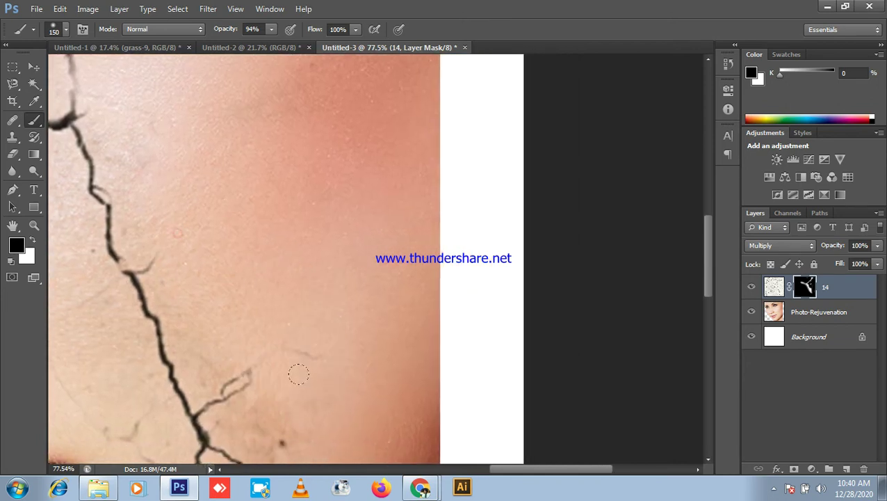
pyautogui.moveTo(239, 381)
pyautogui.mouseDown()
pyautogui.moveTo(222, 376)
pyautogui.moveTo(217, 362)
pyautogui.moveTo(204, 370)
pyautogui.mouseUp()
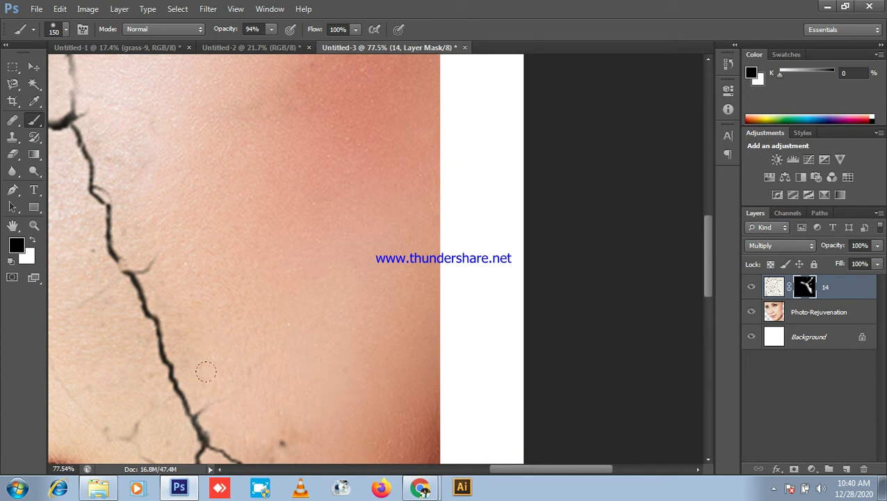
pyautogui.moveTo(256, 363)
pyautogui.mouseDown()
pyautogui.moveTo(240, 212)
pyautogui.moveTo(221, 226)
pyautogui.mouseUp()
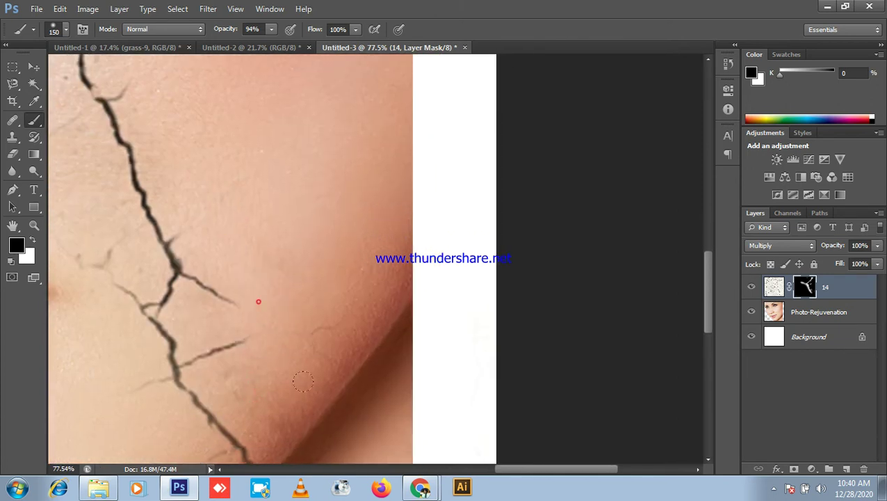
# - Mask out the small cracks and texture beside the main crack between the mouth corner and the jaw
pyautogui.moveTo(212, 245)
pyautogui.mouseDown()
pyautogui.moveTo(210, 301)
pyautogui.moveTo(277, 214)
pyautogui.moveTo(360, 283)
pyautogui.moveTo(333, 369)
pyautogui.moveTo(214, 202)
pyautogui.mouseUp()
pyautogui.moveTo(214, 139); pyautogui.dragTo(248, 252)
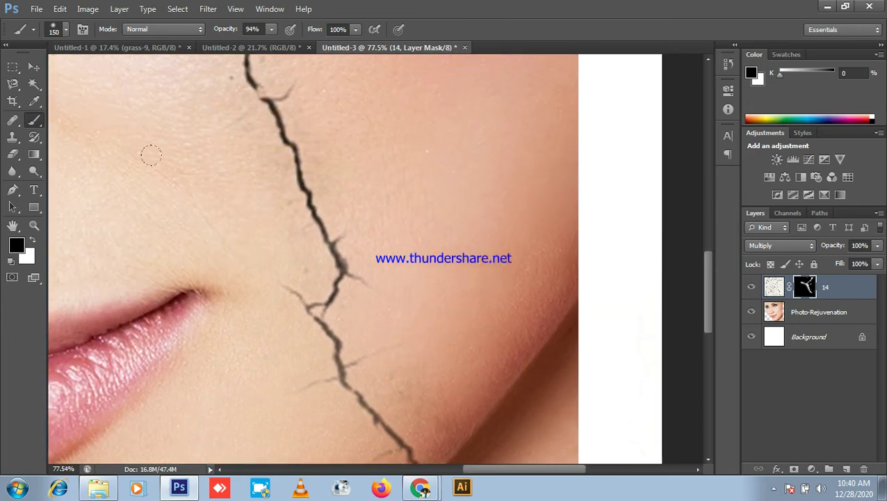
pyautogui.moveTo(293, 418); pyautogui.dragTo(286, 264)
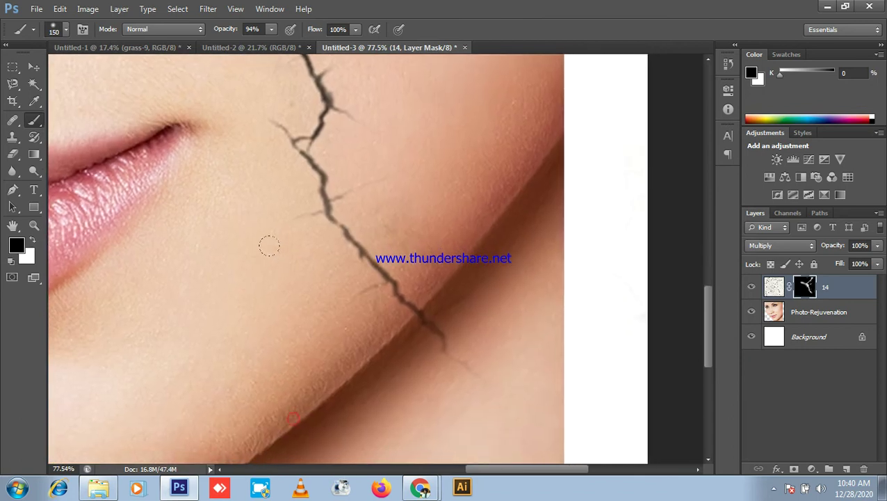
pyautogui.scroll(-5, 373, 427)
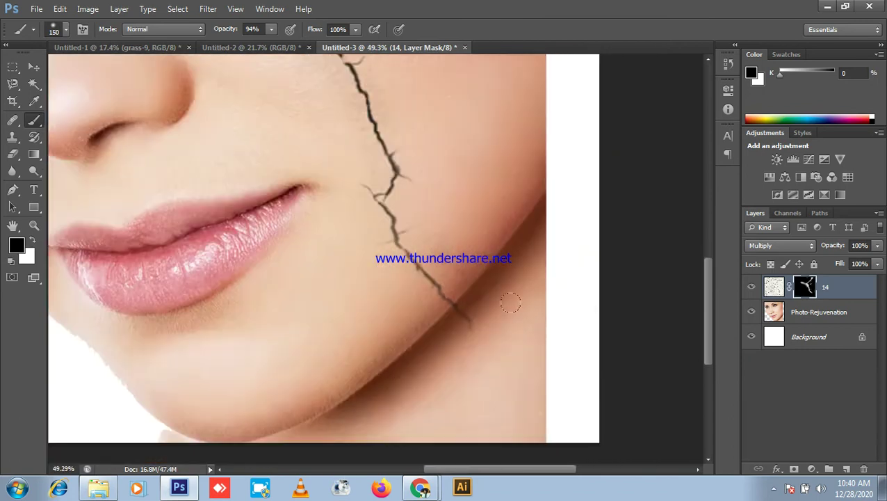
pyautogui.click(526, 239)
# - Clean leftover texture from the mask along the photo's outer cheek edge and the hairline
pyautogui.scroll(6, 528, 188)
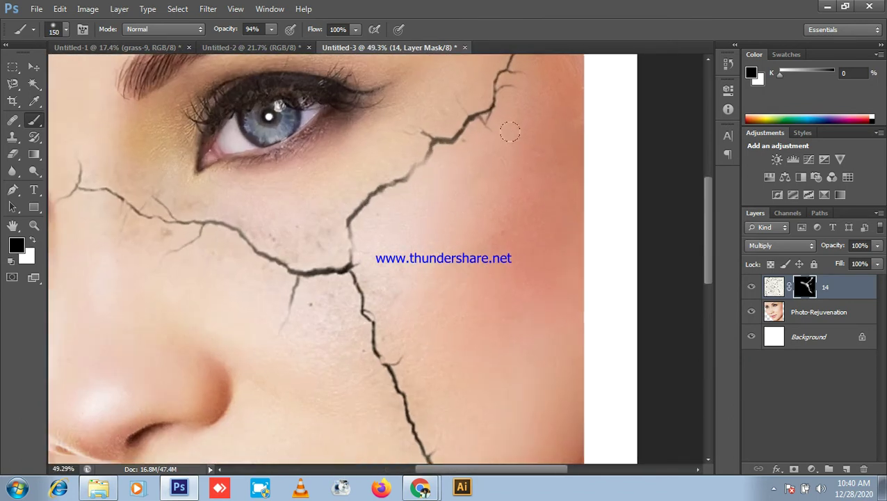
pyautogui.moveTo(538, 140); pyautogui.dragTo(503, 370)
pyautogui.moveTo(568, 180); pyautogui.dragTo(505, 417)
pyautogui.moveTo(501, 317); pyautogui.dragTo(486, 151)
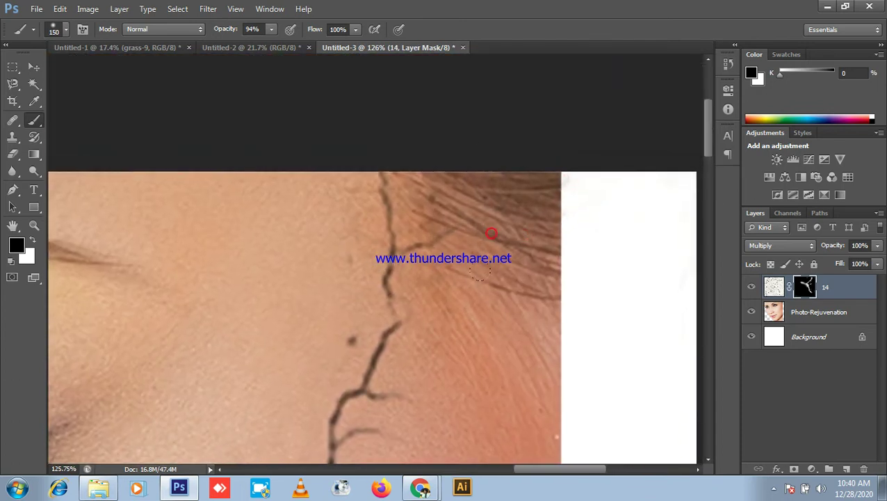
pyautogui.scroll(-2, 480, 273)
pyautogui.scroll(-6, 475, 392)
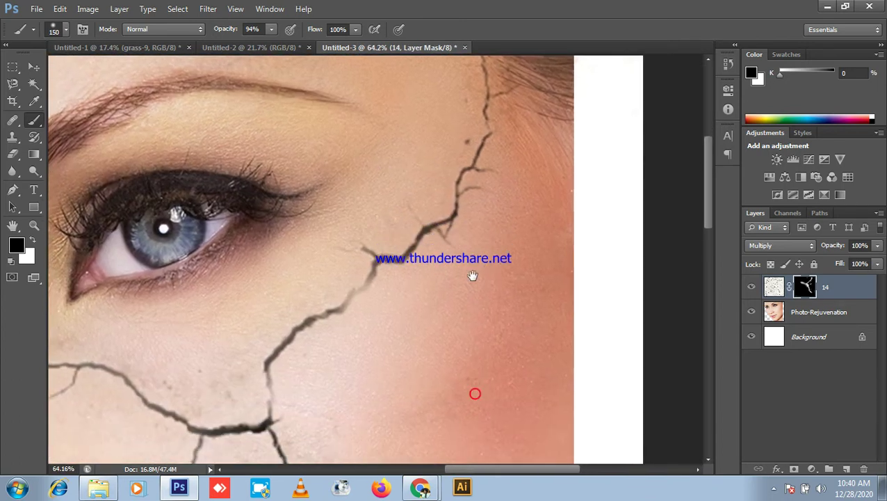
# - Check the Google Meet call in Chrome and return to Photoshop
pyautogui.click(828, 6)
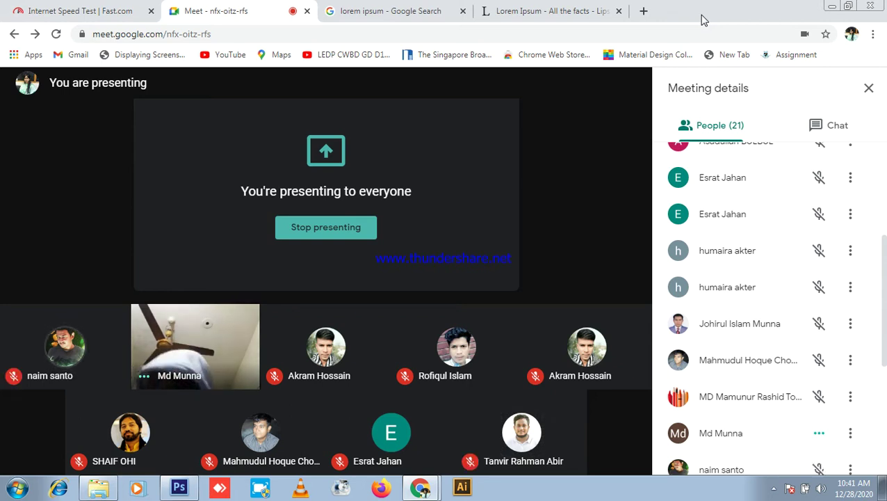
pyautogui.click(179, 487)
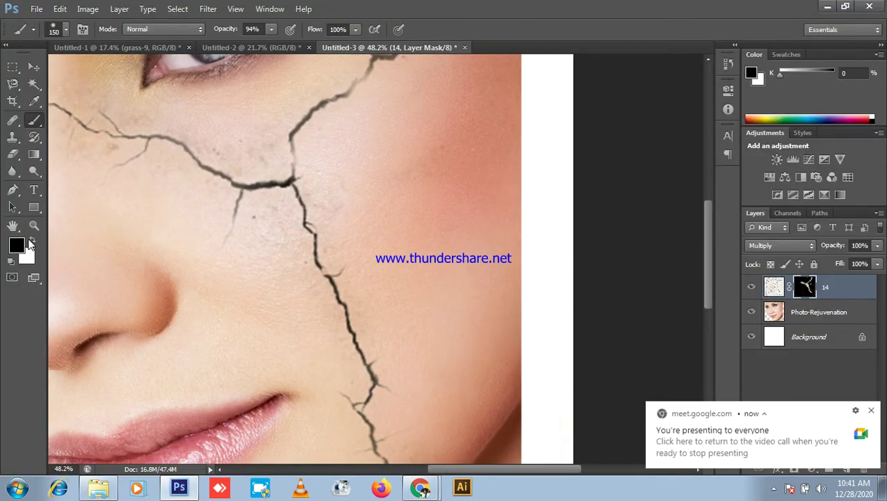
# - Paint white on layer 14's mask at brush sizes 70 and 45 to restore the main crack under the eye and its inner branch
pyautogui.click(30, 241)
pyautogui.scroll(-2, 167, 165)
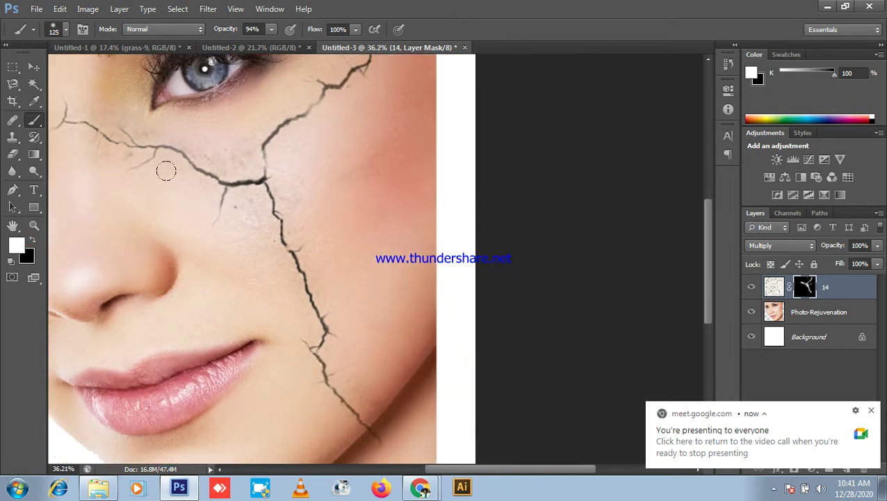
pyautogui.scroll(6, 178, 170)
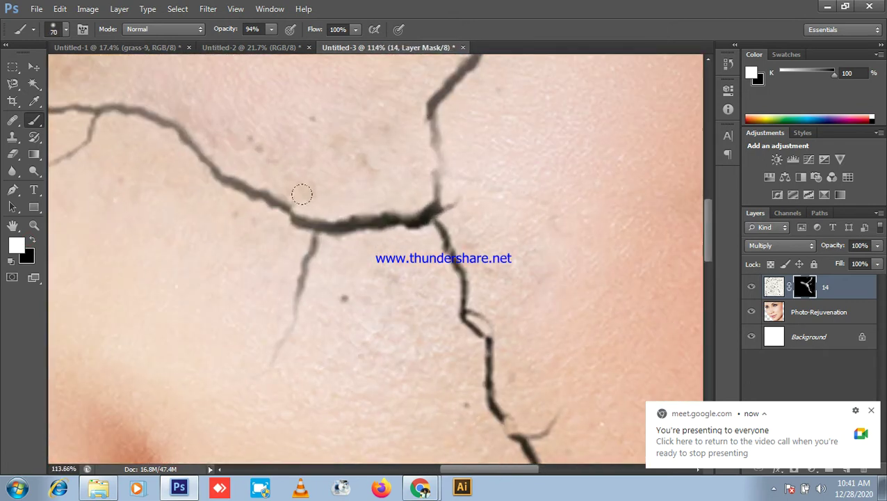
pyautogui.moveTo(420, 217)
pyautogui.mouseDown()
pyautogui.moveTo(318, 219)
pyautogui.moveTo(212, 181)
pyautogui.moveTo(178, 139)
pyautogui.moveTo(129, 109)
pyautogui.moveTo(98, 107)
pyautogui.moveTo(82, 121)
pyautogui.mouseUp()
pyautogui.scroll(-2, 136, 146)
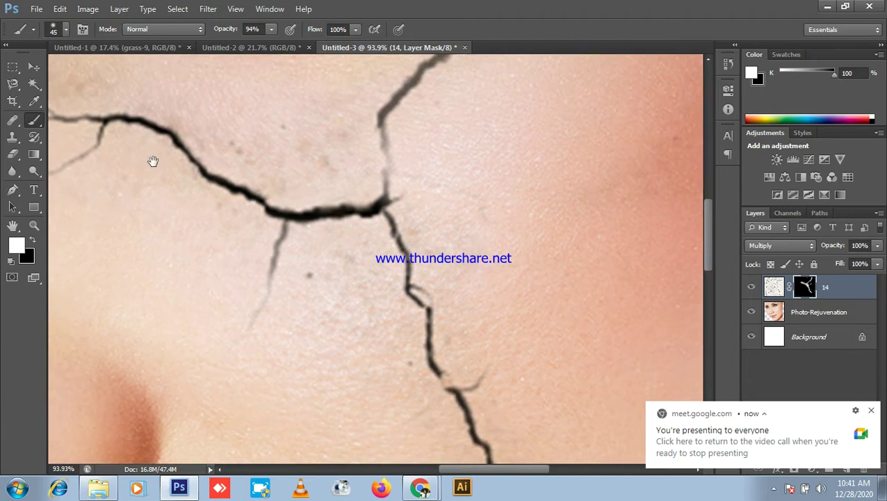
pyautogui.hscroll(-5, 143, 159)
pyautogui.moveTo(306, 179)
pyautogui.mouseDown()
pyautogui.moveTo(241, 177)
pyautogui.moveTo(181, 155)
pyautogui.mouseUp()
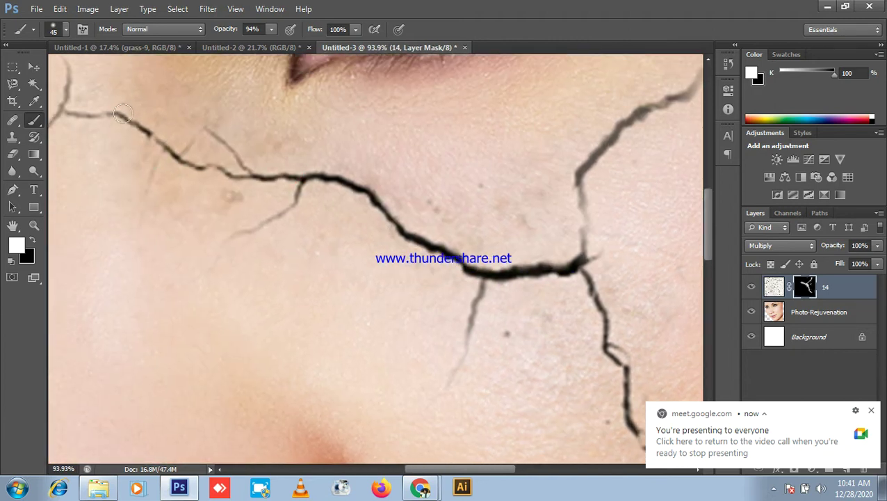
pyautogui.moveTo(84, 110); pyautogui.dragTo(63, 111)
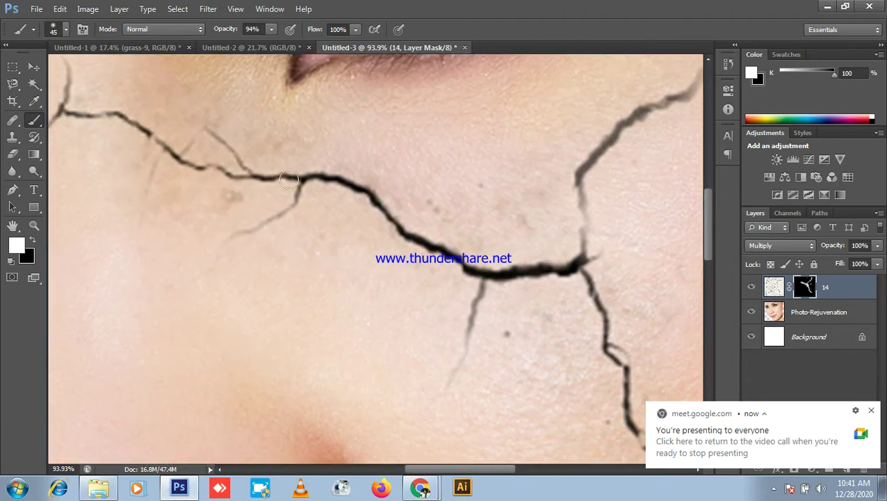
pyautogui.moveTo(294, 182)
pyautogui.mouseDown()
pyautogui.moveTo(268, 217)
pyautogui.moveTo(221, 236)
pyautogui.moveTo(289, 198)
pyautogui.mouseUp()
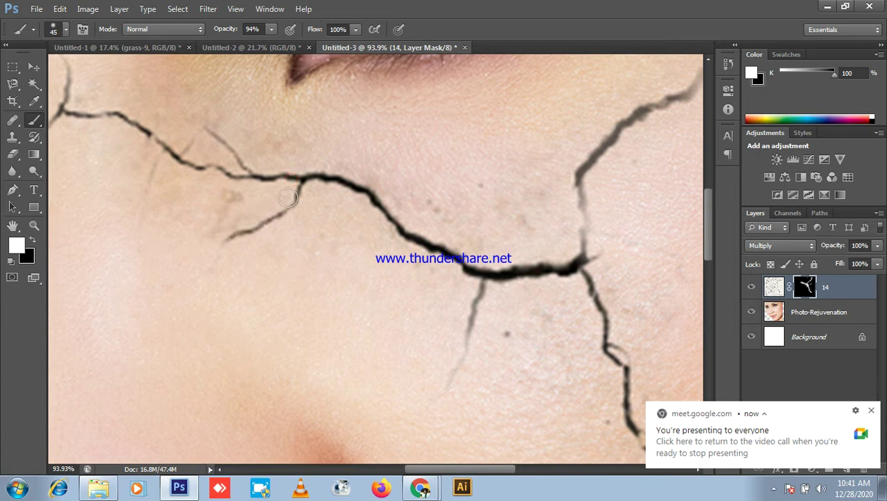
# - Restore the short downward branch and the crack rising from the cheek to the temple with the white brush at size 45
pyautogui.moveTo(485, 284)
pyautogui.mouseDown()
pyautogui.moveTo(456, 341)
pyautogui.moveTo(466, 344)
pyautogui.mouseUp()
pyautogui.moveTo(585, 225)
pyautogui.mouseDown()
pyautogui.moveTo(503, 282)
pyautogui.moveTo(479, 353)
pyautogui.moveTo(477, 301)
pyautogui.moveTo(493, 243)
pyautogui.moveTo(561, 210)
pyautogui.moveTo(636, 136)
pyautogui.mouseUp()
pyautogui.moveTo(641, 189); pyautogui.dragTo(388, 335)
pyautogui.moveTo(379, 296)
pyautogui.mouseDown()
pyautogui.moveTo(425, 269)
pyautogui.moveTo(449, 235)
pyautogui.moveTo(492, 207)
pyautogui.moveTo(513, 174)
pyautogui.moveTo(534, 83)
pyautogui.mouseUp()
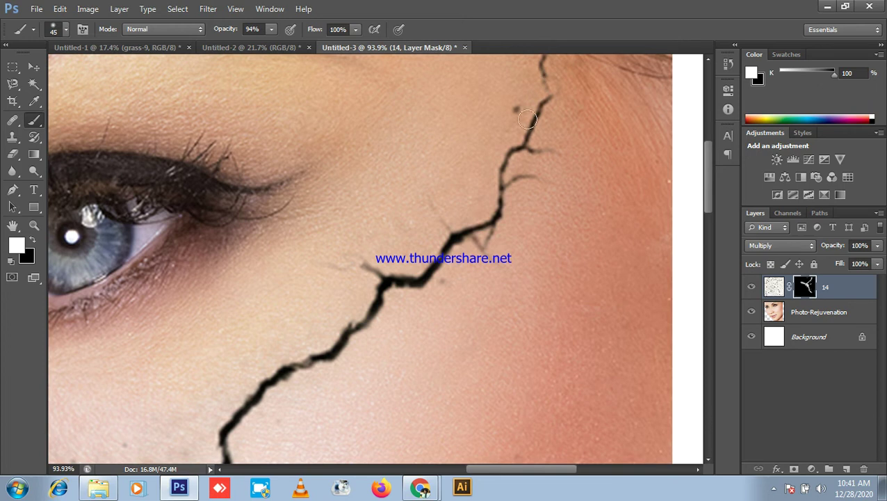
# - Paint white along the lower crack from the cheek past the mouth to the jaw to restore its full darkness
pyautogui.scroll(-3, 422, 313)
pyautogui.scroll(-6, 363, 332)
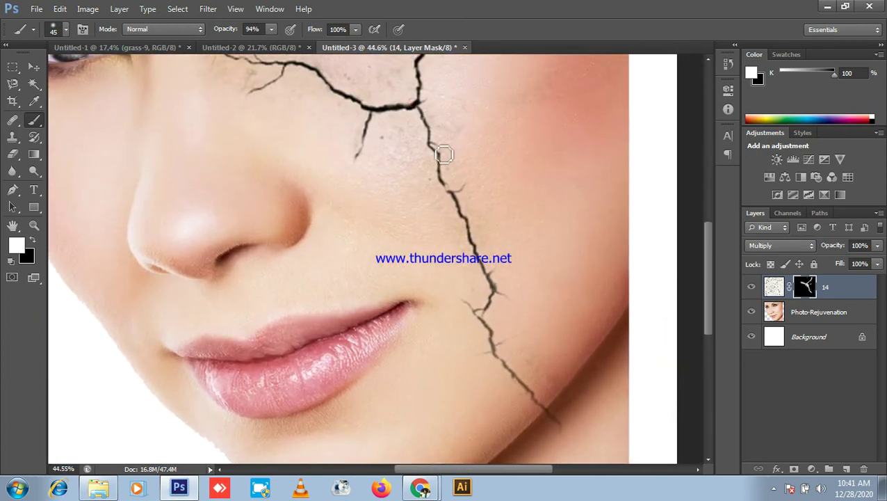
pyautogui.moveTo(438, 152)
pyautogui.mouseDown()
pyautogui.moveTo(456, 206)
pyautogui.moveTo(444, 195)
pyautogui.moveTo(488, 283)
pyautogui.moveTo(492, 267)
pyautogui.moveTo(499, 300)
pyautogui.moveTo(496, 292)
pyautogui.moveTo(480, 326)
pyautogui.moveTo(480, 311)
pyautogui.moveTo(524, 399)
pyautogui.moveTo(513, 380)
pyautogui.moveTo(571, 436)
pyautogui.mouseUp()
pyautogui.scroll(-5, 565, 333)
pyautogui.scroll(4, 571, 332)
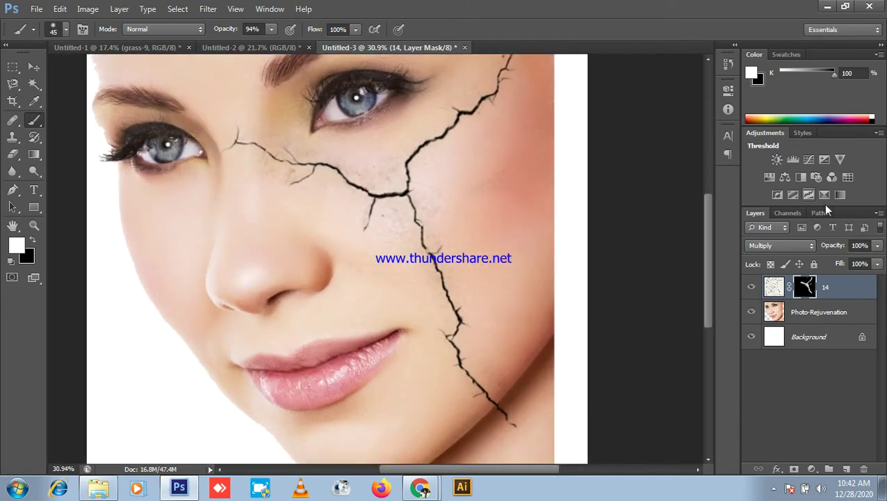
# - Target layer 14's image instead of its mask with the Move tool, and switch to the Google Meet call in Chrome
pyautogui.click(767, 286)
pyautogui.scroll(-1, 465, 134)
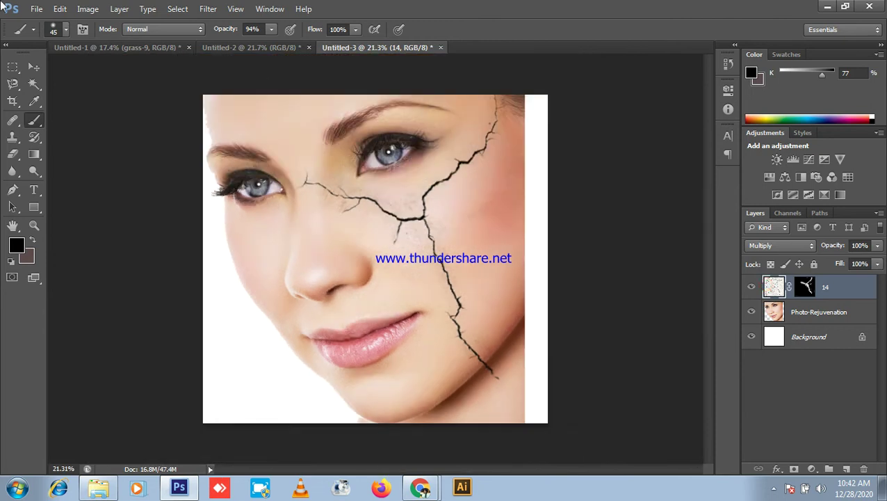
pyautogui.click(32, 67)
pyautogui.click(828, 6)
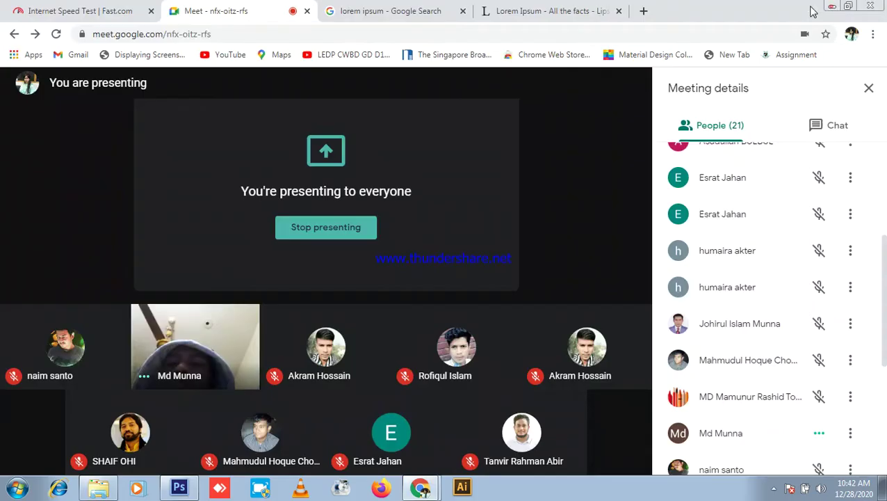
# - Place the maxresdefault storm-cloud image from the Backround folder into the Untitled-3 face document in Photoshop
pyautogui.click(832, 7)
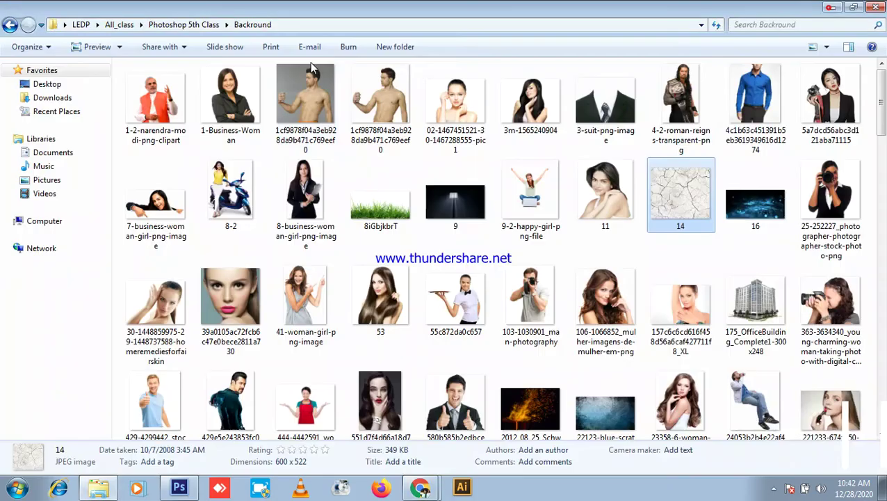
pyautogui.scroll(-10, 487, 197)
pyautogui.scroll(5, 306, 187)
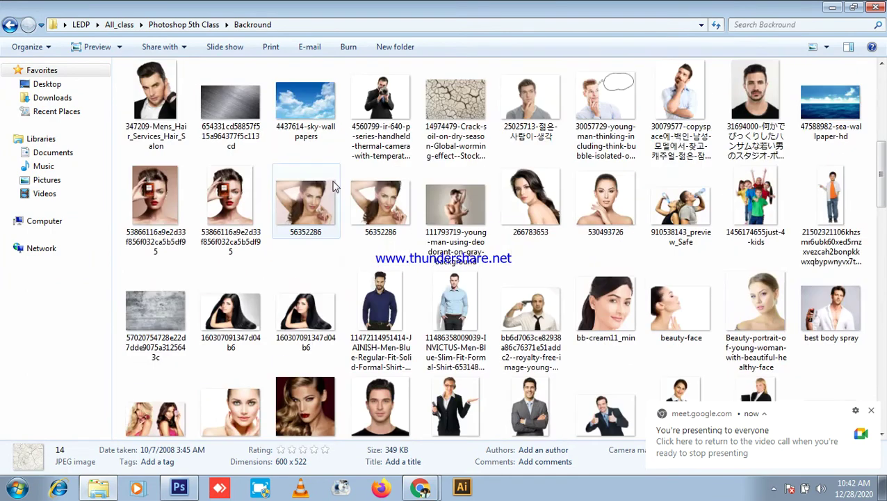
pyautogui.scroll(-9, 455, 202)
pyautogui.scroll(-3, 741, 218)
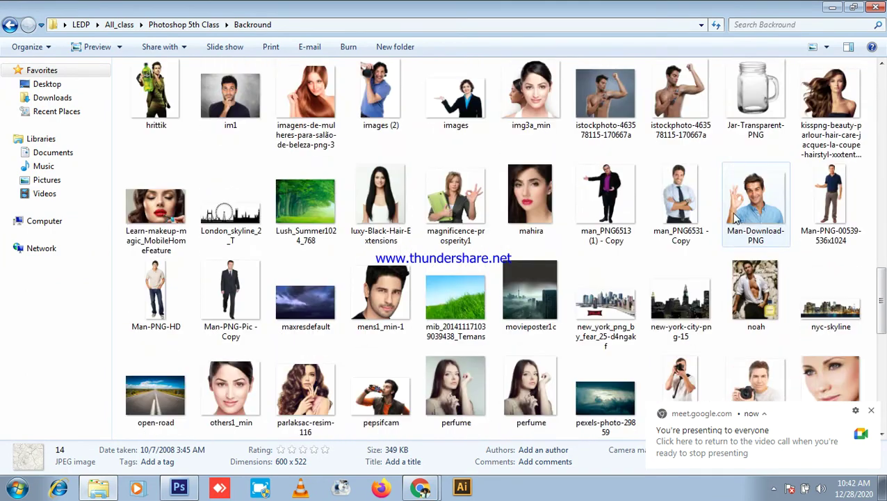
pyautogui.click(304, 298)
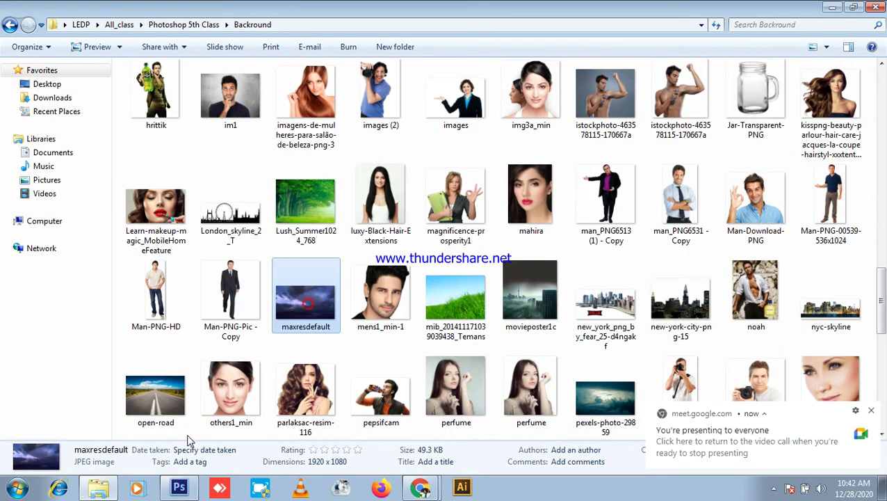
pyautogui.moveTo(180, 489); pyautogui.dragTo(318, 234)
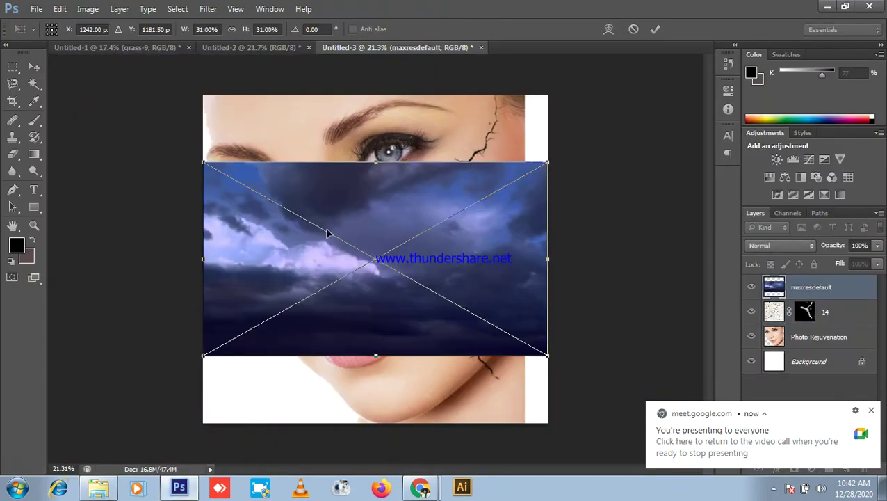
# - Move and enlarge the placed cloud image to about 46% width and 54% height so it covers the whole canvas, and commit it
pyautogui.moveTo(362, 167); pyautogui.dragTo(358, 129)
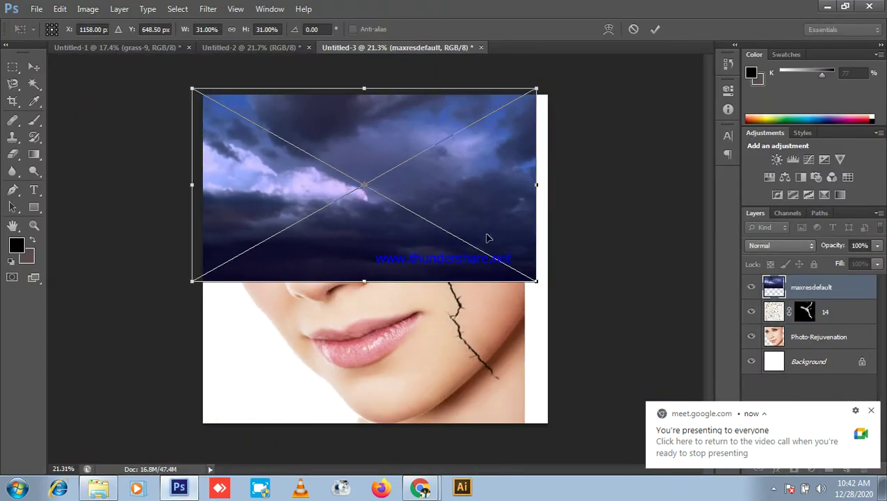
pyautogui.moveTo(538, 285); pyautogui.dragTo(668, 362)
pyautogui.moveTo(478, 414); pyautogui.dragTo(481, 420)
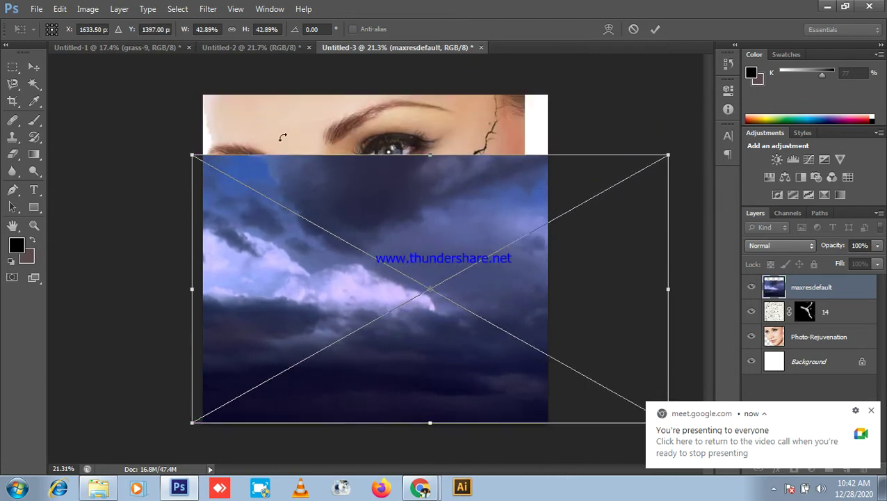
pyautogui.moveTo(668, 153); pyautogui.dragTo(703, 133)
pyautogui.moveTo(448, 129); pyautogui.dragTo(448, 86)
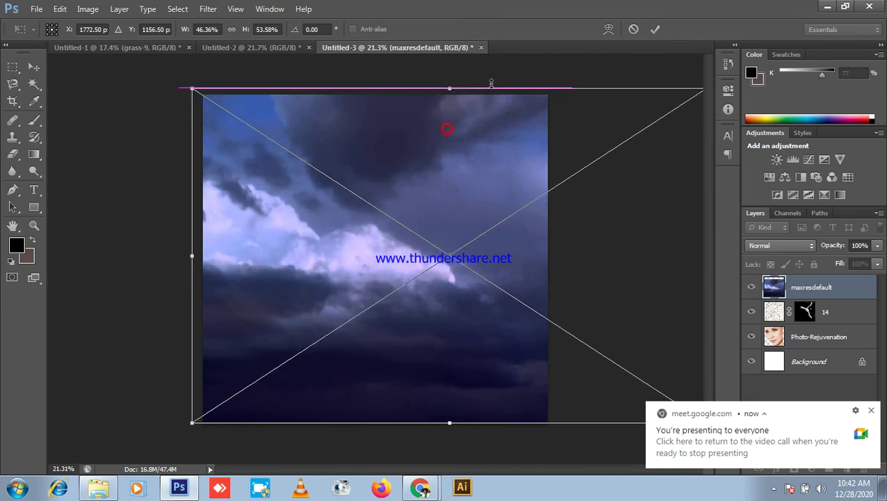
pyautogui.hotkey('ctrl', '-')
pyautogui.press('Return')
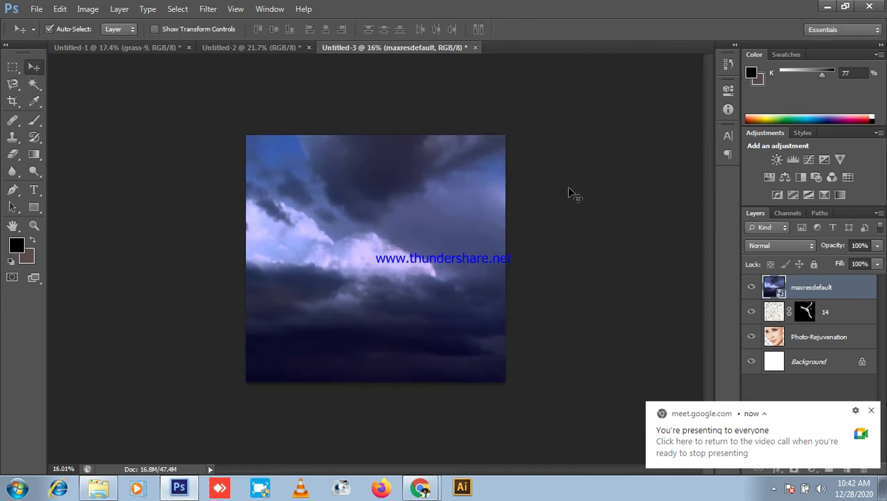
# - Rasterize the maxresdefault layer and set its blending mode to Multiply
pyautogui.hotkey('ctrl', '-')
pyautogui.rightClick(855, 298)
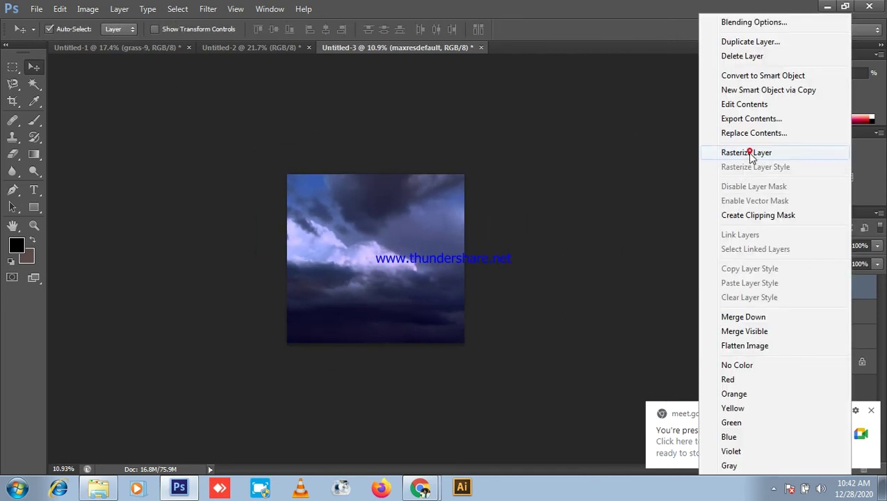
pyautogui.click(753, 152)
pyautogui.click(800, 246)
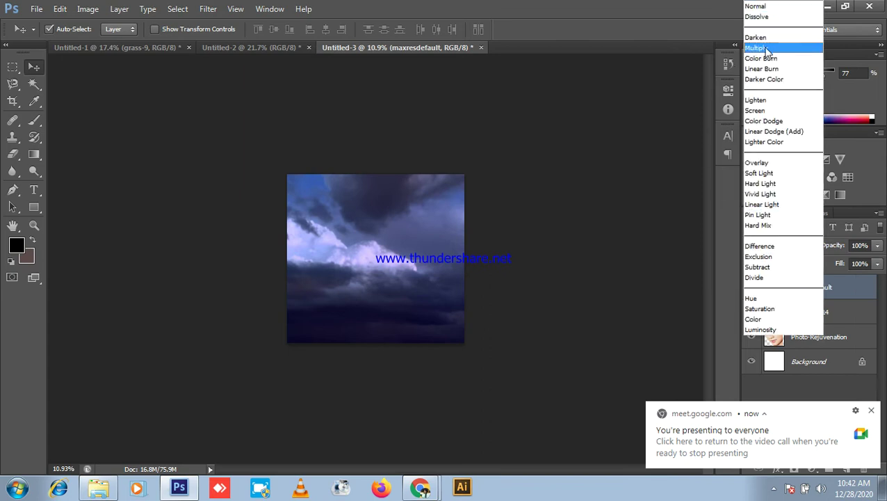
pyautogui.click(761, 52)
pyautogui.click(562, 167)
pyautogui.scroll(4, 387, 195)
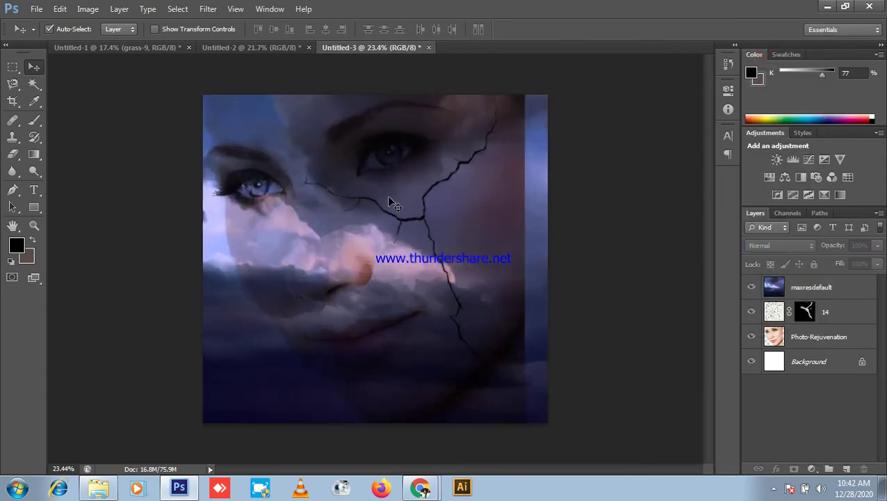
# - Reposition the cloud layer over the face, keeping the whole canvas covered
pyautogui.moveTo(527, 189); pyautogui.dragTo(380, 212)
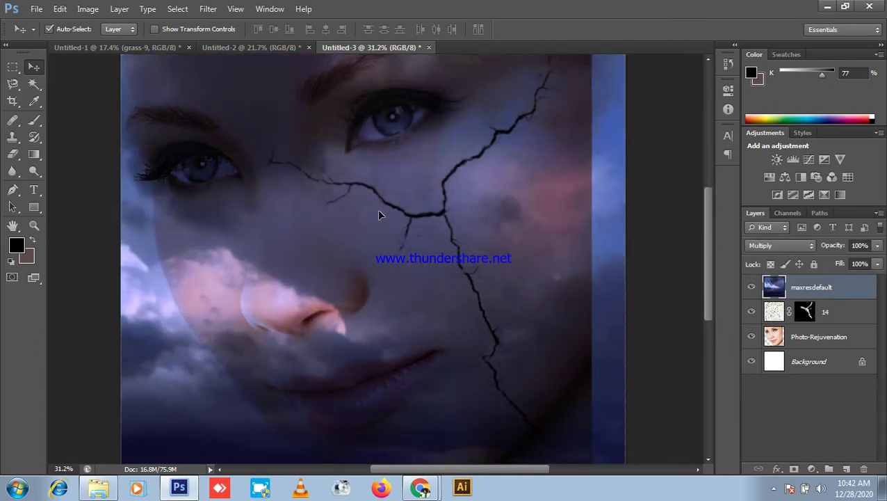
pyautogui.scroll(-3, 487, 201)
pyautogui.moveTo(471, 178); pyautogui.dragTo(475, 171)
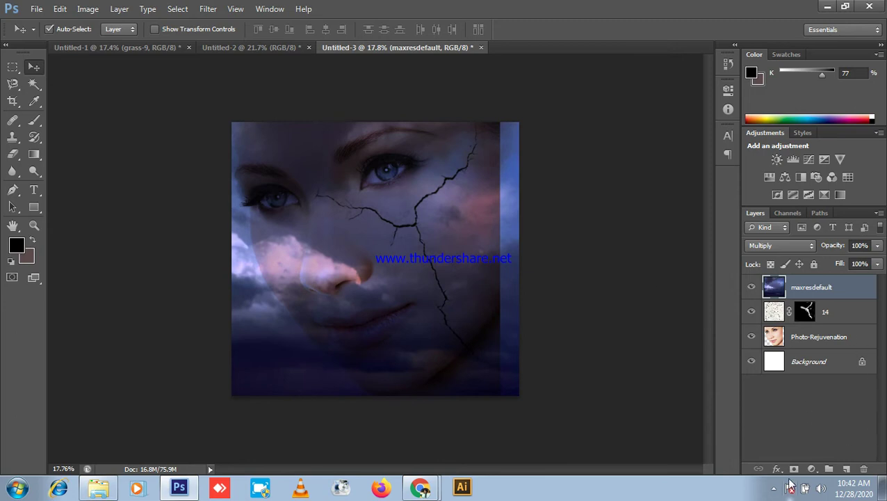
# - Add a layer mask to the maxresdefault layer and paint black over the eye on the image's left side to clear the clouds
pyautogui.click(794, 469)
pyautogui.scroll(3, 184, 156)
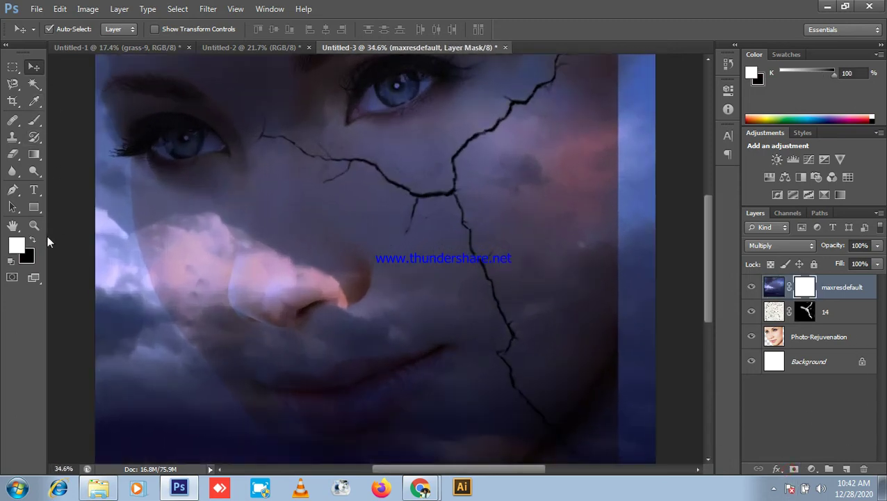
pyautogui.click(32, 240)
pyautogui.click(36, 118)
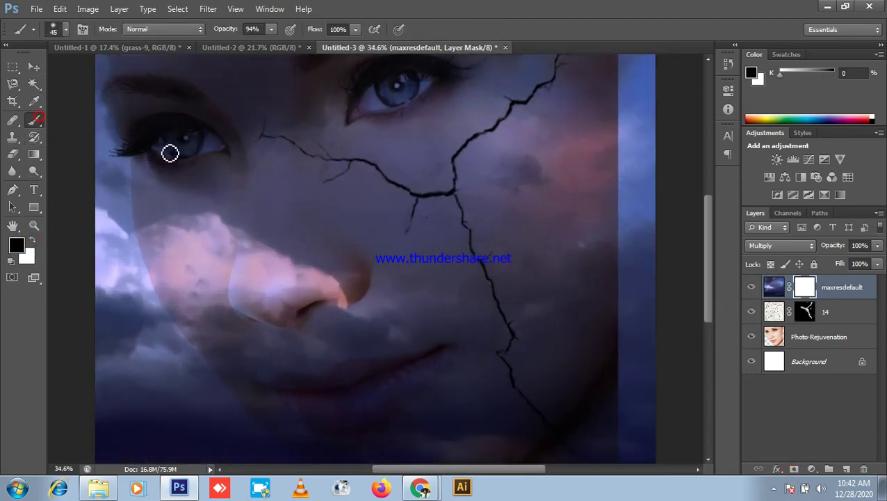
pyautogui.scroll(3, 162, 154)
pyautogui.moveTo(157, 125)
pyautogui.mouseDown()
pyautogui.moveTo(204, 112)
pyautogui.moveTo(258, 142)
pyautogui.moveTo(171, 98)
pyautogui.moveTo(115, 113)
pyautogui.moveTo(134, 131)
pyautogui.mouseUp()
pyautogui.press(']')
pyautogui.moveTo(142, 82)
pyautogui.mouseDown()
pyautogui.moveTo(196, 136)
pyautogui.moveTo(176, 136)
pyautogui.mouseUp()
# - Paint black on the cloud layer's mask over the eye above the crack with the brush at size 400
pyautogui.scroll(-3, 328, 261)
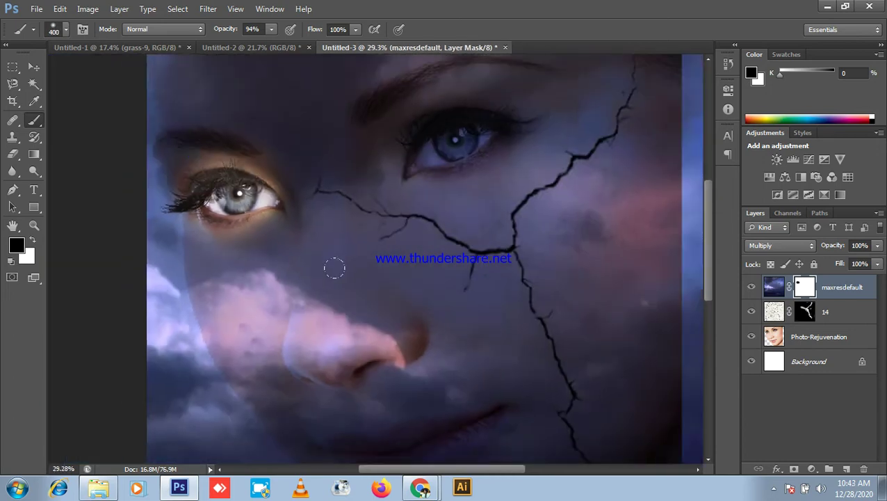
pyautogui.scroll(-1, 328, 261)
pyautogui.scroll(5, 301, 118)
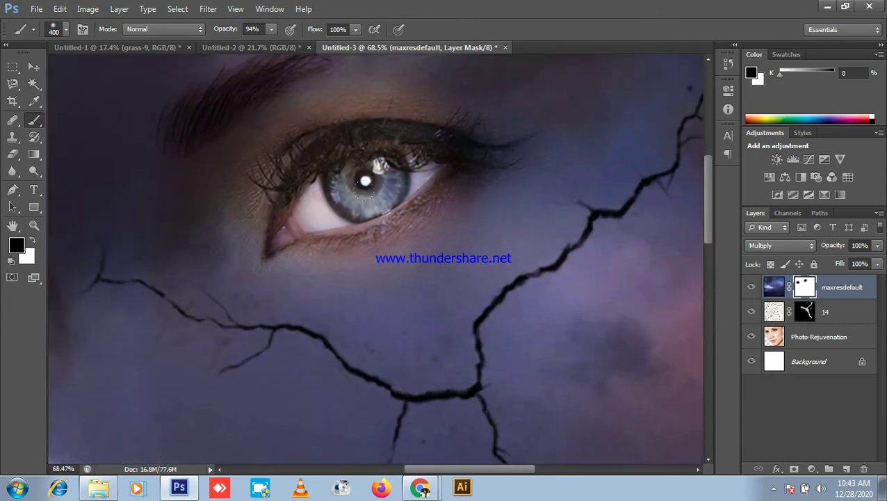
pyautogui.scroll(-3, 317, 194)
# - Select the iris of the eye above the crack on the Photo-Rejuvenation layer with Quick Selection at size 70, subtracting the lashes and eyelid
pyautogui.click(788, 340)
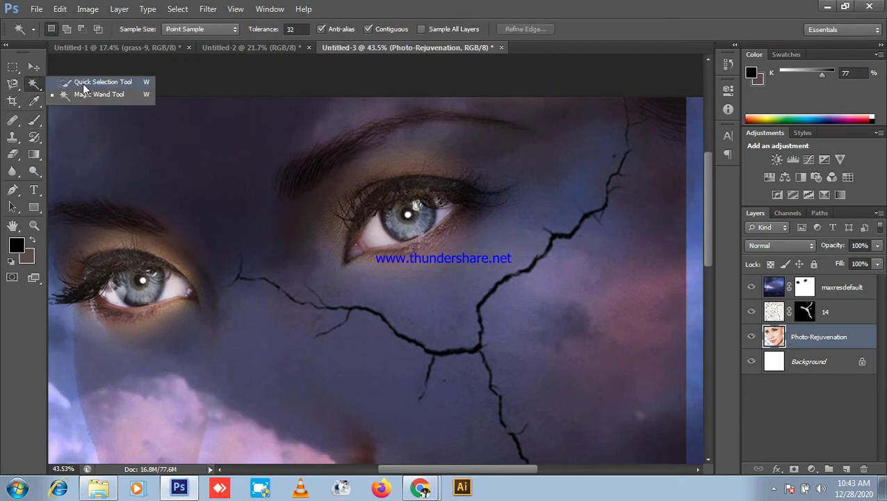
pyautogui.click(83, 83)
pyautogui.scroll(3, 346, 254)
pyautogui.moveTo(427, 201)
pyautogui.mouseDown()
pyautogui.moveTo(440, 176)
pyautogui.moveTo(451, 185)
pyautogui.moveTo(460, 179)
pyautogui.moveTo(415, 174)
pyautogui.mouseUp()
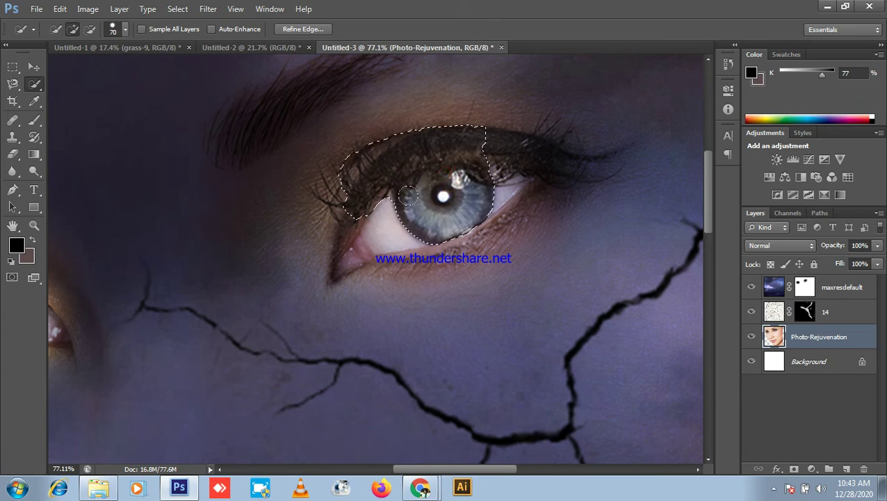
pyautogui.moveTo(347, 217)
pyautogui.mouseDown()
pyautogui.moveTo(347, 157)
pyautogui.moveTo(439, 120)
pyautogui.moveTo(487, 129)
pyautogui.moveTo(468, 152)
pyautogui.mouseUp()
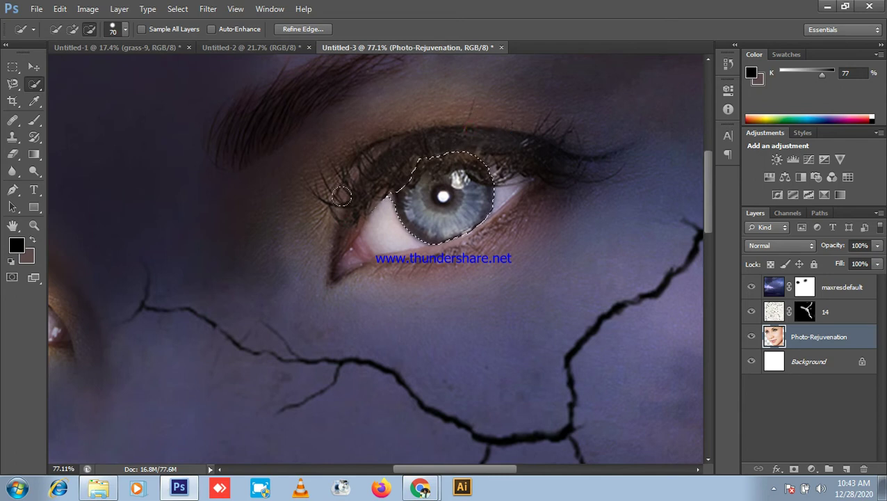
pyautogui.scroll(3, 396, 237)
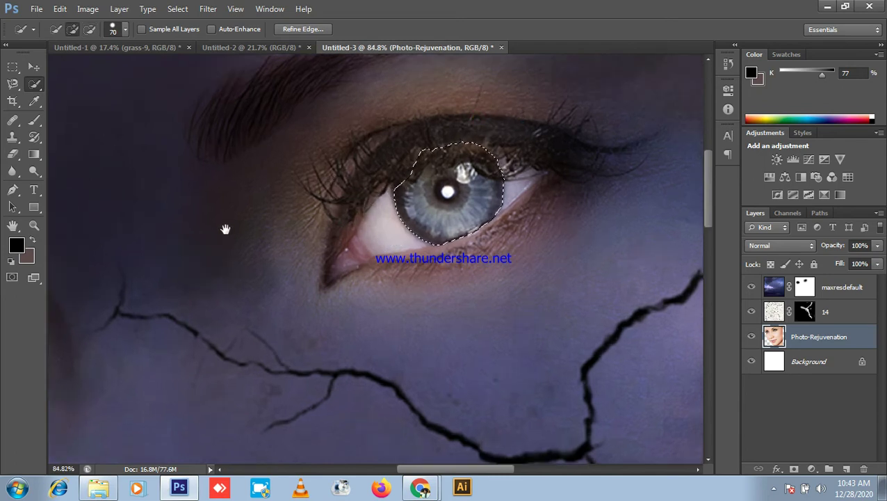
# - Refine the Quick Selection around the iris of the eye with the heavy side lashes, excluding the eyelid and eye white
pyautogui.moveTo(282, 294)
pyautogui.mouseDown()
pyautogui.moveTo(292, 285)
pyautogui.moveTo(226, 289)
pyautogui.moveTo(198, 327)
pyautogui.moveTo(170, 331)
pyautogui.moveTo(167, 259)
pyautogui.moveTo(134, 317)
pyautogui.mouseUp()
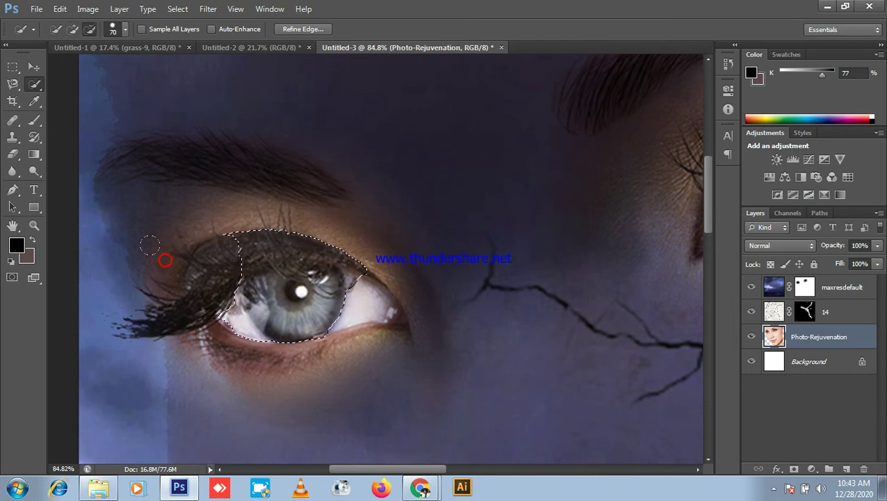
pyautogui.moveTo(243, 224)
pyautogui.mouseDown()
pyautogui.moveTo(320, 229)
pyautogui.moveTo(352, 241)
pyautogui.moveTo(330, 244)
pyautogui.mouseUp()
pyautogui.scroll(2, 313, 264)
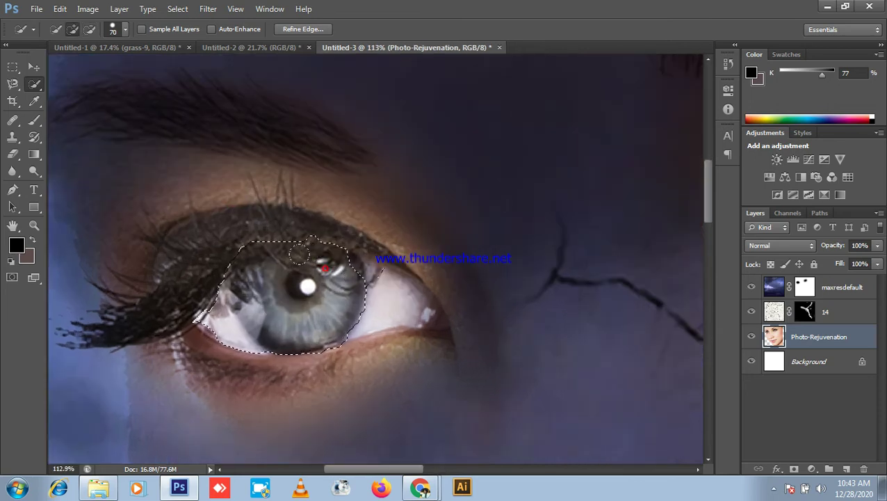
pyautogui.moveTo(198, 316)
pyautogui.mouseDown()
pyautogui.moveTo(159, 291)
pyautogui.moveTo(173, 311)
pyautogui.moveTo(187, 312)
pyautogui.mouseUp()
pyautogui.scroll(-4, 452, 283)
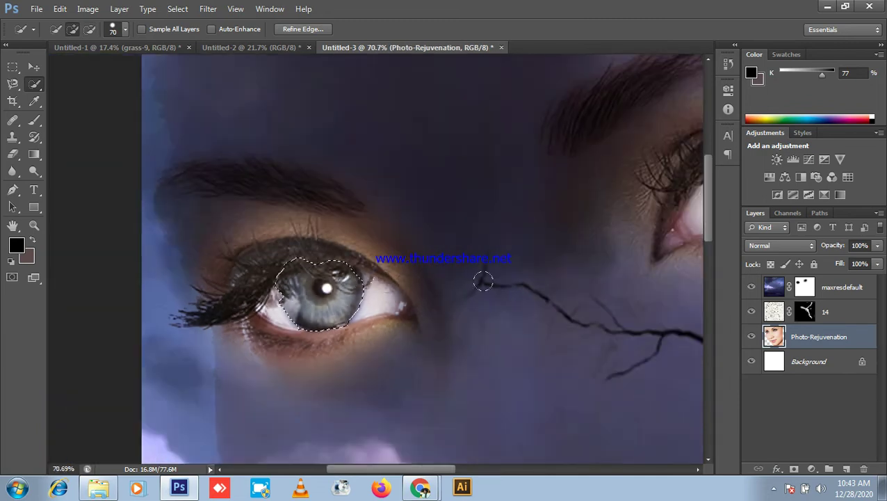
pyautogui.scroll(-1, 604, 271)
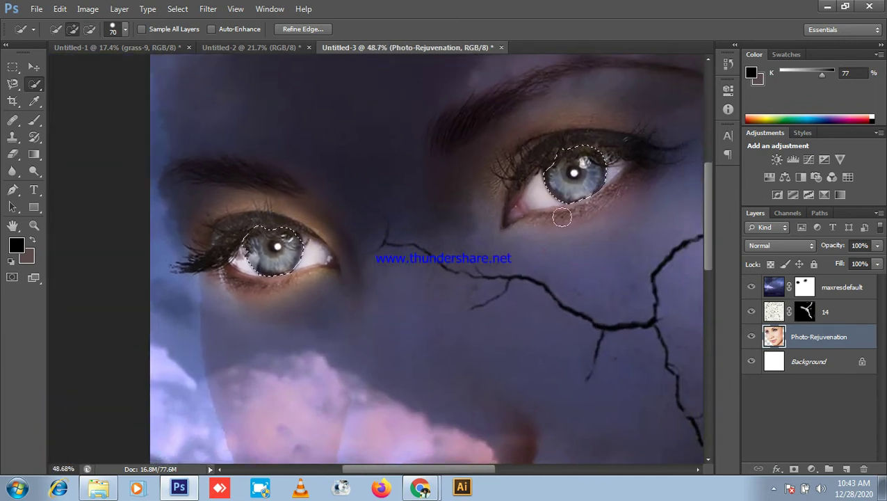
pyautogui.scroll(-1, 605, 271)
pyautogui.scroll(3, 327, 240)
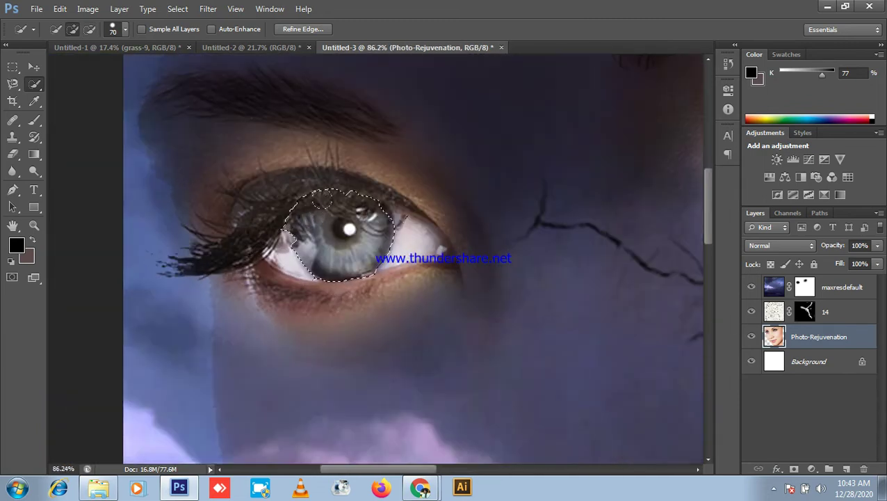
pyautogui.scroll(-2, 326, 202)
pyautogui.scroll(4, 375, 178)
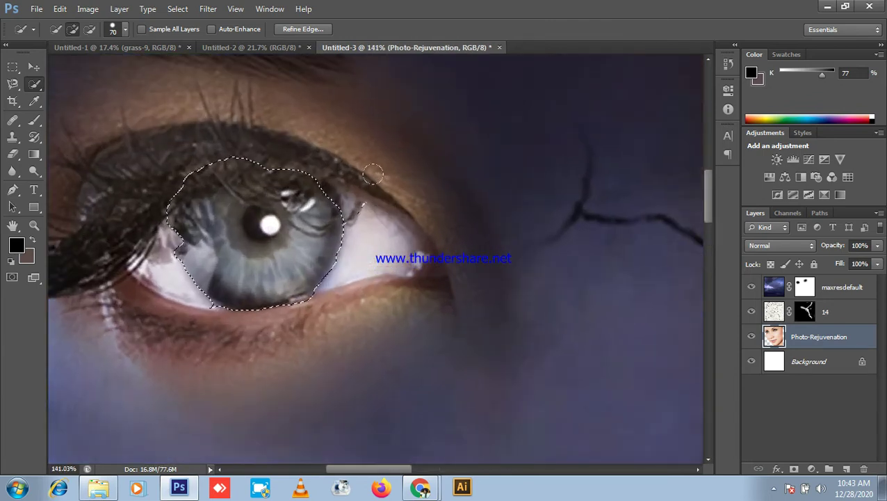
# - Recolour the selected irises with a Hue/Saturation adjustment of hue -180, saturation +90 and lightness -27
pyautogui.click(96, 9)
pyautogui.moveTo(111, 42)
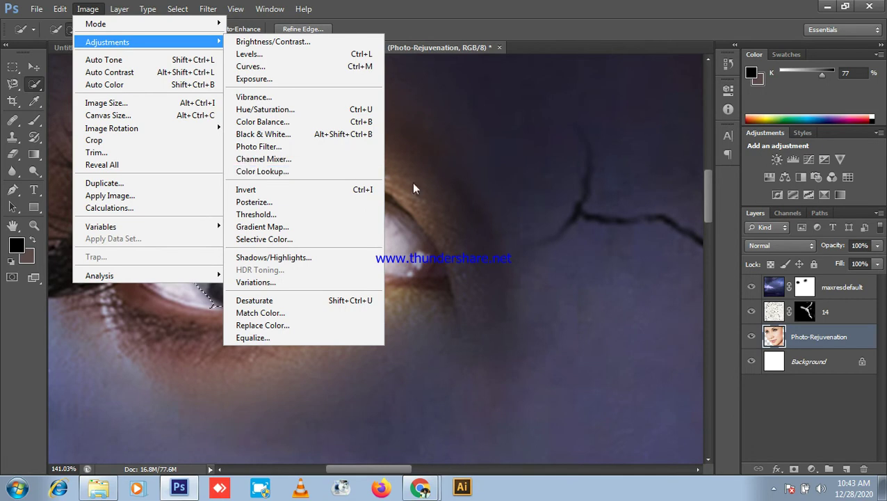
pyautogui.click(292, 109)
pyautogui.moveTo(583, 240); pyautogui.dragTo(495, 244)
pyautogui.moveTo(584, 277); pyautogui.dragTo(629, 272)
pyautogui.moveTo(585, 304)
pyautogui.mouseDown()
pyautogui.moveTo(610, 304)
pyautogui.moveTo(567, 305)
pyautogui.mouseUp()
pyautogui.moveTo(630, 273); pyautogui.dragTo(642, 276)
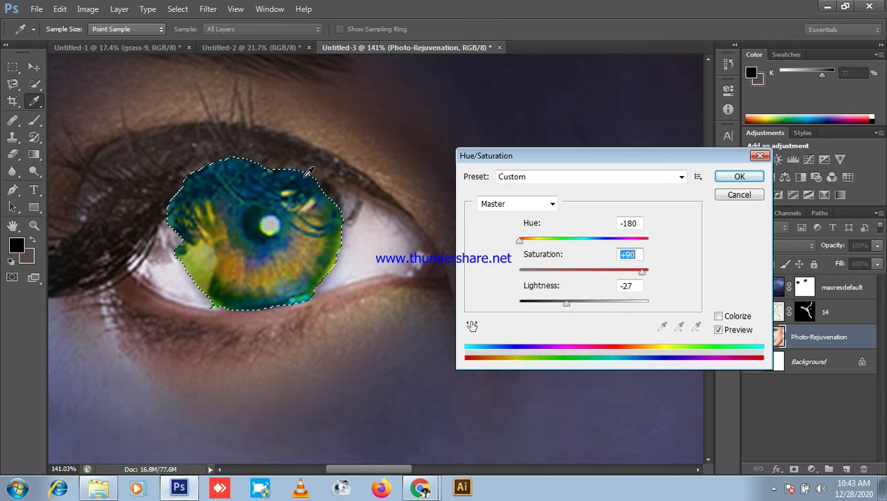
pyautogui.click(724, 178)
# - Deselect the irises, view the whole composition, and activate the Move tool
pyautogui.scroll(-8, 389, 248)
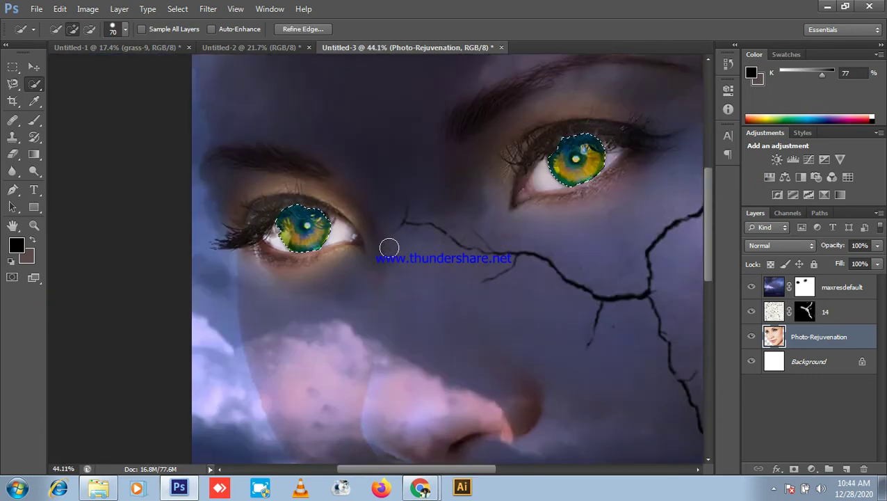
pyautogui.hotkey('ctrl', 'd')
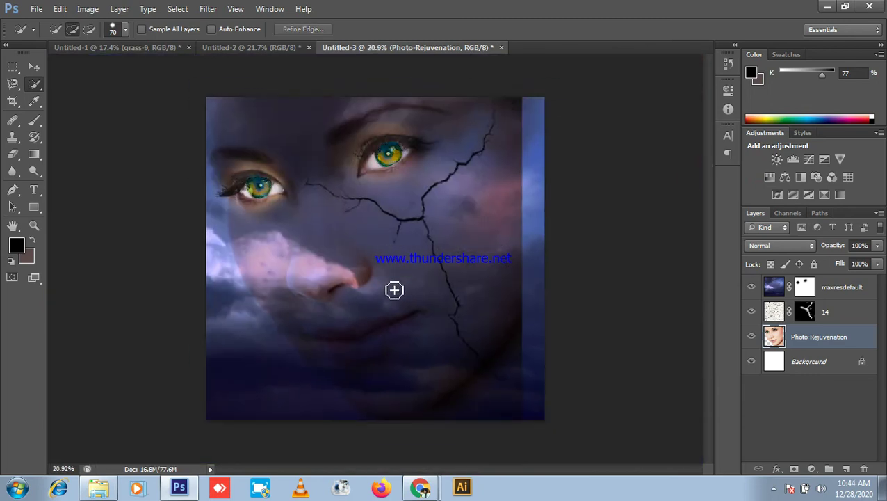
pyautogui.scroll(-2, 383, 250)
pyautogui.scroll(3, 380, 246)
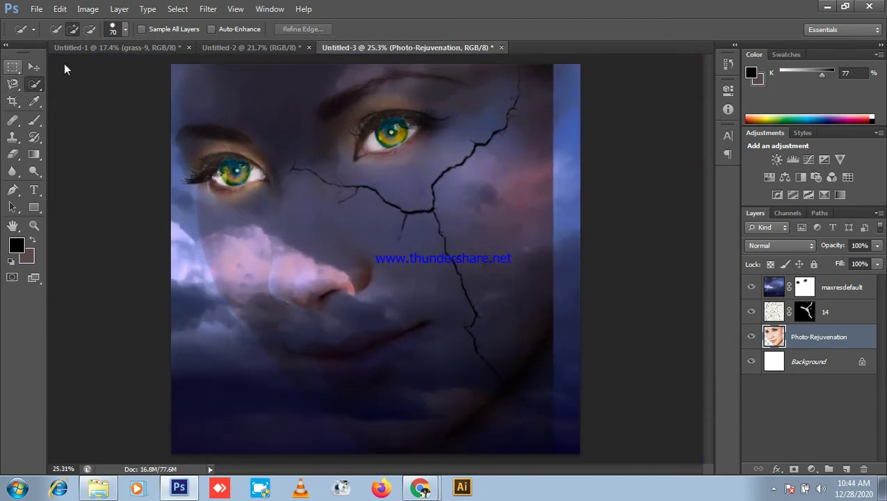
pyautogui.press('v')
# - Switch to Chrome and open brusheezy.com in a new browser tab
pyautogui.click(828, 6)
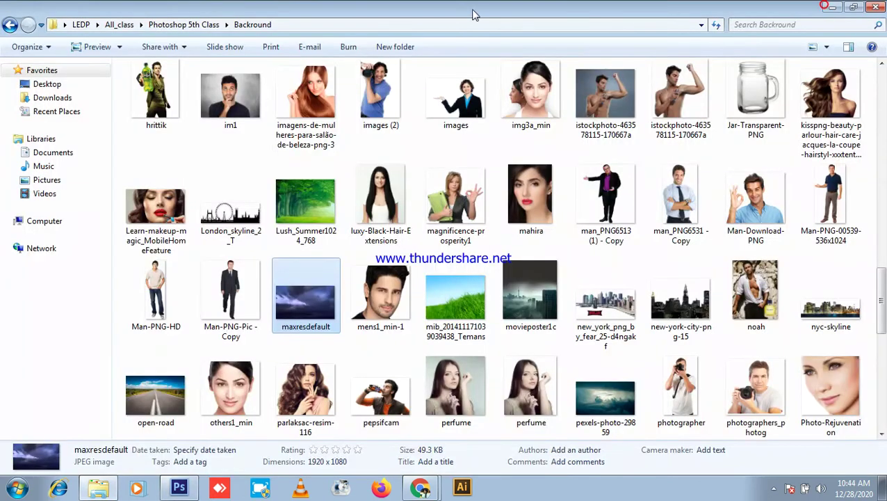
pyautogui.click(419, 487)
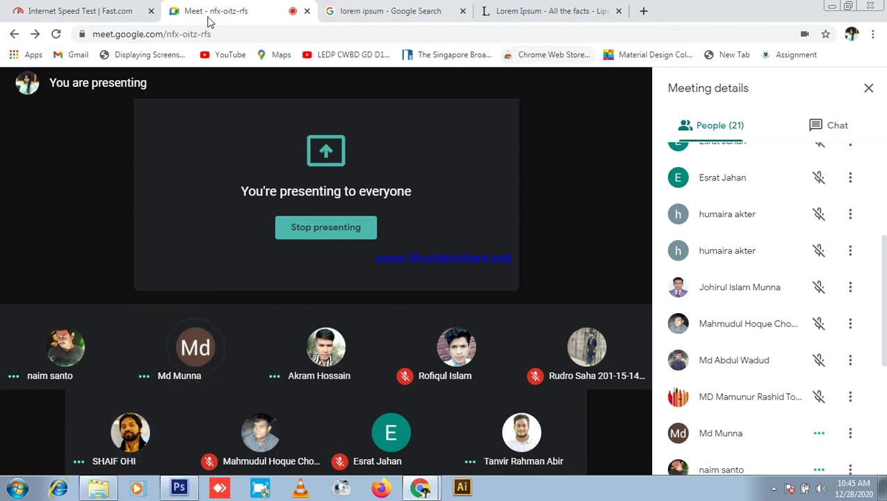
pyautogui.click(643, 10)
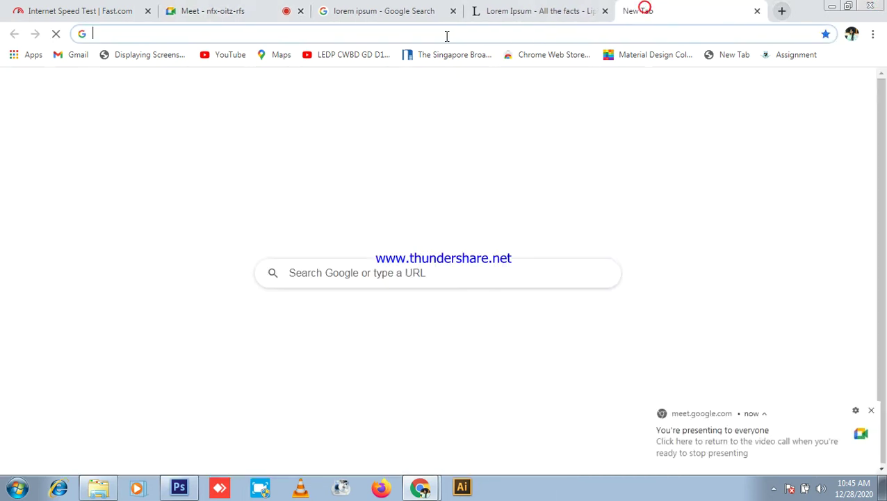
pyautogui.click(445, 32)
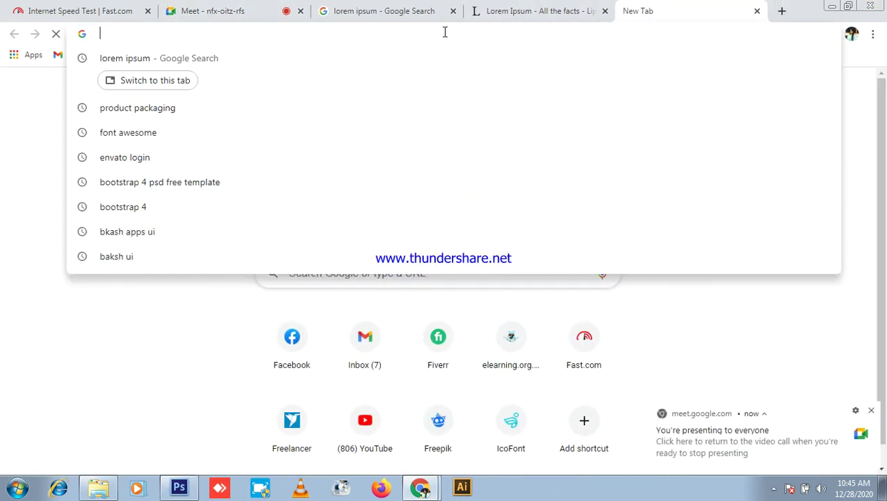
pyautogui.write('booo')
pyautogui.press('BackSpace')
pyautogui.press('BackSpace')
pyautogui.press('BackSpace')
pyautogui.press('BackSpace')
pyautogui.write('brus')
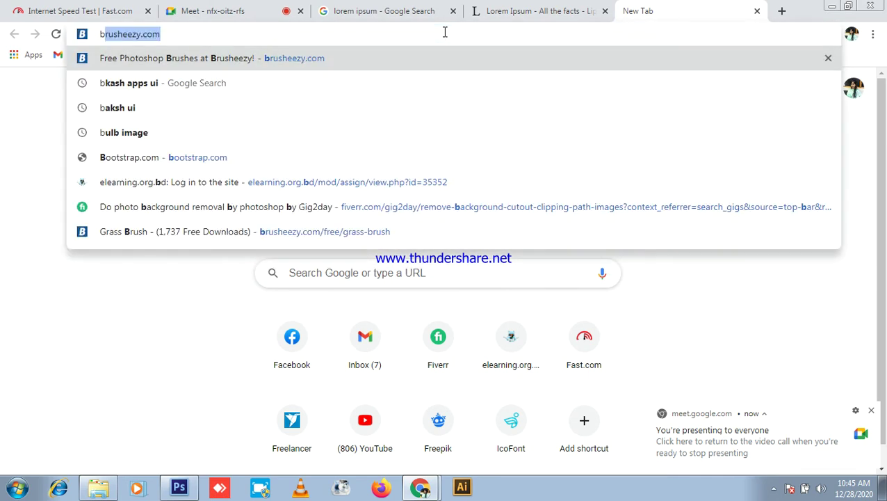
pyautogui.write('h')
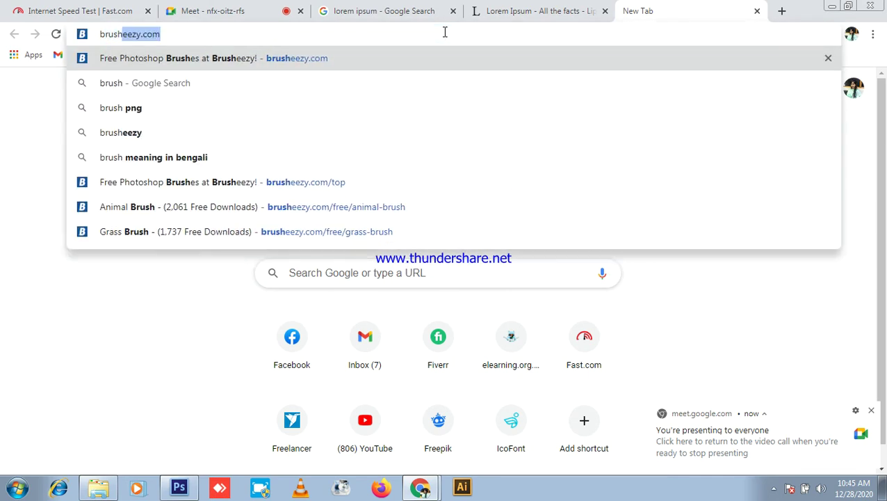
pyautogui.press('Return')
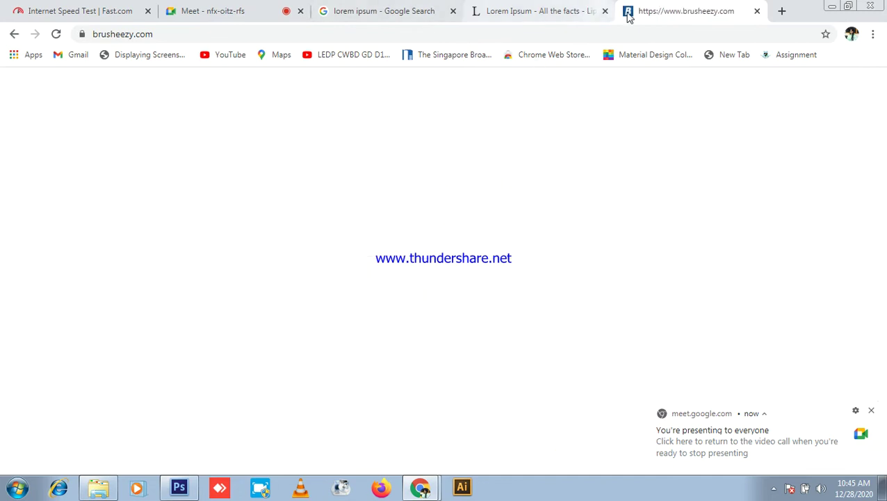
# - Close both lorem ipsum browser tabs and return to the Brusheezy page after checking the Meet call
pyautogui.click(606, 11)
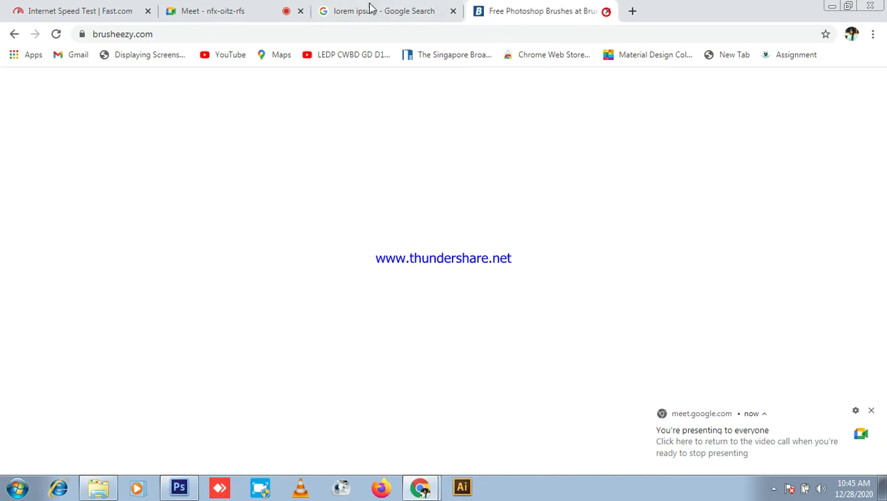
pyautogui.click(452, 11)
pyautogui.click(224, 9)
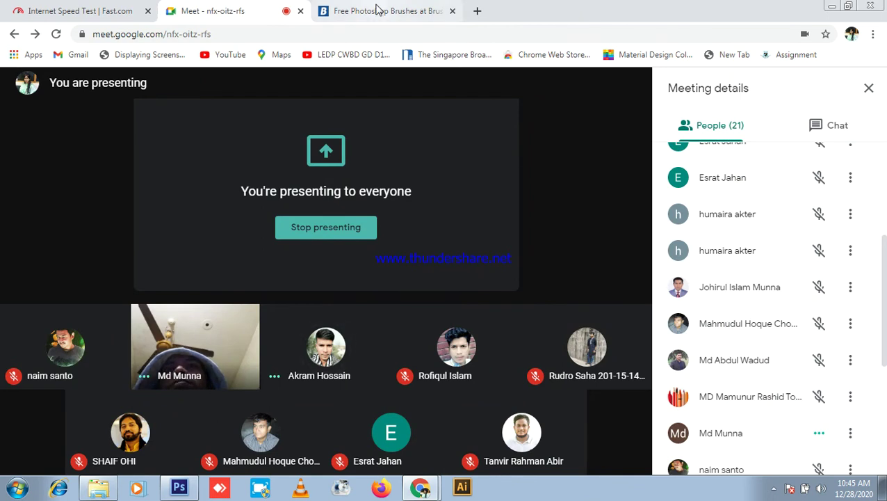
pyautogui.click(355, 5)
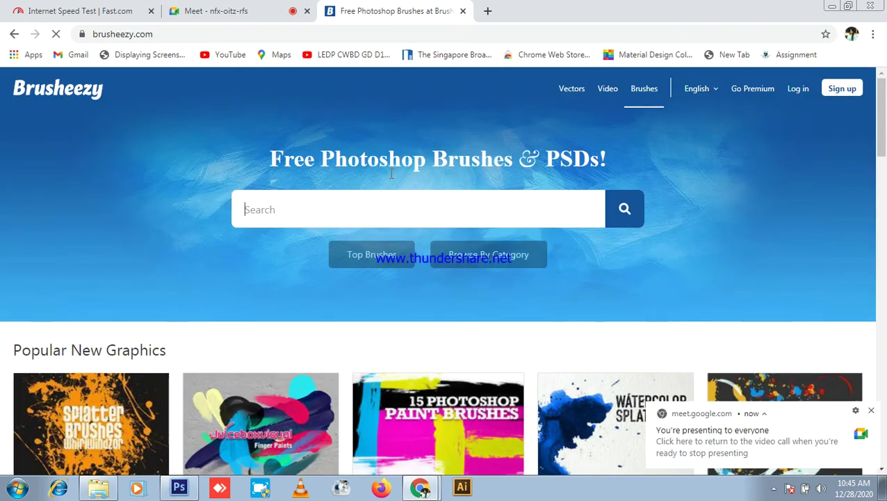
# - Search Brusheezy for "blood brush"
pyautogui.click(335, 209)
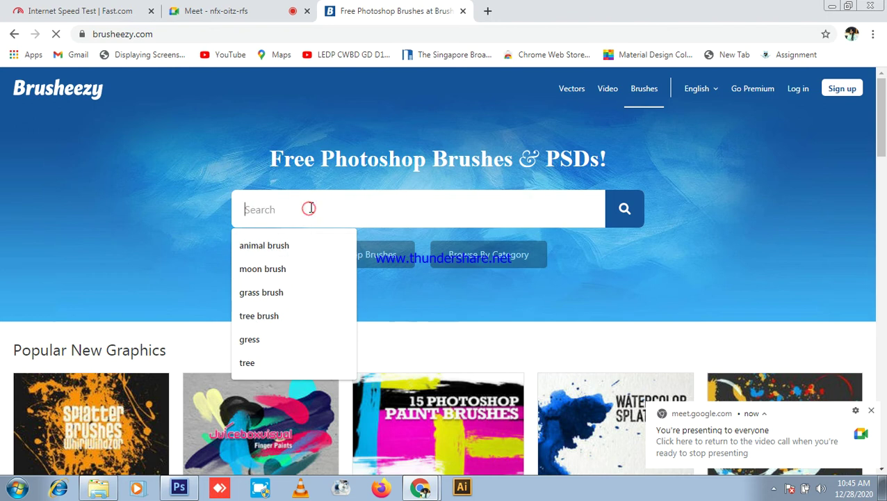
pyautogui.write('blood brush')
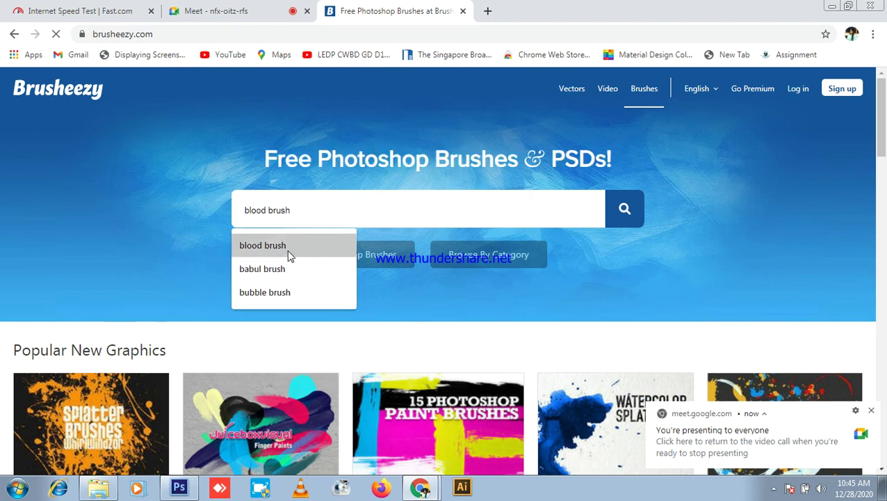
pyautogui.click(287, 247)
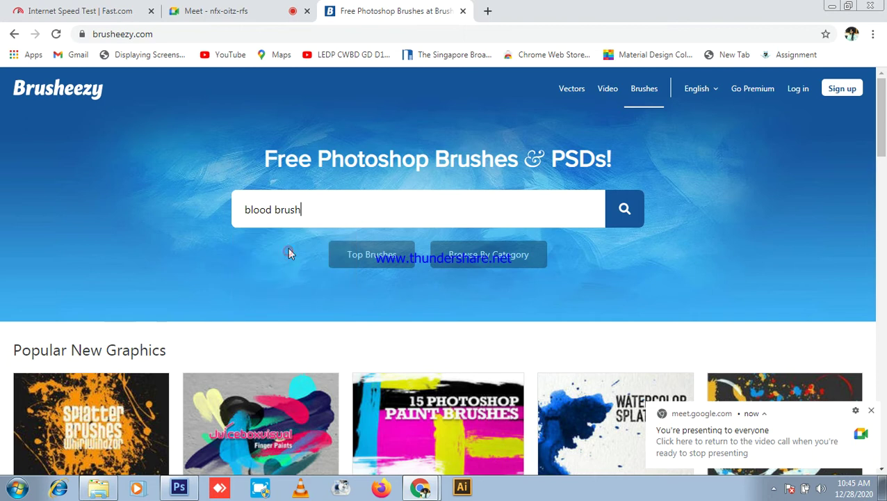
pyautogui.click(632, 210)
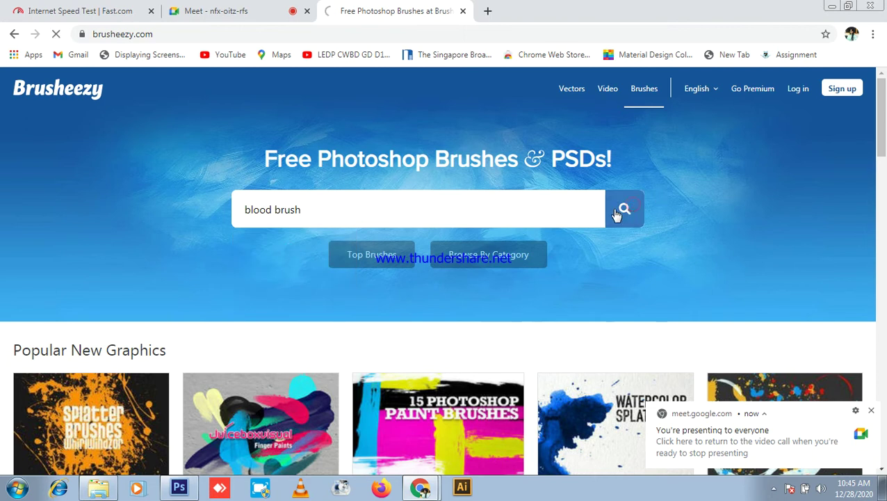
pyautogui.click(216, 11)
pyautogui.click(427, 14)
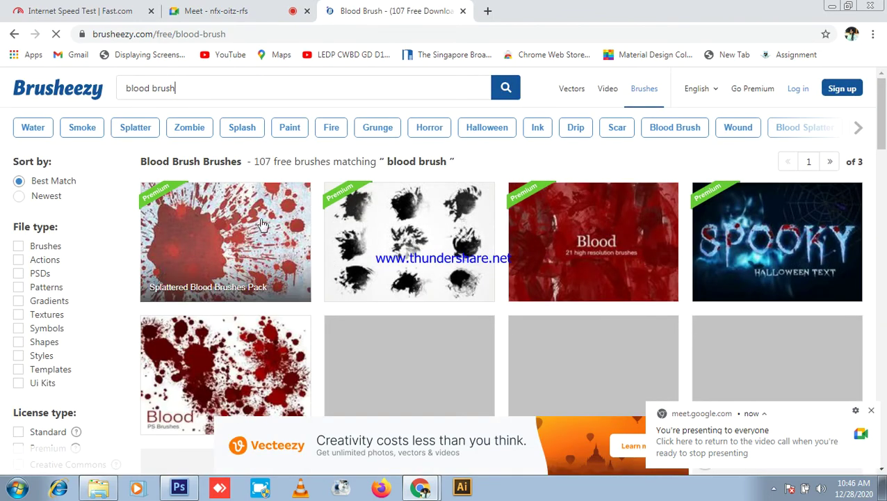
# - Browse the blood brush results, examining the splatter, drip and scar brush packs, and dismiss the savefrom.net notification
pyautogui.scroll(-2, 258, 278)
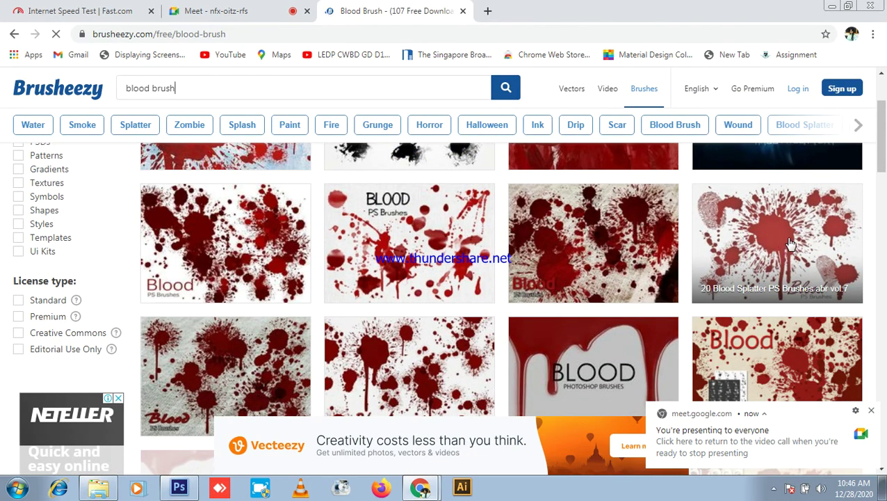
pyautogui.scroll(-3, 790, 243)
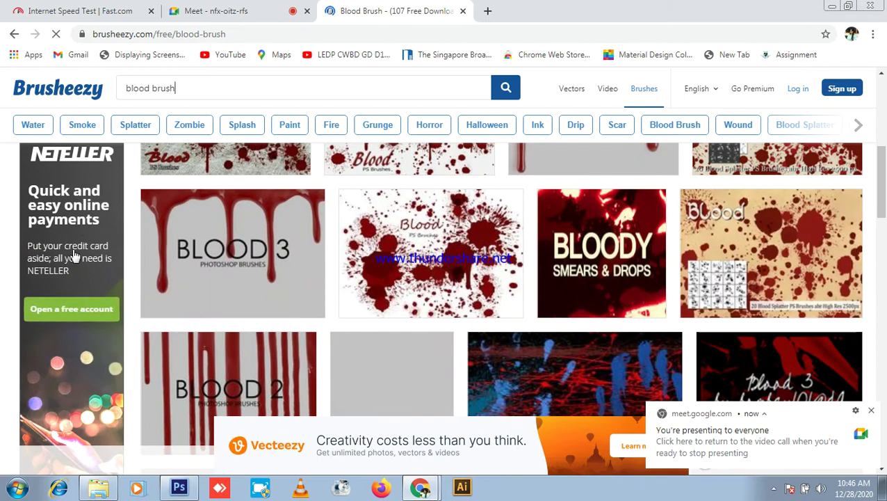
pyautogui.scroll(-2, 257, 272)
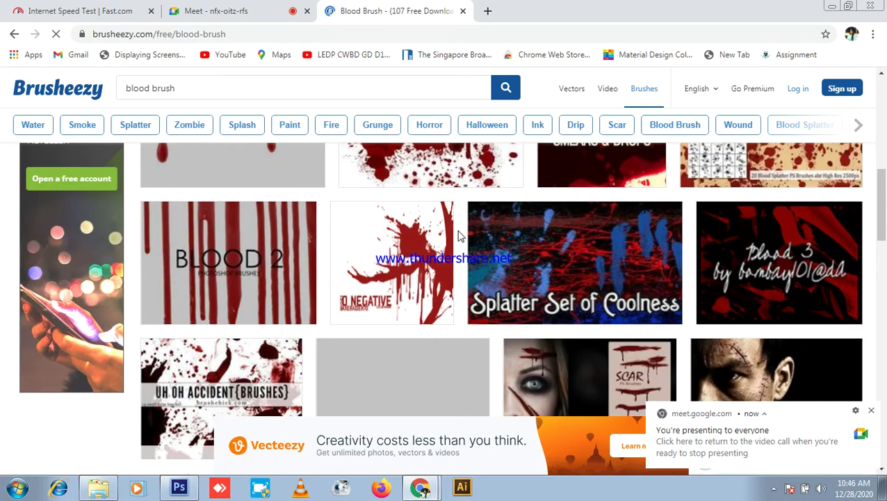
pyautogui.scroll(-2, 457, 237)
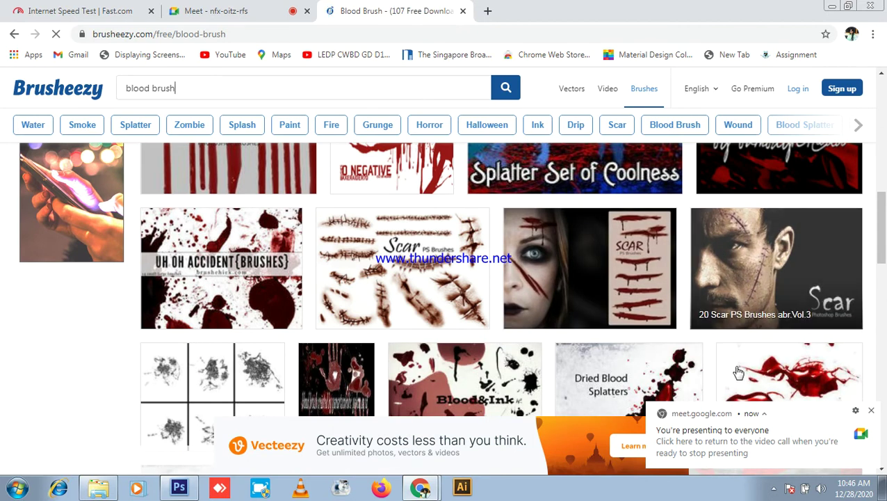
pyautogui.click(242, 11)
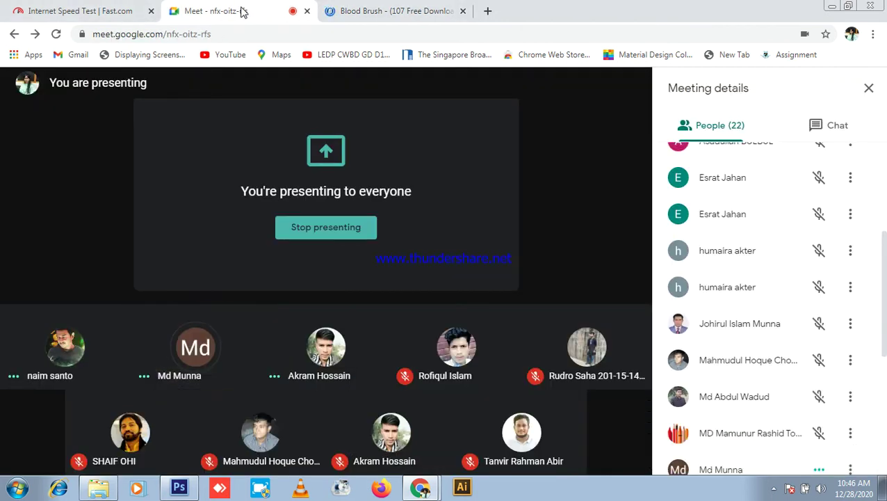
pyautogui.click(378, 11)
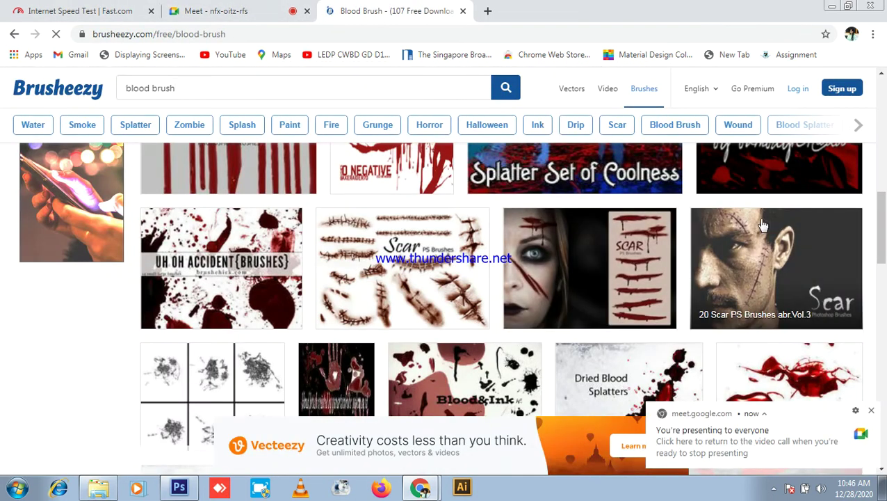
pyautogui.scroll(-5, 736, 251)
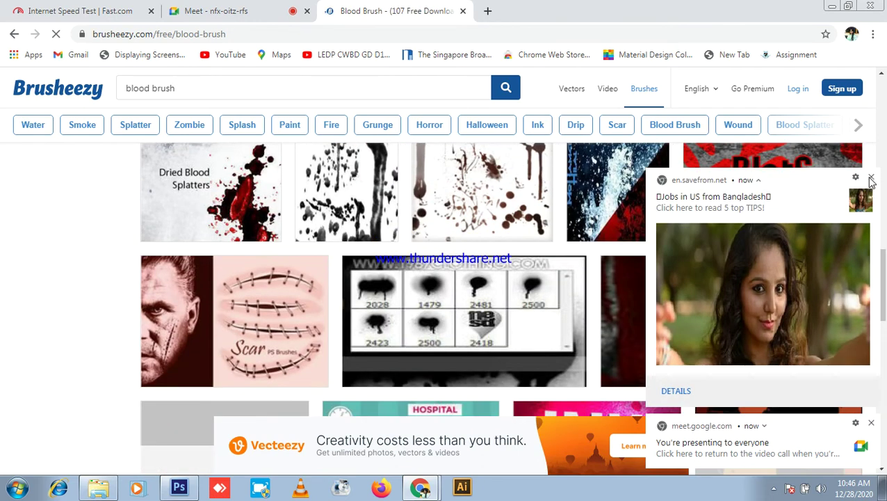
pyautogui.click(872, 177)
pyautogui.scroll(-1, 417, 327)
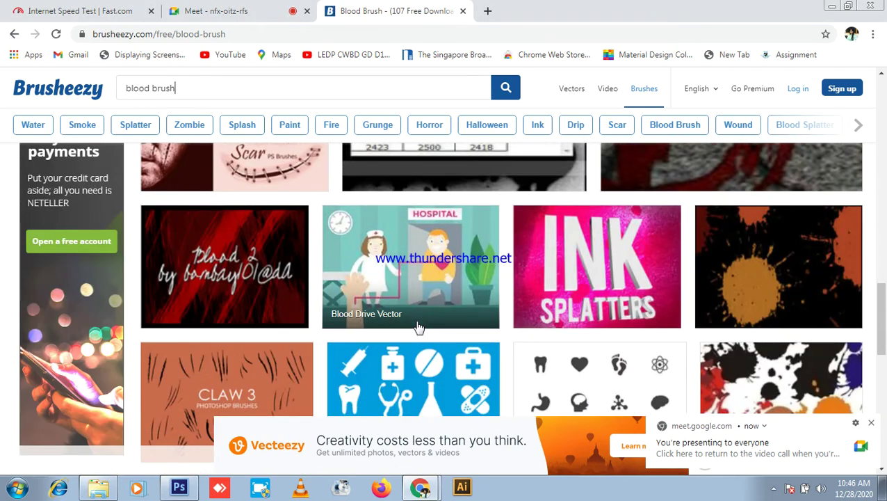
pyautogui.scroll(10, 417, 327)
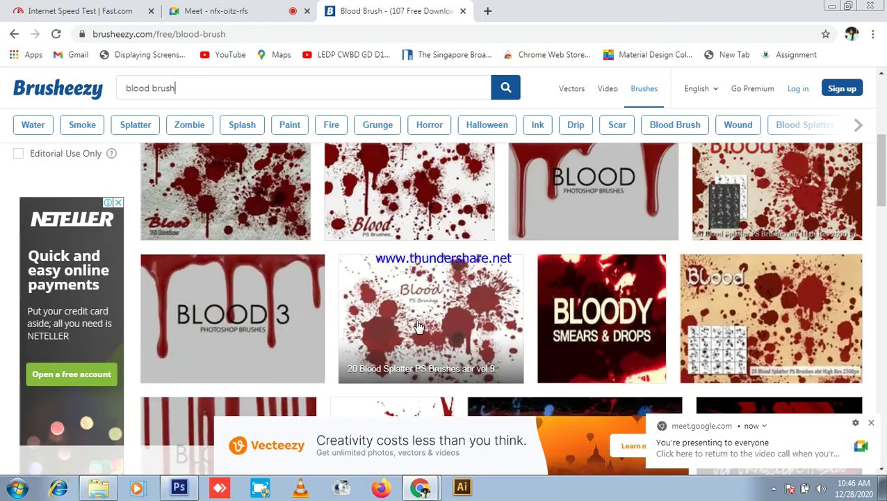
# - Download the free "20 Blood Splatter PS Brushes Abr Vol.9" pack, checking the Meet call while it downloads
pyautogui.click(449, 297)
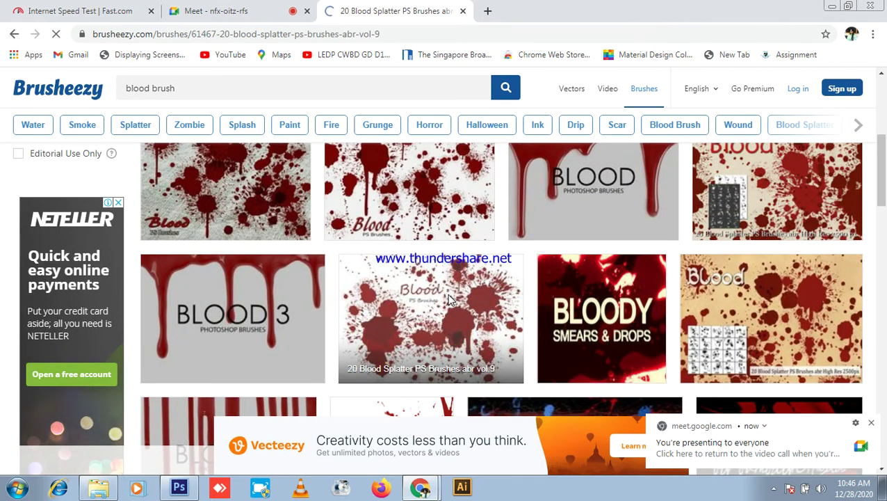
pyautogui.scroll(-1, 397, 283)
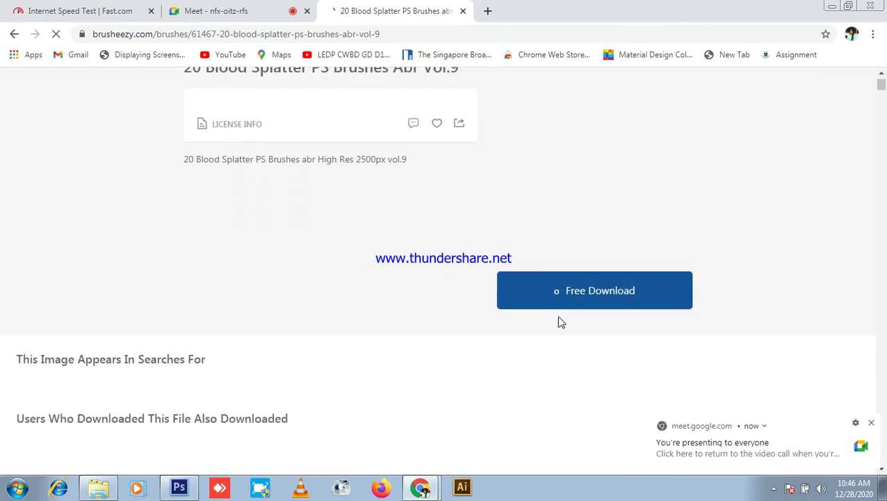
pyautogui.scroll(1, 603, 301)
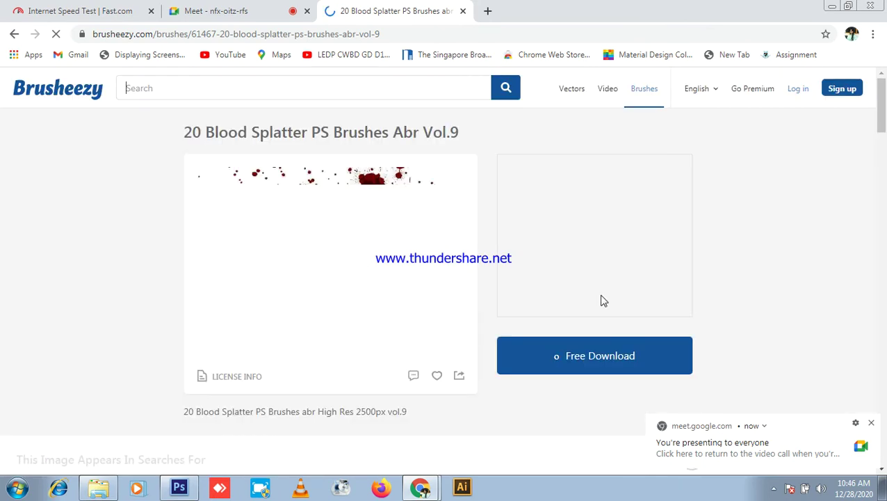
pyautogui.click(602, 356)
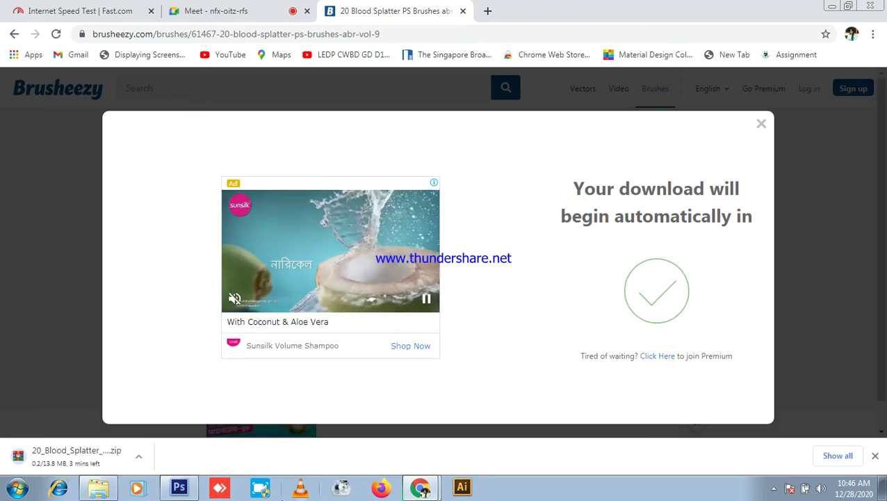
pyautogui.click(194, 7)
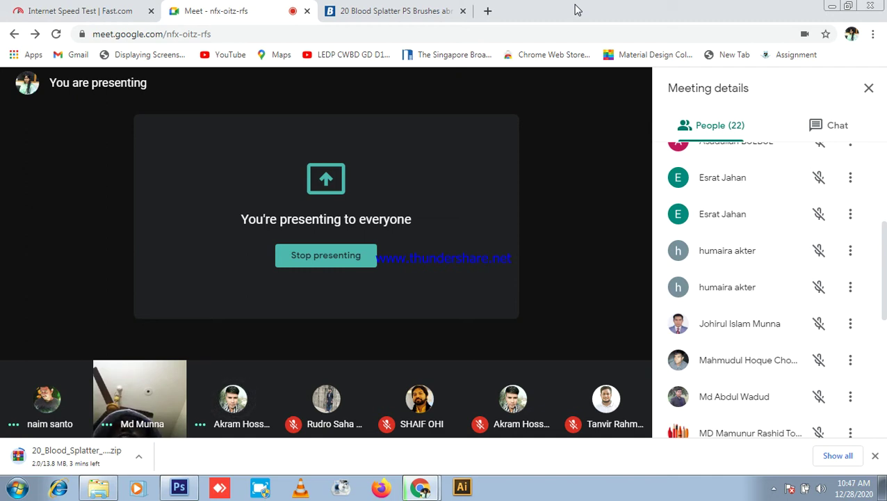
pyautogui.click(376, 10)
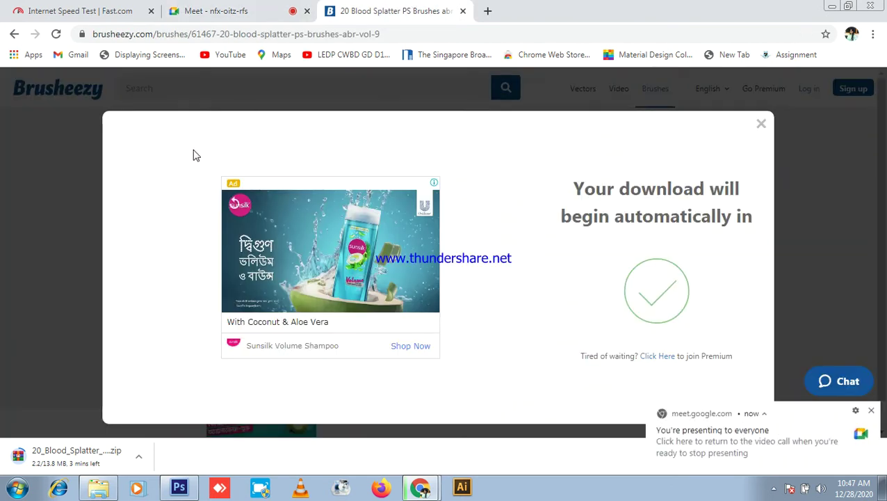
# - Switch to Photoshop, dismiss the Meet notification and add a new empty layer above maxresdefault
pyautogui.click(179, 489)
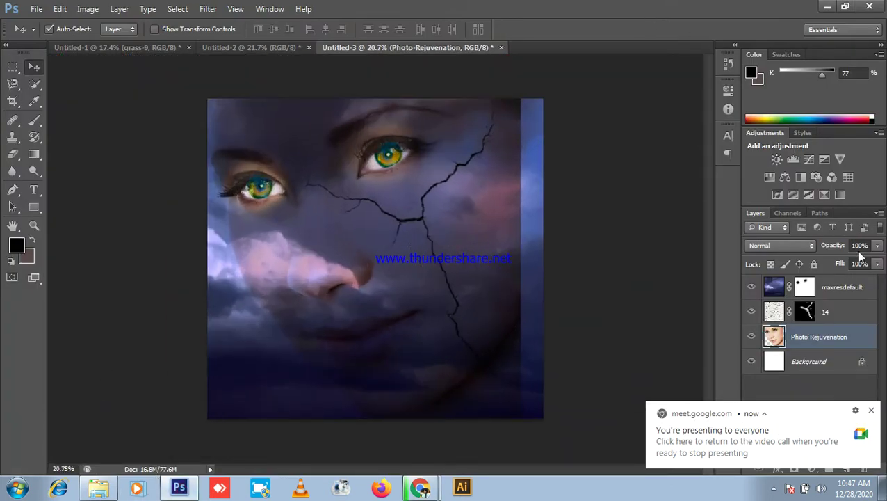
pyautogui.click(842, 287)
pyautogui.click(873, 411)
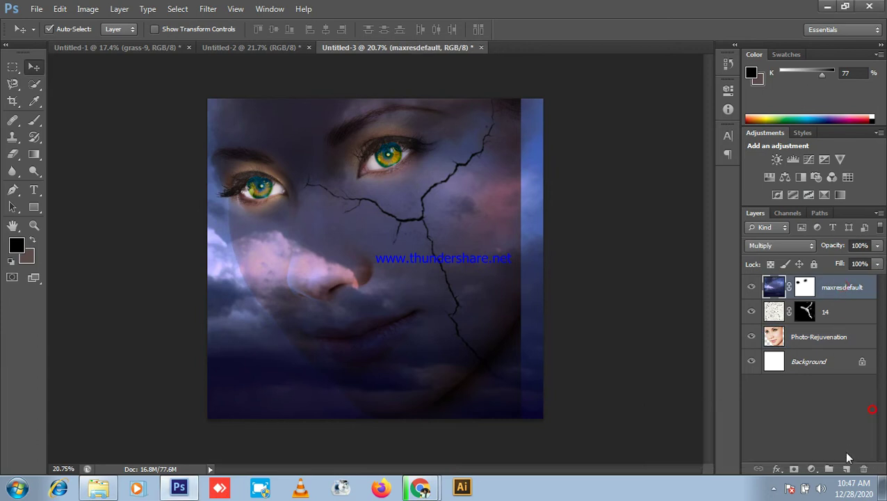
pyautogui.click(845, 468)
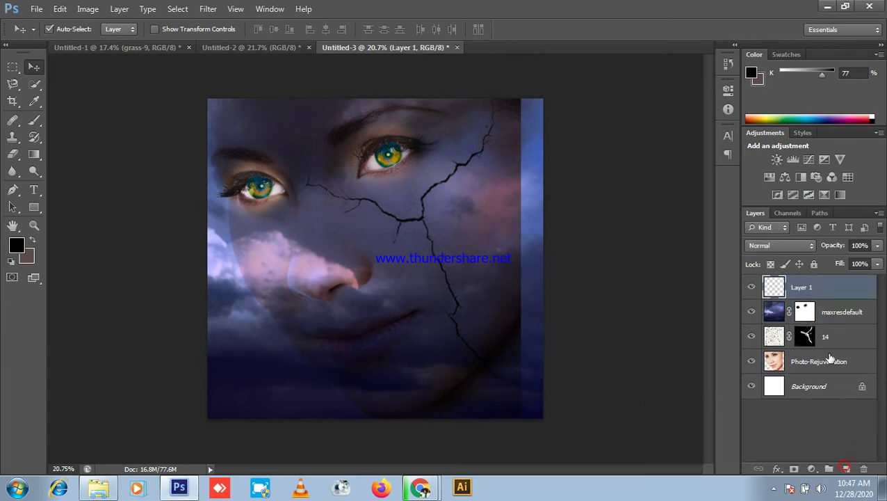
# - Replace the Brush tool's presets with the 20 Blood Brushes set and choose one of its splatter brushes
pyautogui.click(42, 116)
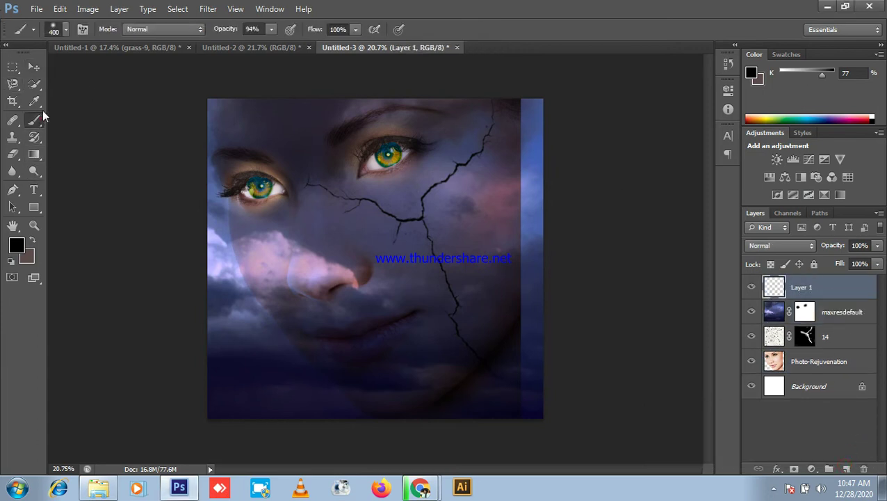
pyautogui.click(63, 28)
pyautogui.click(221, 51)
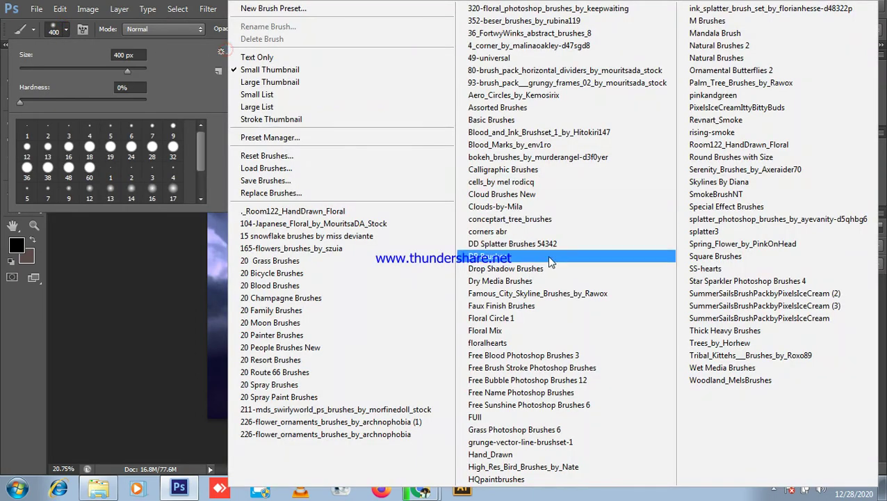
pyautogui.click(334, 272)
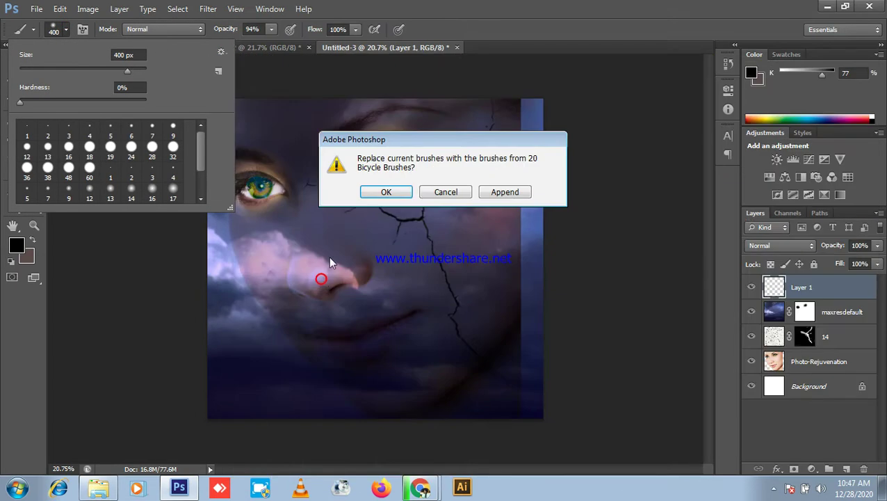
pyautogui.click(459, 195)
pyautogui.click(219, 52)
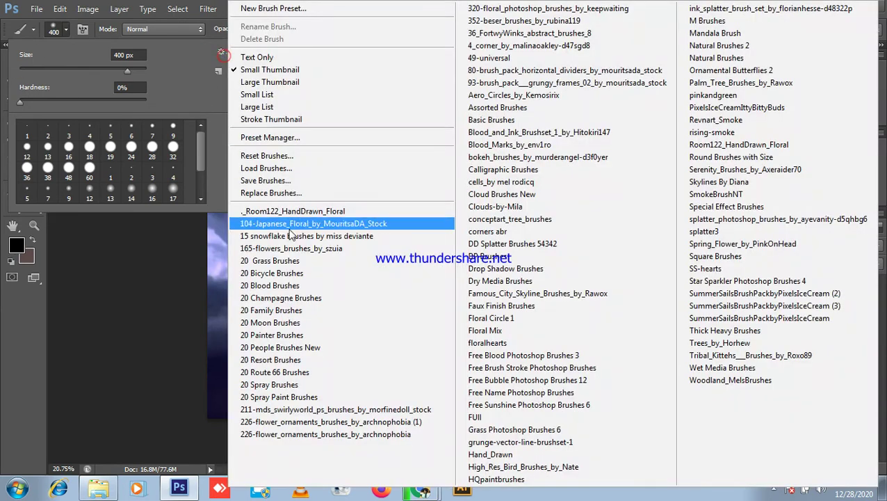
pyautogui.click(293, 287)
pyautogui.click(386, 194)
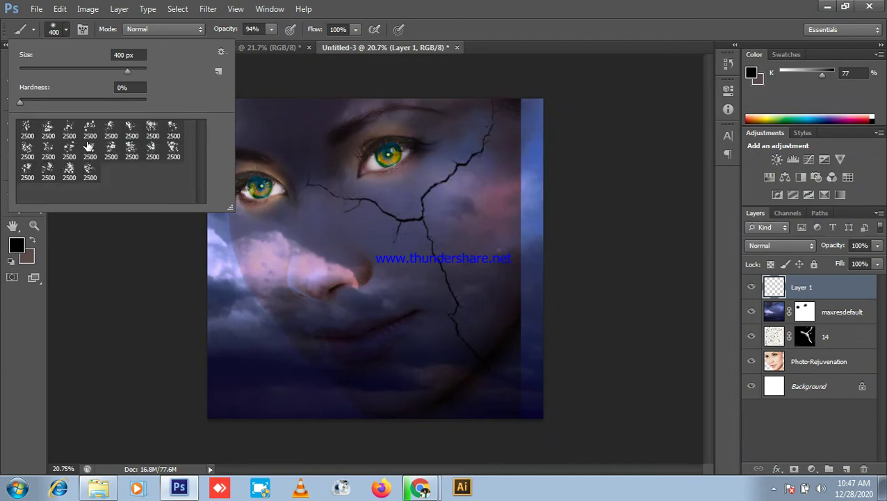
pyautogui.click(69, 172)
pyautogui.click(626, 43)
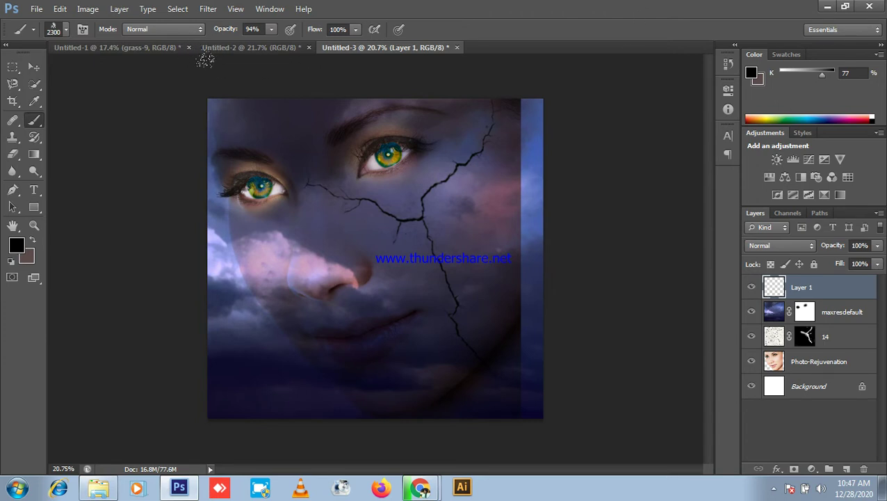
# - Set the foreground colour to pure red with a red value of 255
pyautogui.scroll(2, 249, 198)
pyautogui.scroll(1, 230, 167)
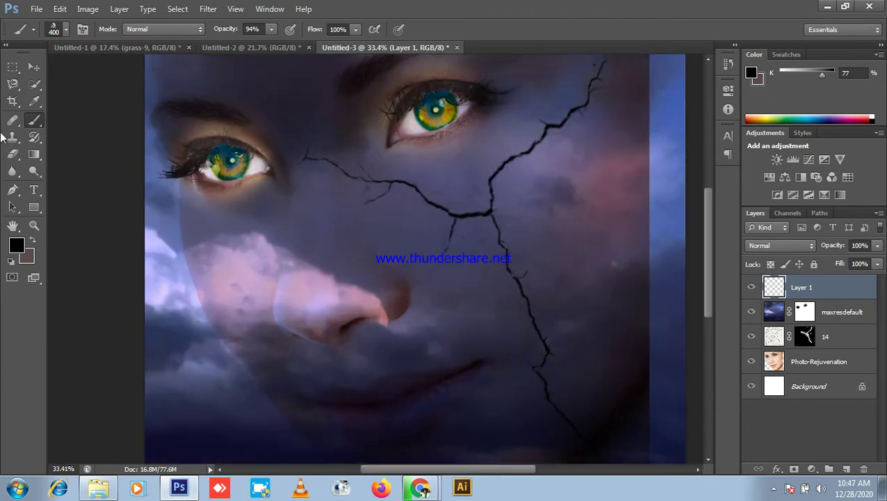
pyautogui.click(17, 244)
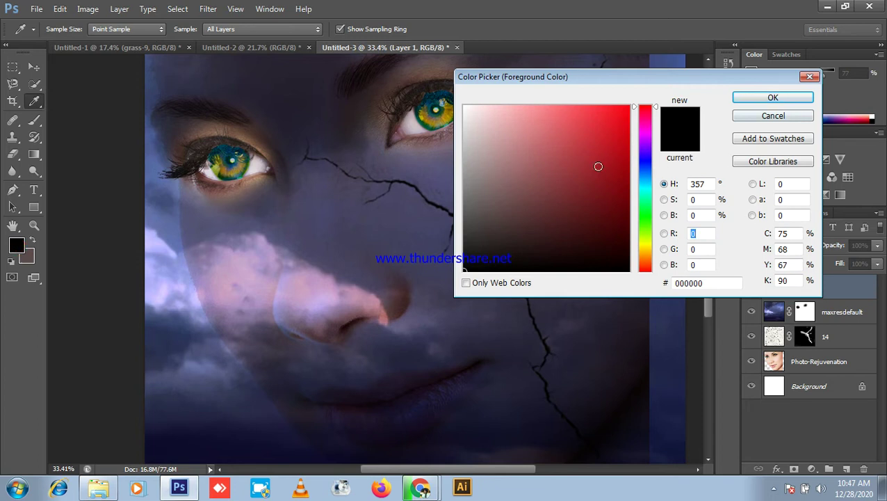
pyautogui.write('255')
pyautogui.click(773, 98)
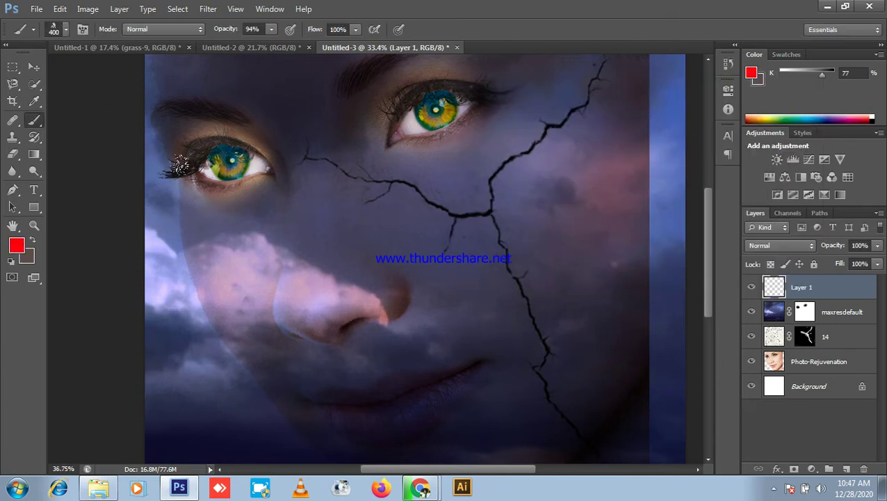
# - Paint red blood splatters over the left-hand eye and down the cheek from the right-hand eye with the brush at 250 px
pyautogui.scroll(3, 180, 166)
pyautogui.press('[')
pyautogui.press('[')
pyautogui.moveTo(237, 184); pyautogui.dragTo(197, 125)
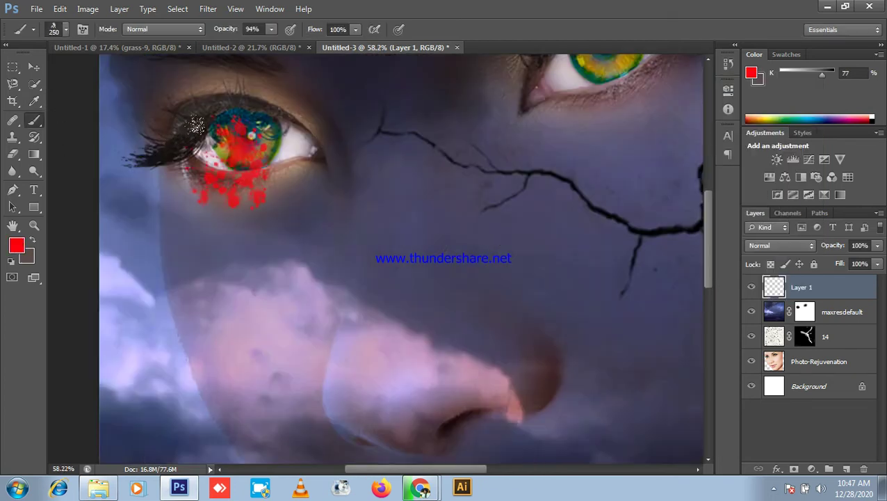
pyautogui.scroll(-2, 396, 188)
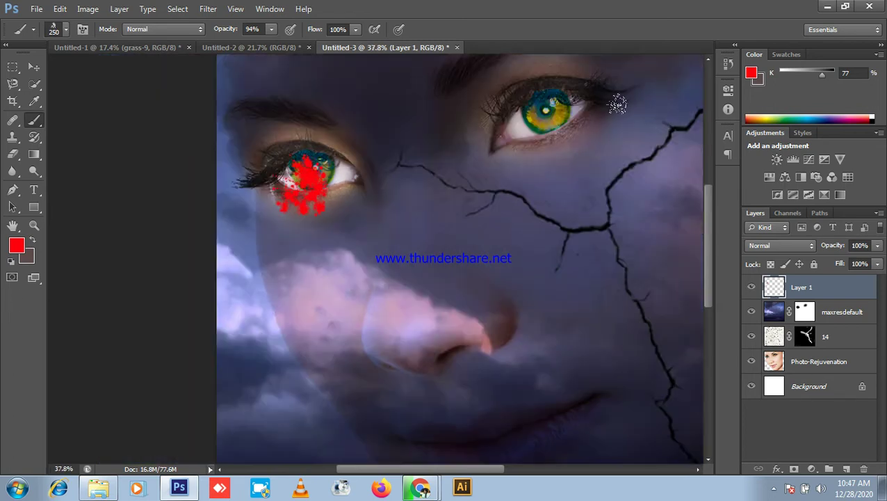
pyautogui.moveTo(546, 110)
pyautogui.mouseDown()
pyautogui.moveTo(556, 119)
pyautogui.moveTo(532, 194)
pyautogui.mouseUp()
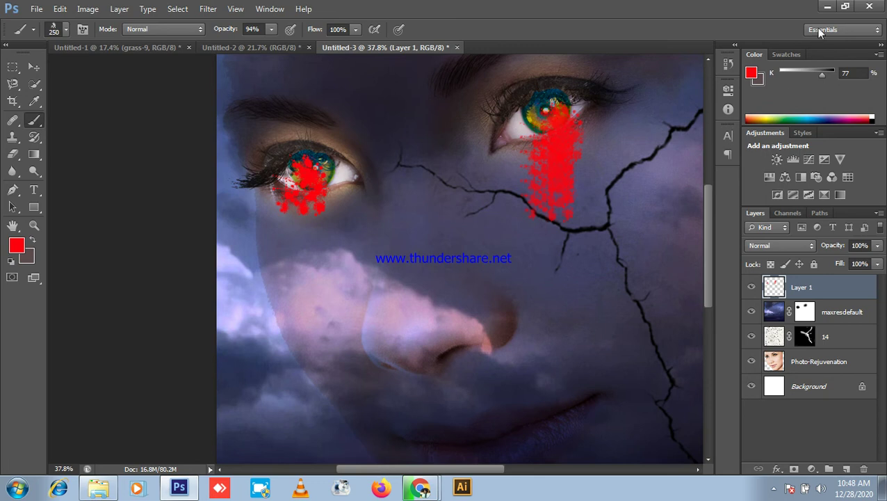
# - Add a layer mask to the painted blood layer
pyautogui.click(33, 67)
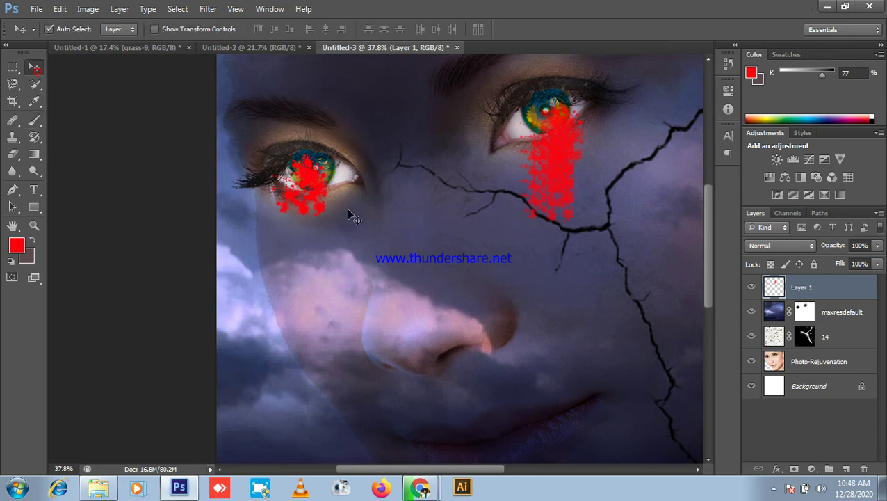
pyautogui.scroll(-1, 332, 207)
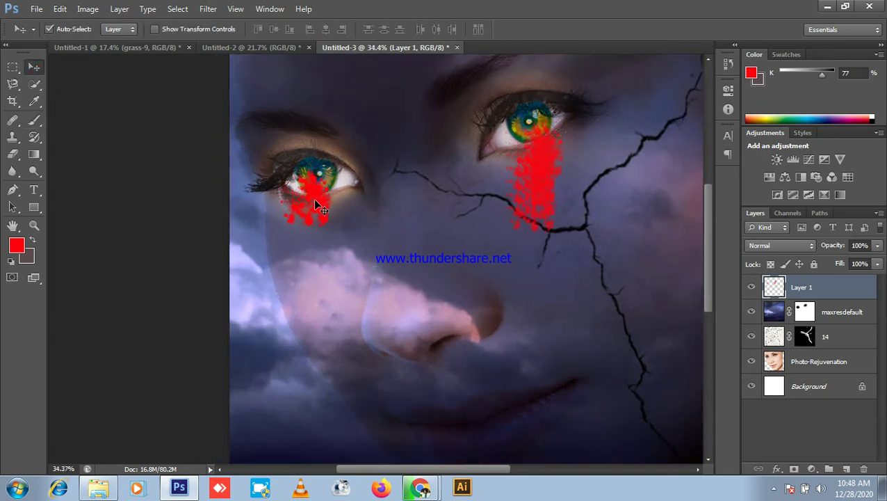
pyautogui.scroll(5, 314, 198)
pyautogui.click(793, 468)
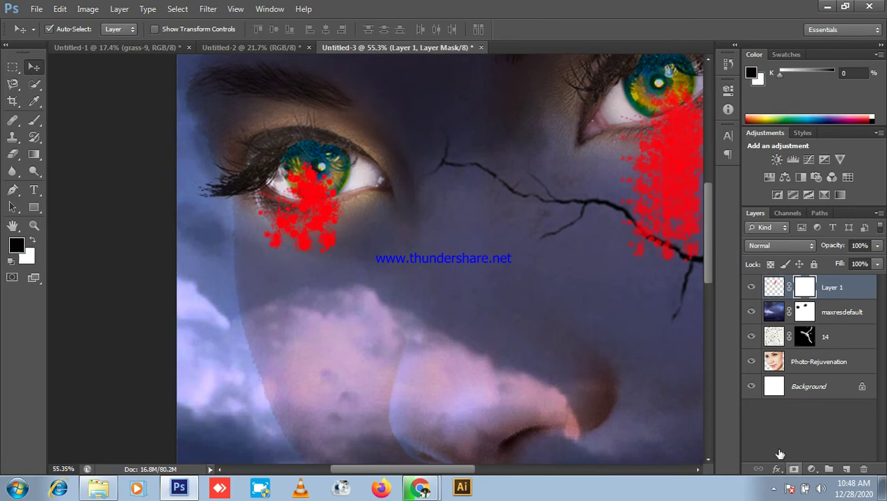
# - Replace the brush presets with the Basic Brushes set and choose the soft round 16 px brush
pyautogui.click(34, 119)
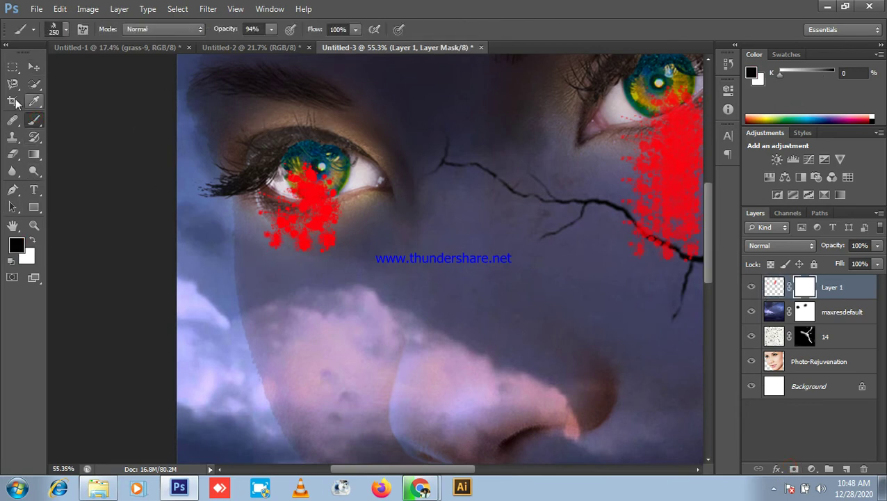
pyautogui.click(55, 30)
pyautogui.click(222, 52)
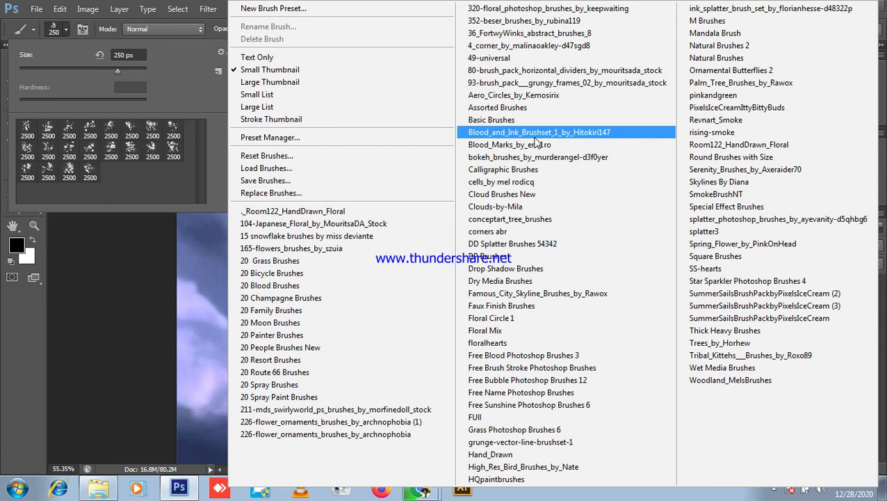
pyautogui.click(505, 119)
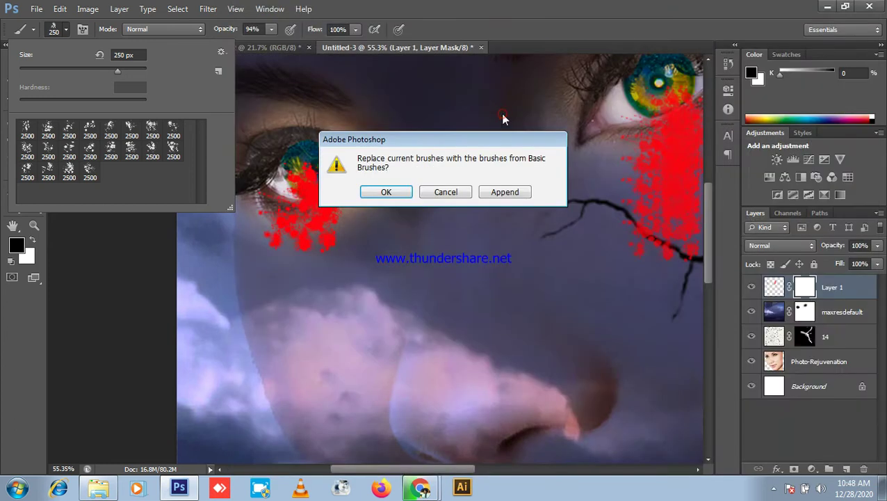
pyautogui.click(386, 193)
pyautogui.click(156, 168)
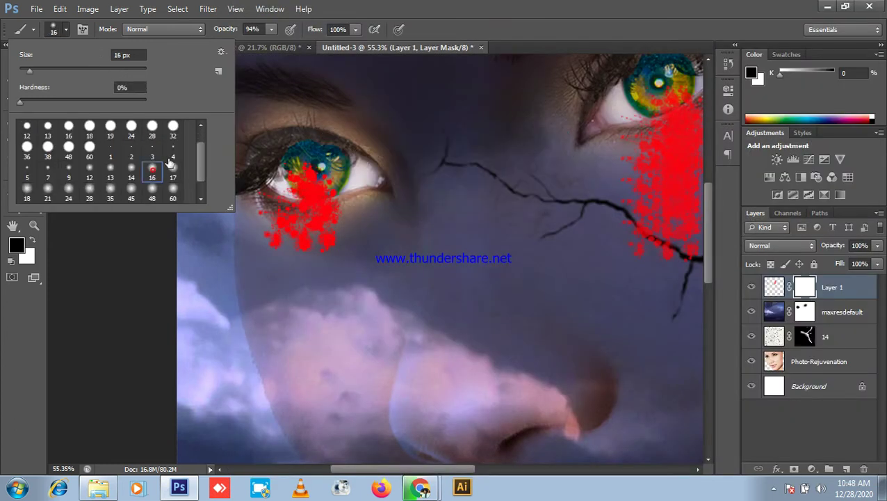
pyautogui.press('Return')
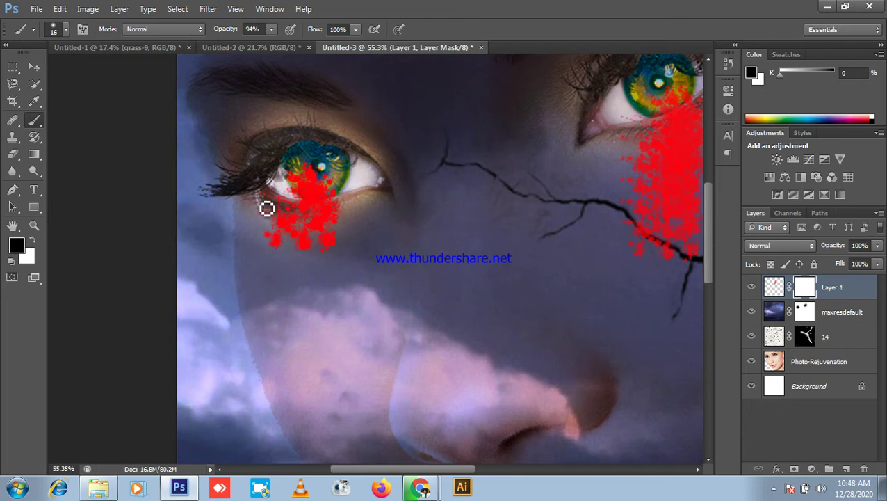
# - Enlarge the brush to 70 px and mask the blood off the left-hand eyeball with black
pyautogui.press(']')
pyautogui.press(']')
pyautogui.press(']')
pyautogui.press(']')
pyautogui.press(']')
pyautogui.press(']')
pyautogui.moveTo(272, 173); pyautogui.dragTo(223, 178)
pyautogui.moveTo(292, 181); pyautogui.dragTo(237, 174)
# - Mask the blood off the right-hand eyeball, keeping only the splatter below the lower lid
pyautogui.scroll(-2, 477, 182)
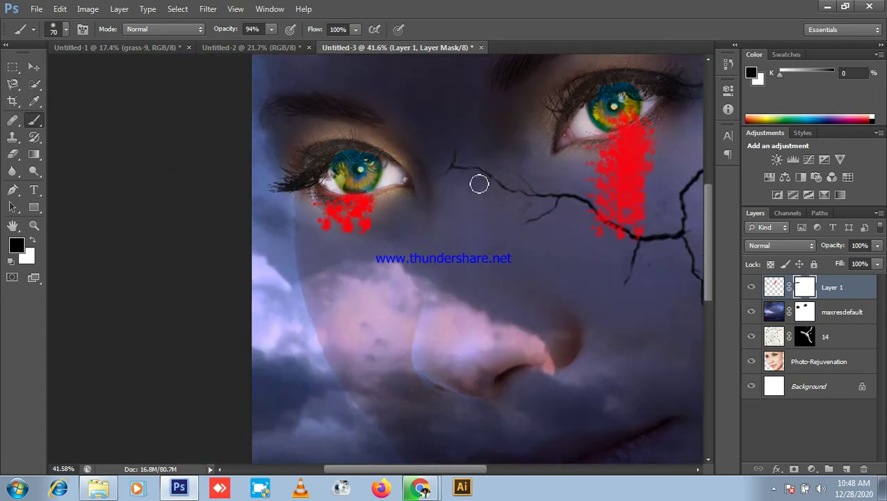
pyautogui.scroll(-1, 468, 226)
pyautogui.scroll(3, 554, 168)
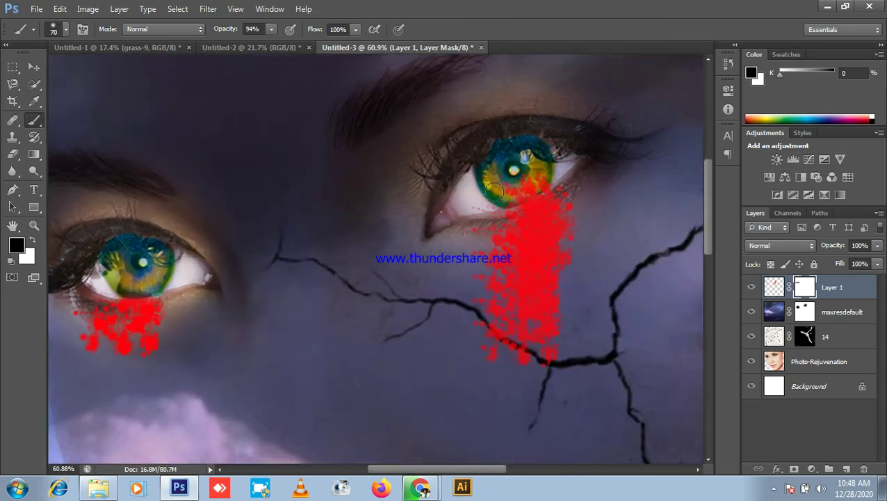
pyautogui.moveTo(496, 190); pyautogui.dragTo(579, 164)
pyautogui.scroll(-2, 598, 187)
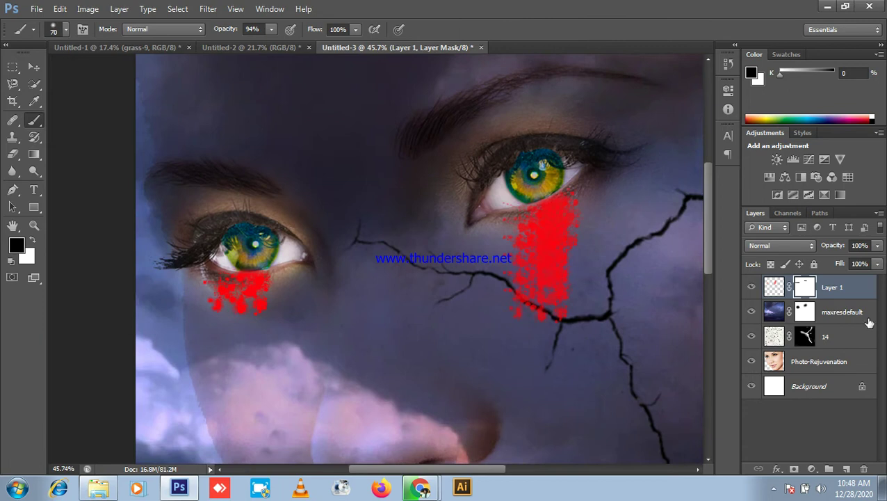
# - Set the blood layer's blend mode to Multiply and move the splatters up over the eyes
pyautogui.click(774, 287)
pyautogui.click(780, 244)
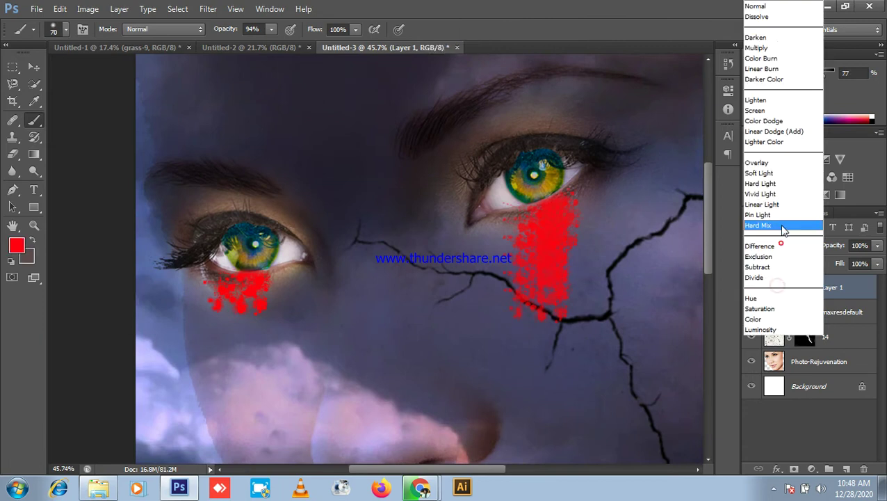
pyautogui.click(773, 53)
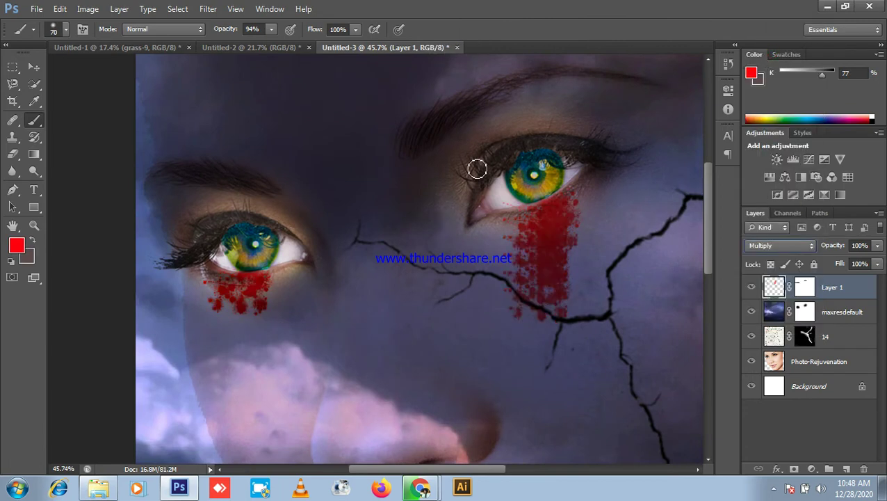
pyautogui.click(31, 68)
pyautogui.moveTo(245, 288); pyautogui.dragTo(244, 258)
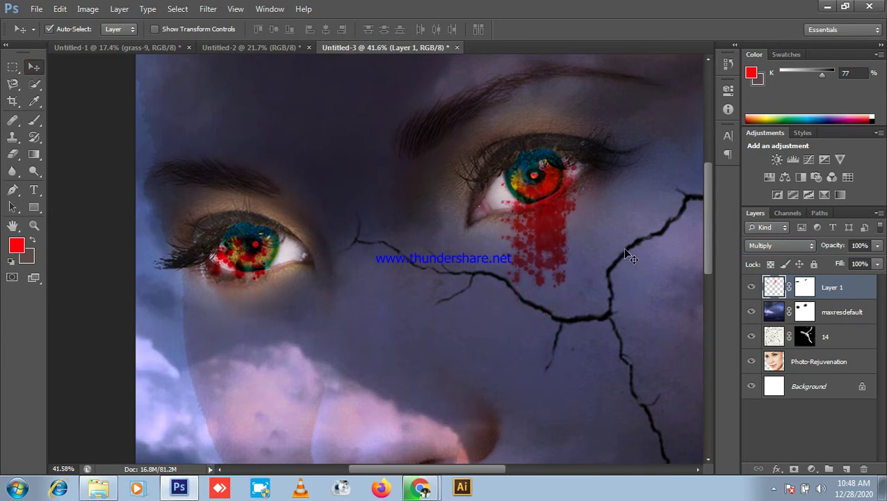
# - Delete the blood splatter over the left-hand eye from Layer 1 using a rectangular selection, and deselect
pyautogui.scroll(-1, 629, 257)
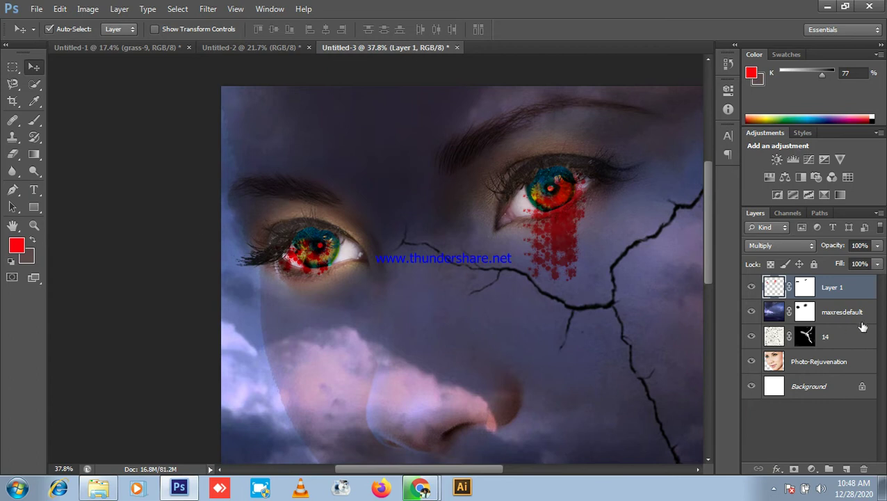
pyautogui.moveTo(13, 67); pyautogui.dragTo(81, 64)
pyautogui.moveTo(256, 225); pyautogui.dragTo(368, 301)
pyautogui.press('Delete')
pyautogui.scroll(1, 371, 277)
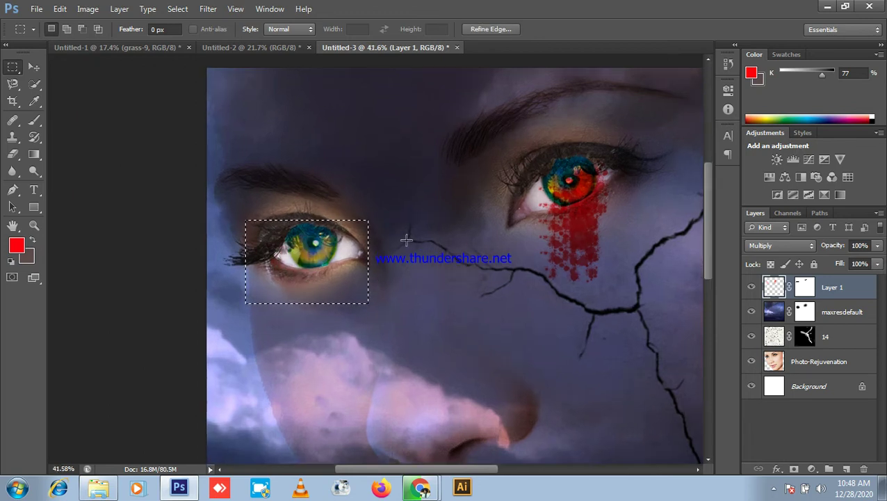
pyautogui.click(407, 241)
pyautogui.click(34, 67)
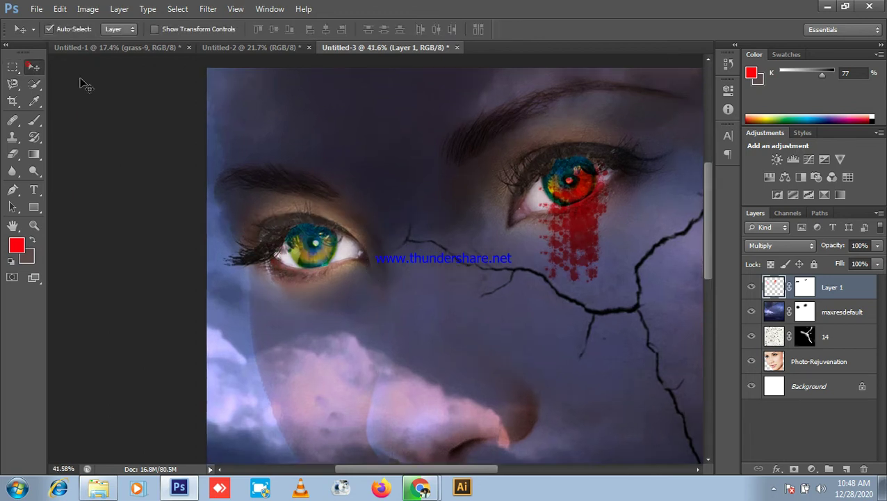
# - Move the remaining blood splatter slightly so it sits over the right-hand eye and lower lid, and deselect the layer
pyautogui.scroll(3, 634, 213)
pyautogui.moveTo(566, 226); pyautogui.dragTo(555, 214)
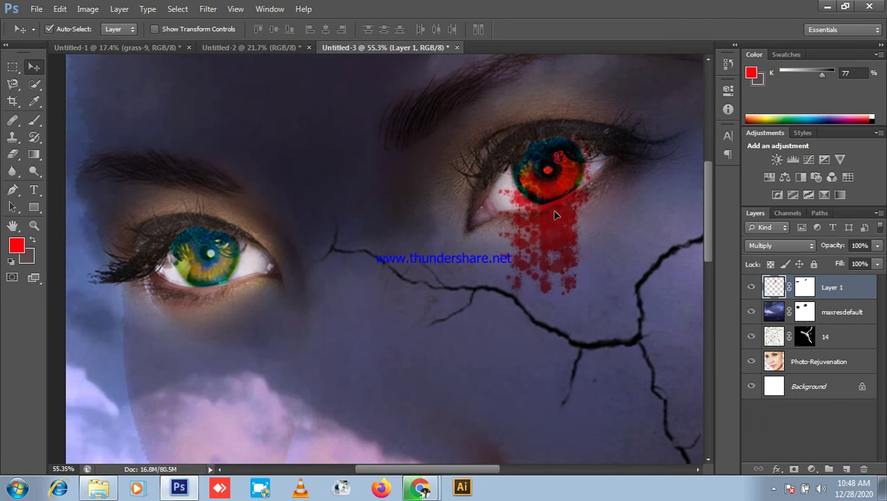
pyautogui.scroll(-5, 555, 214)
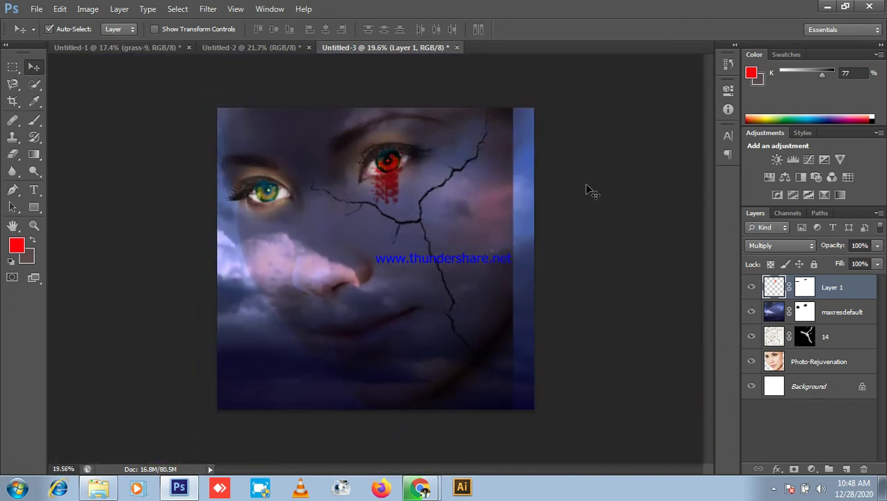
pyautogui.click(630, 191)
pyautogui.scroll(3, 605, 199)
pyautogui.scroll(-3, 605, 199)
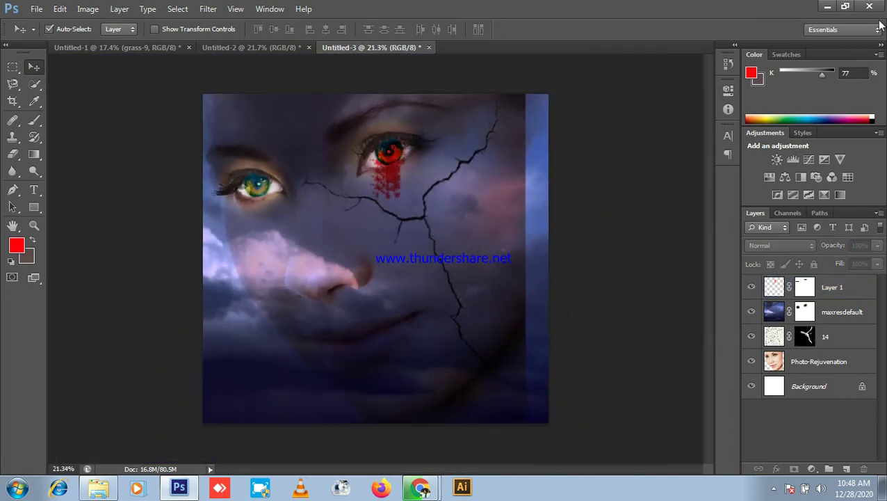
# - Switch to the Google Meet call in Chrome and look through the participant list and chat
pyautogui.click(828, 5)
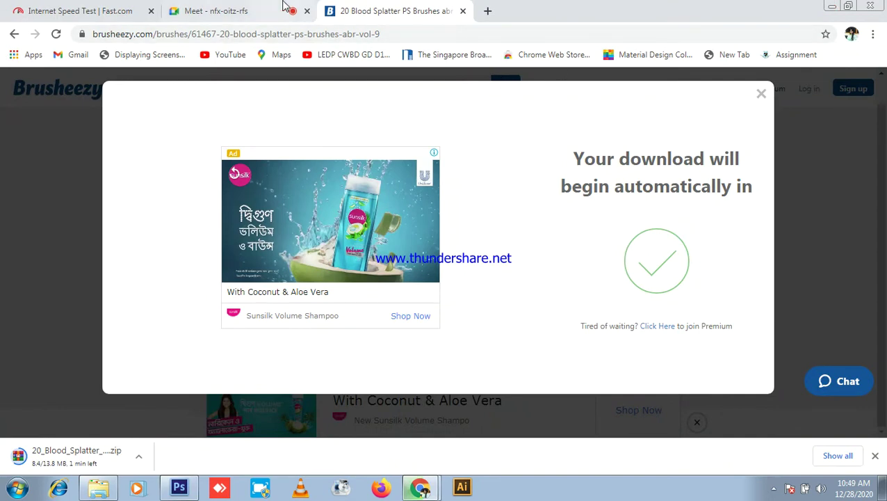
pyautogui.click(238, 13)
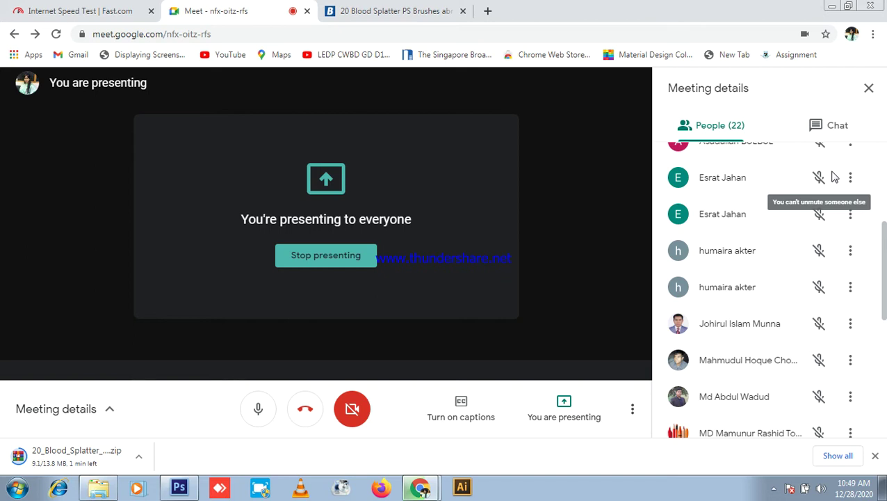
pyautogui.scroll(3, 793, 299)
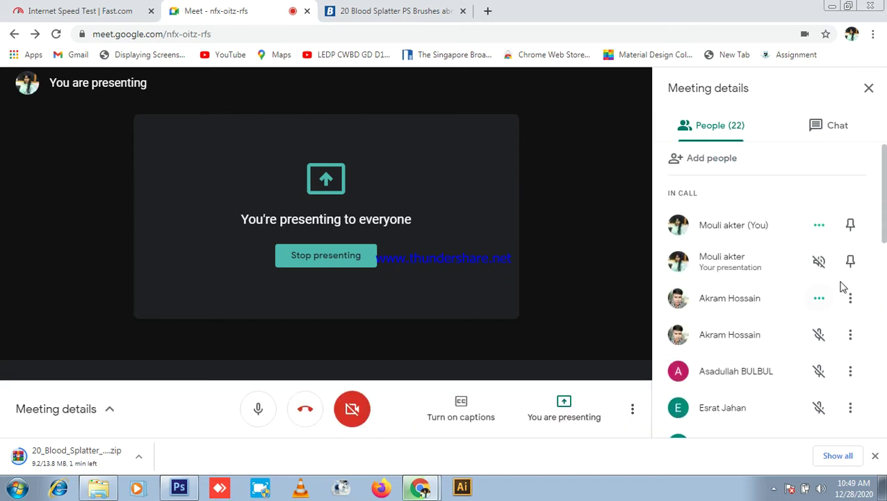
pyautogui.scroll(-5, 856, 293)
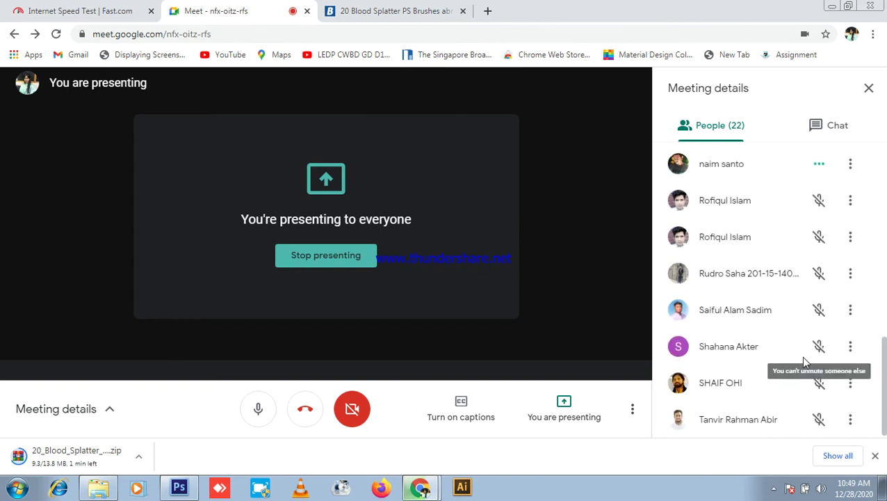
pyautogui.scroll(1, 861, 333)
pyautogui.scroll(-1, 854, 346)
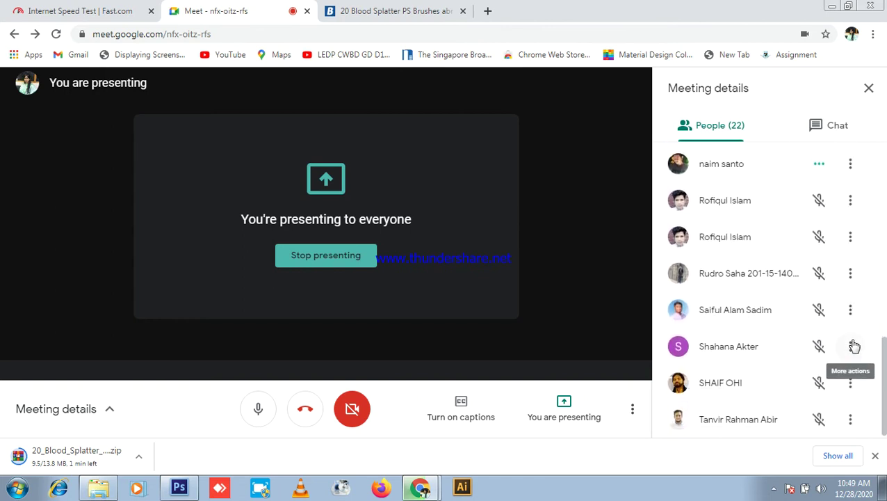
pyautogui.click(822, 127)
pyautogui.click(731, 127)
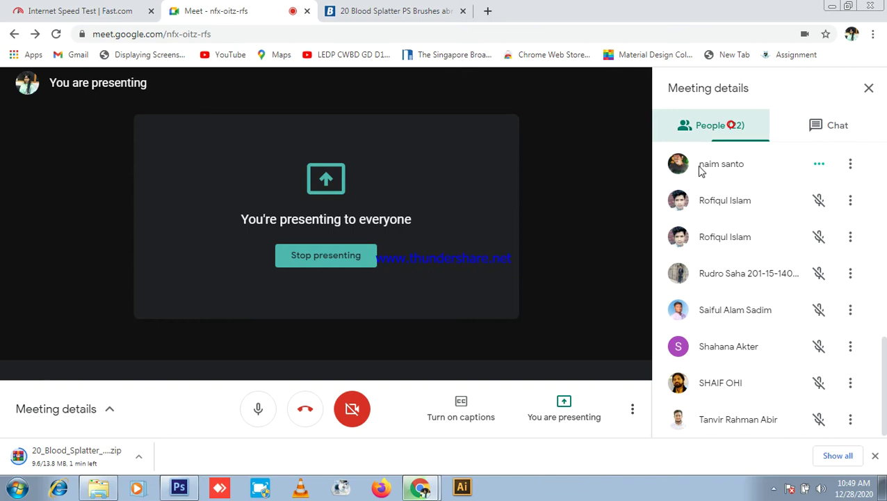
# - Return to Photoshop and review the open Untitled-2, Untitled-1 and Untitled-3 compositions
pyautogui.click(180, 488)
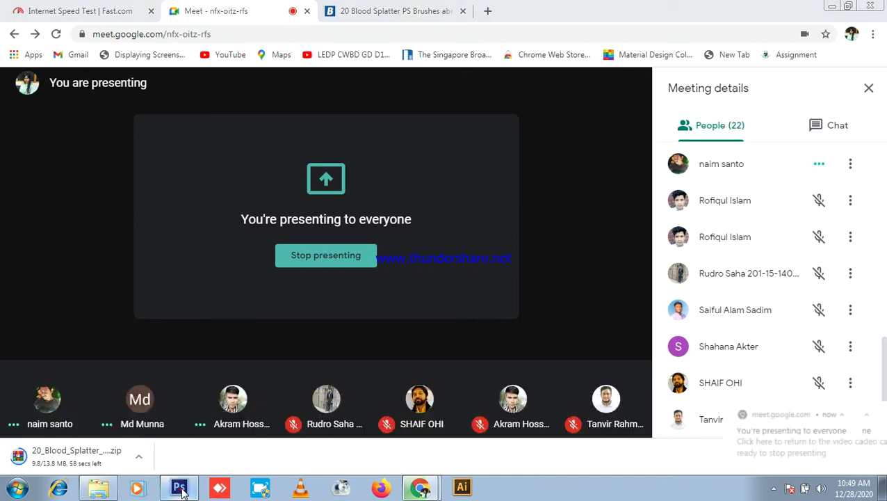
pyautogui.scroll(2, 489, 299)
pyautogui.scroll(-1, 550, 209)
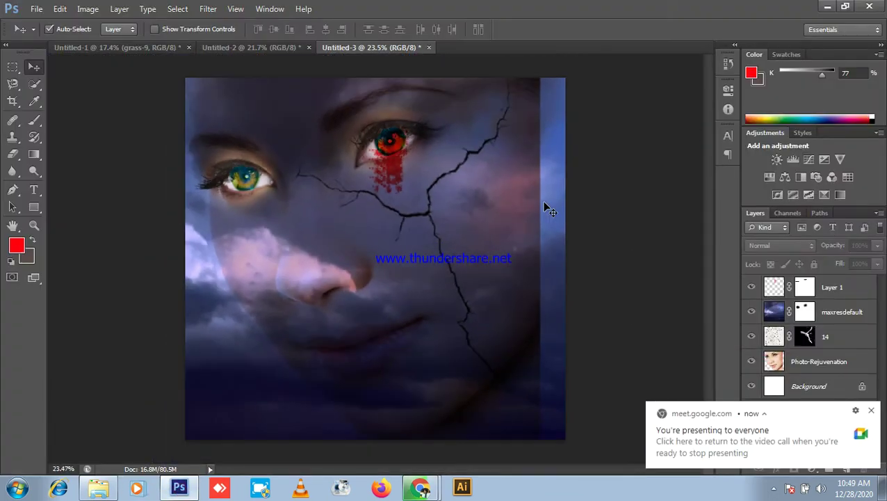
pyautogui.click(258, 47)
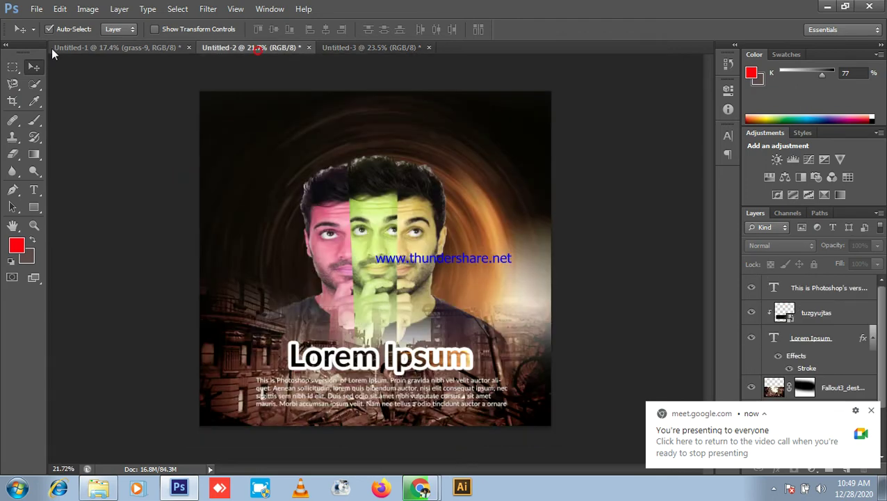
pyautogui.click(101, 47)
pyautogui.click(393, 48)
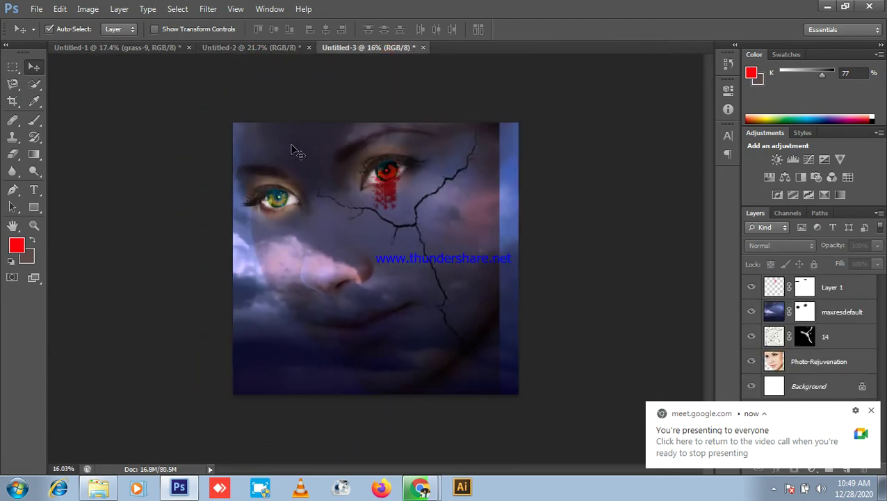
# - Create a new white RGB document of 209.97 x 199.98 mm at 300 pixels/inch
pyautogui.click(36, 9)
pyautogui.click(61, 26)
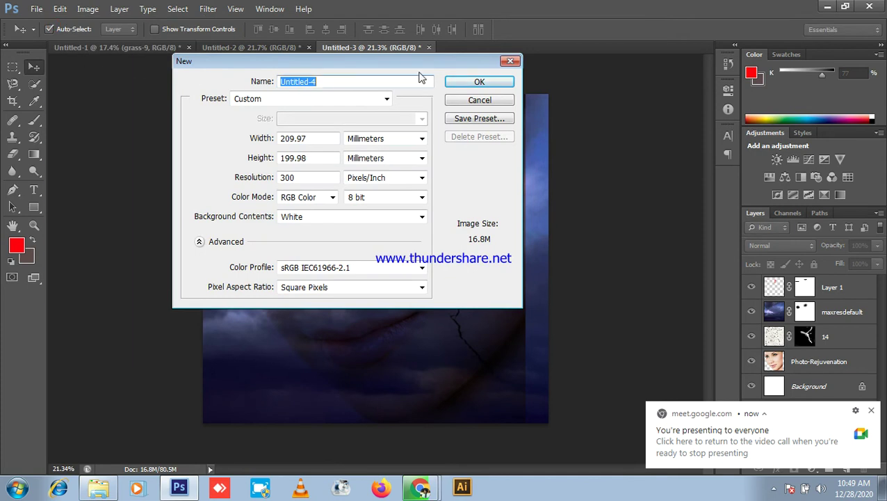
pyautogui.click(479, 82)
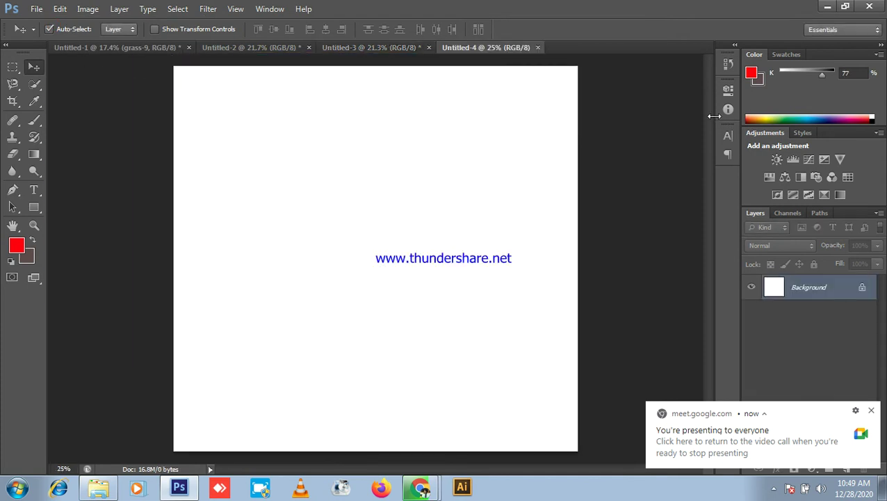
# - Switch back to Chrome, close the blood splatter brushes page and dismiss the dangerous-extensions notice
pyautogui.click(827, 6)
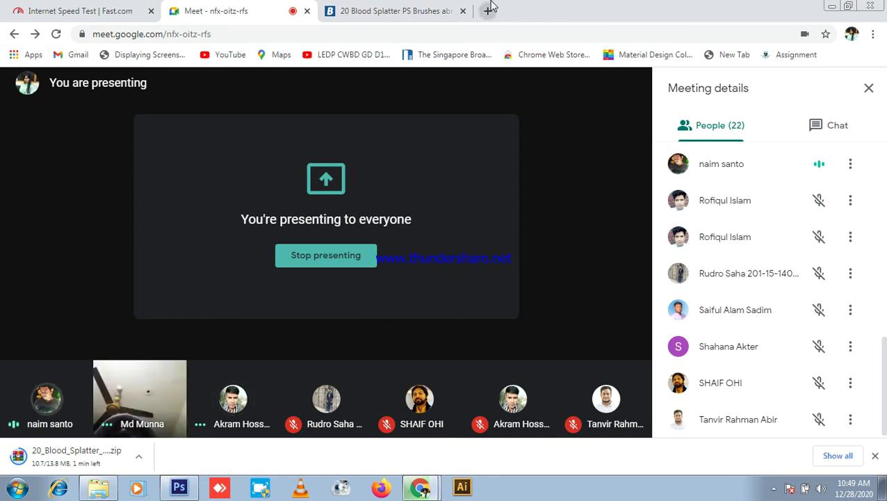
pyautogui.click(461, 10)
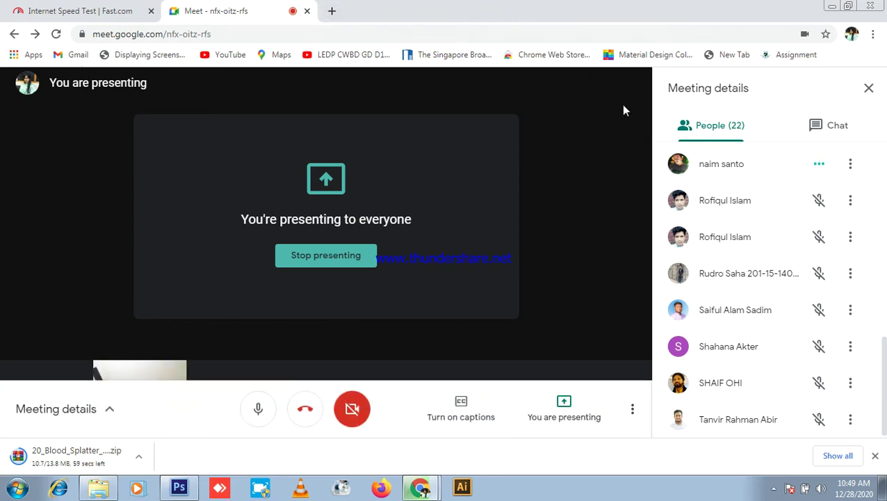
pyautogui.click(829, 130)
pyautogui.click(725, 125)
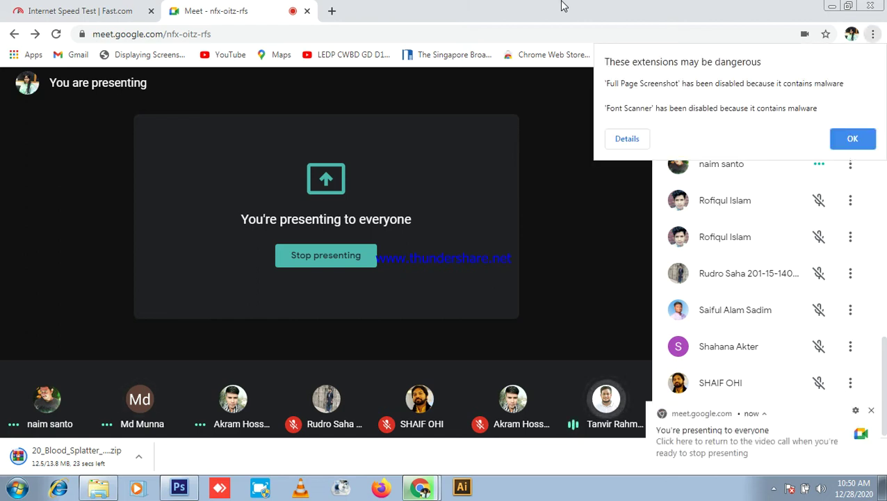
pyautogui.click(852, 142)
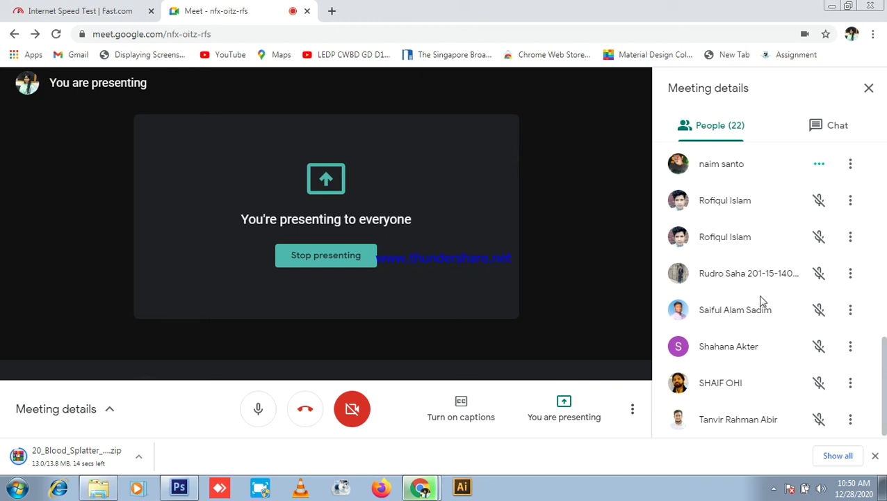
# - Stop presenting the screen in the Google Meet call and go down the participant list
pyautogui.scroll(4, 760, 299)
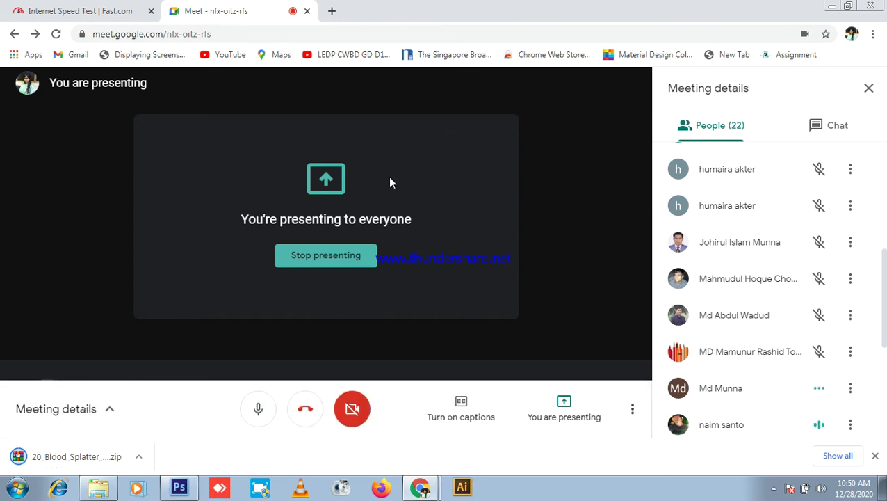
pyautogui.click(344, 261)
pyautogui.scroll(-3, 839, 201)
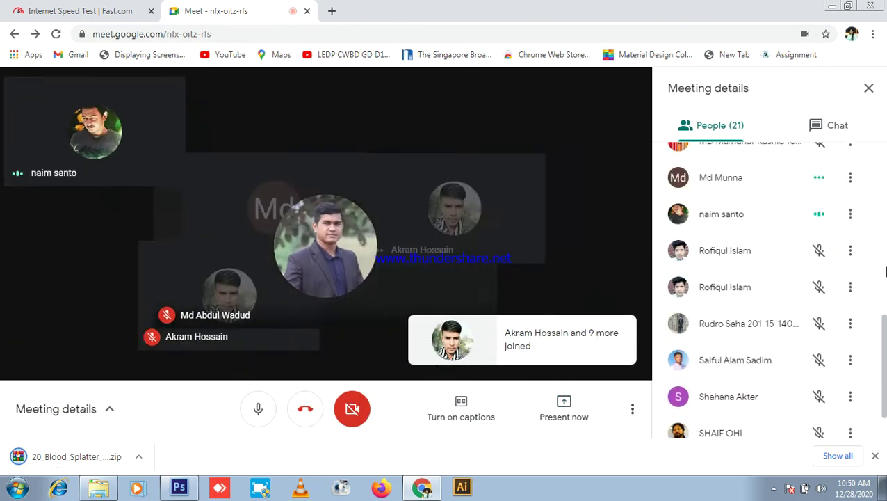
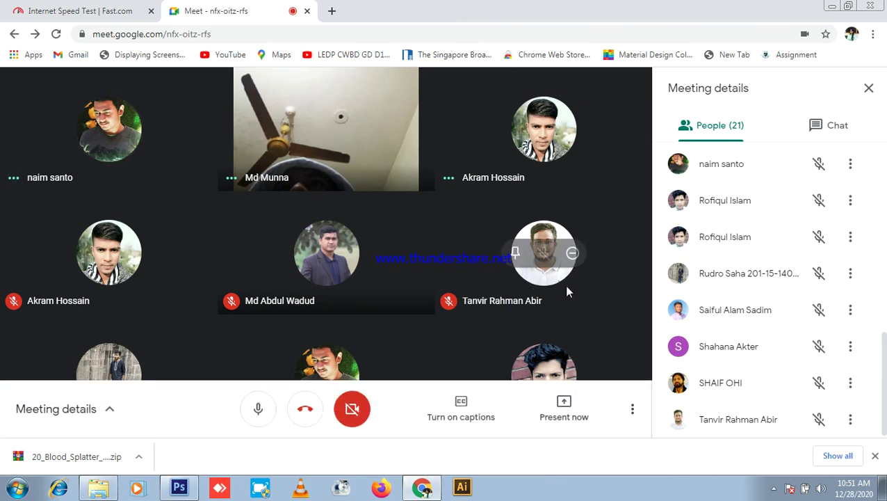
# - Open Snipping Tool and capture the whole screen showing the Meet participants
pyautogui.click(18, 489)
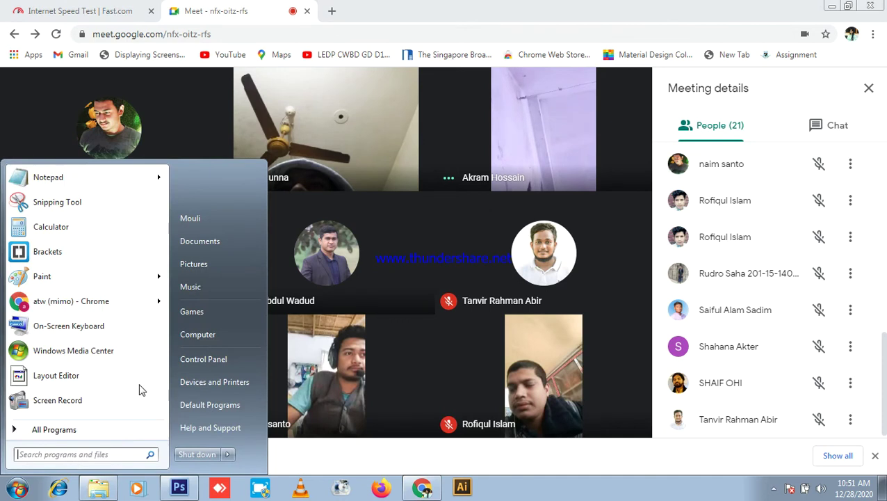
pyautogui.click(70, 209)
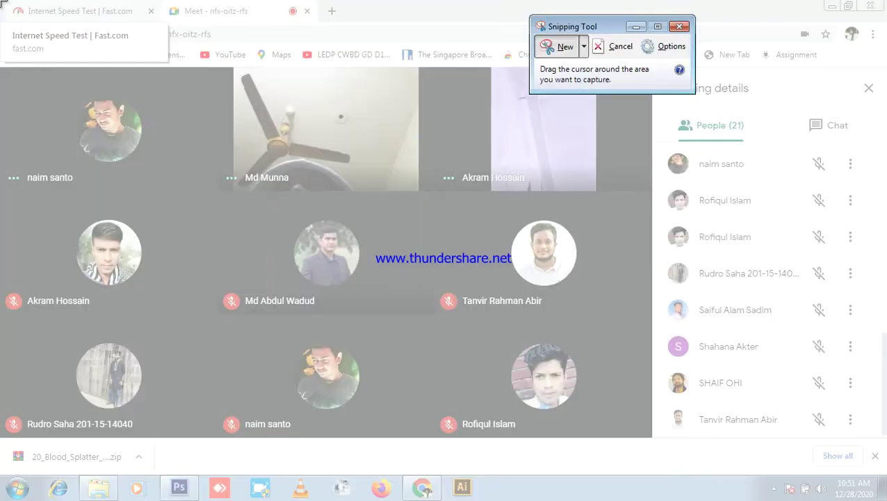
pyautogui.moveTo(2, 3); pyautogui.dragTo(886, 500)
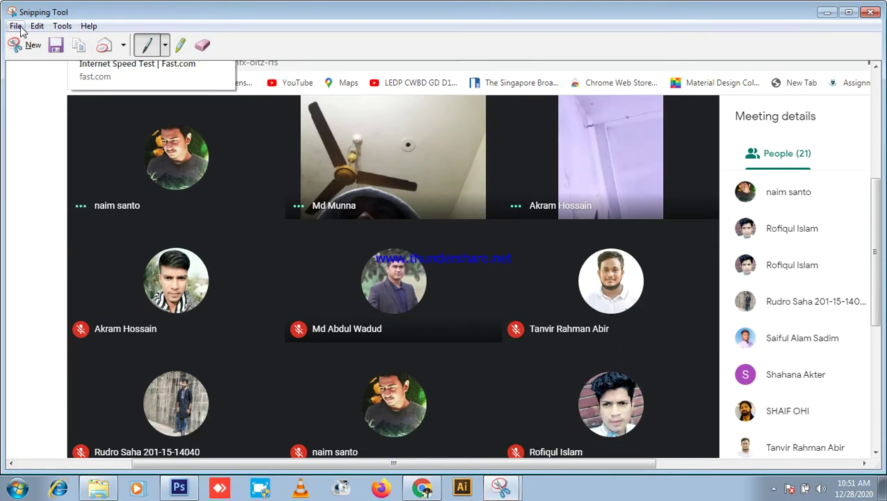
# - Save the snip as a JPEG named 20 in the LEDP_GD_56 folder under LEDP_Screen_Sort, and close Snipping Tool
pyautogui.click(16, 26)
pyautogui.click(33, 57)
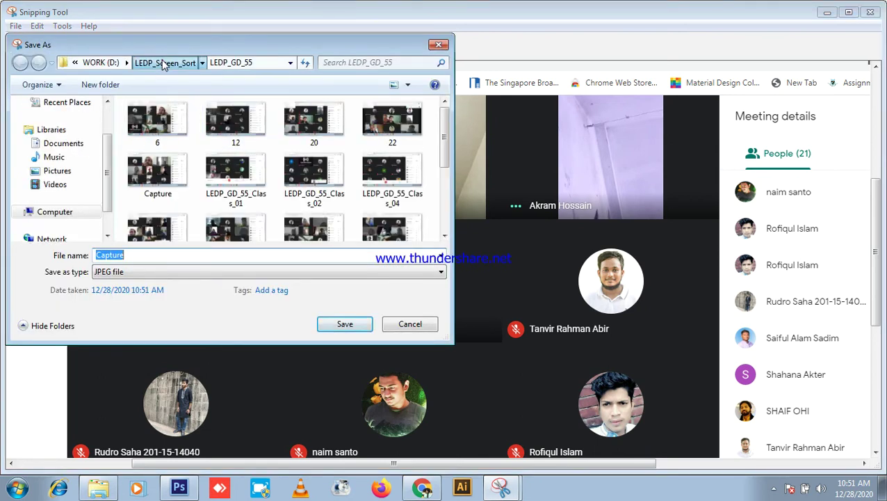
pyautogui.click(164, 63)
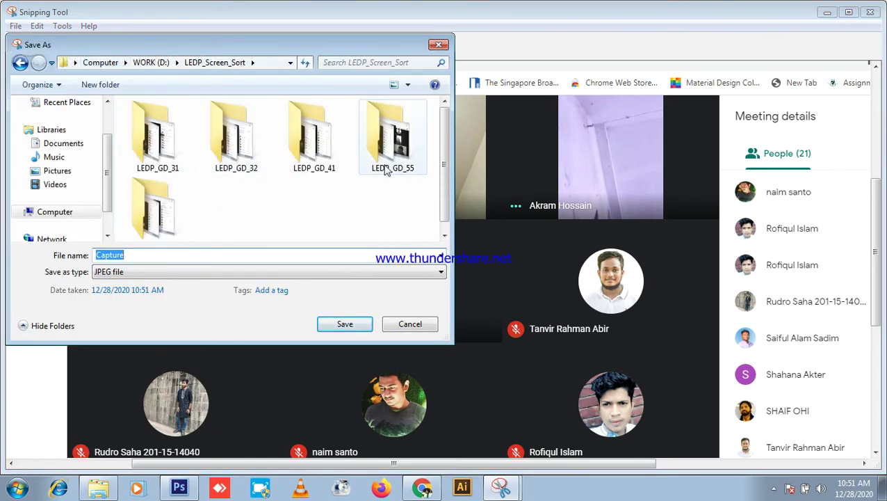
pyautogui.doubleClick(153, 208)
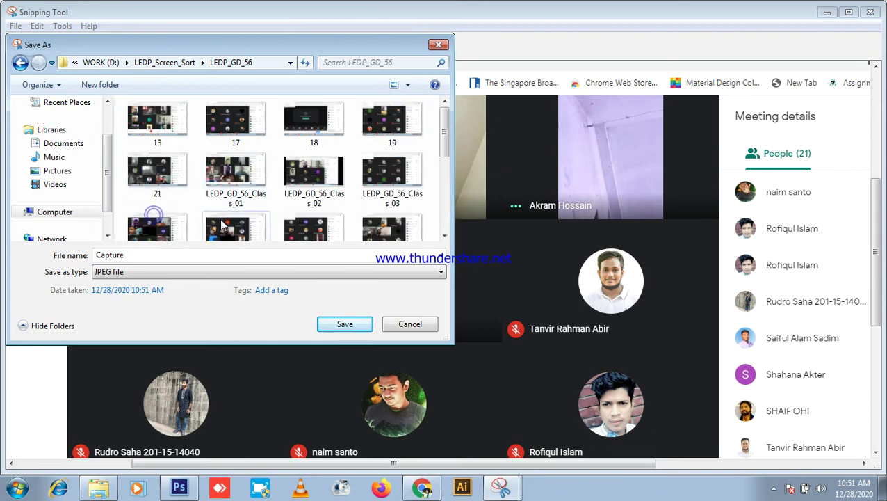
pyautogui.scroll(-5, 229, 209)
pyautogui.doubleClick(143, 256)
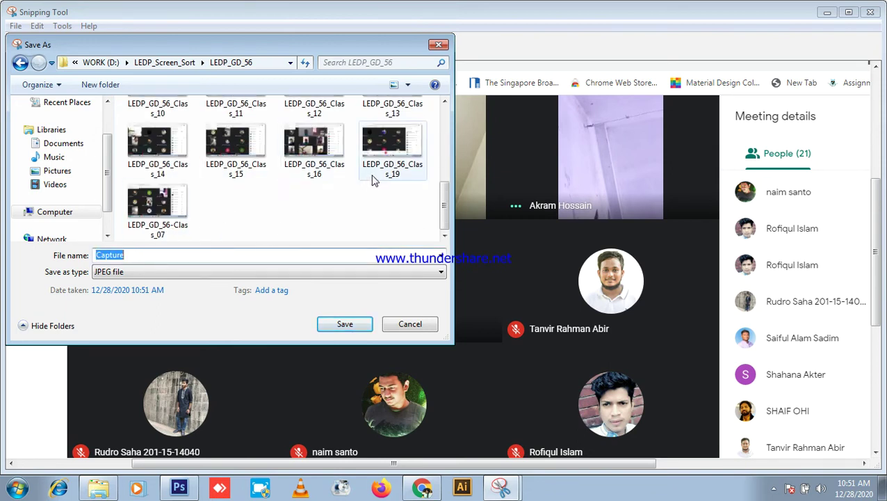
pyautogui.write('20')
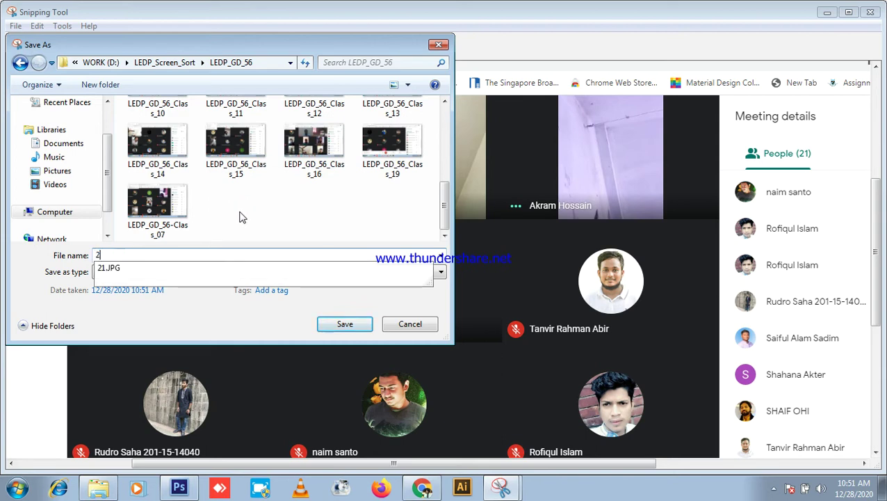
pyautogui.click(345, 324)
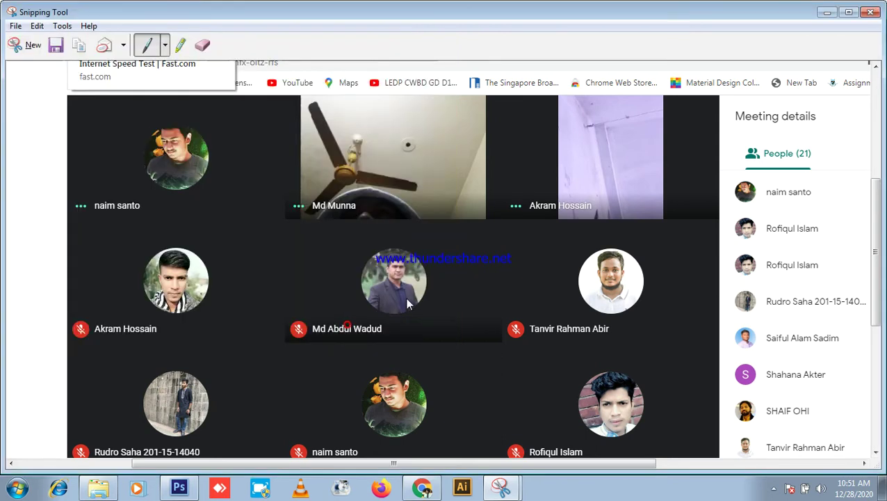
pyautogui.click(868, 14)
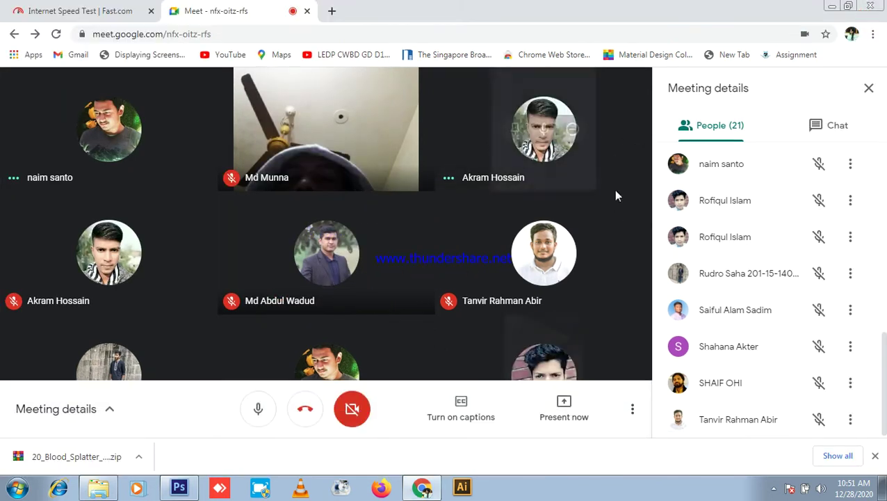
# - Present the entire screen to everyone in the Google Meet call
pyautogui.moveTo(560, 319)
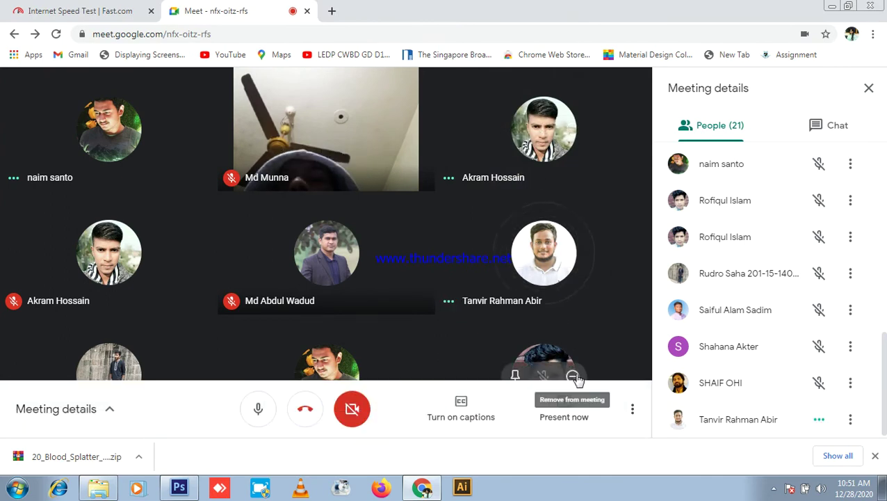
pyautogui.click(566, 415)
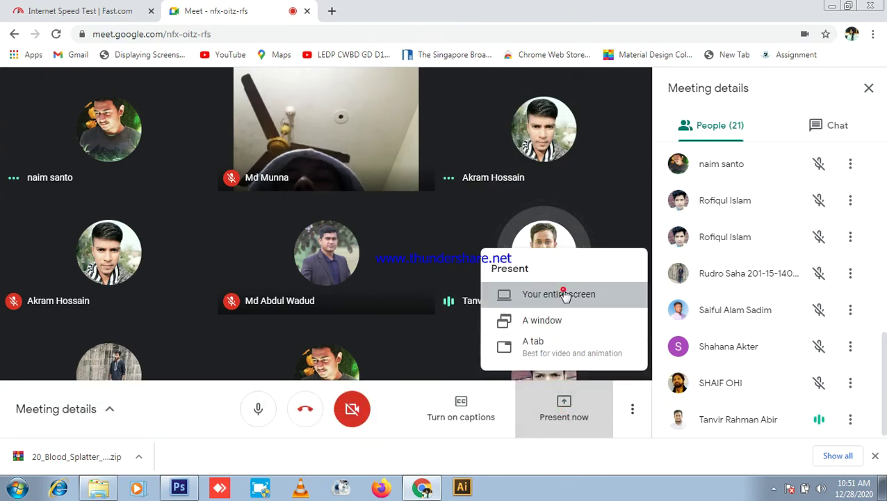
pyautogui.click(567, 296)
pyautogui.click(354, 206)
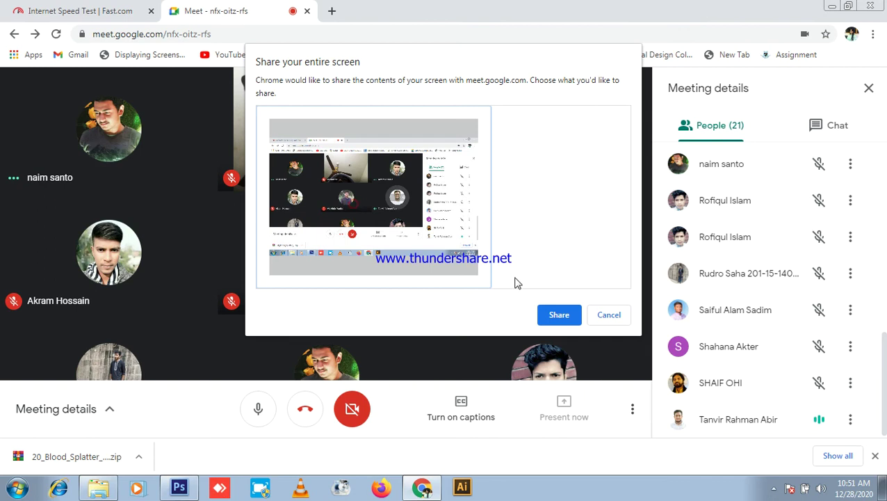
pyautogui.click(565, 319)
# - Check the meeting chat messages and return to the participant list
pyautogui.click(835, 125)
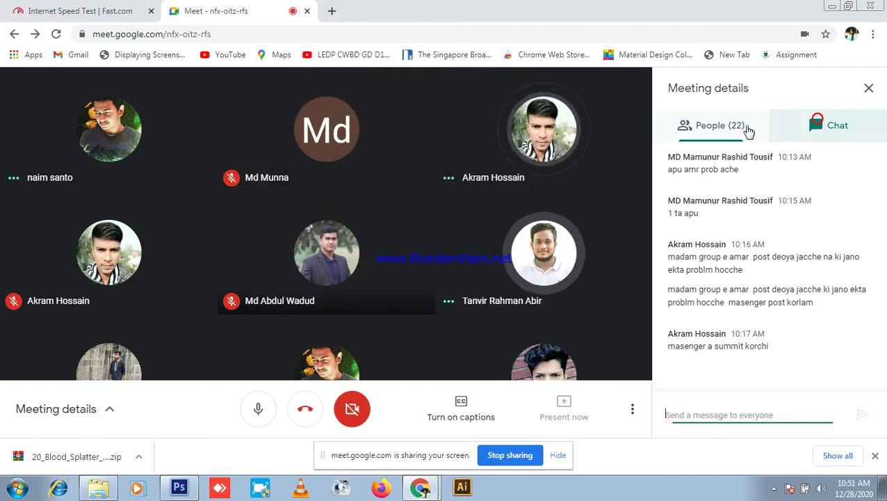
pyautogui.click(735, 131)
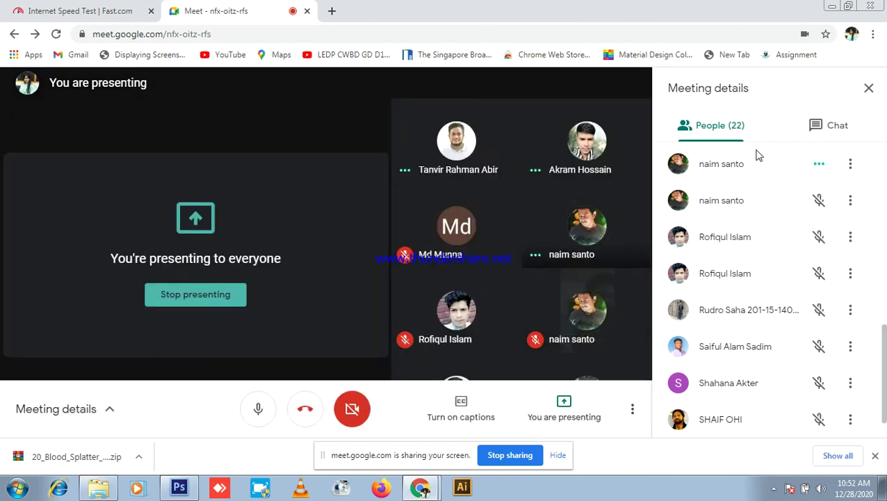
pyautogui.click(832, 125)
pyautogui.click(717, 129)
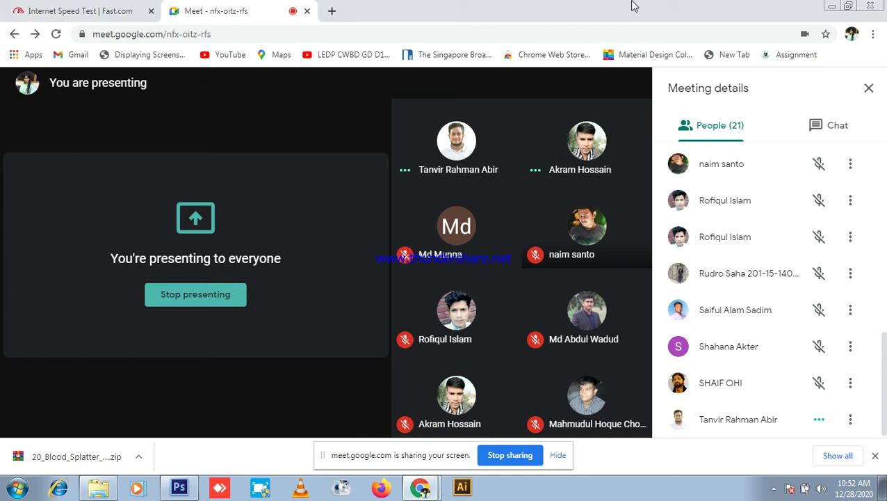
# - Search Google for "image manipulation" in a new tab and show the image results
pyautogui.click(332, 11)
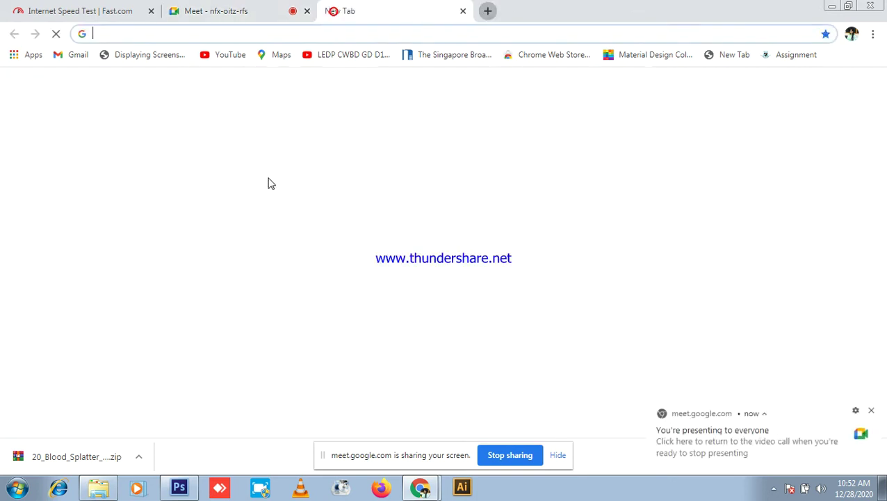
pyautogui.click(149, 28)
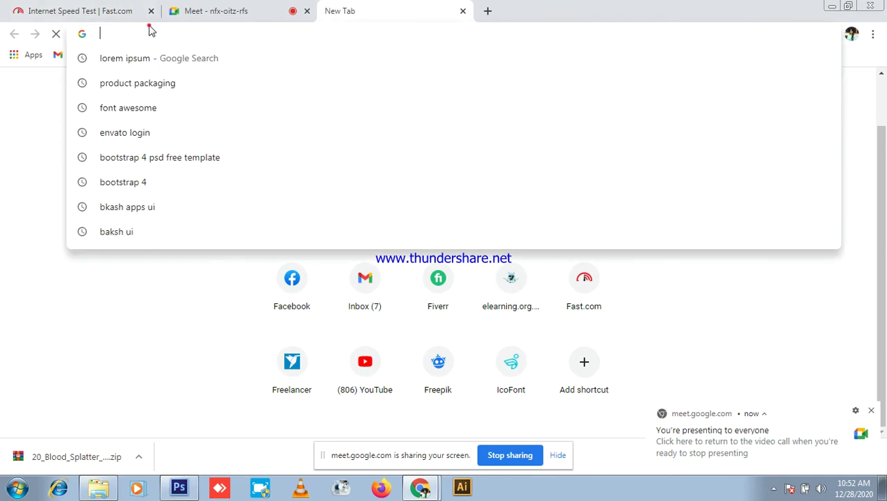
pyautogui.write('image')
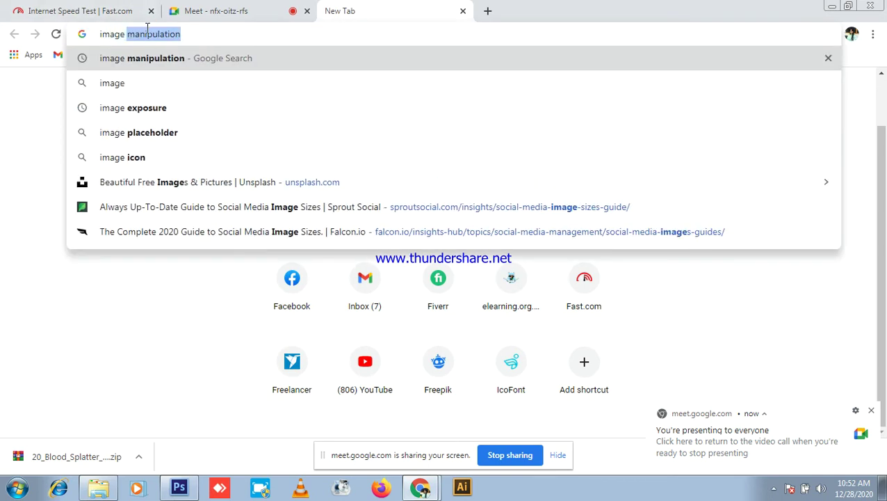
pyautogui.press('Return')
pyautogui.click(249, 8)
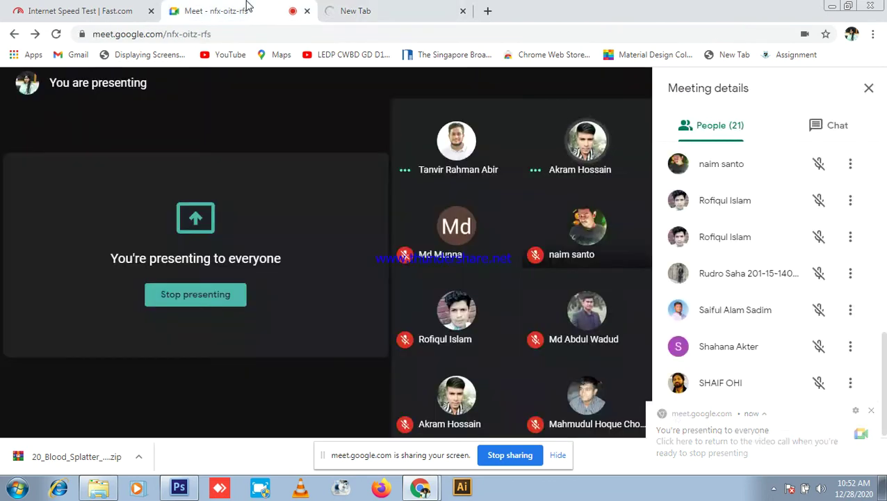
pyautogui.click(437, 8)
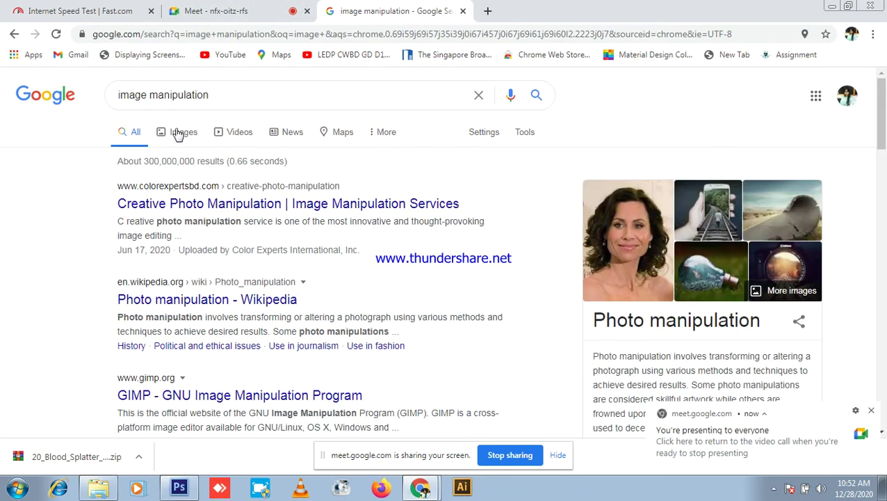
pyautogui.click(178, 135)
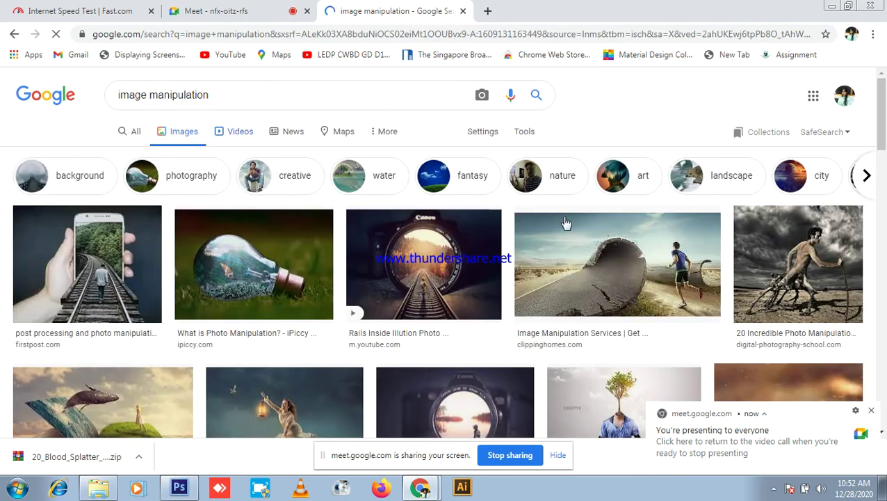
# - Browse the image results and preview the railway-through-phone picture and the light bulb picture
pyautogui.scroll(-3, 567, 222)
pyautogui.scroll(3, 567, 222)
pyautogui.click(90, 271)
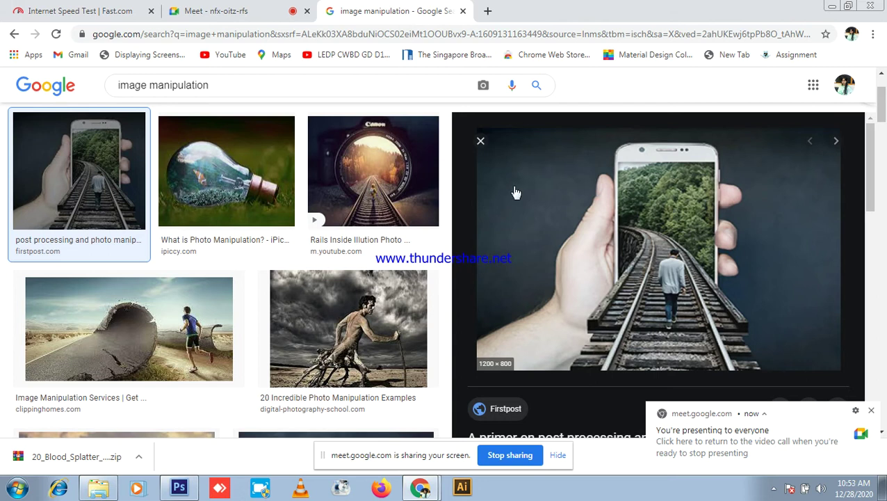
pyautogui.click(481, 141)
pyautogui.scroll(2, 356, 276)
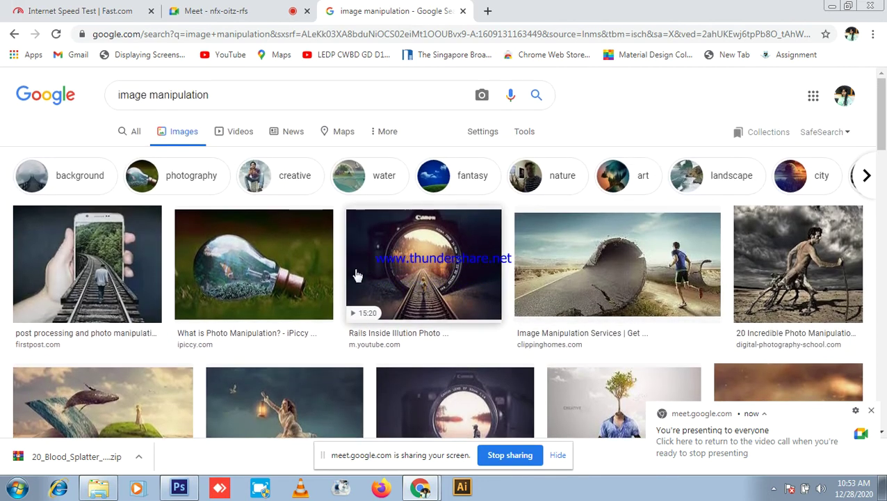
pyautogui.click(290, 279)
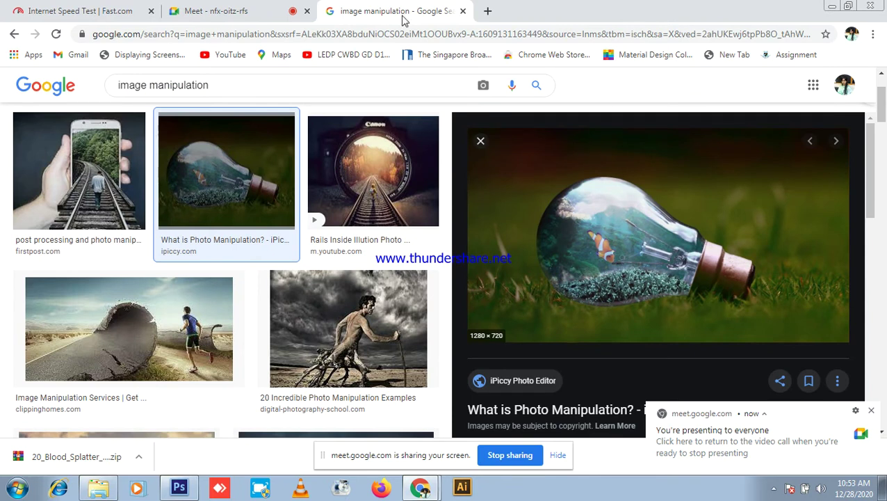
# - Check the Meet call, return to the image results and preview the camera-lens railway and root-legged man pictures
pyautogui.click(215, 9)
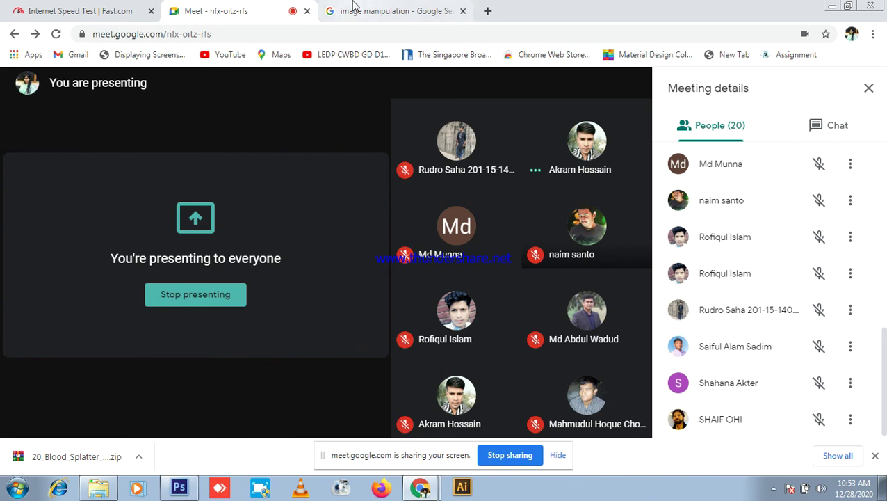
pyautogui.click(376, 10)
pyautogui.click(376, 186)
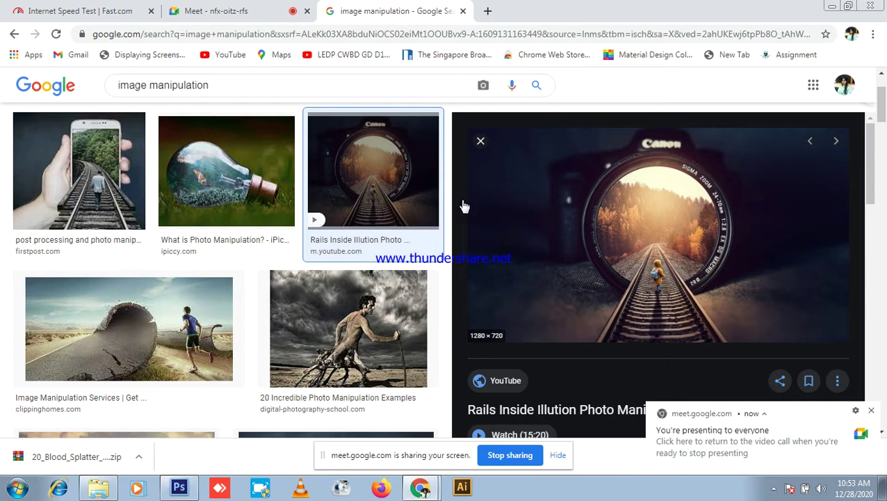
pyautogui.click(356, 342)
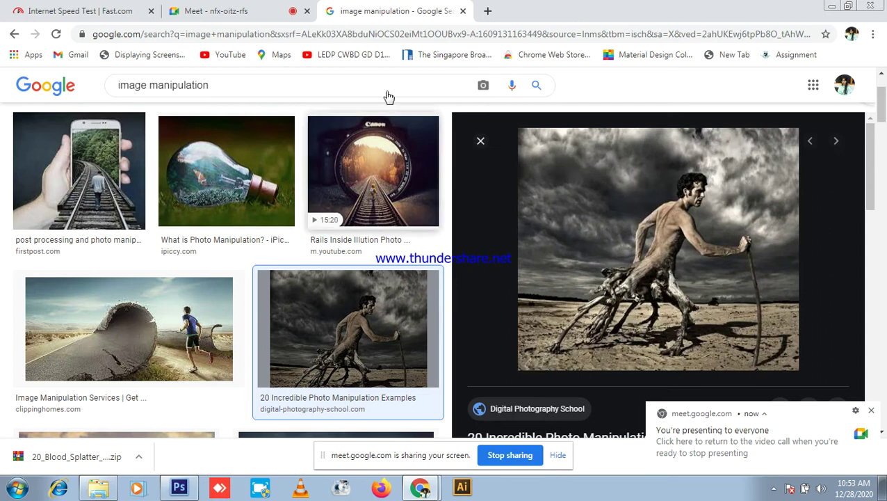
# - Check the Meet call, preview the curled-road runner picture with its related images, and close the preview
pyautogui.click(224, 7)
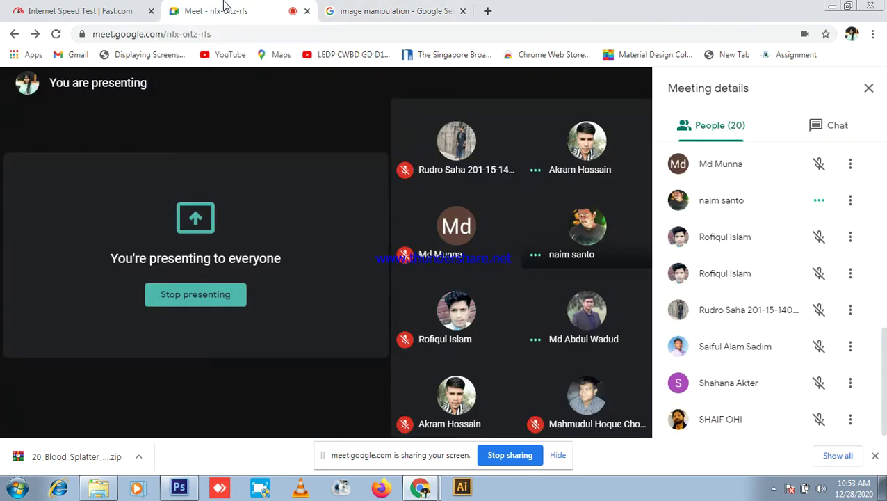
pyautogui.click(375, 8)
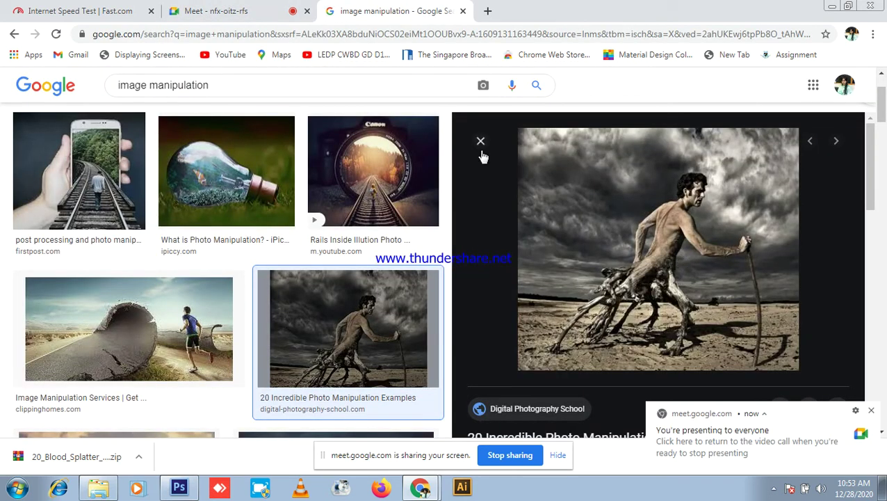
pyautogui.click(206, 335)
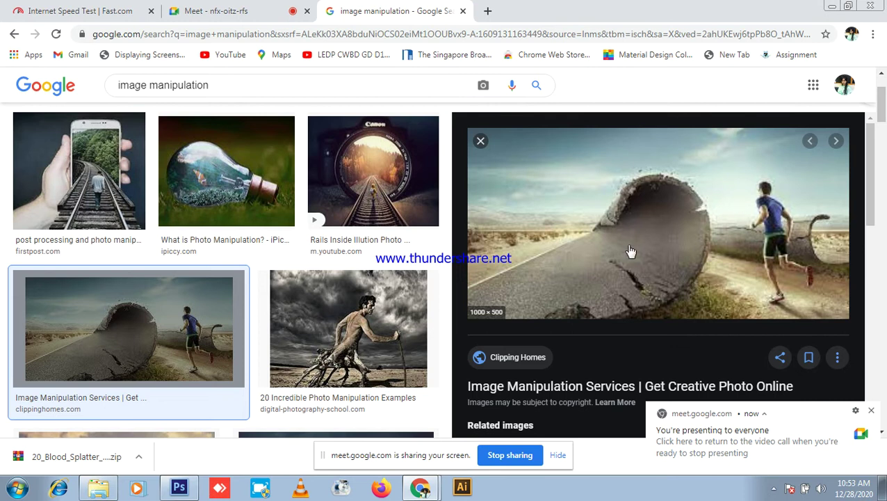
pyautogui.scroll(-4, 631, 251)
pyautogui.scroll(5, 707, 267)
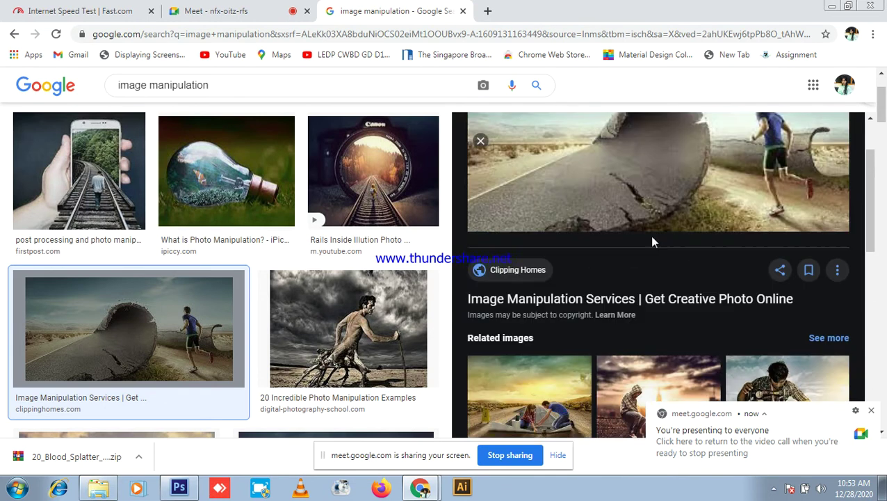
pyautogui.click(481, 142)
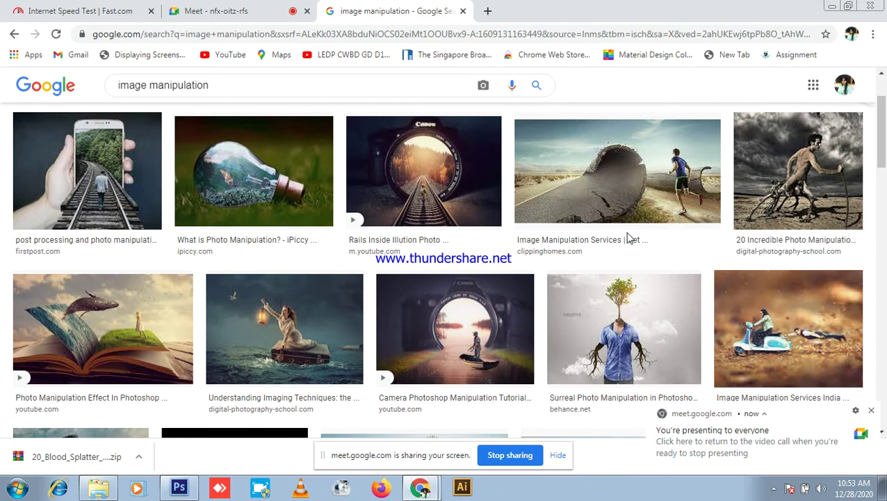
# - Preview the tree-headed man picture, check the Meet call, close the preview and look over the surrounding results
pyautogui.click(639, 304)
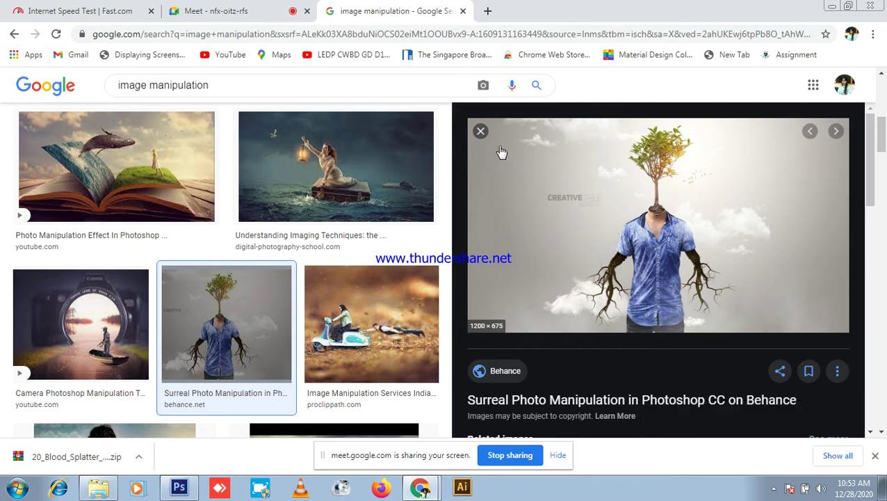
pyautogui.click(271, 9)
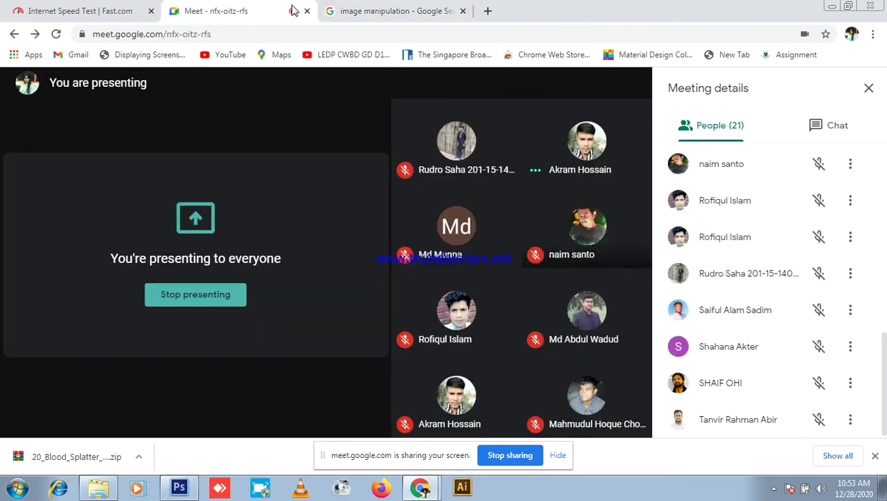
pyautogui.click(361, 10)
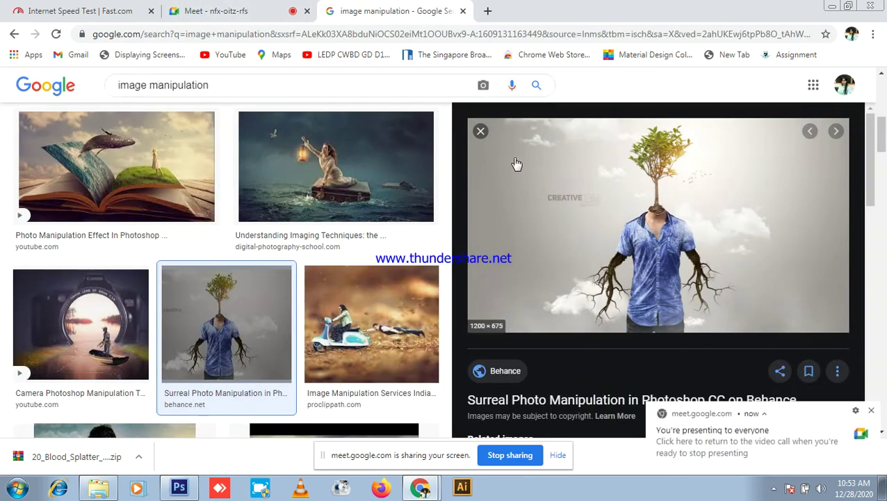
pyautogui.click(480, 132)
pyautogui.scroll(4, 574, 268)
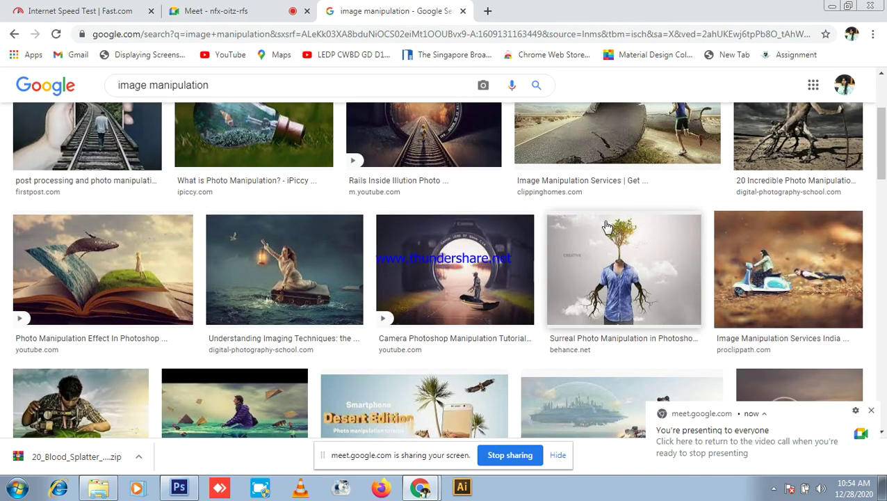
pyautogui.scroll(-1, 543, 230)
pyautogui.scroll(3, 134, 242)
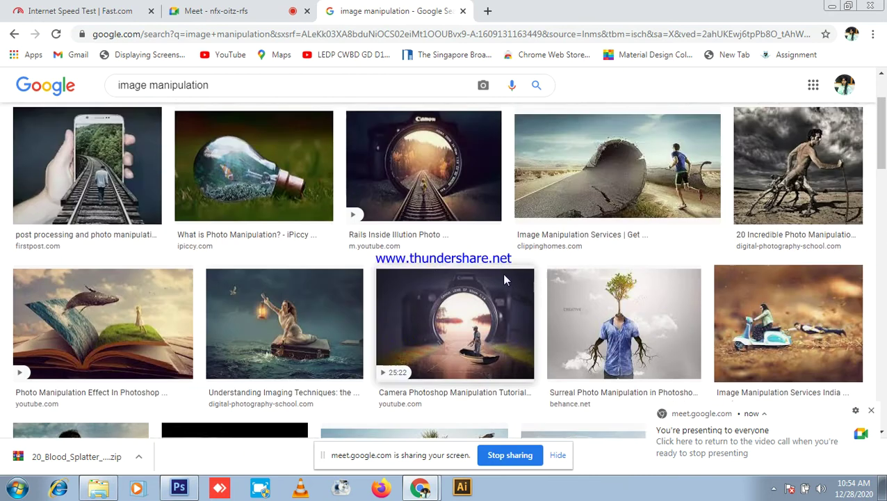
# - Check the Meet call, find the glass-domed floating island picture further down the results and preview a related floating island image
pyautogui.click(233, 8)
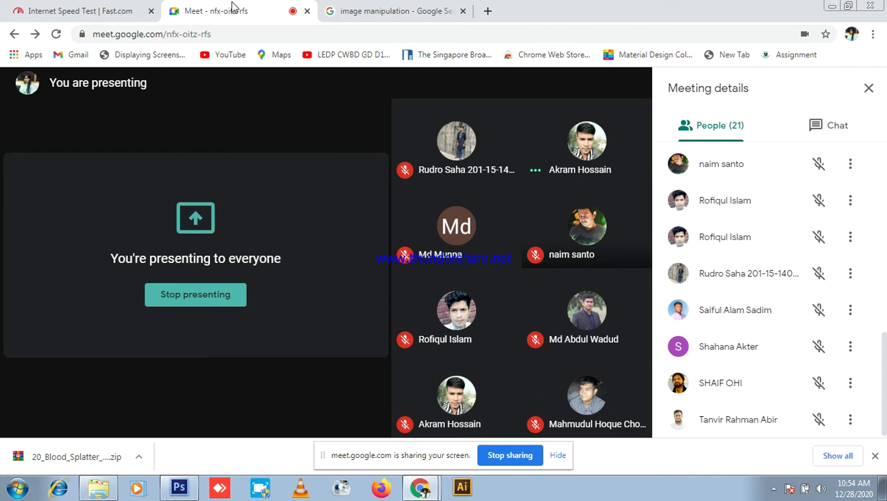
pyautogui.click(389, 11)
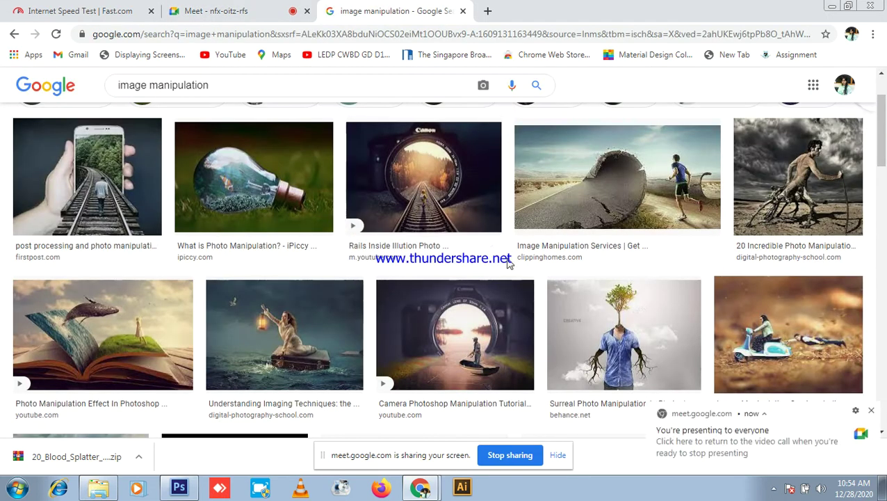
pyautogui.scroll(3, 257, 224)
pyautogui.scroll(-4, 748, 265)
pyautogui.scroll(-3, 748, 264)
pyautogui.click(812, 263)
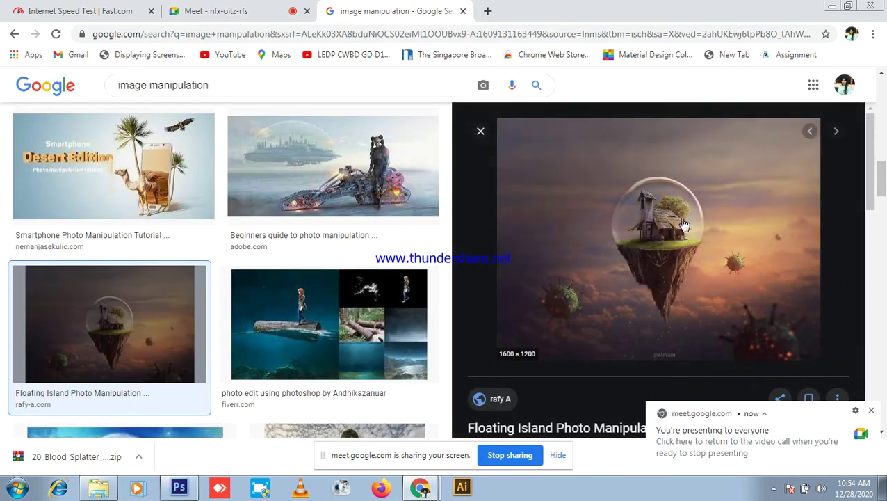
pyautogui.scroll(-4, 673, 255)
pyautogui.click(702, 249)
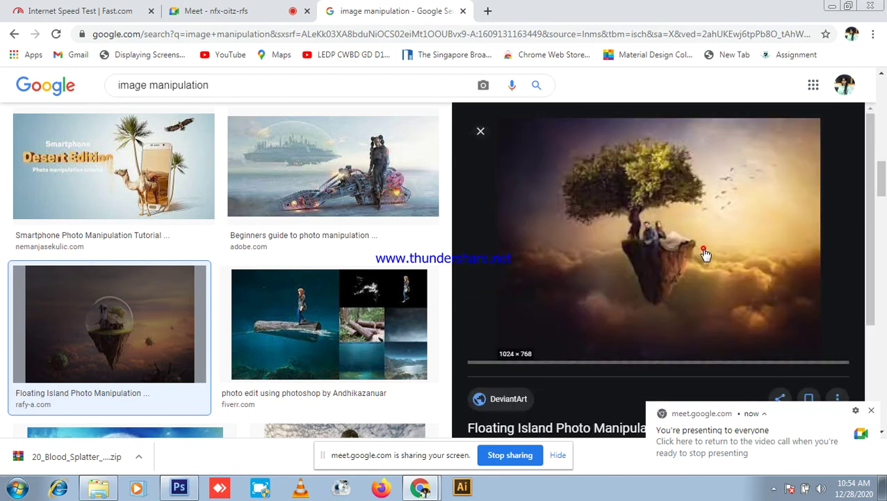
# - Preview the surreal island with a tree and hut from the related images and close the preview
pyautogui.scroll(-3, 804, 249)
pyautogui.scroll(-3, 798, 367)
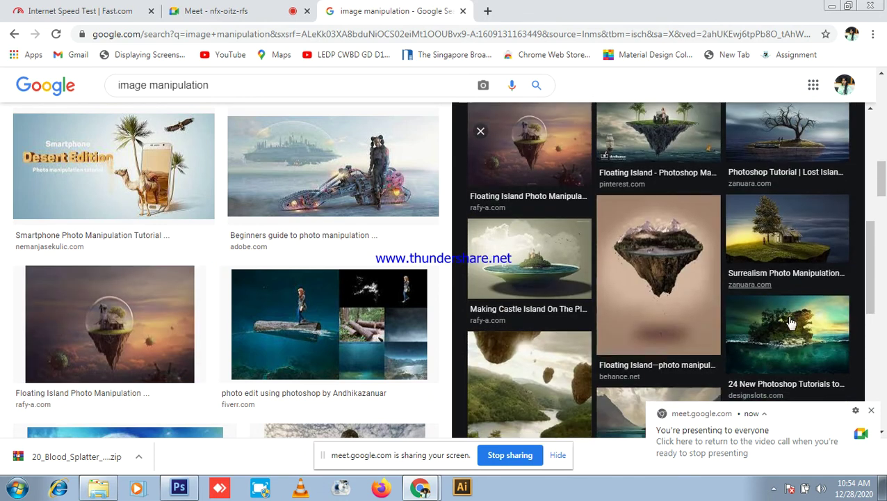
pyautogui.click(788, 251)
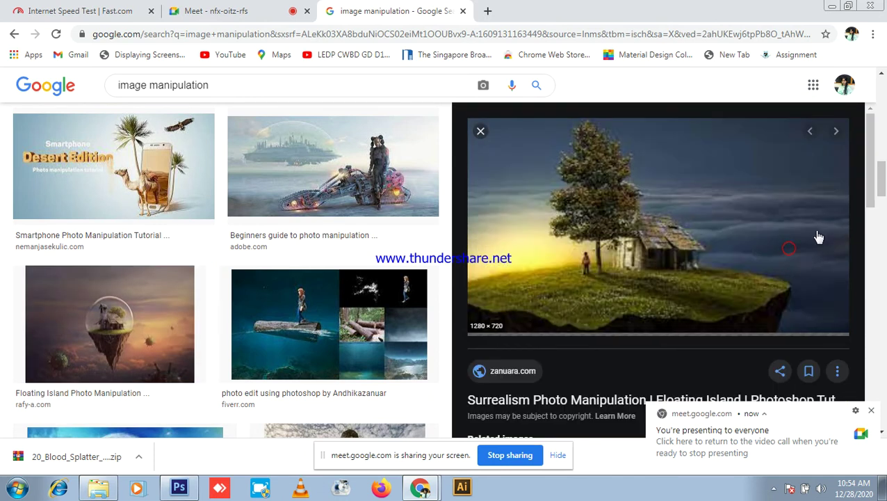
pyautogui.click(480, 133)
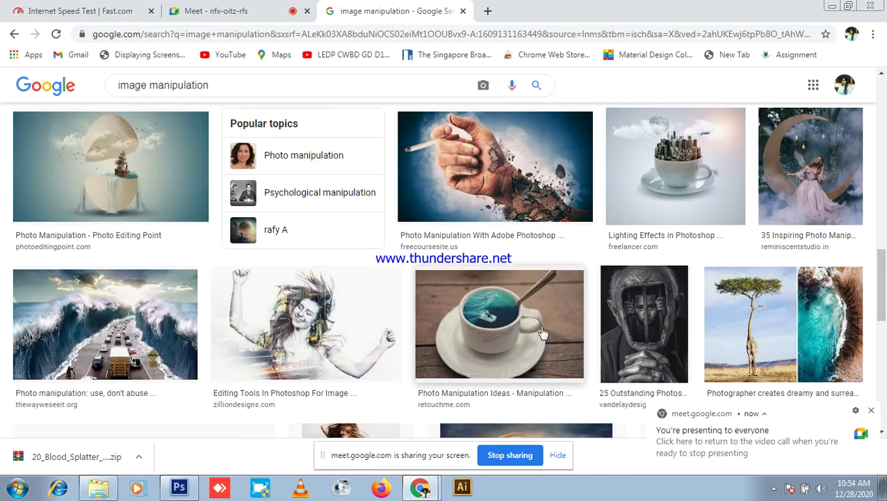
# - Preview the crumbling hand with a cigarette picture, check the Meet call, and close the preview
pyautogui.click(523, 162)
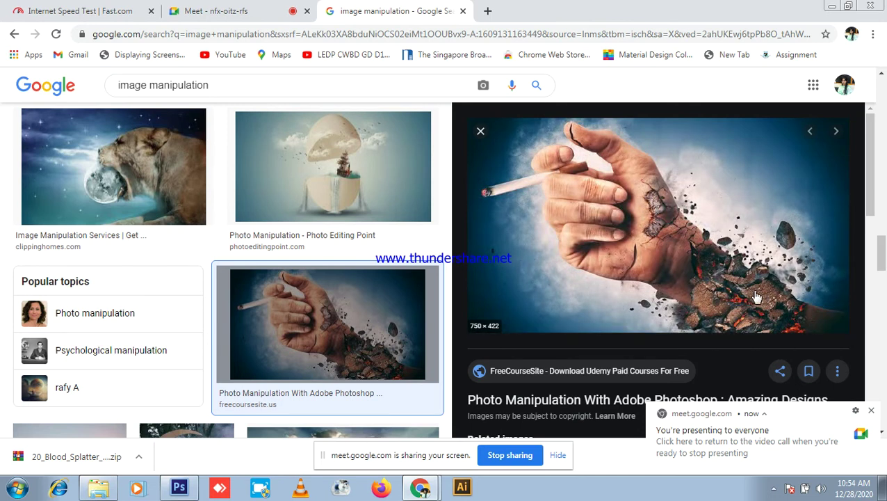
pyautogui.click(250, 6)
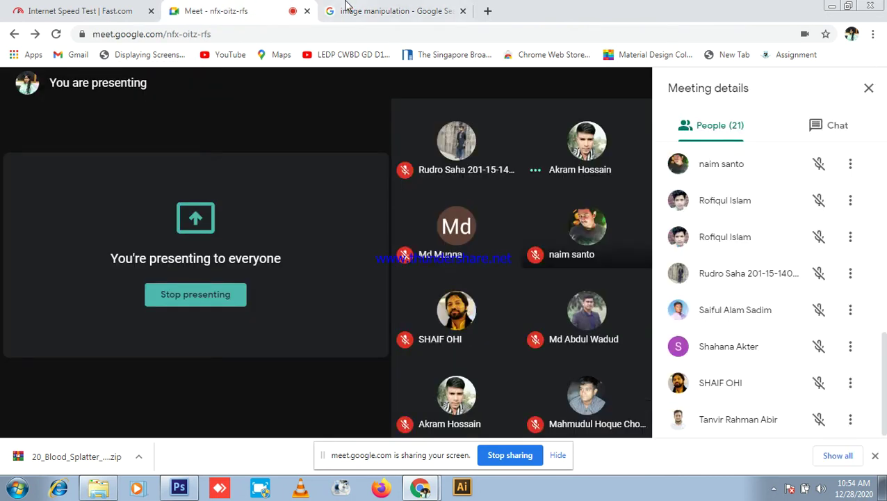
pyautogui.click(376, 10)
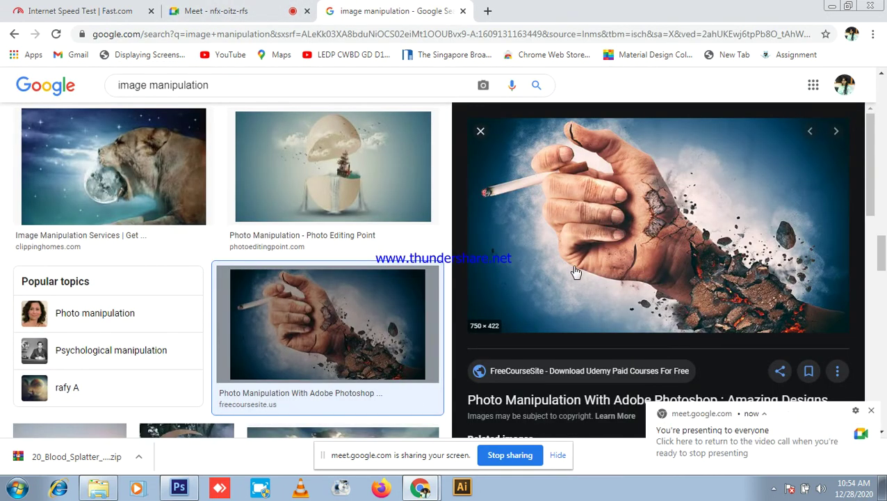
pyautogui.click(481, 131)
# - Find the fairy in a light bulb picture further down the results, preview it and close the preview
pyautogui.scroll(-2, 549, 352)
pyautogui.scroll(-3, 644, 316)
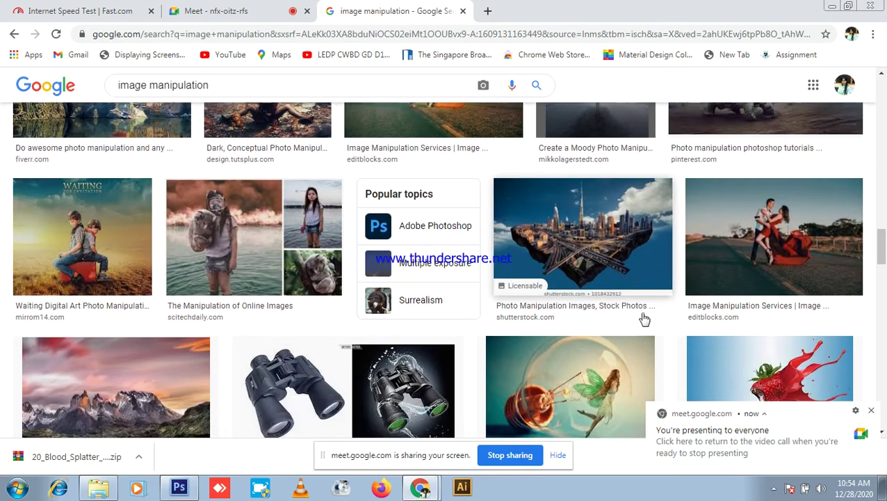
pyautogui.click(586, 258)
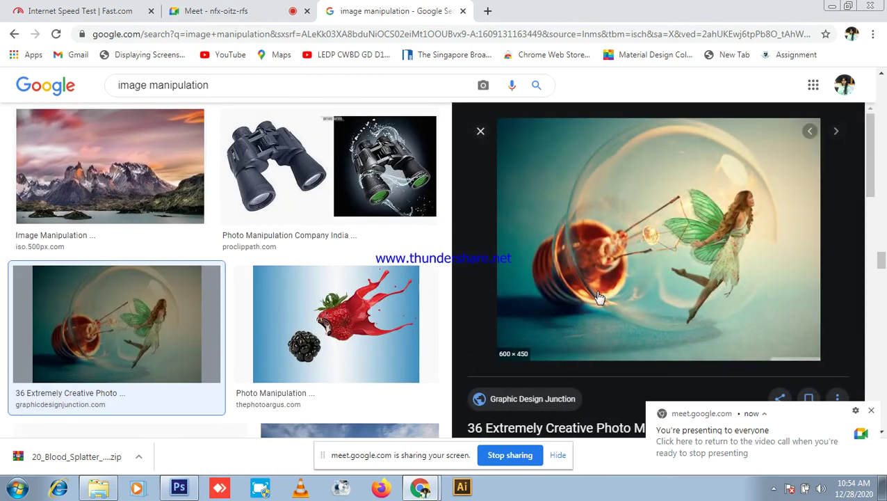
pyautogui.click(481, 131)
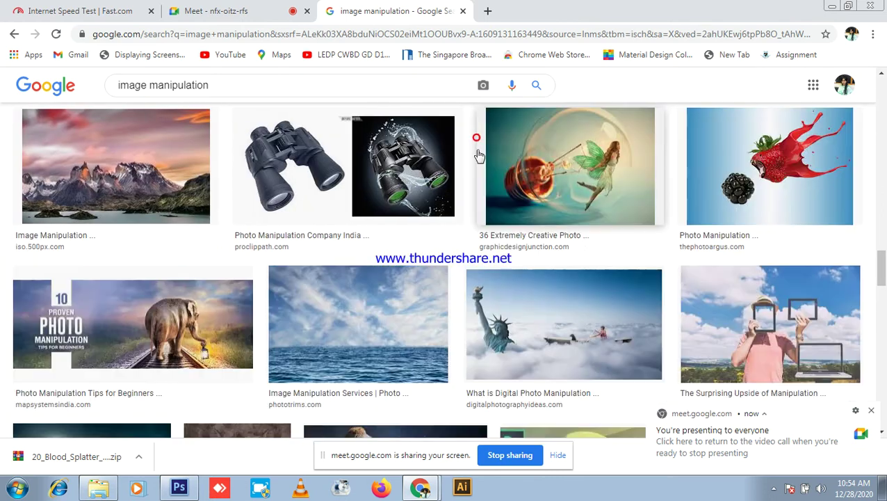
# - Preview the headless man holding empty frames, look through its related images, and close the preview
pyautogui.scroll(-3, 674, 311)
pyautogui.click(776, 148)
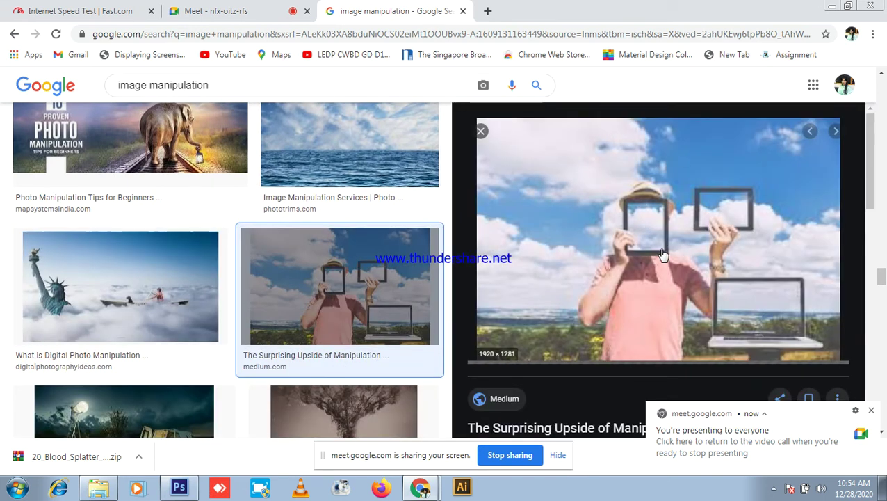
pyautogui.scroll(-6, 662, 295)
pyautogui.scroll(-8, 655, 304)
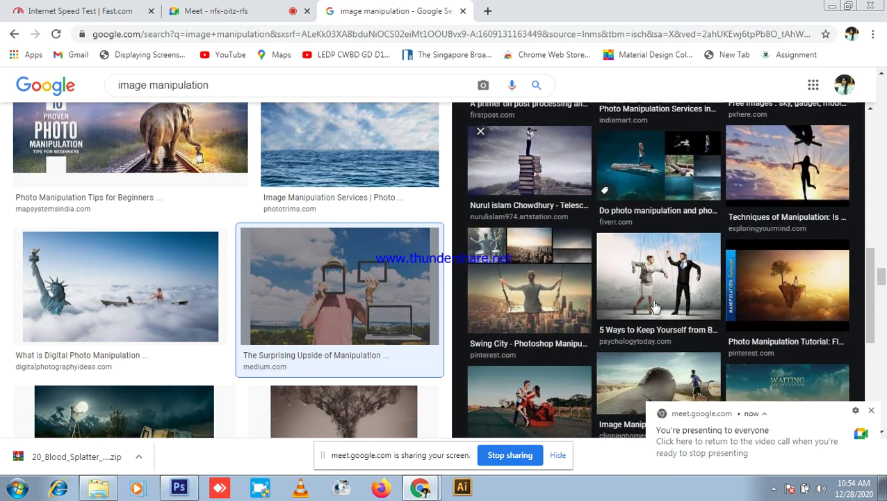
pyautogui.scroll(14, 631, 343)
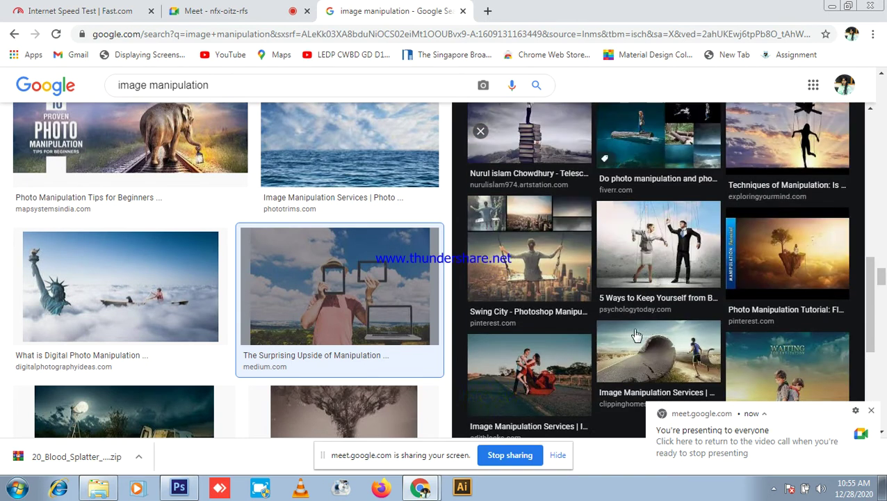
pyautogui.click(481, 134)
# - Look over the earlier results, check the blank document in Photoshop, and return to Chrome with a new browser tab open
pyautogui.scroll(15, 313, 246)
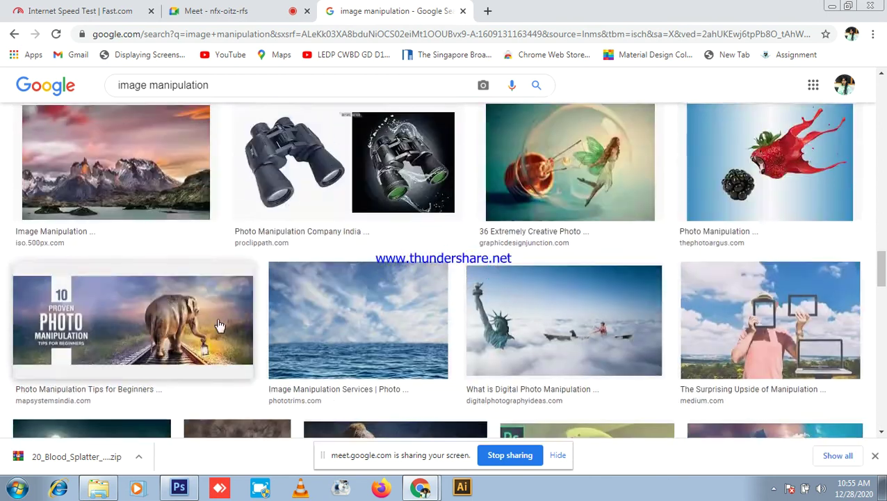
pyautogui.scroll(5, 722, 333)
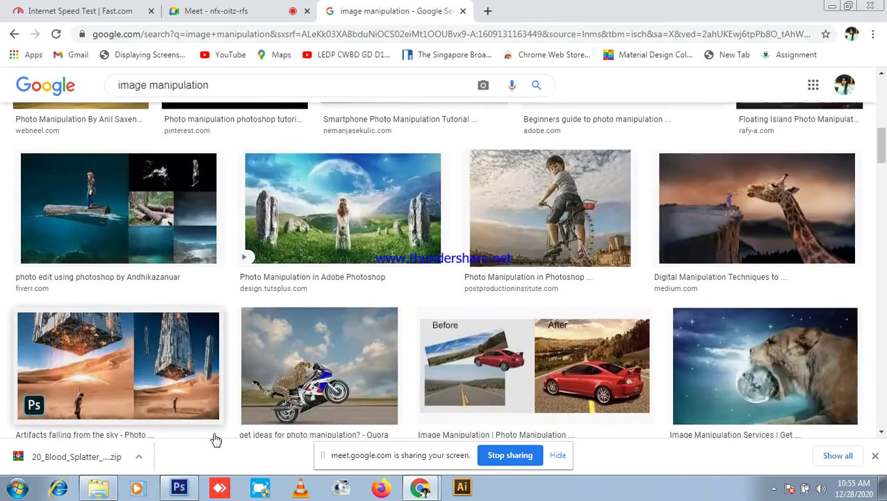
pyautogui.click(179, 486)
pyautogui.scroll(1, 473, 252)
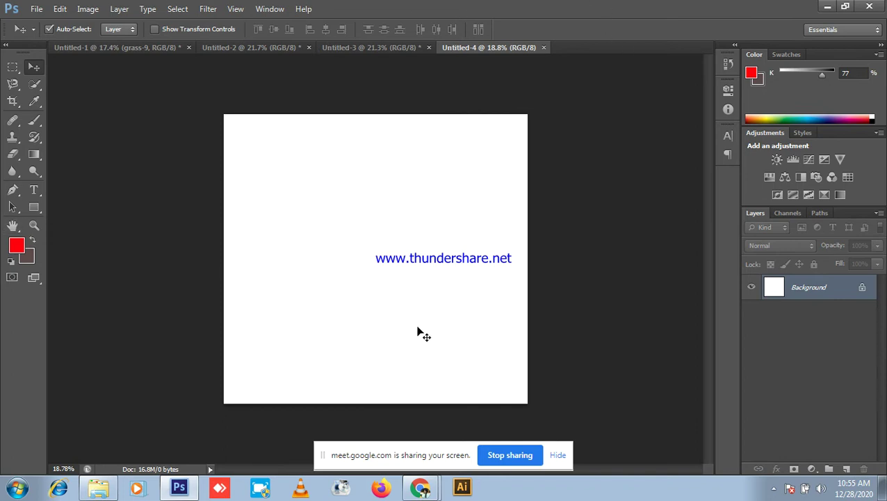
pyautogui.click(424, 489)
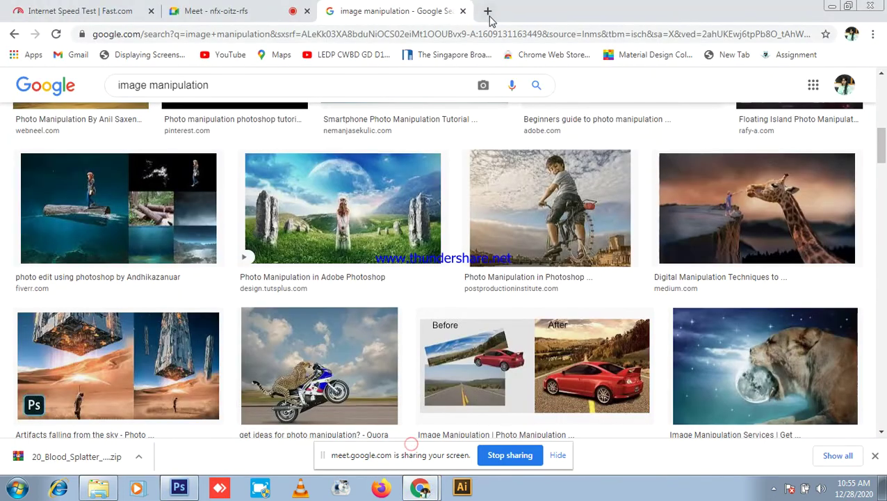
pyautogui.click(488, 11)
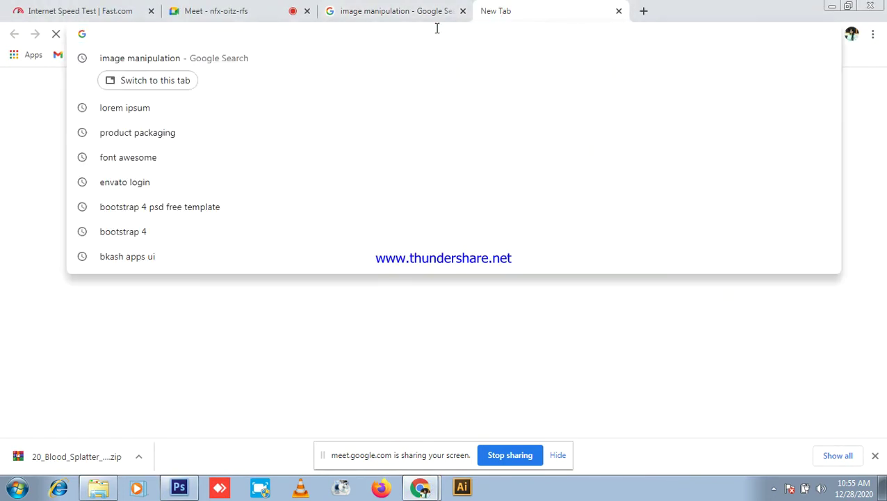
pyautogui.write('movies poster')
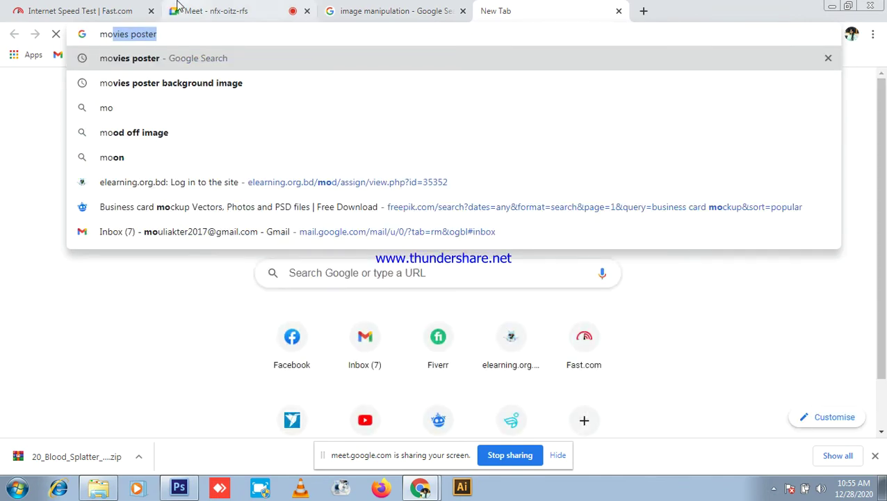
pyautogui.click(221, 9)
pyautogui.click(581, 147)
pyautogui.click(505, 8)
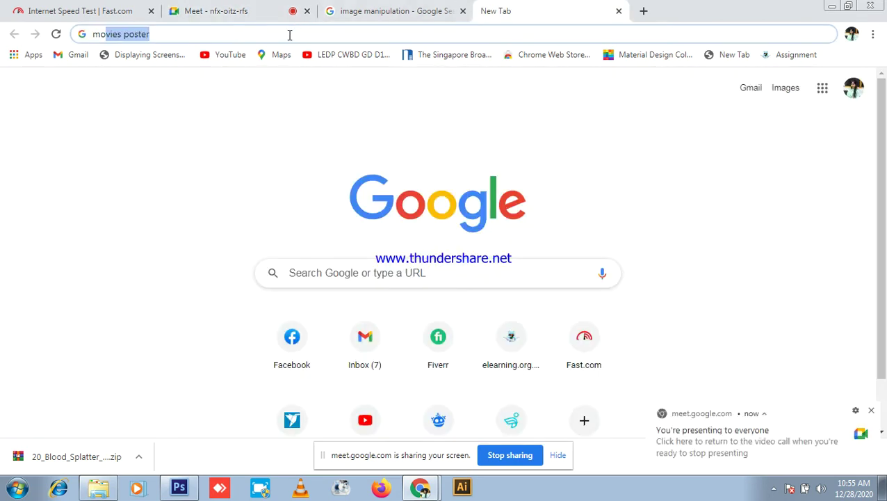
pyautogui.press('BackSpace')
pyautogui.press('BackSpace')
pyautogui.press('BackSpace')
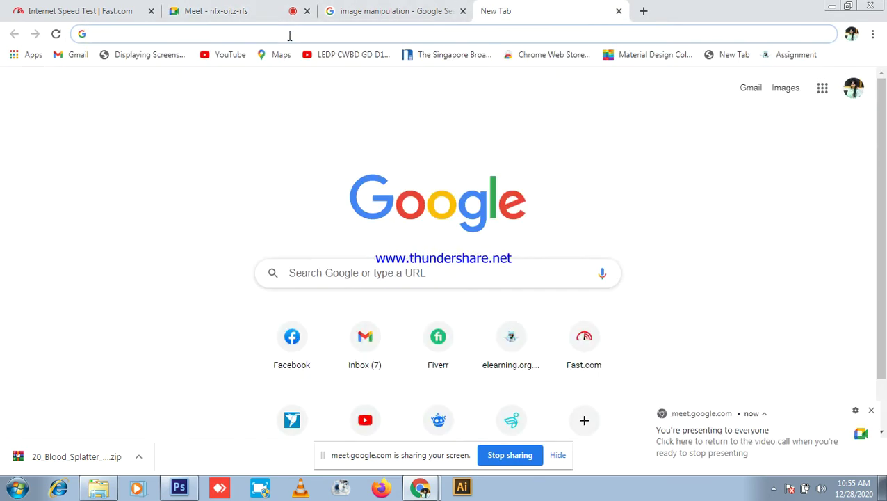
# - Search Google for "mobile image"
pyautogui.write('mobile')
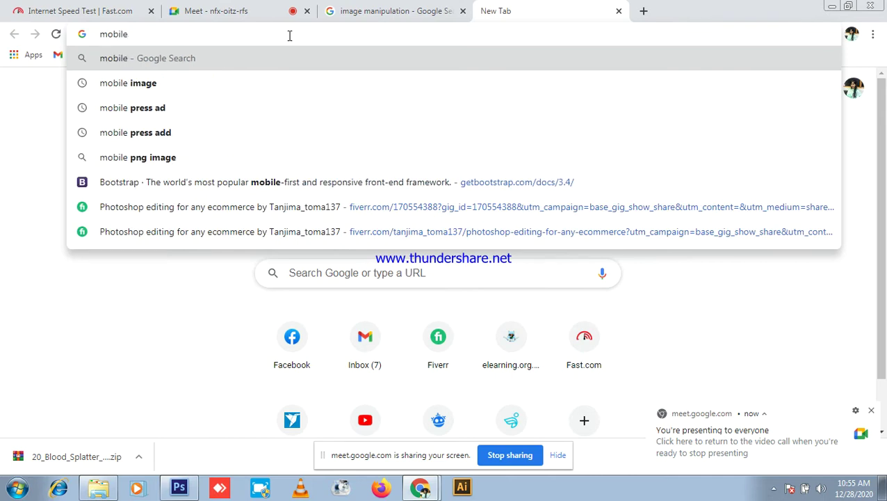
pyautogui.press('Down')
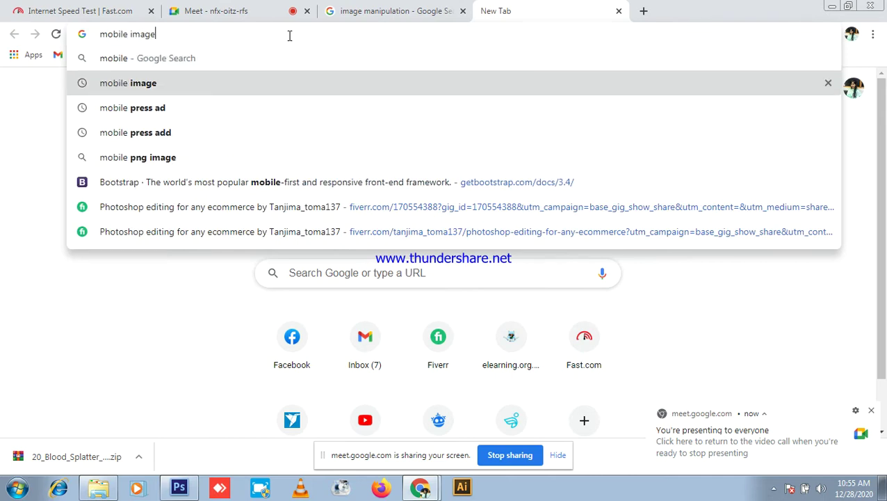
pyautogui.press('Return')
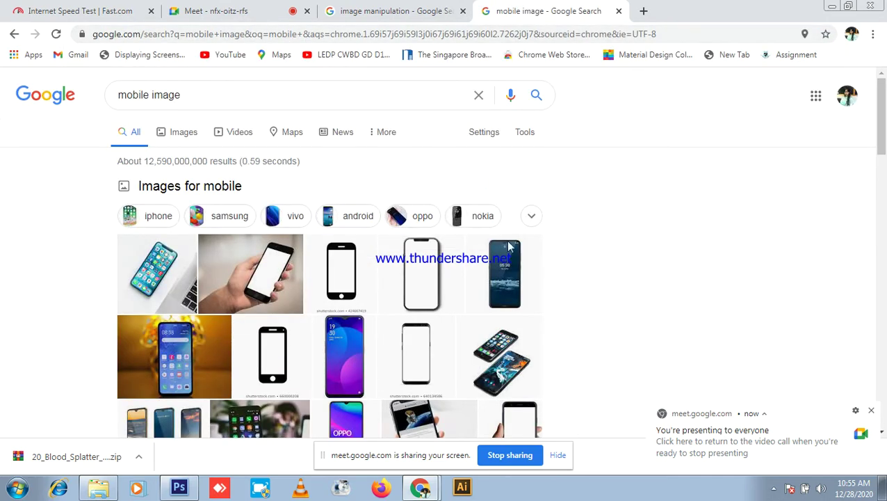
# - Check the Meet call's participant list from its beginning and glance at the system clock
pyautogui.click(217, 11)
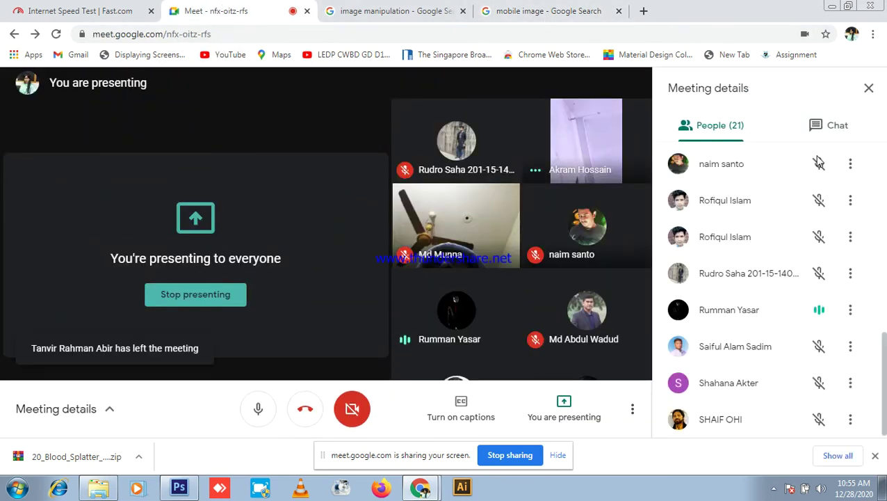
pyautogui.scroll(10, 818, 171)
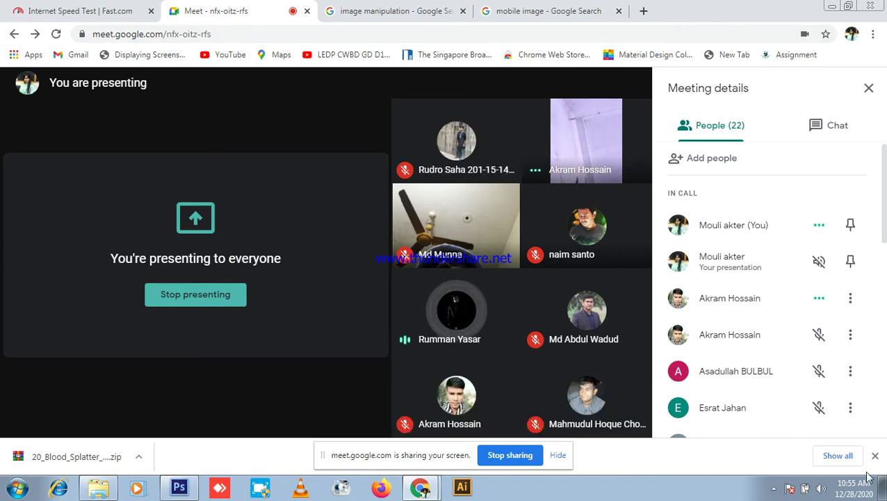
pyautogui.click(856, 489)
pyautogui.click(861, 492)
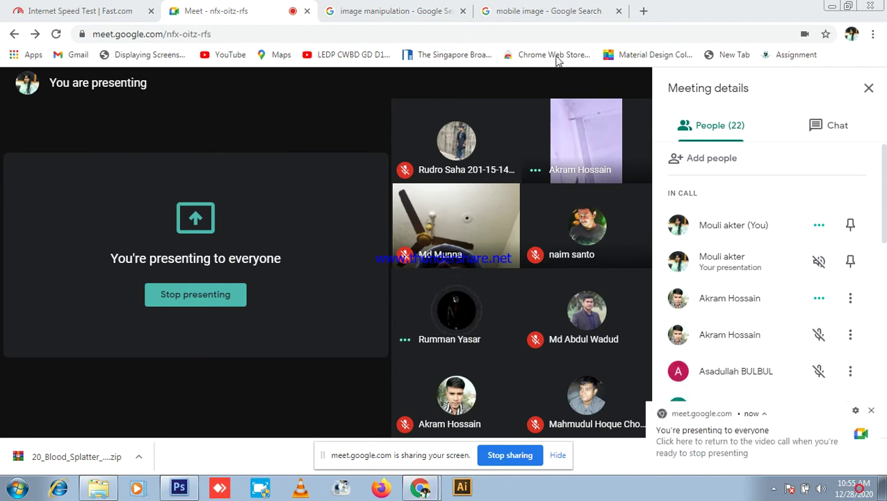
# - Open the full image results for the mobile image search and look through the phone pictures
pyautogui.click(521, 10)
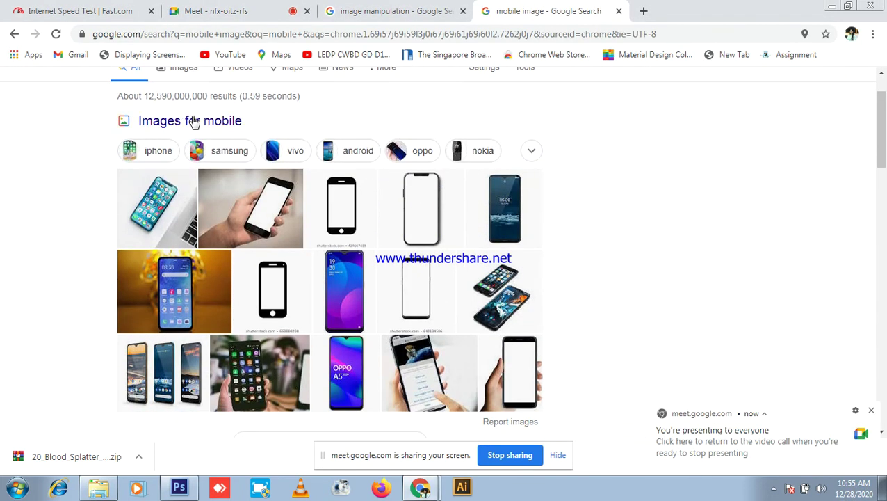
pyautogui.click(188, 122)
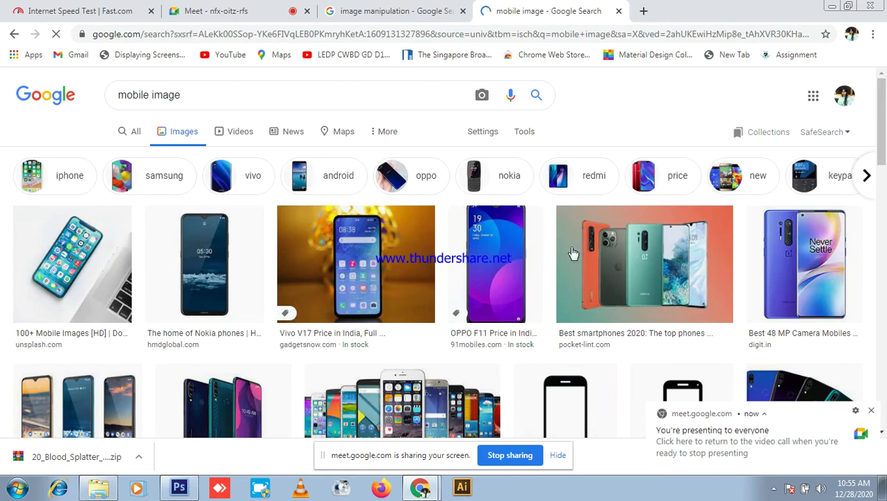
pyautogui.scroll(-4, 620, 247)
pyautogui.scroll(-2, 690, 251)
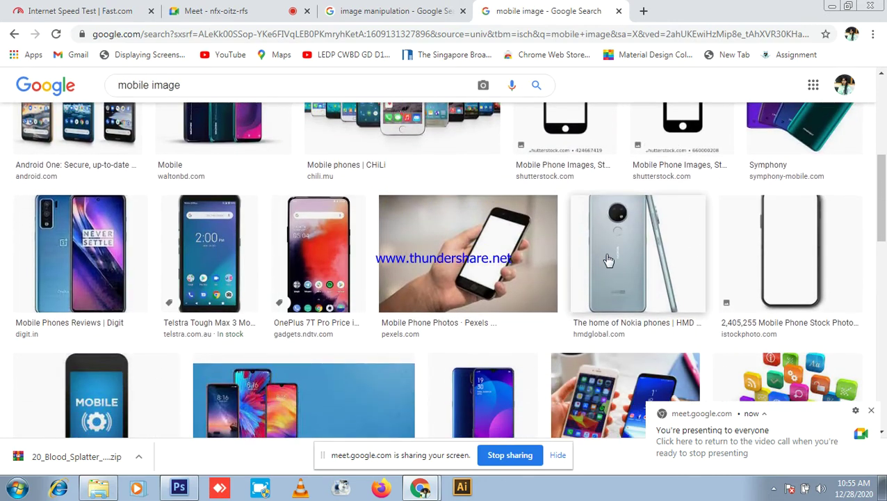
pyautogui.scroll(-2, 609, 255)
pyautogui.scroll(-4, 604, 227)
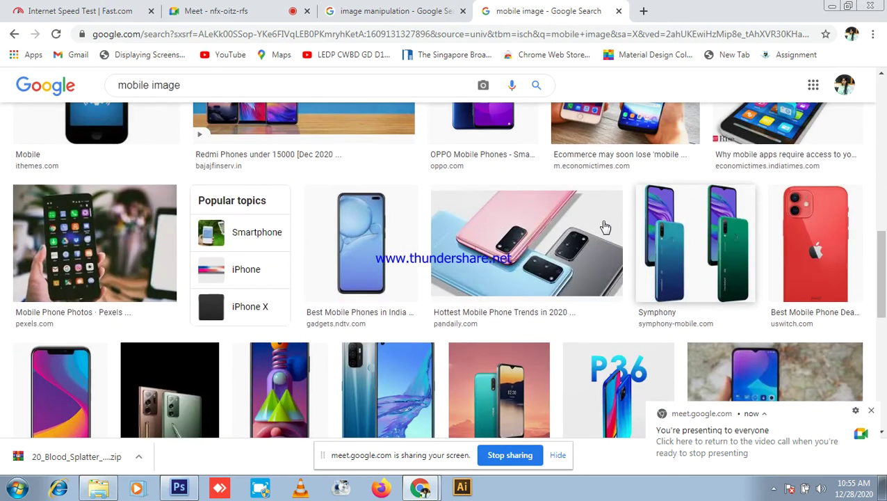
pyautogui.scroll(12, 418, 139)
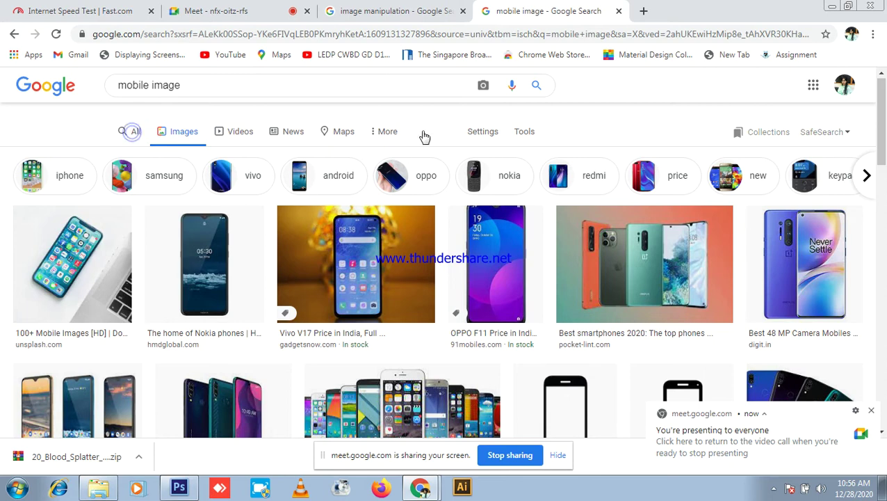
pyautogui.scroll(-10, 564, 217)
pyautogui.scroll(5, 593, 220)
pyautogui.scroll(-10, 594, 220)
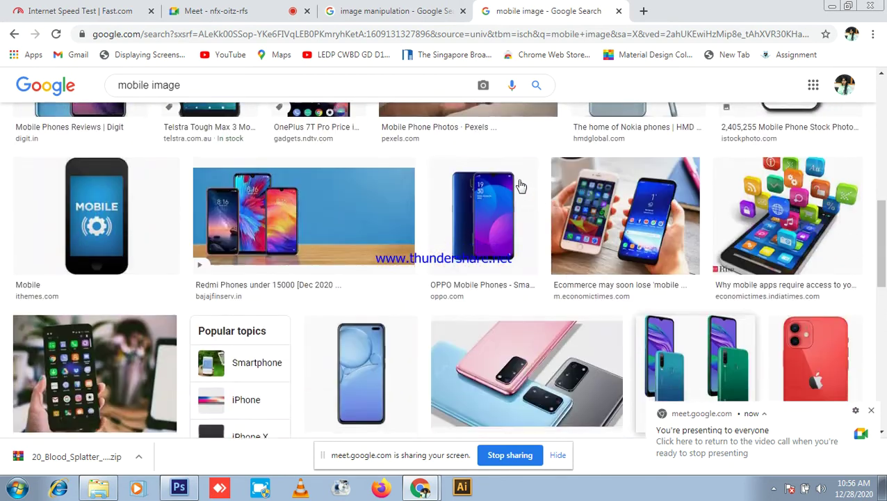
pyautogui.scroll(6, 476, 130)
pyautogui.scroll(5, 477, 130)
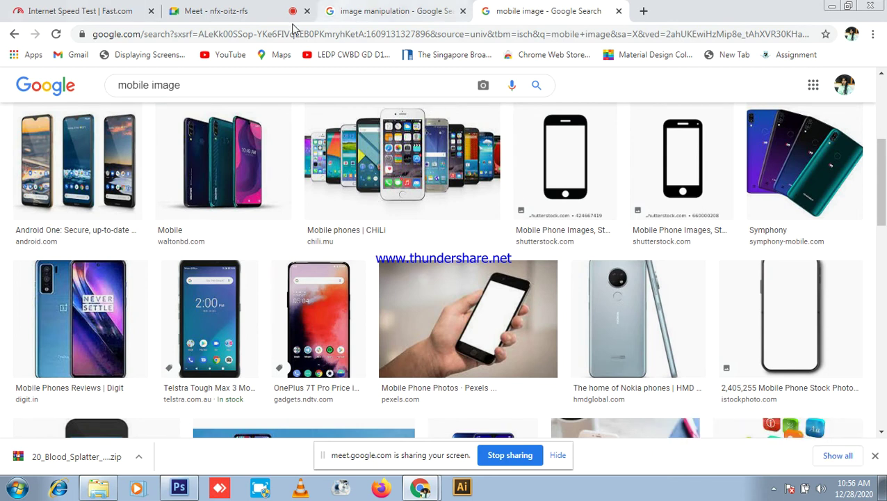
# - Check the Meet call and the image manipulation results, and return to the general mobile image search page
pyautogui.click(223, 11)
pyautogui.click(389, 9)
pyautogui.click(536, 6)
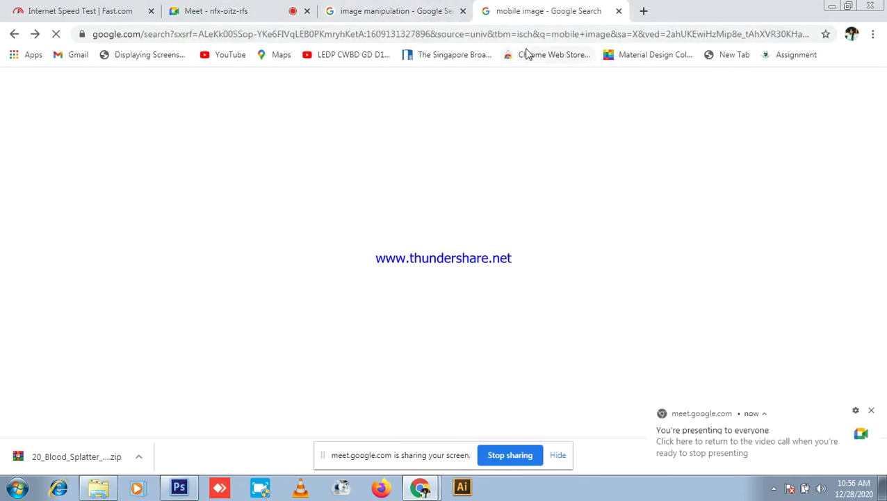
pyautogui.click(277, 32)
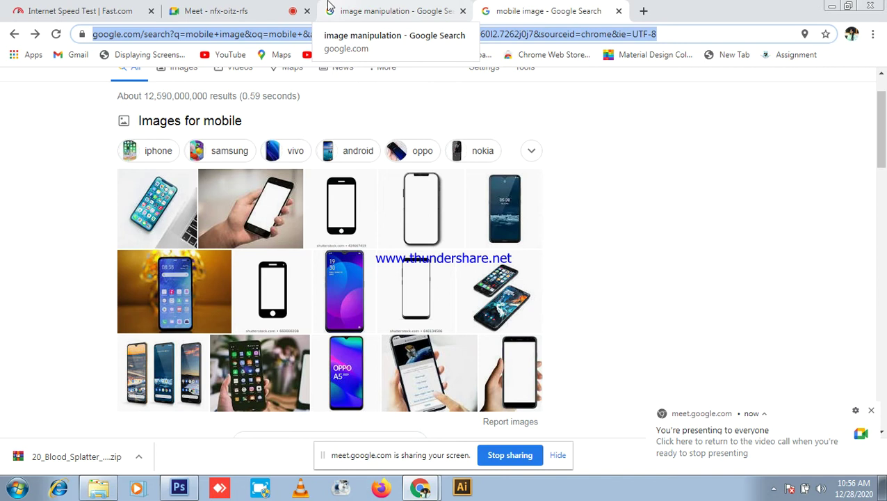
# - Check the Meet call again and open the picture of a hand holding a blank-screen phone from the mobile image results
pyautogui.click(270, 6)
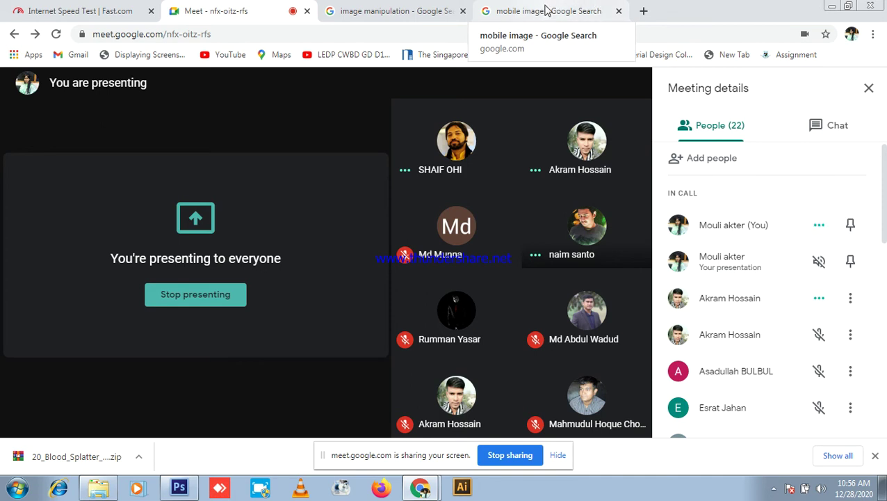
pyautogui.click(546, 11)
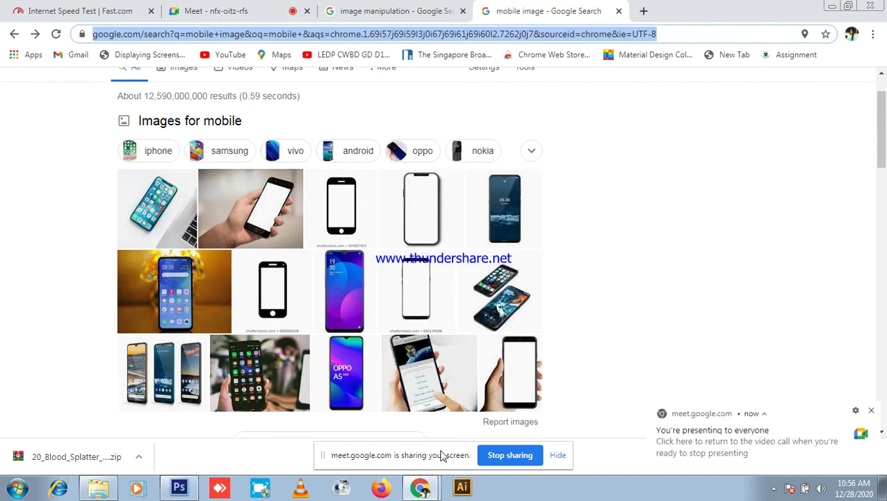
pyautogui.click(299, 214)
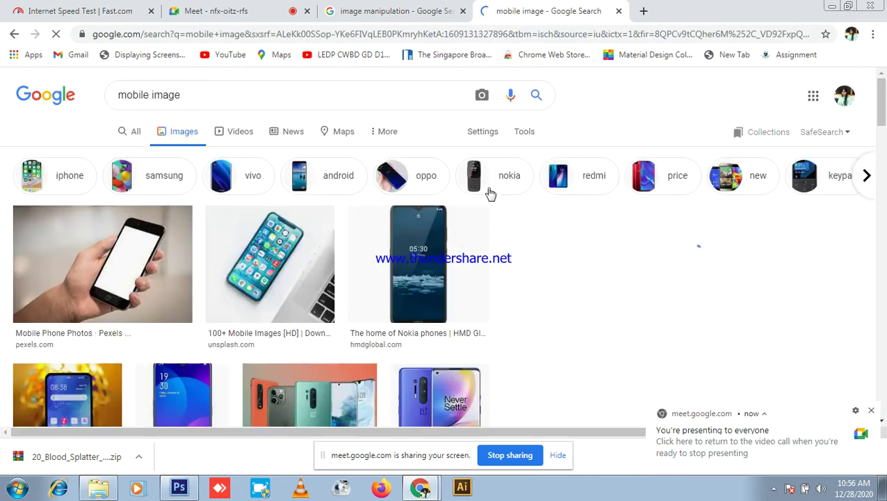
# - Copy the enlarged picture of the hand holding a blank-screen phone and paste it into the blank Untitled-4 document in Photoshop
pyautogui.scroll(-2, 574, 212)
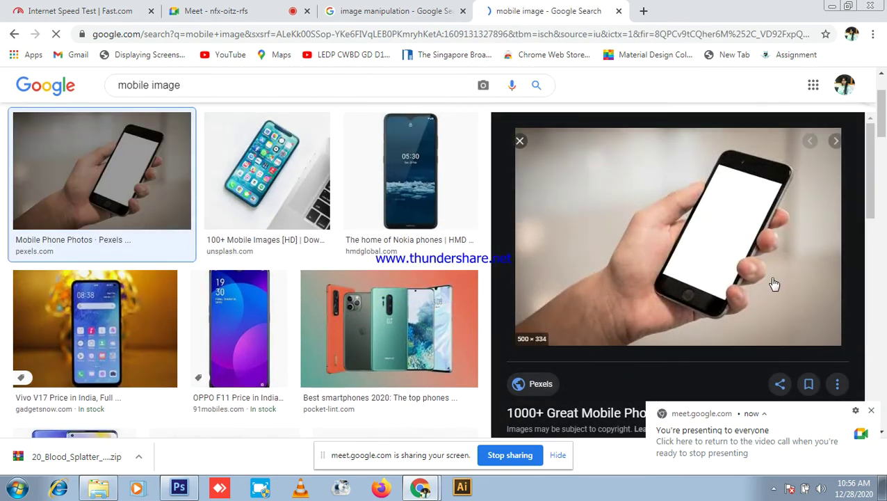
pyautogui.rightClick(751, 243)
pyautogui.click(737, 376)
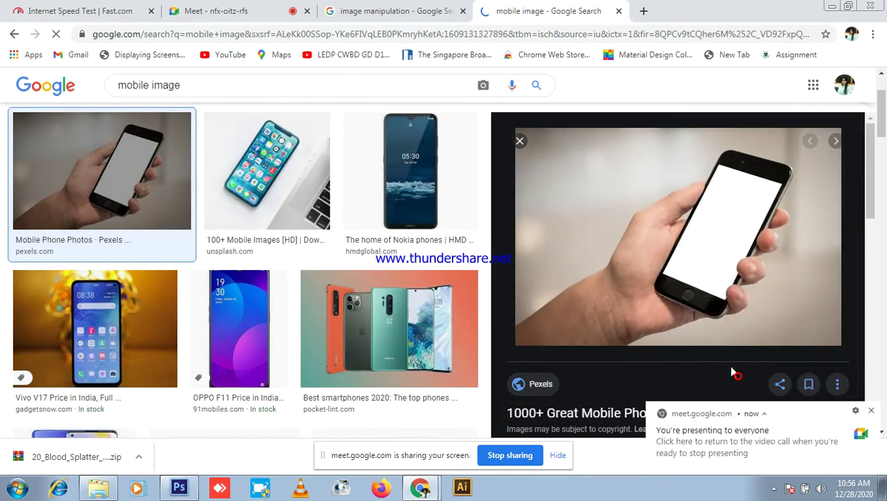
pyautogui.click(196, 491)
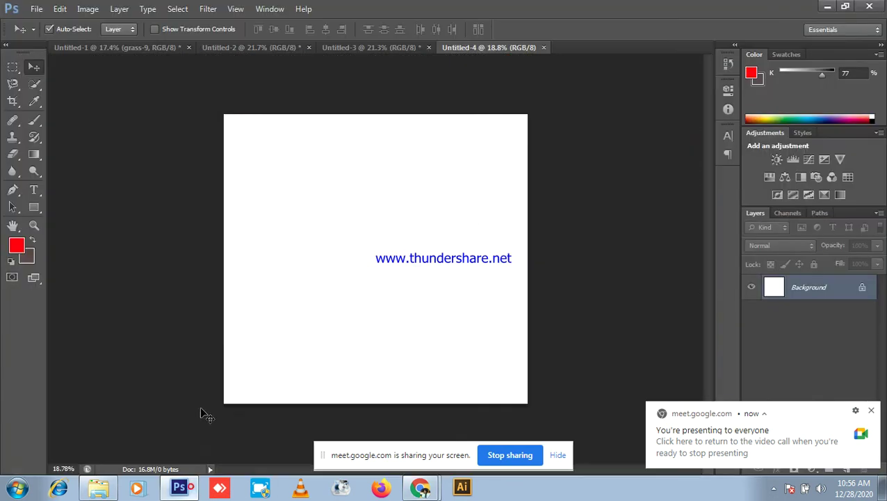
pyautogui.click(327, 255)
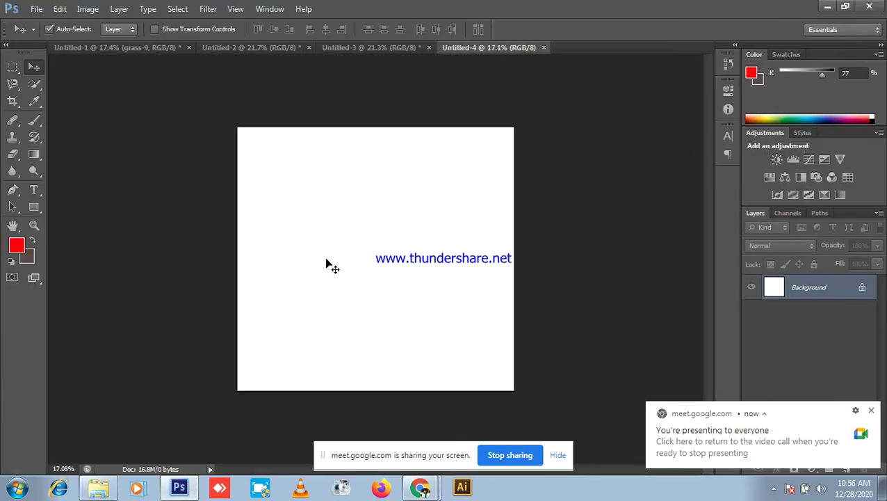
pyautogui.hotkey('ctrl', 'v')
# - Enlarge the pasted phone picture proportionally to about 483%, nearly filling the canvas width, and inspect it
pyautogui.hotkey('ctrl', 't')
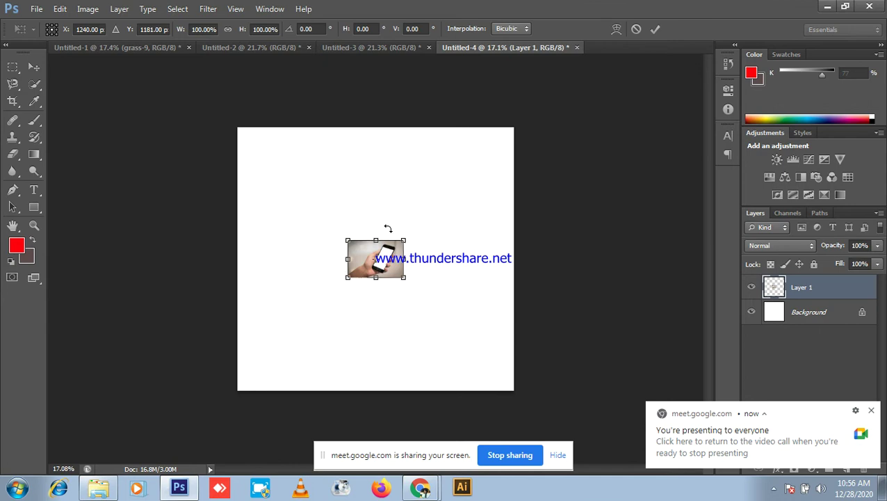
pyautogui.moveTo(422, 237); pyautogui.dragTo(523, 195)
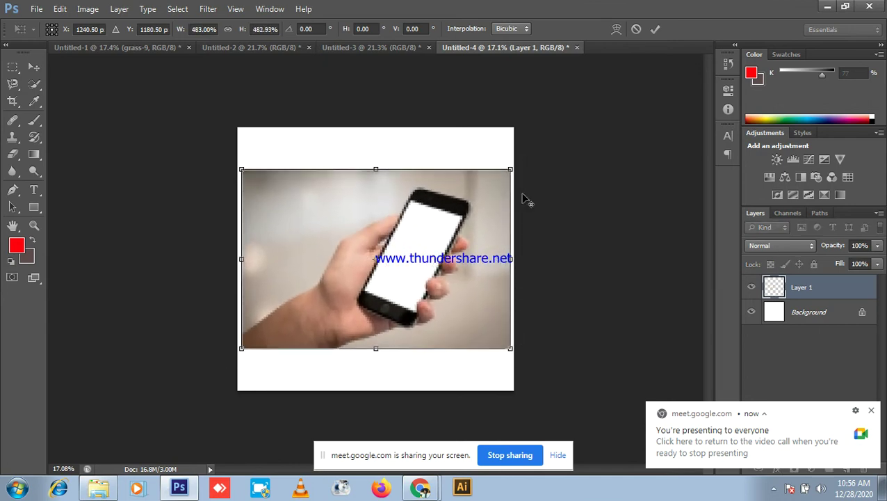
pyautogui.press('Return')
pyautogui.scroll(-2, 612, 327)
pyautogui.scroll(2, 617, 327)
pyautogui.scroll(4, 342, 238)
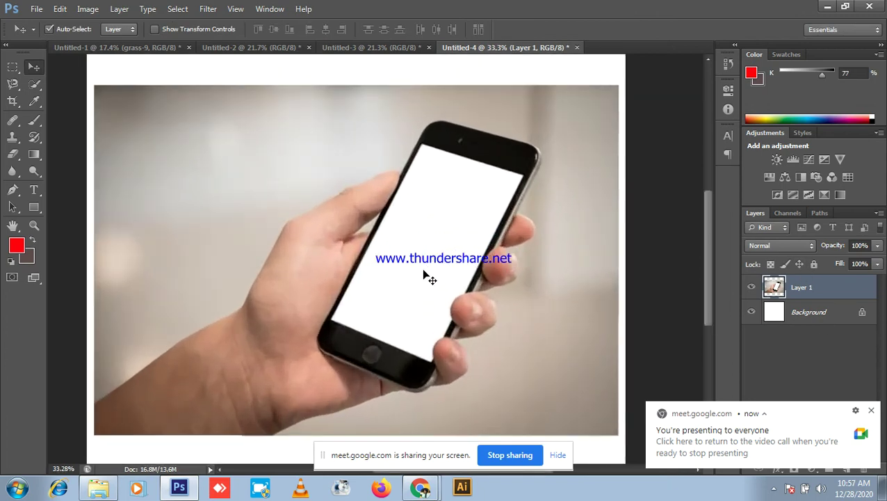
pyautogui.scroll(-1, 370, 186)
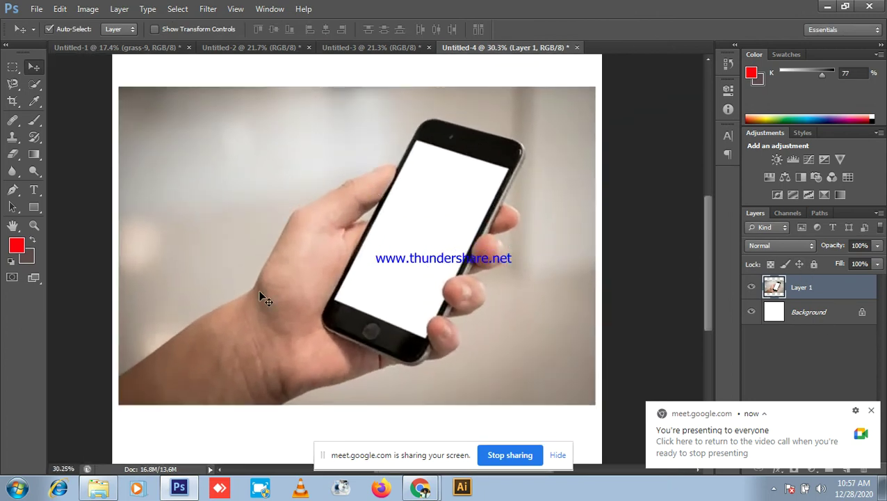
pyautogui.scroll(-2, 355, 227)
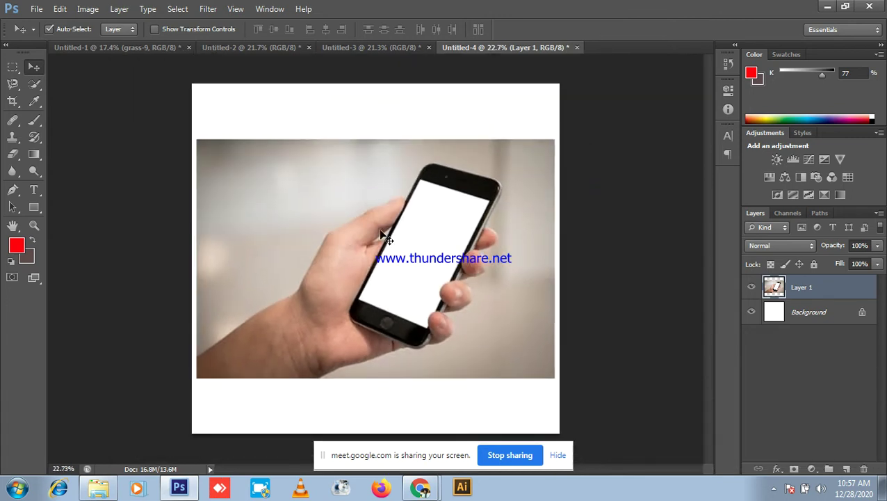
# - Switch to Chrome, close the enlarged phone picture and check the Meet call
pyautogui.click(828, 6)
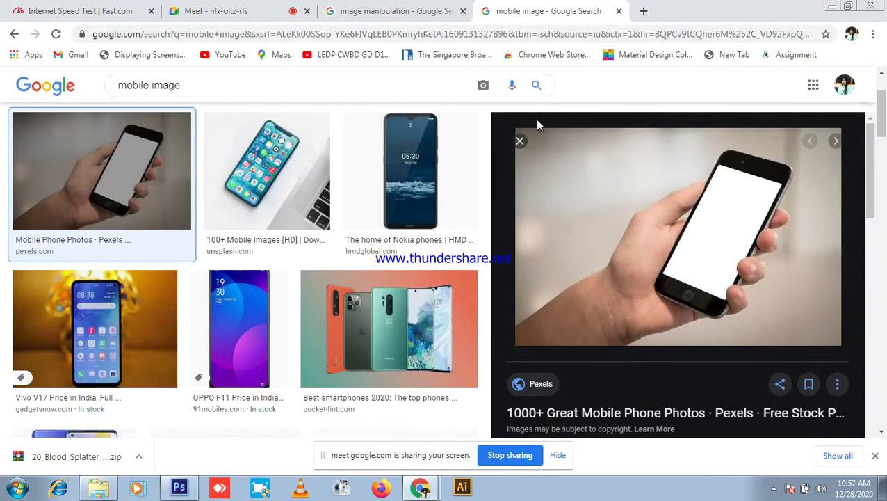
pyautogui.click(519, 141)
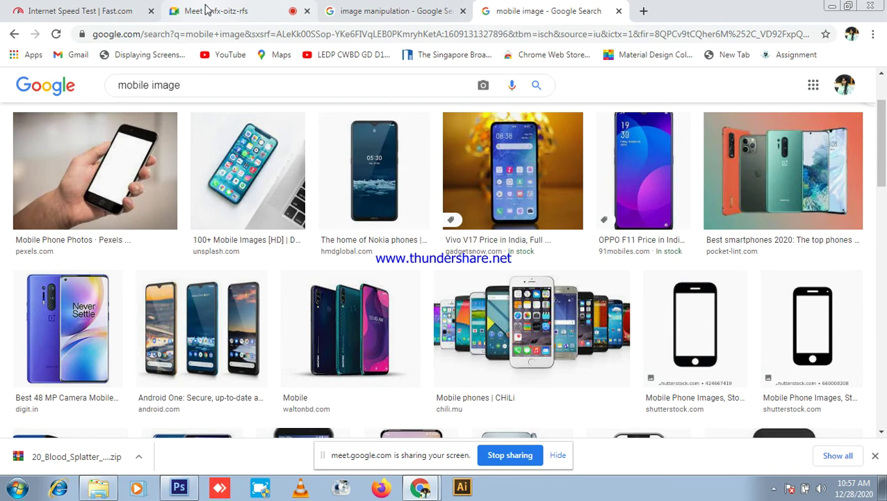
pyautogui.click(206, 9)
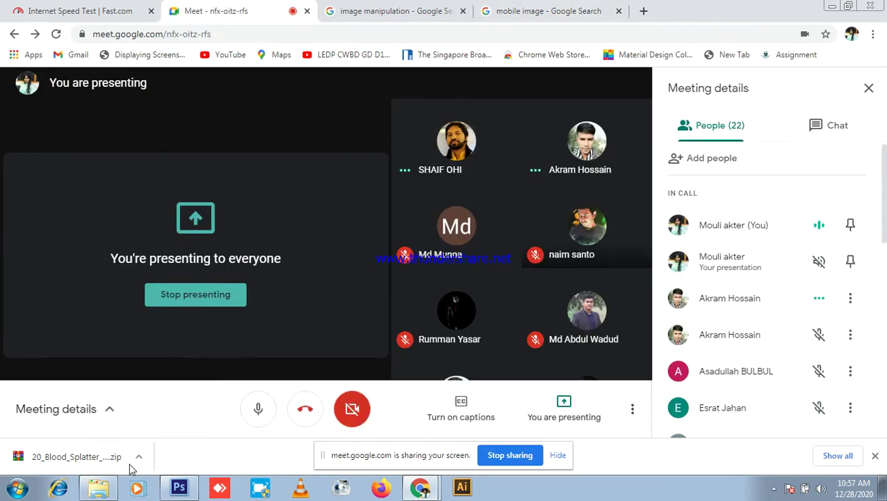
pyautogui.click(178, 488)
pyautogui.click(176, 488)
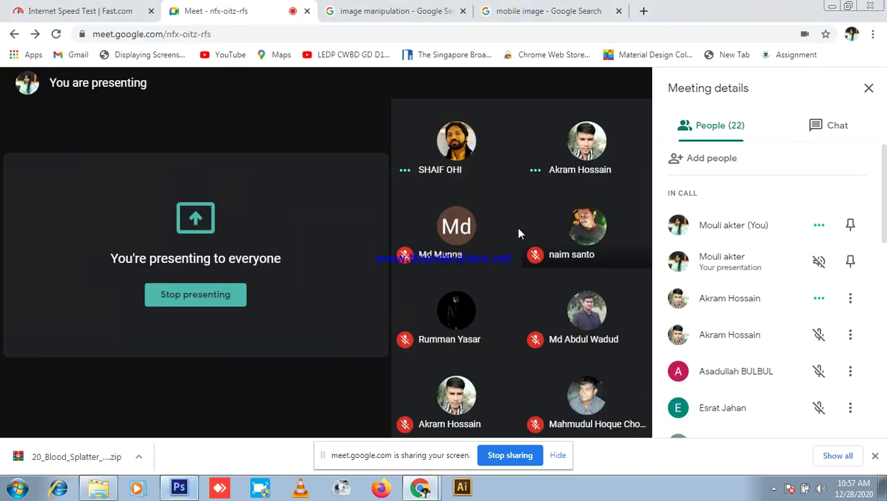
# - Look through the Meet call's participant list down to its end and back, and glance at the phone picture in Photoshop
pyautogui.scroll(-10, 800, 243)
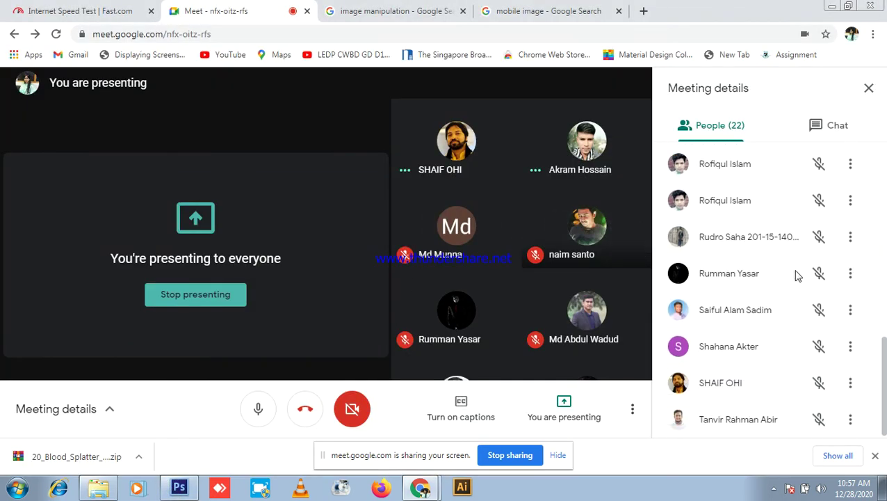
pyautogui.click(836, 129)
pyautogui.click(715, 129)
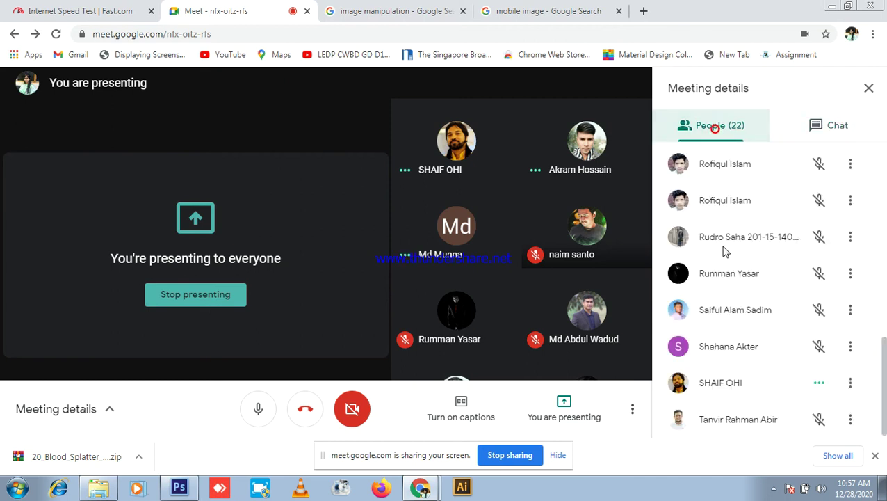
pyautogui.scroll(10, 723, 233)
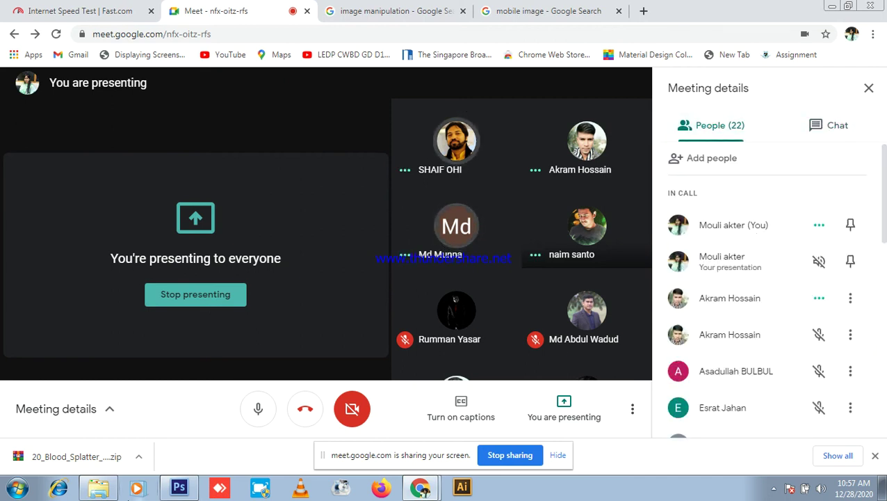
pyautogui.click(179, 488)
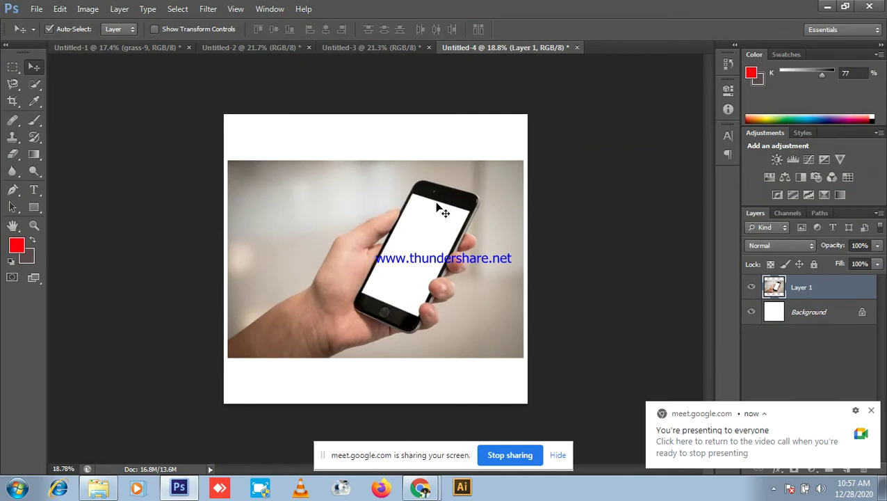
pyautogui.click(828, 7)
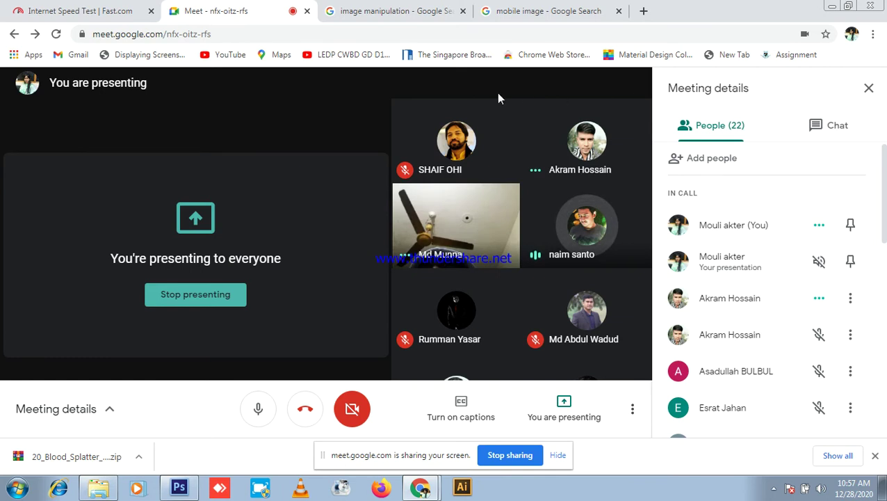
# - Rerun the internet speed test on the already open fast.com page, and dismiss the spare new tab and the presenting notification
pyautogui.click(641, 12)
pyautogui.click(519, 33)
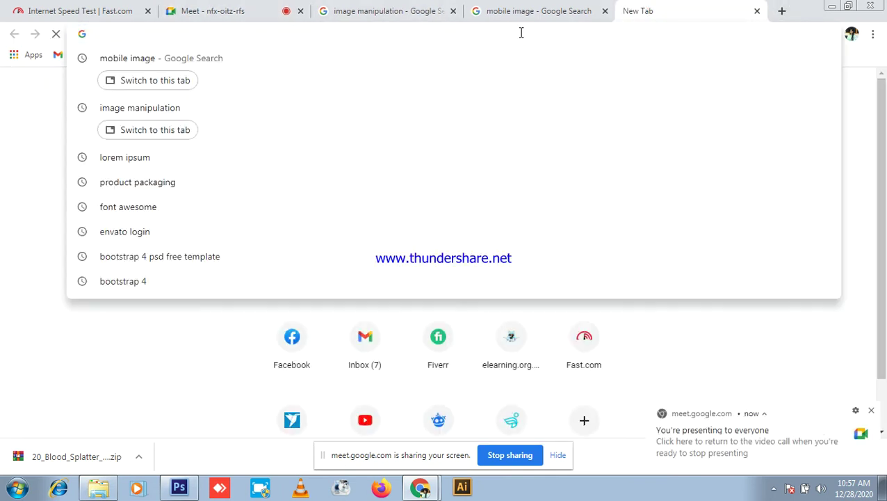
pyautogui.write('fast.com')
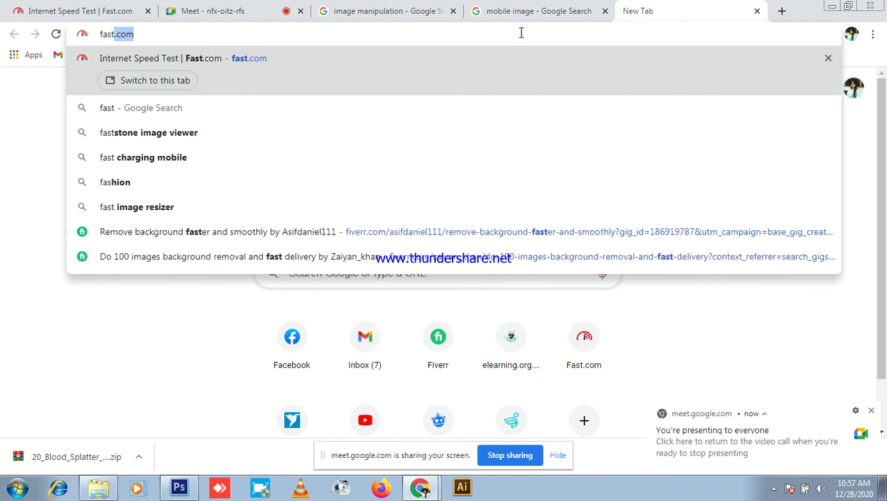
pyautogui.click(69, 9)
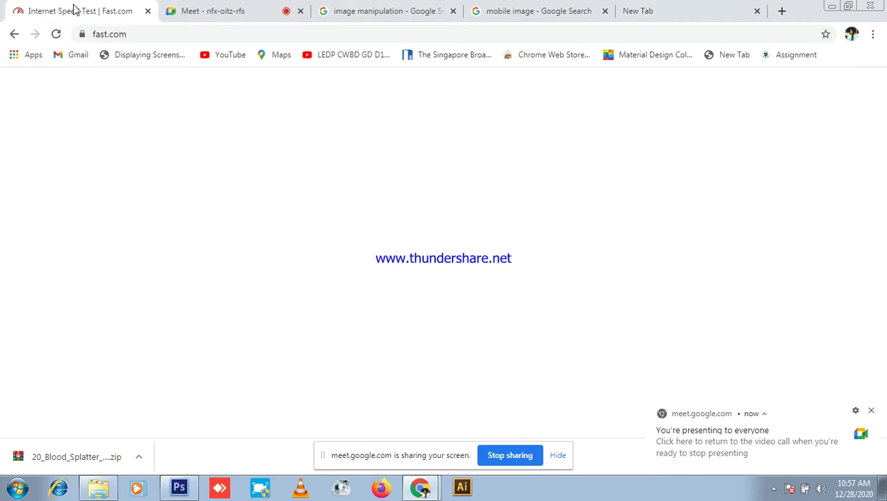
pyautogui.click(57, 34)
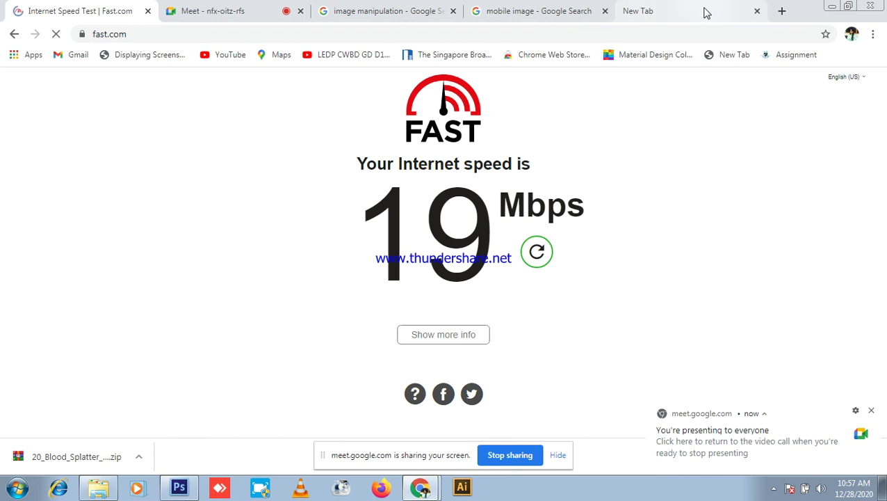
pyautogui.click(758, 12)
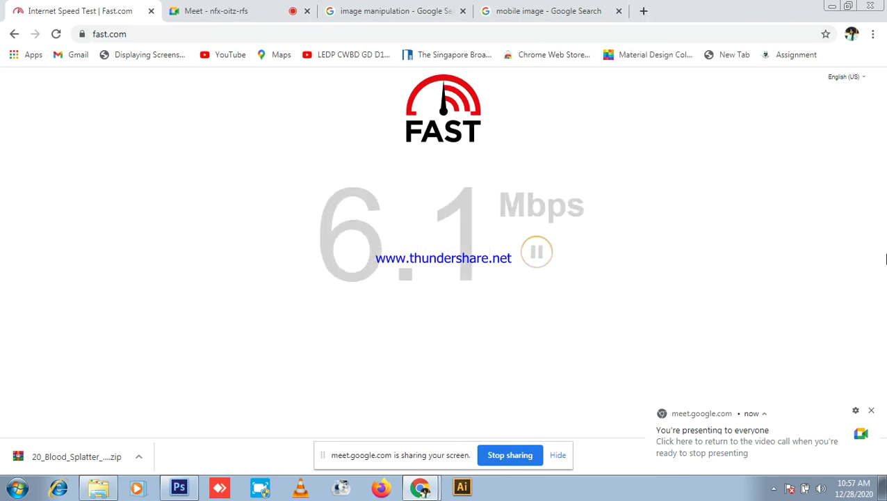
pyautogui.click(872, 410)
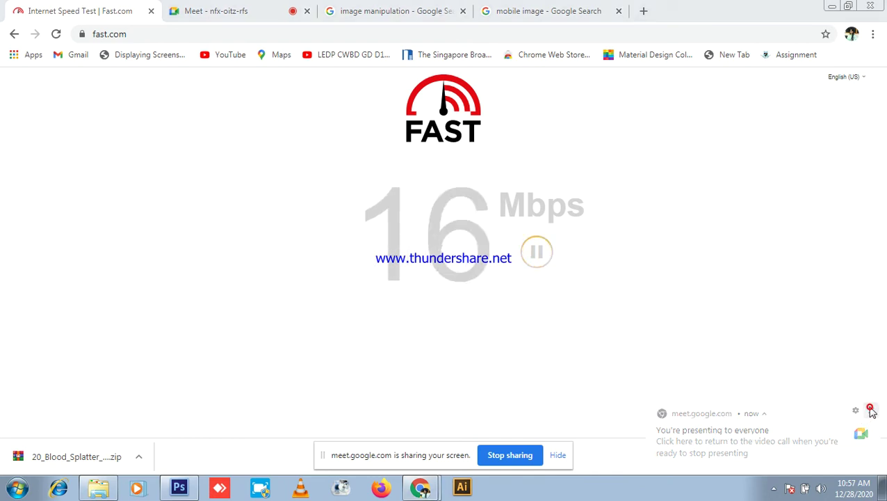
# - Glance at the phone picture in Photoshop and return to the Meet call in Chrome
pyautogui.click(178, 489)
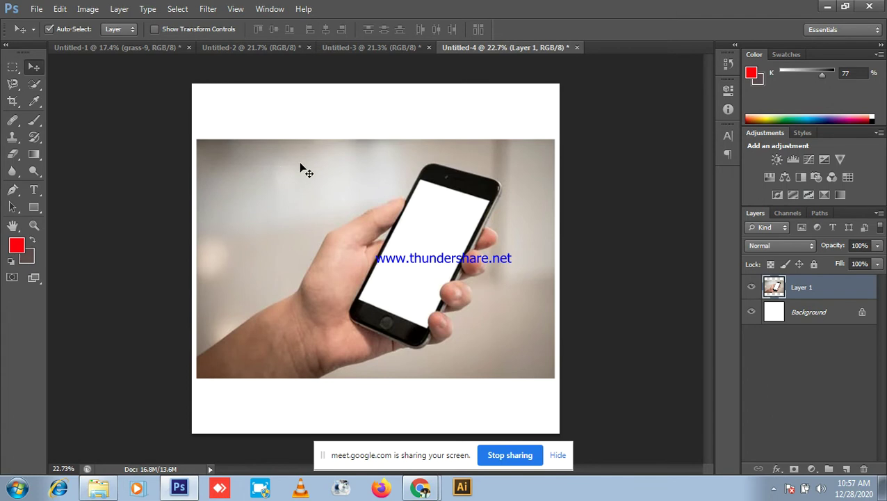
pyautogui.click(828, 5)
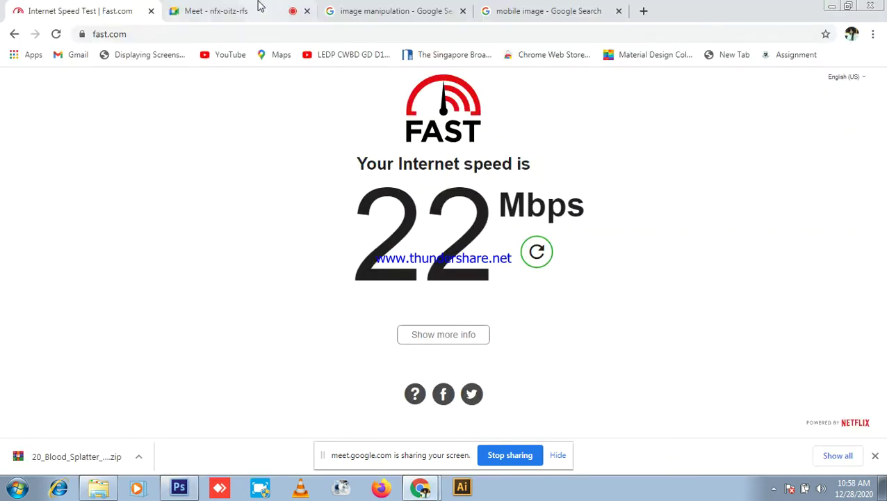
pyautogui.click(208, 11)
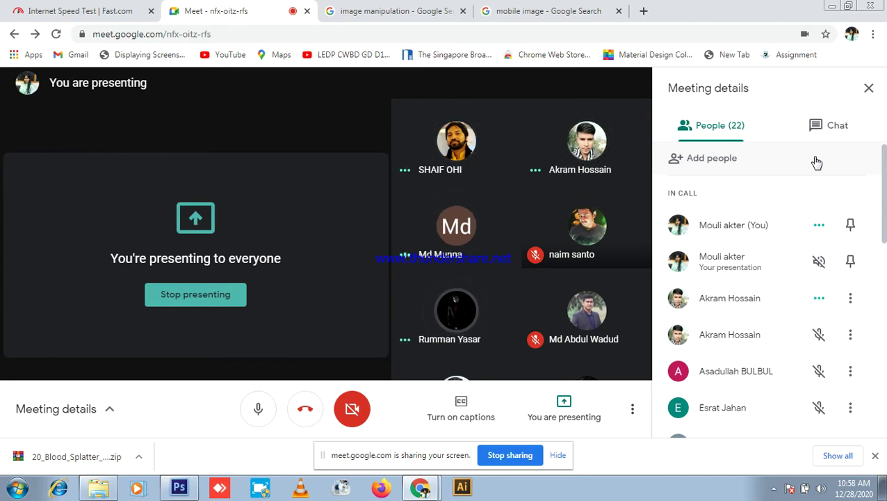
# - Try to trace the upper edge of the forearm in the Photoshop phone picture with a Pen tool path
pyautogui.click(179, 487)
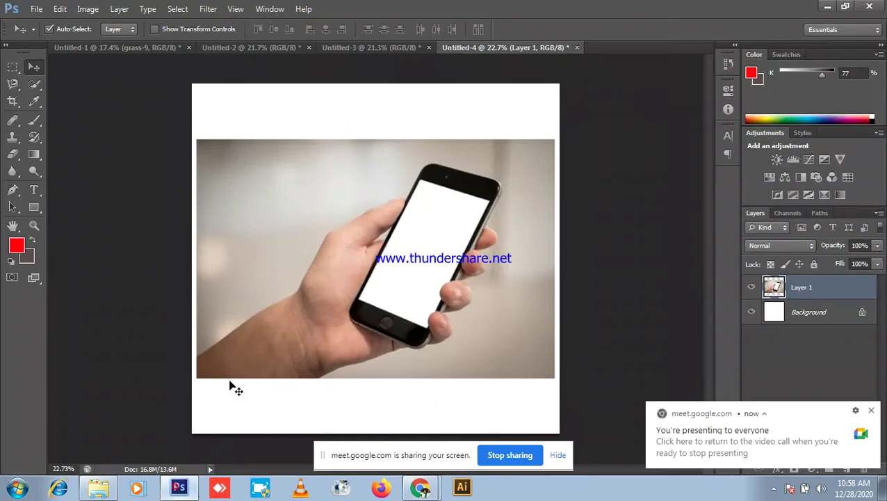
pyautogui.click(11, 192)
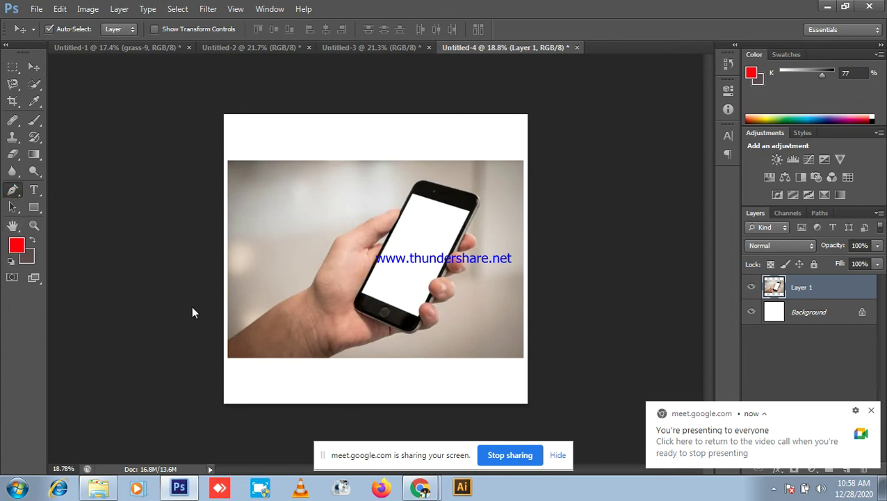
pyautogui.scroll(3, 194, 312)
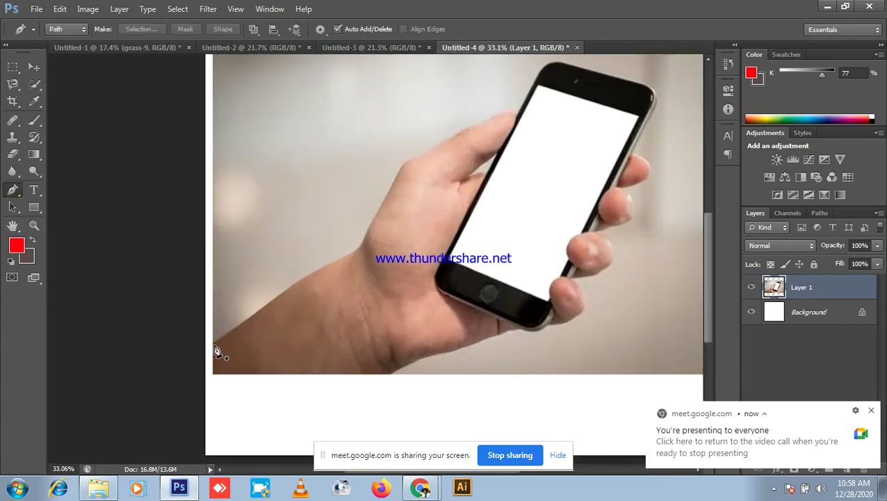
pyautogui.click(212, 345)
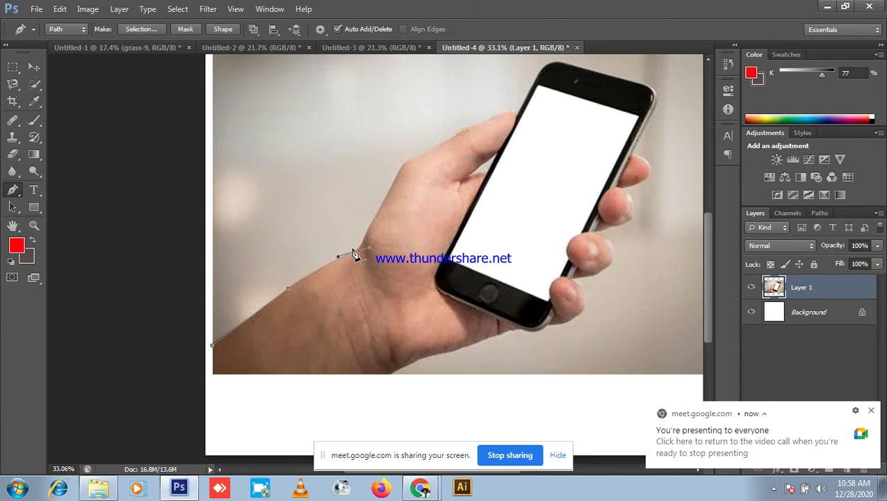
pyautogui.scroll(4, 353, 254)
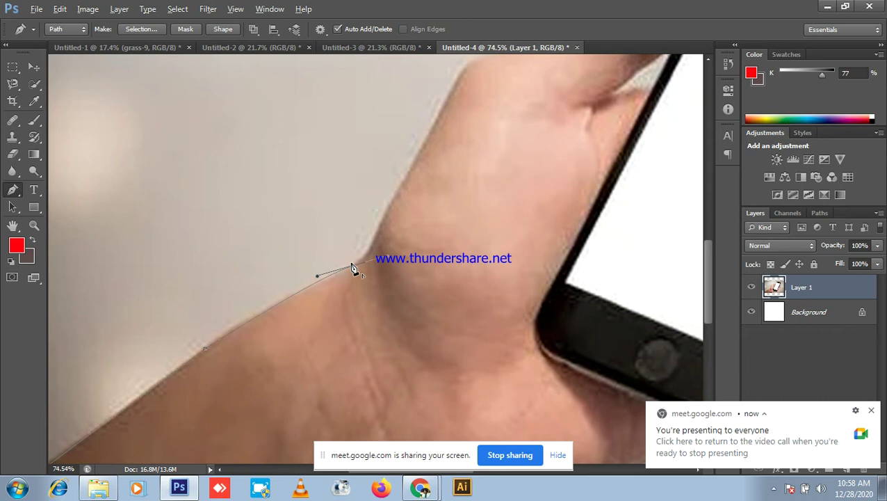
pyautogui.scroll(4, 358, 268)
pyautogui.scroll(-2, 427, 214)
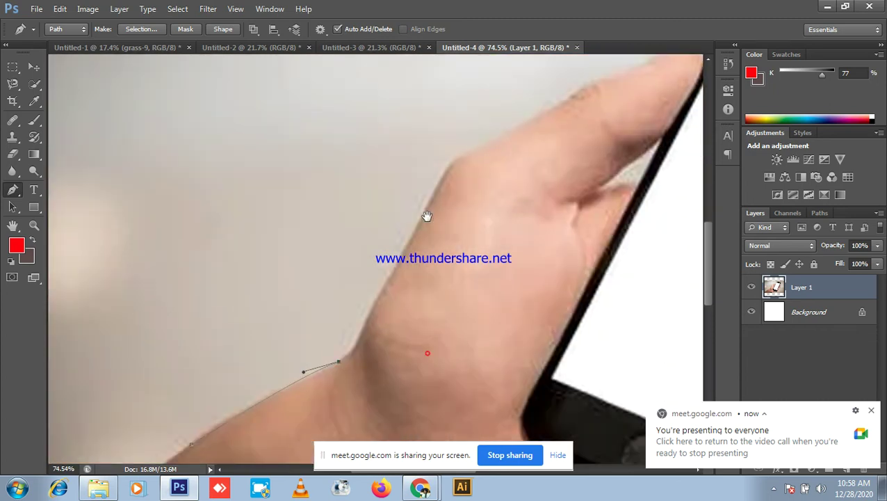
pyautogui.hotkey('ctrl', 'z')
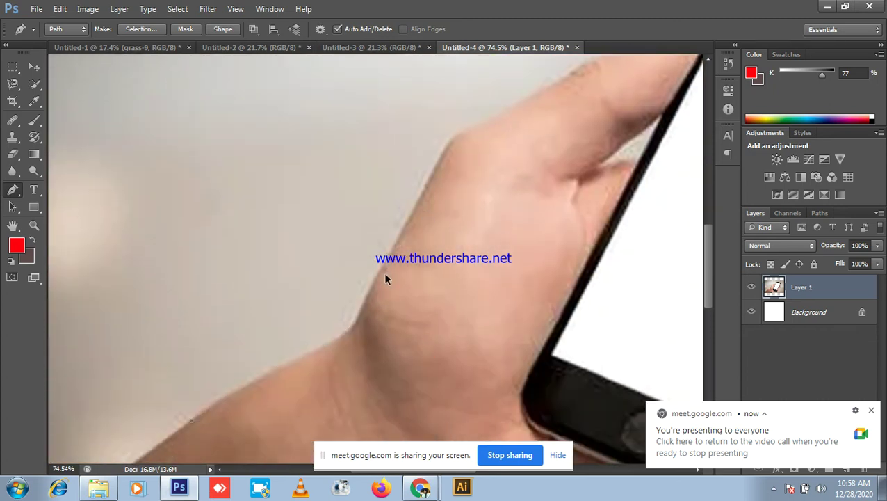
pyautogui.scroll(-4, 386, 279)
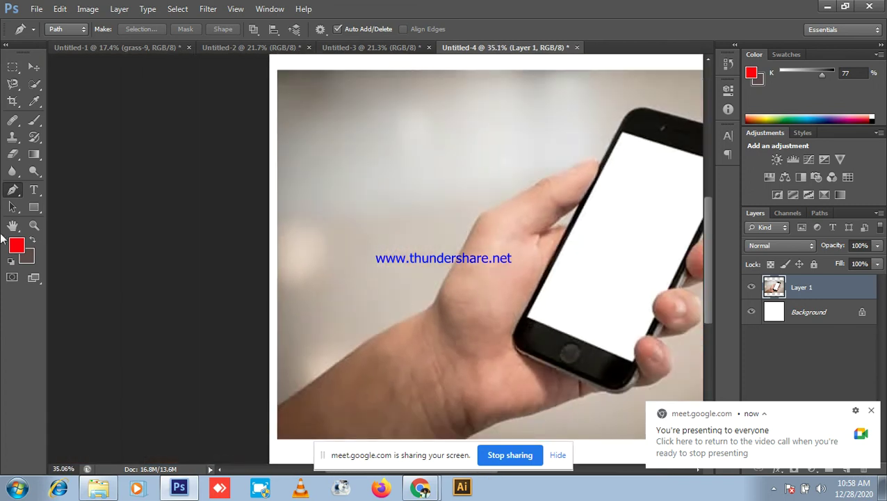
# - Select the forearm, palm and phone in the picture with the Quick Selection tool
pyautogui.rightClick(34, 83)
pyautogui.click(91, 84)
pyautogui.hotkey('ctrl', '0')
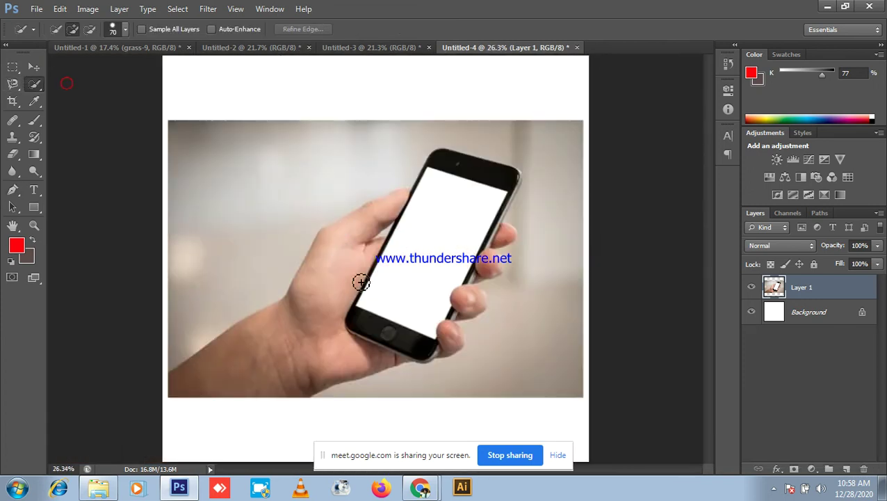
pyautogui.moveTo(236, 362)
pyautogui.mouseDown()
pyautogui.moveTo(345, 322)
pyautogui.moveTo(377, 267)
pyautogui.moveTo(352, 288)
pyautogui.mouseUp()
pyautogui.moveTo(418, 245); pyautogui.dragTo(466, 170)
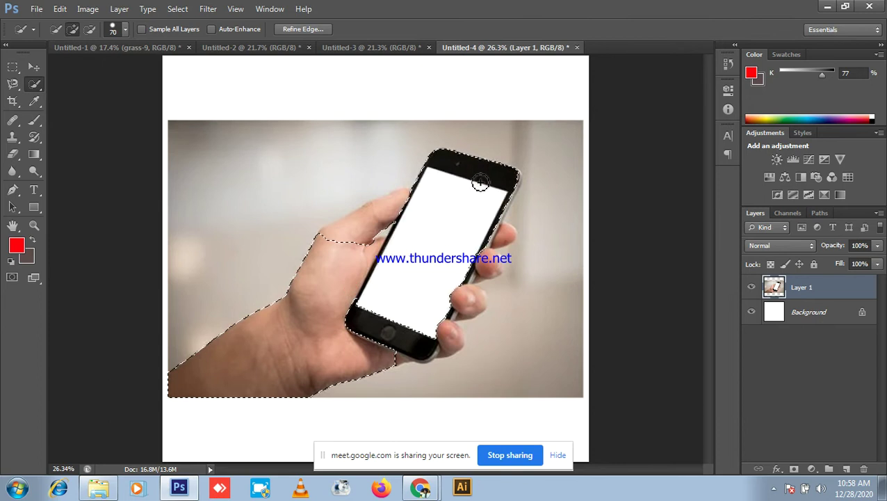
# - Add the thumb and the four fingertips beside the phone to the quick selection
pyautogui.scroll(2, 373, 230)
pyautogui.scroll(1, 373, 229)
pyautogui.moveTo(370, 214); pyautogui.dragTo(396, 199)
pyautogui.scroll(-1, 476, 234)
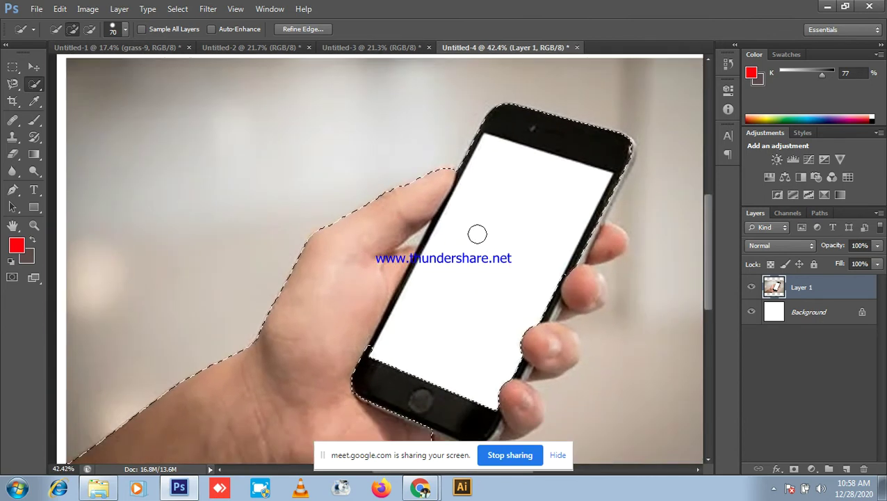
pyautogui.moveTo(484, 265); pyautogui.dragTo(476, 188)
pyautogui.moveTo(436, 323); pyautogui.dragTo(431, 291)
pyautogui.click(507, 295)
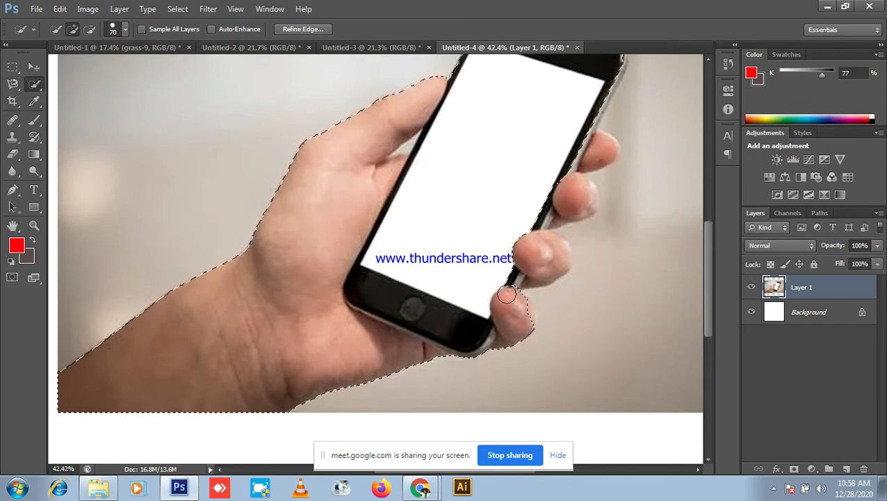
pyautogui.moveTo(535, 258)
pyautogui.mouseDown()
pyautogui.moveTo(553, 207)
pyautogui.moveTo(600, 145)
pyautogui.mouseUp()
pyautogui.scroll(-5, 513, 217)
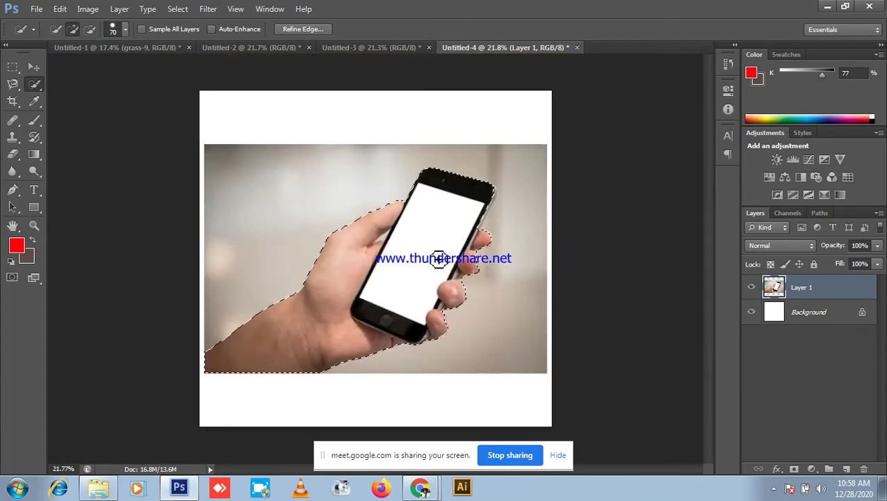
# - Copy the selected hand and phone onto a new layer and hide Layer 1
pyautogui.scroll(3, 445, 257)
pyautogui.scroll(3, 519, 260)
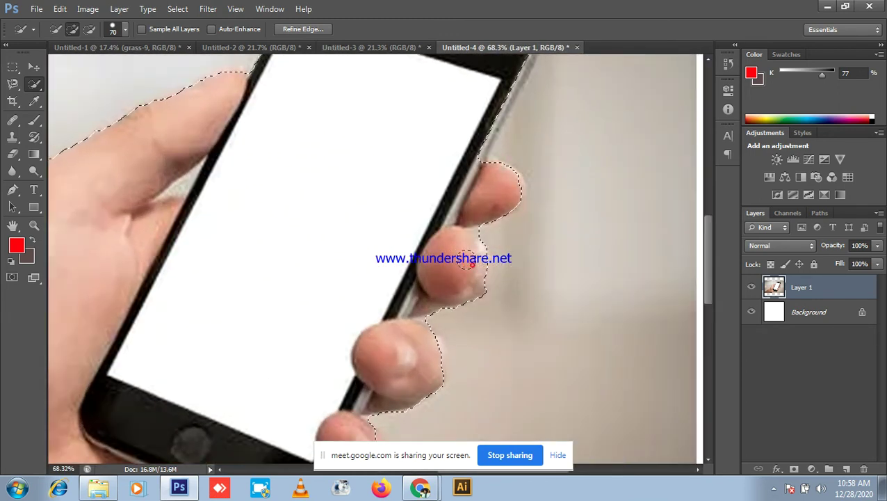
pyautogui.scroll(-3, 462, 252)
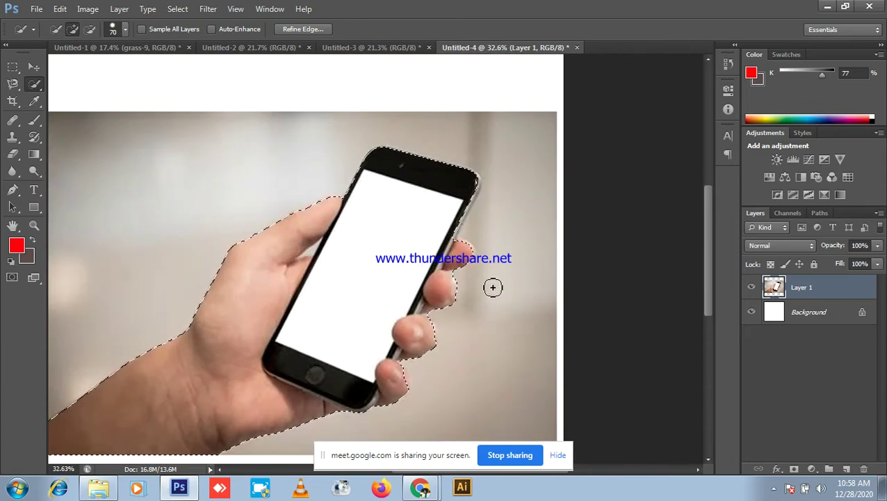
pyautogui.hotkey('ctrl', 'j')
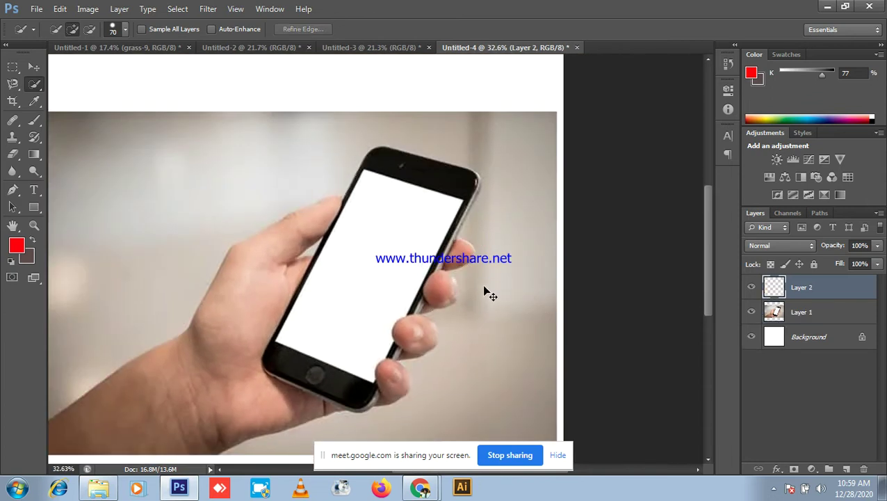
pyautogui.click(750, 312)
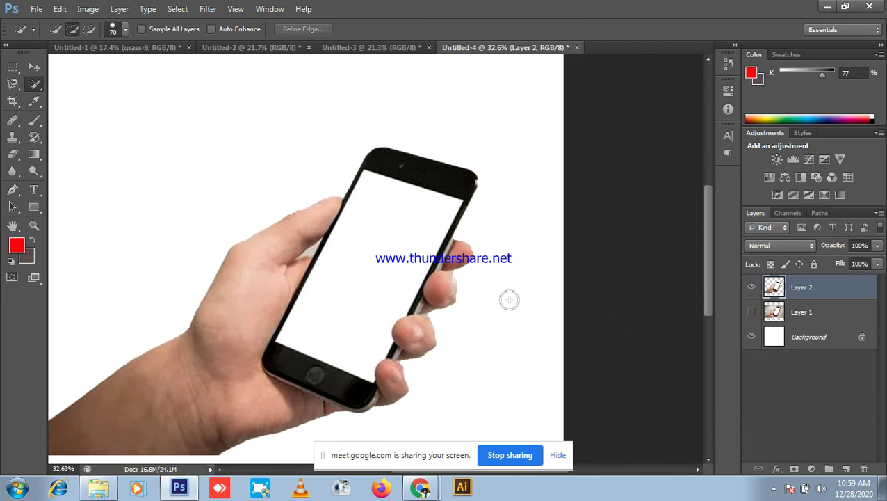
# - Glance at the Meet call in Chrome, return to Photoshop and inspect the cut-out hand on the white background
pyautogui.click(828, 7)
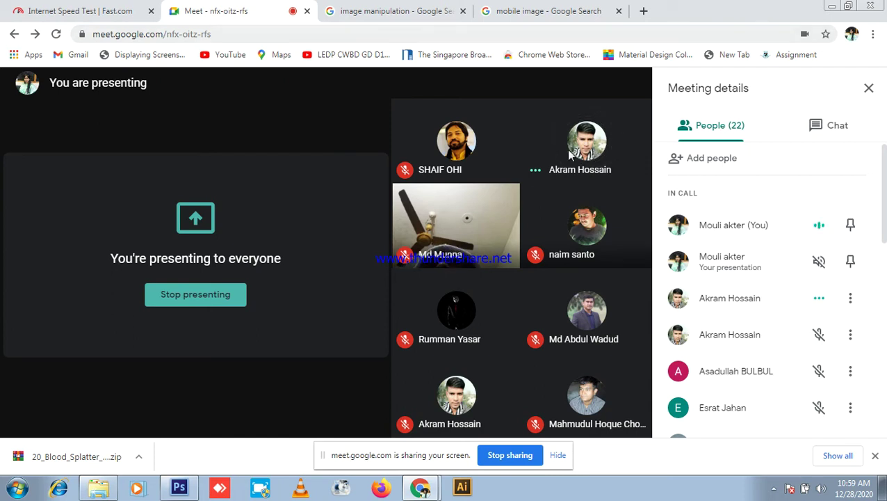
pyautogui.click(179, 487)
pyautogui.scroll(-2, 355, 330)
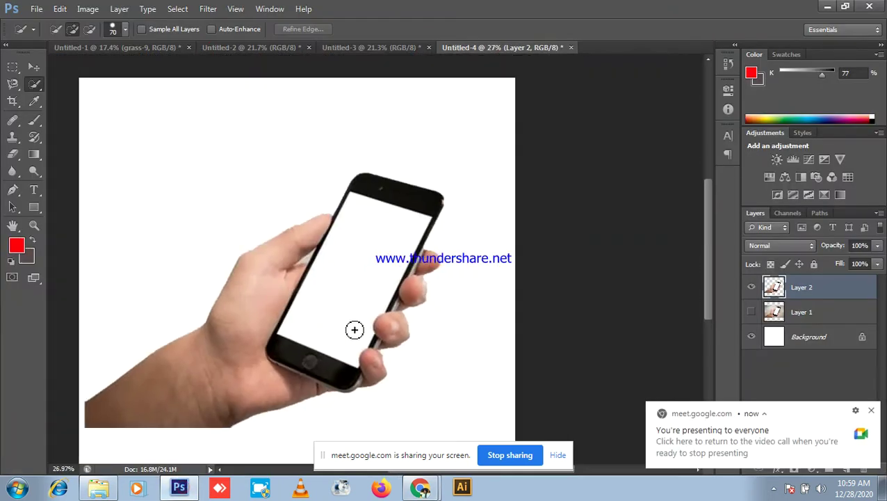
pyautogui.scroll(2, 443, 292)
pyautogui.scroll(-3, 626, 289)
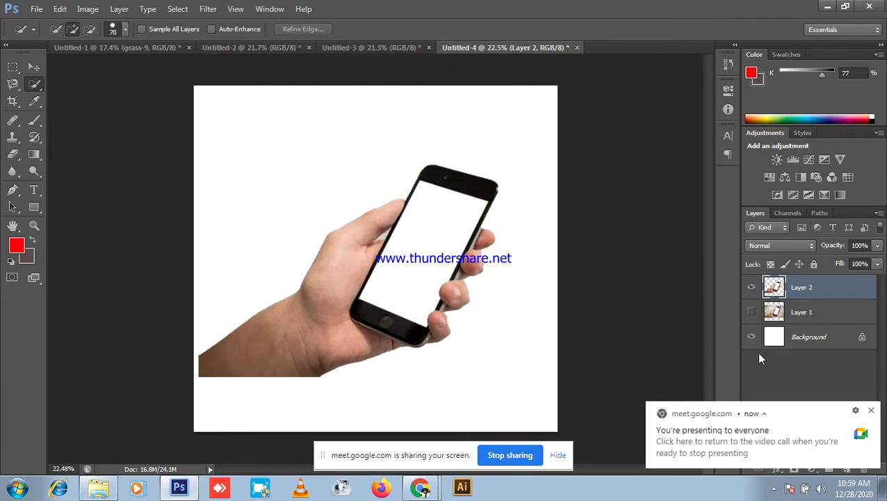
# - Compare the cut-out with Layer 1 shown and hidden, and undo the layer copy to restore the hand selection
pyautogui.click(751, 311)
pyautogui.scroll(1, 748, 262)
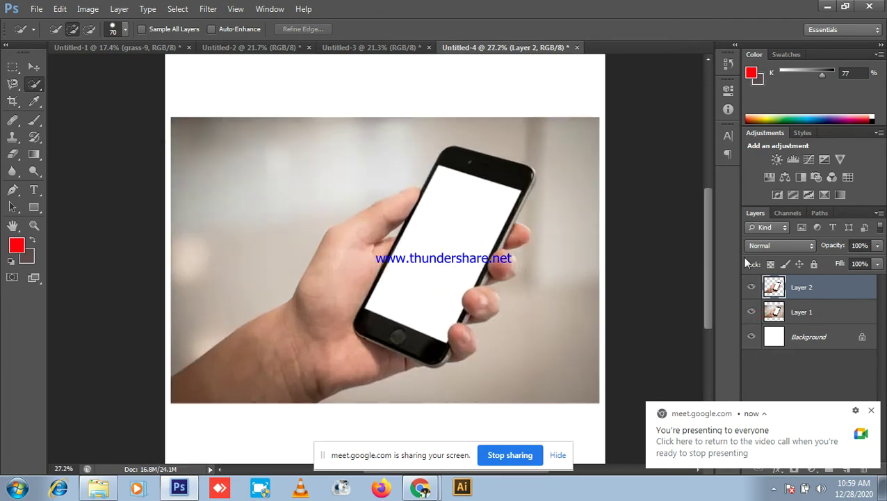
pyautogui.hotkey('ctrl', 'e')
pyautogui.scroll(1, 307, 366)
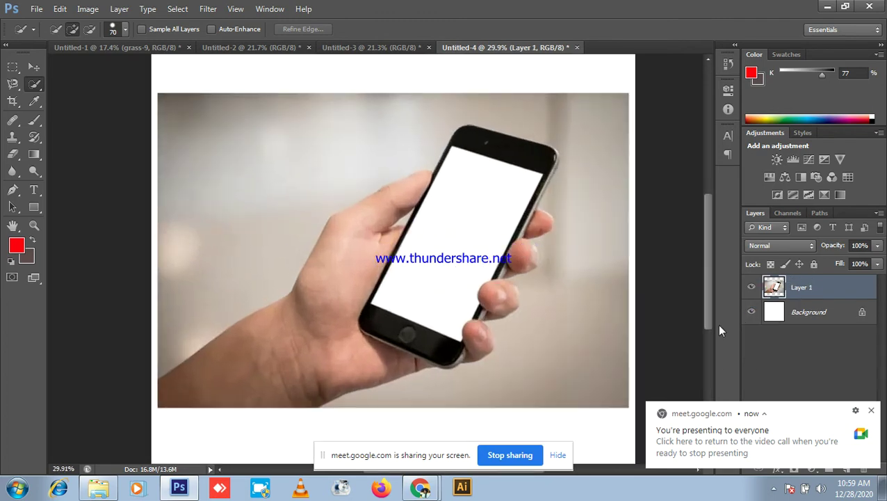
pyautogui.hotkey('ctrl', 'j')
pyautogui.scroll(3, 591, 283)
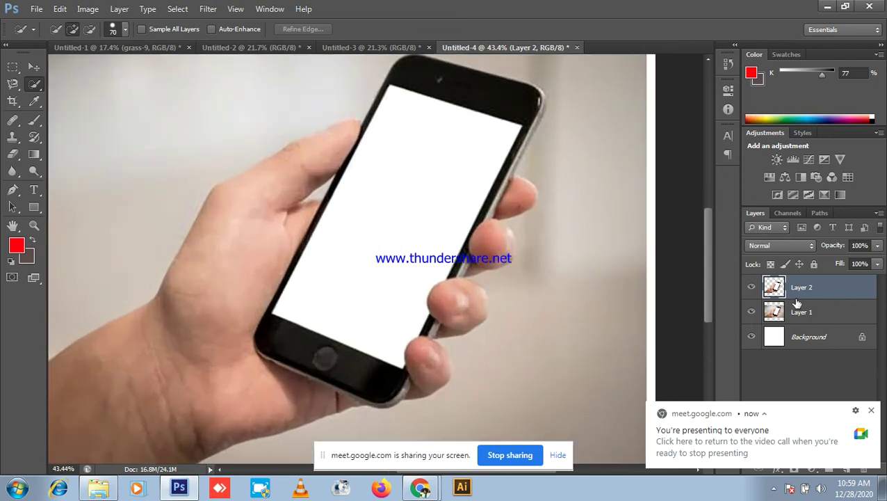
pyautogui.click(825, 315)
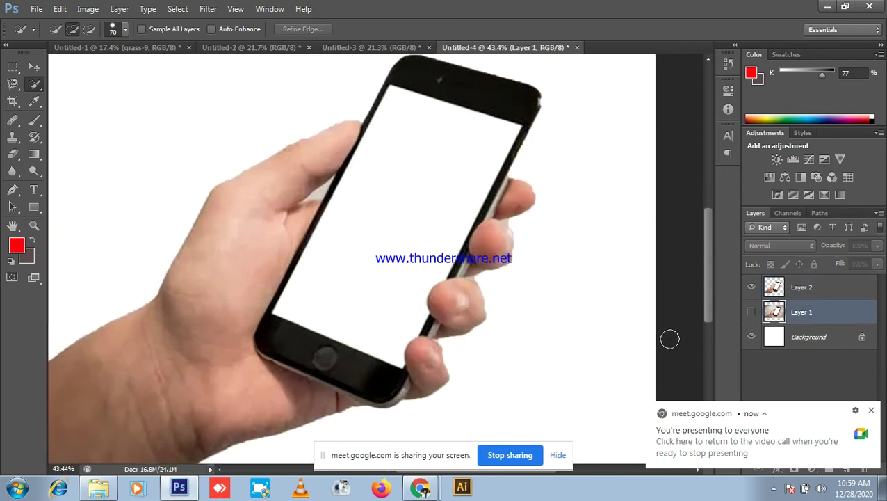
pyautogui.hotkey('ctrl', 'z')
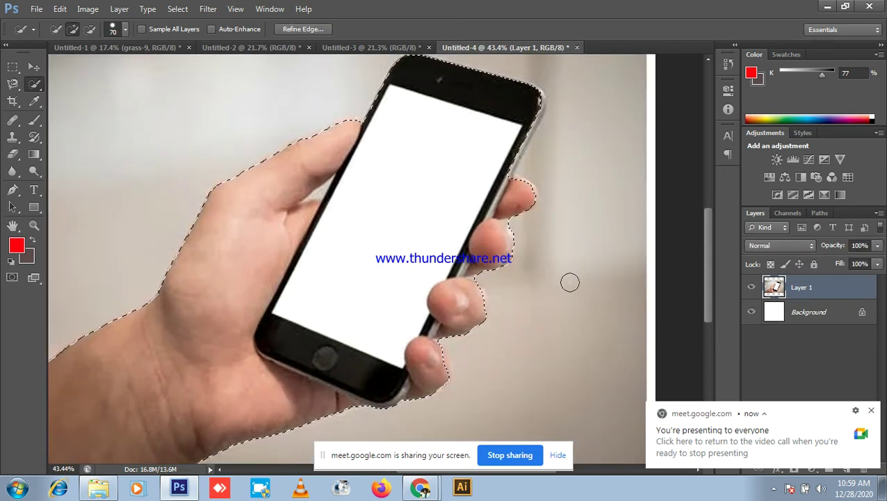
# - Subtract the background gap between the thumb and the phone from the selection with a brush size of 15
pyautogui.scroll(3, 574, 289)
pyautogui.moveTo(275, 224); pyautogui.dragTo(332, 337)
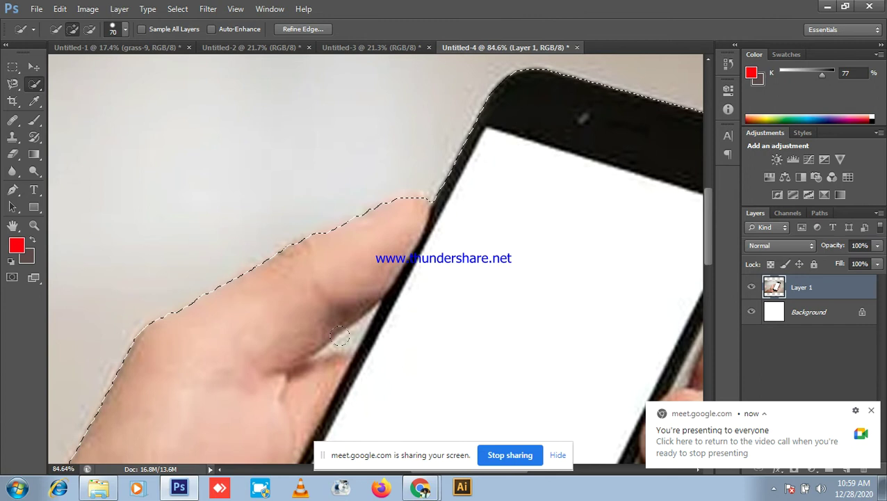
pyautogui.scroll(4, 353, 342)
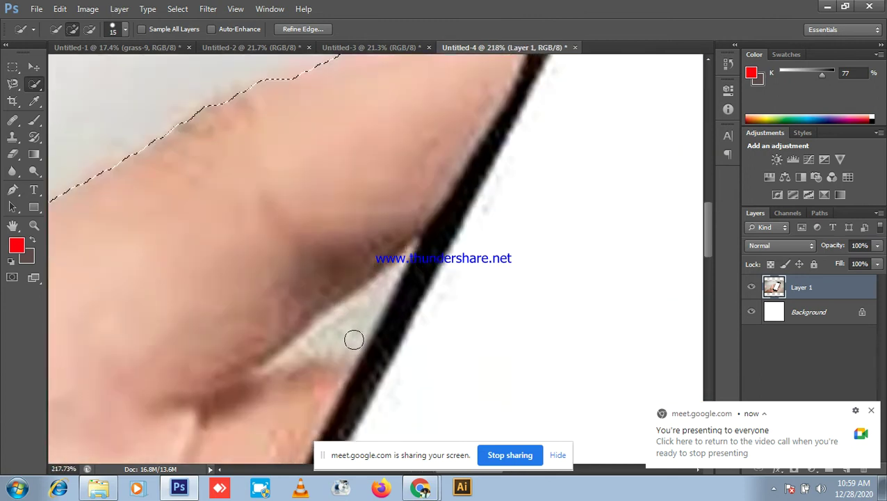
pyautogui.moveTo(353, 339); pyautogui.dragTo(357, 312)
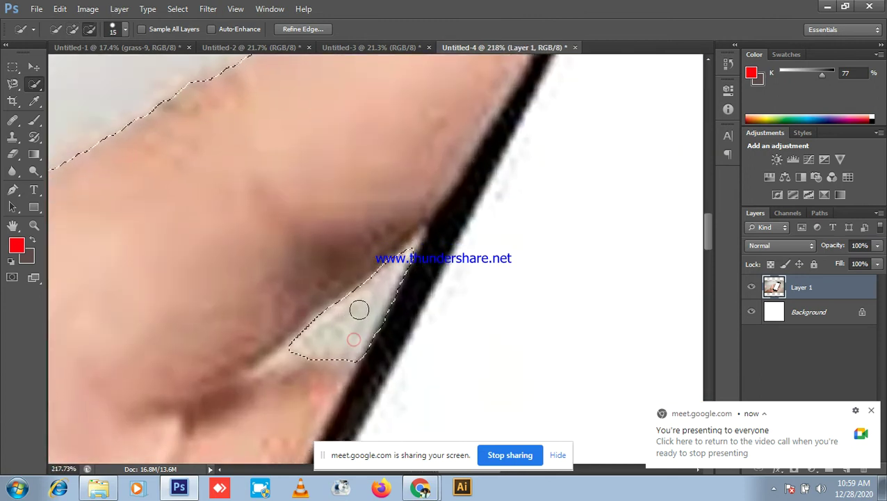
# - Extend the quick selection along the upper edge of the thumb tip beside the phone
pyautogui.scroll(-5, 389, 327)
pyautogui.moveTo(500, 323); pyautogui.dragTo(354, 318)
pyautogui.scroll(-2, 354, 318)
pyautogui.scroll(2, 355, 318)
pyautogui.scroll(3, 299, 224)
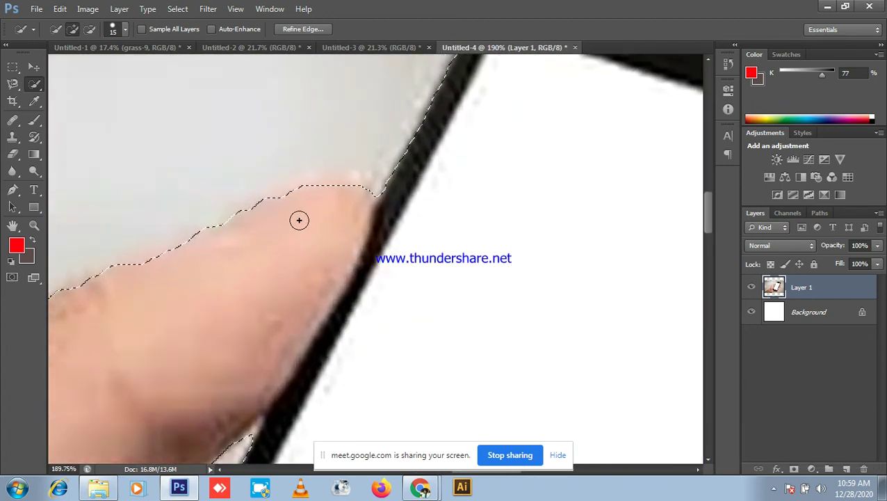
pyautogui.moveTo(289, 201); pyautogui.dragTo(363, 188)
pyautogui.moveTo(404, 212); pyautogui.dragTo(297, 320)
# - Add the phone's upper-right corner and the metal edge running down from it to the selection
pyautogui.moveTo(361, 315)
pyautogui.mouseDown()
pyautogui.moveTo(394, 215)
pyautogui.moveTo(478, 172)
pyautogui.moveTo(495, 179)
pyautogui.moveTo(513, 240)
pyautogui.mouseUp()
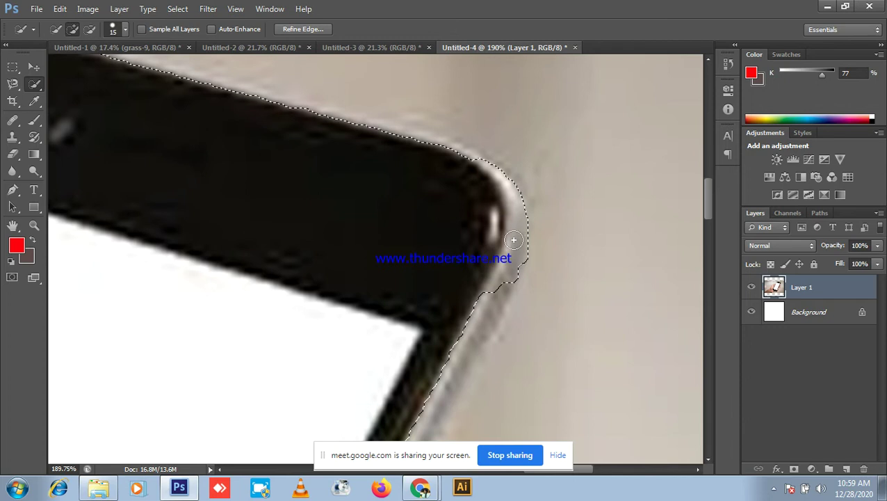
pyautogui.moveTo(487, 299)
pyautogui.mouseDown()
pyautogui.moveTo(438, 373)
pyautogui.moveTo(426, 204)
pyautogui.mouseUp()
pyautogui.moveTo(428, 268); pyautogui.dragTo(376, 390)
pyautogui.scroll(-2, 377, 390)
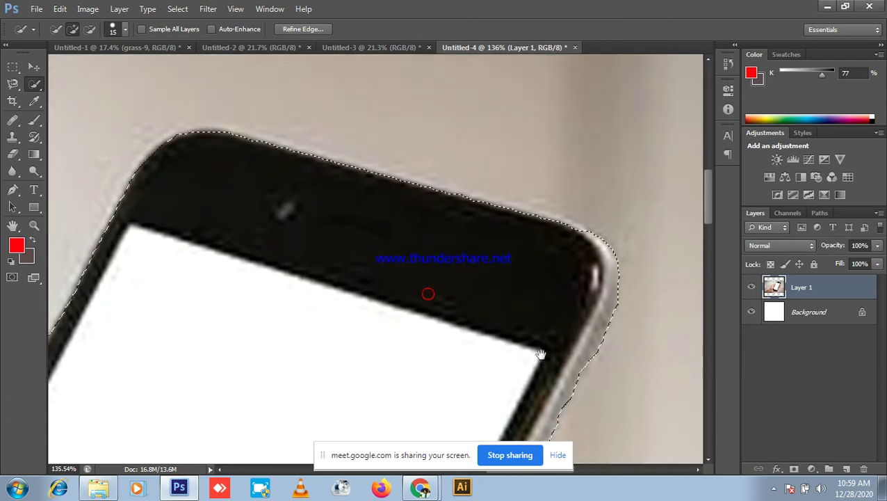
pyautogui.scroll(3, 430, 161)
pyautogui.scroll(2, 430, 162)
pyautogui.moveTo(589, 251); pyautogui.dragTo(394, 152)
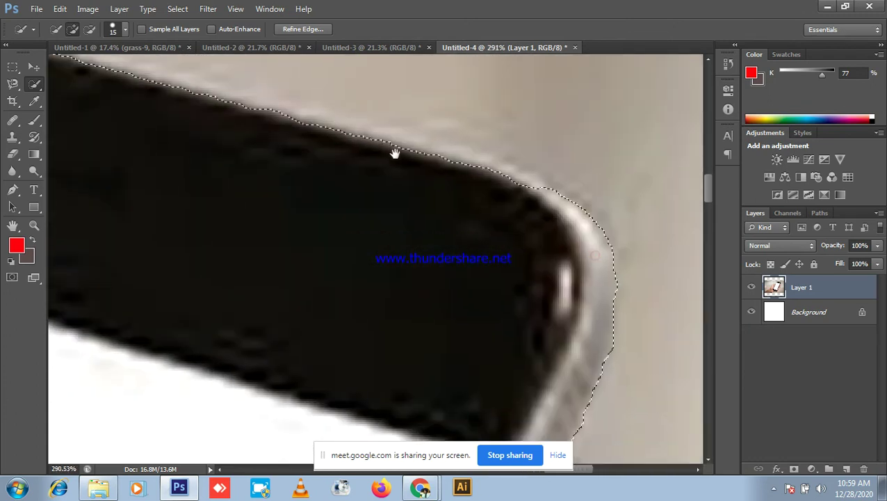
pyautogui.moveTo(514, 188); pyautogui.dragTo(402, 159)
# - Subtract the background notch between the upper two fingertips from the selection
pyautogui.scroll(-6, 466, 202)
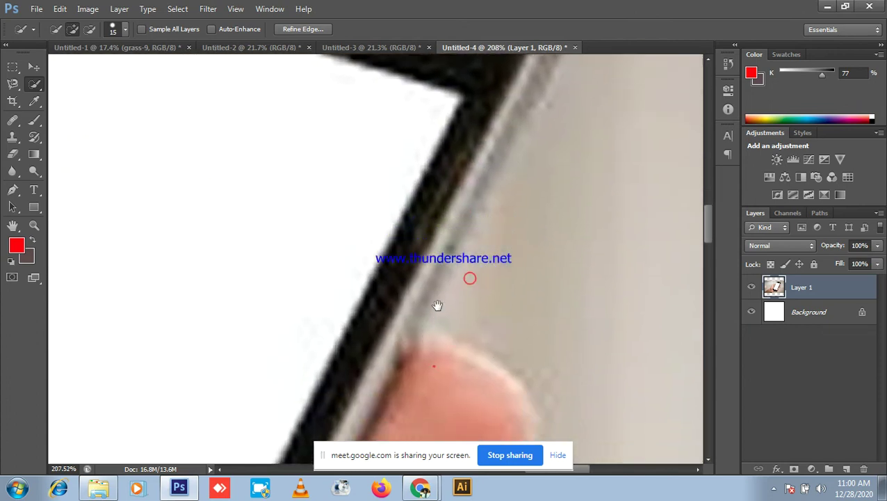
pyautogui.moveTo(416, 360); pyautogui.dragTo(410, 132)
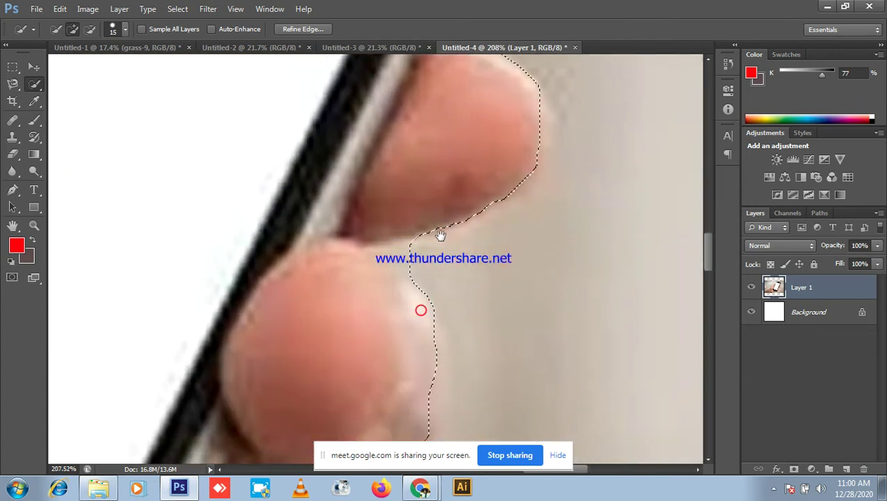
pyautogui.press('alt')
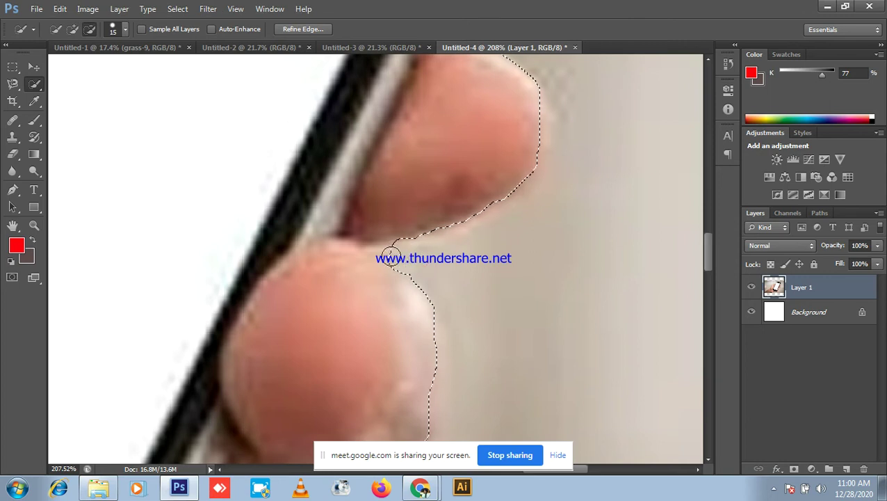
# - Extend the selection to the outer edge of the lowest fingertip
pyautogui.scroll(-2, 432, 262)
pyautogui.moveTo(432, 263); pyautogui.dragTo(483, 138)
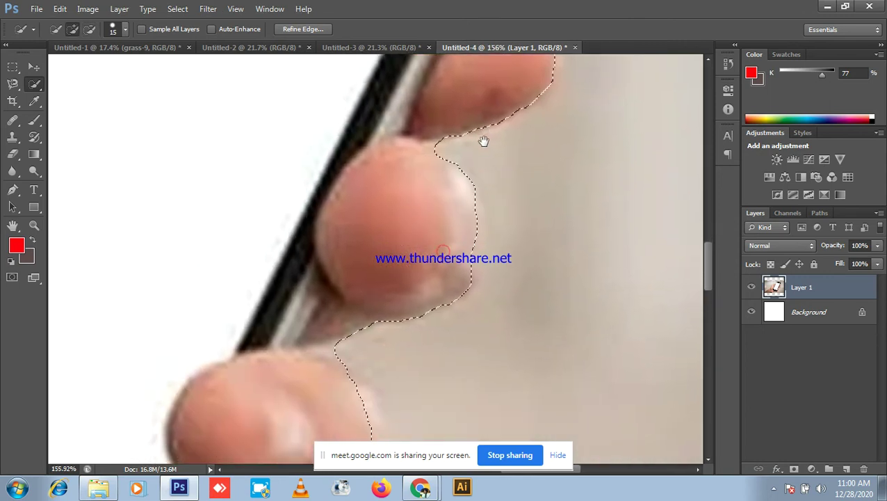
pyautogui.moveTo(460, 264); pyautogui.dragTo(528, 172)
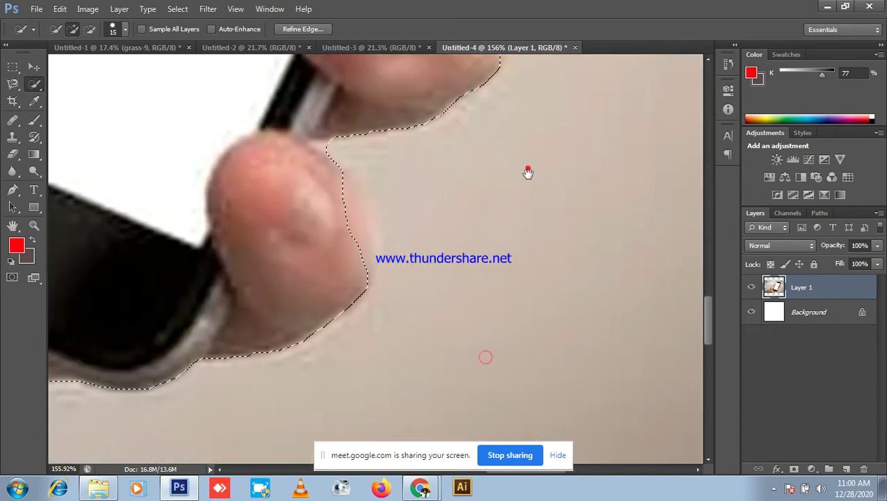
pyautogui.moveTo(347, 193)
pyautogui.mouseDown()
pyautogui.moveTo(359, 263)
pyautogui.moveTo(359, 217)
pyautogui.moveTo(364, 245)
pyautogui.mouseUp()
pyautogui.click(368, 227)
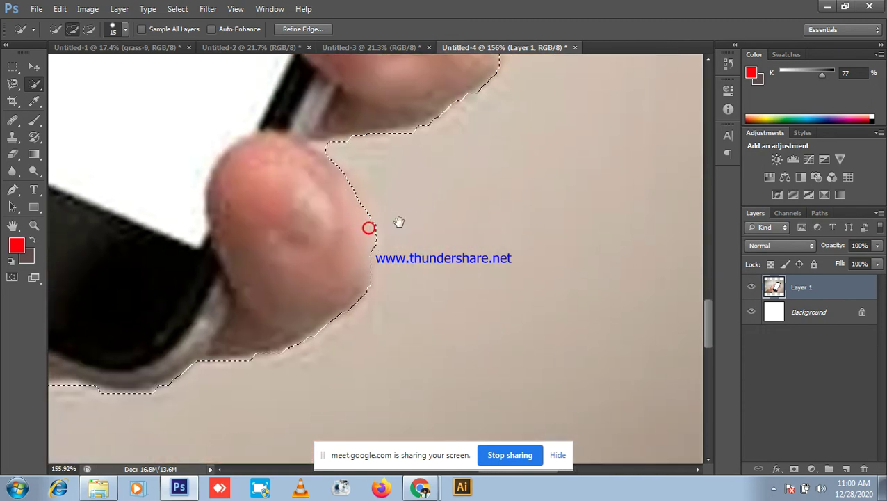
# - Extend the selection to the outer edge of the third fingertip from the top
pyautogui.moveTo(297, 266)
pyautogui.mouseDown()
pyautogui.moveTo(506, 181)
pyautogui.moveTo(588, 180)
pyautogui.mouseUp()
pyautogui.scroll(-5, 525, 246)
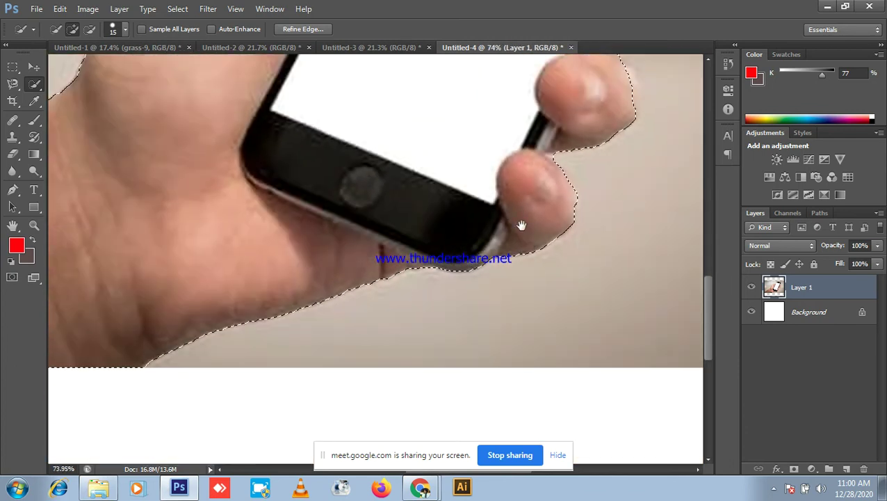
pyautogui.scroll(5, 604, 129)
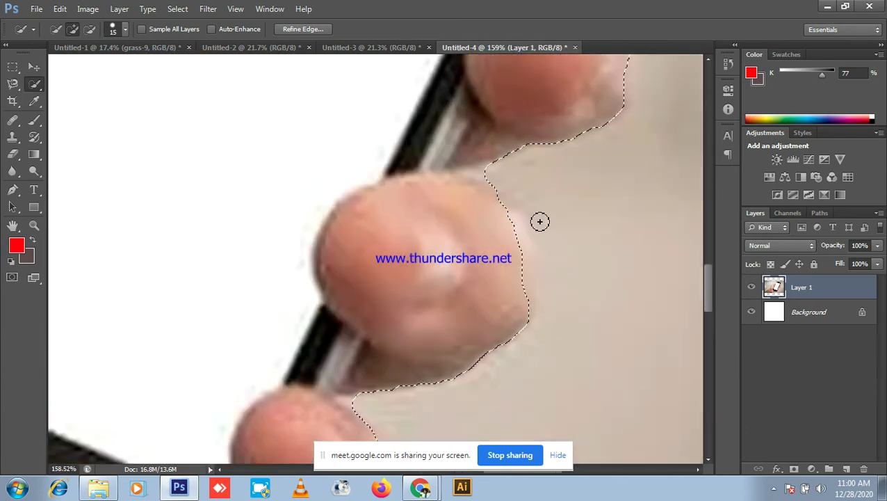
pyautogui.moveTo(504, 232)
pyautogui.mouseDown()
pyautogui.moveTo(523, 246)
pyautogui.moveTo(525, 275)
pyautogui.moveTo(511, 230)
pyautogui.mouseUp()
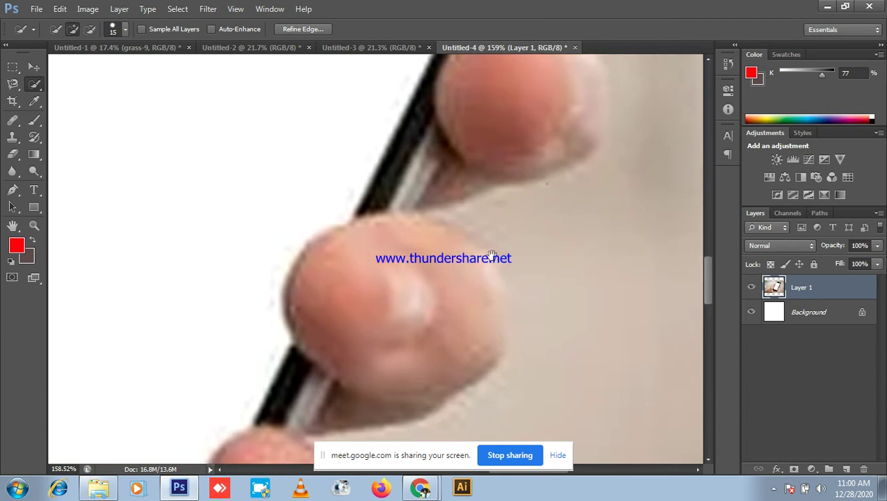
# - Try to correct the selection between the upper two fingertips again, and undo the stray selection
pyautogui.moveTo(525, 166)
pyautogui.mouseDown()
pyautogui.moveTo(537, 212)
pyautogui.moveTo(527, 232)
pyautogui.mouseUp()
pyautogui.keyDown('alt'); pyautogui.click(527, 233); pyautogui.keyUp('alt')
pyautogui.scroll(-5, 518, 165)
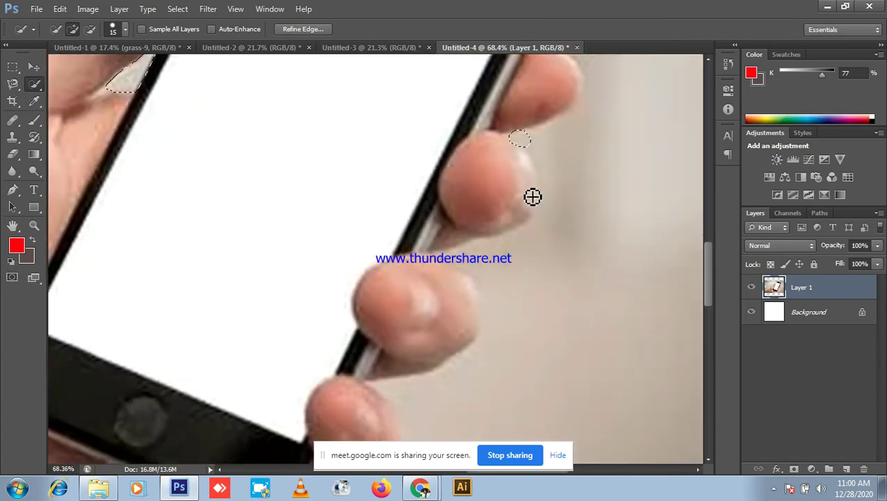
pyautogui.hotkey('ctrl', 'z')
pyautogui.scroll(-3, 503, 230)
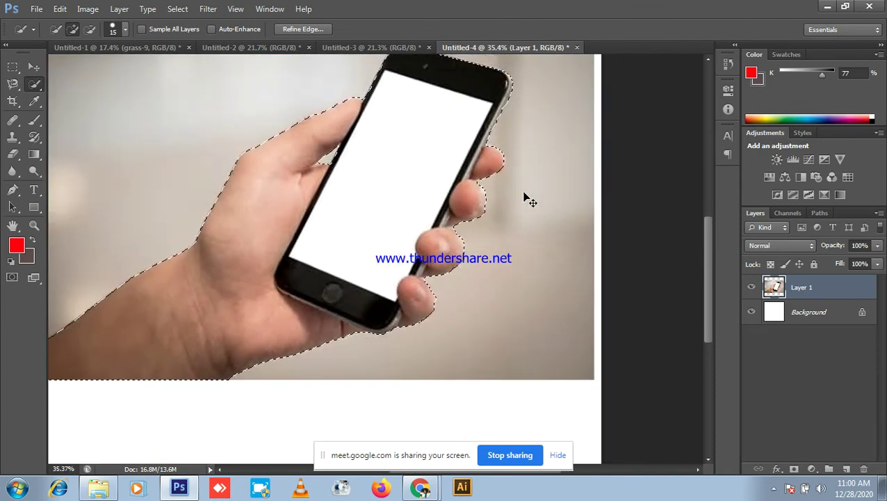
# - Copy the selected hand and phone to a new layer, and delete the original picture layer
pyautogui.hotkey('ctrl', 'j')
pyautogui.click(802, 311)
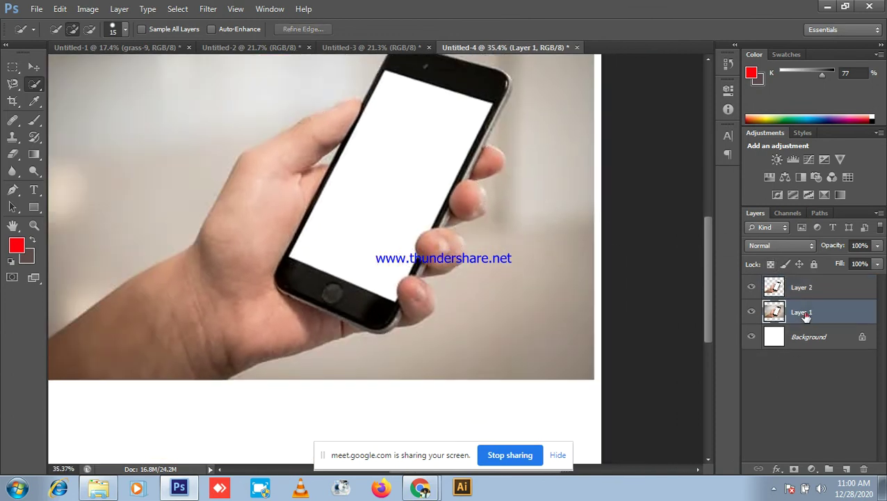
pyautogui.press('Delete')
pyautogui.scroll(-2, 326, 160)
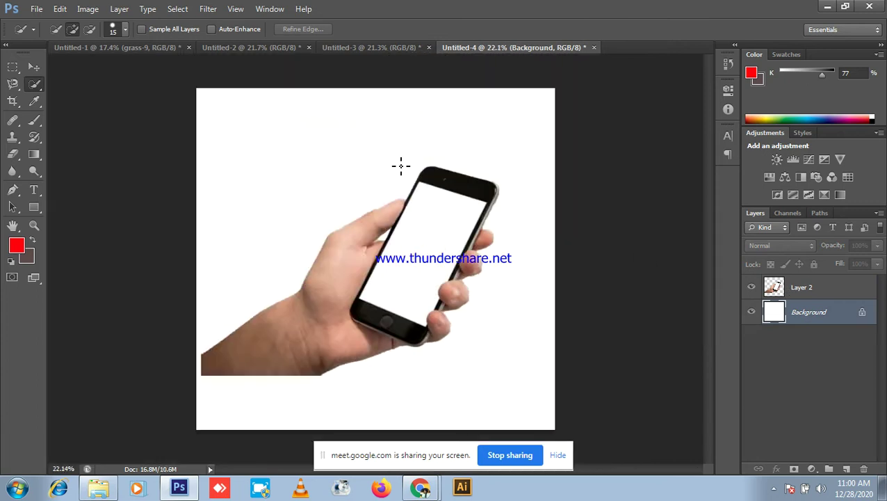
pyautogui.click(33, 66)
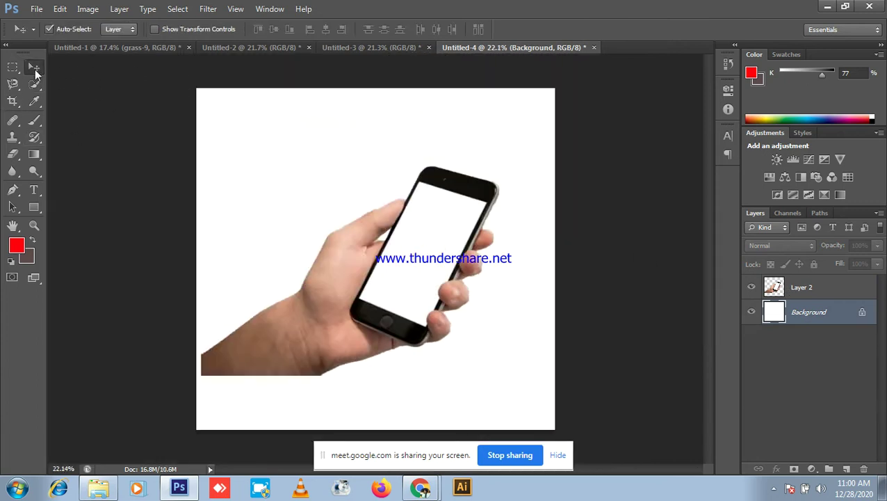
pyautogui.scroll(3, 707, 208)
pyautogui.scroll(-1, 805, 85)
# - Browse the Backround image folder for a scenery picture and select the road image
pyautogui.click(828, 6)
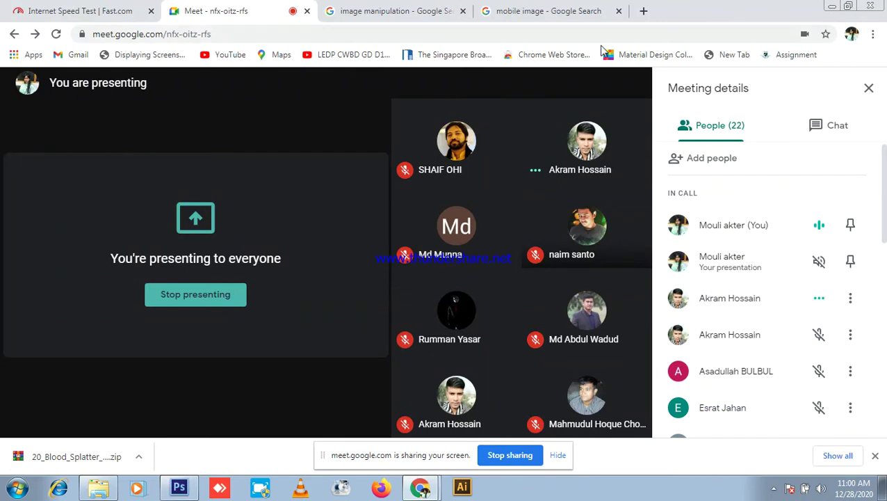
pyautogui.click(833, 6)
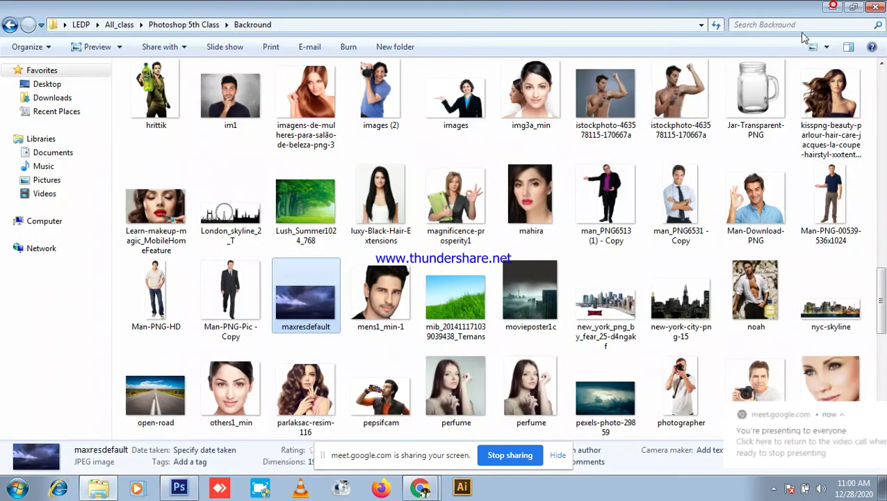
pyautogui.scroll(1, 626, 167)
pyautogui.scroll(-3, 678, 160)
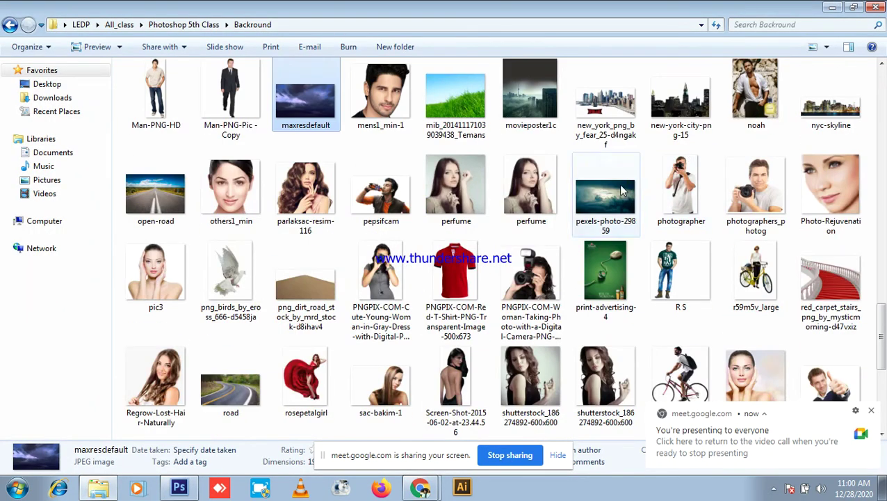
pyautogui.scroll(-2, 681, 167)
pyautogui.scroll(2, 607, 84)
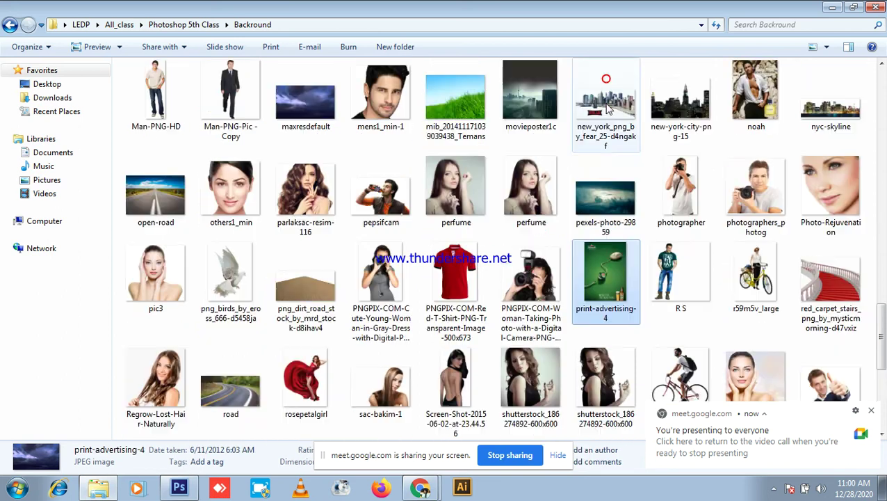
pyautogui.click(616, 259)
pyautogui.scroll(-1, 466, 381)
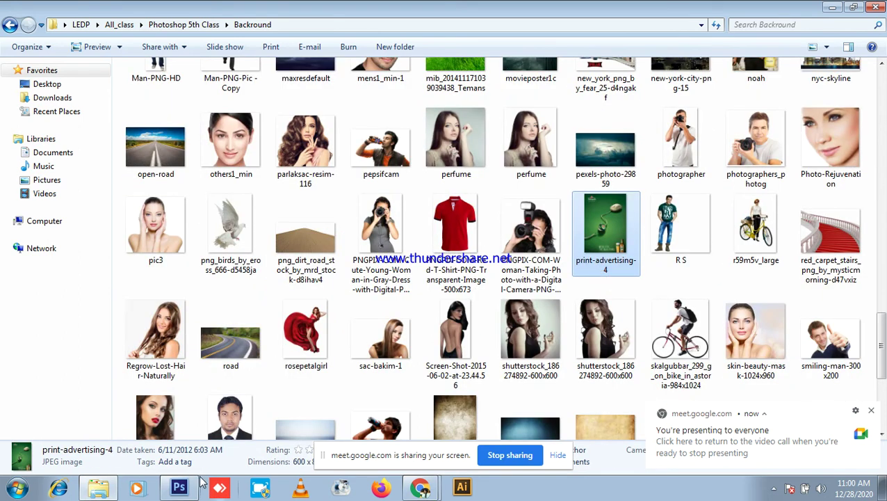
pyautogui.scroll(-3, 747, 230)
pyautogui.click(251, 213)
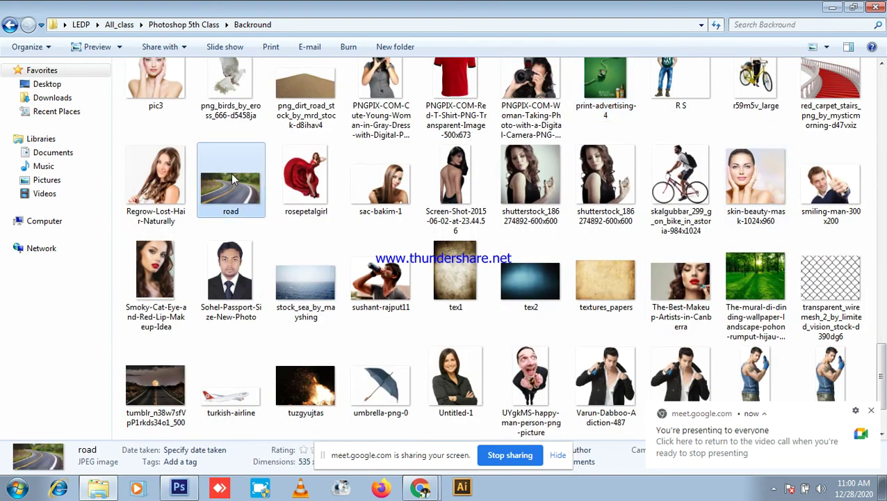
pyautogui.scroll(-1, 111, 409)
# - Place the road image into the document above the hand and phone, and rasterize its layer
pyautogui.moveTo(165, 496); pyautogui.dragTo(396, 317)
pyautogui.moveTo(281, 226); pyautogui.dragTo(281, 191)
pyautogui.press('Return')
pyautogui.moveTo(828, 294); pyautogui.dragTo(835, 273)
pyautogui.moveTo(795, 315); pyautogui.dragTo(799, 286)
pyautogui.rightClick(800, 285)
pyautogui.click(699, 152)
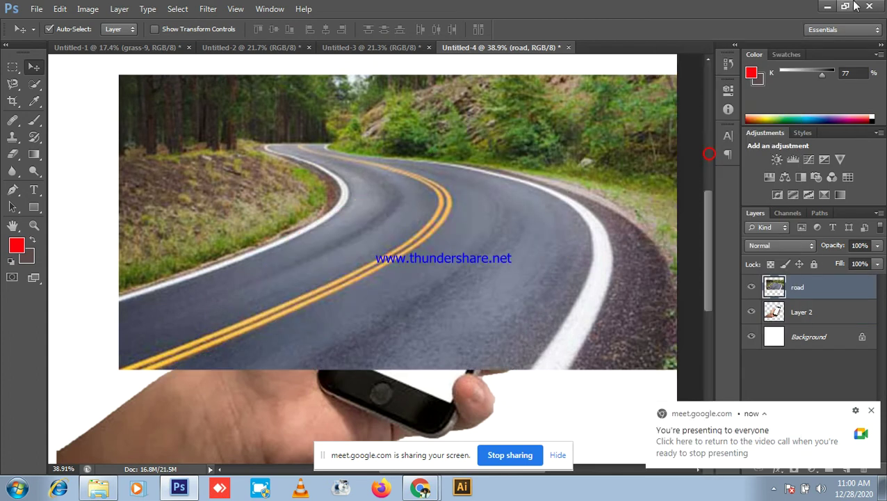
# - Close the Backround folder window and return to the Photoshop document
pyautogui.click(827, 6)
pyautogui.click(873, 7)
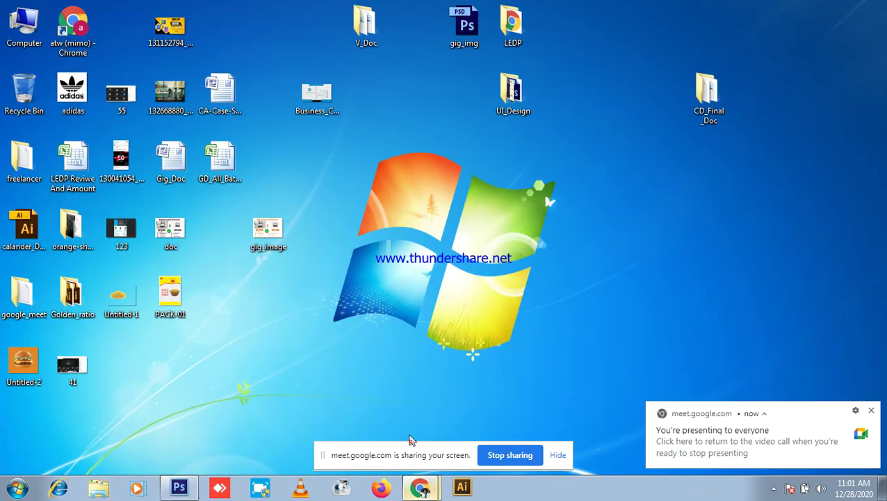
pyautogui.click(420, 487)
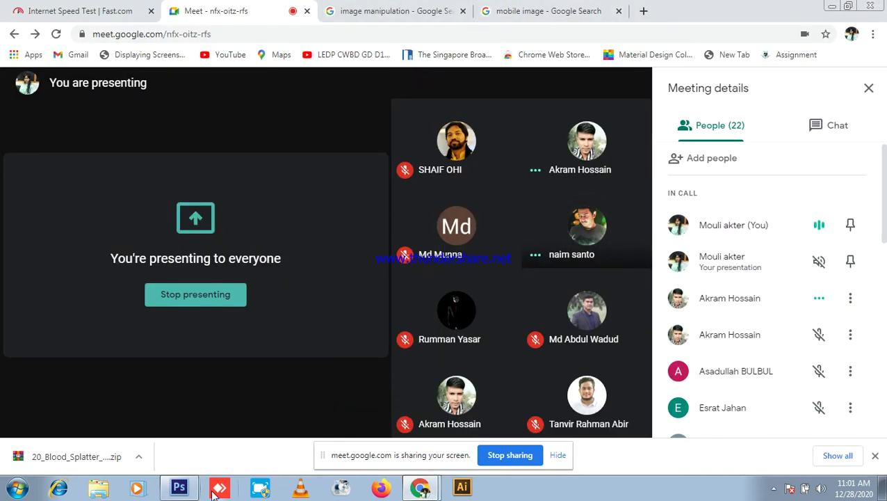
pyautogui.click(188, 489)
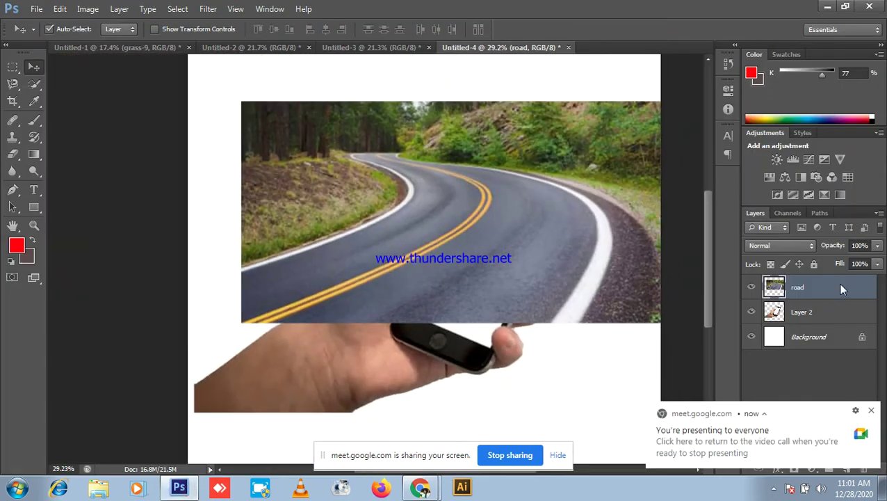
# - Try clipping the road picture to the hand-and-phone layer, reposition it, and release the clipping mask
pyautogui.rightClick(840, 287)
pyautogui.click(736, 182)
pyautogui.scroll(1, 636, 252)
pyautogui.moveTo(507, 273); pyautogui.dragTo(473, 332)
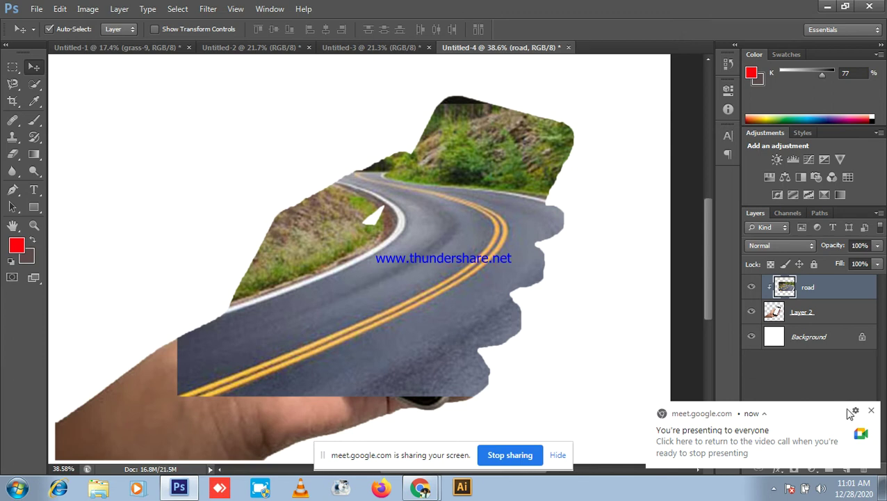
pyautogui.rightClick(831, 288)
pyautogui.click(733, 178)
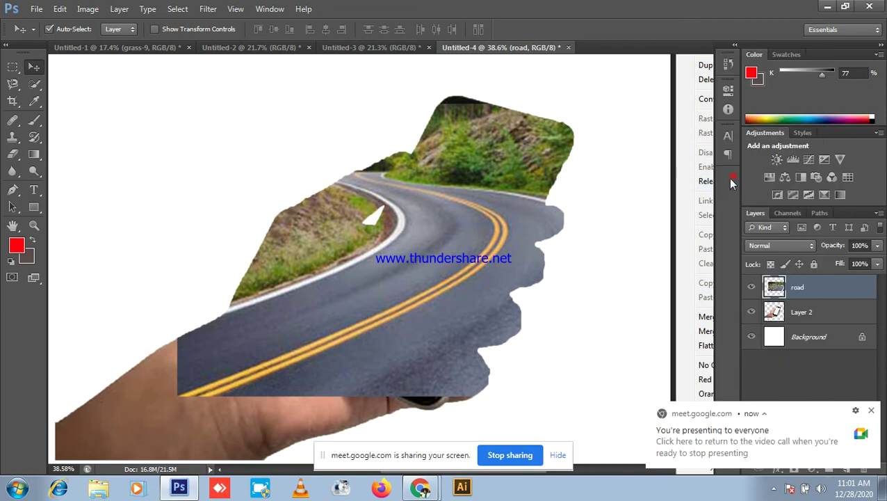
# - Duplicate the road picture and place the copy beneath the hand-and-phone layer
pyautogui.click(827, 7)
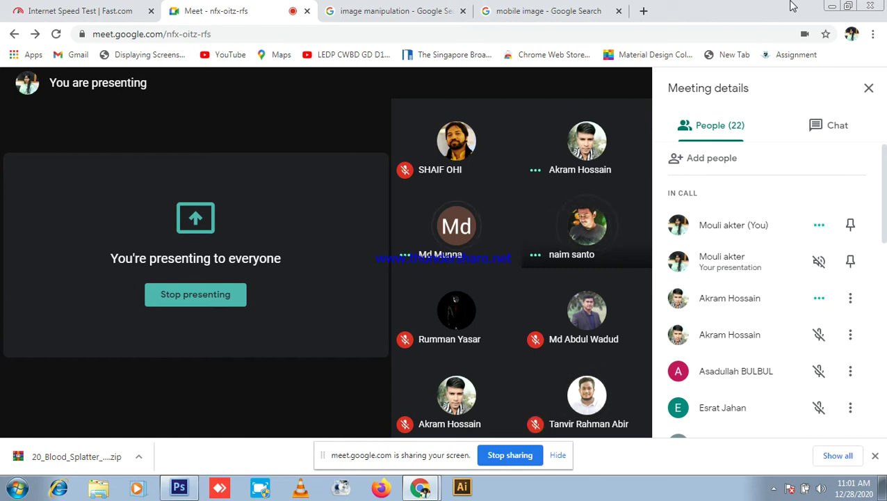
pyautogui.click(179, 487)
pyautogui.moveTo(414, 313)
pyautogui.mouseDown()
pyautogui.moveTo(378, 268)
pyautogui.moveTo(365, 281)
pyautogui.moveTo(406, 303)
pyautogui.mouseUp()
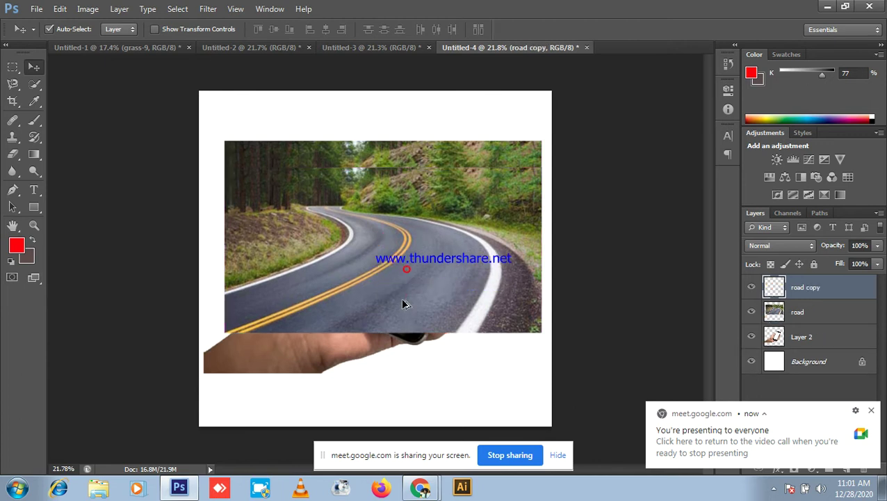
pyautogui.moveTo(812, 286); pyautogui.dragTo(813, 343)
# - Scale the road copy proportionally to about 210% and shift it down to fill the canvas as background
pyautogui.hotkey('ctrl', 't')
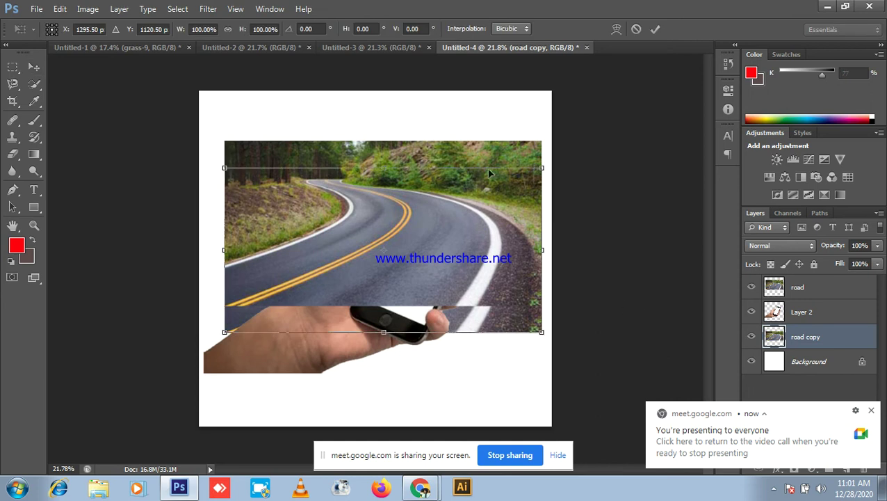
pyautogui.keyDown('alt'); pyautogui.keyDown('shift'); pyautogui.moveTo(542, 167); pyautogui.dragTo(703, 77); pyautogui.keyUp('shift'); pyautogui.keyUp('alt')
pyautogui.hotkey('shift', 'Down')
pyautogui.hotkey('shift', 'Down')
pyautogui.hotkey('shift', 'Down')
pyautogui.hotkey('shift', 'Down')
pyautogui.hotkey('shift', 'Down')
pyautogui.hotkey('shift', 'Down')
pyautogui.hotkey('shift', 'Down')
pyautogui.hotkey('shift', 'Down')
pyautogui.hotkey('shift', 'Down')
pyautogui.hotkey('shift', 'Down')
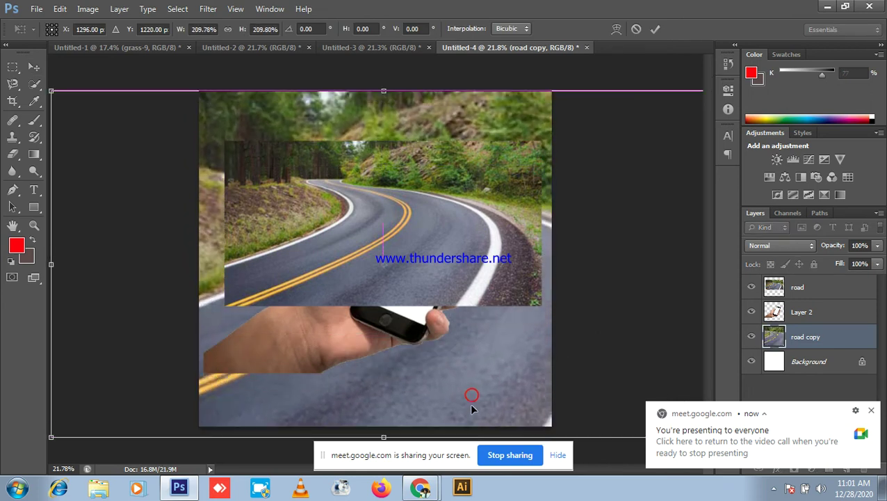
pyautogui.keyDown('alt'); pyautogui.scroll(-1, 360, 264); pyautogui.keyUp('alt')
# - Position the upper road picture over the phone, scaled to about 84% and rotated about -23.3°
pyautogui.moveTo(402, 245); pyautogui.dragTo(415, 280)
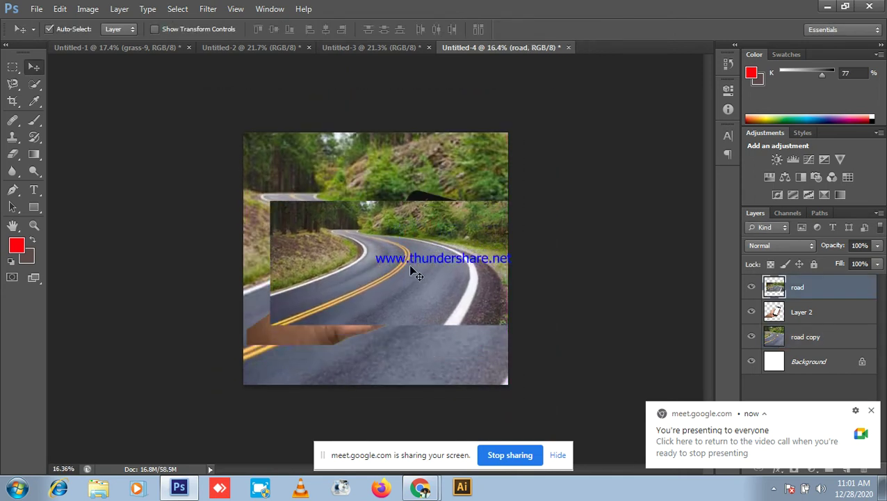
pyautogui.hotkey('ctrl', 't')
pyautogui.moveTo(507, 199); pyautogui.dragTo(457, 196)
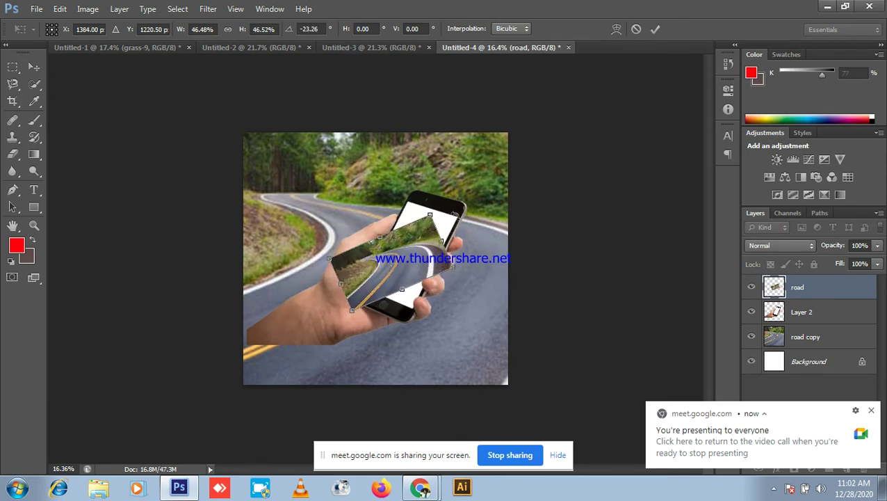
pyautogui.hotkey('ctrl', '+')
pyautogui.moveTo(455, 197); pyautogui.dragTo(500, 139)
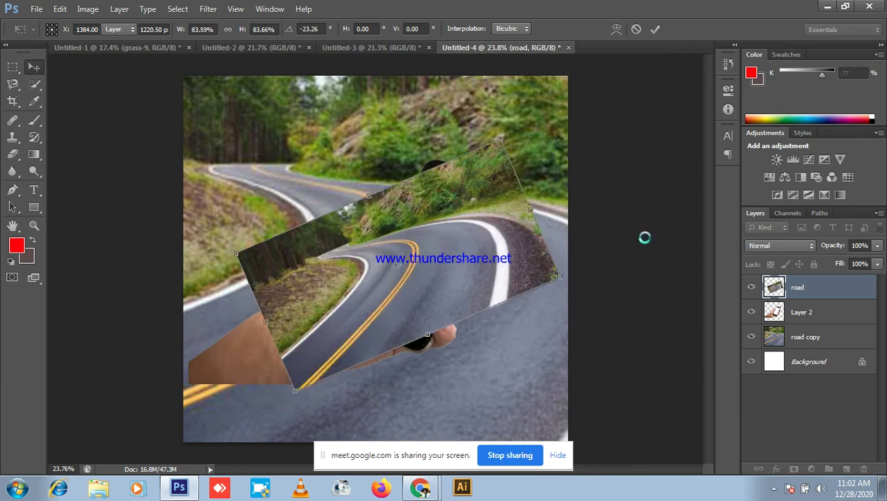
pyautogui.press('Return')
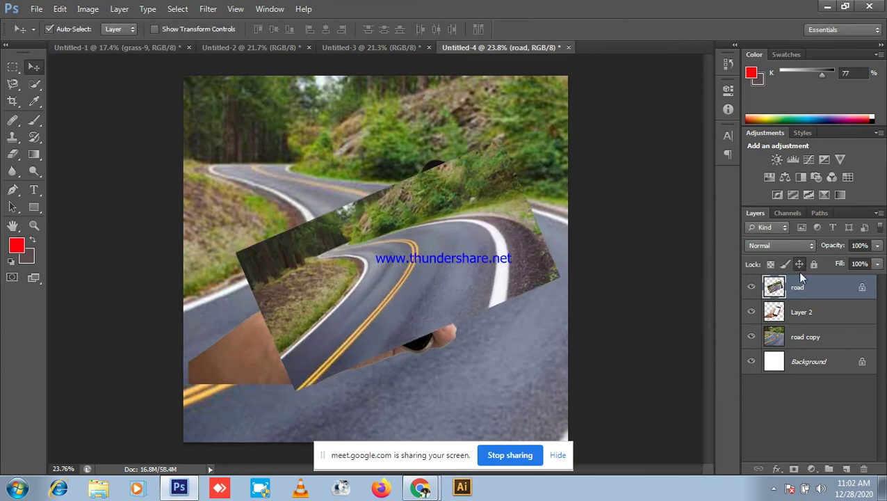
# - Try to clip the rotated road picture to the hand-and-phone layer, and undo the clipping mask
pyautogui.rightClick(818, 294)
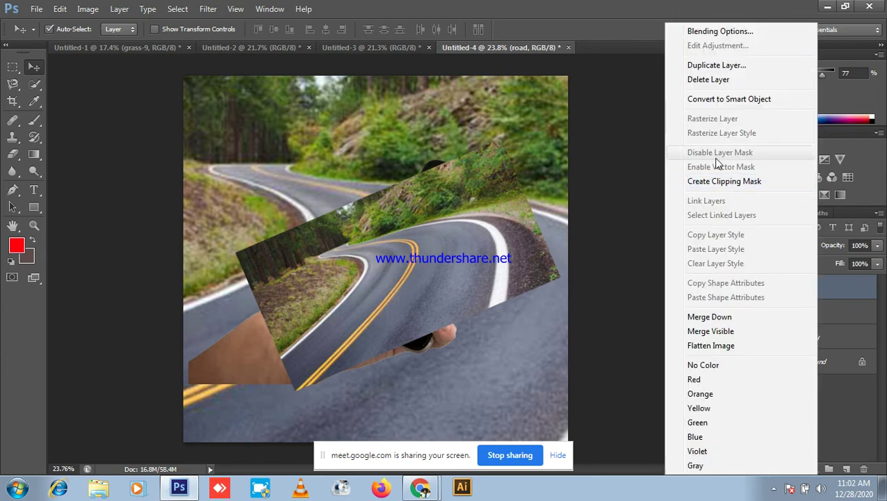
pyautogui.click(720, 182)
pyautogui.scroll(3, 372, 277)
pyautogui.scroll(-2, 491, 245)
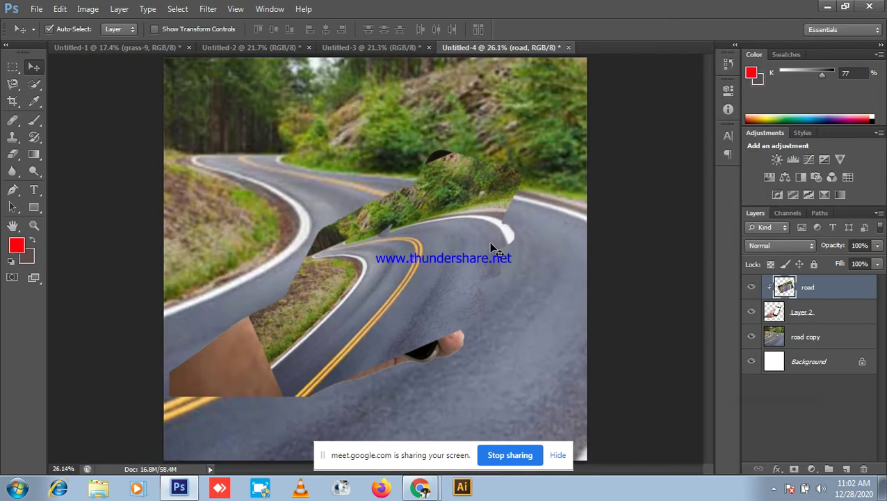
pyautogui.hotkey('ctrl', 'z')
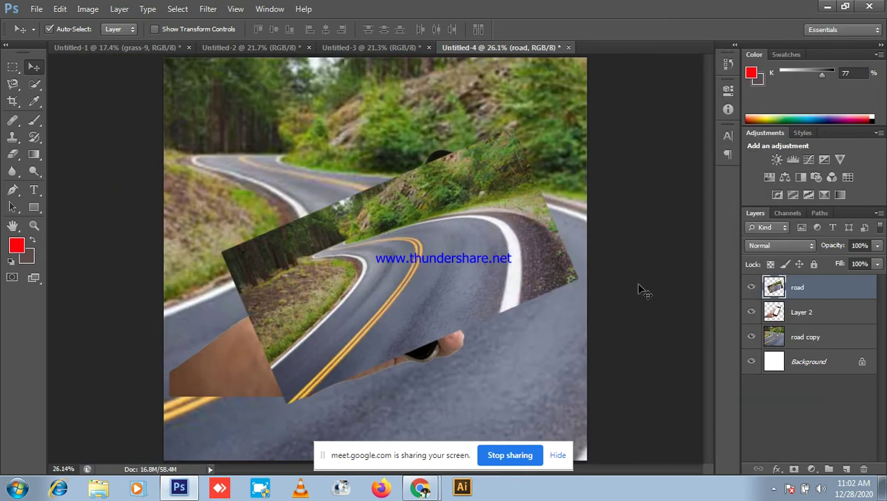
# - Hide the upper road layer and select the phone's white screen on Layer 2 with Quick Selection
pyautogui.click(751, 287)
pyautogui.click(793, 315)
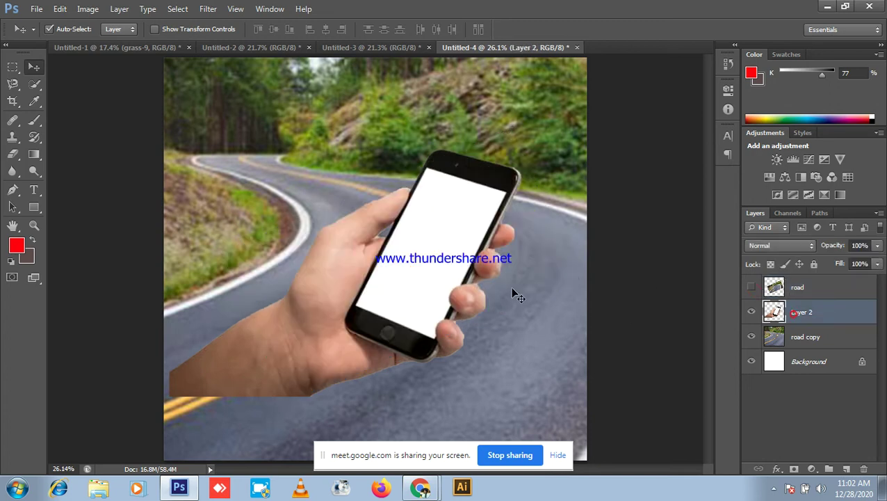
pyautogui.scroll(2, 477, 254)
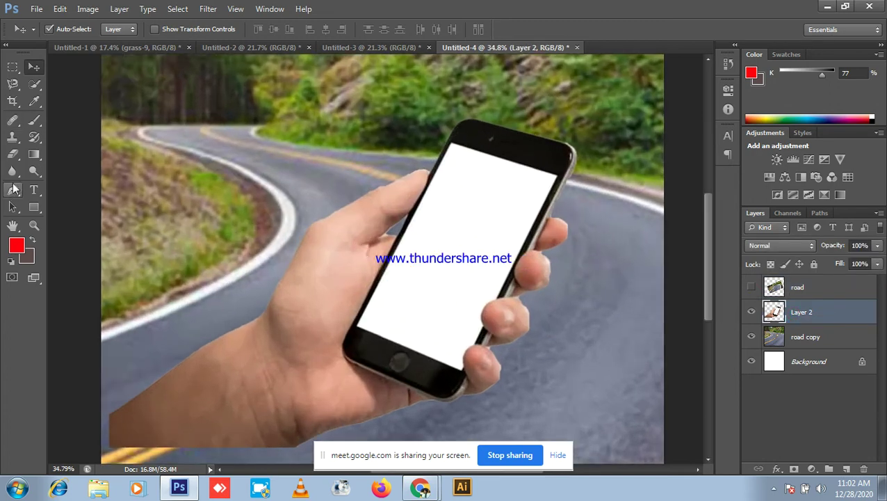
pyautogui.click(34, 84)
pyautogui.click(67, 84)
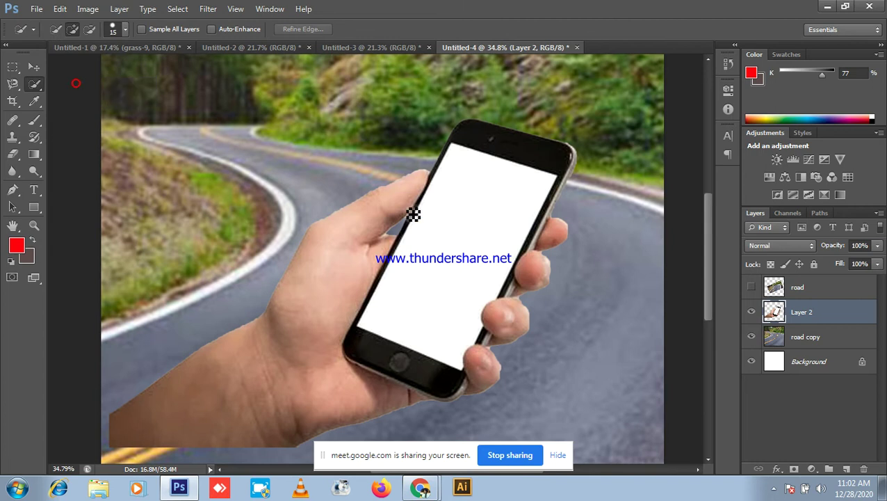
pyautogui.scroll(1, 426, 231)
pyautogui.moveTo(485, 219); pyautogui.dragTo(472, 271)
pyautogui.scroll(1, 471, 309)
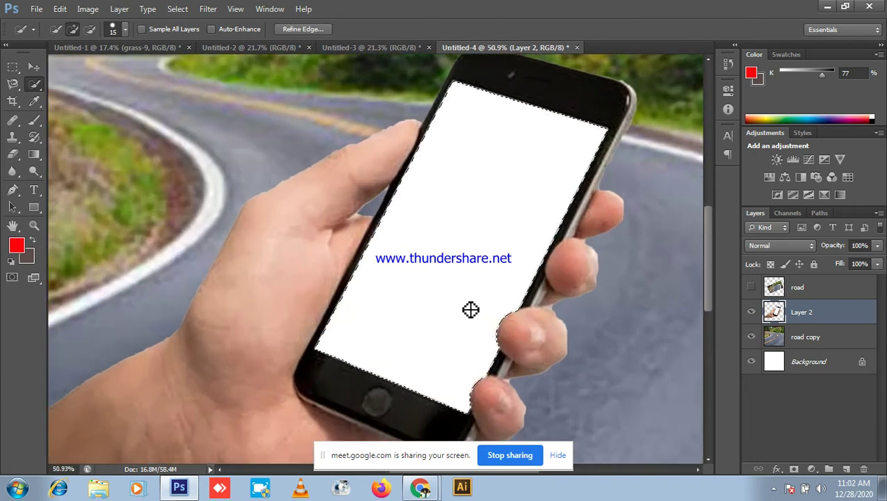
pyautogui.scroll(-1, 469, 306)
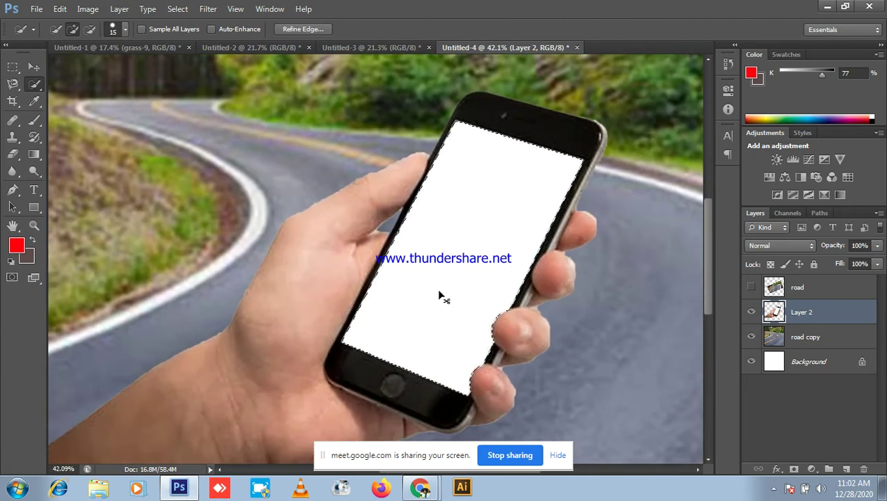
# - Copy the selected phone screen to a new layer, fill it with the red foreground color, and deselect
pyautogui.hotkey('ctrl', 'j')
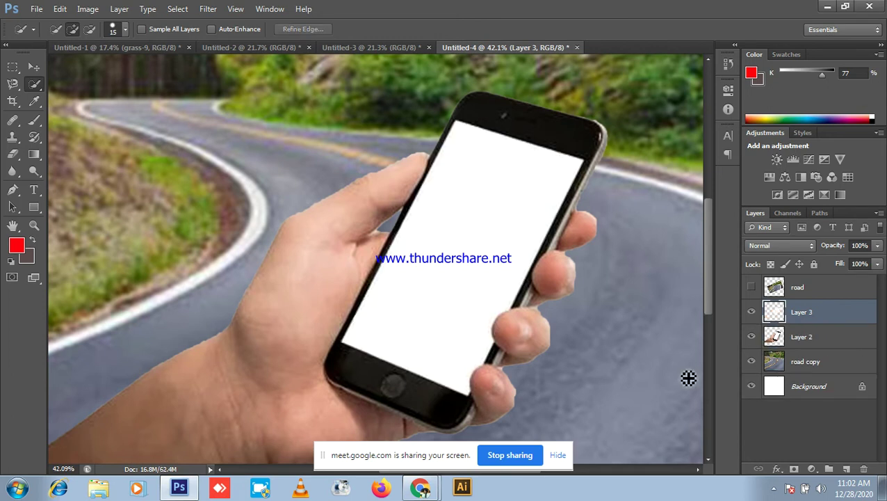
pyautogui.keyDown('ctrl'); pyautogui.click(775, 317); pyautogui.keyUp('ctrl')
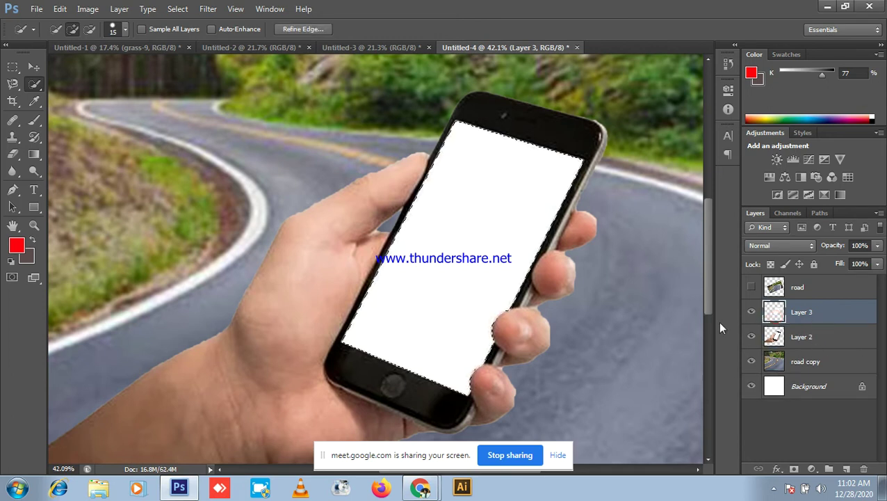
pyautogui.hotkey('alt', 'BackSpace')
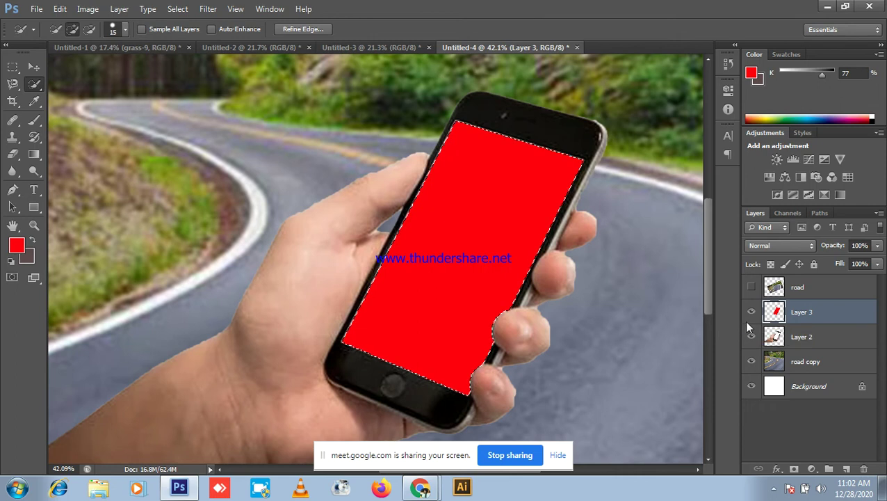
pyautogui.hotkey('ctrl', 's')
pyautogui.click(555, 276)
pyautogui.hotkey('ctrl', 'd')
pyautogui.scroll(-1, 427, 190)
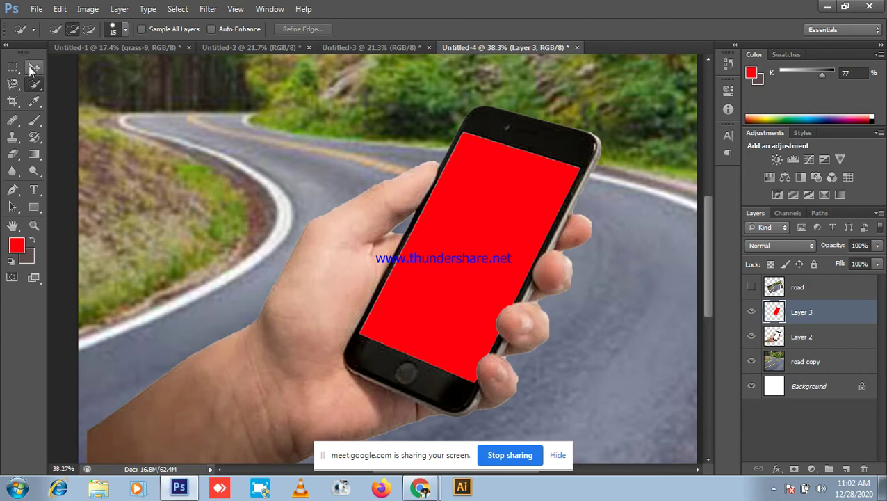
# - Show the upper road layer, shift it slightly over the phone and clip it to the red screen shape on Layer 3
pyautogui.click(32, 69)
pyautogui.click(752, 290)
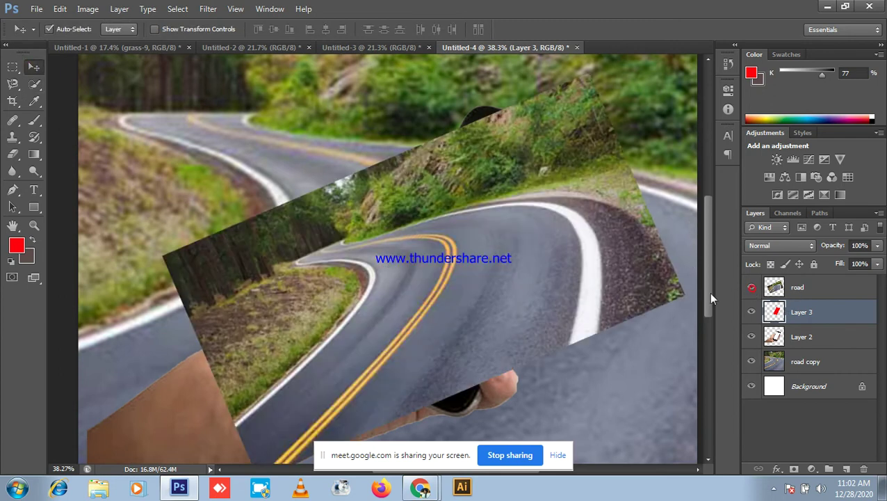
pyautogui.moveTo(548, 253); pyautogui.dragTo(571, 251)
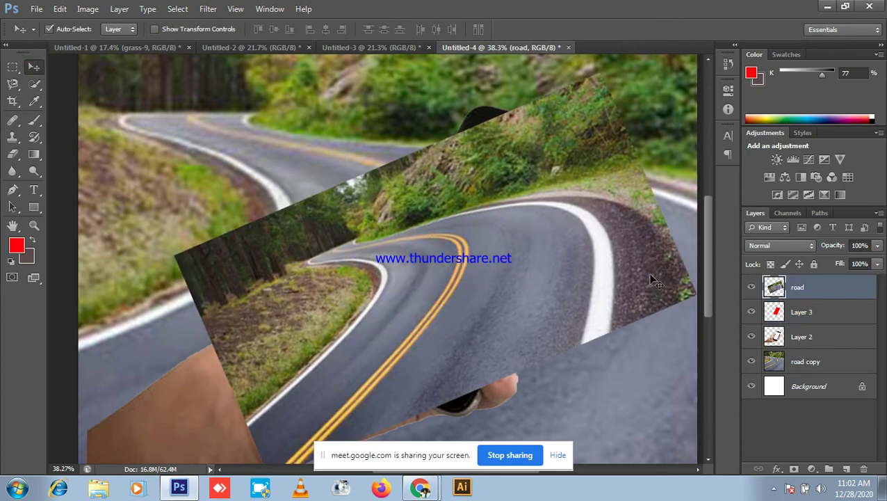
pyautogui.rightClick(811, 295)
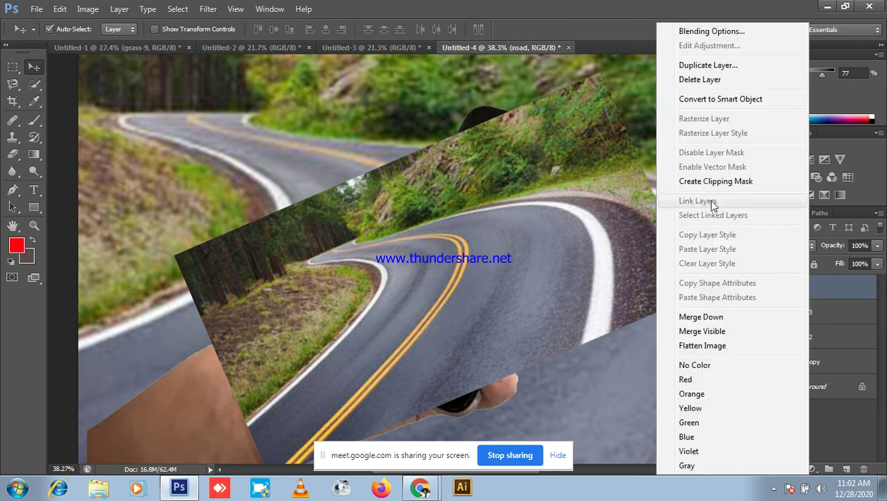
pyautogui.click(721, 185)
pyautogui.scroll(-2, 564, 193)
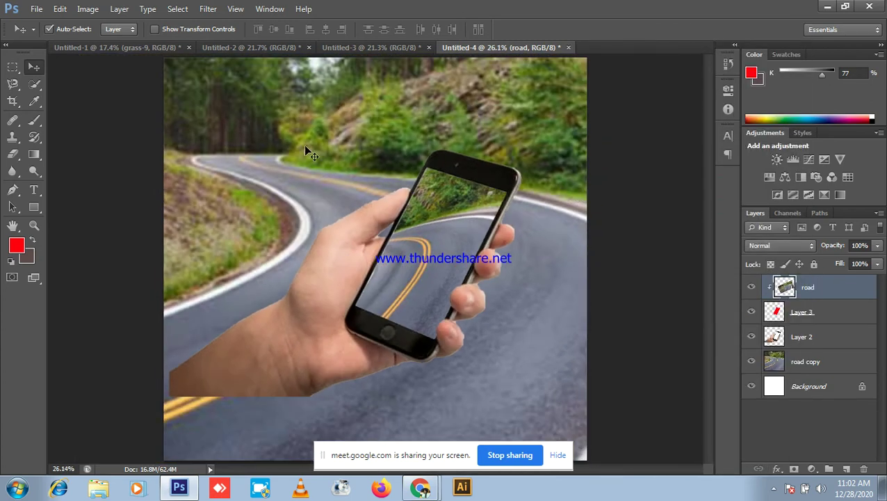
pyautogui.scroll(-3, 306, 152)
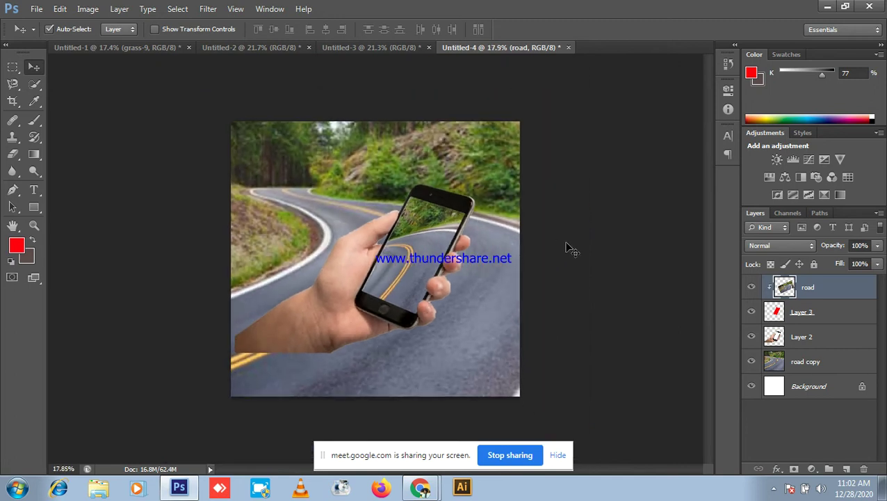
# - Switch to Chrome to review the image manipulation search results and the Meet call, and return to Photoshop
pyautogui.click(828, 6)
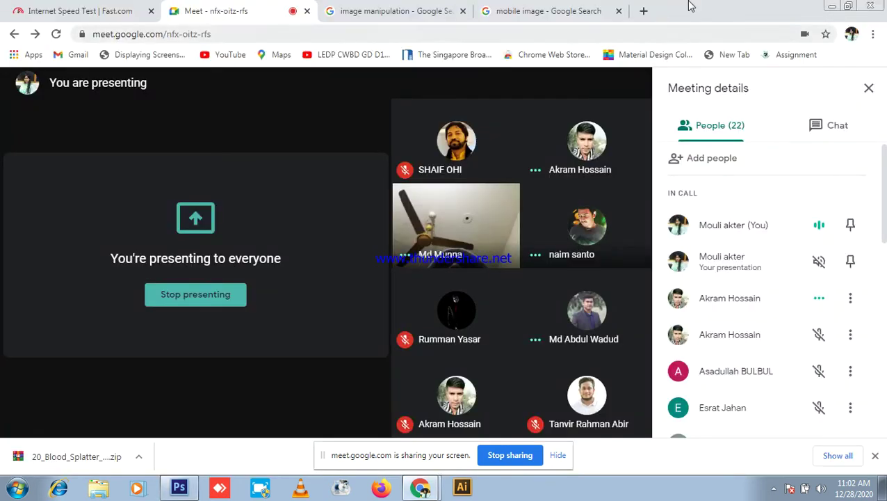
pyautogui.click(513, 9)
pyautogui.click(393, 11)
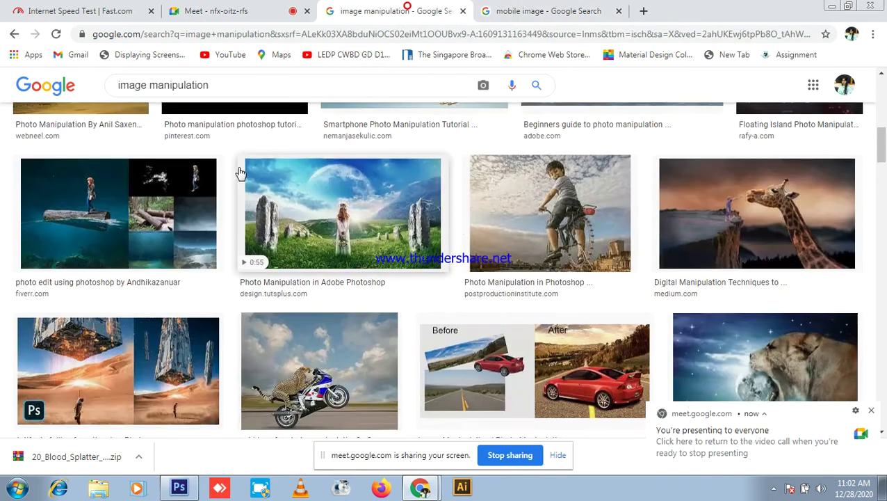
pyautogui.scroll(5, 238, 174)
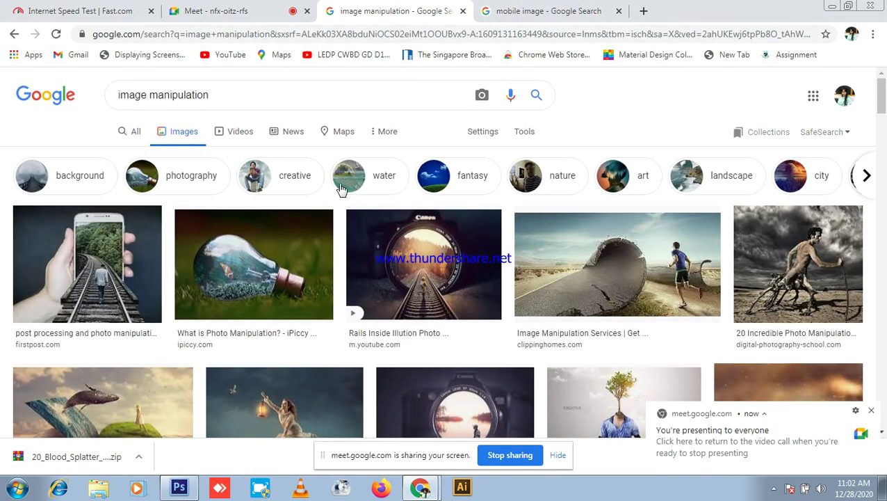
pyautogui.click(172, 489)
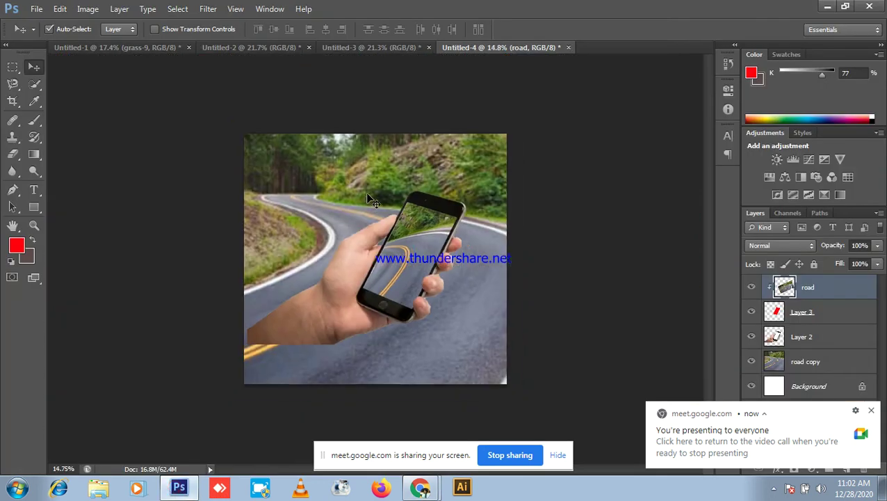
pyautogui.click(828, 7)
pyautogui.click(203, 8)
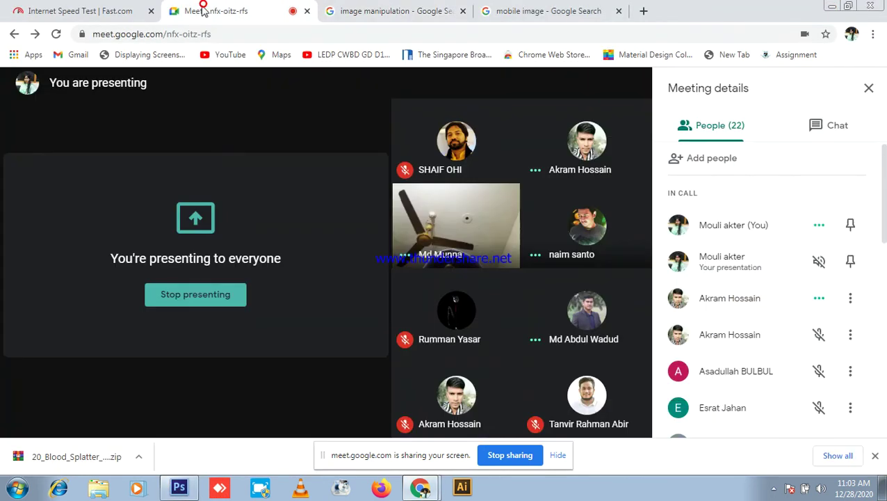
pyautogui.click(180, 487)
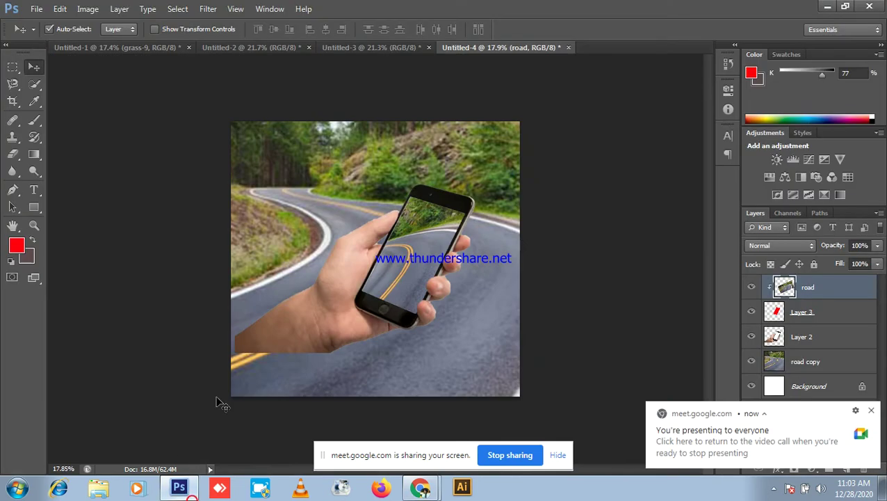
# - Select all four layers above the background of the finished phone composite
pyautogui.hotkey('ctrl', '0')
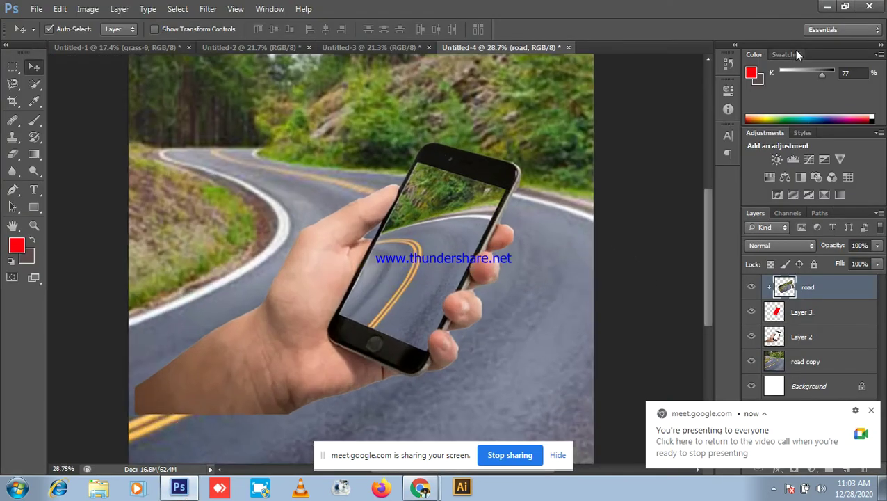
pyautogui.scroll(-2, 591, 120)
pyautogui.scroll(2, 410, 286)
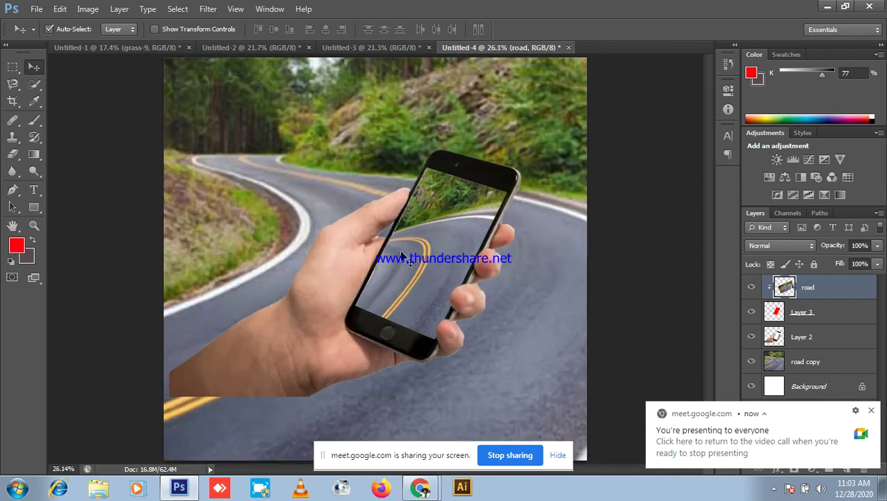
pyautogui.scroll(-3, 402, 243)
pyautogui.moveTo(216, 196); pyautogui.dragTo(550, 400)
pyautogui.scroll(-1, 536, 299)
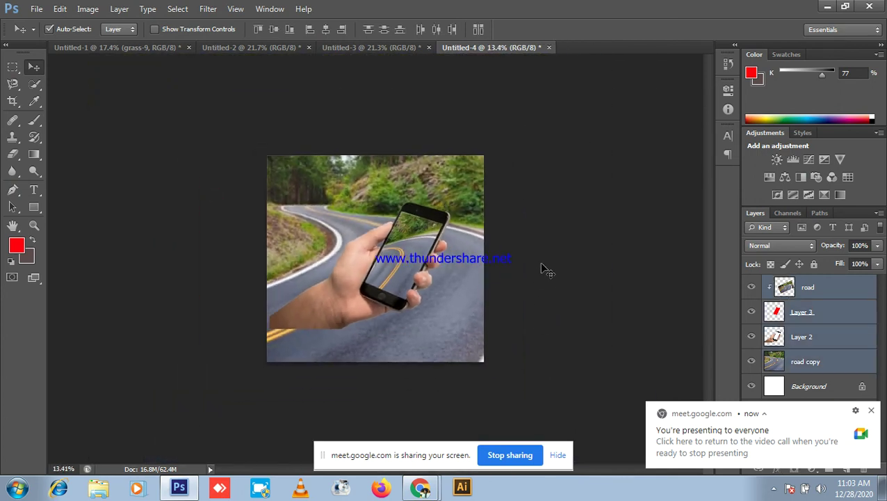
pyautogui.hotkey('ctrl', 'n')
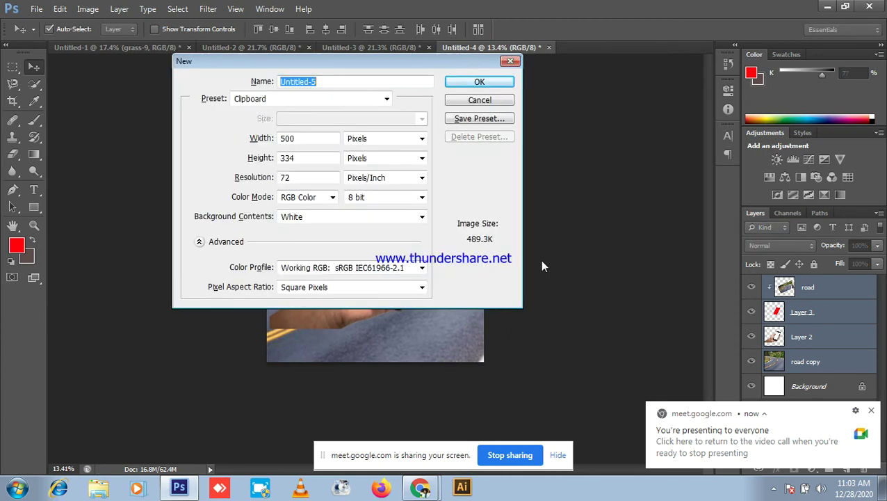
pyautogui.press('Return')
pyautogui.scroll(-1, 509, 115)
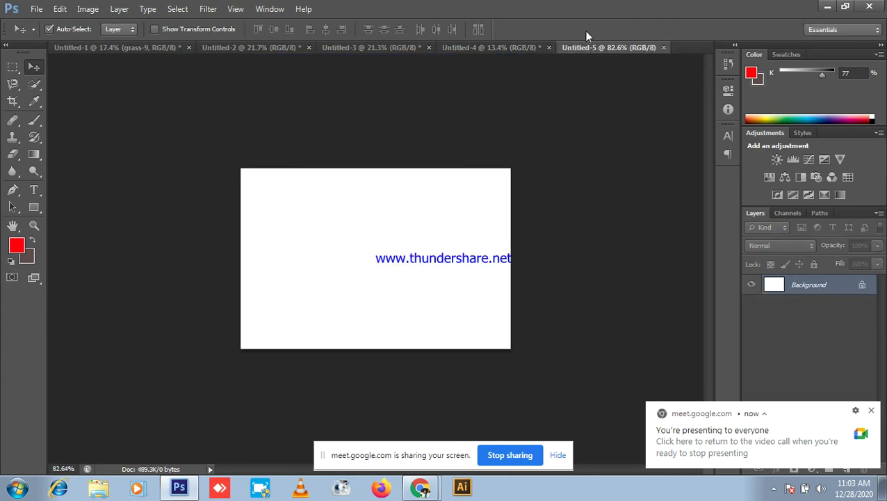
pyautogui.click(664, 48)
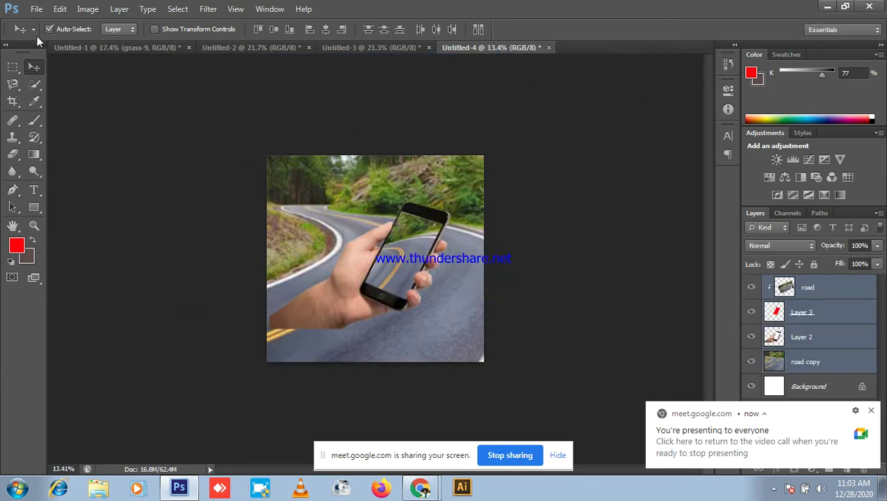
# - Create a new document from the International Paper preset, with the width and height both set to 200 mm at 300 pixels/inch
pyautogui.click(36, 8)
pyautogui.click(42, 24)
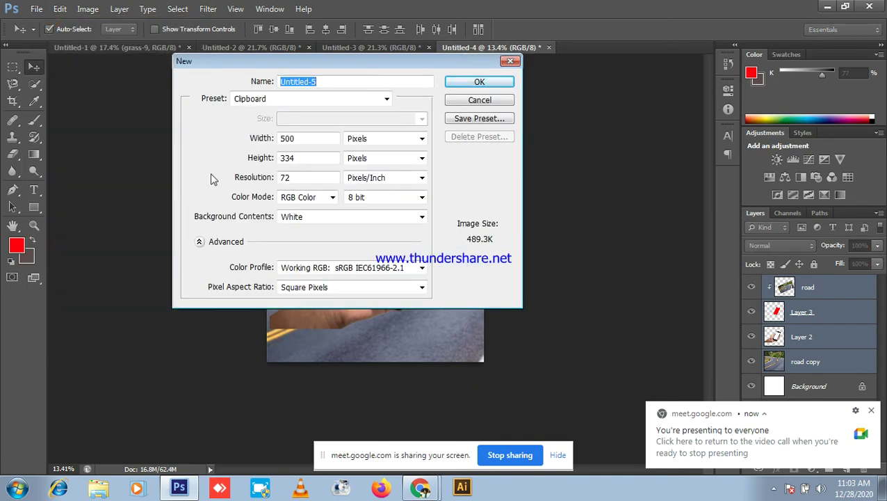
pyautogui.click(327, 98)
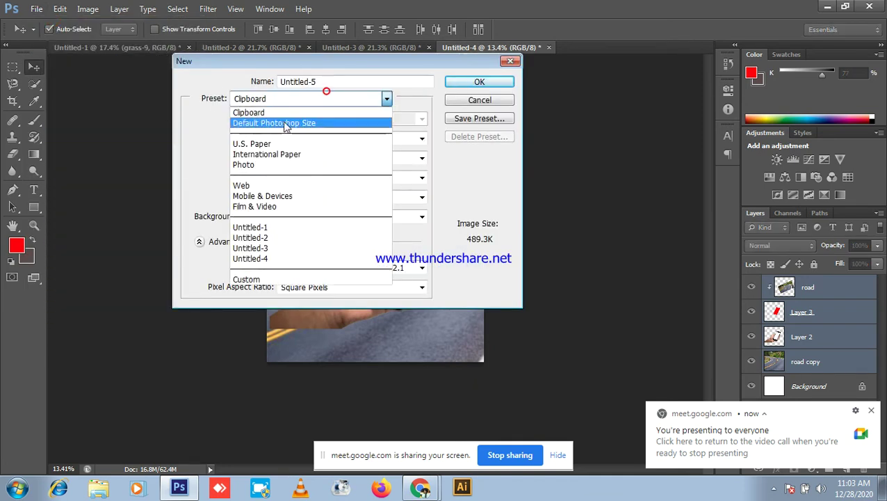
pyautogui.click(293, 157)
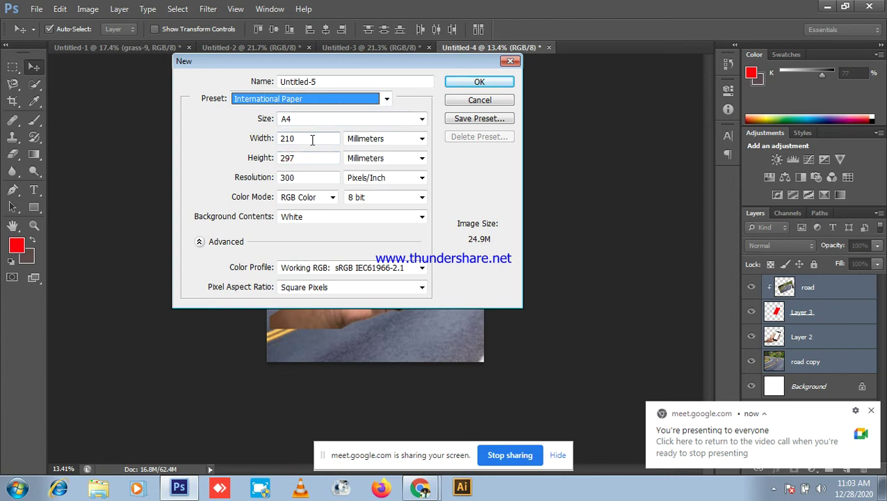
pyautogui.doubleClick(311, 140)
pyautogui.write('200')
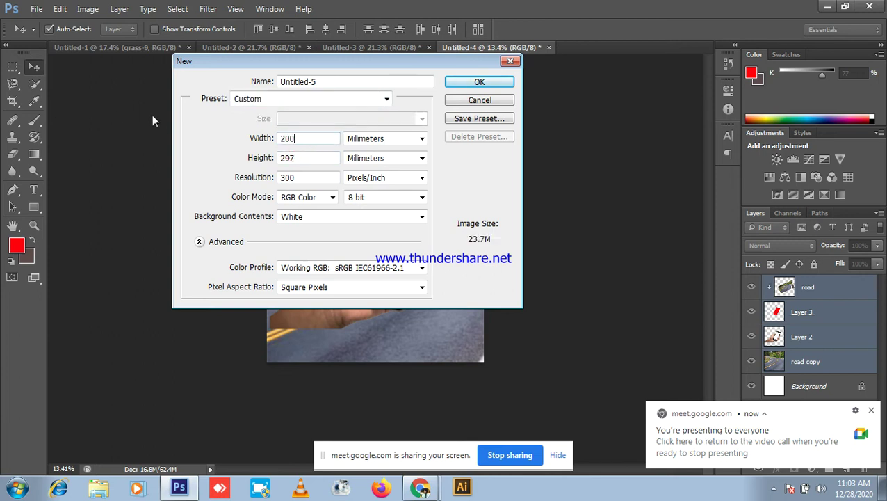
pyautogui.doubleClick(303, 156)
pyautogui.write('200')
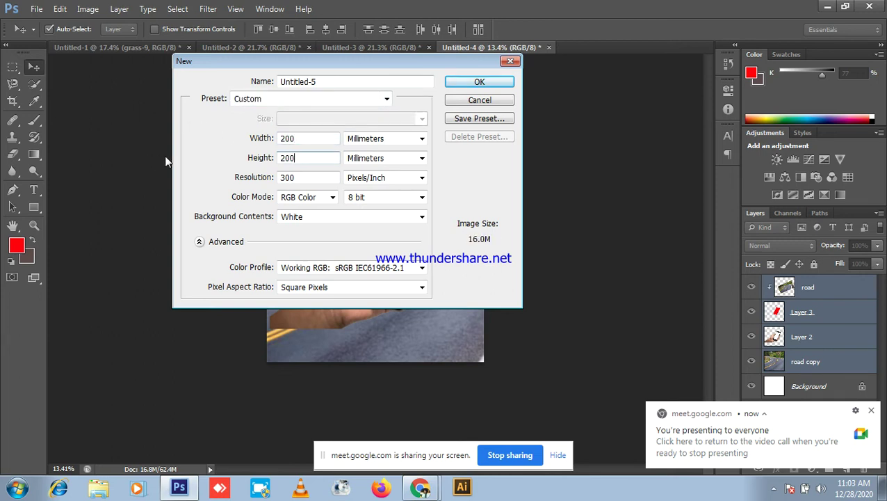
pyautogui.click(482, 84)
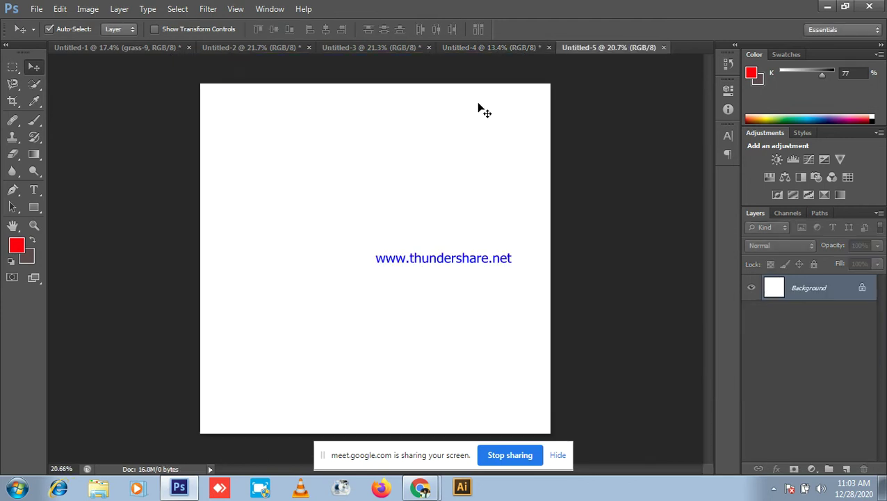
# - Switch to the LEDP folder in File Explorer and open All_class, Photoshop 5th Class, Water Image Manipulation
pyautogui.click(826, 7)
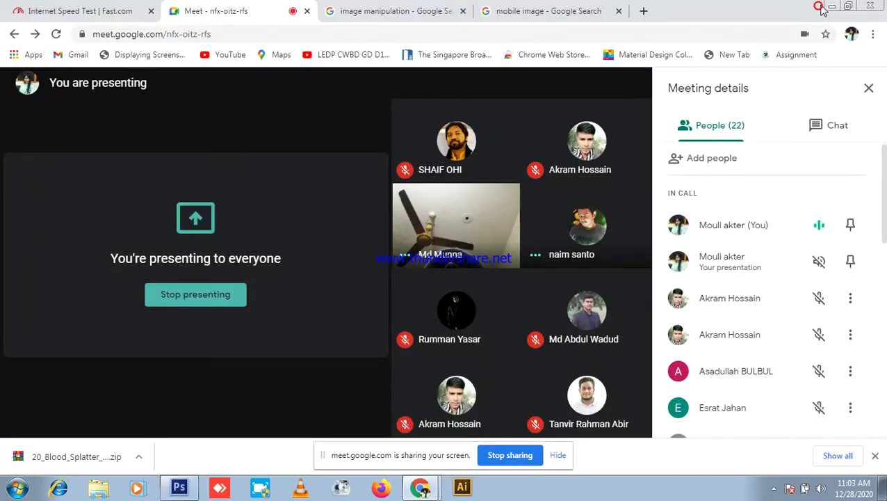
pyautogui.click(822, 8)
pyautogui.doubleClick(513, 25)
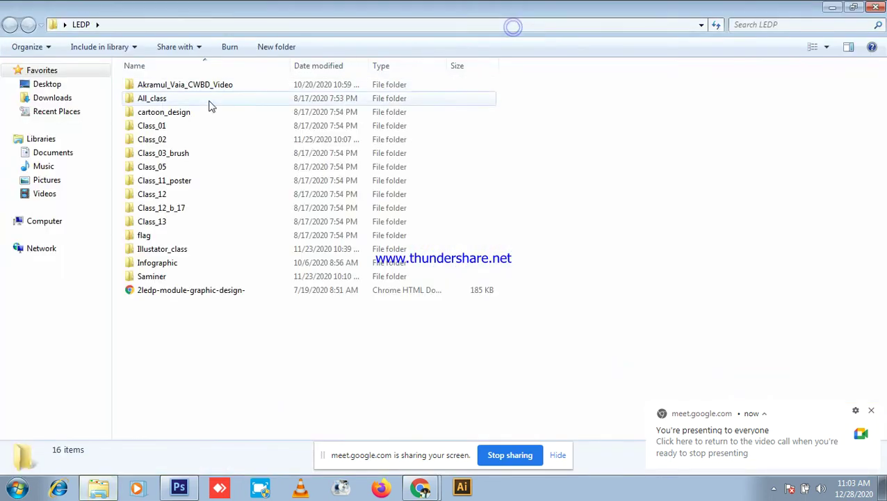
pyautogui.doubleClick(159, 99)
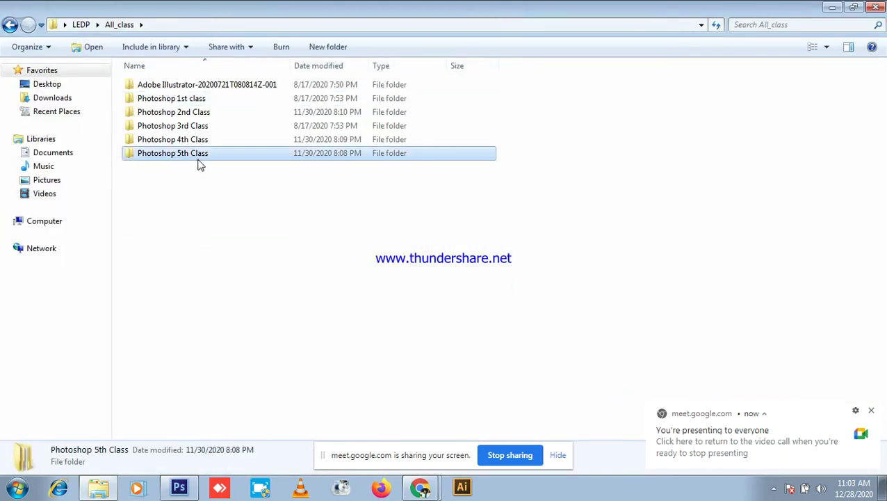
pyautogui.doubleClick(202, 156)
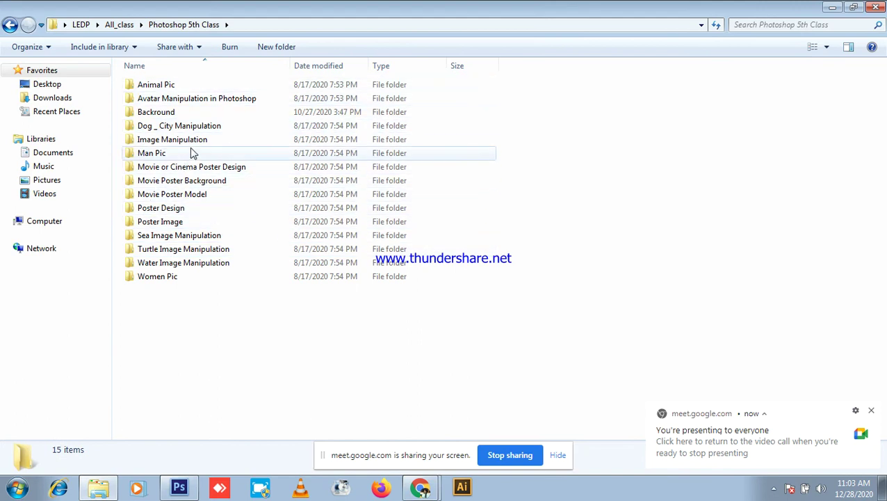
pyautogui.click(191, 140)
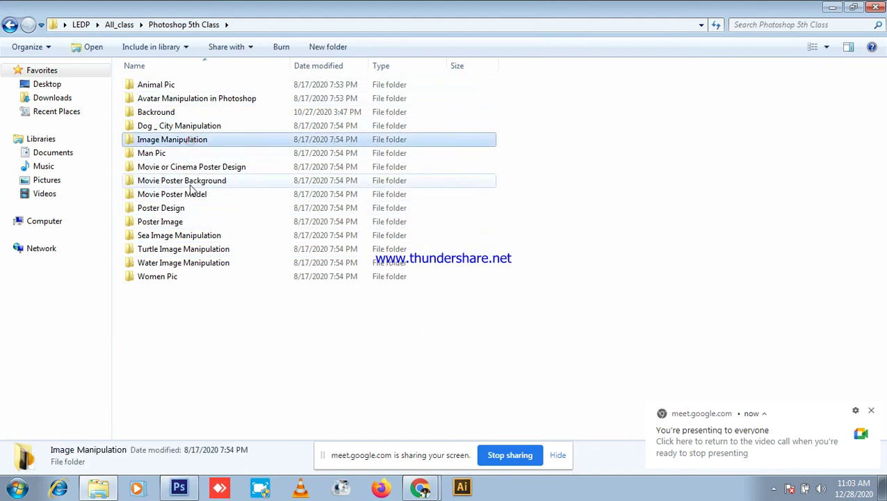
pyautogui.doubleClick(171, 261)
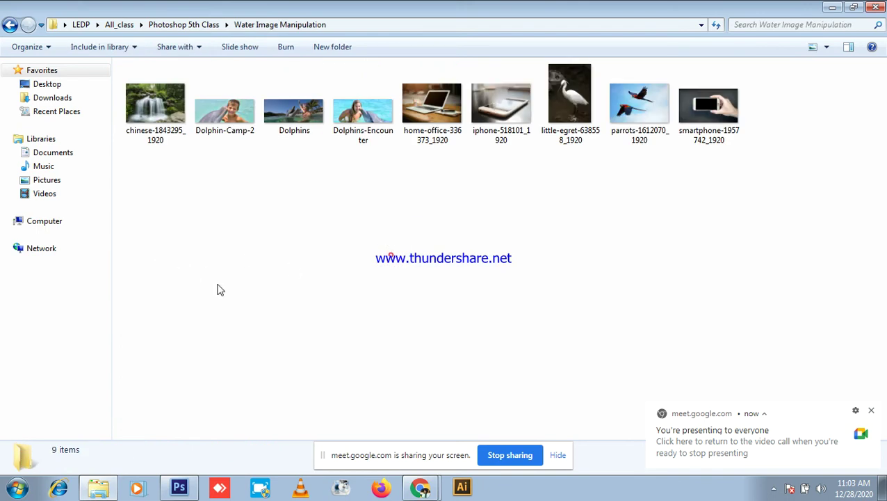
# - Place the iphone-518101_1920 and Dolphins-Encounter pictures from the folder into the new Photoshop document
pyautogui.click(267, 224)
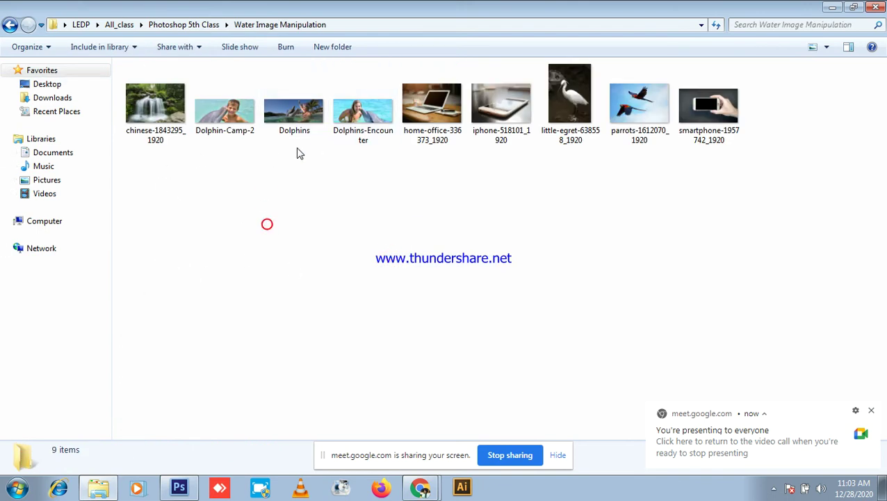
pyautogui.click(369, 118)
pyautogui.click(546, 214)
pyautogui.click(501, 104)
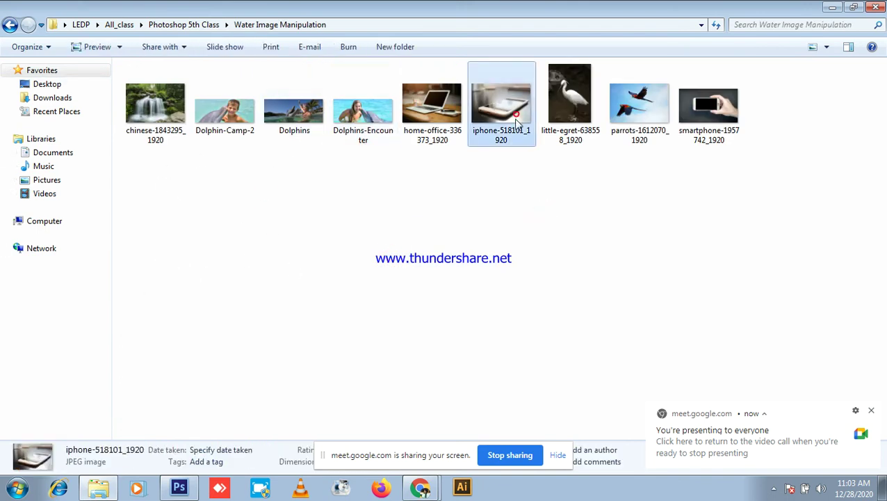
pyautogui.keyDown('ctrl'); pyautogui.click(362, 124); pyautogui.keyUp('ctrl')
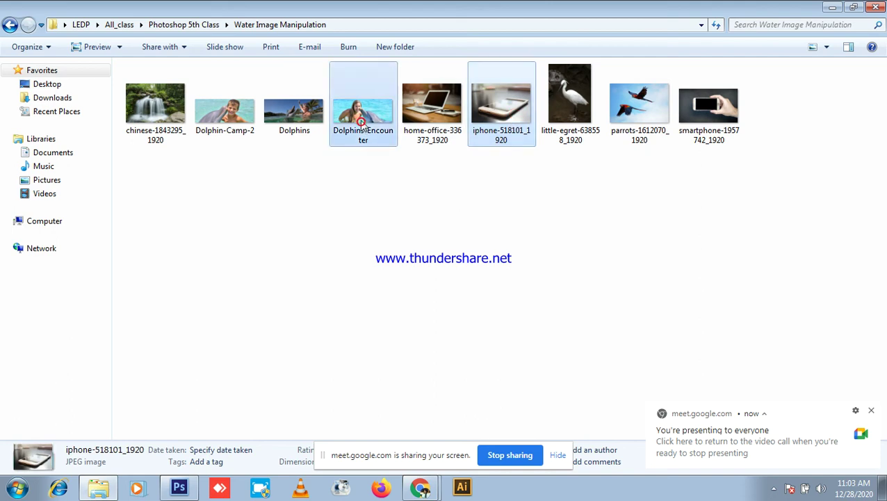
pyautogui.moveTo(177, 470); pyautogui.dragTo(362, 334)
pyautogui.press('Return')
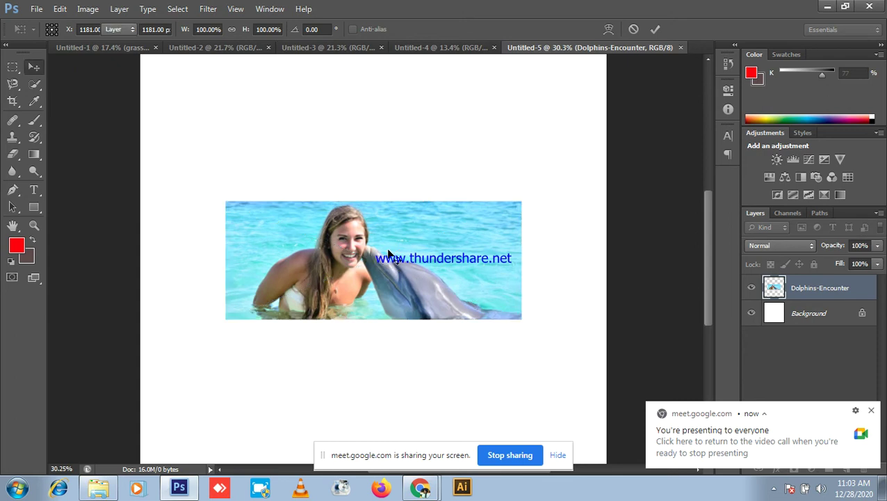
pyautogui.press('Return')
pyautogui.hotkey('ctrl', '-')
# - Arrange the Dolphins-Encounter layer above the iphone-518101_1920 layer and rasterize both
pyautogui.moveTo(843, 314); pyautogui.dragTo(841, 287)
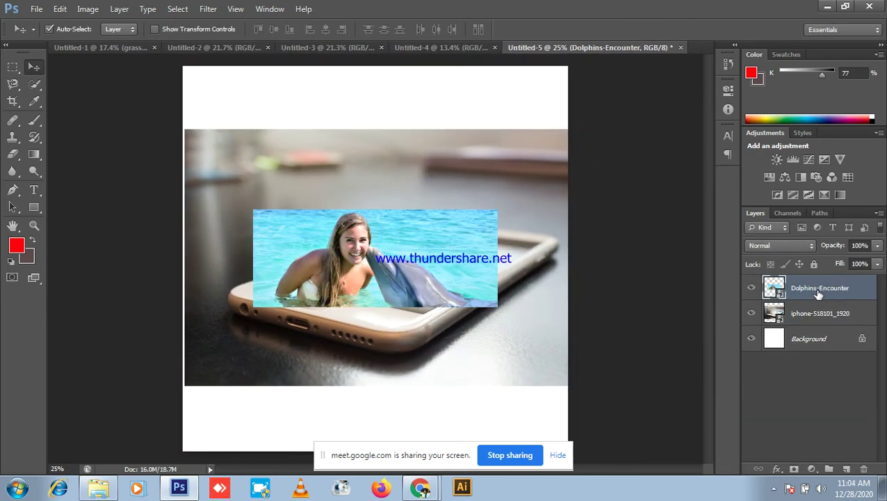
pyautogui.rightClick(815, 292)
pyautogui.click(730, 153)
pyautogui.rightClick(815, 315)
pyautogui.click(698, 154)
# - Reposition the Dolphins-Encounter picture over the phone and hide its layer
pyautogui.hotkey('ctrl', '+')
pyautogui.moveTo(324, 239); pyautogui.dragTo(418, 225)
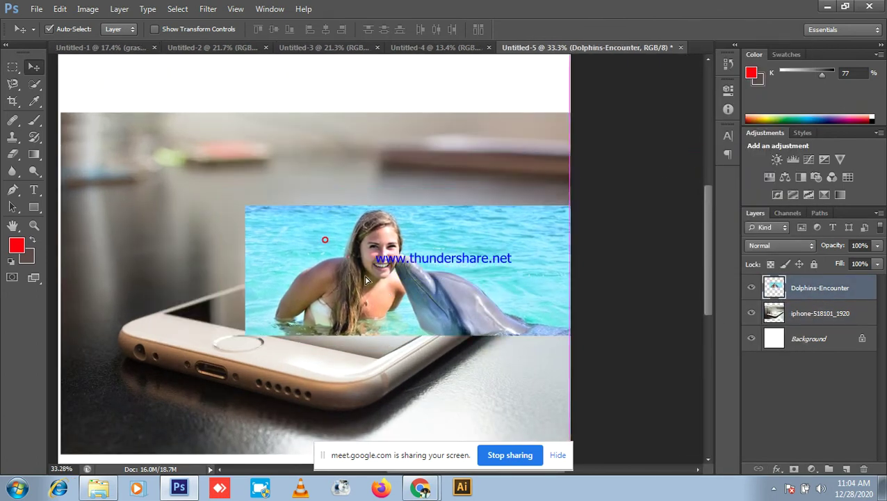
pyautogui.scroll(3, 298, 244)
pyautogui.moveTo(443, 203); pyautogui.dragTo(330, 217)
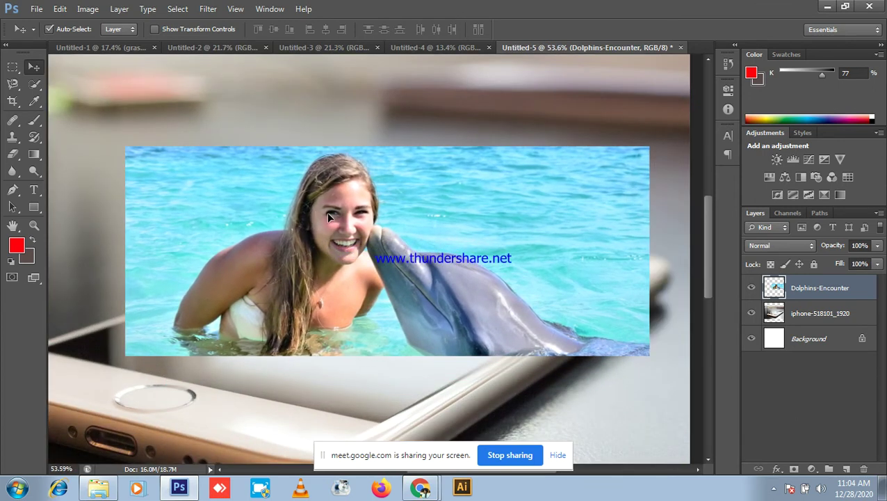
pyautogui.scroll(-2, 411, 217)
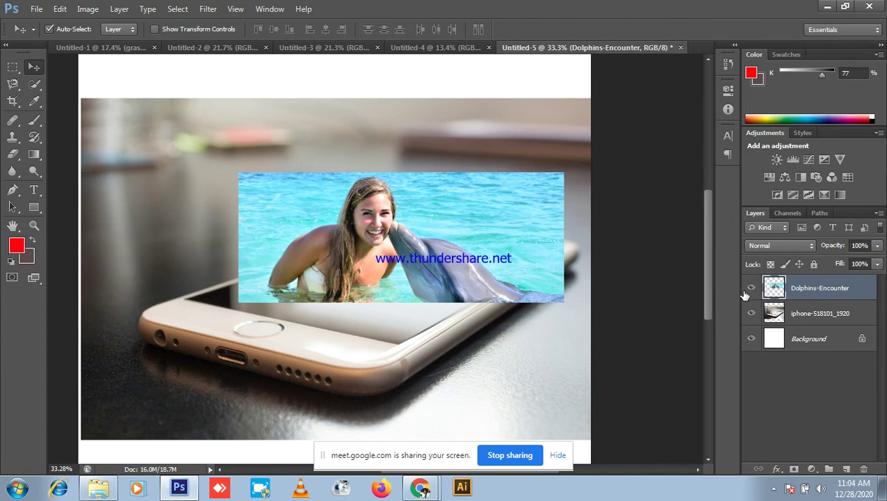
pyautogui.click(750, 287)
pyautogui.scroll(1, 229, 259)
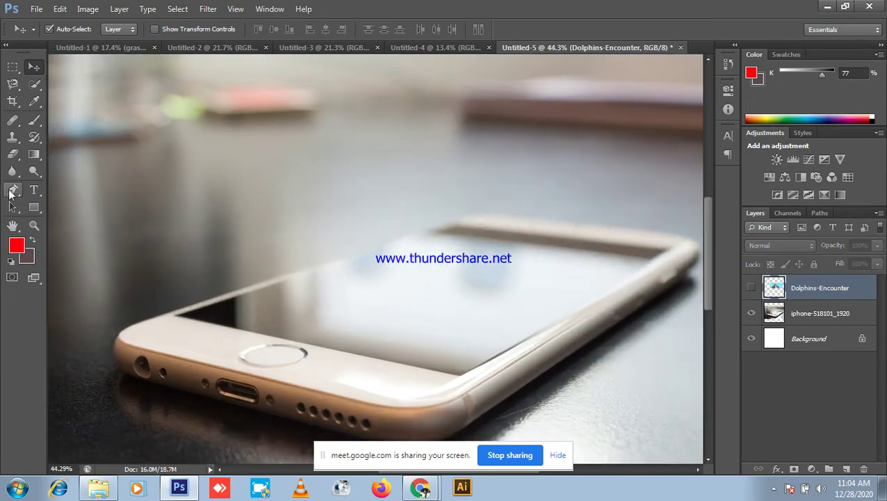
pyautogui.click(34, 84)
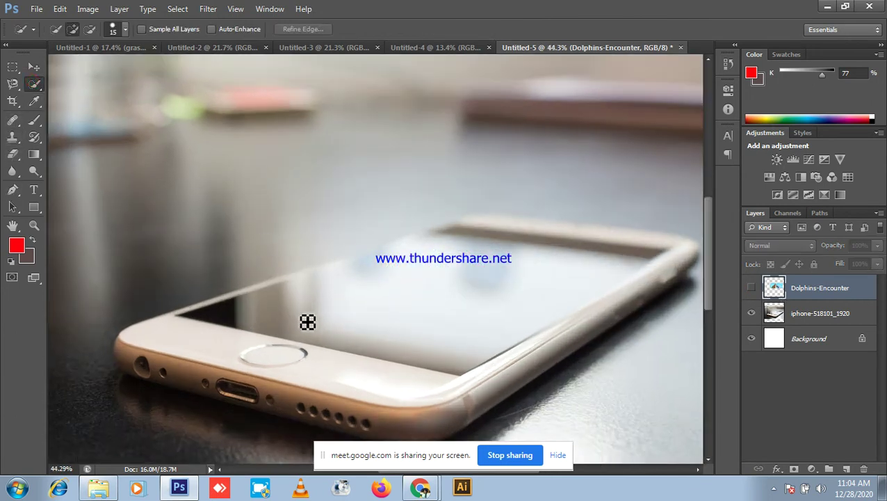
pyautogui.moveTo(306, 320)
pyautogui.mouseDown()
pyautogui.moveTo(421, 290)
pyautogui.moveTo(513, 283)
pyautogui.moveTo(479, 300)
pyautogui.mouseUp()
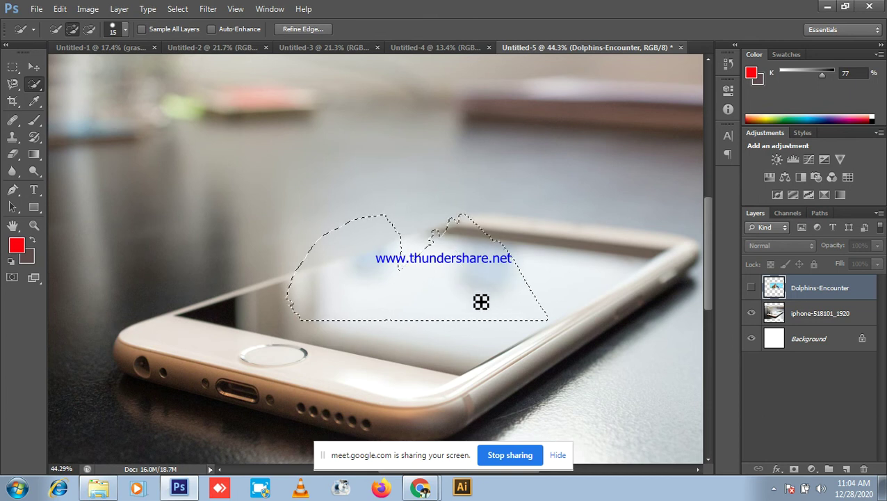
pyautogui.scroll(-1, 479, 300)
pyautogui.hotkey('ctrl', 'd')
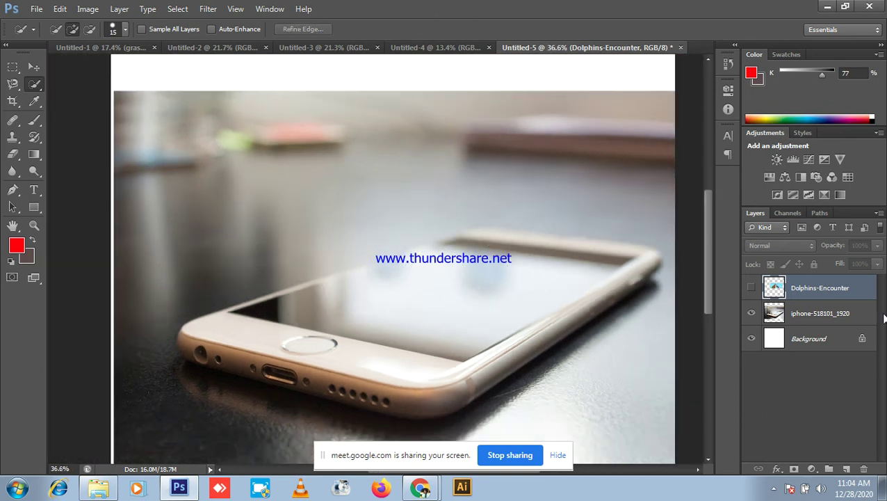
# - Make the iphone-518101_1920 layer active and try to select the phone's screen with the Quick Selection tool
pyautogui.click(813, 310)
pyautogui.moveTo(426, 303)
pyautogui.mouseDown()
pyautogui.moveTo(525, 275)
pyautogui.moveTo(333, 311)
pyautogui.mouseUp()
pyautogui.scroll(3, 434, 234)
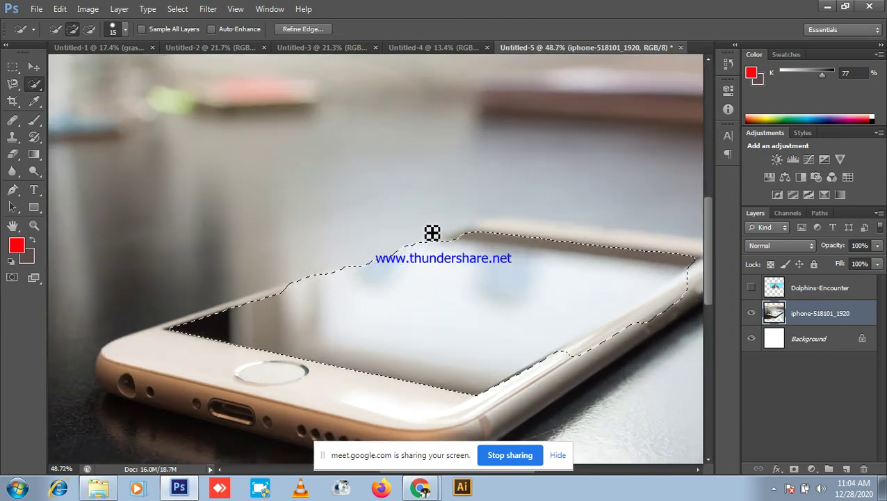
pyautogui.moveTo(337, 228); pyautogui.dragTo(306, 252)
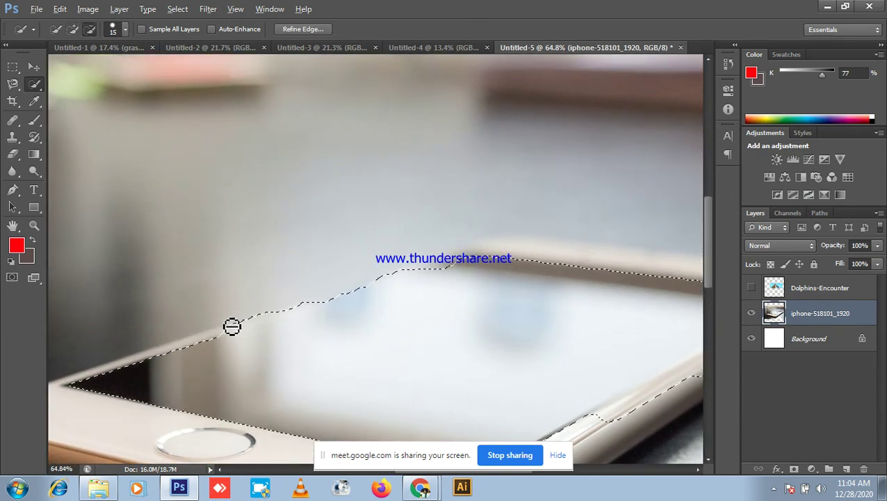
pyautogui.hotkey('ctrl', 'd')
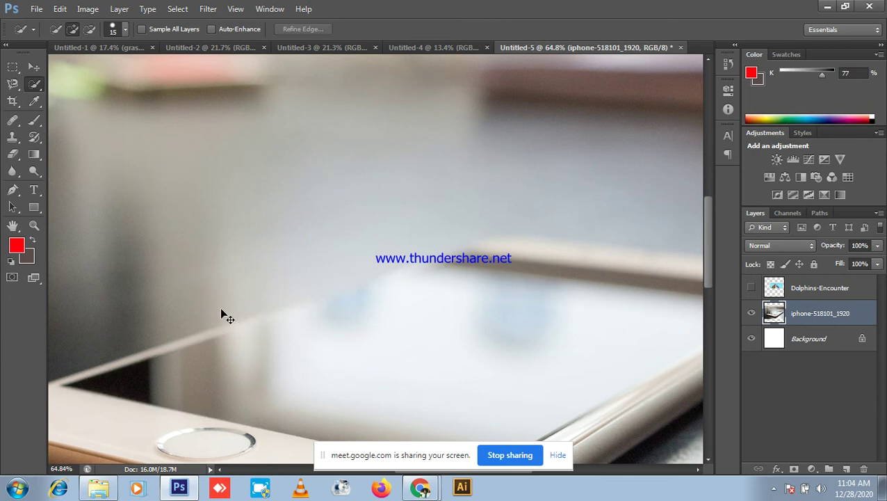
# - Trace the phone's screen with a closed Pen tool path along its edges and corners
pyautogui.scroll(-3, 355, 288)
pyautogui.click(13, 189)
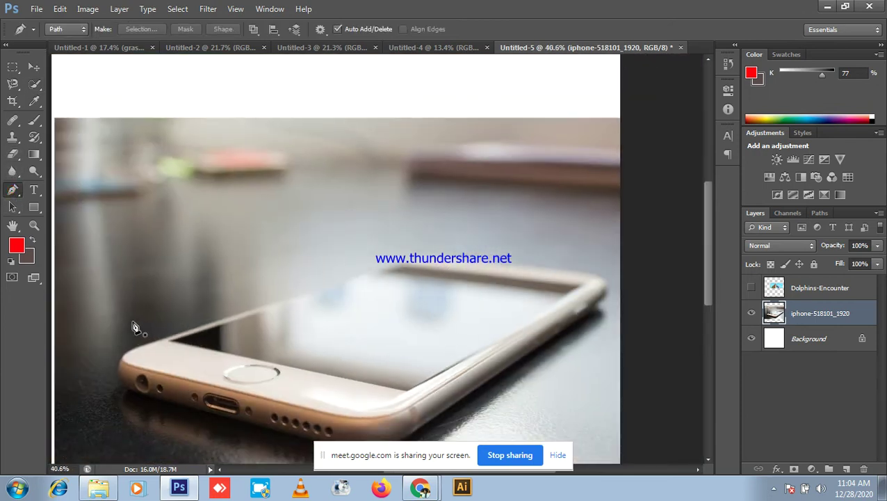
pyautogui.scroll(3, 142, 327)
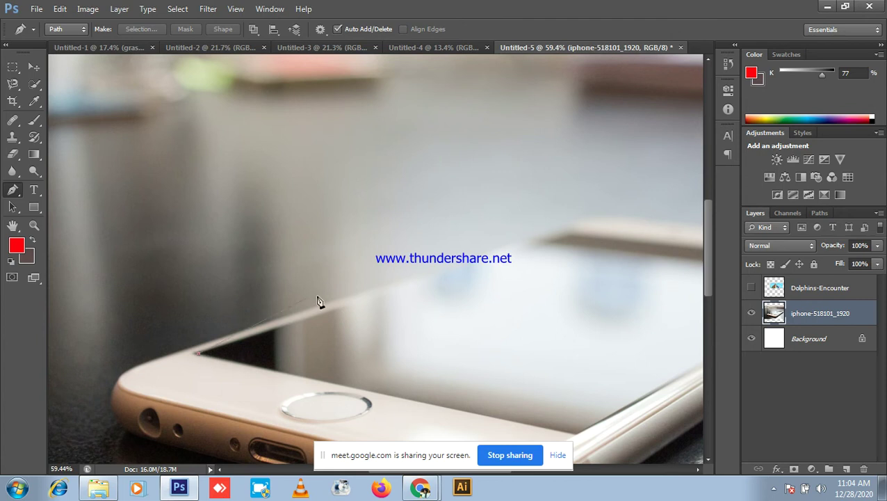
pyautogui.click(549, 240)
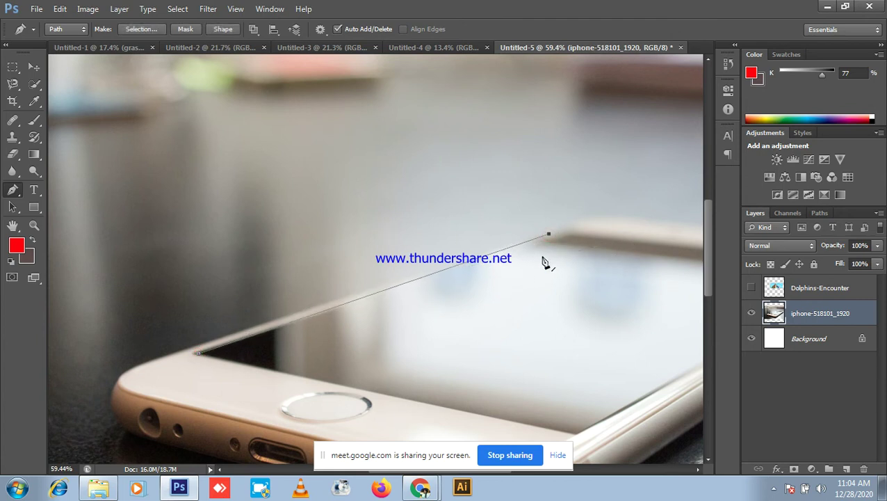
pyautogui.scroll(-3, 369, 175)
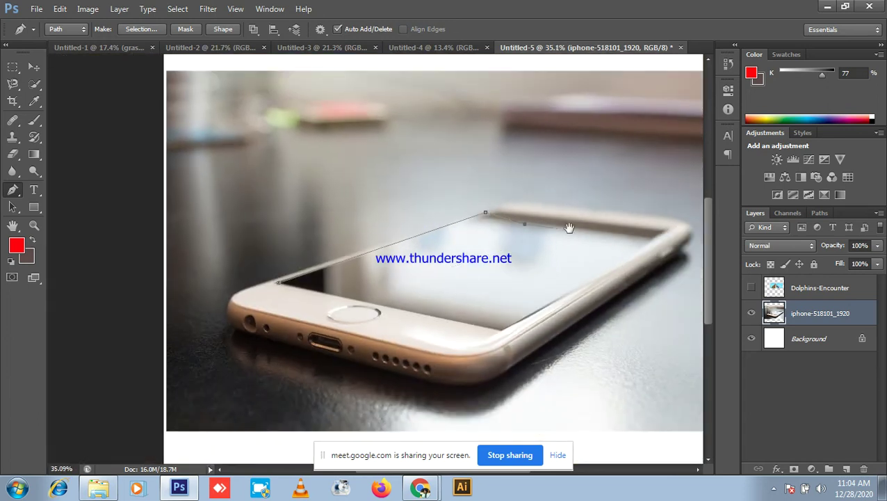
pyautogui.scroll(3, 567, 228)
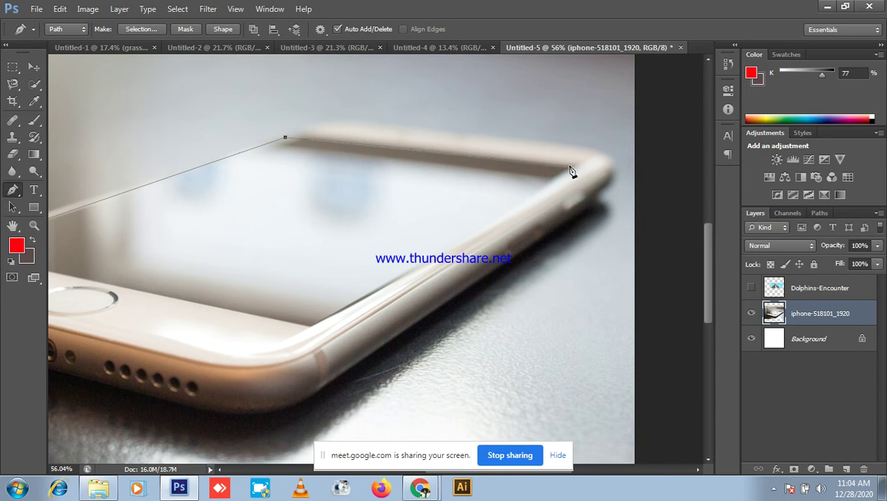
pyautogui.click(566, 169)
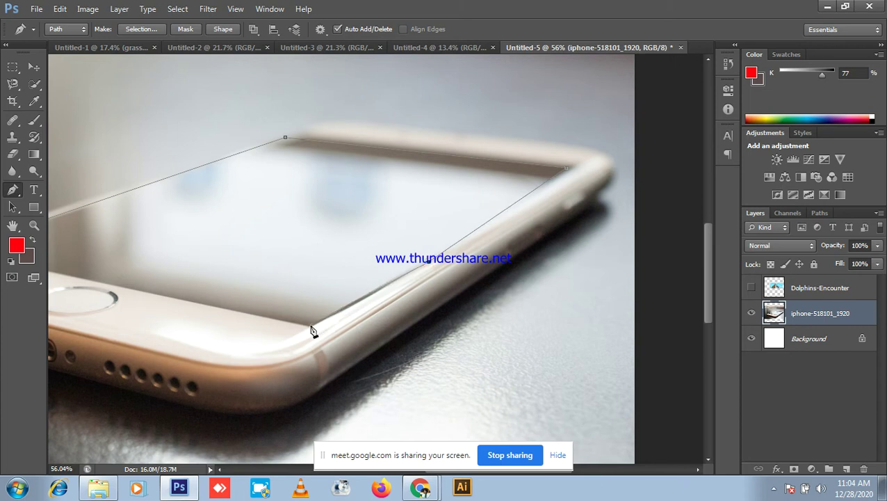
pyautogui.moveTo(264, 305); pyautogui.dragTo(434, 317)
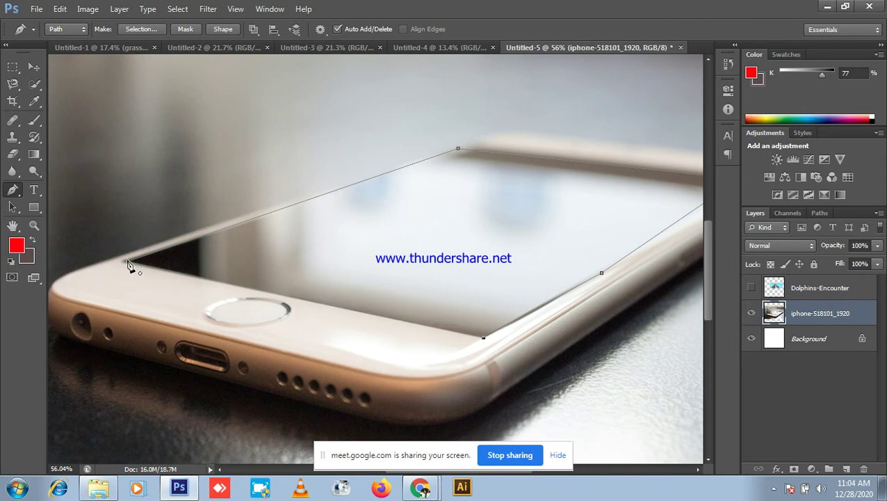
pyautogui.scroll(-2, 132, 265)
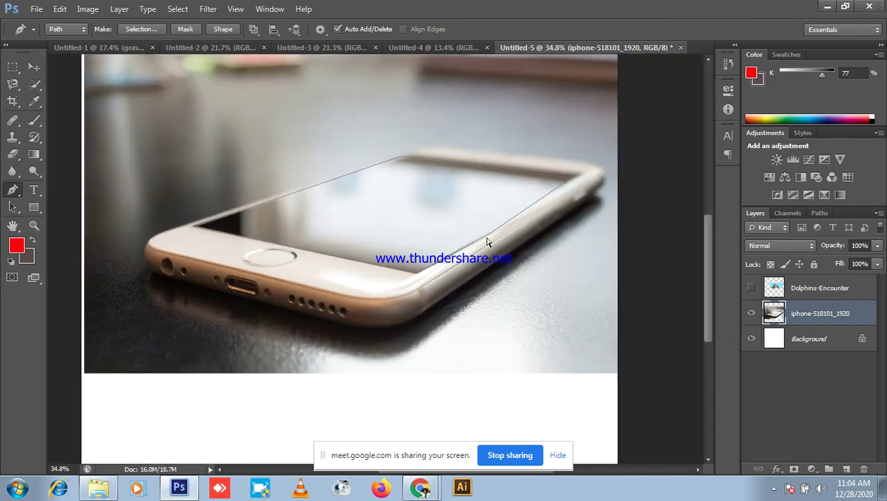
# - Copy the outlined phone screen to a new layer and fill it with the red foreground colour
pyautogui.hotkey('ctrl', 'Return')
pyautogui.hotkey('ctrl', 'j')
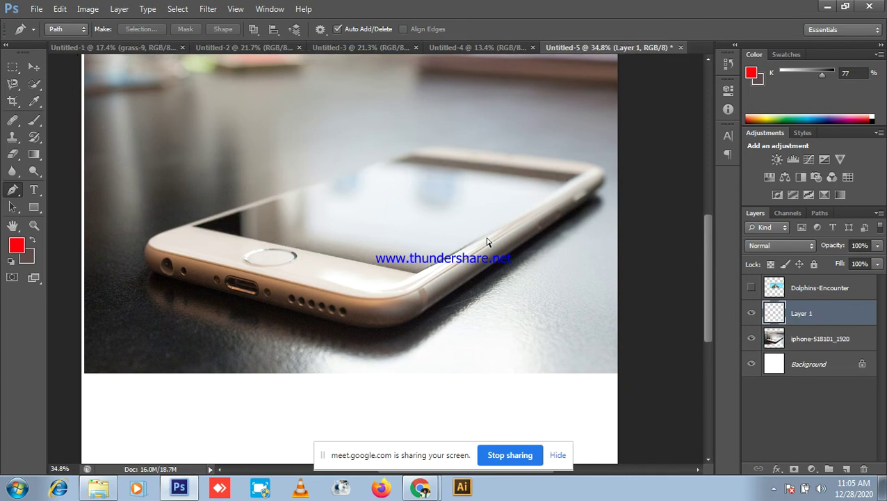
pyautogui.keyDown('ctrl'); pyautogui.click(775, 313); pyautogui.keyUp('ctrl')
pyautogui.hotkey('alt', 'BackSpace')
pyautogui.hotkey('ctrl', 'd')
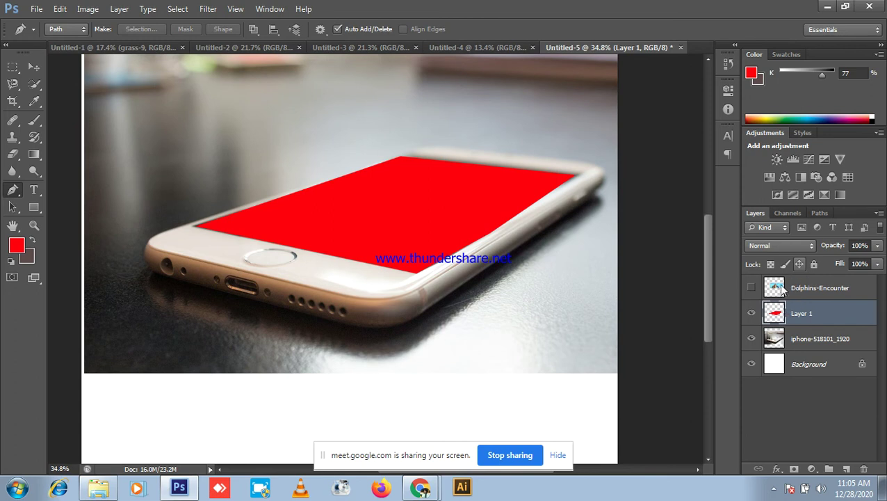
# - Show the Dolphins-Encounter layer and move the picture over the phone's red screen
pyautogui.click(751, 288)
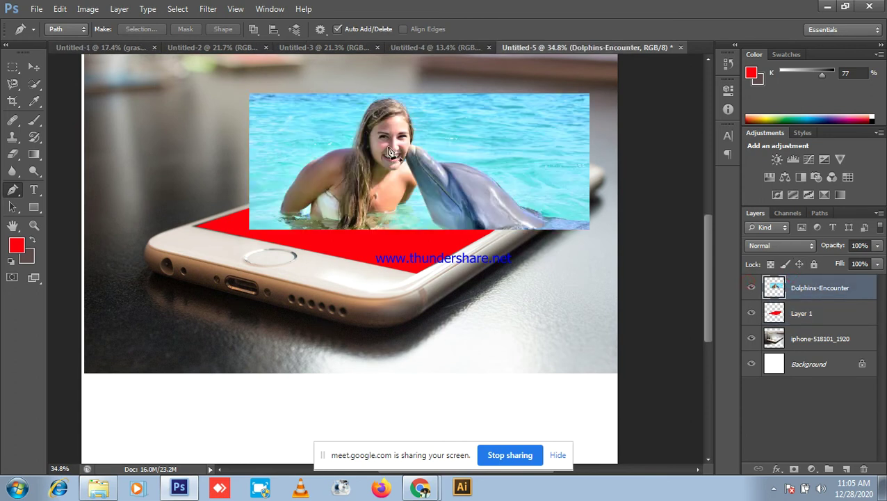
pyautogui.click(34, 67)
pyautogui.moveTo(438, 191); pyautogui.dragTo(384, 214)
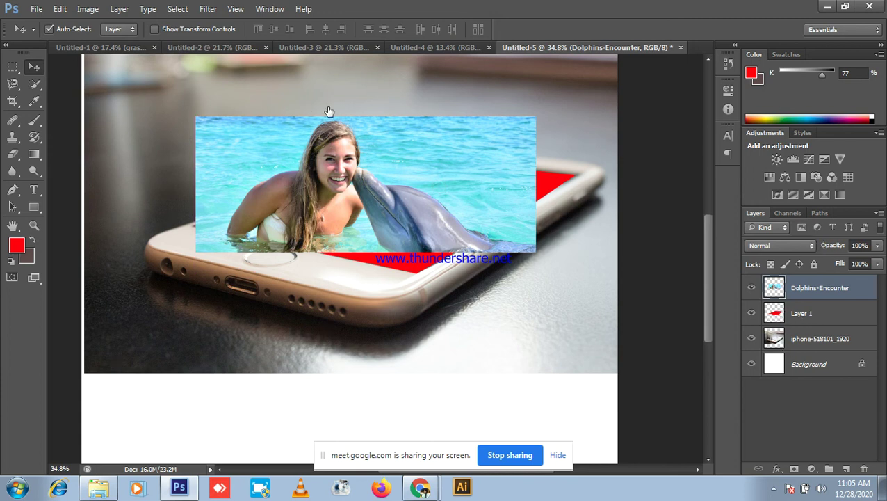
# - Set the foreground colour to white (ffffff) and refill the phone screen shape on Layer 1 with it
pyautogui.click(786, 313)
pyautogui.hotkey('ctrl', '0')
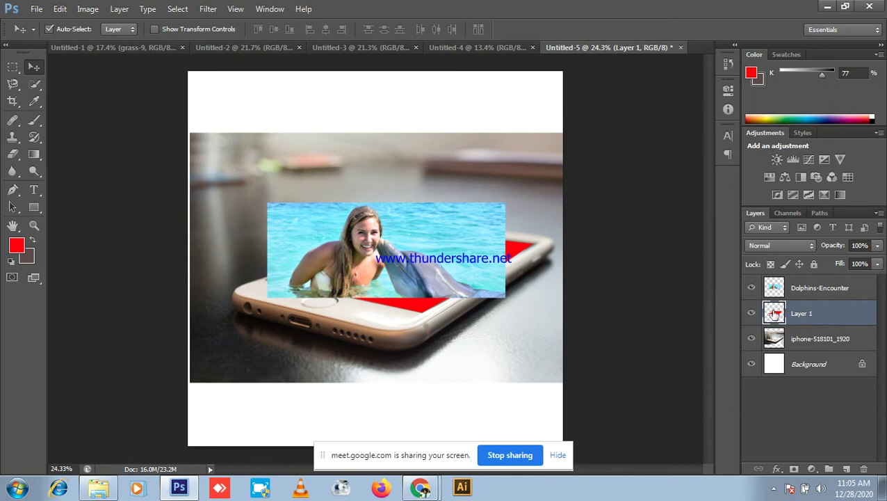
pyautogui.keyDown('ctrl'); pyautogui.click(774, 314); pyautogui.keyUp('ctrl')
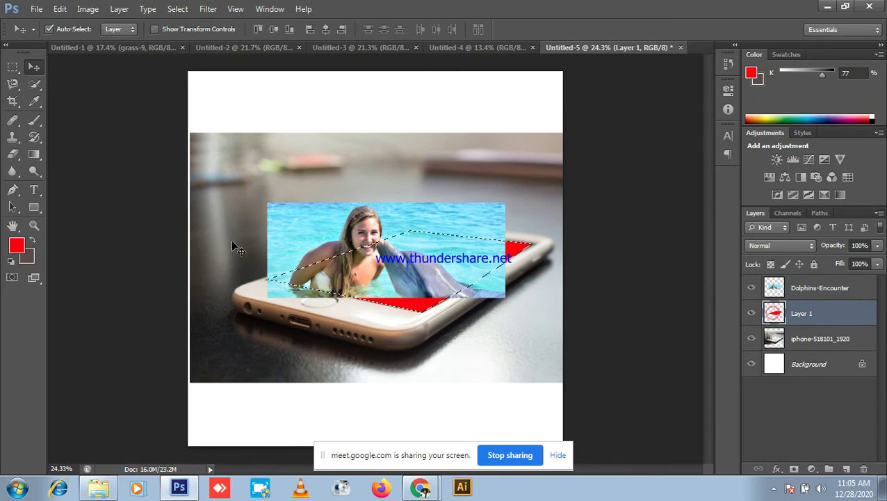
pyautogui.click(17, 244)
pyautogui.moveTo(480, 136); pyautogui.dragTo(463, 105)
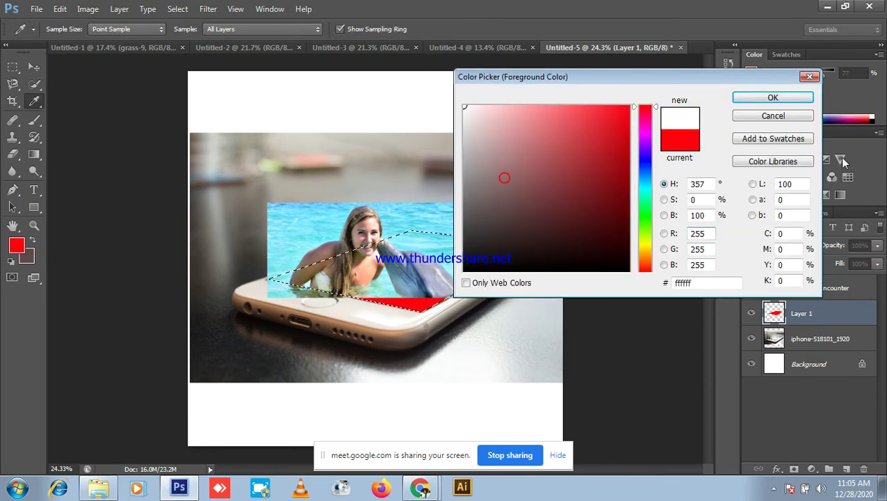
pyautogui.click(773, 97)
pyautogui.hotkey('alt', 'BackSpace')
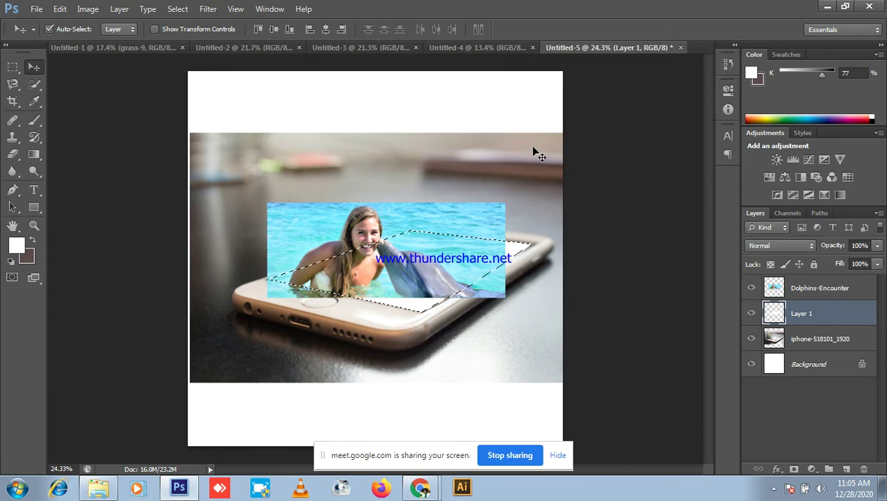
pyautogui.hotkey('ctrl', 'd')
# - Shift the dolphin picture over the white phone screen and clip it to Layer 1 with a clipping mask
pyautogui.scroll(3, 453, 224)
pyautogui.moveTo(379, 246); pyautogui.dragTo(415, 255)
pyautogui.rightClick(837, 295)
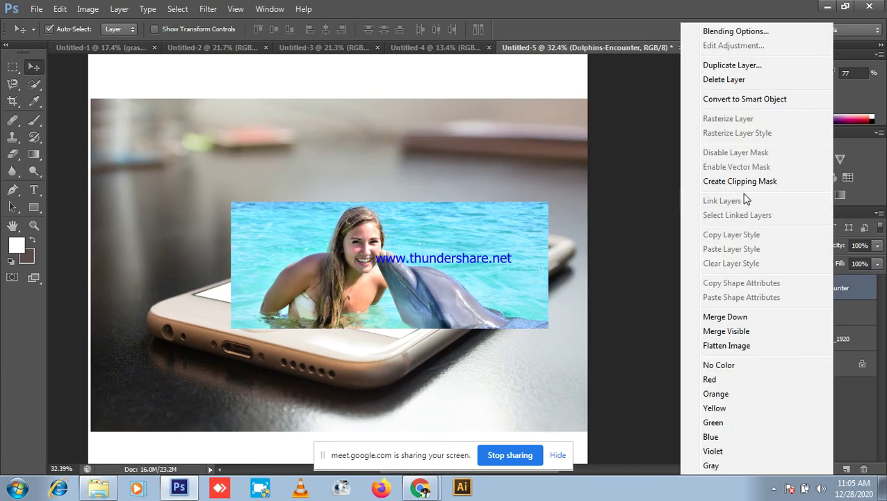
pyautogui.click(737, 181)
pyautogui.scroll(2, 428, 187)
pyautogui.scroll(1, 390, 266)
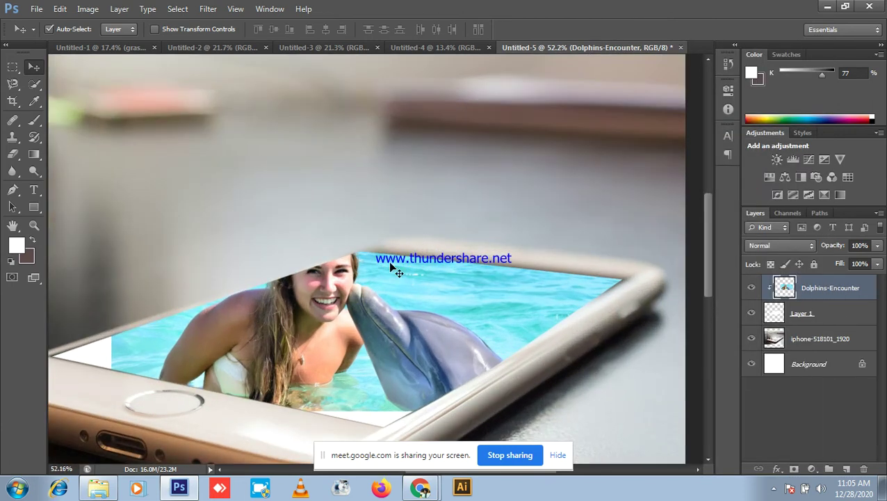
# - Try to shift the clipped dolphin picture within the phone screen, and undo both the shift and the clipping mask
pyautogui.moveTo(350, 304); pyautogui.dragTo(361, 274)
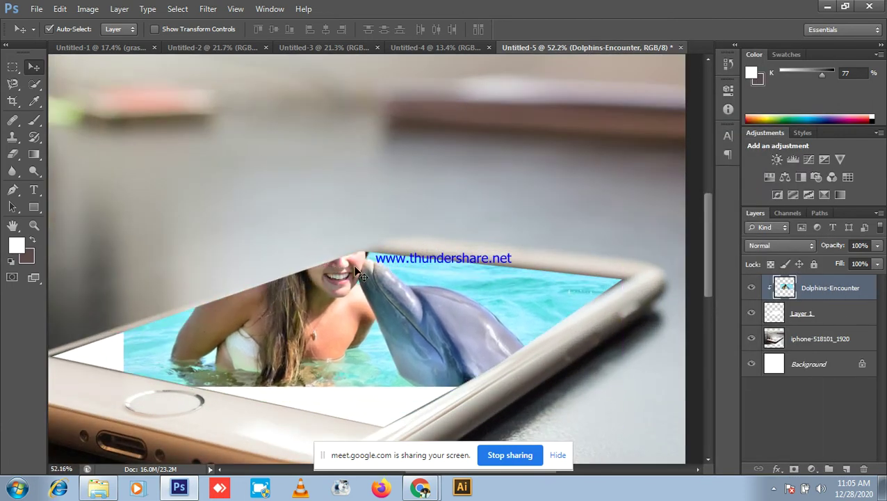
pyautogui.hotkey('ctrl', 'alt', 'z')
pyautogui.hotkey('ctrl', 'alt', 'z')
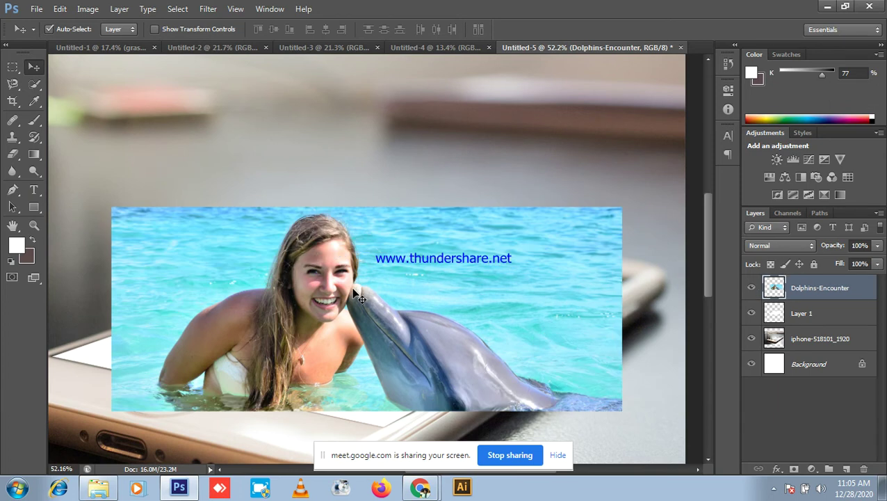
# - Scale the Dolphins-Encounter picture down with Free Transform and reposition it over the phone screen
pyautogui.scroll(-3, 386, 297)
pyautogui.hotkey('ctrl', 't')
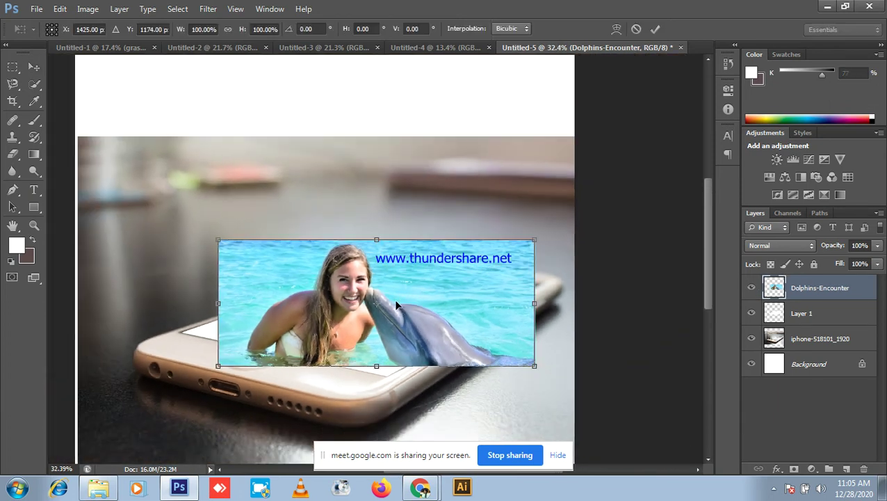
pyautogui.moveTo(539, 239); pyautogui.dragTo(480, 261)
pyautogui.press('Return')
pyautogui.scroll(2, 491, 283)
pyautogui.moveTo(411, 309); pyautogui.dragTo(404, 293)
# - Create a clipping mask so the reduced Dolphins-Encounter picture is confined to the phone screen on Layer 1
pyautogui.rightClick(834, 287)
pyautogui.click(737, 180)
pyautogui.scroll(2, 455, 222)
pyautogui.scroll(-2, 340, 263)
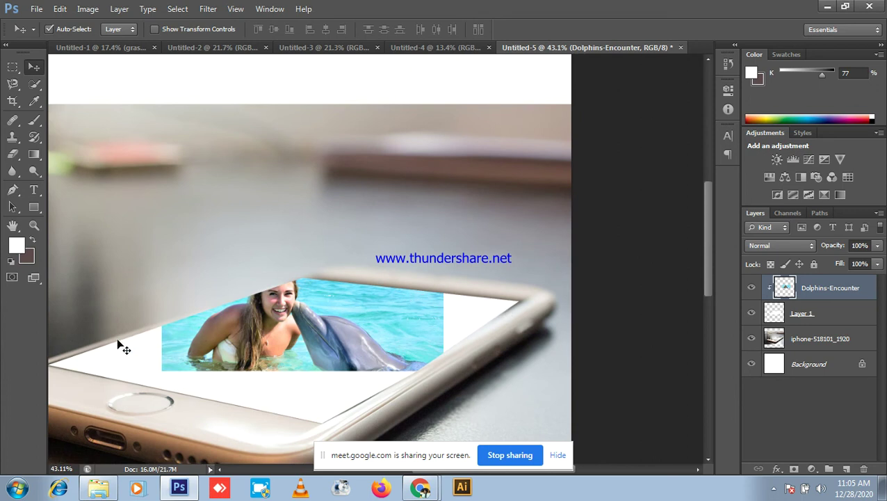
pyautogui.scroll(3, 265, 293)
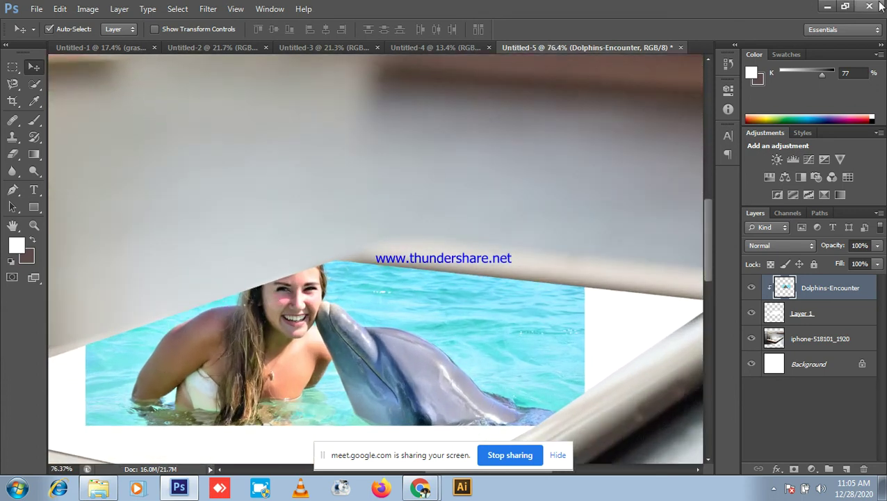
# - Minimize Photoshop and switch to the Google Meet call in Chrome
pyautogui.click(825, 6)
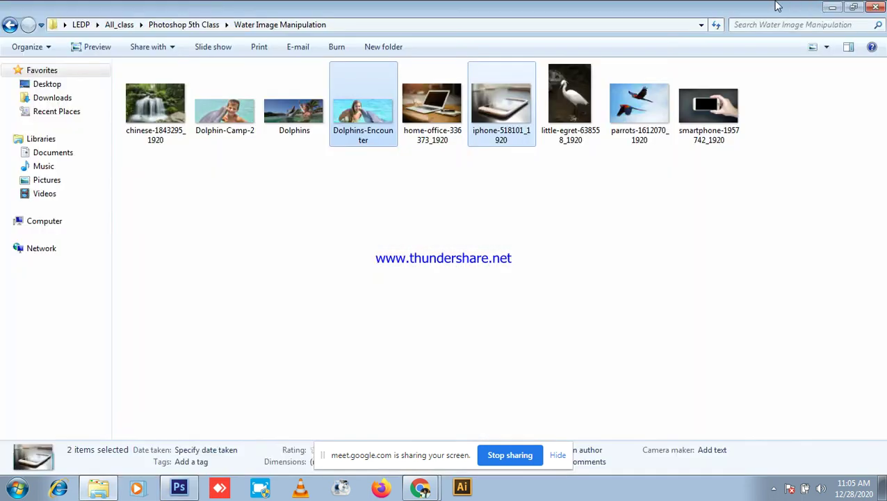
pyautogui.click(420, 486)
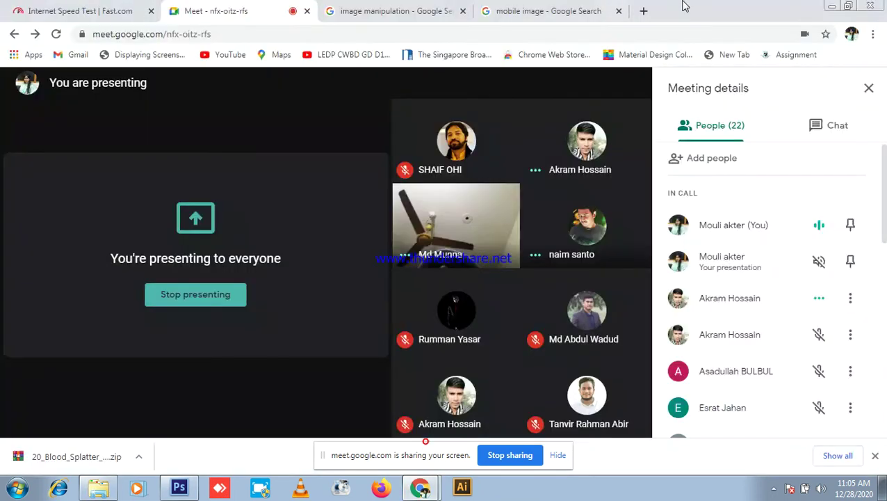
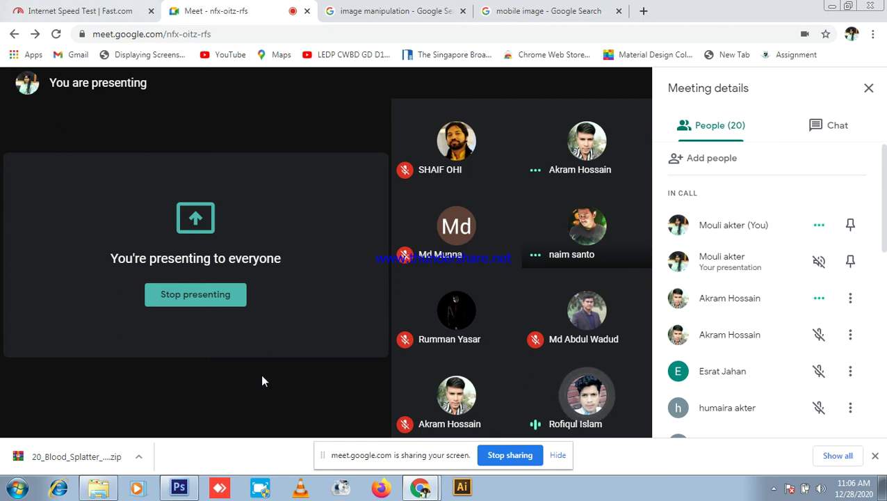
# - Switch back to Photoshop and release the clipping mask on the Dolphins-Encounter layer
pyautogui.click(179, 487)
pyautogui.scroll(-3, 235, 367)
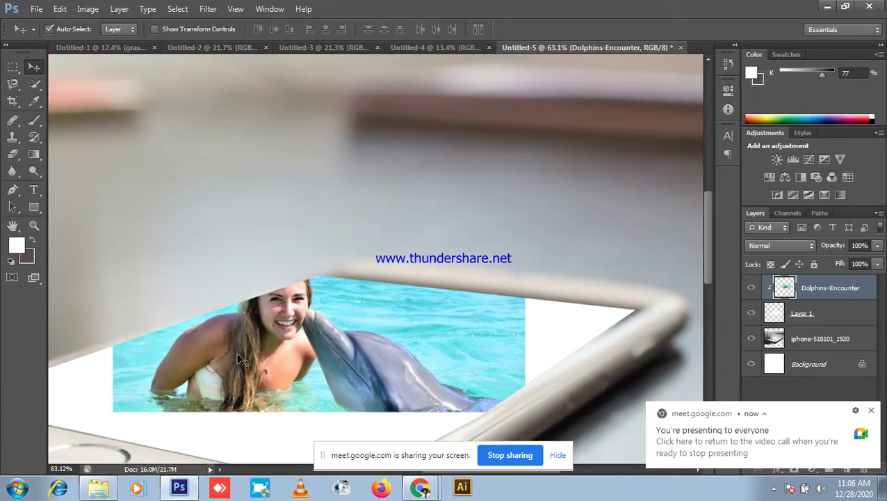
pyautogui.rightClick(829, 298)
pyautogui.click(758, 182)
pyautogui.scroll(-2, 274, 388)
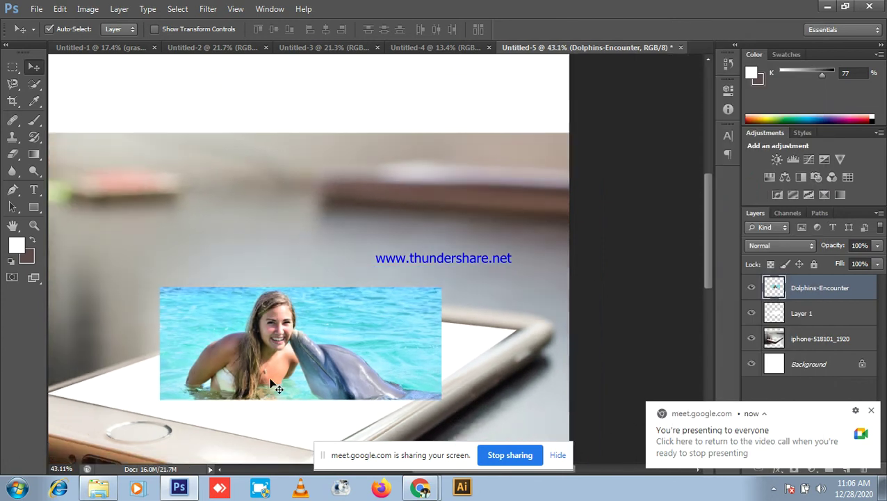
# - Try to distort the Dolphins-Encounter picture so its four corners match the phone screen's corners, and undo the distortion
pyautogui.hotkey('ctrl', 't')
pyautogui.rightClick(288, 329)
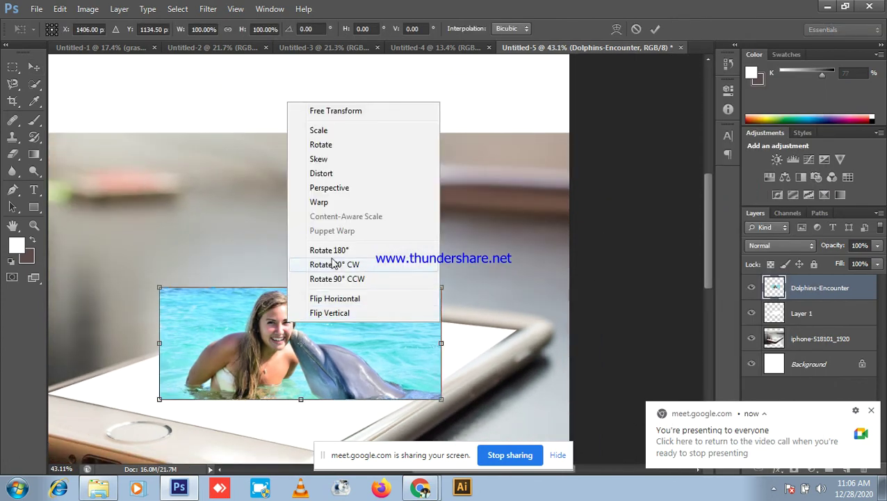
pyautogui.click(327, 170)
pyautogui.moveTo(160, 402); pyautogui.dragTo(314, 450)
pyautogui.moveTo(159, 290); pyautogui.dragTo(52, 394)
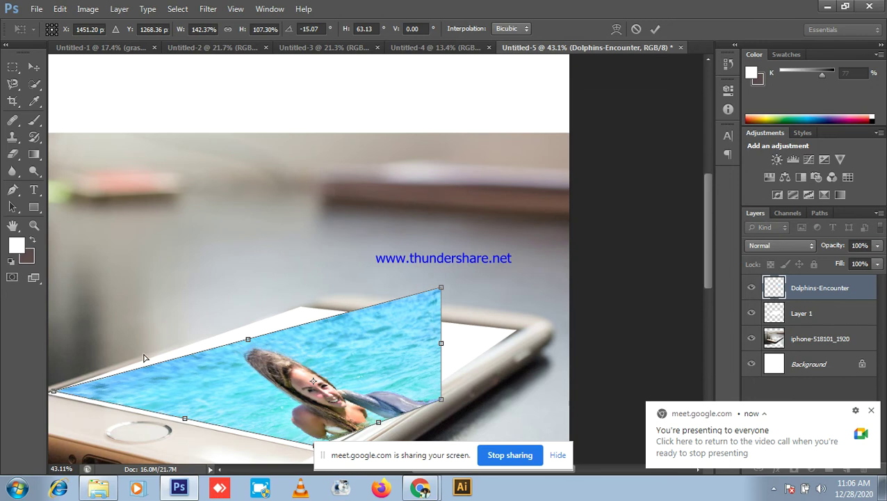
pyautogui.moveTo(440, 288); pyautogui.dragTo(318, 302)
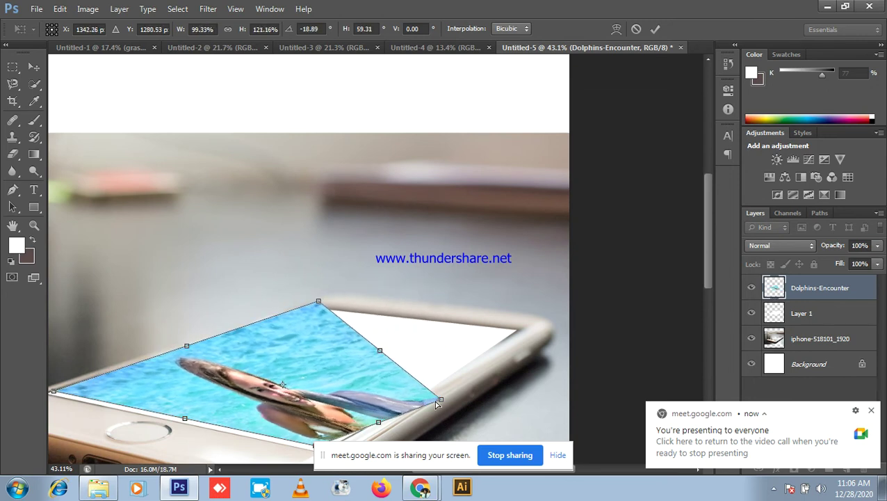
pyautogui.moveTo(440, 400); pyautogui.dragTo(520, 327)
pyautogui.scroll(-2, 407, 290)
pyautogui.scroll(1, 387, 300)
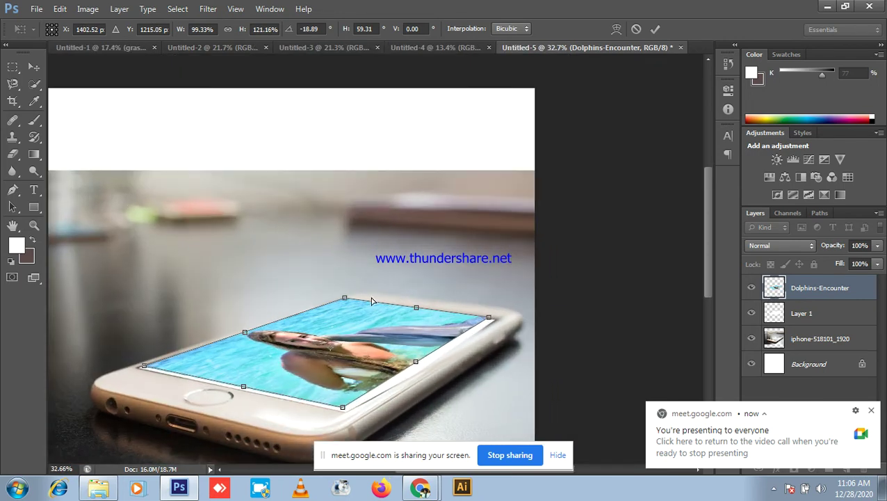
pyautogui.press('Return')
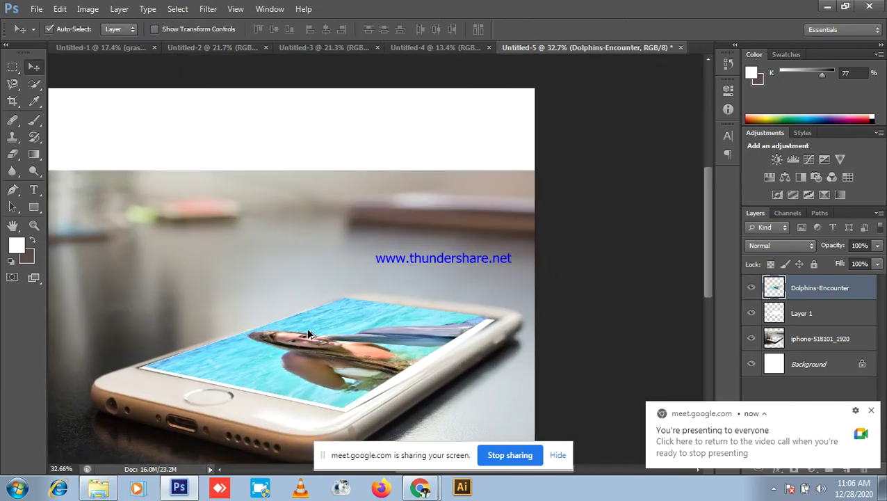
pyautogui.hotkey('ctrl', 'z')
# - Select the woman's head and the dolphin's body in the Dolphins-Encounter picture with the Quick Selection tool
pyautogui.scroll(5, 306, 328)
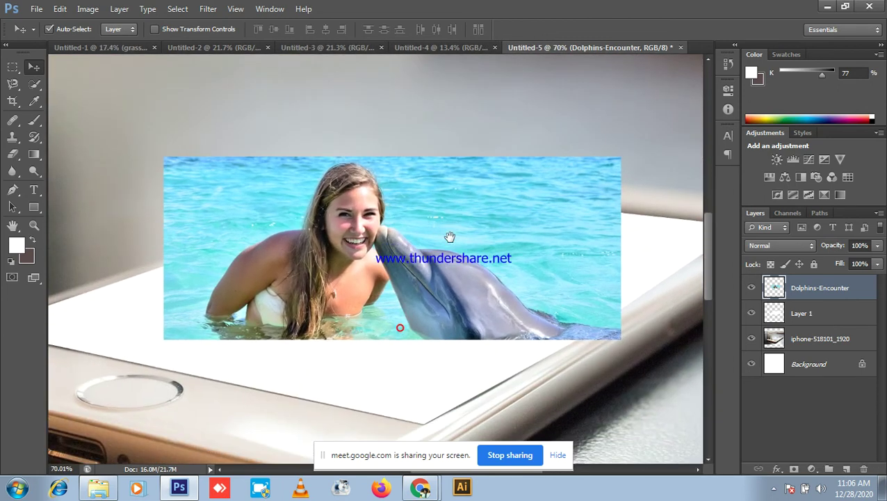
pyautogui.click(37, 86)
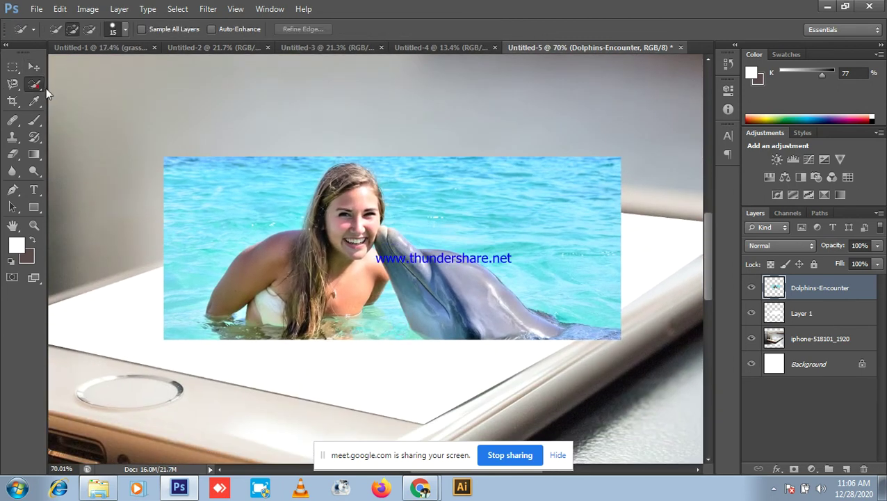
pyautogui.scroll(2, 346, 203)
pyautogui.moveTo(376, 212)
pyautogui.mouseDown()
pyautogui.moveTo(323, 256)
pyautogui.moveTo(353, 211)
pyautogui.moveTo(354, 183)
pyautogui.moveTo(374, 183)
pyautogui.moveTo(376, 174)
pyautogui.moveTo(386, 242)
pyautogui.moveTo(401, 263)
pyautogui.moveTo(520, 342)
pyautogui.moveTo(564, 347)
pyautogui.moveTo(634, 371)
pyautogui.mouseUp()
pyautogui.scroll(2, 668, 382)
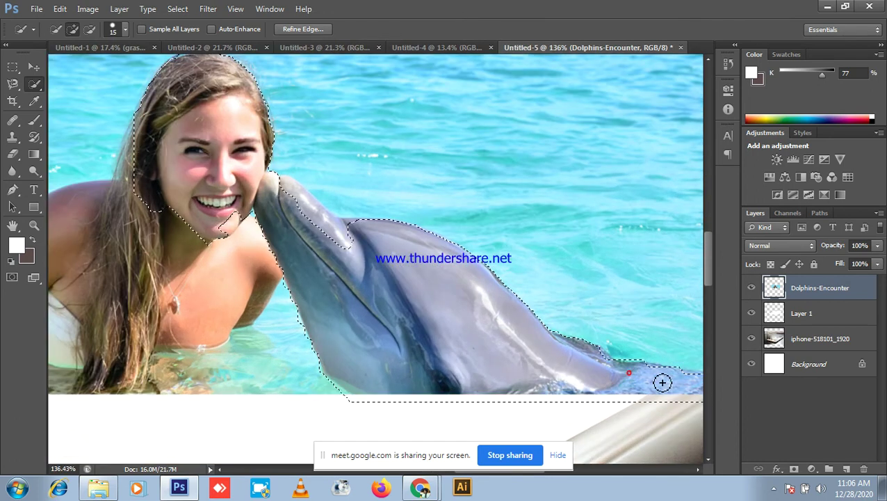
pyautogui.scroll(-2, 577, 370)
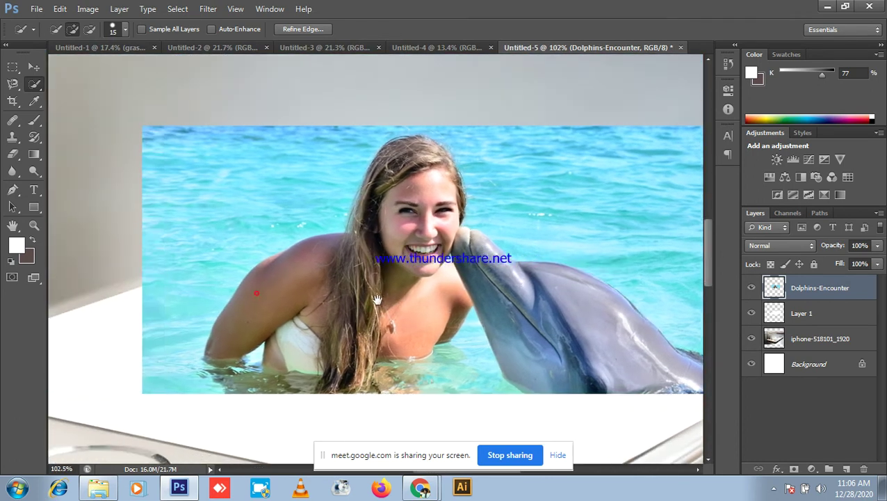
# - Extend the selection over the woman's arm, shoulder, torso and long hair down to the picture's lower edge
pyautogui.moveTo(264, 297); pyautogui.dragTo(370, 305)
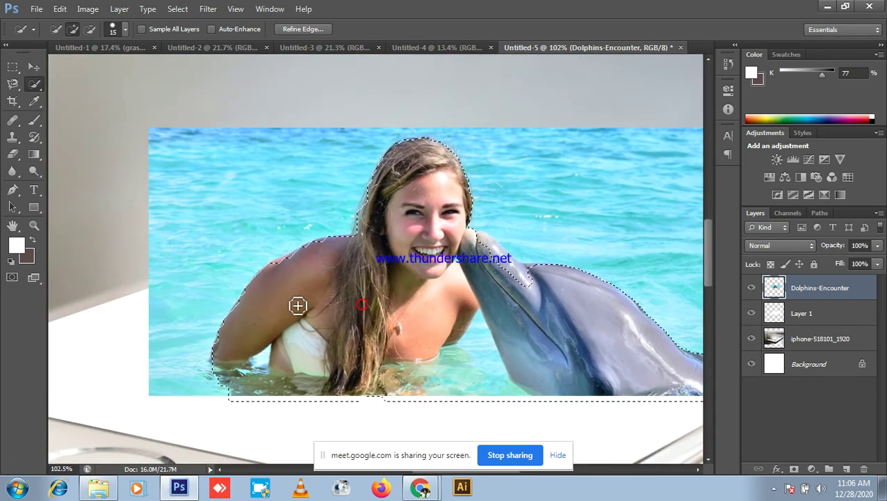
pyautogui.scroll(2, 313, 344)
pyautogui.moveTo(282, 328); pyautogui.dragTo(409, 276)
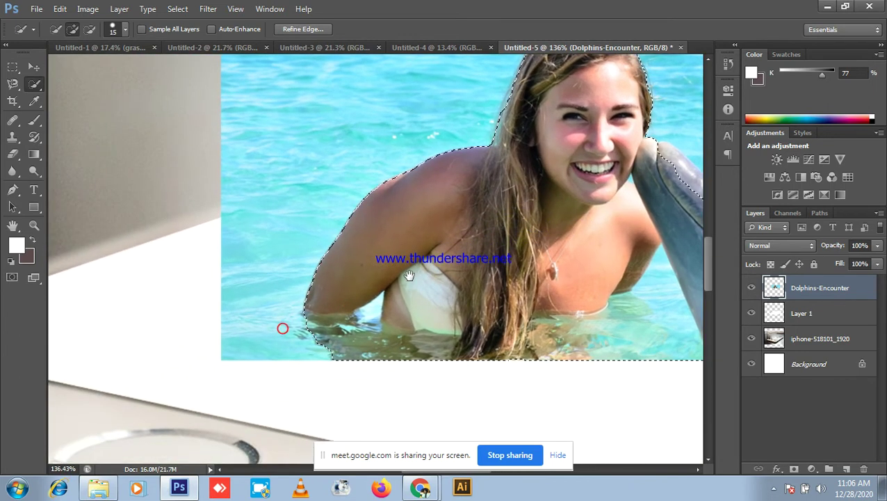
pyautogui.scroll(-1, 431, 268)
pyautogui.scroll(2, 494, 277)
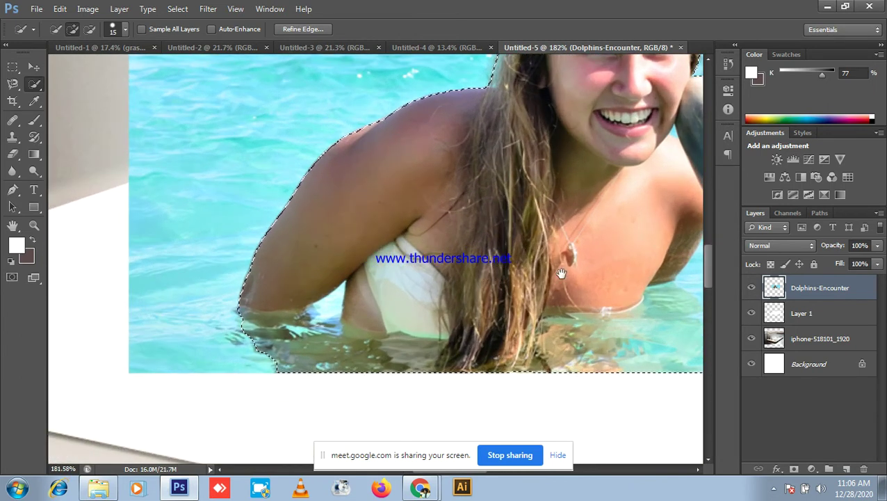
pyautogui.scroll(-1, 562, 273)
pyautogui.scroll(-1, 396, 299)
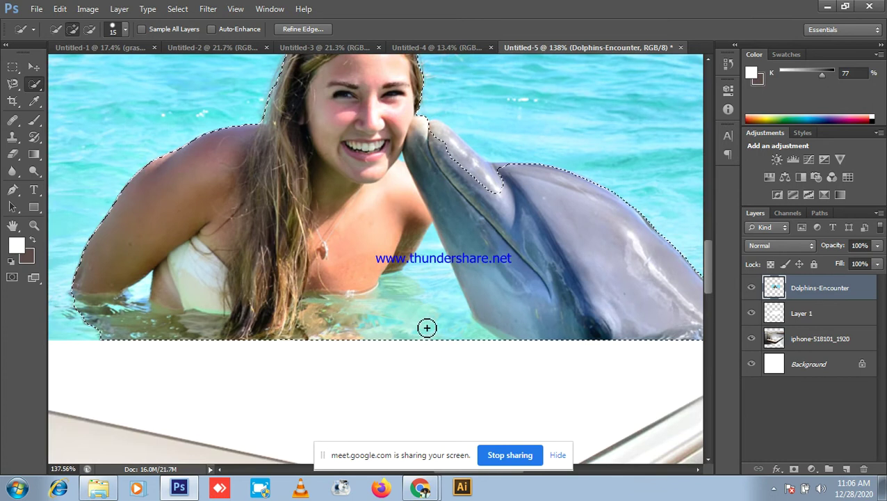
# - Subtract the water between the woman and the dolphin from the selection, and add the upper side of the dolphin's snout
pyautogui.press('alt')
pyautogui.moveTo(432, 345); pyautogui.dragTo(426, 311)
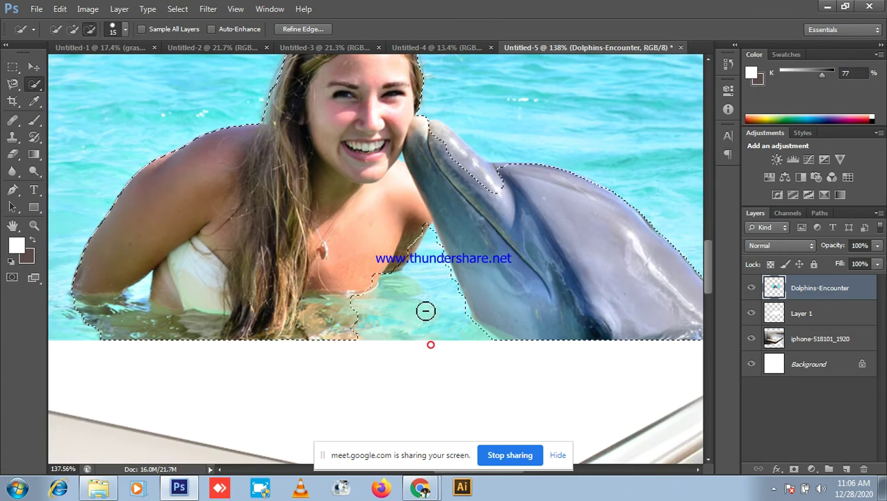
pyautogui.scroll(-1, 425, 311)
pyautogui.moveTo(458, 208)
pyautogui.mouseDown()
pyautogui.moveTo(452, 197)
pyautogui.moveTo(475, 208)
pyautogui.mouseUp()
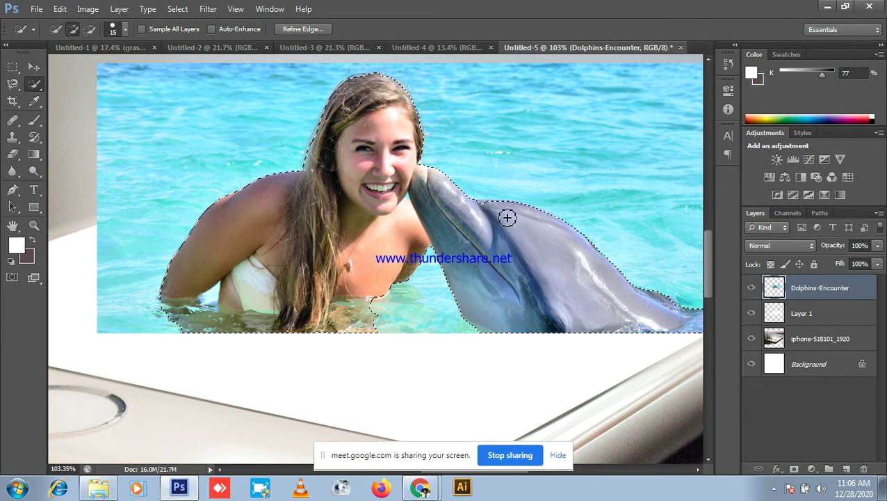
pyautogui.scroll(2, 507, 218)
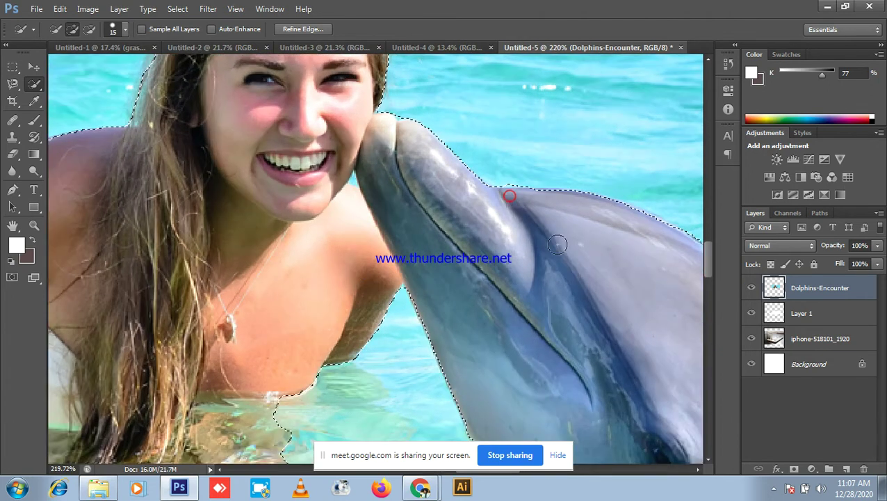
pyautogui.scroll(-2, 608, 291)
pyautogui.scroll(2, 586, 281)
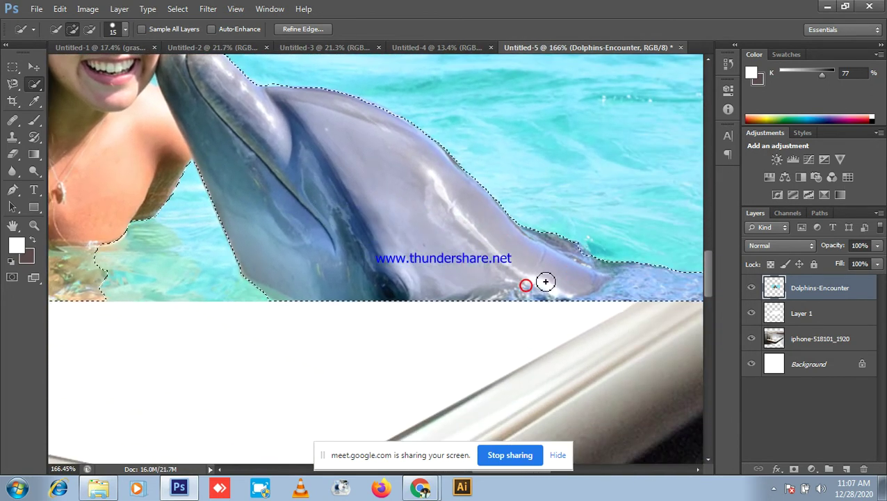
# - Refine the selection edge around the woman's hair with short Quick Selection strokes, and undo the last stroke
pyautogui.scroll(-2, 608, 277)
pyautogui.hotkey('ctrl', 'alt', 'z')
pyautogui.hotkey('ctrl', 'alt', 'z')
pyautogui.hotkey('ctrl', 'shift', 'z')
pyautogui.scroll(3, 417, 97)
pyautogui.scroll(2, 409, 85)
pyautogui.moveTo(414, 89); pyautogui.dragTo(440, 149)
pyautogui.scroll(-3, 416, 184)
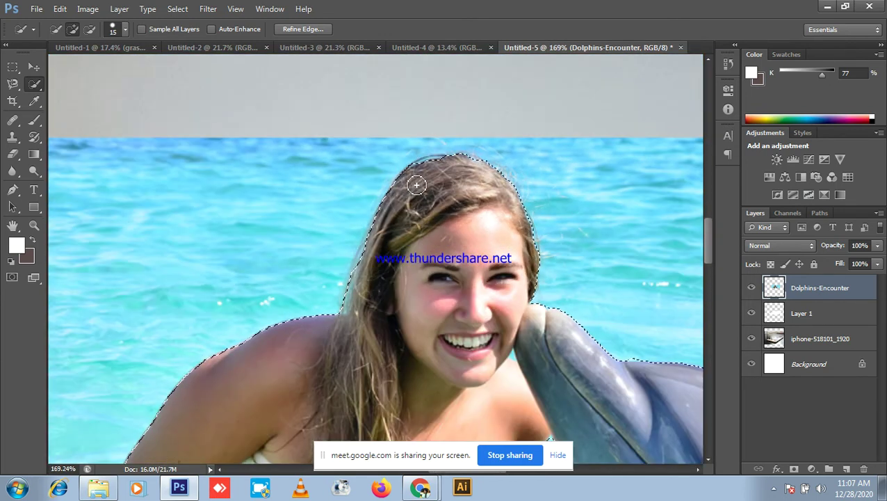
pyautogui.click(431, 164)
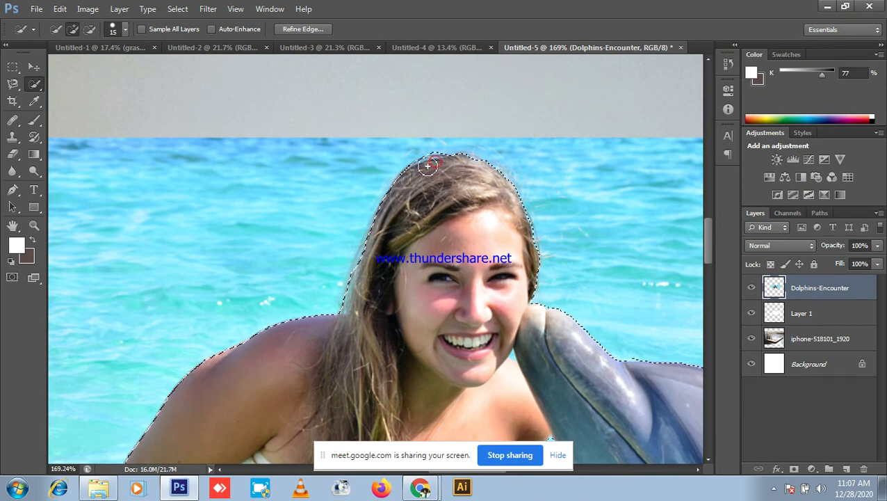
pyautogui.moveTo(422, 172); pyautogui.dragTo(429, 176)
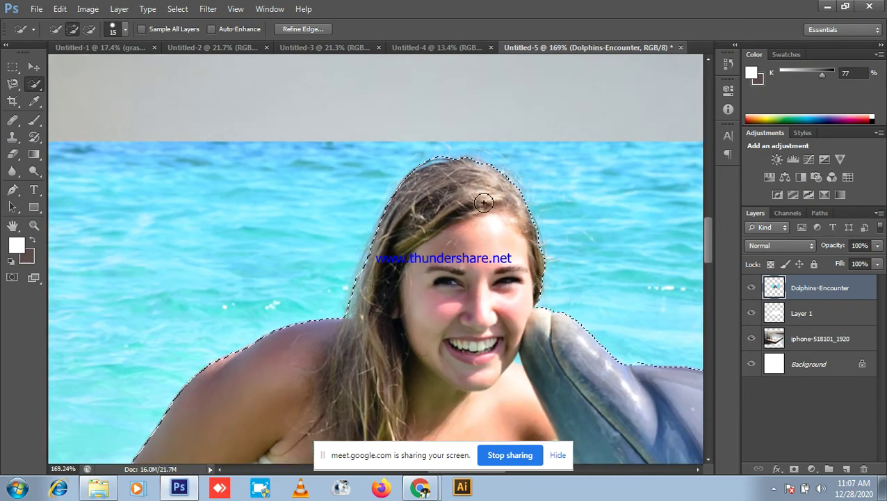
pyautogui.click(534, 242)
pyautogui.scroll(-2, 448, 229)
pyautogui.hotkey('ctrl', 'z')
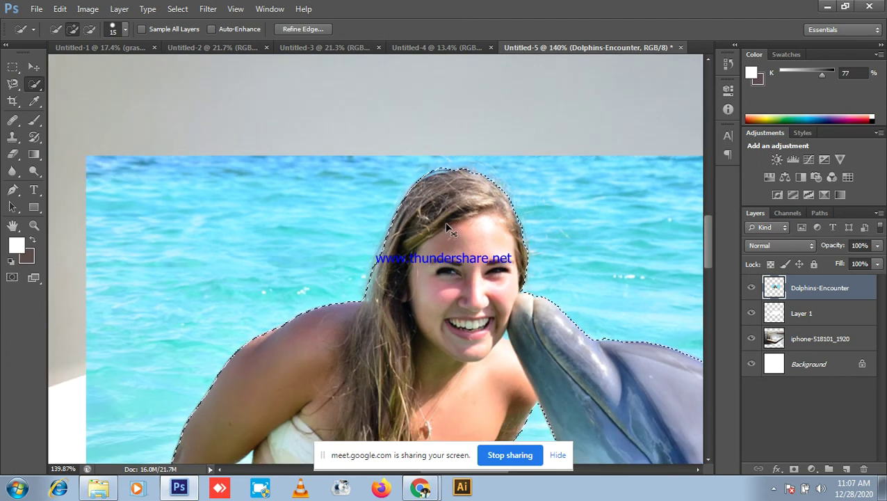
# - Copy the selected woman and dolphin to a new layer, and check the cutout by toggling the Dolphins-Encounter layer's visibility
pyautogui.hotkey('ctrl', 'j')
pyautogui.scroll(-2, 456, 226)
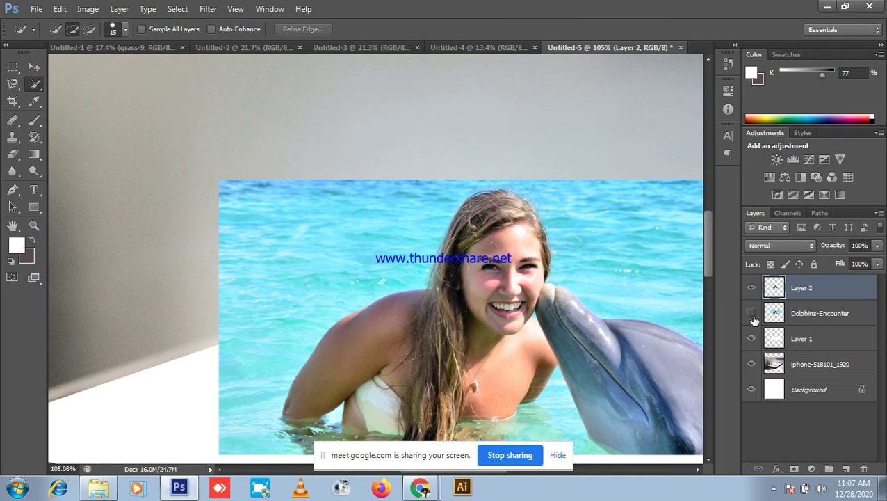
pyautogui.click(751, 313)
pyautogui.click(752, 313)
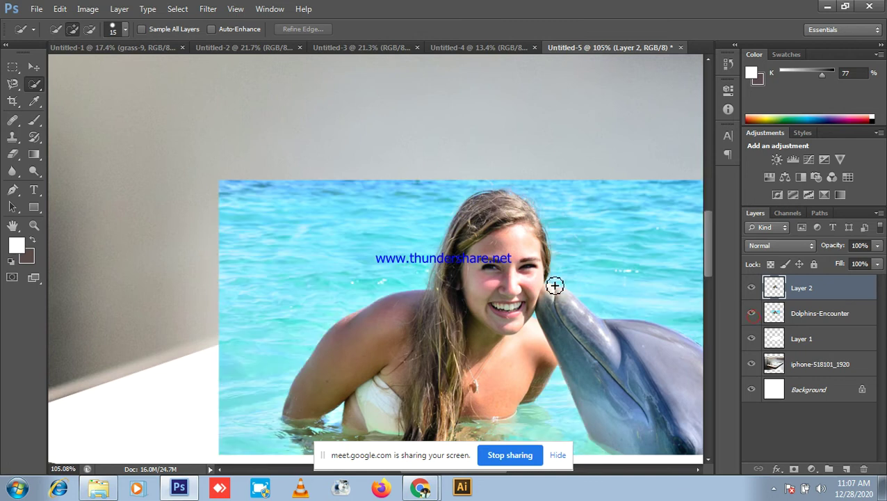
# - Create a clipping mask that confines the Dolphins-Encounter layer to the phone screen on Layer 1
pyautogui.click(817, 318)
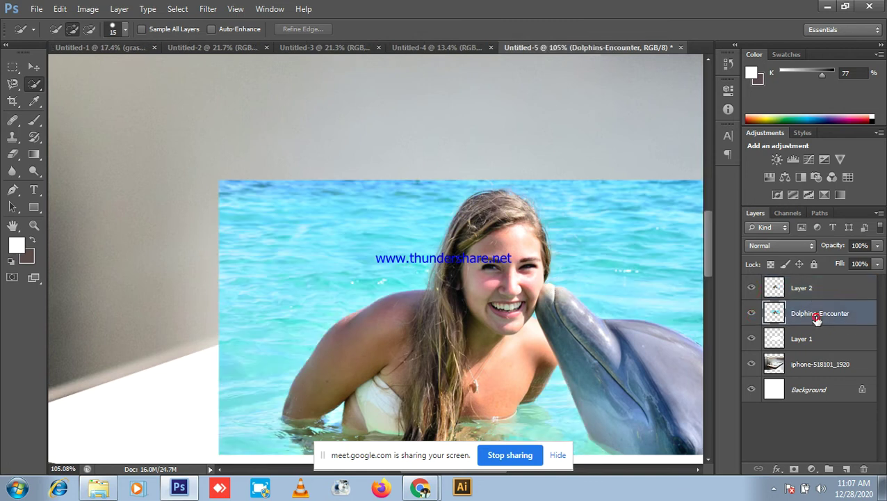
pyautogui.rightClick(819, 320)
pyautogui.click(725, 180)
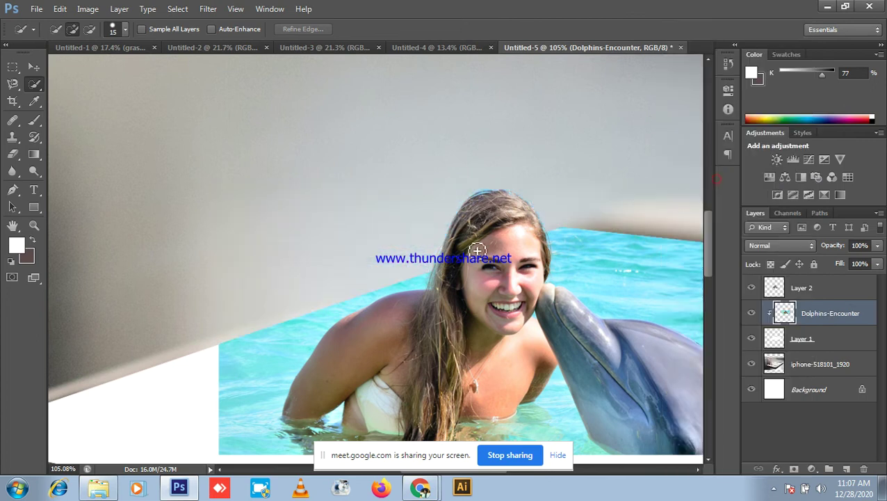
pyautogui.scroll(-2, 476, 272)
pyautogui.scroll(-1, 475, 272)
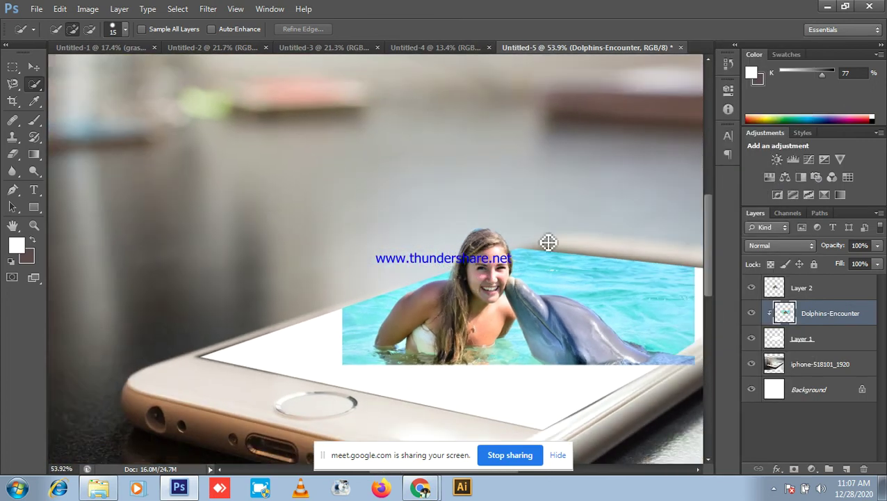
pyautogui.moveTo(553, 266); pyautogui.dragTo(534, 253)
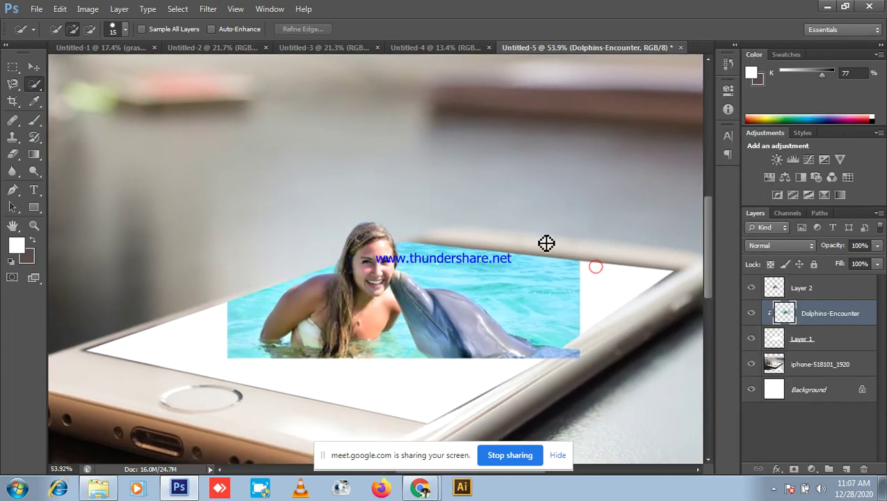
# - Minimize Photoshop, read the chat of the Google Meet call in Chrome, and return to the participant list
pyautogui.click(827, 9)
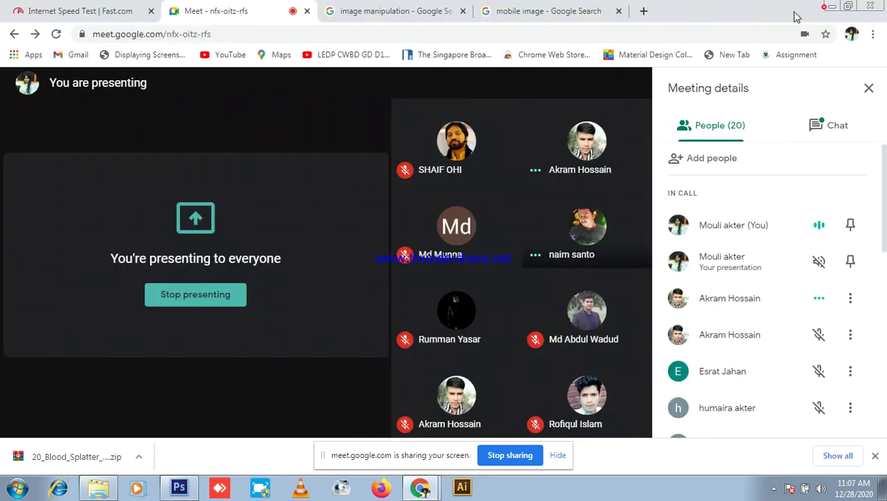
pyautogui.click(834, 130)
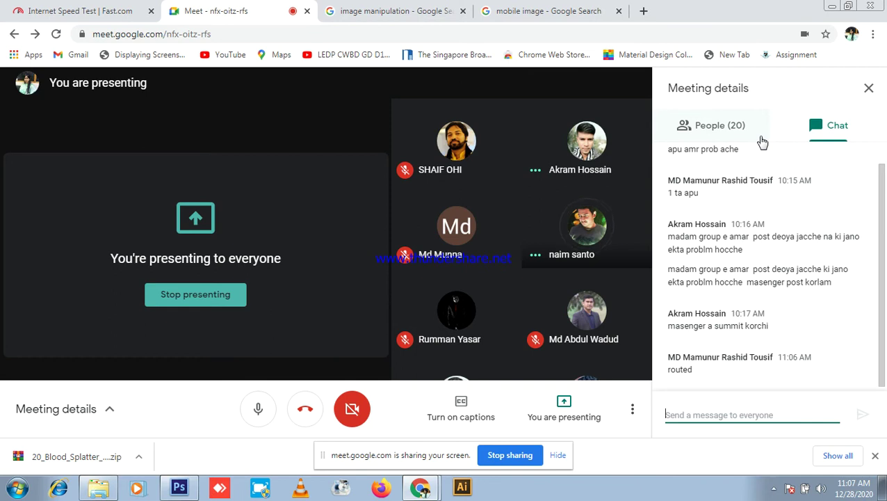
pyautogui.click(724, 136)
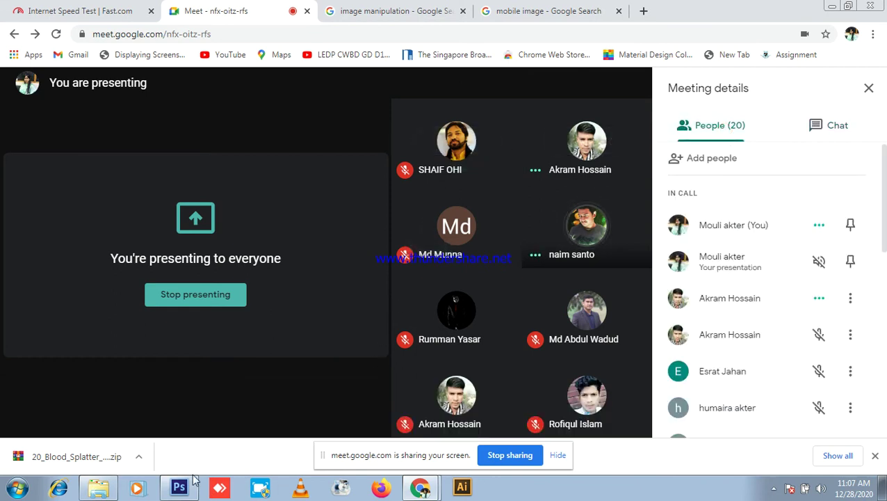
# - Switch back to Photoshop and examine the woman and dolphin cutout against the phone screen
pyautogui.click(178, 486)
pyautogui.scroll(3, 261, 317)
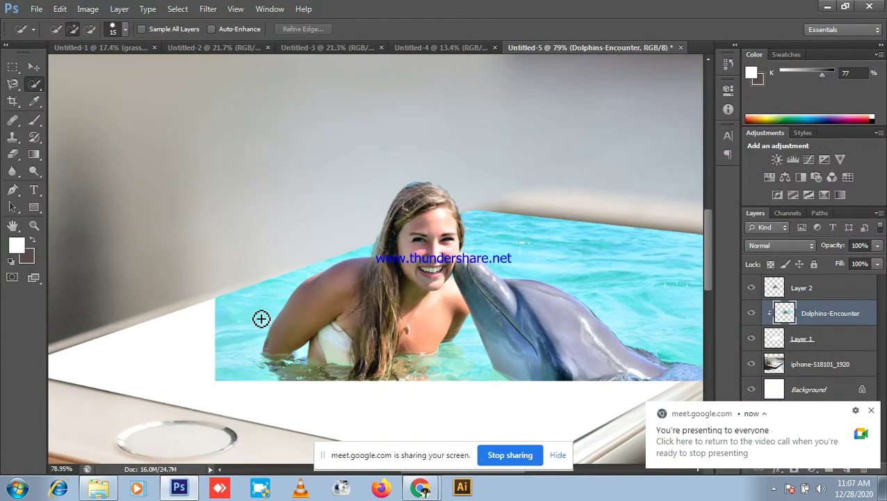
pyautogui.scroll(-4, 608, 266)
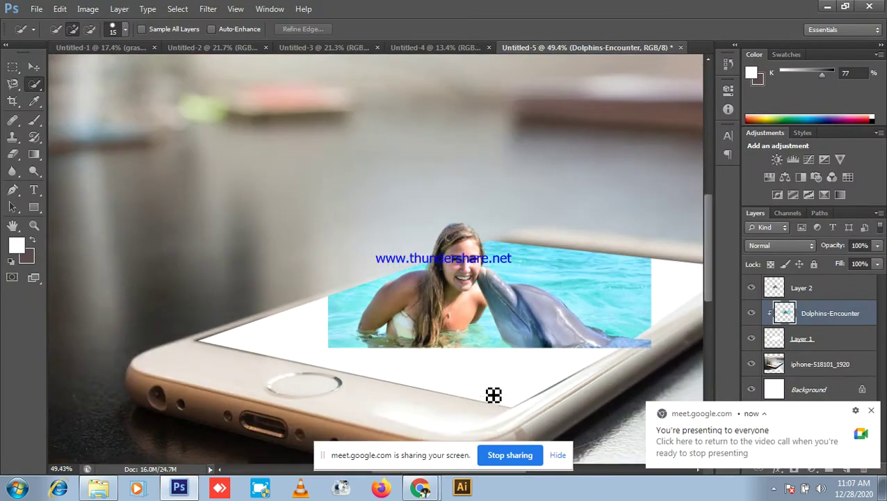
# - Select Layer 2 and the Dolphins-Encounter layer together and shift both slightly to the left across the phone screen
pyautogui.scroll(2, 675, 368)
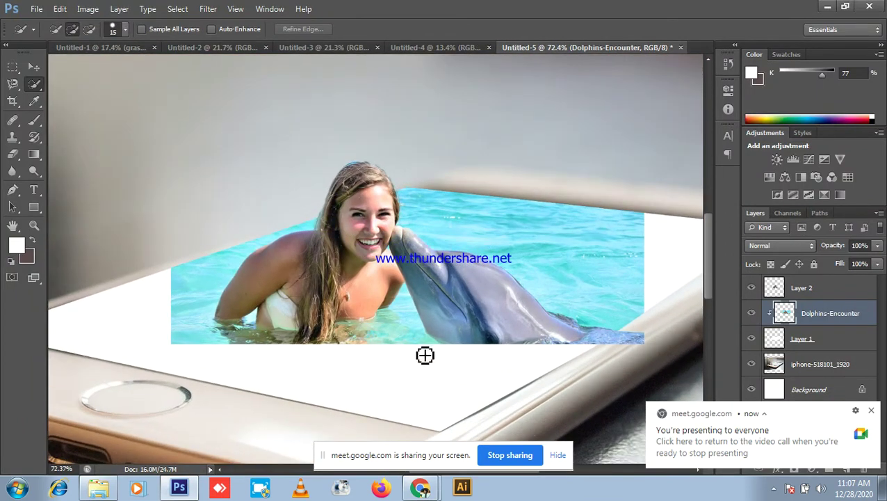
pyautogui.moveTo(562, 362); pyautogui.dragTo(541, 356)
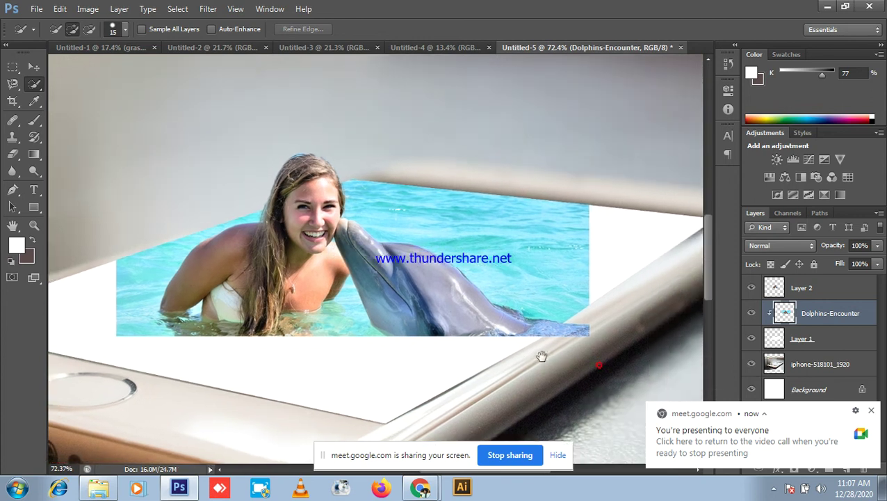
pyautogui.keyDown('shift'); pyautogui.click(828, 288); pyautogui.keyUp('shift')
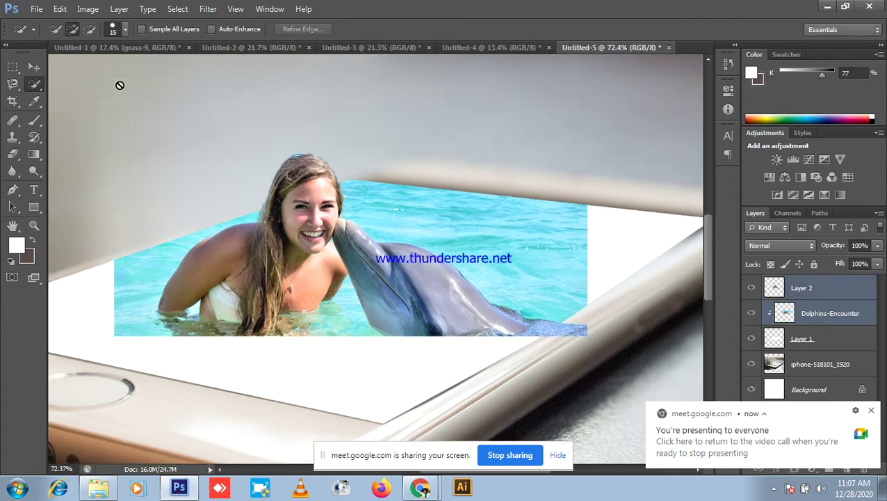
pyautogui.click(33, 67)
pyautogui.moveTo(300, 257)
pyautogui.mouseDown()
pyautogui.moveTo(262, 254)
pyautogui.moveTo(309, 256)
pyautogui.moveTo(311, 263)
pyautogui.mouseUp()
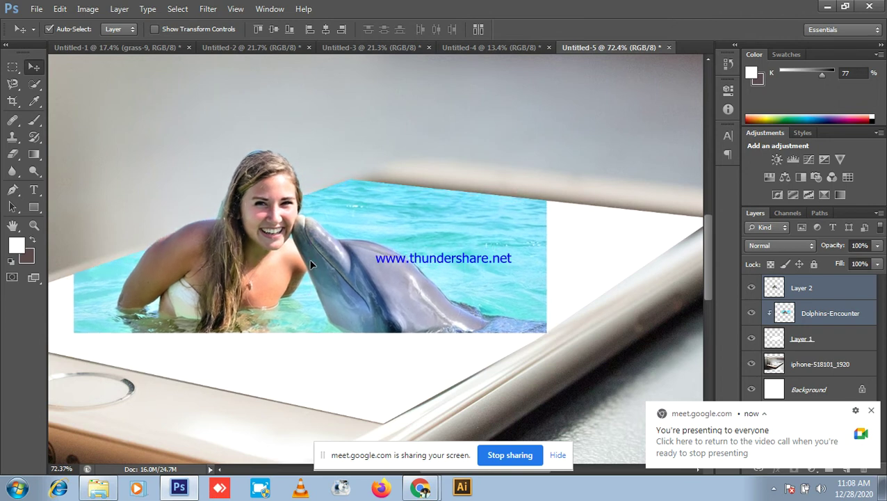
# - Minimize Photoshop to check the participants of the Google Meet call in Chrome, and return to Photoshop
pyautogui.scroll(-2, 424, 237)
pyautogui.click(828, 6)
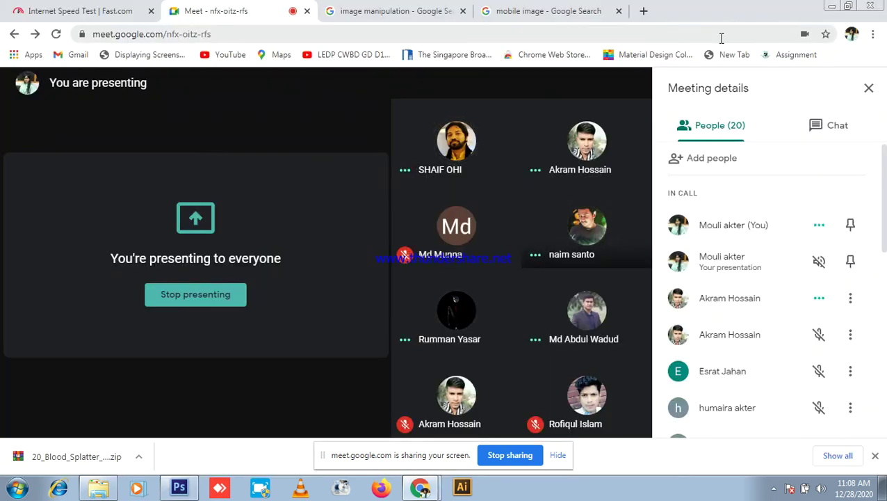
pyautogui.click(179, 488)
# - Select Layer 2 and toggle its visibility off and on to inspect the woman and dolphin cutout
pyautogui.click(470, 397)
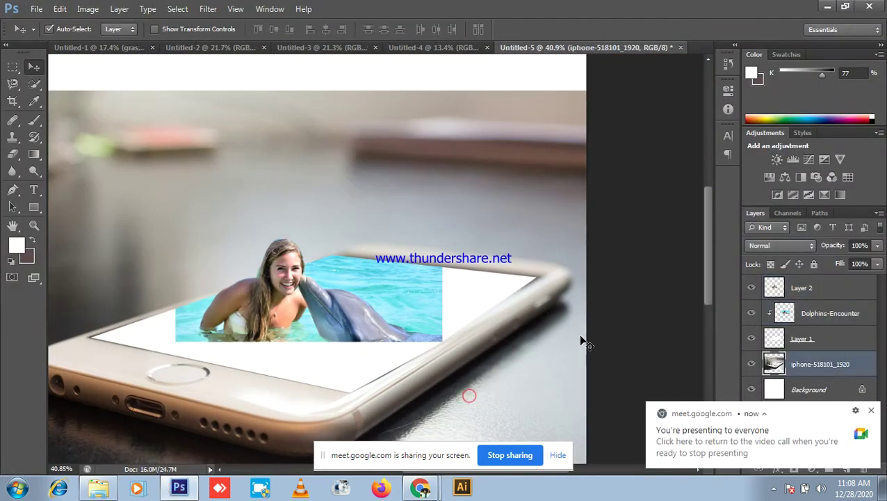
pyautogui.click(627, 297)
pyautogui.click(792, 289)
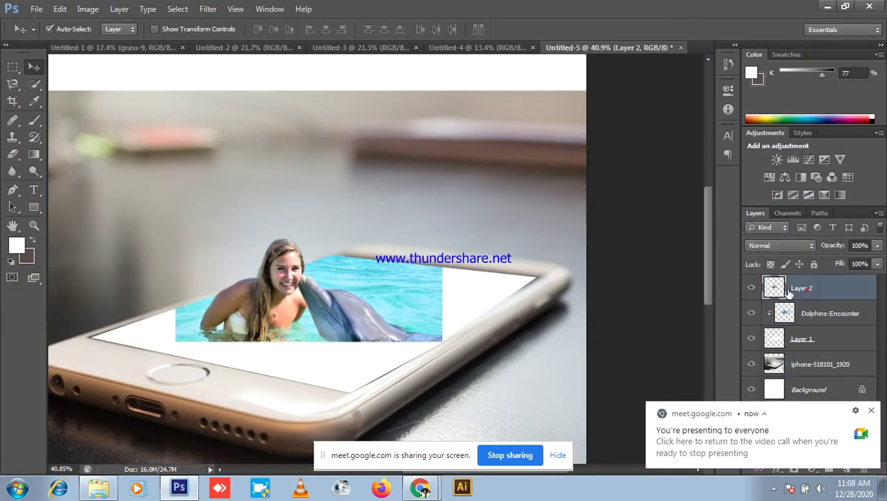
pyautogui.click(751, 291)
pyautogui.click(752, 291)
pyautogui.scroll(5, 224, 277)
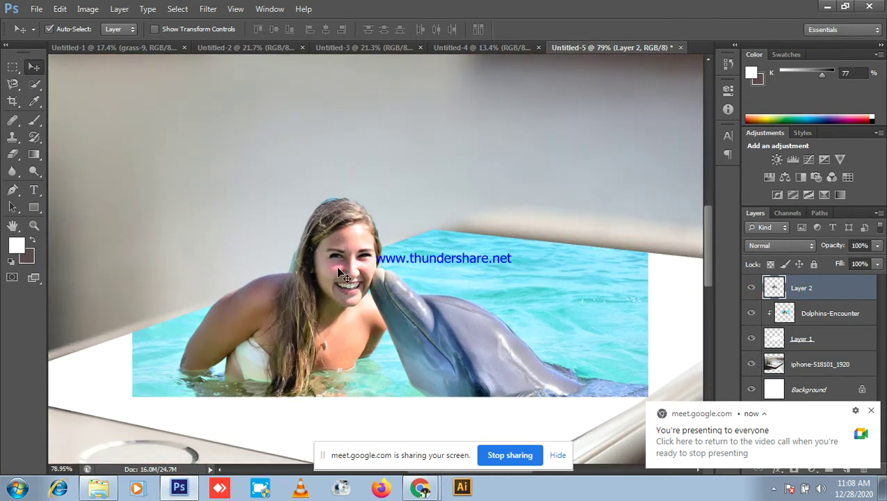
pyautogui.scroll(-2, 337, 270)
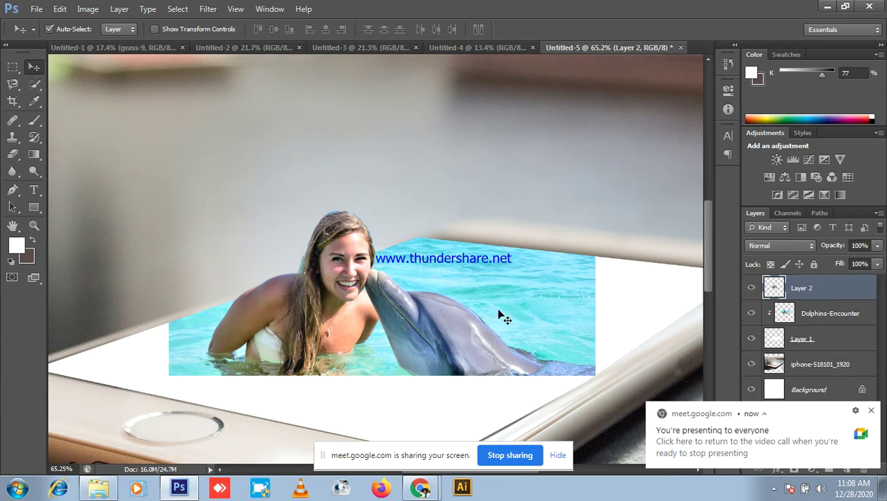
# - Look at the Google Meet call in Chrome again, and switch back to Photoshop to examine the phone composite
pyautogui.click(822, 7)
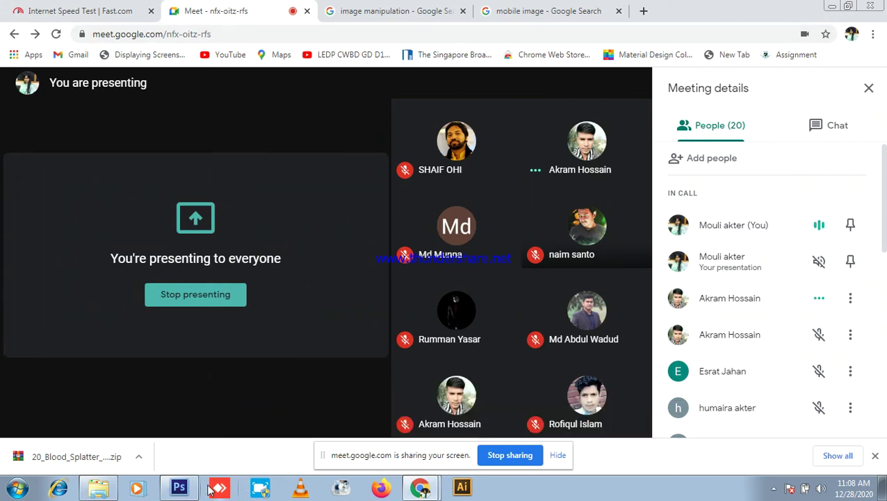
pyautogui.click(184, 489)
pyautogui.scroll(-2, 296, 356)
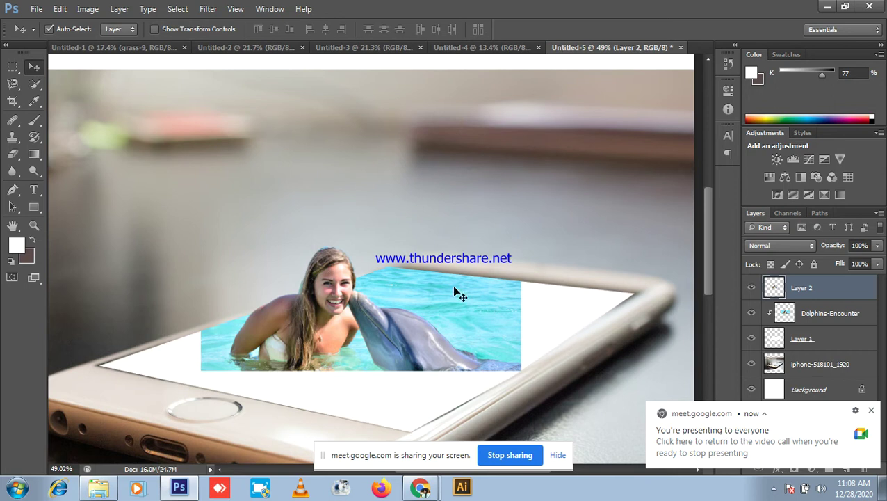
pyautogui.scroll(-1, 448, 183)
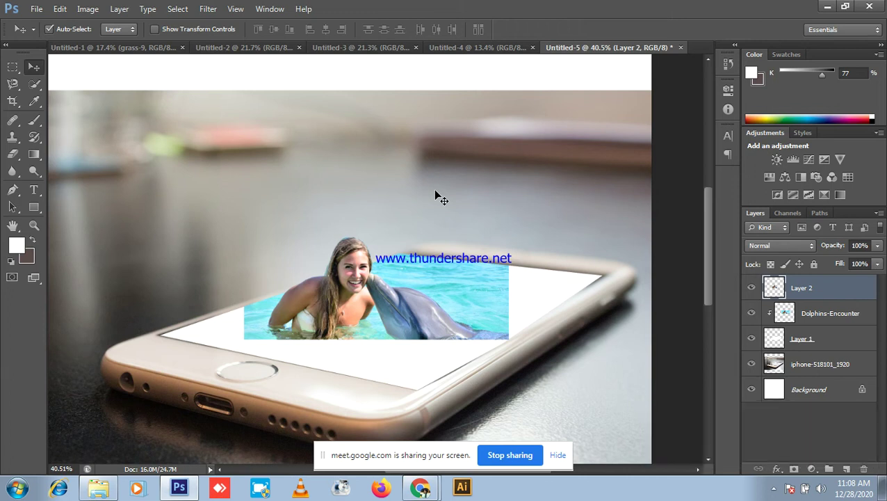
pyautogui.scroll(3, 115, 125)
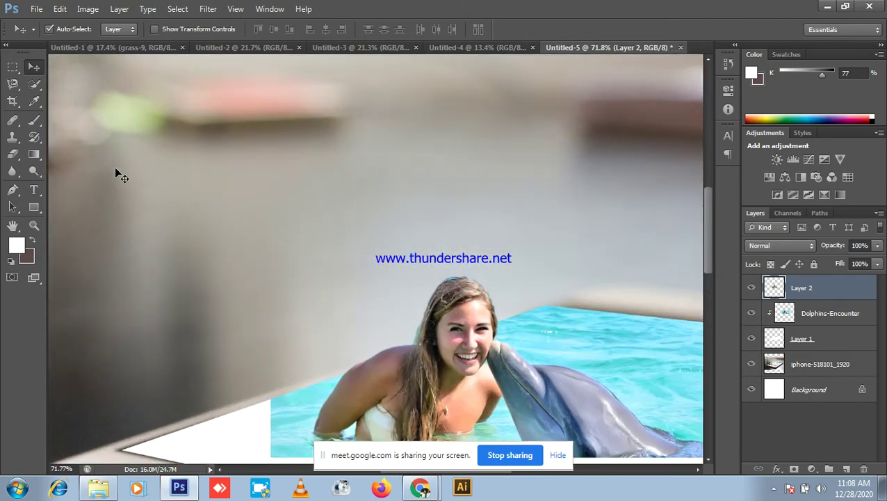
pyautogui.scroll(-3, 353, 210)
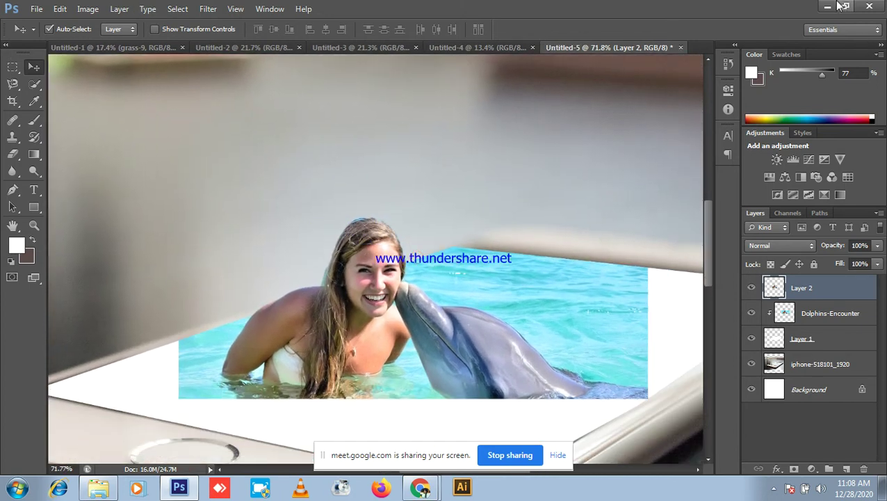
pyautogui.click(828, 6)
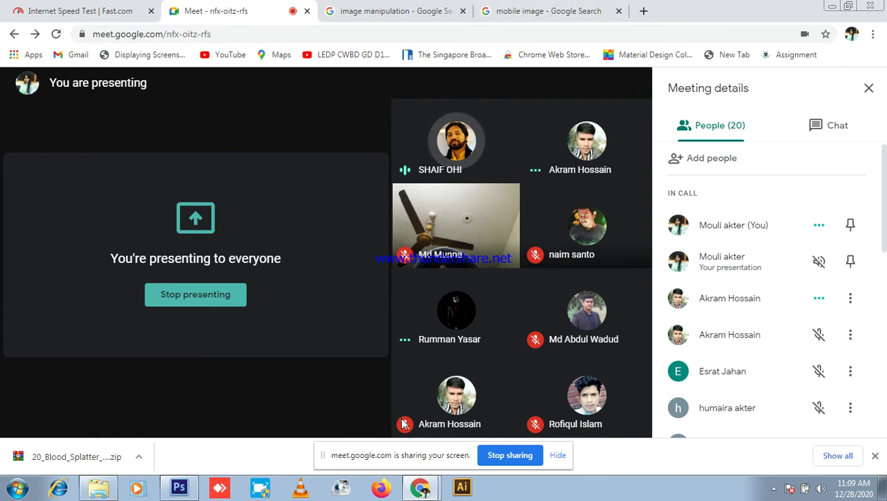
pyautogui.click(177, 488)
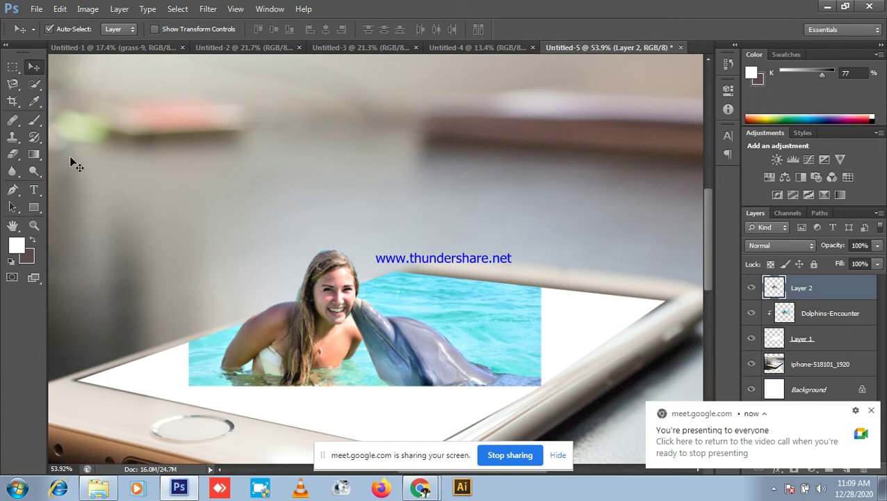
# - Activate the Clone Stamp tool, sample the water beside the dolphin and make the Dolphins-Encounter layer active
pyautogui.click(13, 121)
pyautogui.click(14, 139)
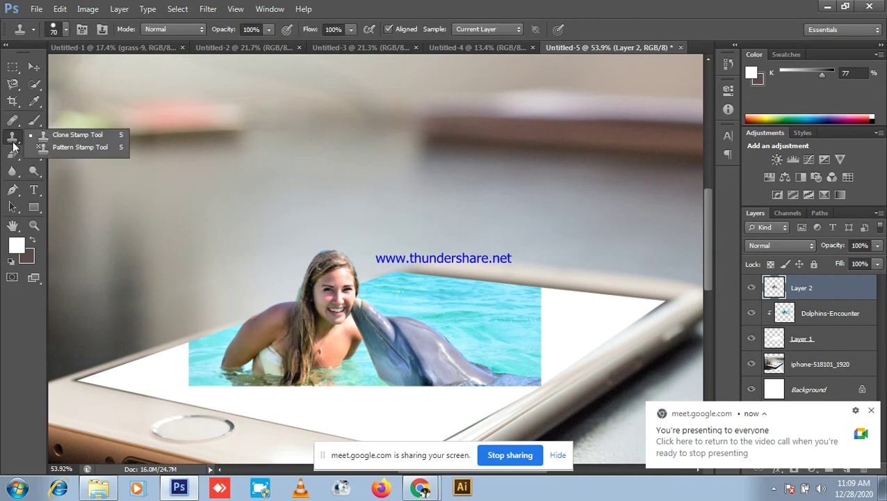
pyautogui.click(60, 135)
pyautogui.scroll(4, 280, 198)
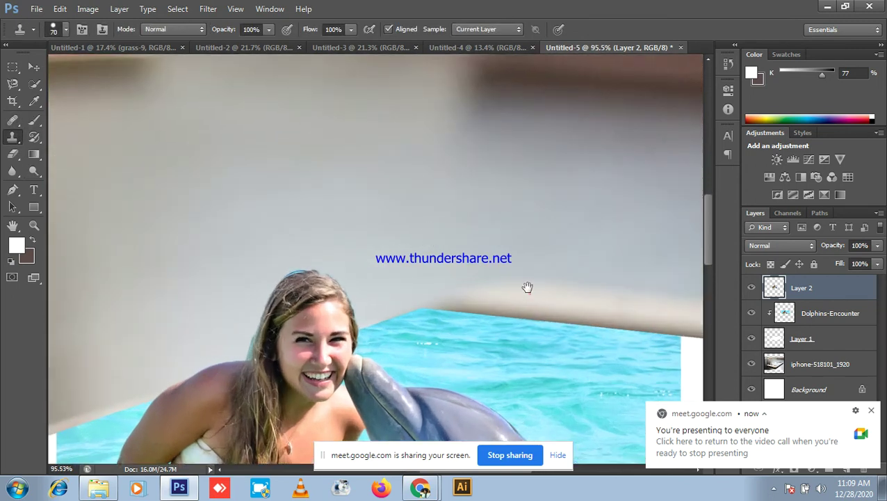
pyautogui.moveTo(525, 287); pyautogui.dragTo(396, 167)
pyautogui.moveTo(477, 253); pyautogui.dragTo(427, 193)
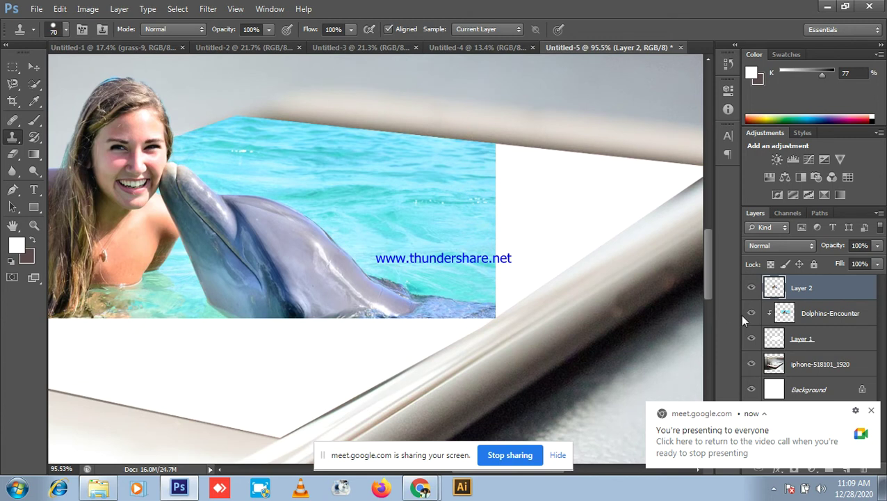
pyautogui.click(835, 315)
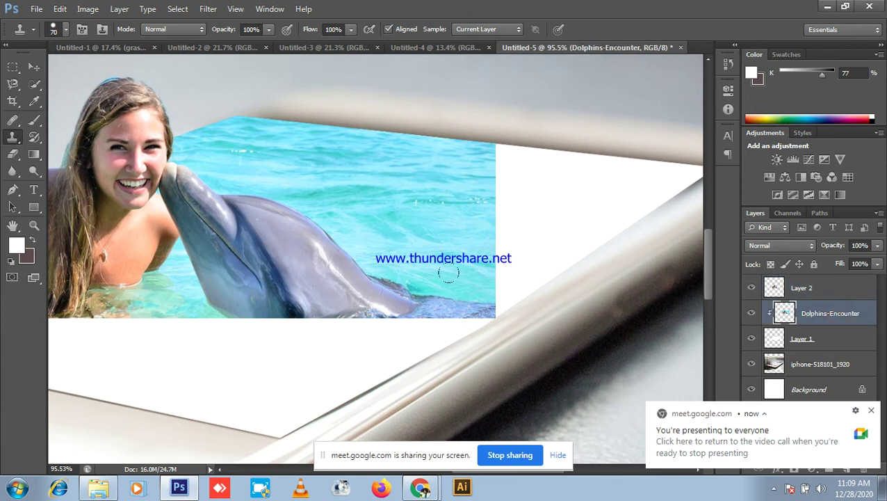
pyautogui.scroll(-2, 418, 199)
pyautogui.click(820, 291)
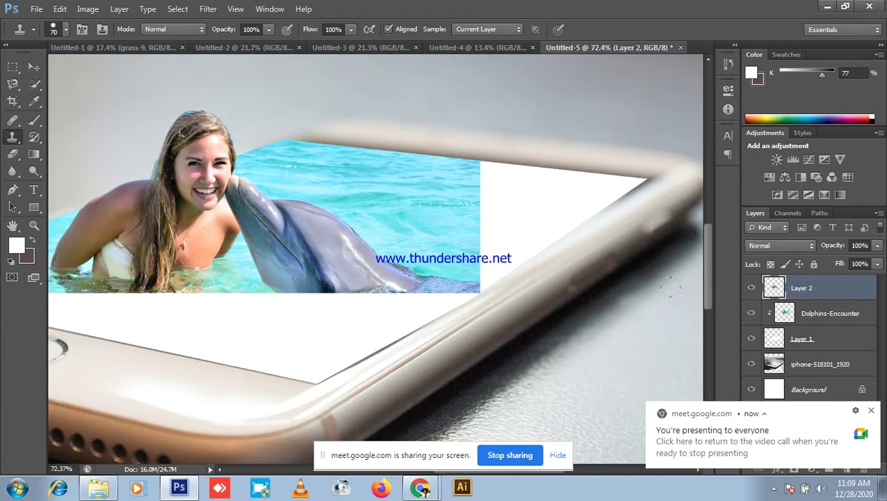
pyautogui.keyDown('alt'); pyautogui.click(401, 207); pyautogui.keyUp('alt')
pyautogui.click(805, 321)
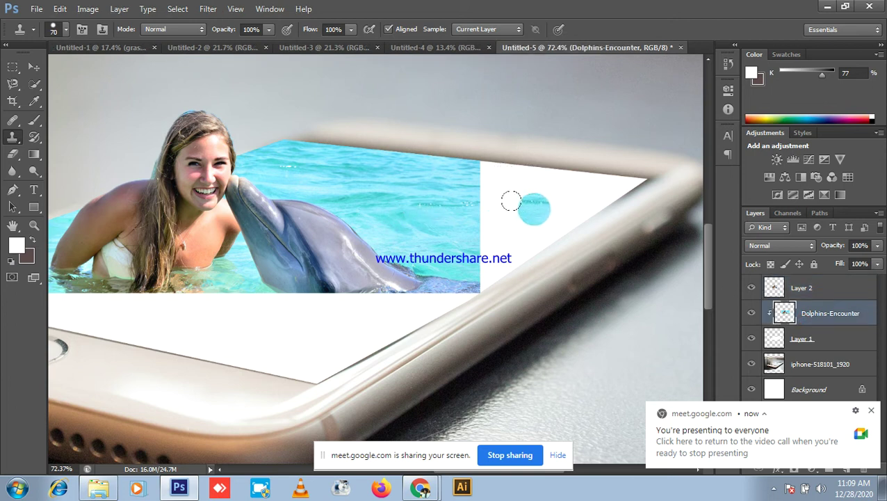
# - Clone sampled water over the white area just beyond the dolphin photo's right edge
pyautogui.moveTo(468, 167); pyautogui.dragTo(519, 172)
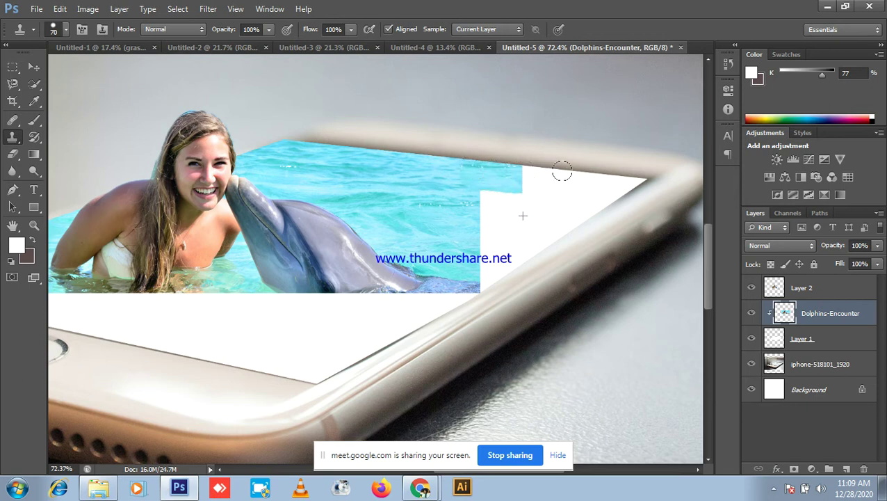
pyautogui.moveTo(490, 183)
pyautogui.mouseDown()
pyautogui.moveTo(483, 190)
pyautogui.moveTo(505, 194)
pyautogui.mouseUp()
pyautogui.moveTo(492, 213); pyautogui.dragTo(480, 235)
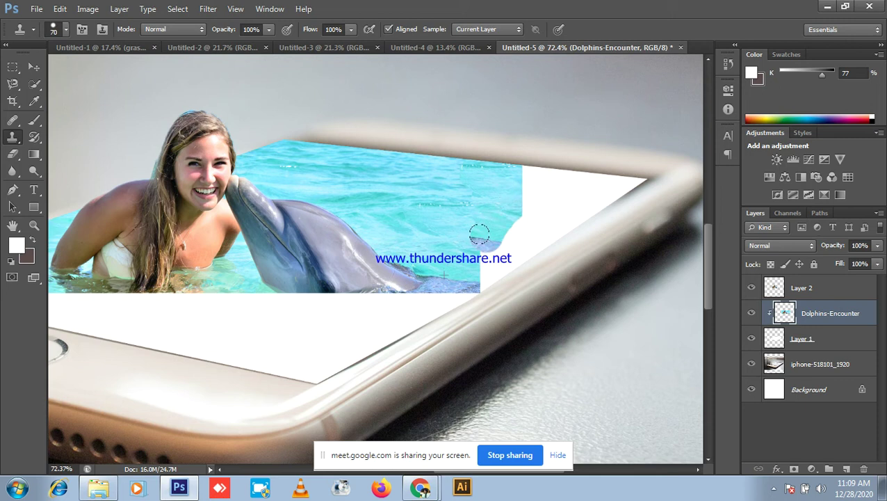
pyautogui.keyDown('alt'); pyautogui.click(401, 185); pyautogui.keyUp('alt')
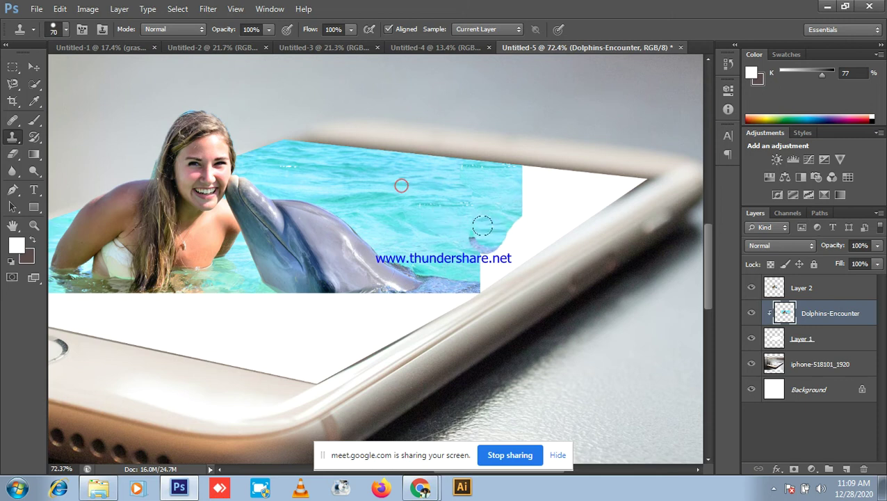
pyautogui.moveTo(479, 238); pyautogui.dragTo(490, 268)
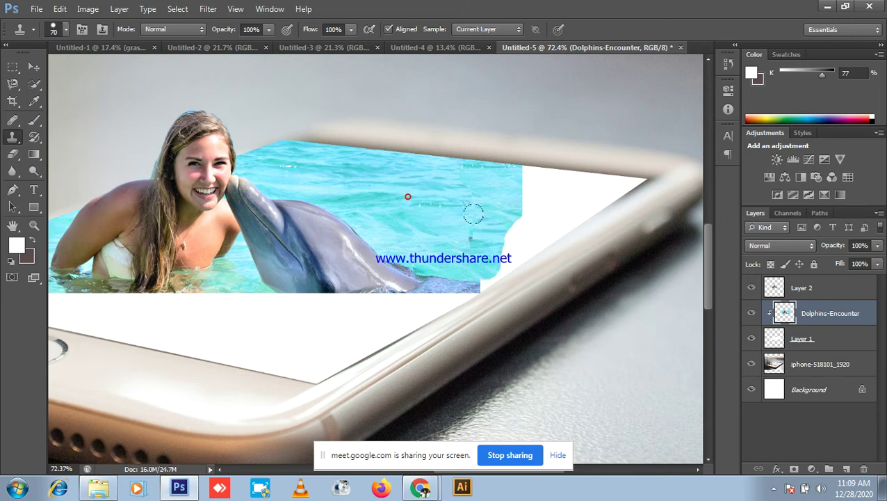
# - Extend the water to the far right corner of the phone screen with the Healing Brush, sampling the sea behind the dolphin
pyautogui.click(10, 121)
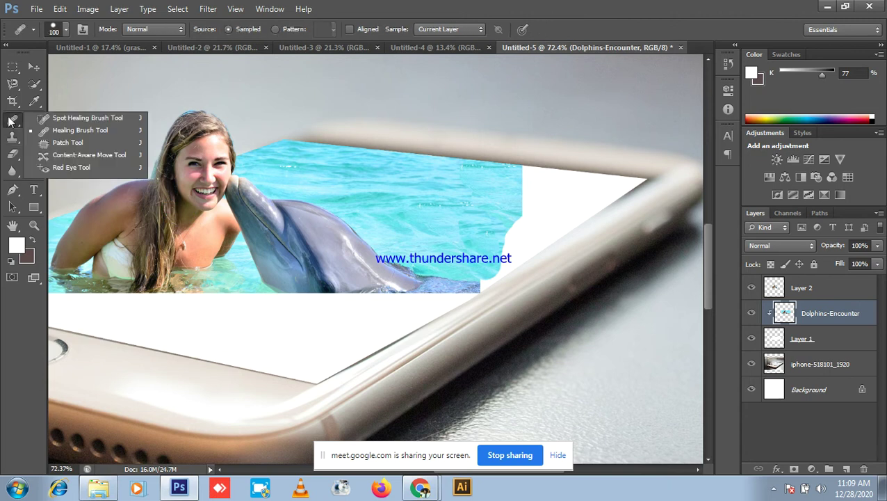
pyautogui.keyDown('alt'); pyautogui.click(341, 169); pyautogui.keyUp('alt')
pyautogui.moveTo(398, 176)
pyautogui.mouseDown()
pyautogui.moveTo(572, 187)
pyautogui.moveTo(597, 169)
pyautogui.moveTo(558, 193)
pyautogui.moveTo(490, 208)
pyautogui.mouseUp()
pyautogui.scroll(2, 590, 180)
pyautogui.keyDown('alt'); pyautogui.click(330, 173); pyautogui.keyUp('alt')
pyautogui.moveTo(412, 188); pyautogui.dragTo(519, 212)
pyautogui.moveTo(391, 193)
pyautogui.mouseDown()
pyautogui.moveTo(467, 233)
pyautogui.moveTo(462, 247)
pyautogui.moveTo(493, 233)
pyautogui.moveTo(505, 216)
pyautogui.mouseUp()
pyautogui.moveTo(586, 206)
pyautogui.mouseDown()
pyautogui.moveTo(615, 164)
pyautogui.moveTo(498, 195)
pyautogui.mouseUp()
pyautogui.moveTo(508, 274)
pyautogui.mouseDown()
pyautogui.moveTo(455, 263)
pyautogui.moveTo(376, 307)
pyautogui.moveTo(345, 288)
pyautogui.mouseUp()
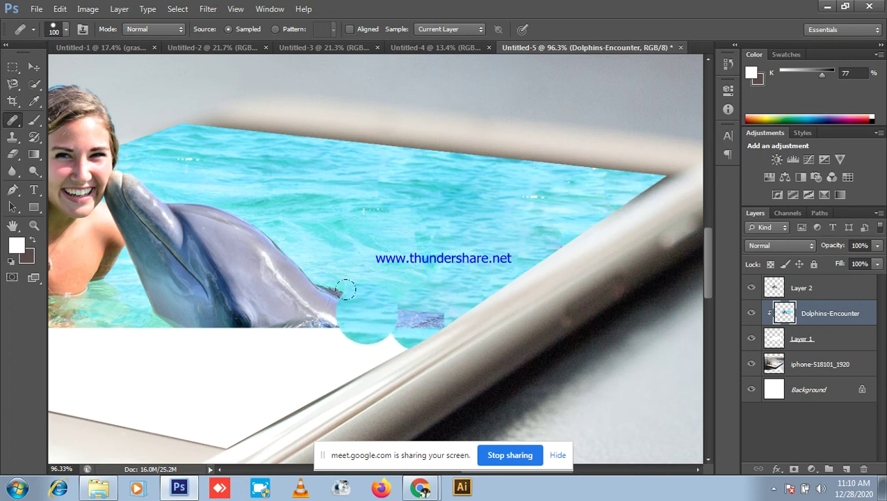
# - Paint healed water into the white area below the dolphin, towards the phone screen's lower corner
pyautogui.scroll(-4, 466, 188)
pyautogui.hscroll(-3, 465, 188)
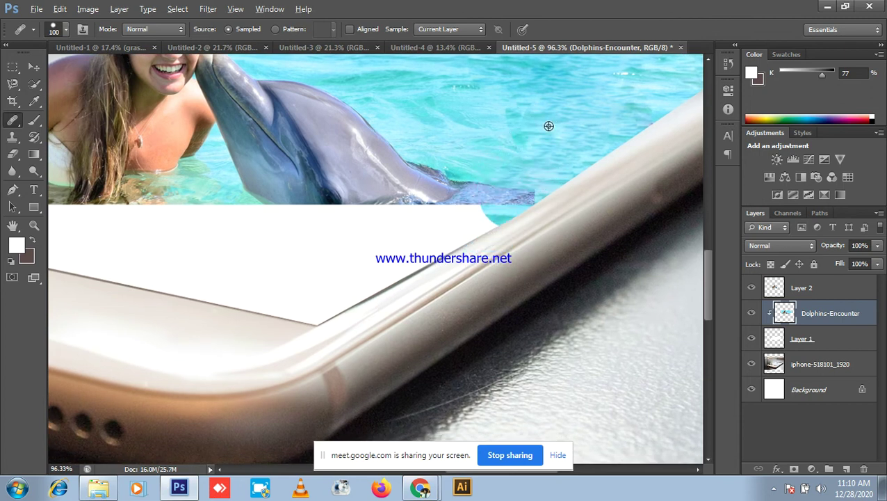
pyautogui.moveTo(497, 184)
pyautogui.mouseDown()
pyautogui.moveTo(463, 212)
pyautogui.moveTo(376, 224)
pyautogui.moveTo(345, 241)
pyautogui.mouseUp()
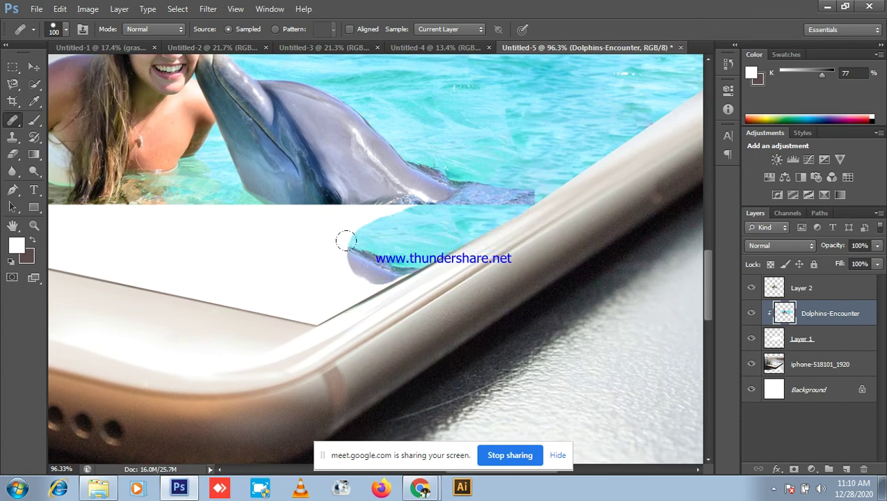
pyautogui.moveTo(487, 198)
pyautogui.mouseDown()
pyautogui.moveTo(406, 247)
pyautogui.moveTo(339, 249)
pyautogui.moveTo(336, 261)
pyautogui.moveTo(289, 280)
pyautogui.moveTo(459, 257)
pyautogui.mouseUp()
pyautogui.moveTo(525, 212)
pyautogui.mouseDown()
pyautogui.moveTo(556, 202)
pyautogui.moveTo(470, 176)
pyautogui.moveTo(435, 208)
pyautogui.moveTo(397, 174)
pyautogui.mouseUp()
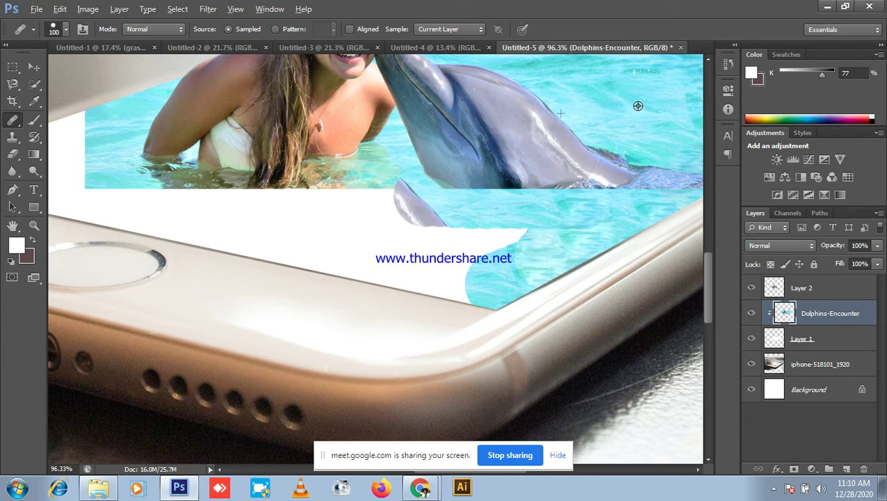
pyautogui.moveTo(432, 182); pyautogui.dragTo(479, 210)
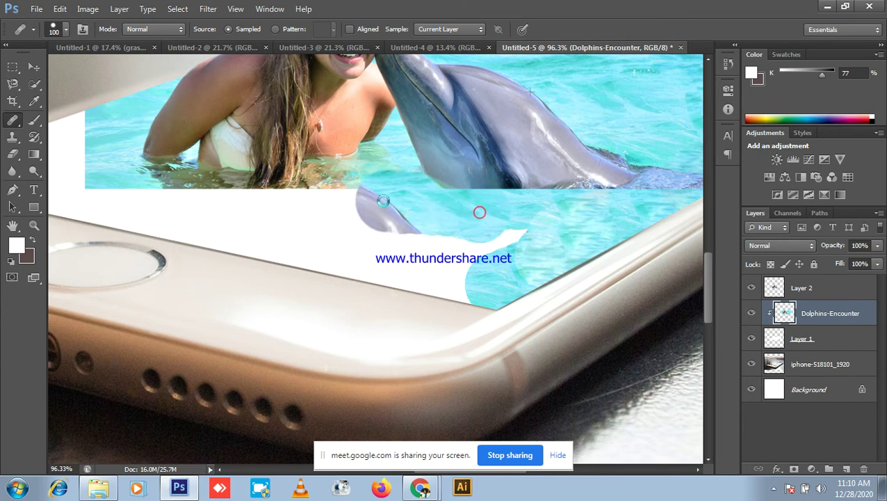
# - Resample clean water and cover the white strip along the phone screen's lower edge, including the stray dolphin fragment
pyautogui.moveTo(683, 99)
pyautogui.mouseDown()
pyautogui.moveTo(505, 236)
pyautogui.moveTo(390, 231)
pyautogui.moveTo(387, 242)
pyautogui.moveTo(493, 182)
pyautogui.mouseUp()
pyautogui.moveTo(462, 309)
pyautogui.mouseDown()
pyautogui.moveTo(426, 273)
pyautogui.moveTo(327, 292)
pyautogui.moveTo(170, 293)
pyautogui.mouseUp()
pyautogui.keyDown('alt'); pyautogui.click(556, 118); pyautogui.keyUp('alt')
pyautogui.moveTo(494, 264)
pyautogui.mouseDown()
pyautogui.moveTo(459, 306)
pyautogui.moveTo(412, 288)
pyautogui.moveTo(468, 322)
pyautogui.moveTo(507, 185)
pyautogui.mouseUp()
pyautogui.moveTo(438, 251)
pyautogui.mouseDown()
pyautogui.moveTo(393, 226)
pyautogui.moveTo(397, 217)
pyautogui.moveTo(426, 224)
pyautogui.moveTo(279, 194)
pyautogui.mouseUp()
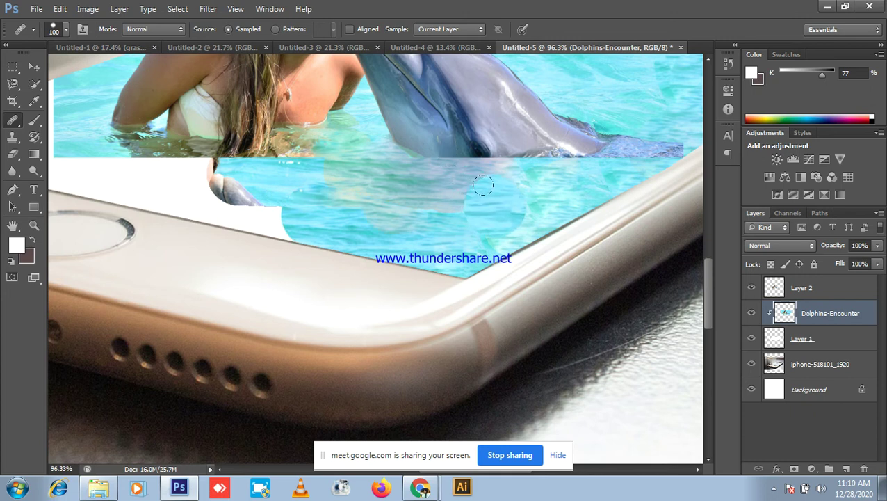
# - Continue painting healed water below the woman towards the home button side of the phone screen
pyautogui.moveTo(615, 126); pyautogui.dragTo(554, 220)
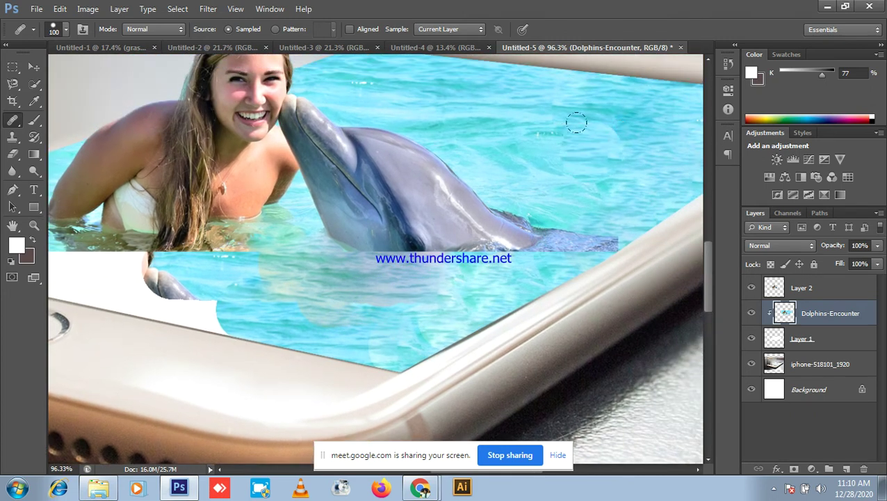
pyautogui.moveTo(327, 273); pyautogui.dragTo(541, 203)
pyautogui.moveTo(409, 233)
pyautogui.mouseDown()
pyautogui.moveTo(351, 207)
pyautogui.moveTo(224, 179)
pyautogui.moveTo(156, 175)
pyautogui.mouseUp()
pyautogui.moveTo(272, 214)
pyautogui.mouseDown()
pyautogui.moveTo(373, 214)
pyautogui.moveTo(454, 232)
pyautogui.moveTo(385, 221)
pyautogui.moveTo(414, 222)
pyautogui.moveTo(329, 194)
pyautogui.moveTo(296, 208)
pyautogui.moveTo(353, 234)
pyautogui.moveTo(336, 212)
pyautogui.moveTo(275, 214)
pyautogui.moveTo(269, 230)
pyautogui.moveTo(244, 210)
pyautogui.moveTo(165, 188)
pyautogui.moveTo(168, 203)
pyautogui.moveTo(150, 182)
pyautogui.moveTo(445, 226)
pyautogui.moveTo(461, 238)
pyautogui.moveTo(368, 215)
pyautogui.moveTo(381, 236)
pyautogui.moveTo(554, 256)
pyautogui.mouseUp()
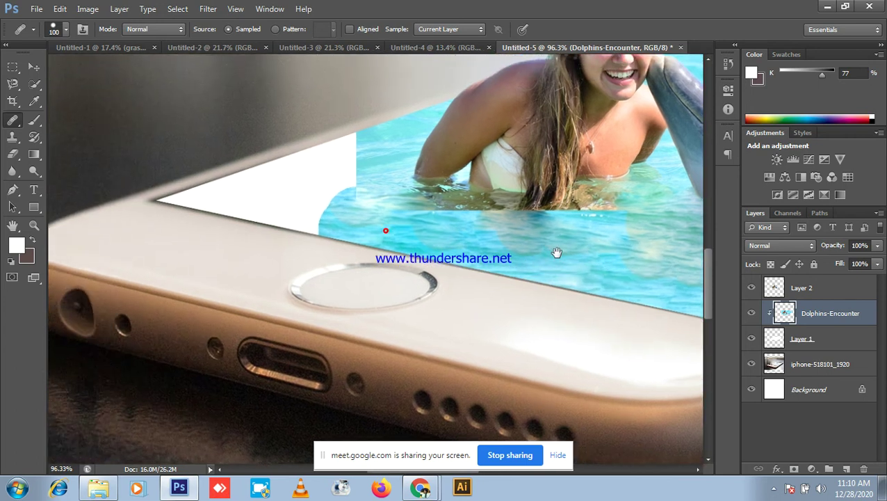
pyautogui.keyDown('alt'); pyautogui.click(434, 235); pyautogui.keyUp('alt')
pyautogui.moveTo(475, 245); pyautogui.dragTo(477, 239)
pyautogui.hotkey('ctrl', 'z')
# - Reduce the Healing Brush size to 30 and paint water into the phone screen's white left corner
pyautogui.press('[')
pyautogui.press('[')
pyautogui.press('[')
pyautogui.press('[')
pyautogui.press('[')
pyautogui.press('[')
pyautogui.press('[')
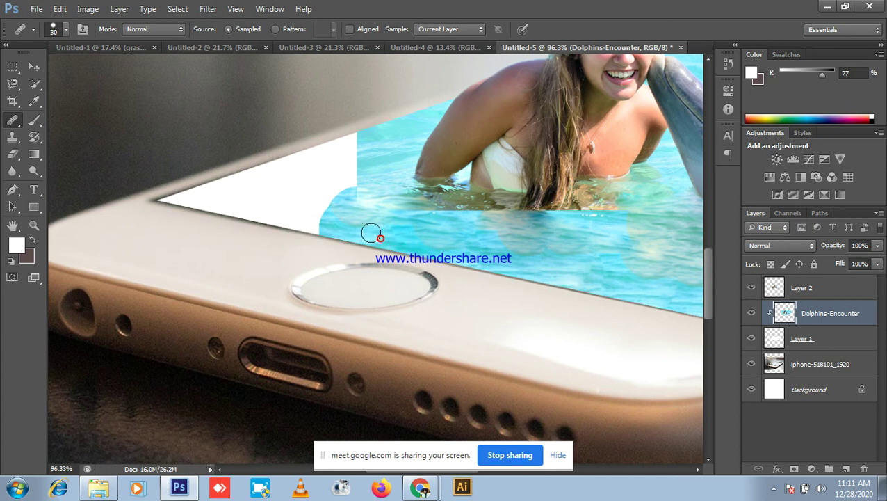
pyautogui.moveTo(320, 232)
pyautogui.mouseDown()
pyautogui.moveTo(324, 206)
pyautogui.moveTo(352, 189)
pyautogui.moveTo(404, 241)
pyautogui.mouseUp()
pyautogui.moveTo(329, 235)
pyautogui.mouseDown()
pyautogui.moveTo(269, 210)
pyautogui.moveTo(208, 200)
pyautogui.moveTo(381, 244)
pyautogui.mouseUp()
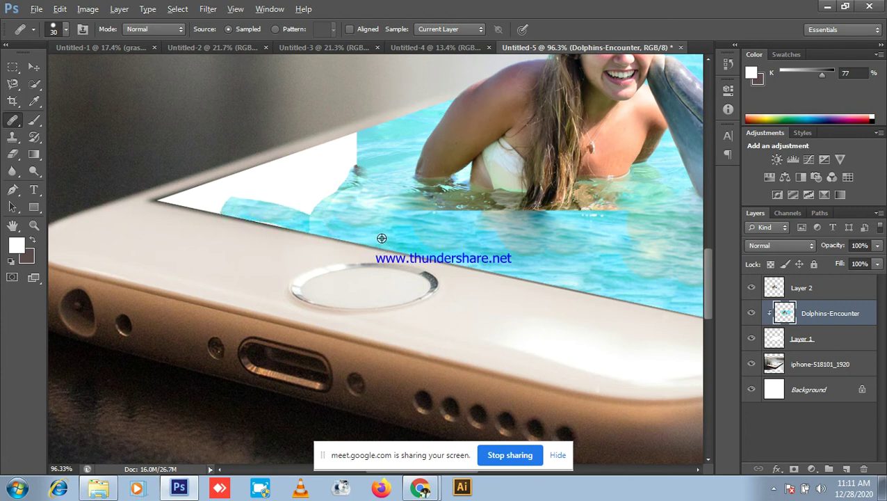
pyautogui.moveTo(316, 235)
pyautogui.mouseDown()
pyautogui.moveTo(151, 193)
pyautogui.moveTo(183, 200)
pyautogui.moveTo(229, 191)
pyautogui.moveTo(256, 203)
pyautogui.mouseUp()
pyautogui.moveTo(211, 183)
pyautogui.mouseDown()
pyautogui.moveTo(280, 184)
pyautogui.moveTo(234, 183)
pyautogui.moveTo(332, 144)
pyautogui.moveTo(322, 191)
pyautogui.mouseUp()
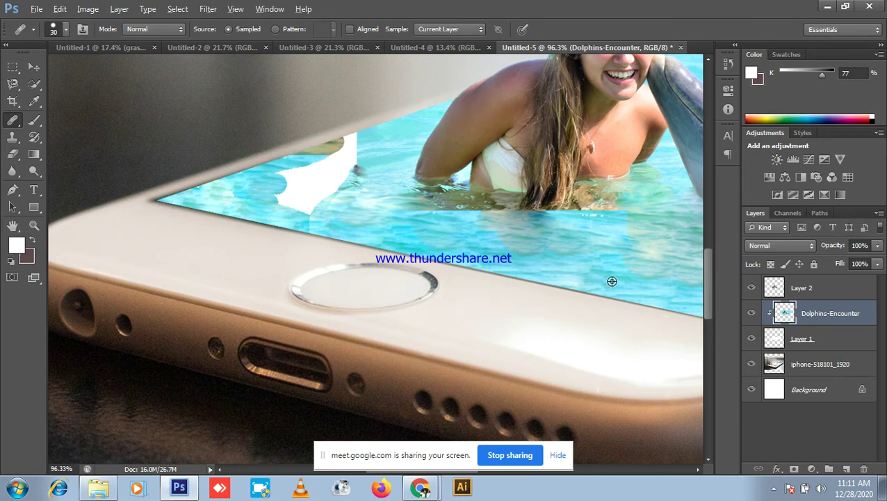
# - Heal the skin-coloured patch and the dark spot left of the woman, and fill the remaining white gap with water
pyautogui.keyDown('alt'); pyautogui.click(293, 169); pyautogui.keyUp('alt')
pyautogui.moveTo(319, 149)
pyautogui.mouseDown()
pyautogui.moveTo(347, 134)
pyautogui.moveTo(294, 158)
pyautogui.moveTo(357, 130)
pyautogui.moveTo(291, 162)
pyautogui.moveTo(313, 158)
pyautogui.mouseUp()
pyautogui.keyDown('alt'); pyautogui.click(293, 158); pyautogui.keyUp('alt')
pyautogui.keyDown('alt'); pyautogui.click(353, 133); pyautogui.keyUp('alt')
pyautogui.keyDown('alt'); pyautogui.click(278, 180); pyautogui.keyUp('alt')
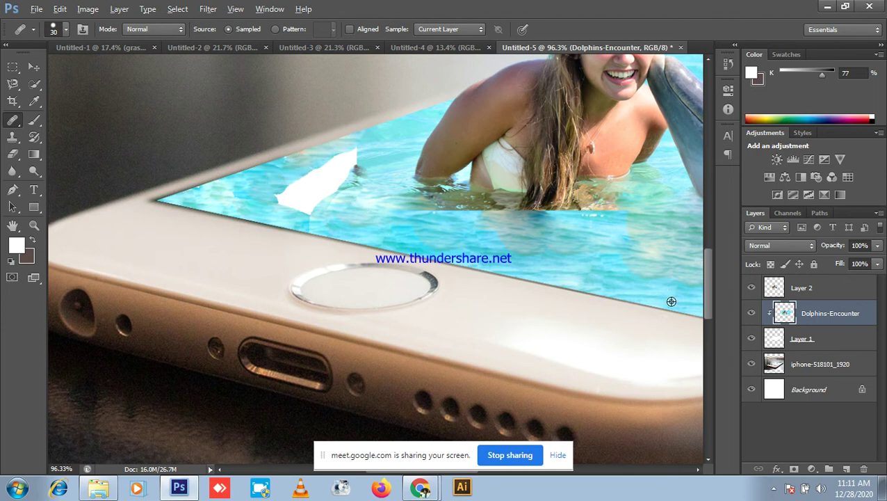
pyautogui.moveTo(282, 201)
pyautogui.mouseDown()
pyautogui.moveTo(338, 152)
pyautogui.moveTo(320, 157)
pyautogui.moveTo(355, 151)
pyautogui.moveTo(330, 168)
pyautogui.moveTo(357, 160)
pyautogui.moveTo(321, 183)
pyautogui.moveTo(348, 166)
pyautogui.moveTo(295, 178)
pyautogui.moveTo(338, 176)
pyautogui.moveTo(275, 197)
pyautogui.moveTo(344, 186)
pyautogui.moveTo(289, 210)
pyautogui.moveTo(316, 203)
pyautogui.mouseUp()
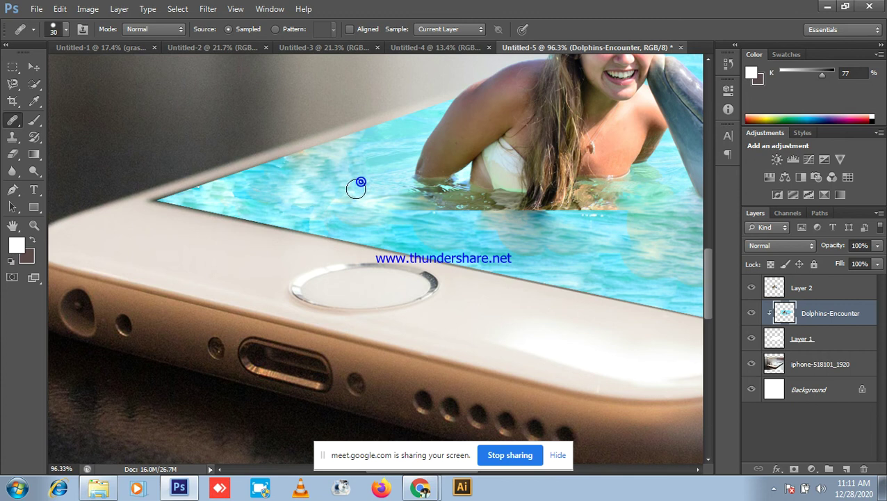
pyautogui.moveTo(332, 149)
pyautogui.mouseDown()
pyautogui.moveTo(281, 162)
pyautogui.moveTo(324, 147)
pyautogui.mouseUp()
# - Even out the water in the phone screen's left corner with Healing Brush dabs at size 80
pyautogui.scroll(-4, 666, 253)
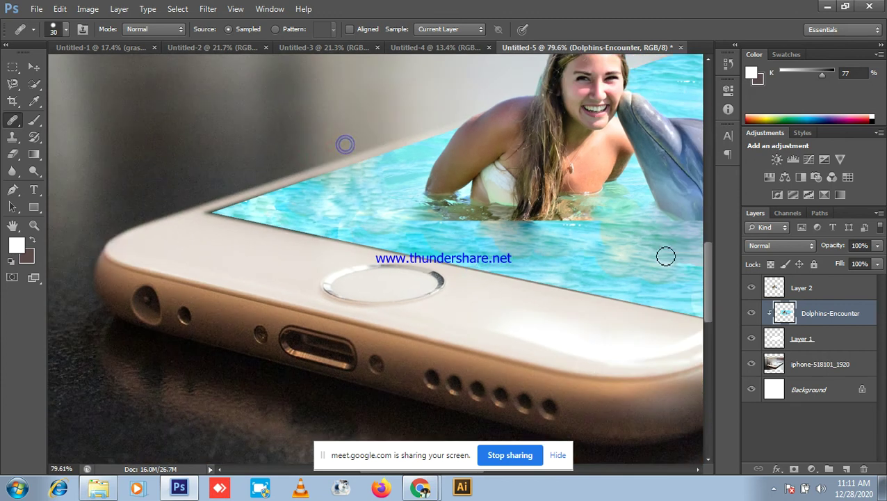
pyautogui.scroll(-2, 553, 258)
pyautogui.scroll(1, 556, 259)
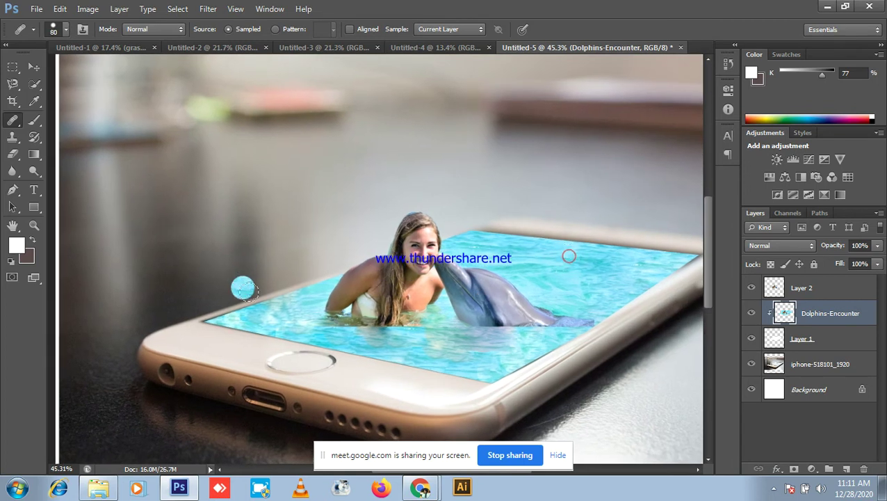
pyautogui.click(267, 312)
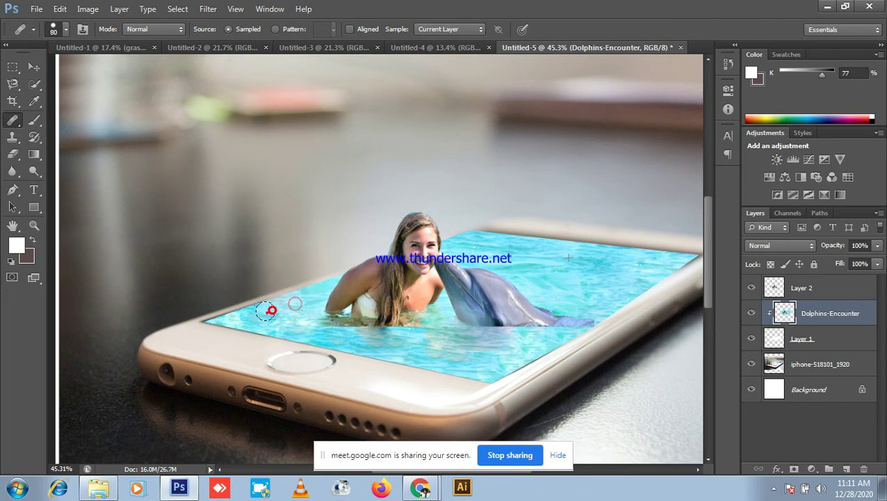
pyautogui.click(301, 317)
pyautogui.click(288, 318)
pyautogui.click(276, 318)
pyautogui.click(271, 319)
pyautogui.click(251, 320)
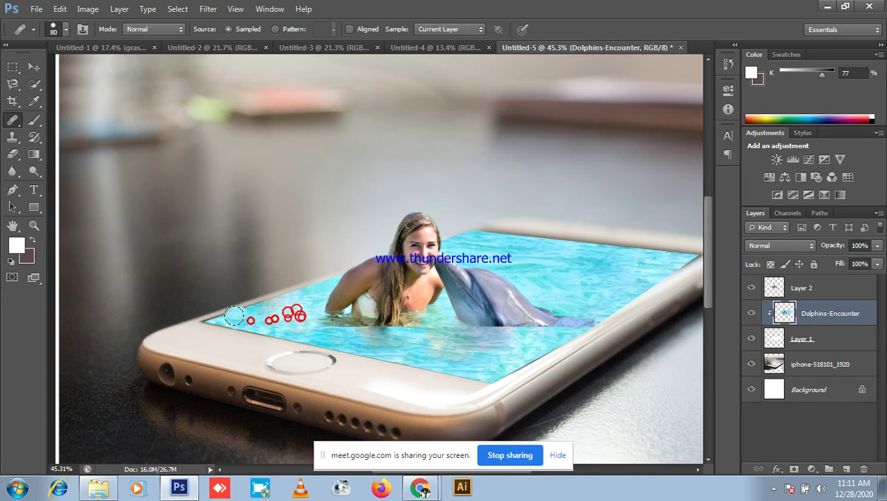
pyautogui.click(226, 318)
# - Review the whole phone composite with the Move tool active, and bring up the Untitled-4 document
pyautogui.scroll(1, 638, 248)
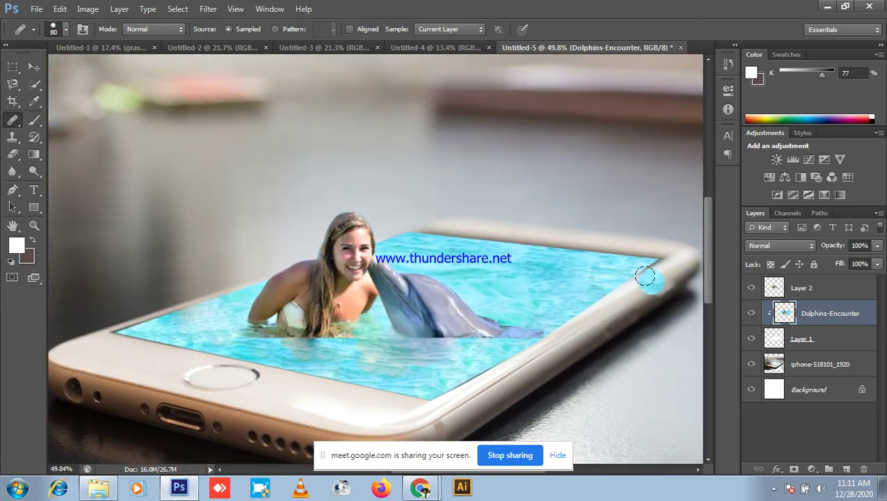
pyautogui.scroll(2, 646, 278)
pyautogui.click(636, 270)
pyautogui.scroll(-1, 633, 269)
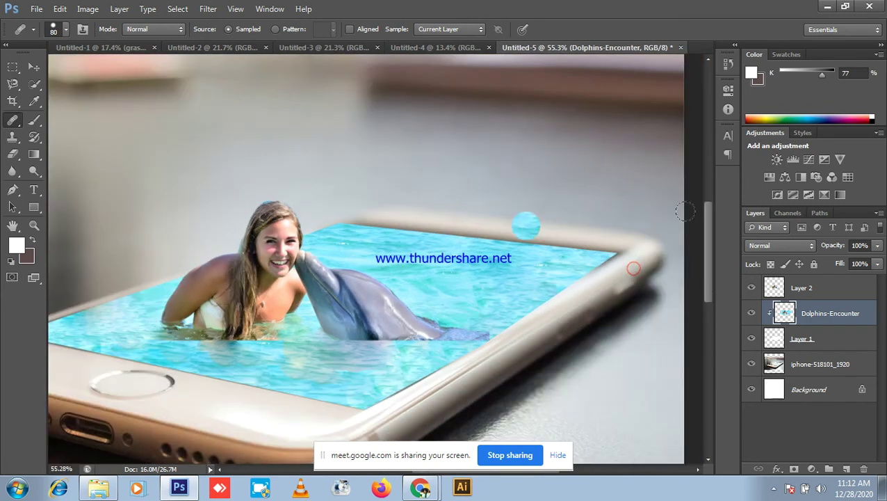
pyautogui.click(32, 65)
pyautogui.scroll(-10, 333, 148)
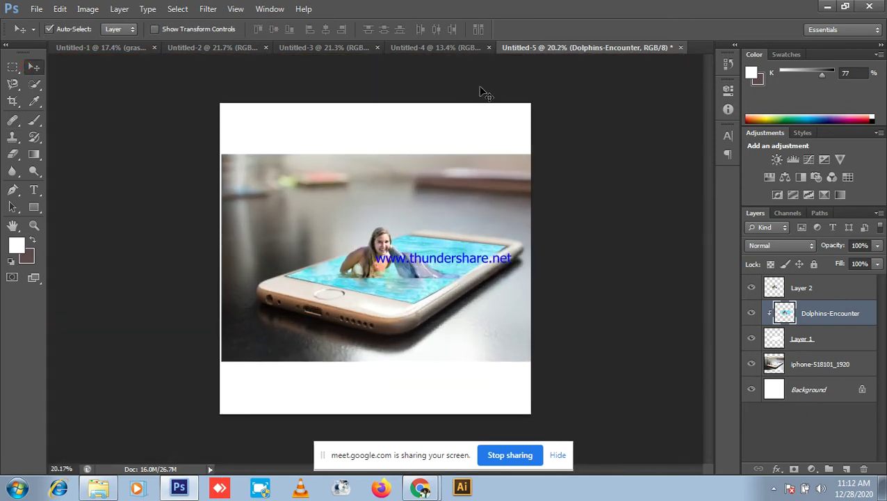
pyautogui.click(456, 50)
pyautogui.scroll(3, 475, 173)
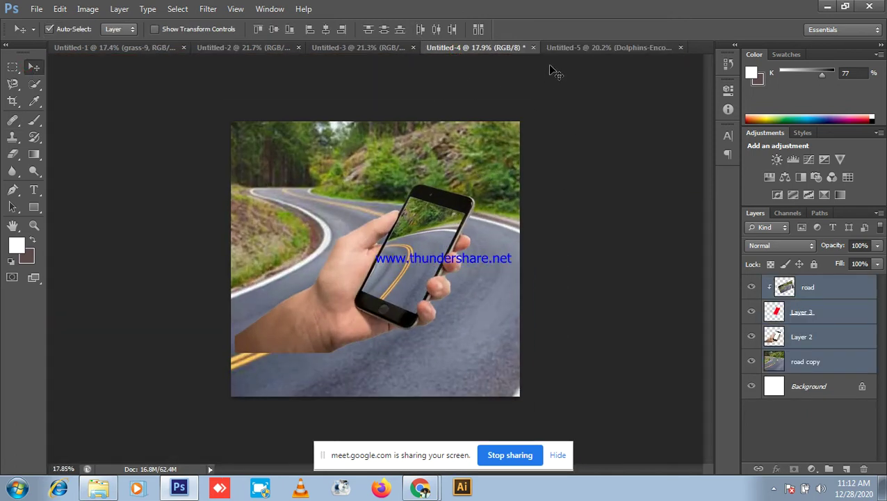
# - Review the open documents Untitled-1 through Untitled-5 in Photoshop, finishing on the water-filled phone composite
pyautogui.click(578, 49)
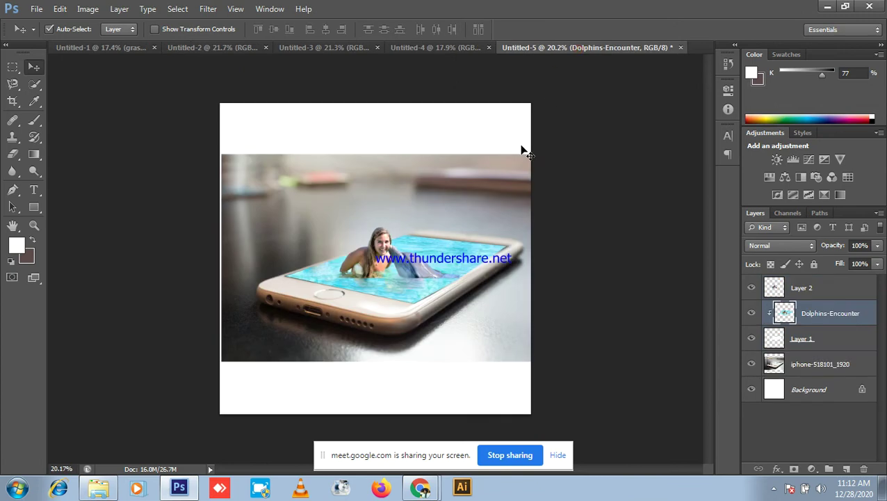
pyautogui.click(829, 6)
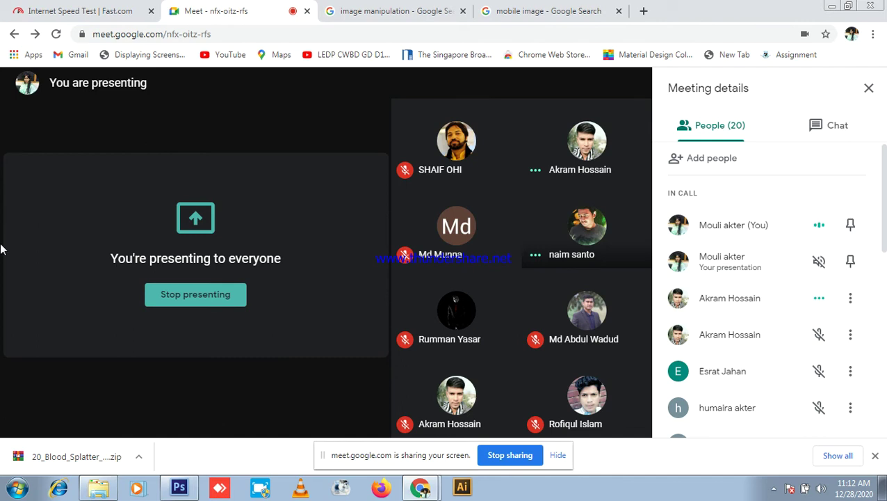
pyautogui.click(179, 487)
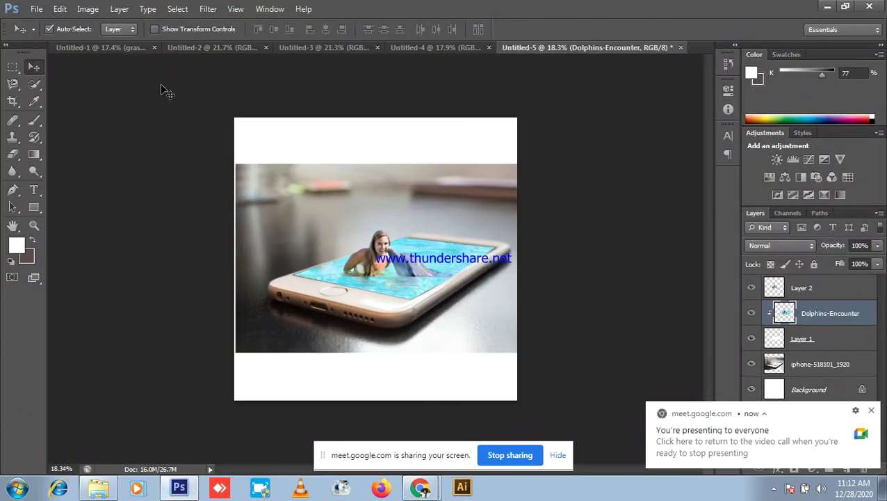
pyautogui.click(205, 50)
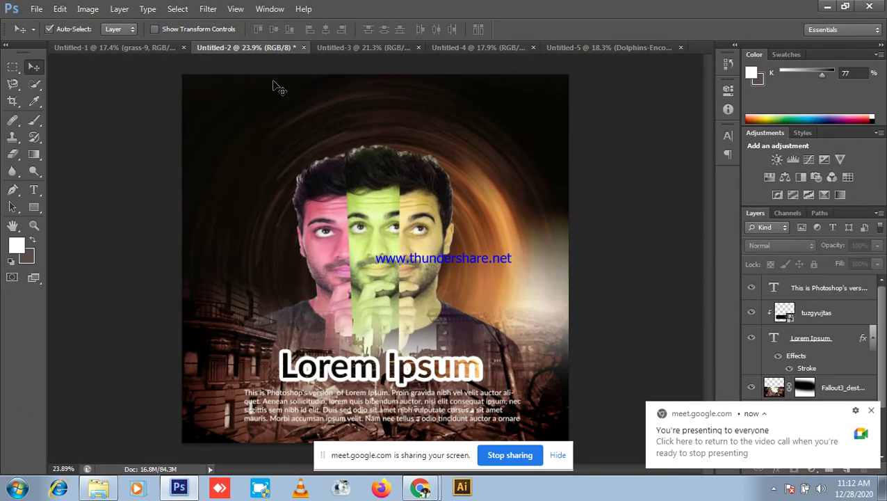
pyautogui.hotkey('ctrl', '0')
pyautogui.click(84, 49)
pyautogui.hotkey('ctrl', '0')
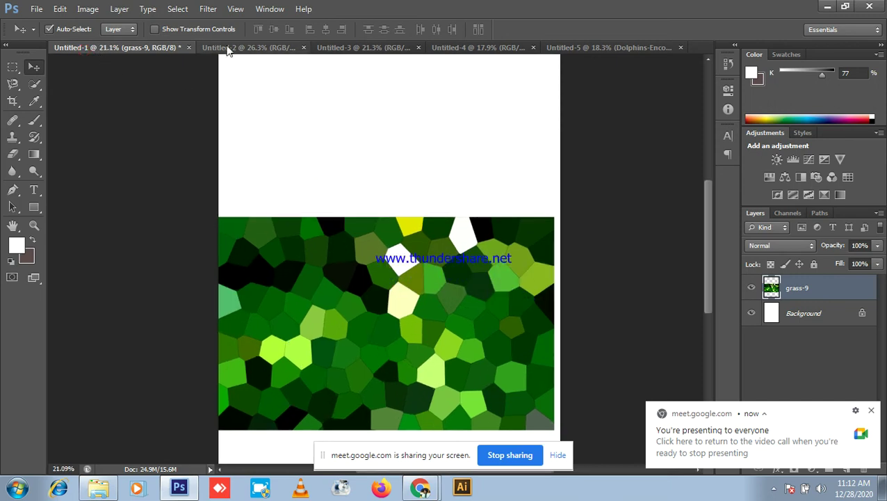
pyautogui.click(223, 48)
pyautogui.click(366, 47)
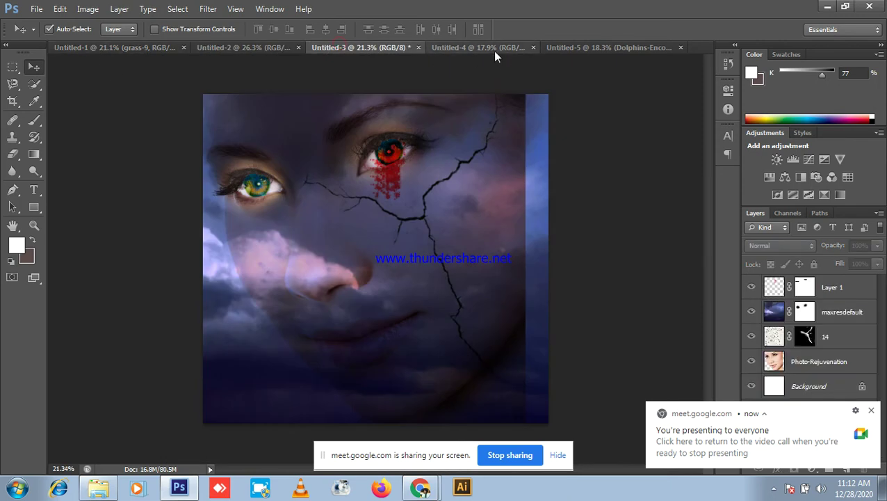
pyautogui.click(493, 50)
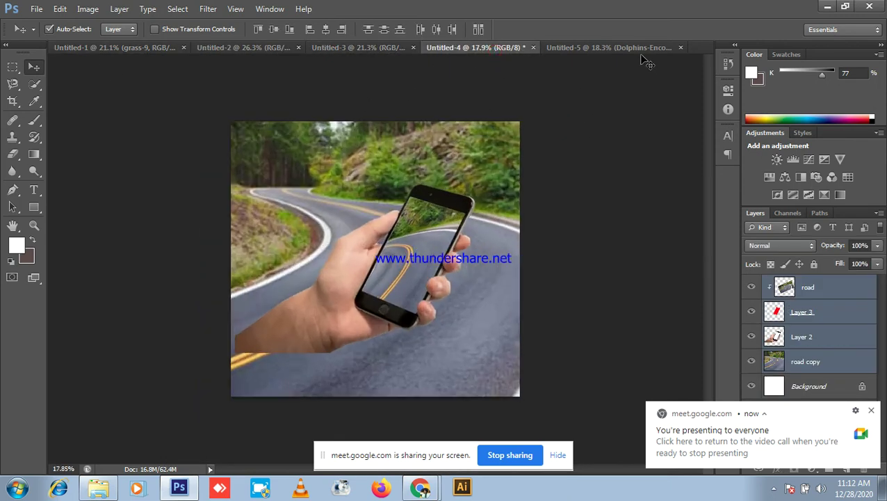
pyautogui.click(615, 48)
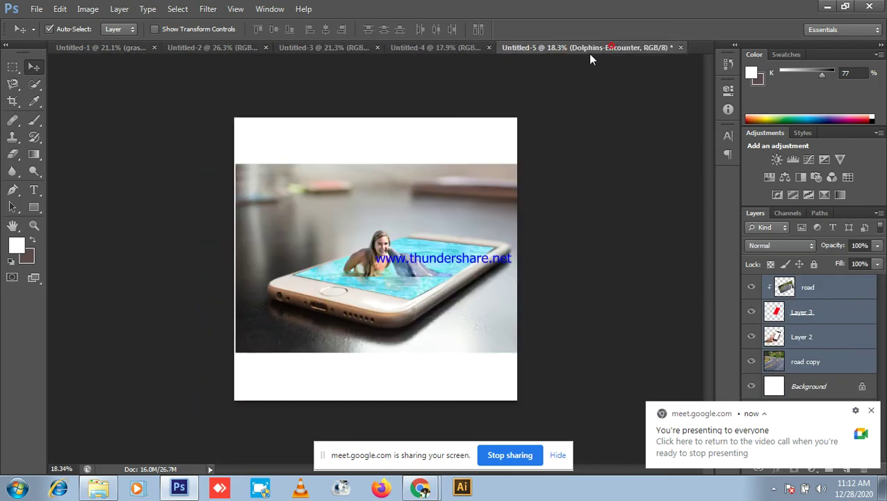
# - Switch to the Google Meet call, mute the microphone and stop presenting the screen
pyautogui.click(828, 9)
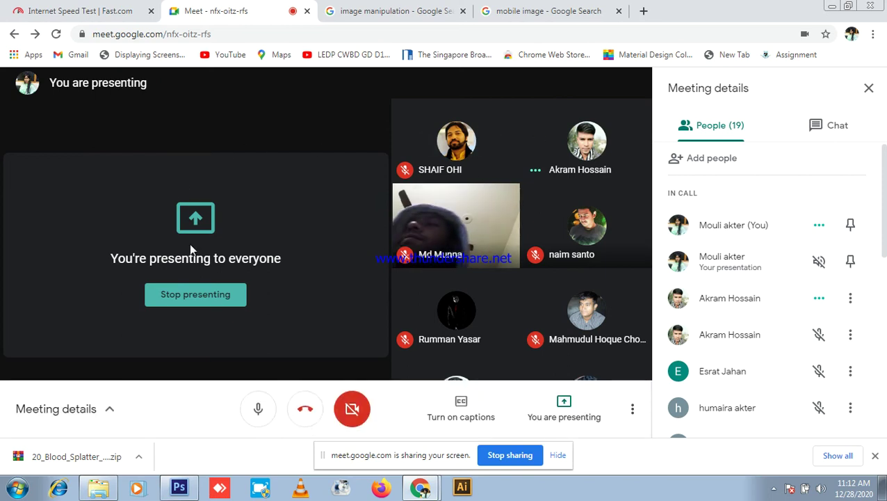
pyautogui.click(259, 410)
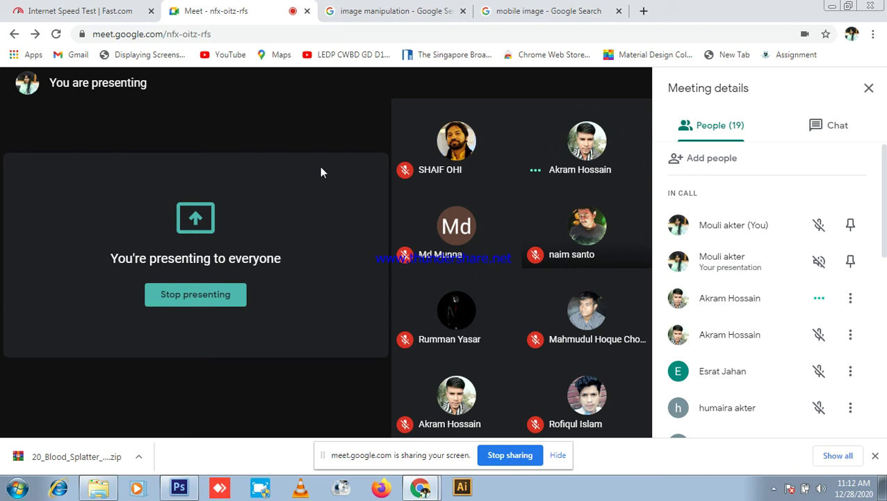
pyautogui.moveTo(166, 192)
pyautogui.click(202, 312)
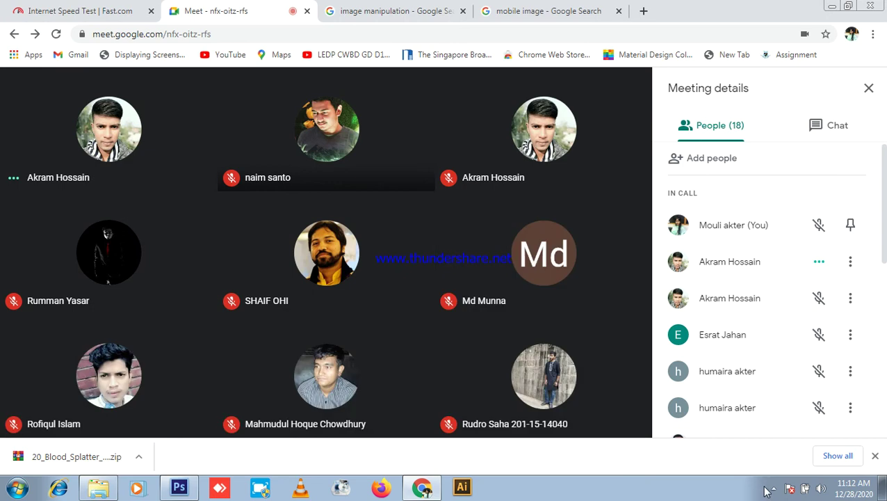
# - Bring up the Free Screen Recorder window to check the running recording, and minimize it again
pyautogui.click(772, 489)
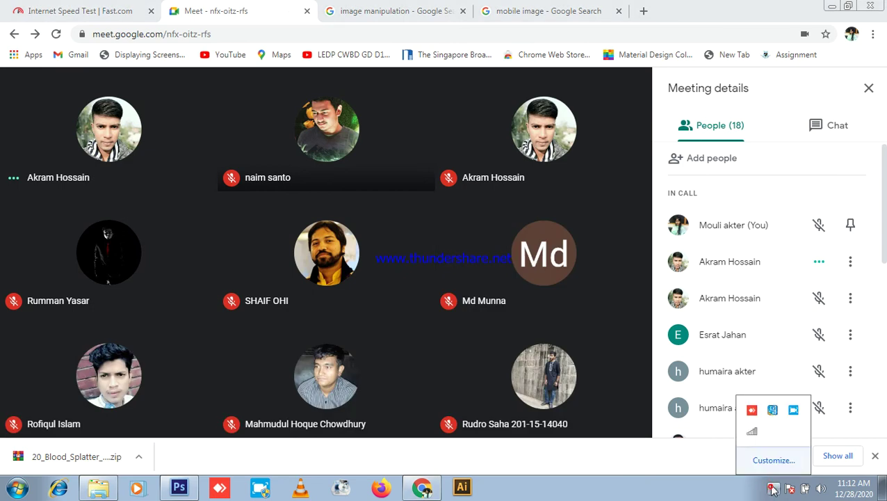
pyautogui.click(794, 409)
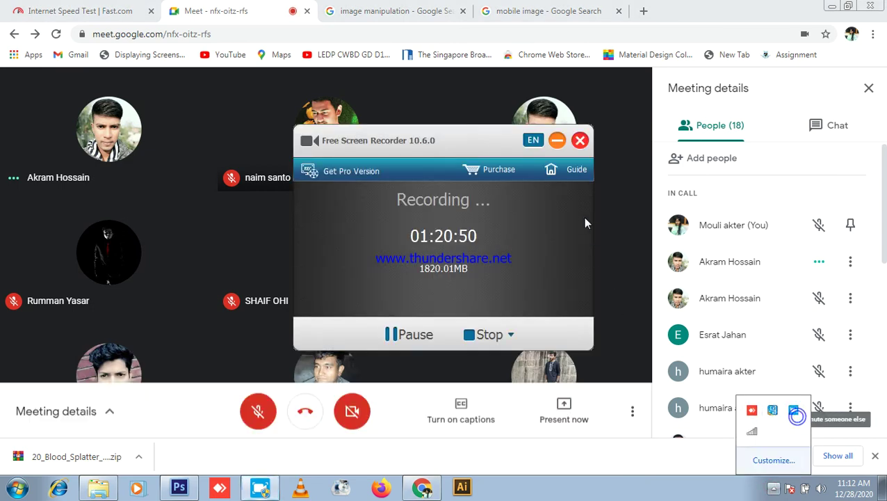
pyautogui.click(558, 141)
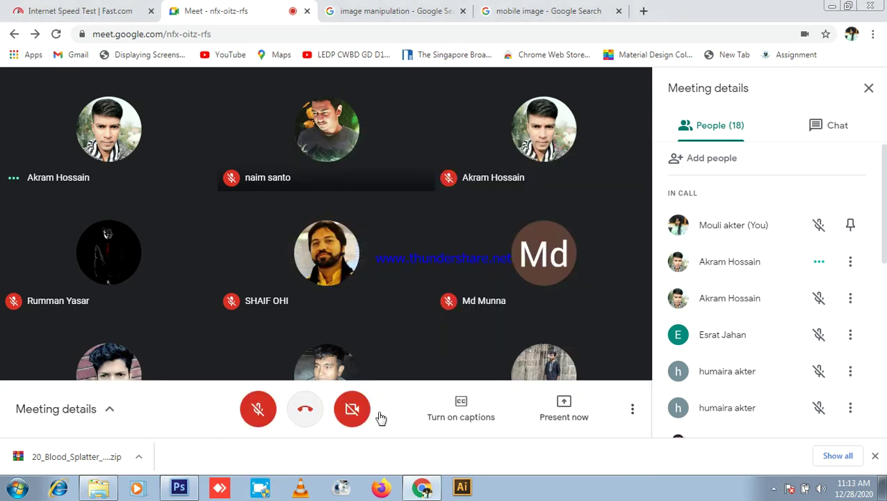
# - Present the entire screen in the Google Meet call and look through the list of participants
pyautogui.click(564, 404)
pyautogui.click(550, 293)
pyautogui.click(360, 214)
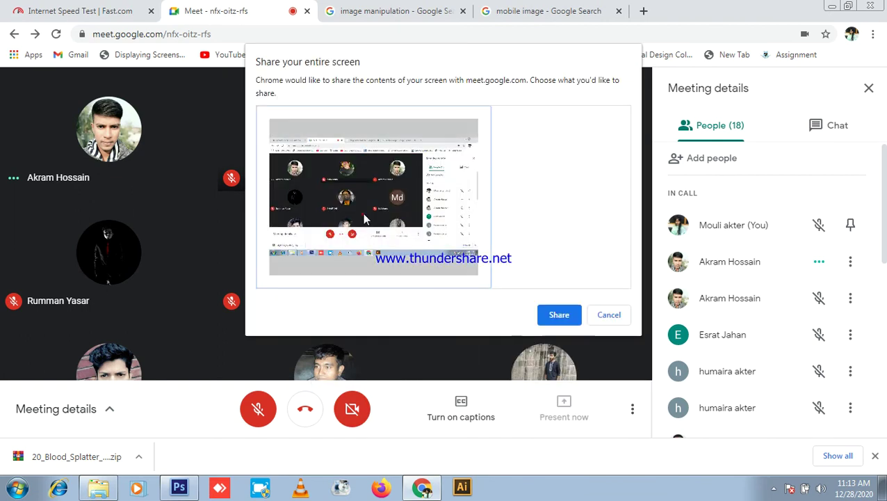
pyautogui.click(552, 314)
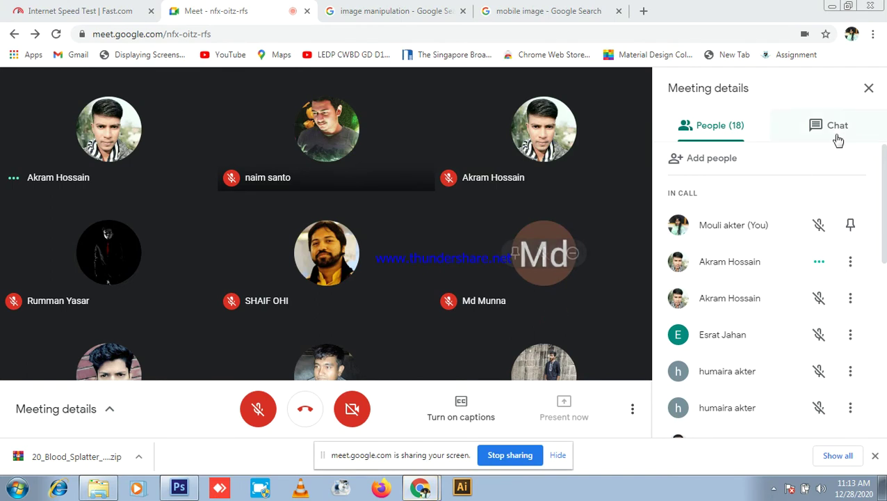
pyautogui.click(727, 132)
pyautogui.scroll(-5, 768, 293)
pyautogui.scroll(-3, 768, 296)
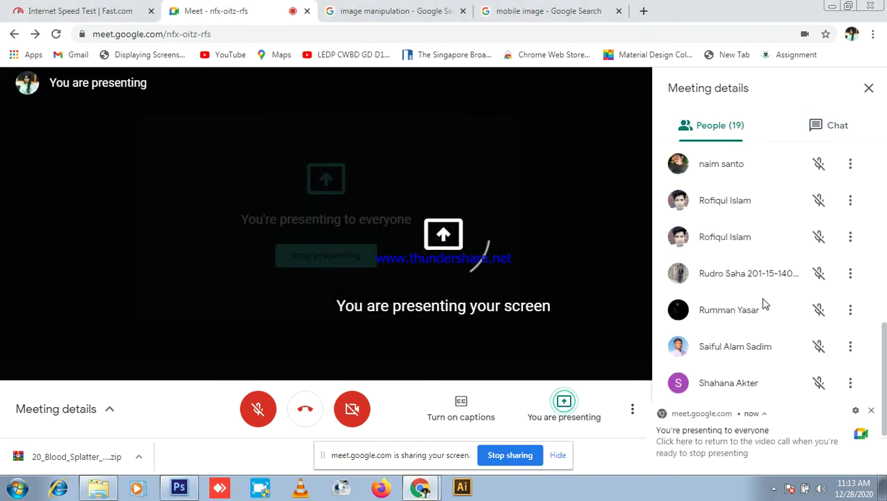
# - Return from Photoshop to Google Meet, turn the microphone on, and look through the participant list
pyautogui.click(179, 488)
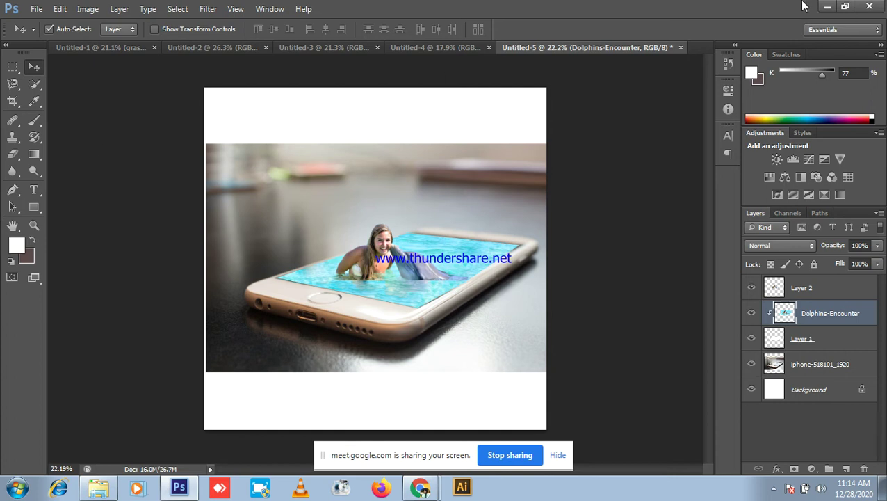
pyautogui.click(828, 6)
pyautogui.moveTo(367, 346)
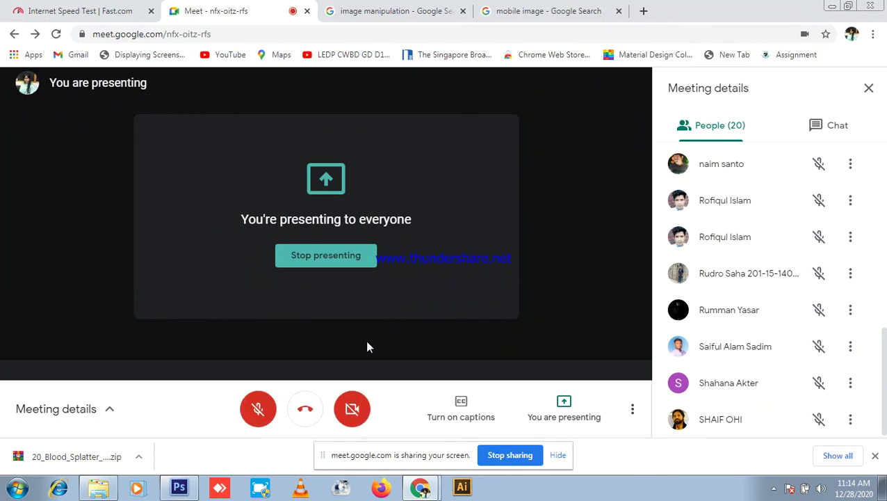
pyautogui.click(258, 409)
pyautogui.scroll(8, 767, 311)
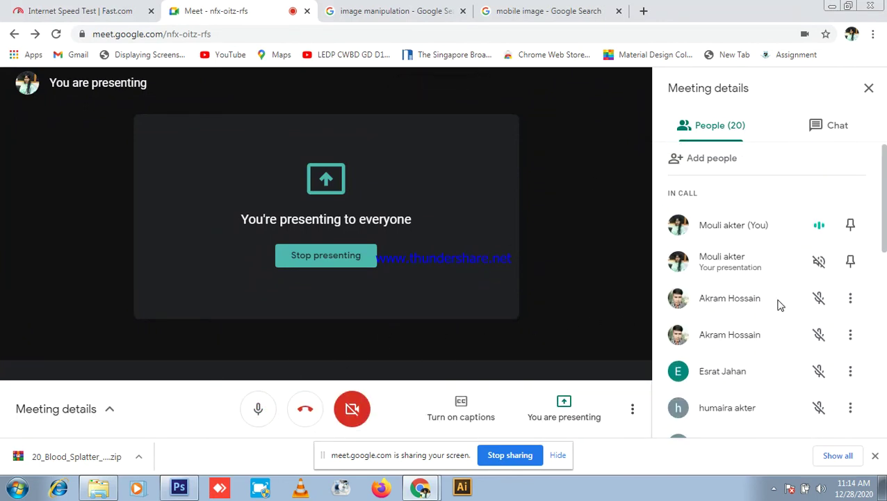
pyautogui.scroll(-5, 783, 302)
pyautogui.scroll(-3, 784, 300)
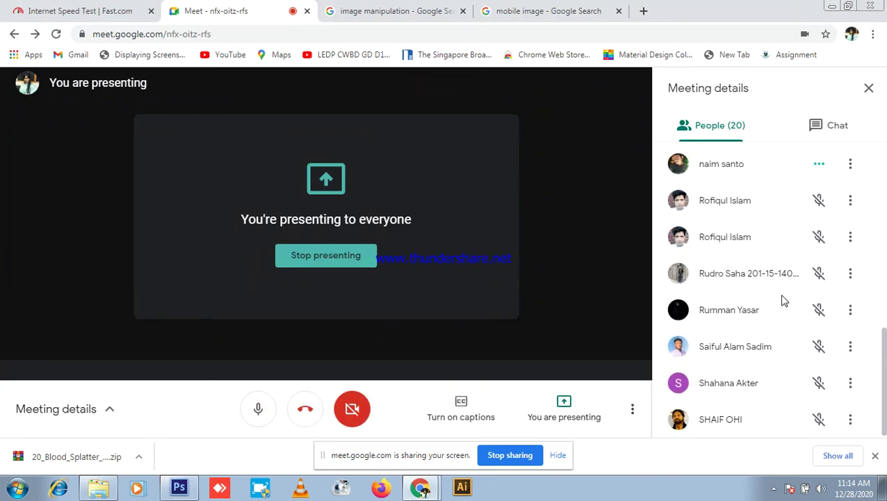
pyautogui.scroll(8, 780, 306)
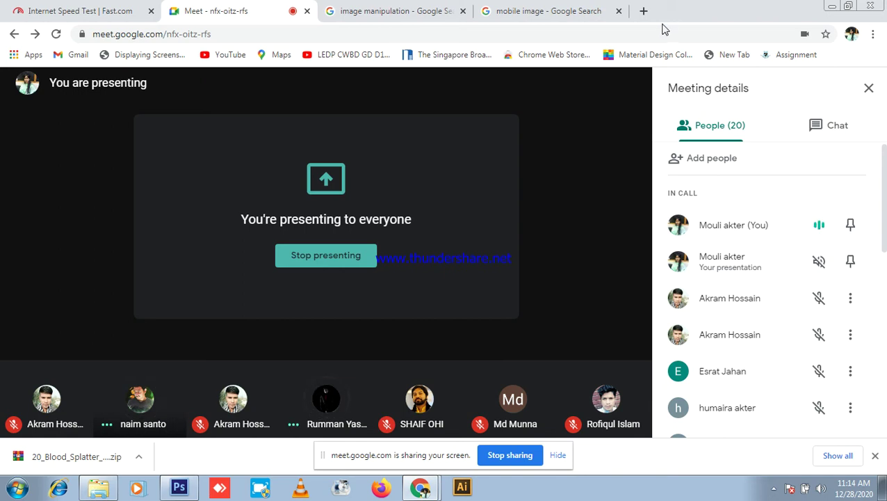
# - Restart the entire-screen presentation in the call and check the meeting chat
pyautogui.click(353, 256)
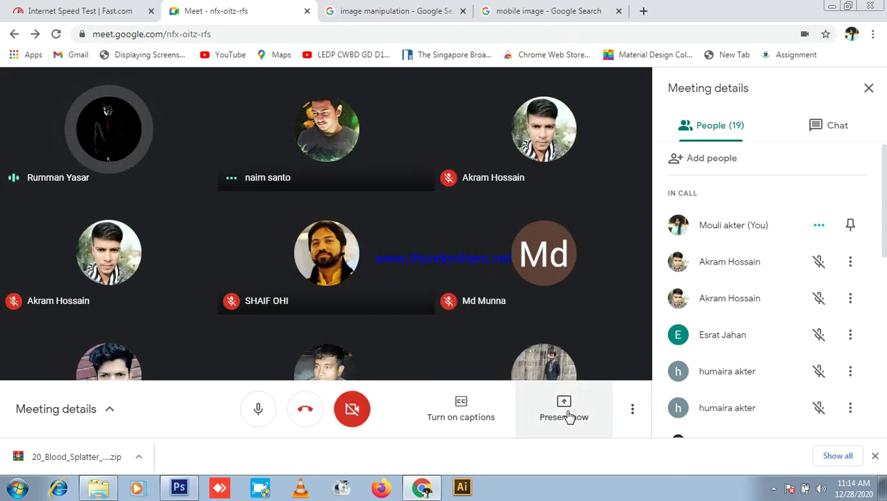
pyautogui.click(566, 415)
pyautogui.click(574, 296)
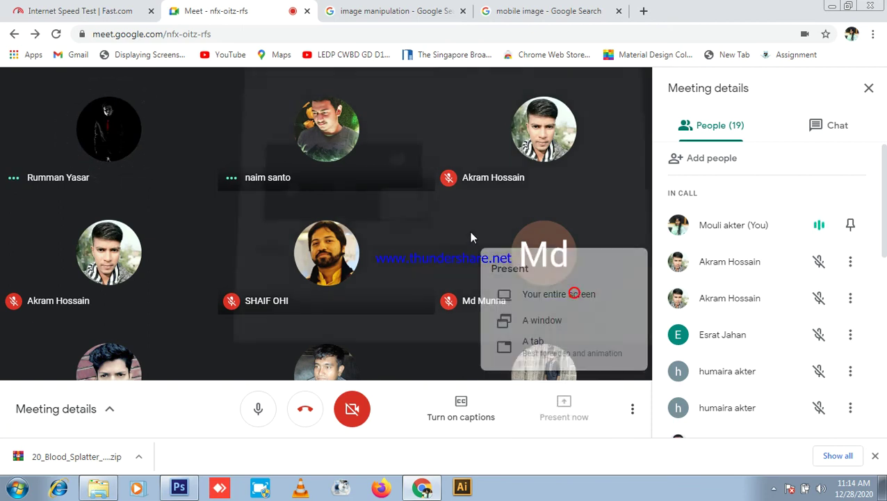
pyautogui.click(560, 317)
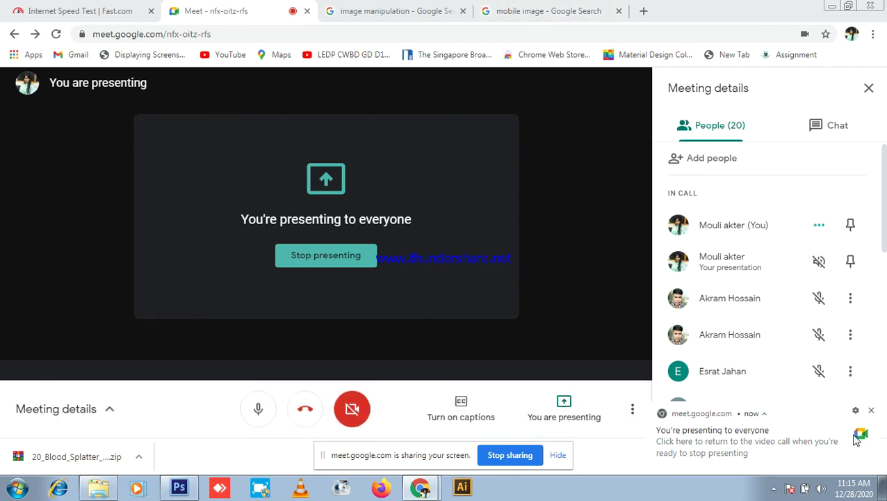
pyautogui.click(872, 411)
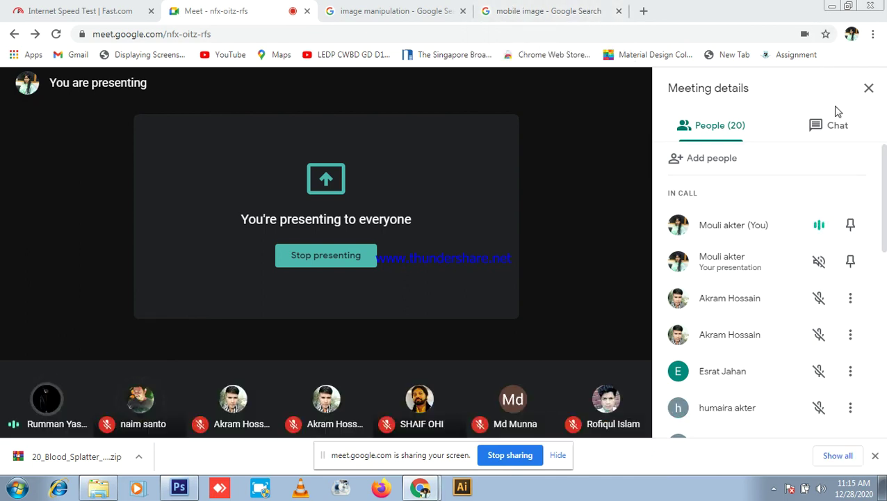
pyautogui.click(834, 127)
pyautogui.click(719, 132)
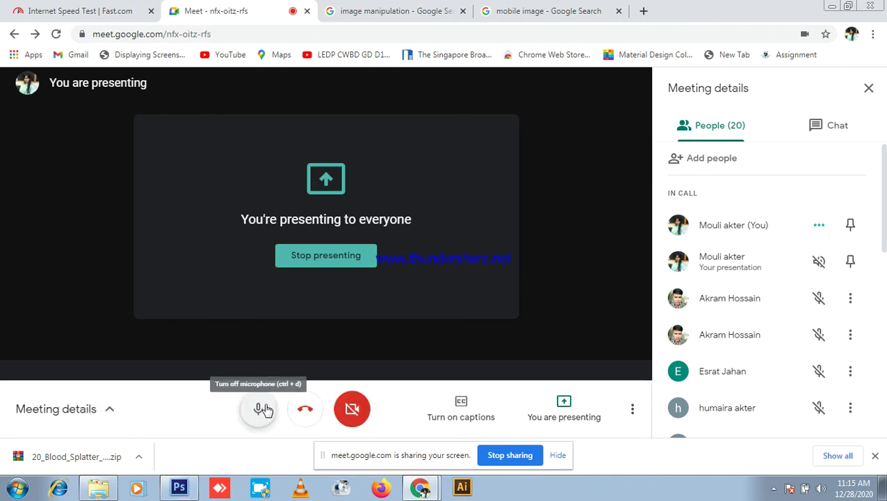
# - Mute the microphone and switch to the Untitled-4 document in Photoshop
pyautogui.click(260, 408)
pyautogui.click(178, 487)
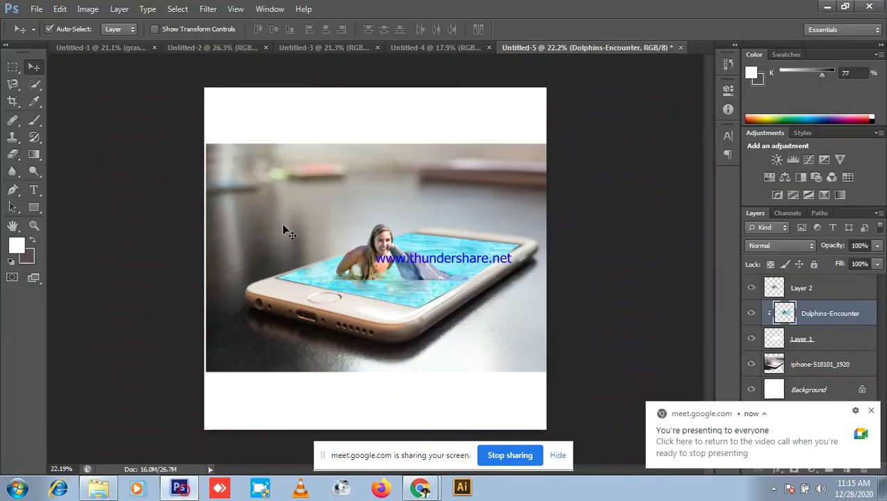
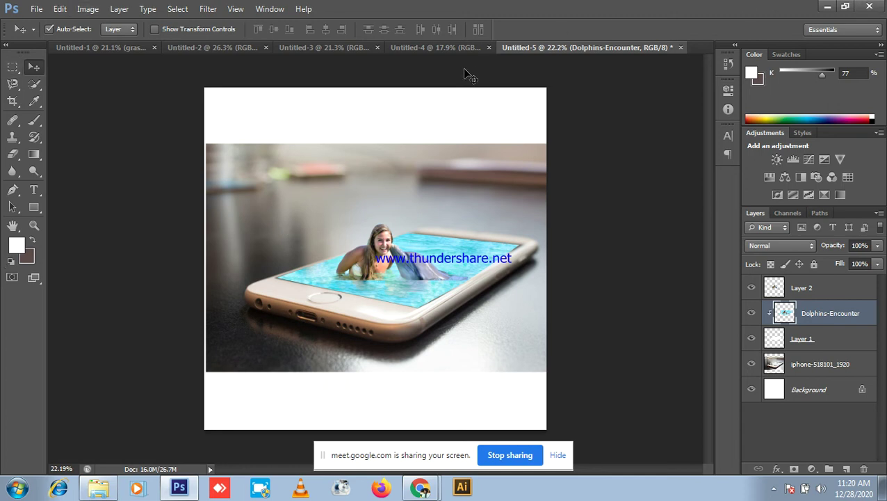
pyautogui.click(445, 47)
# - Switch to Google Meet, unmute the microphone and view the end of the participant list
pyautogui.hotkey('alt', 'Tab')
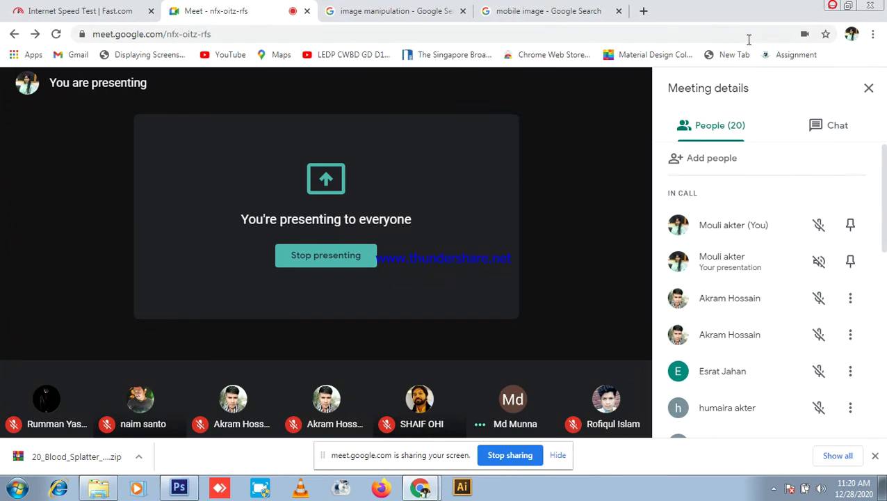
pyautogui.click(270, 426)
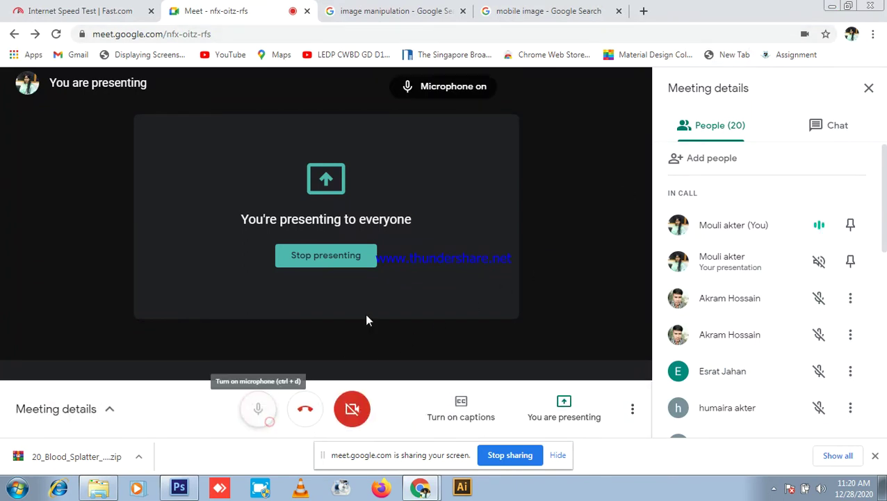
pyautogui.scroll(-1, 840, 227)
pyautogui.scroll(-5, 840, 227)
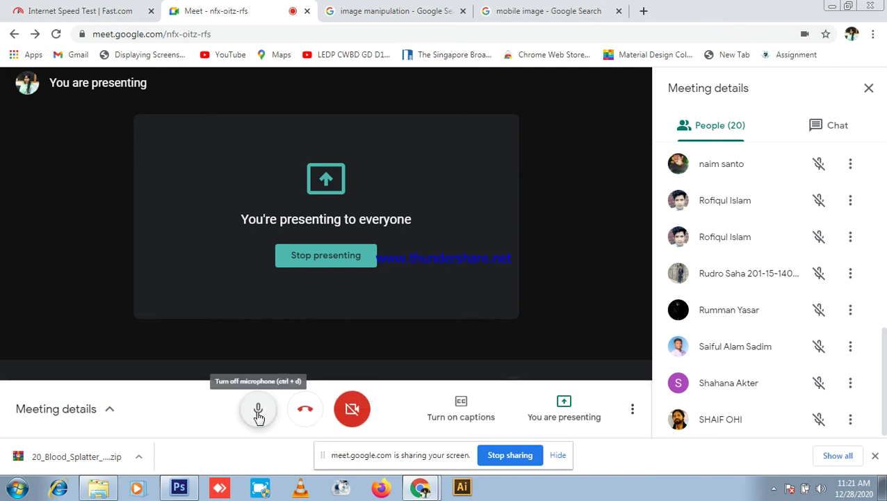
# - Mute the microphone in the call and switch to Photoshop
pyautogui.click(258, 415)
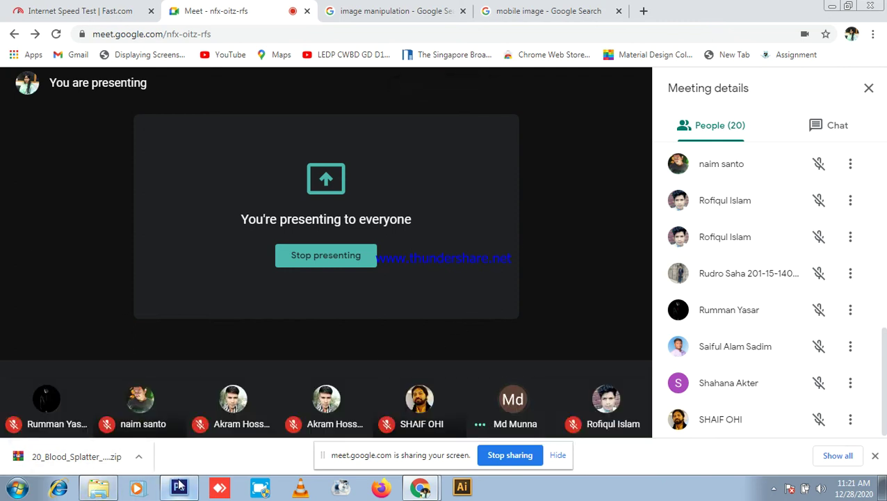
pyautogui.click(178, 487)
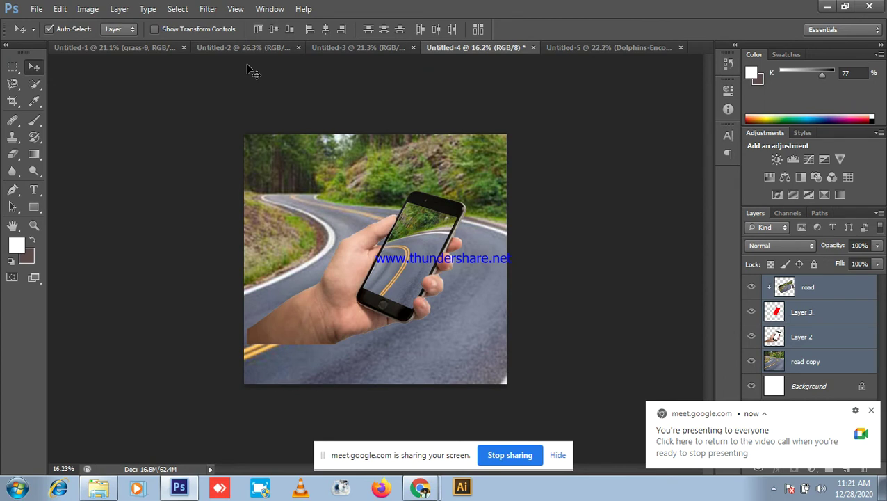
# - Go back to the Google Meet call and turn the microphone on
pyautogui.click(827, 6)
pyautogui.click(257, 407)
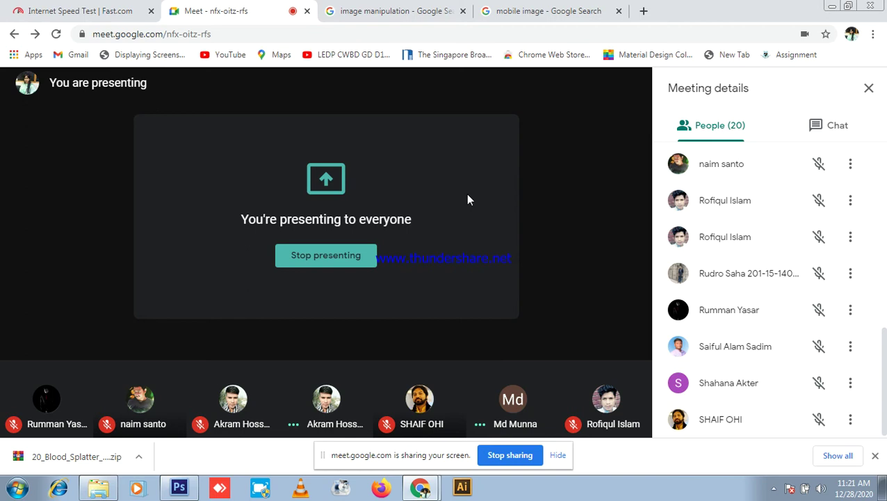
# - Mute the microphone in the Google Meet call and switch to the road-and-phone document in Photoshop
pyautogui.click(185, 490)
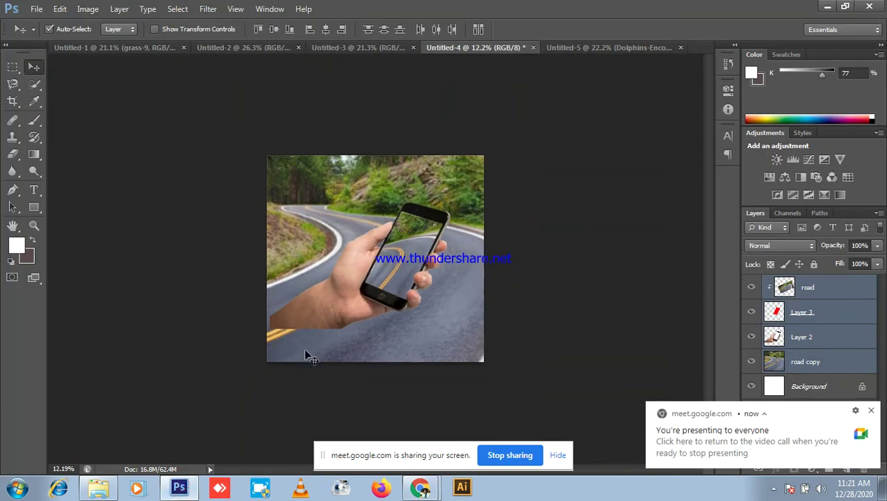
pyautogui.click(827, 6)
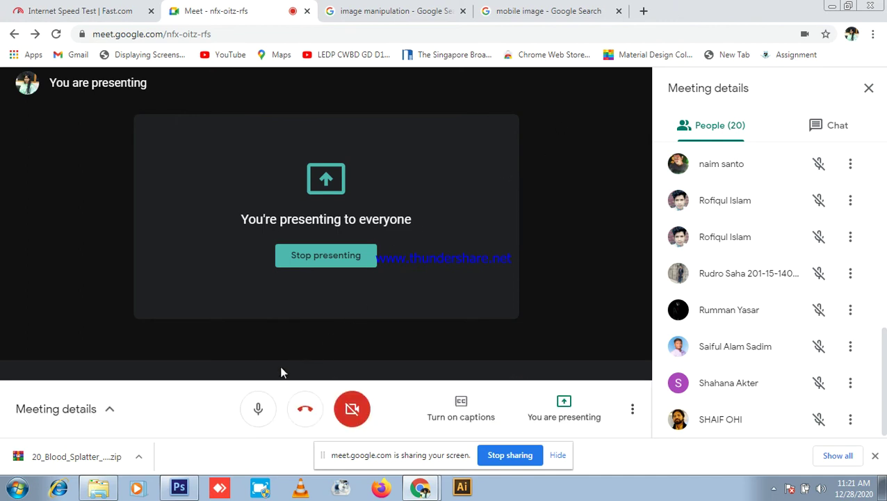
pyautogui.click(258, 412)
pyautogui.click(260, 411)
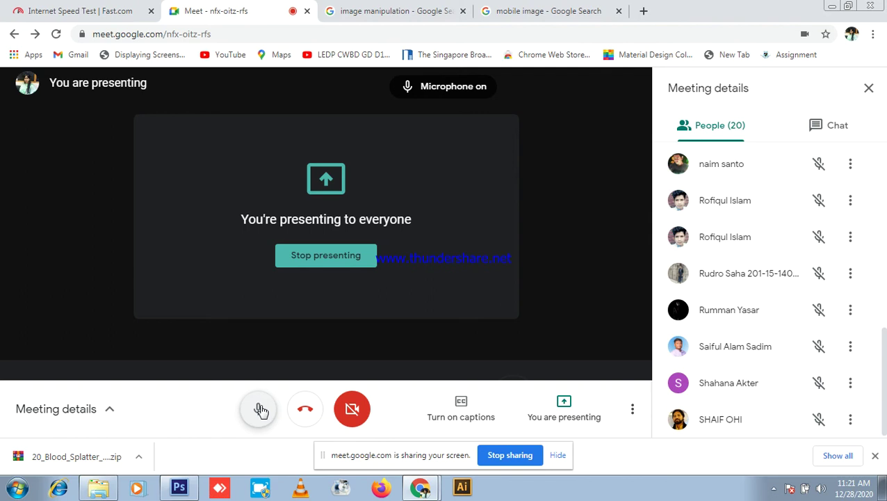
pyautogui.click(259, 411)
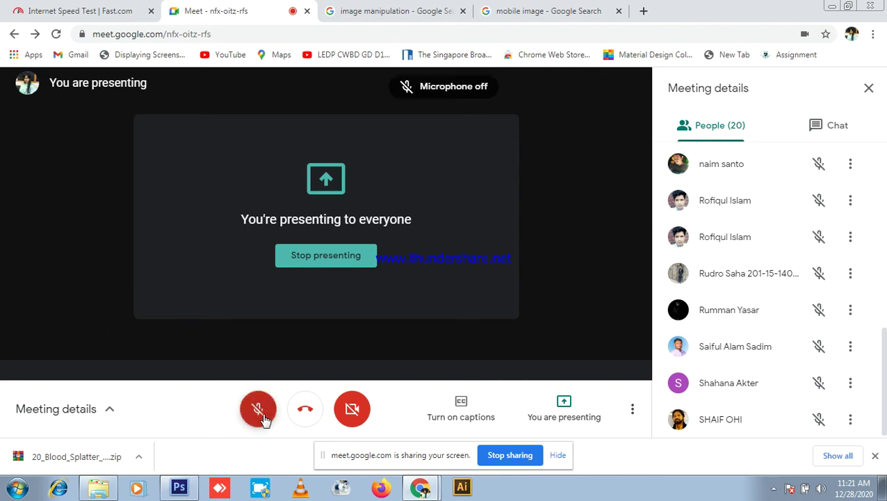
pyautogui.click(182, 489)
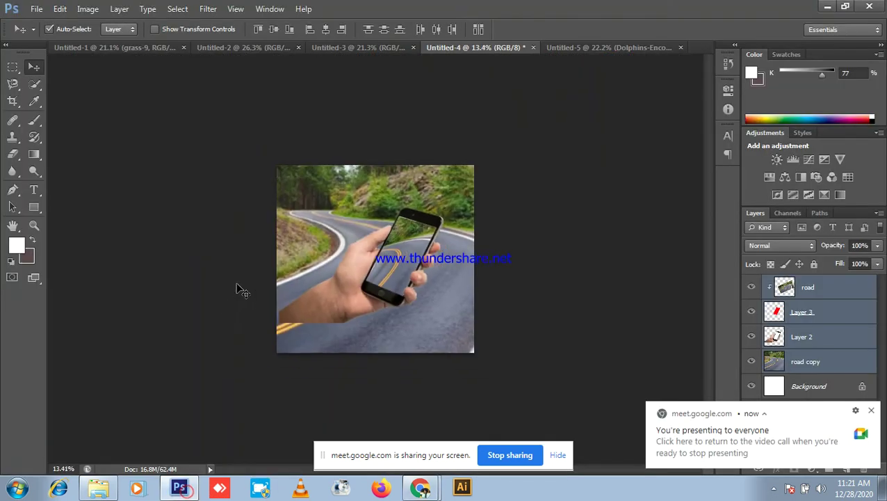
pyautogui.hotkey('ctrl', '0')
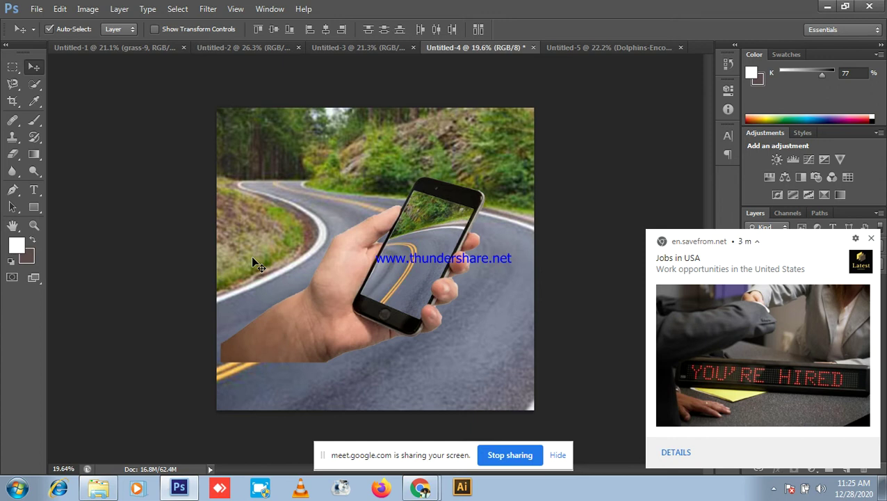
# - Return to the Google Meet call, unmute the microphone and dismiss the savefrom.net notification
pyautogui.click(827, 6)
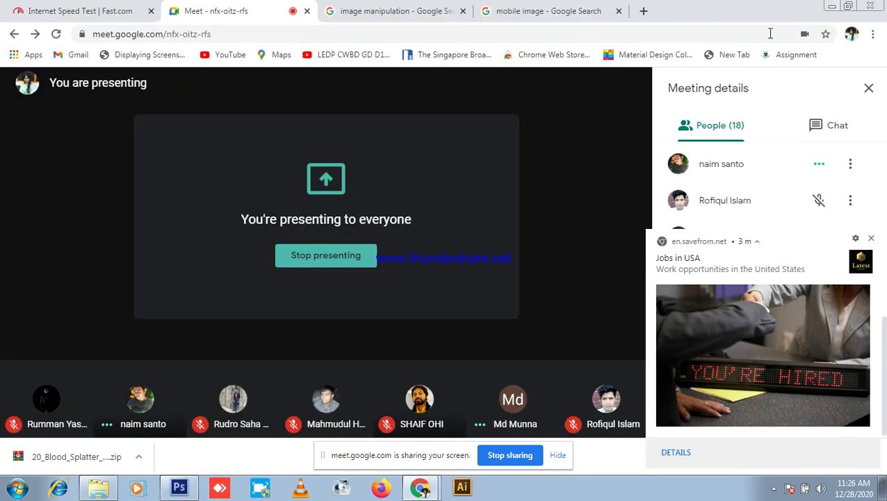
pyautogui.click(258, 408)
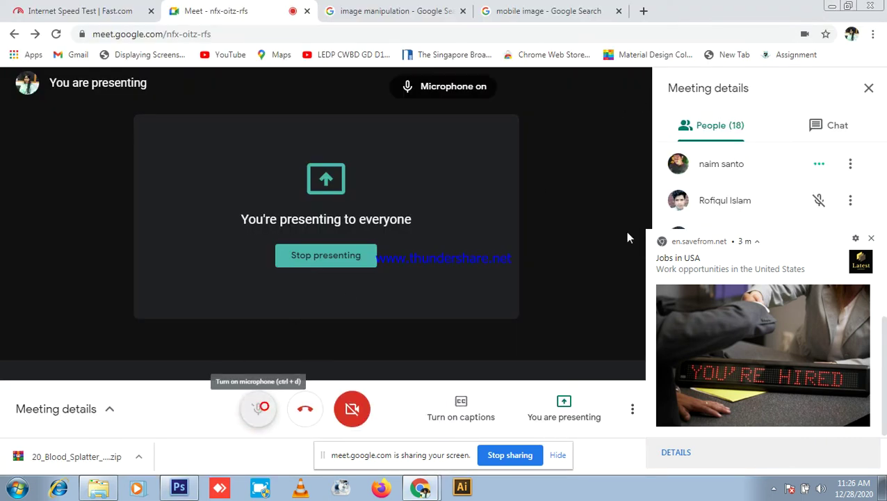
pyautogui.click(871, 238)
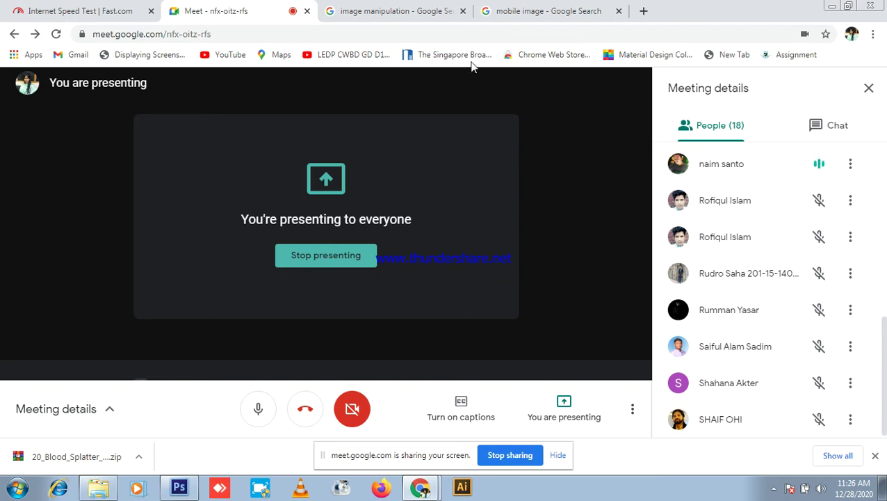
# - Show the mobile image search results, mute the microphone in the call and switch to Photoshop
pyautogui.click(525, 9)
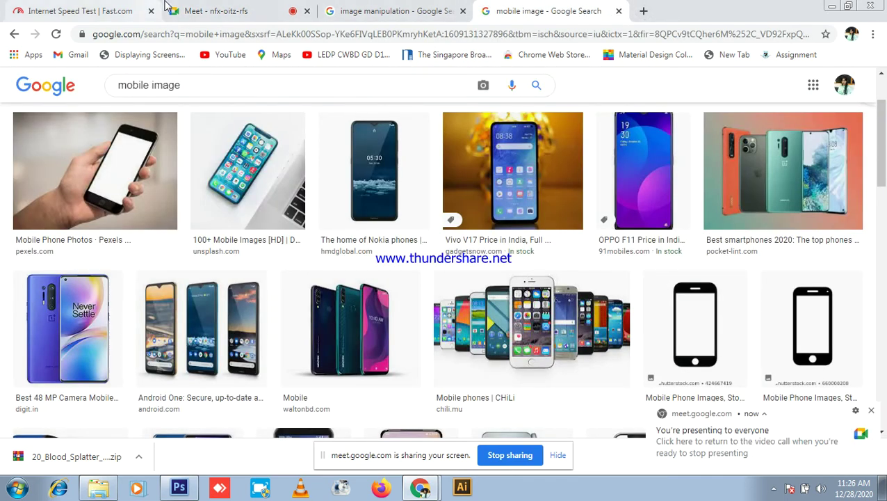
pyautogui.click(223, 10)
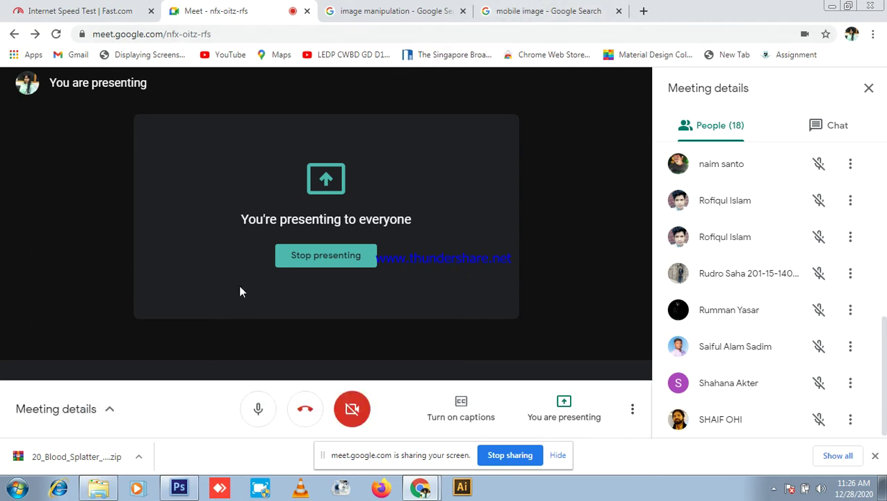
pyautogui.click(257, 416)
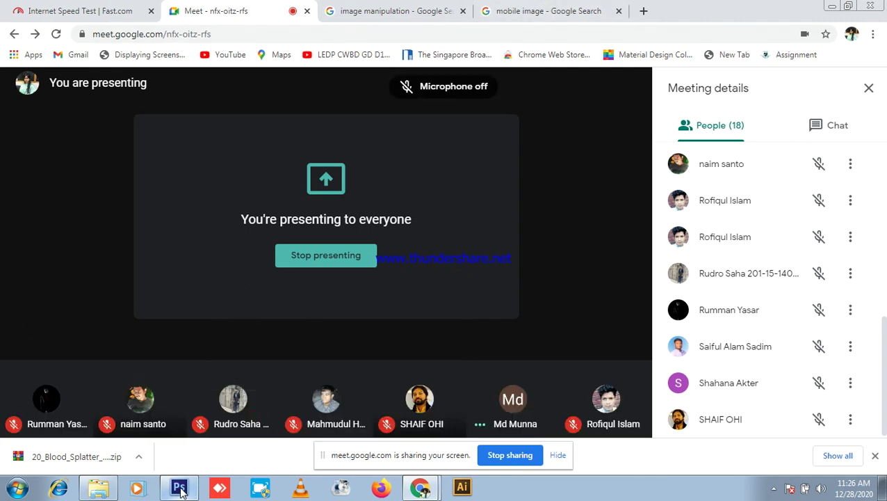
pyautogui.click(179, 487)
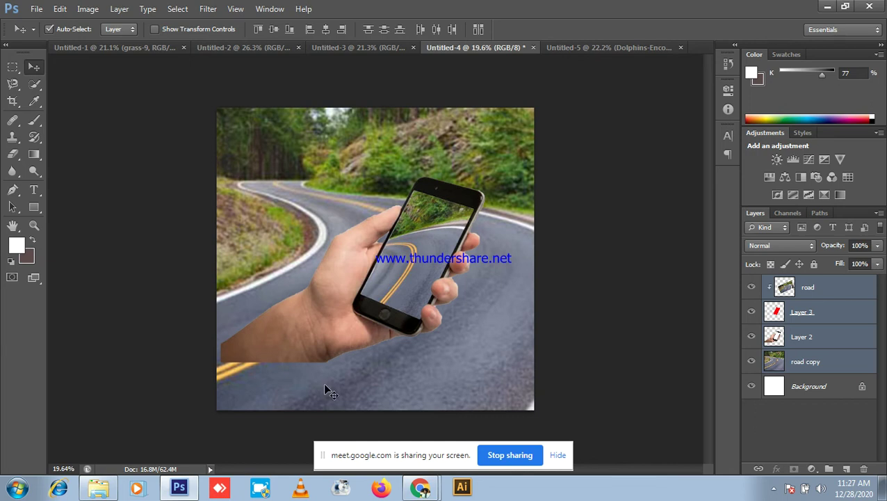
# - Switch to Chrome to view the mobile image search results, and go back to the Untitled-4 document in Photoshop
pyautogui.click(828, 6)
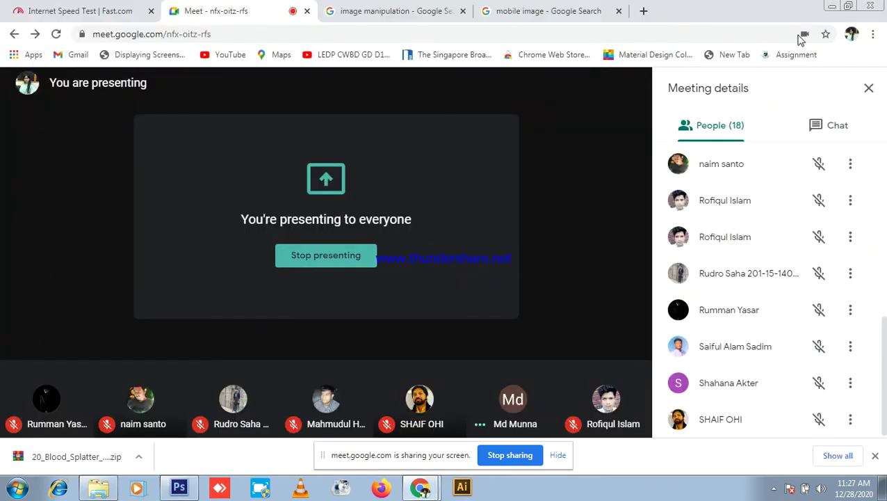
pyautogui.click(531, 11)
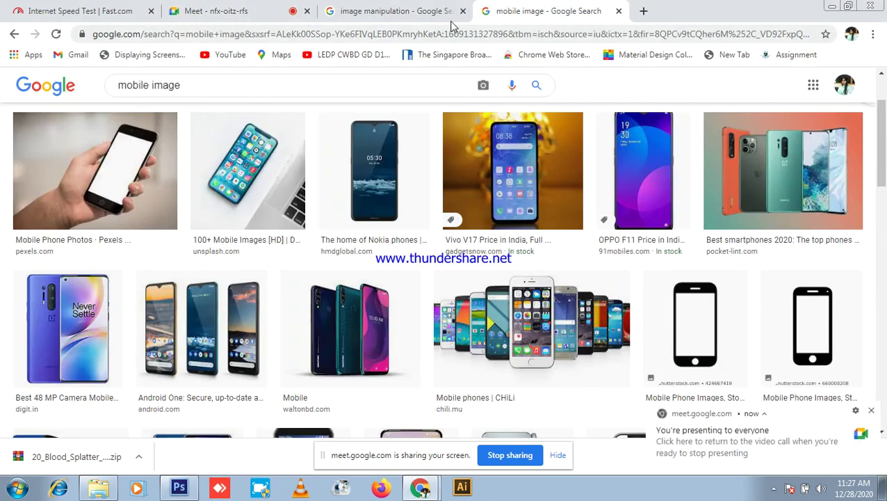
pyautogui.click(247, 9)
pyautogui.click(179, 488)
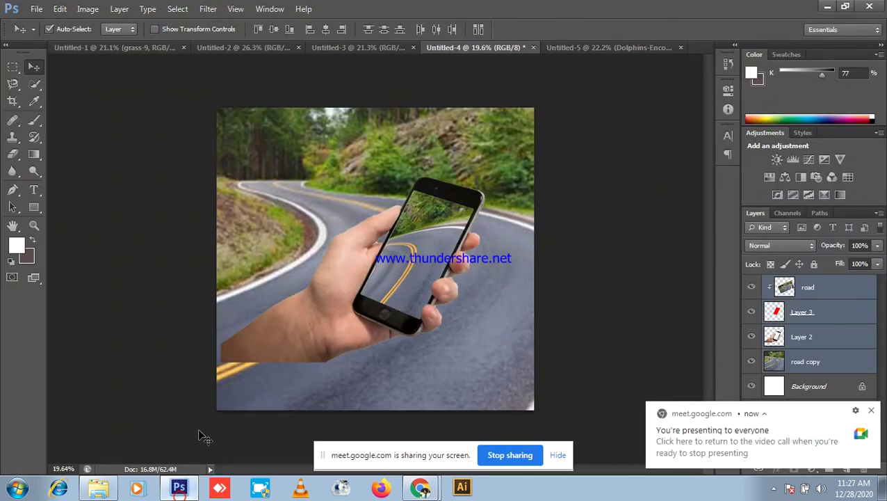
pyautogui.scroll(1, 358, 198)
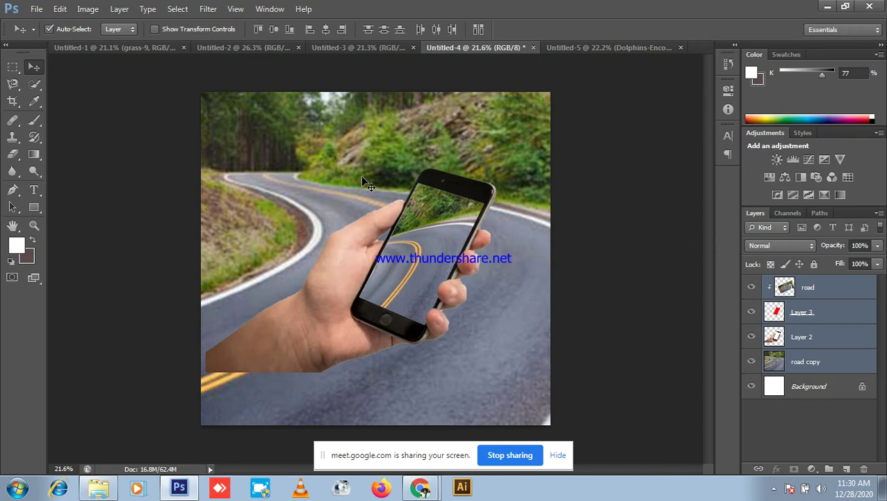
# - Admit the waiting participant to the Google Meet call and switch back to Photoshop
pyautogui.click(828, 5)
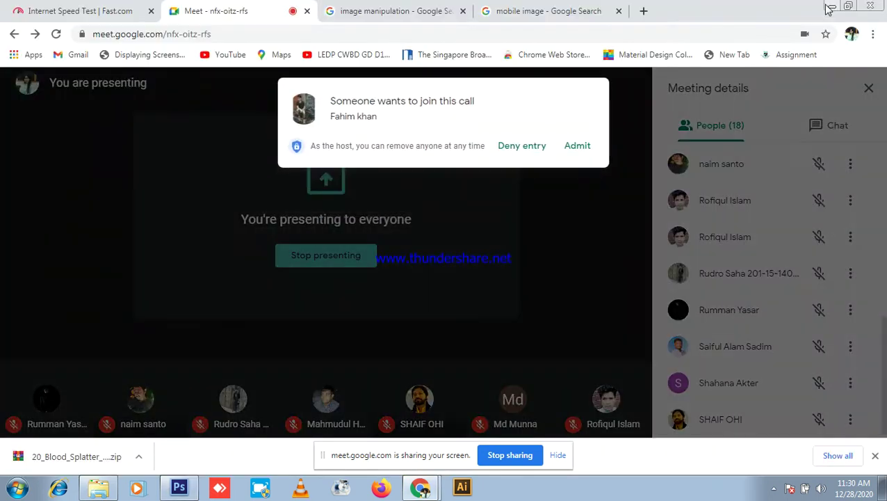
pyautogui.click(586, 153)
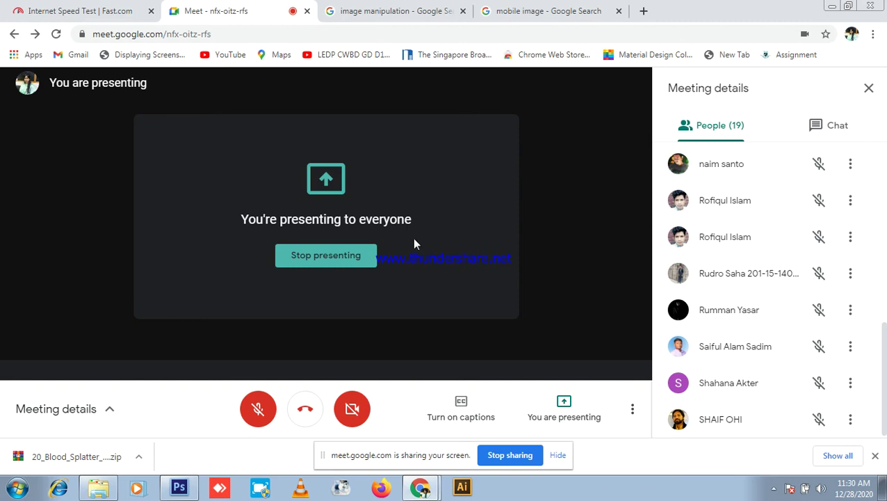
pyautogui.click(179, 487)
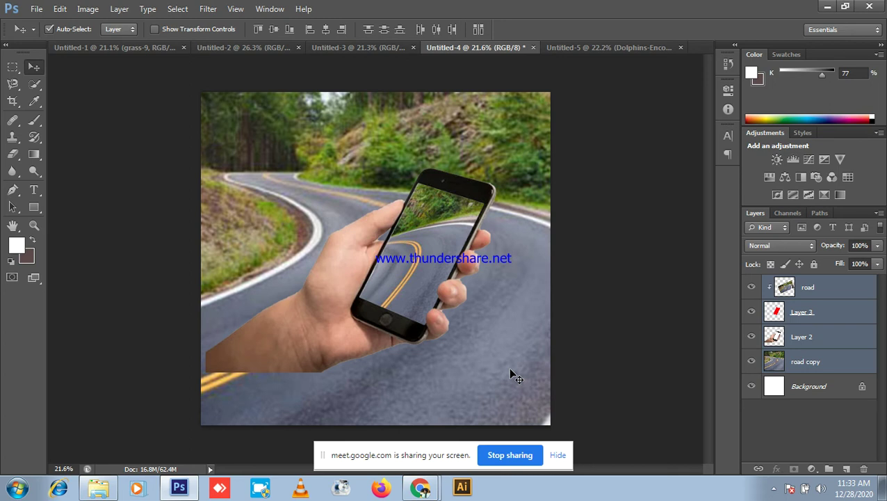
# - Return to the Google Meet call, turn the microphone on and look through the participant list
pyautogui.click(827, 7)
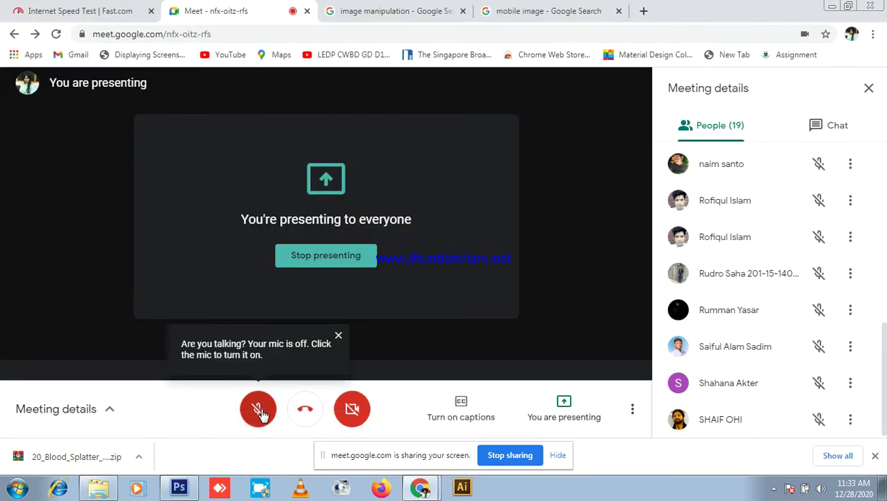
pyautogui.click(259, 409)
pyautogui.scroll(10, 838, 229)
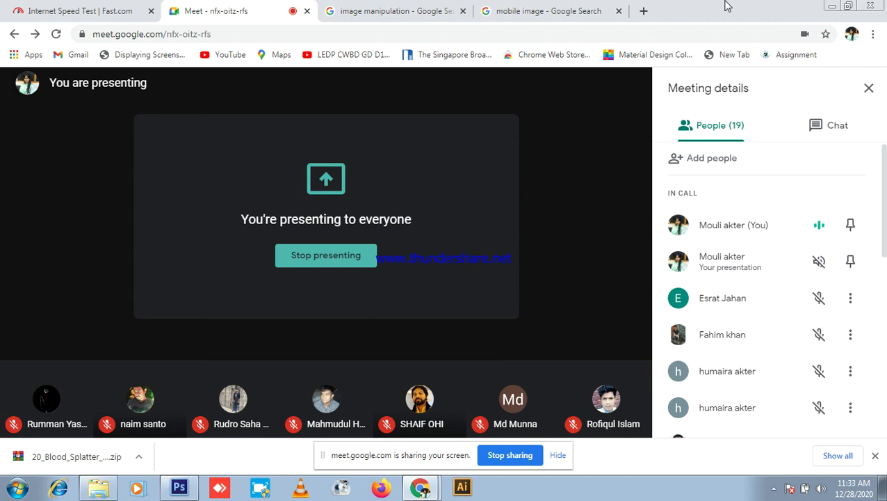
pyautogui.scroll(-6, 768, 206)
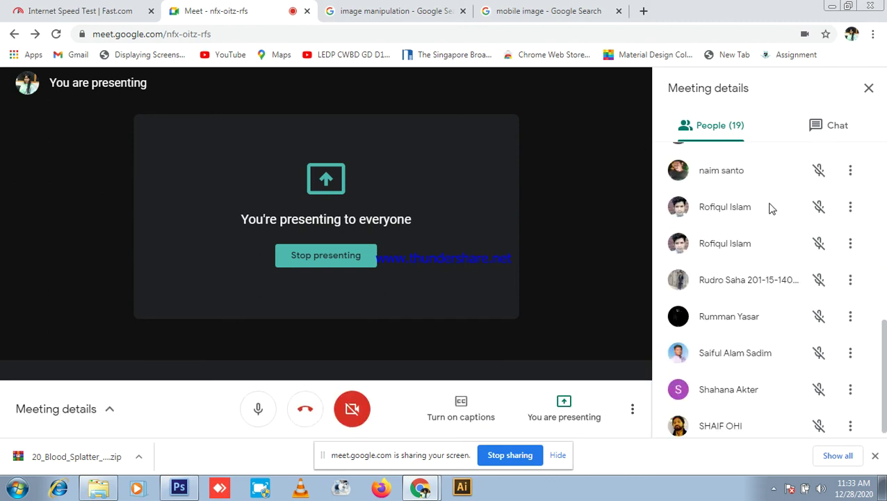
pyautogui.scroll(6, 735, 197)
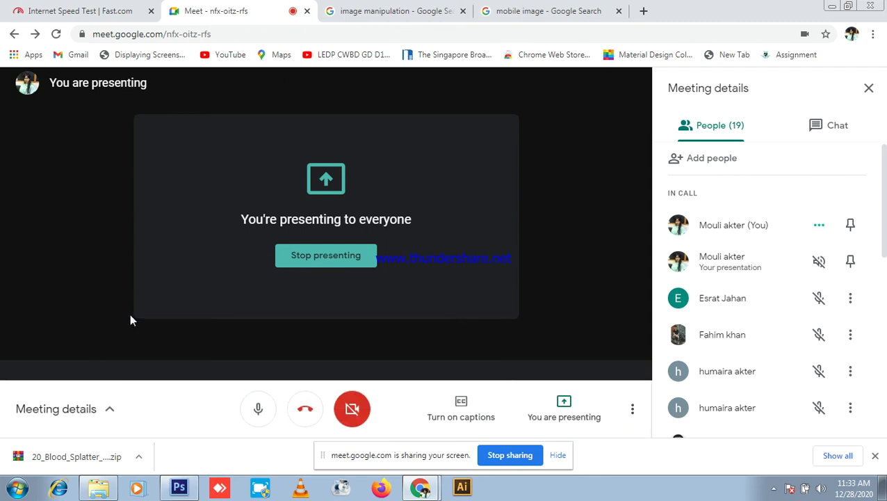
# - Turn the microphone off in the call and display the Untitled-4 composition in Photoshop
pyautogui.click(258, 410)
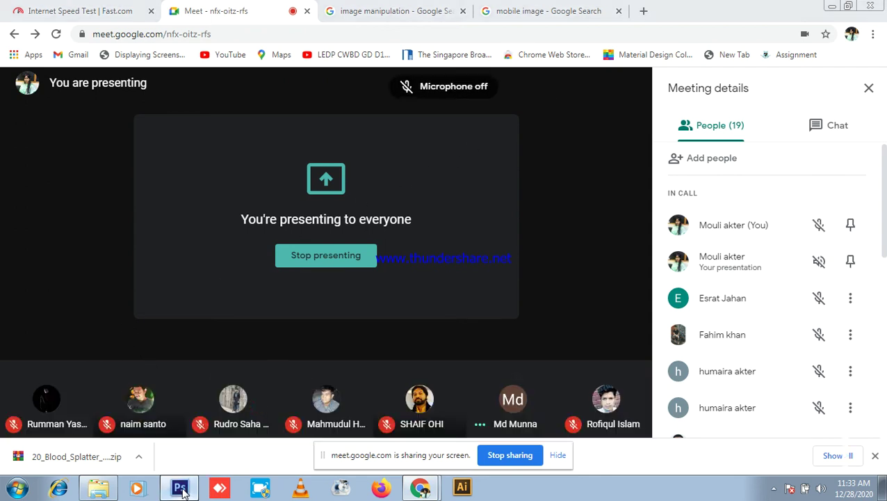
pyautogui.click(179, 487)
pyautogui.scroll(-1, 198, 383)
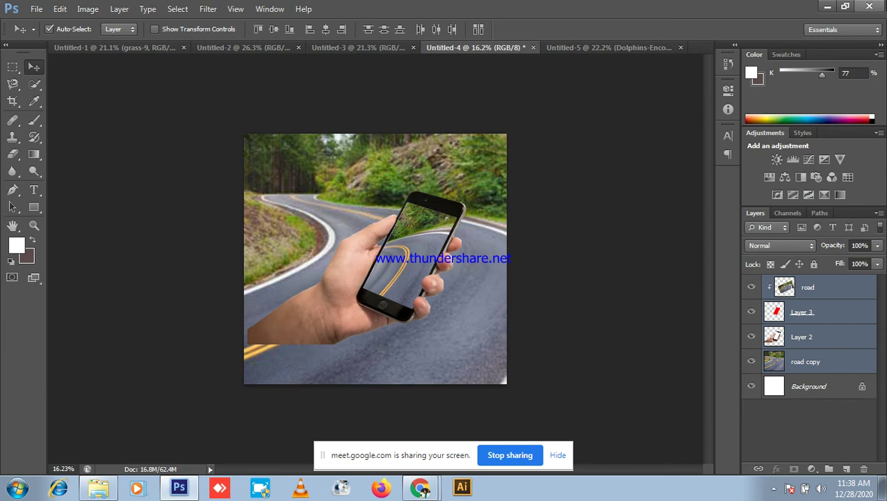
# - Go back to the Google Meet call and unmute the microphone
pyautogui.click(827, 6)
pyautogui.moveTo(281, 360)
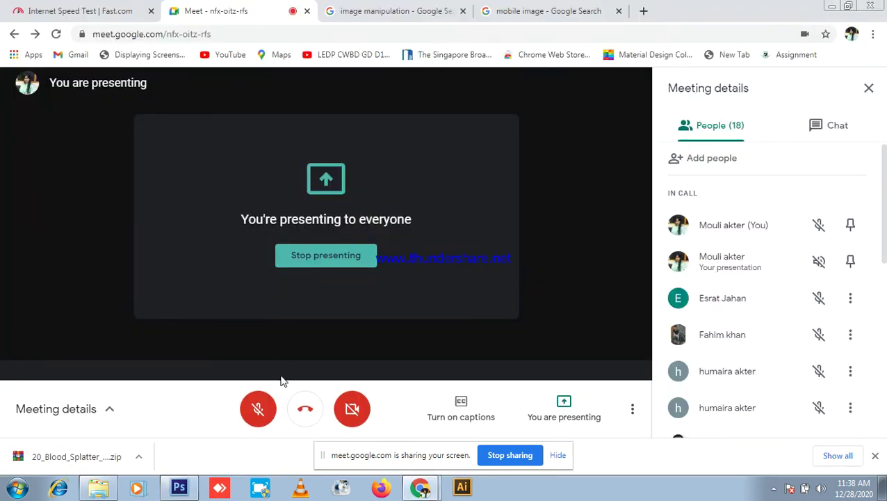
pyautogui.click(263, 414)
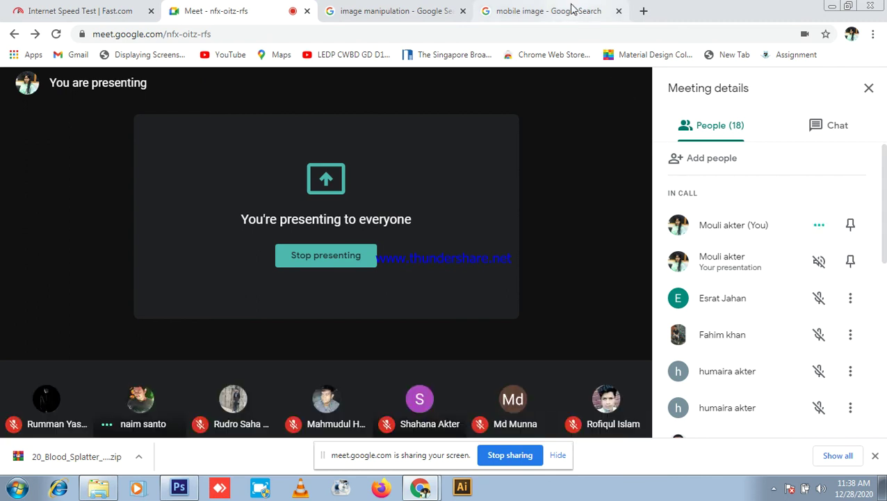
# - Open a new browser tab, view the mobile image search results and return to the Meet call
pyautogui.click(644, 10)
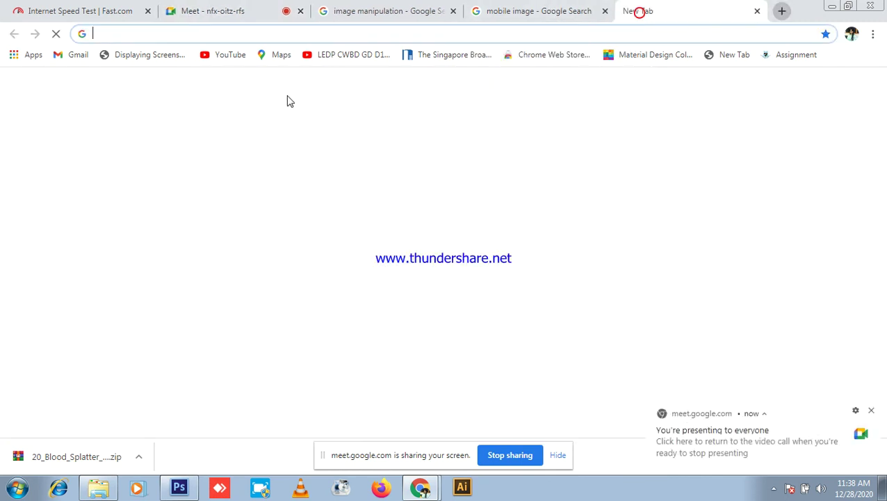
pyautogui.click(552, 10)
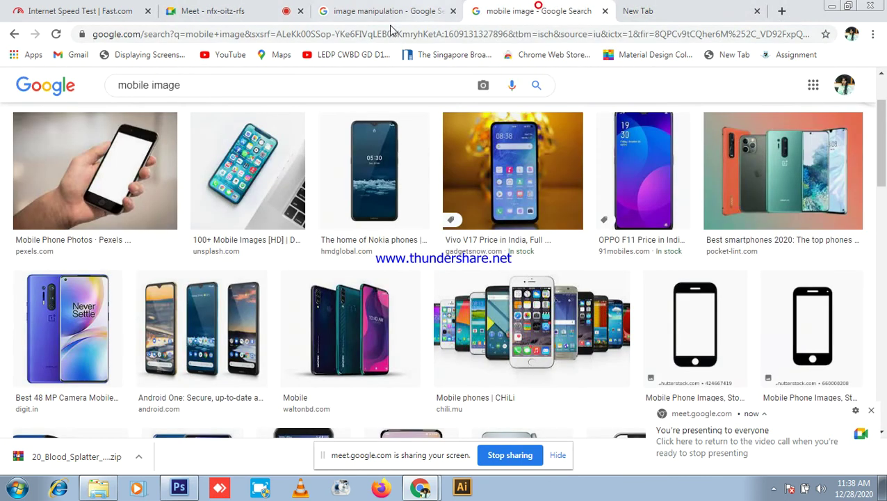
pyautogui.click(238, 12)
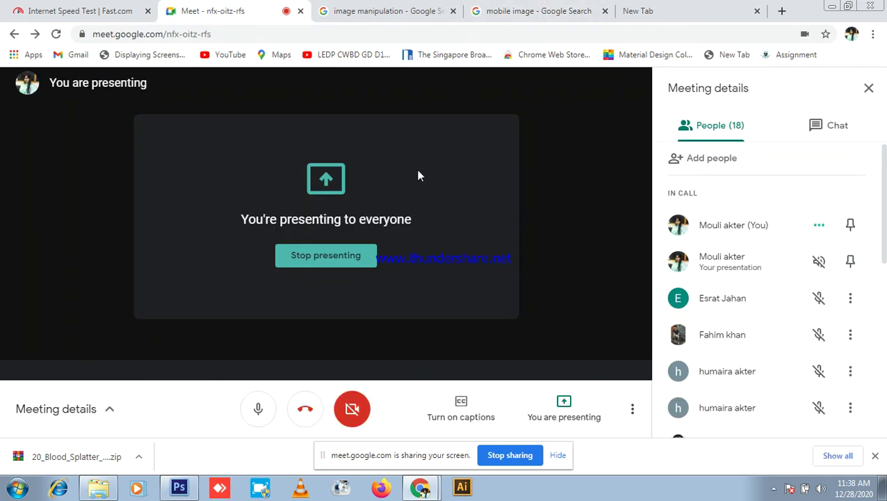
# - Stop presenting the screen in the call and check the meeting's chat messages
pyautogui.click(319, 256)
pyautogui.click(831, 126)
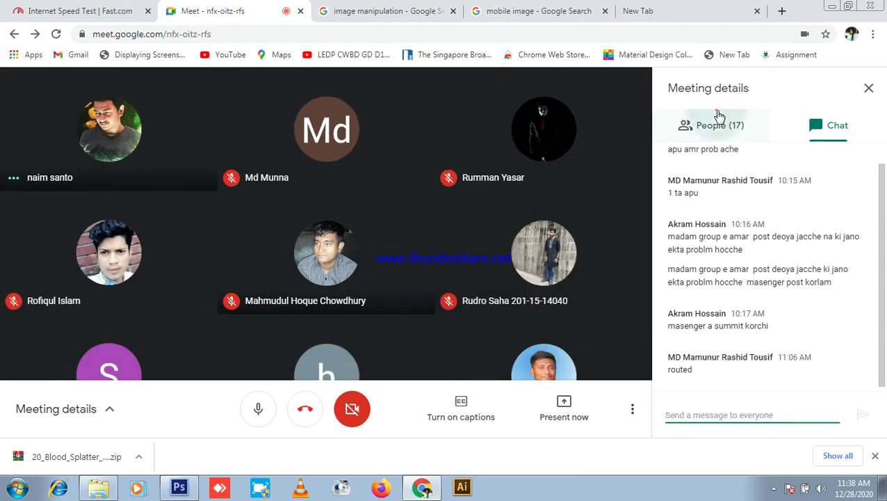
pyautogui.click(718, 122)
# - Look through the participant list of the call to see who is present and whose microphones are on
pyautogui.scroll(-4, 802, 202)
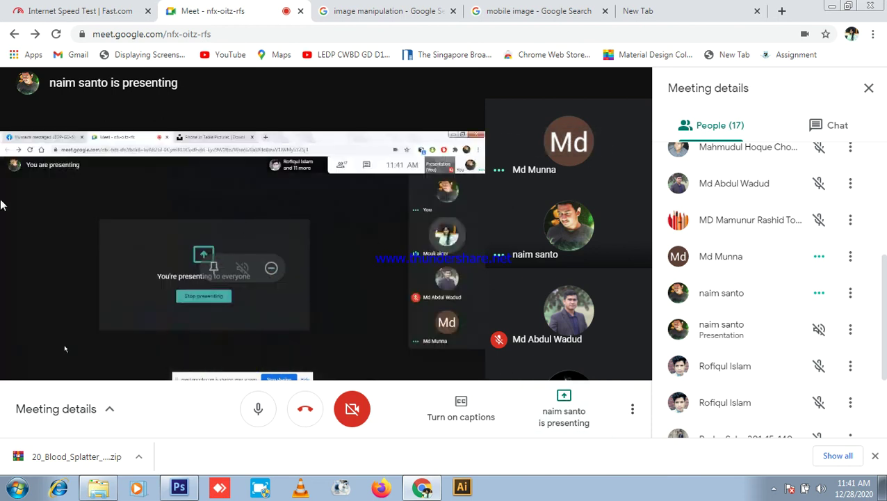
pyautogui.scroll(-2, 827, 241)
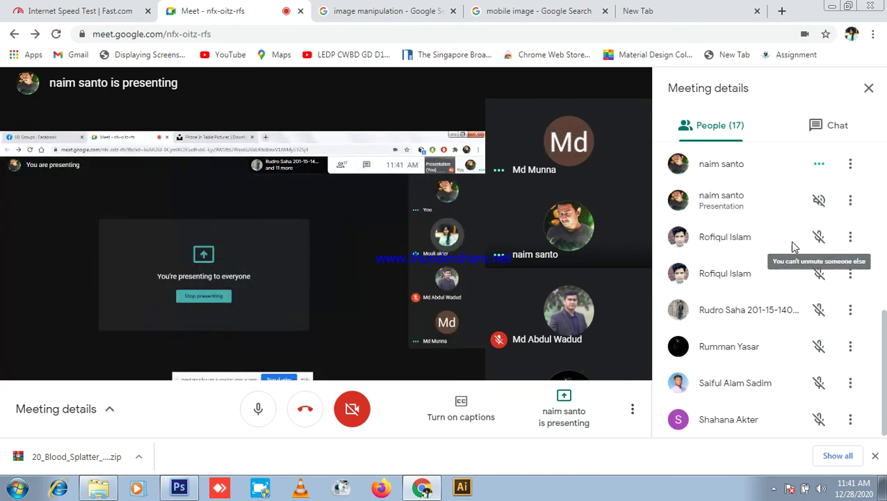
pyautogui.scroll(5, 792, 245)
pyautogui.scroll(1, 795, 246)
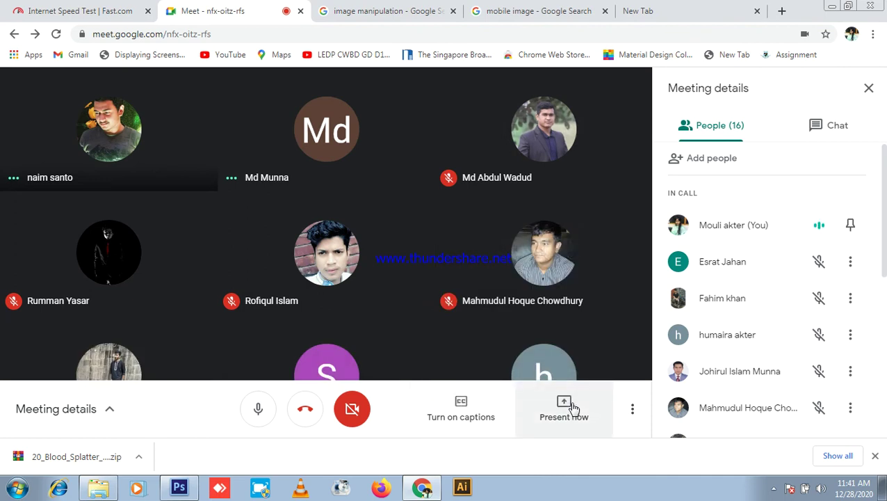
# - Present the entire screen to the Google Meet call
pyautogui.click(564, 411)
pyautogui.click(559, 297)
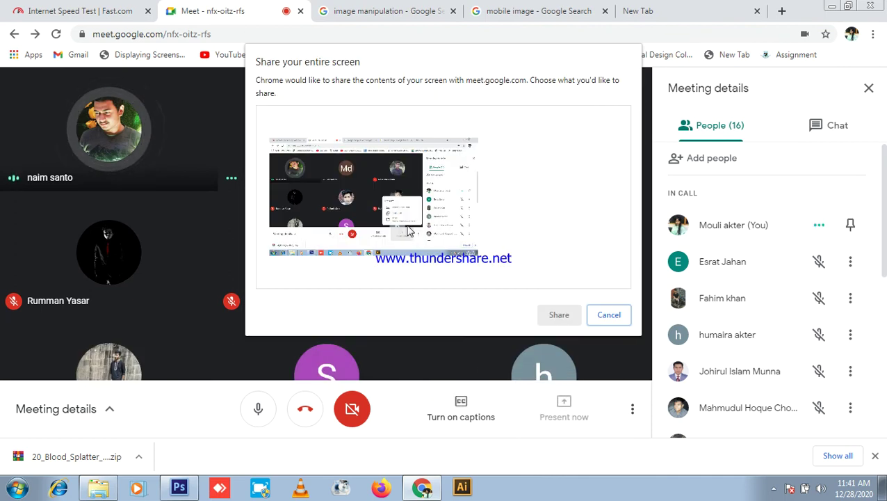
pyautogui.click(559, 314)
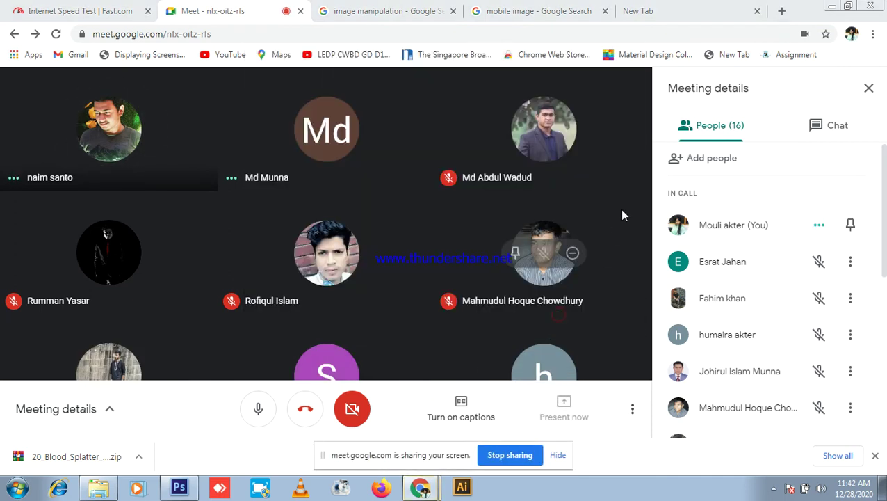
# - Look through the meeting's participant list and glance at the chat to check who is present and who is muted
pyautogui.scroll(-5, 755, 206)
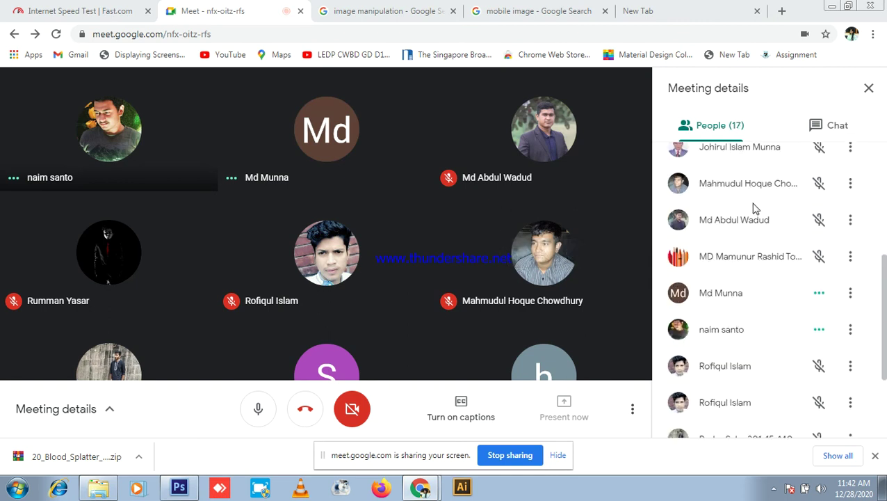
pyautogui.scroll(-3, 752, 209)
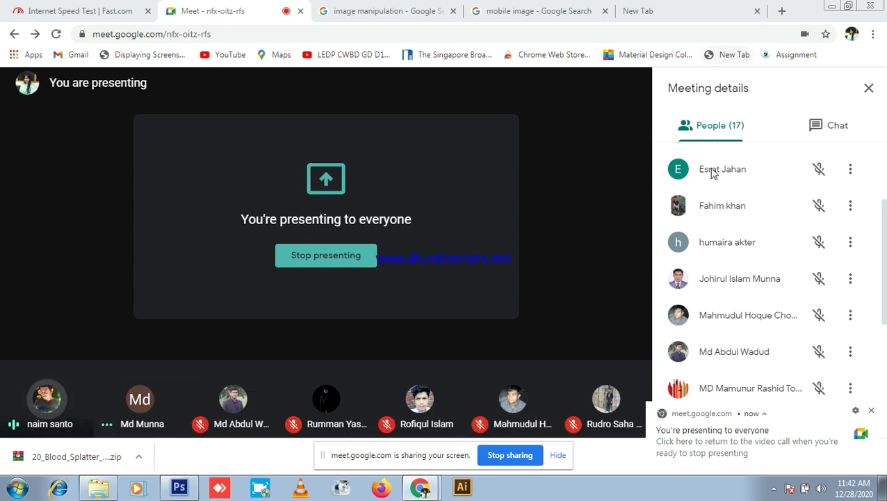
pyautogui.scroll(2, 768, 271)
pyautogui.scroll(1, 764, 264)
pyautogui.scroll(-5, 758, 264)
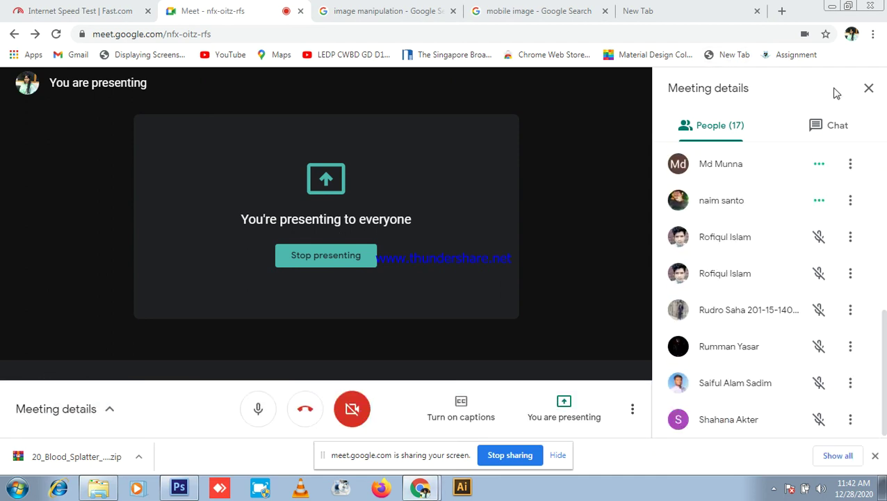
pyautogui.click(838, 126)
pyautogui.click(724, 126)
pyautogui.scroll(3, 729, 242)
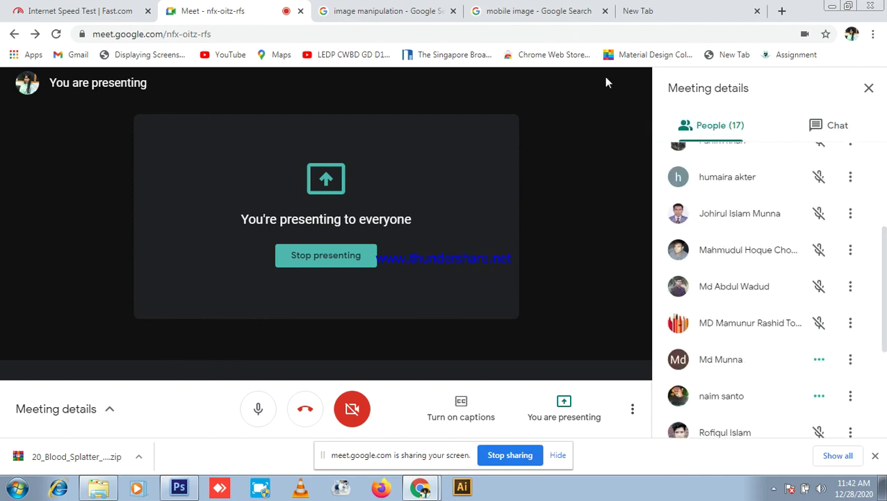
# - Switch to Photoshop and create a new document from the International Paper A4 preset with the height set to 200 mm
pyautogui.click(178, 487)
pyautogui.scroll(-1, 273, 267)
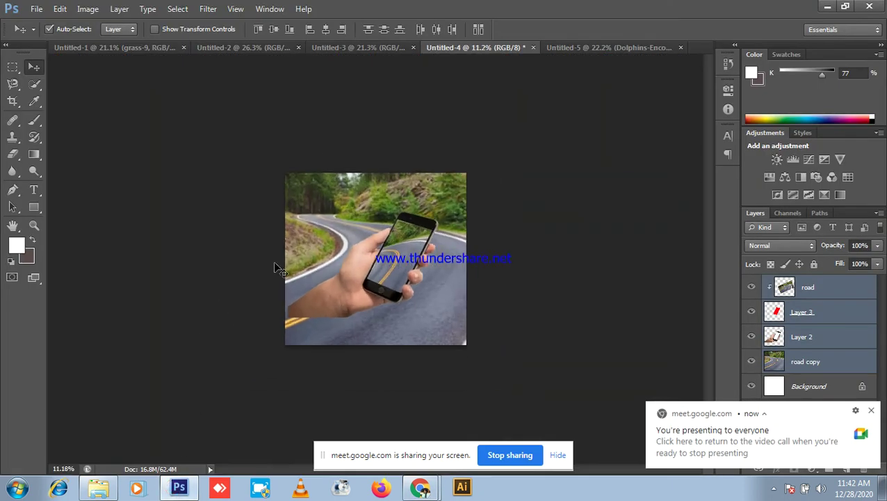
pyautogui.click(644, 50)
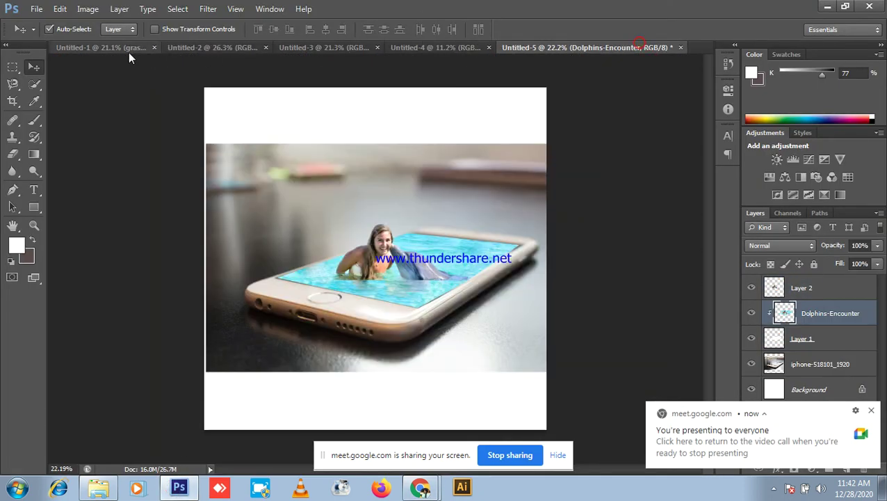
pyautogui.click(36, 8)
pyautogui.click(48, 23)
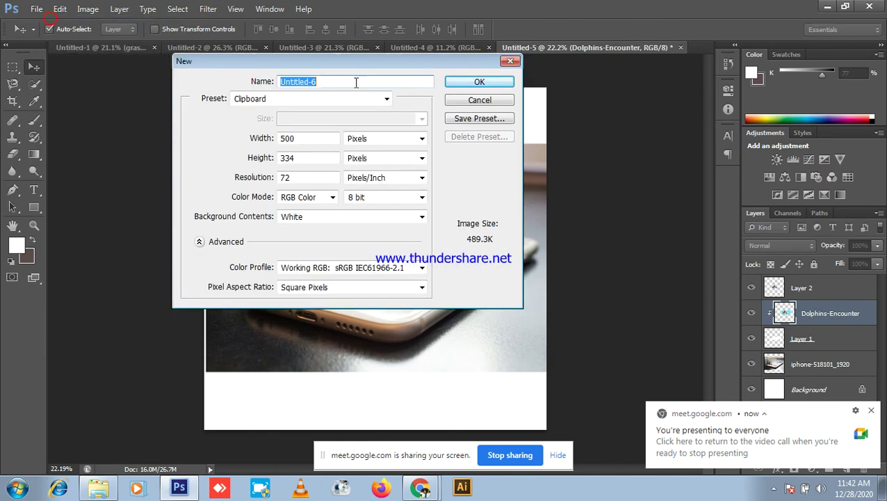
pyautogui.click(386, 98)
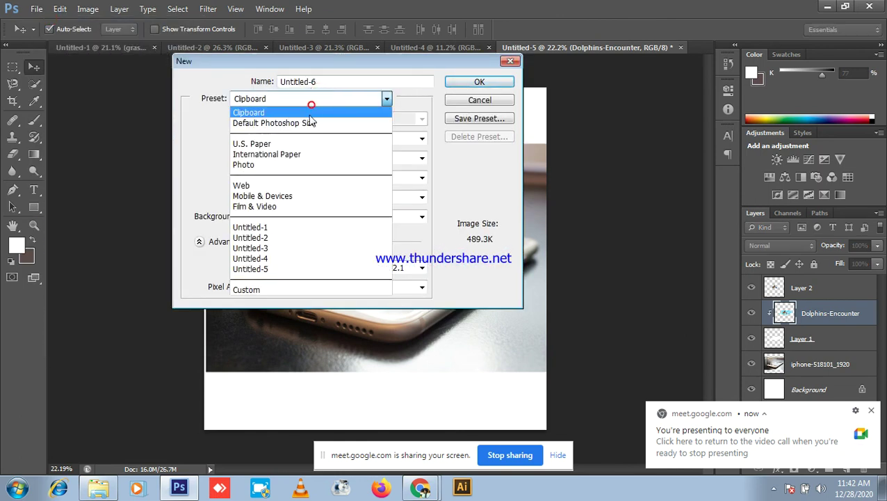
pyautogui.click(291, 164)
pyautogui.doubleClick(310, 138)
pyautogui.doubleClick(297, 159)
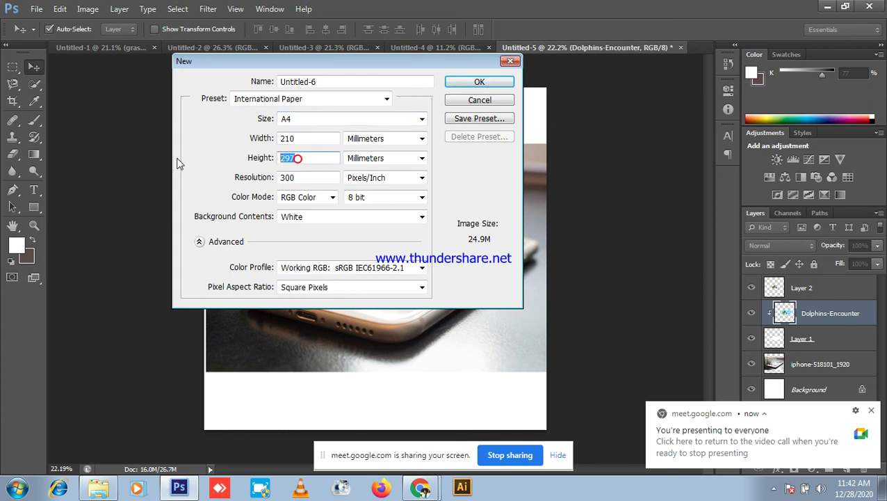
pyautogui.write('200')
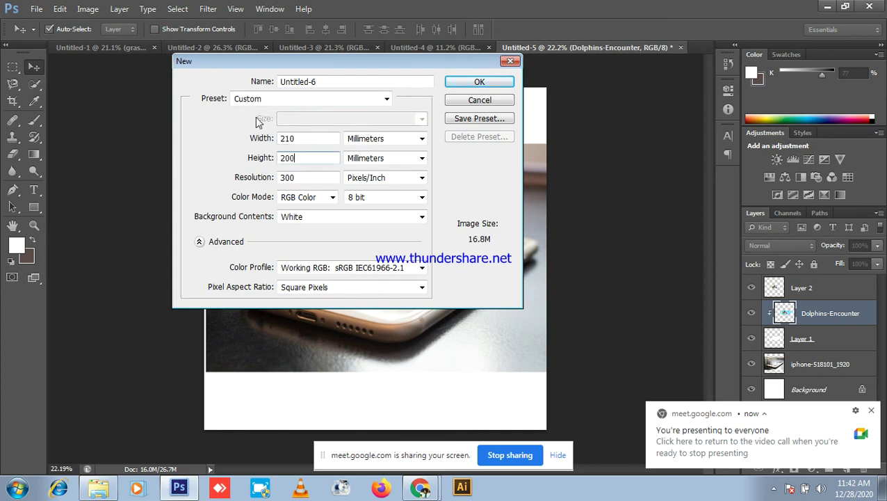
pyautogui.click(463, 84)
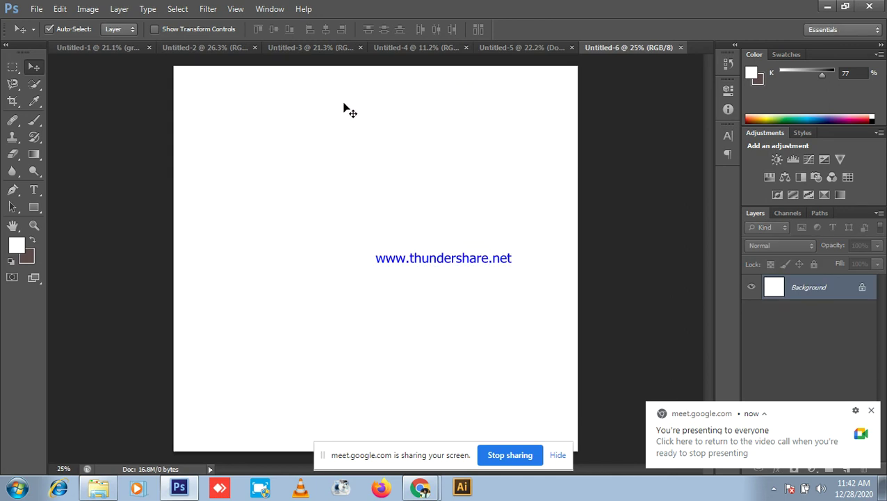
pyautogui.scroll(-1, 362, 115)
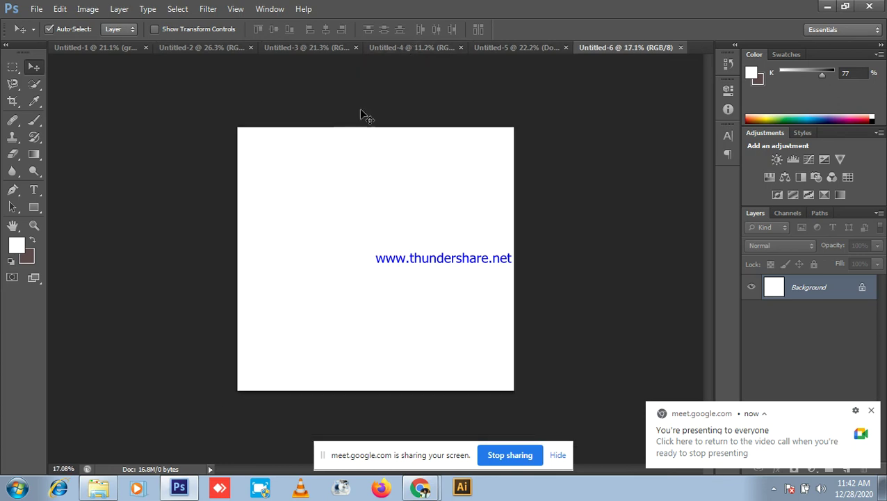
# - Switch to Chrome and search Google for "bulb image" in the empty tab
pyautogui.click(829, 5)
pyautogui.click(654, 13)
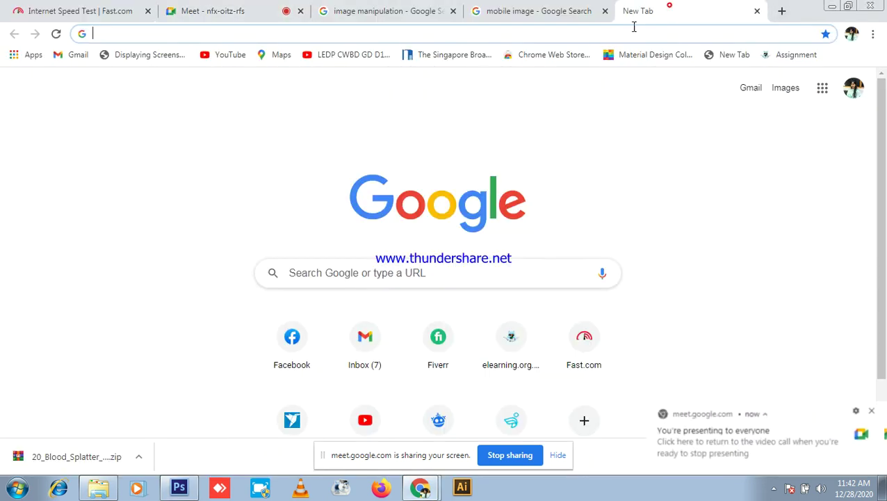
pyautogui.click(400, 32)
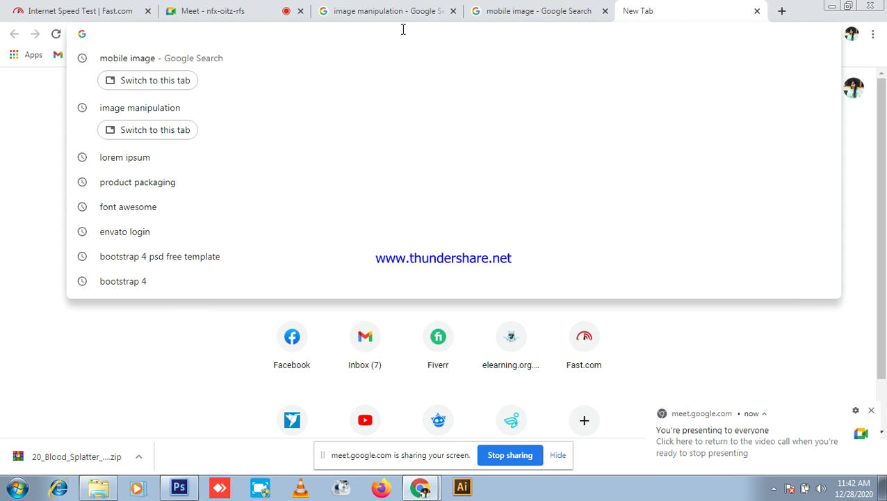
pyautogui.write('bal')
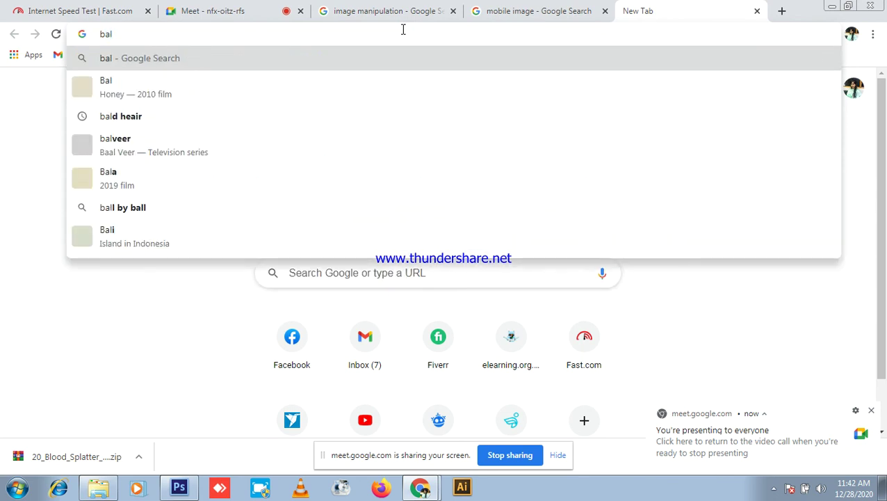
pyautogui.press('BackSpace')
pyautogui.press('BackSpace')
pyautogui.write('ulp')
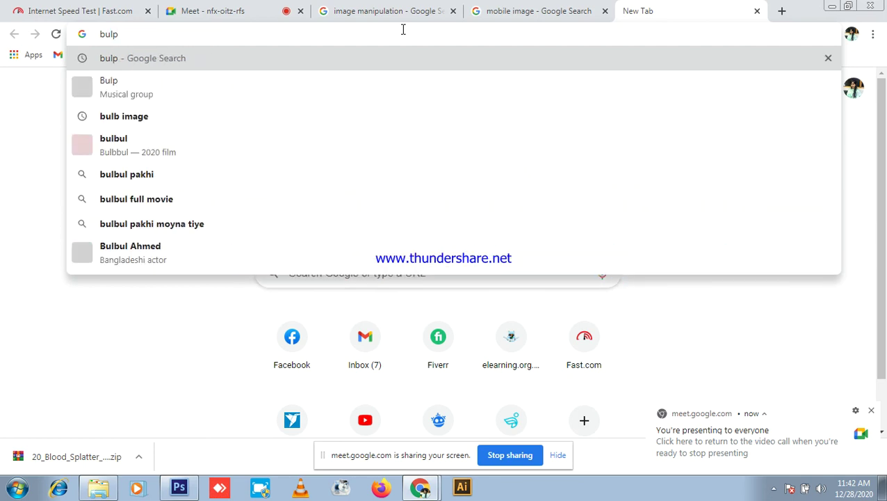
pyautogui.press('BackSpace')
pyautogui.write('b')
pyautogui.press('Down')
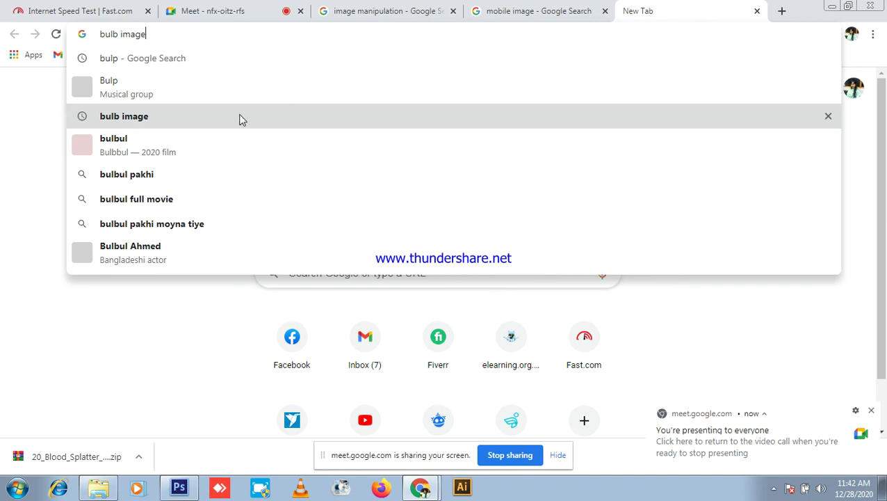
pyautogui.click(144, 121)
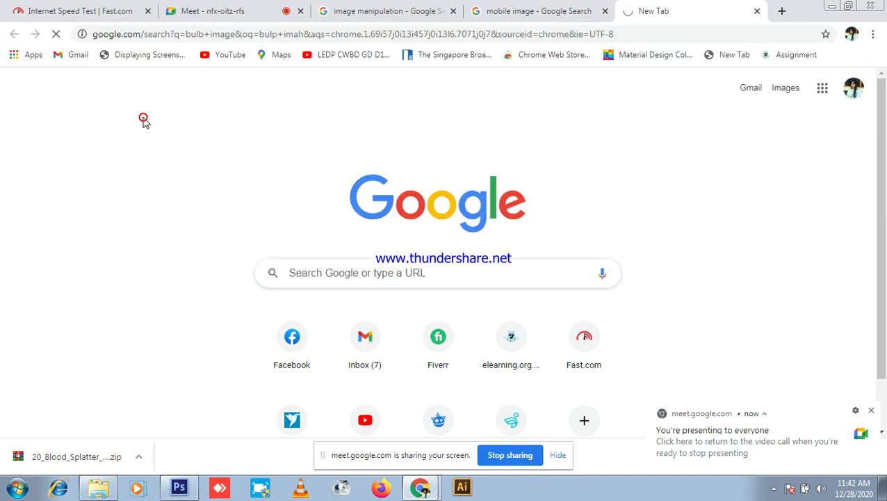
pyautogui.click(205, 8)
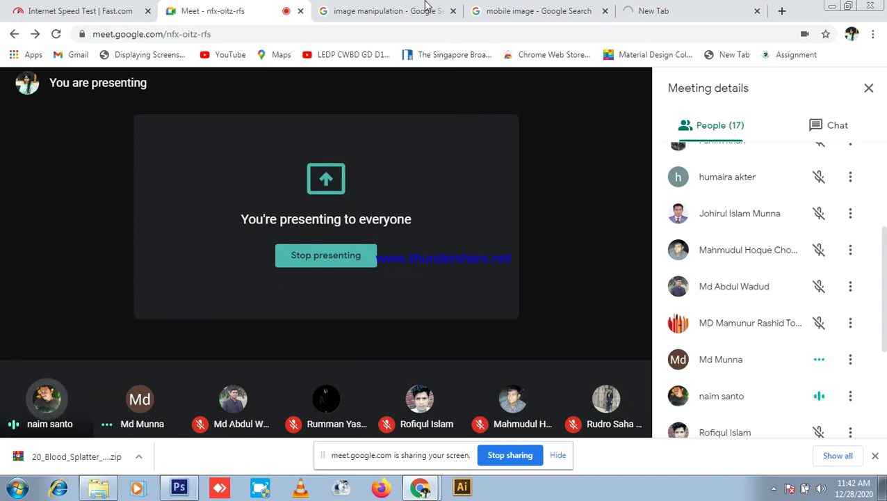
pyautogui.click(664, 11)
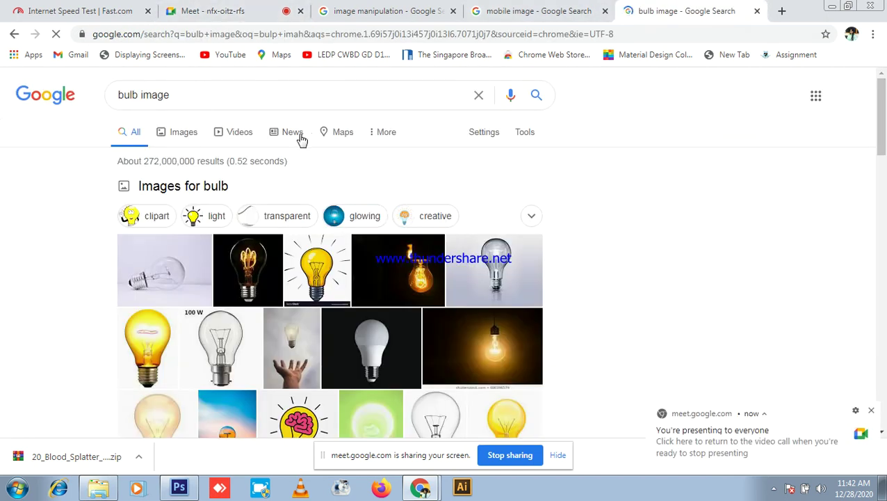
# - Open the Pexels photo of a clear bulb lying on a white surface and copy the image
pyautogui.scroll(-1, 422, 168)
pyautogui.click(186, 205)
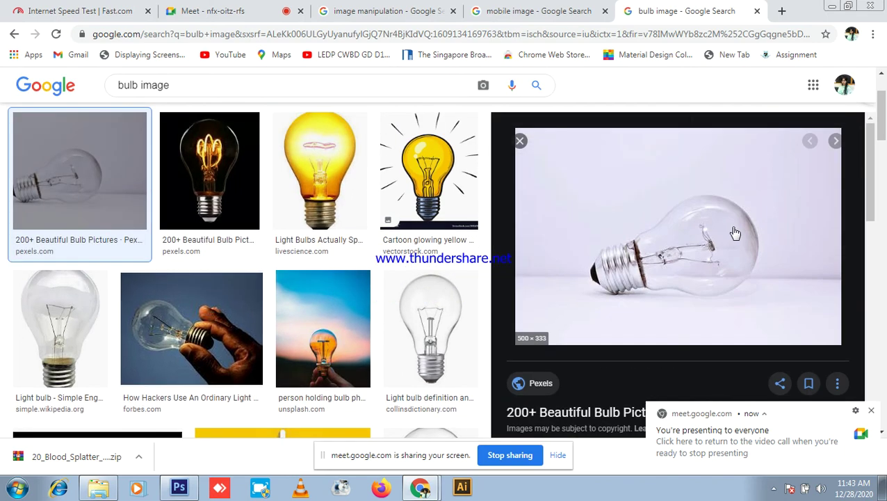
pyautogui.rightClick(680, 246)
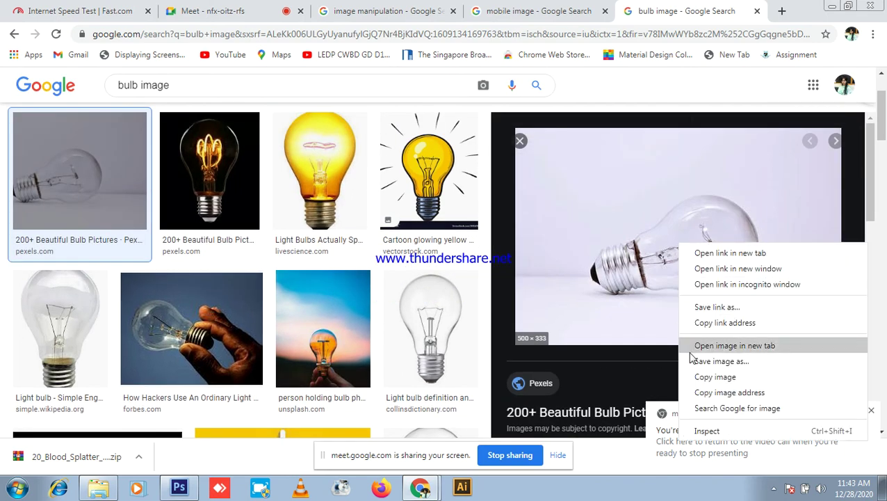
pyautogui.scroll(-5, 406, 299)
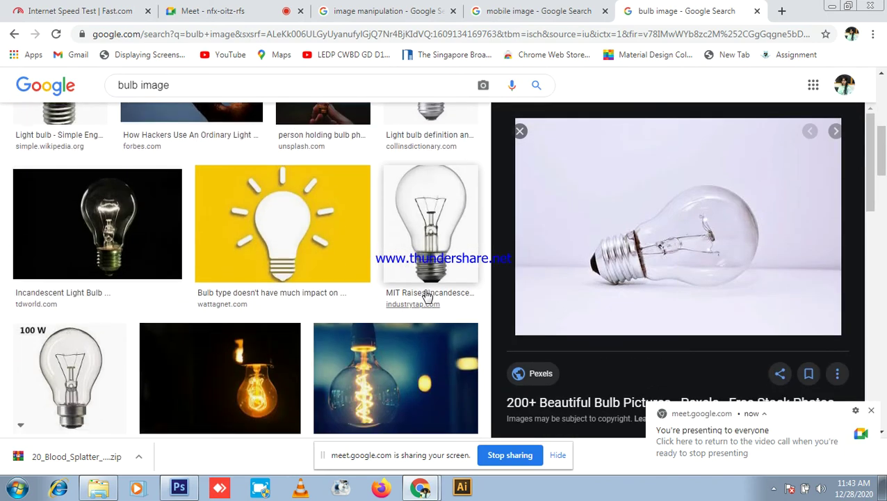
pyautogui.rightClick(662, 220)
pyautogui.click(691, 350)
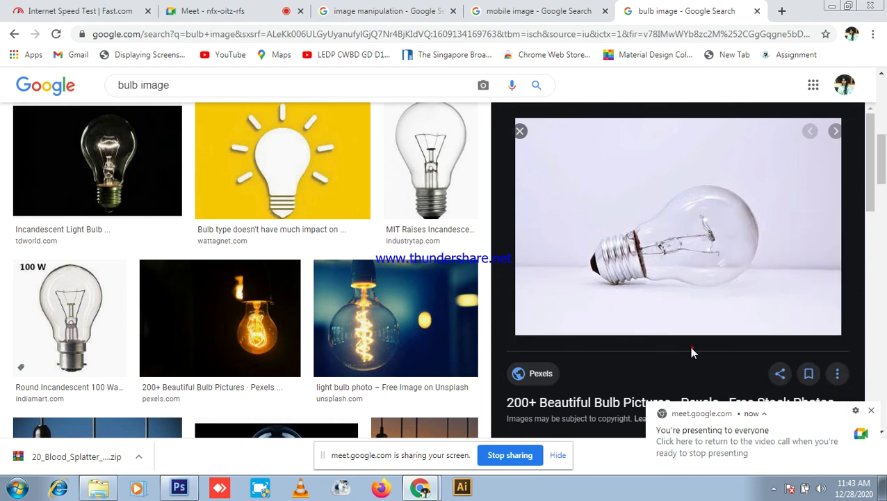
# - Paste the bulb photo into the blank Photoshop document and scale it up to about 405%
pyautogui.click(179, 488)
pyautogui.scroll(1, 359, 204)
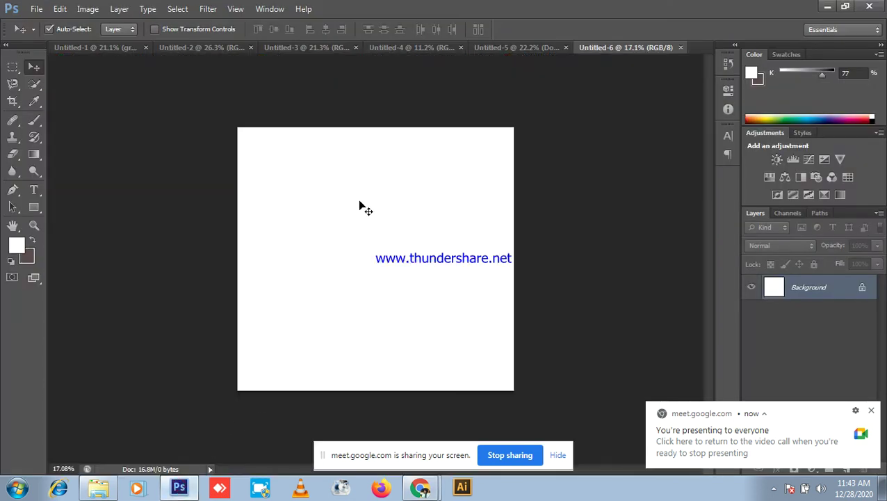
pyautogui.hotkey('ctrl', 'v')
pyautogui.hotkey('ctrl', 't')
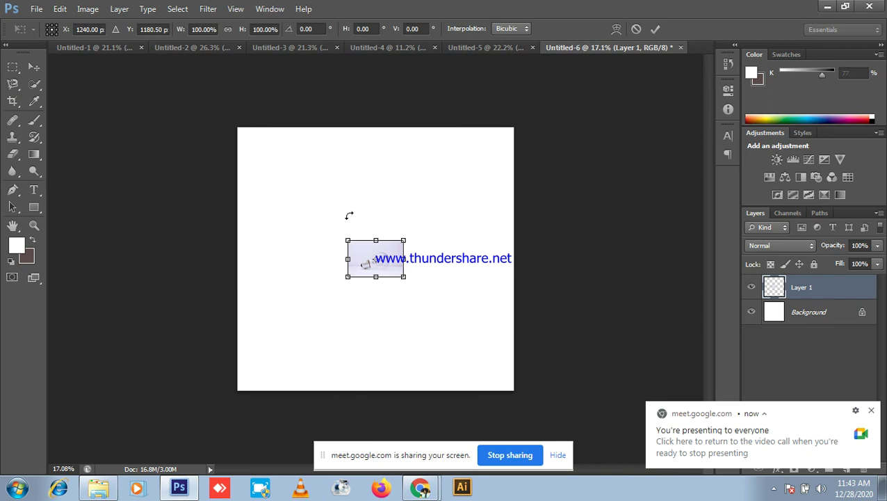
pyautogui.moveTo(403, 239); pyautogui.dragTo(495, 196)
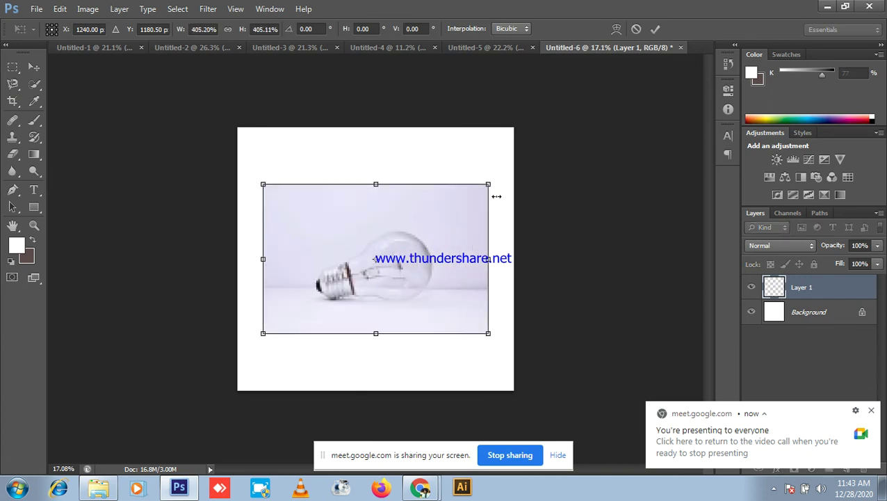
pyautogui.press('Return')
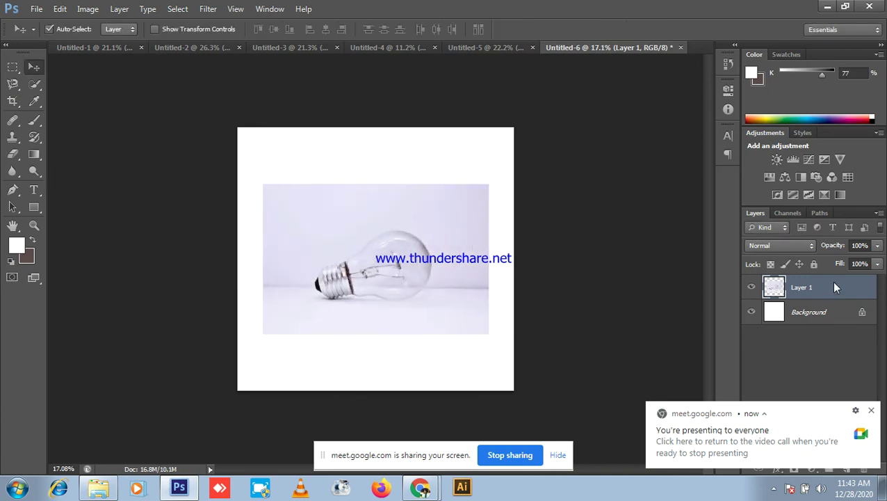
# - Try selecting the bulb in the pasted photo with the Quick Selection tool, clear the selection and return to the Move tool
pyautogui.rightClick(836, 290)
pyautogui.click(420, 240)
pyautogui.scroll(5, 383, 299)
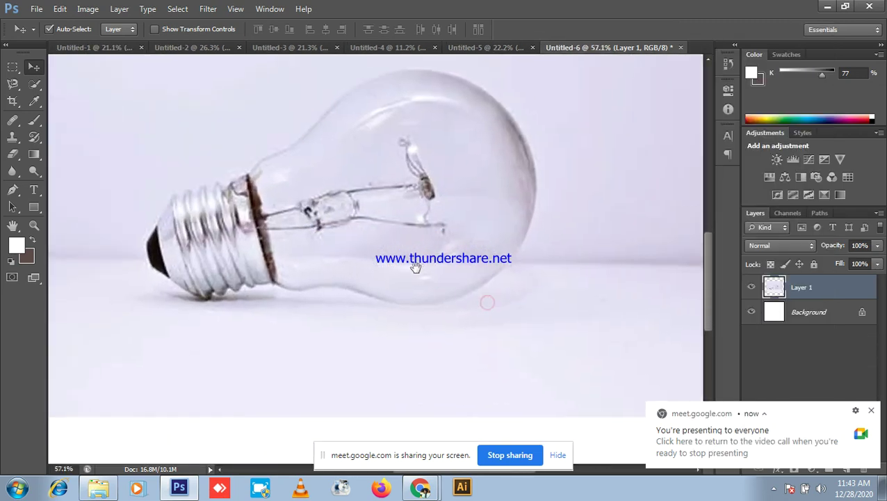
pyautogui.scroll(-3, 473, 271)
pyautogui.scroll(1, 473, 271)
pyautogui.moveTo(459, 254); pyautogui.dragTo(483, 268)
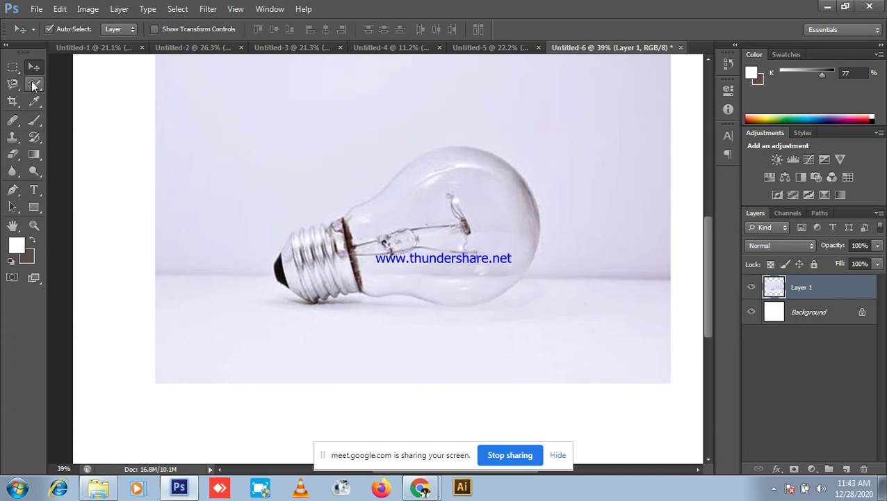
pyautogui.click(34, 85)
pyautogui.scroll(2, 339, 293)
pyautogui.moveTo(321, 257)
pyautogui.mouseDown()
pyautogui.moveTo(512, 157)
pyautogui.moveTo(562, 152)
pyautogui.moveTo(579, 192)
pyautogui.moveTo(513, 242)
pyautogui.moveTo(515, 292)
pyautogui.mouseUp()
pyautogui.moveTo(344, 261)
pyautogui.mouseDown()
pyautogui.moveTo(284, 268)
pyautogui.moveTo(295, 243)
pyautogui.moveTo(365, 200)
pyautogui.moveTo(285, 231)
pyautogui.moveTo(266, 270)
pyautogui.mouseUp()
pyautogui.scroll(1, 313, 262)
pyautogui.scroll(-1, 340, 263)
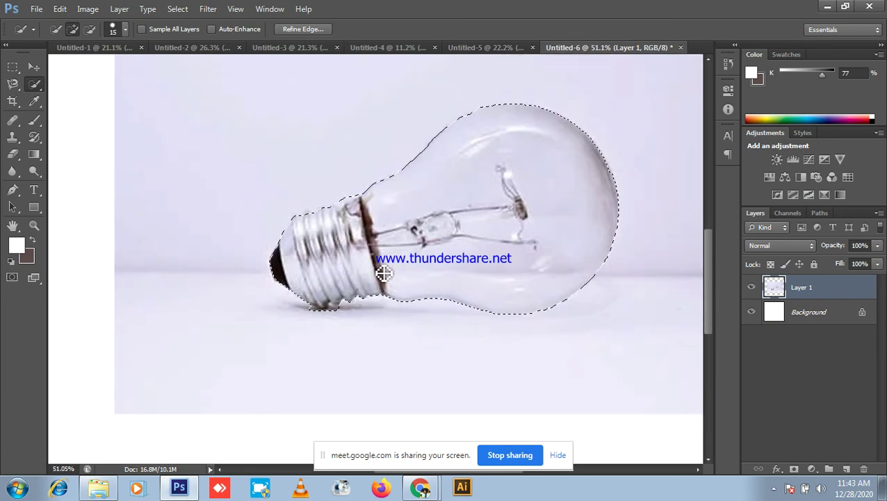
pyautogui.hotkey('ctrl', 'd')
pyautogui.scroll(-3, 385, 273)
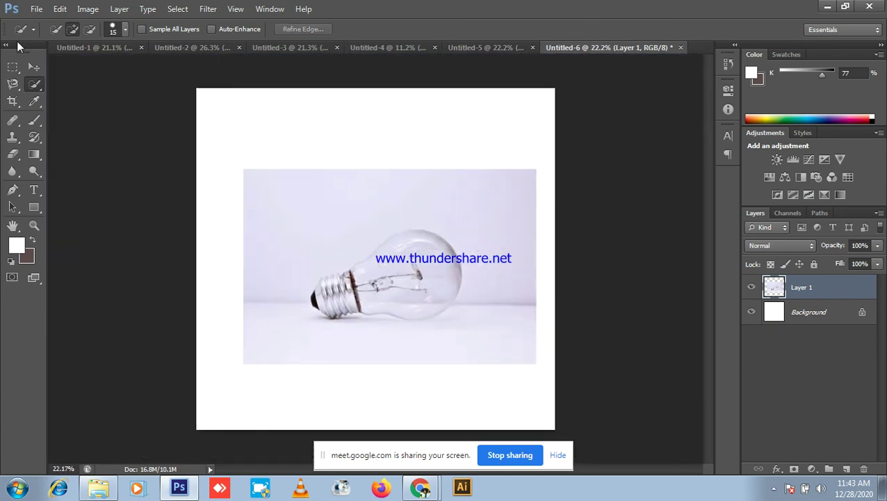
pyautogui.click(35, 69)
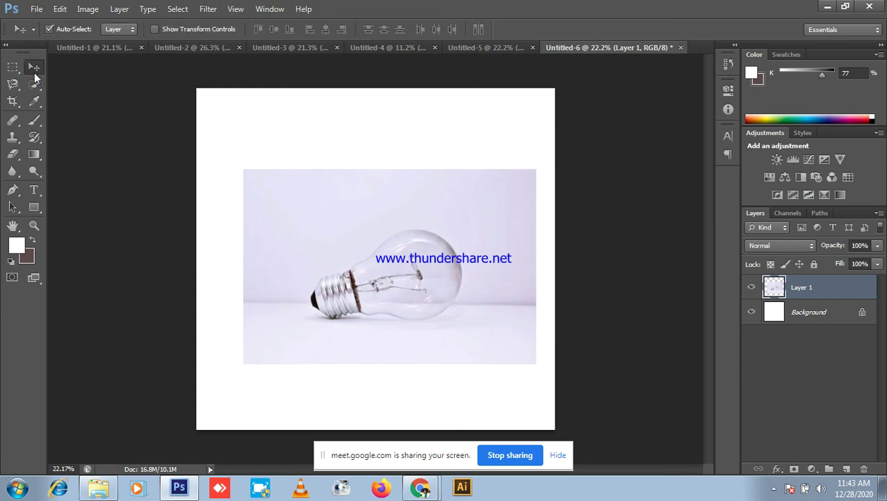
# - Delete the pasted bulb photo from the Photoshop document and switch to the bulb image results in Chrome
pyautogui.press('Delete')
pyautogui.click(824, 6)
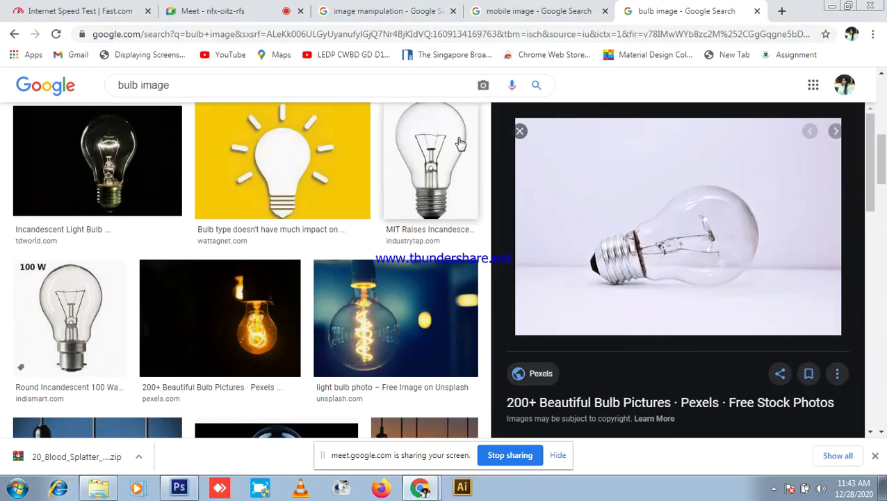
pyautogui.scroll(-5, 237, 181)
pyautogui.click(212, 79)
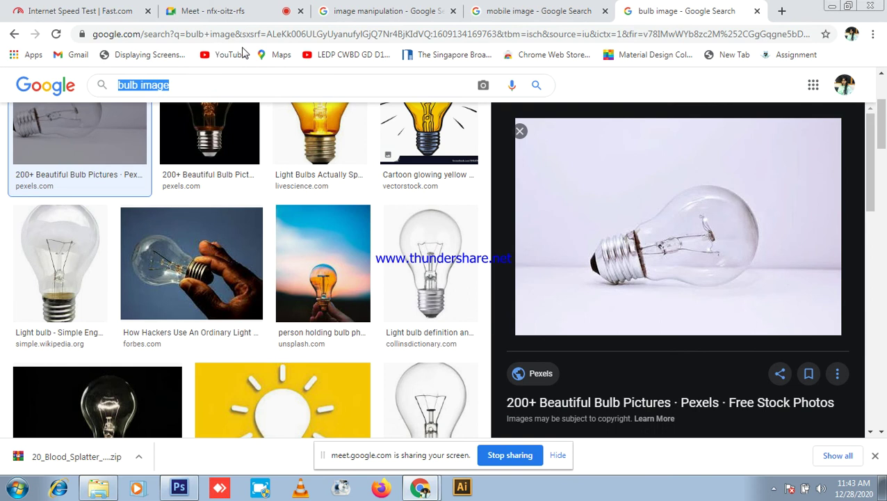
# - Close the mobile image, bulb image and image manipulation search tabs, leaving the Meet tab open
pyautogui.click(591, 12)
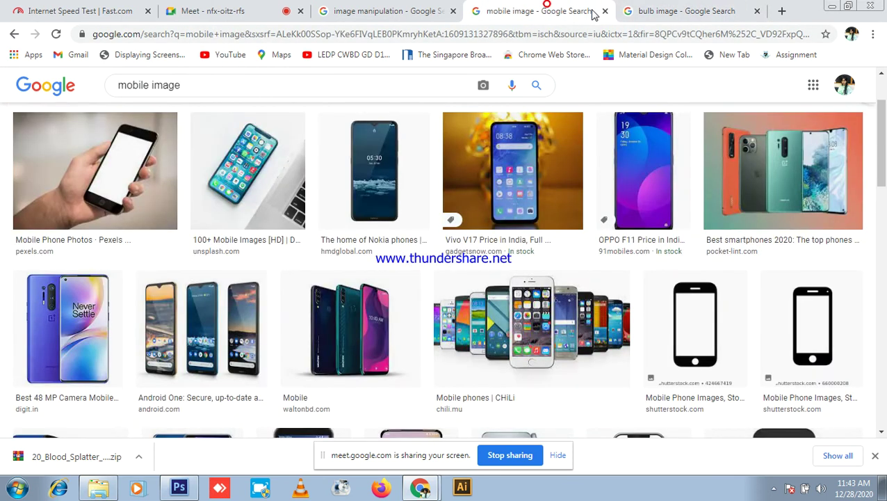
pyautogui.scroll(2, 297, 75)
pyautogui.click(98, 263)
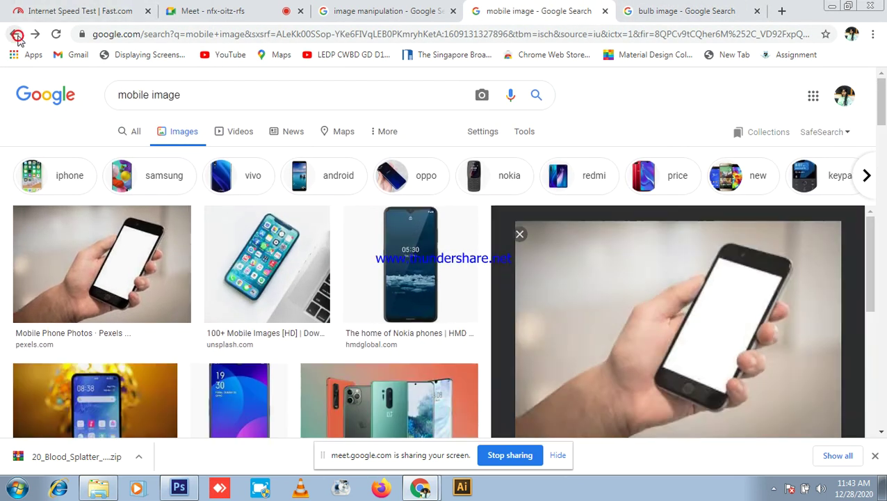
pyautogui.click(604, 12)
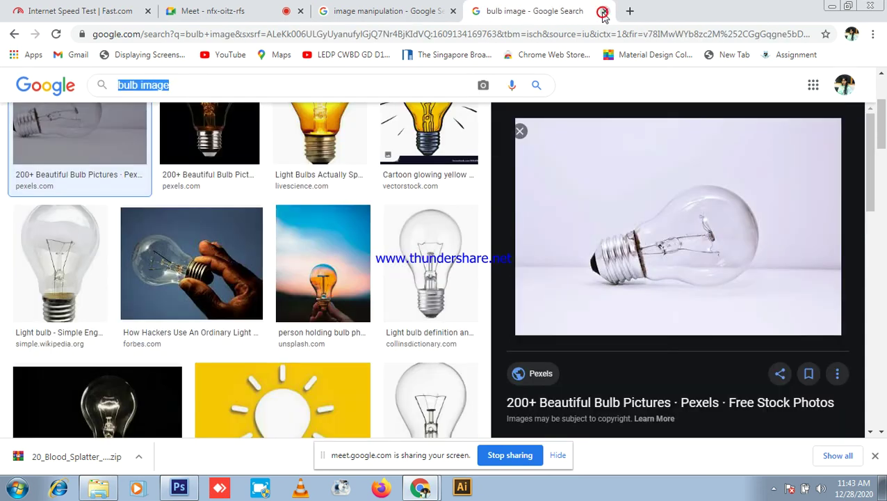
pyautogui.click(602, 12)
pyautogui.click(463, 12)
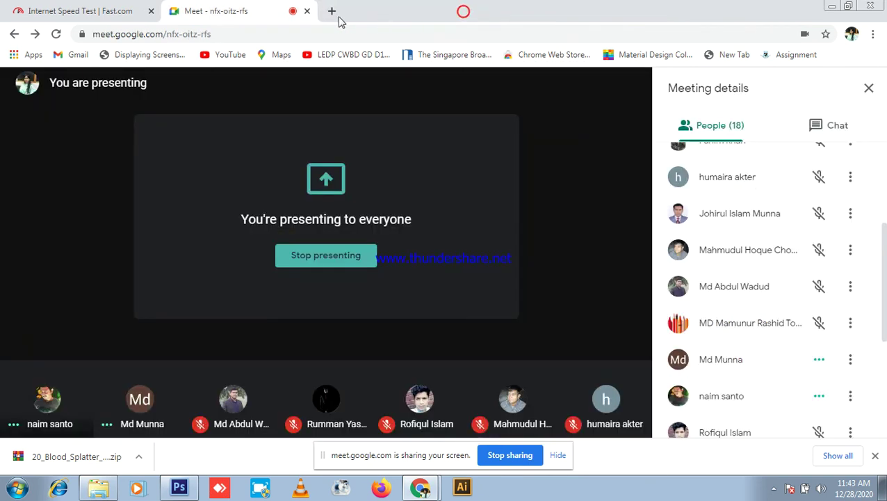
# - Open the unsplash.com website in a new browser tab
pyautogui.click(331, 12)
pyautogui.click(323, 28)
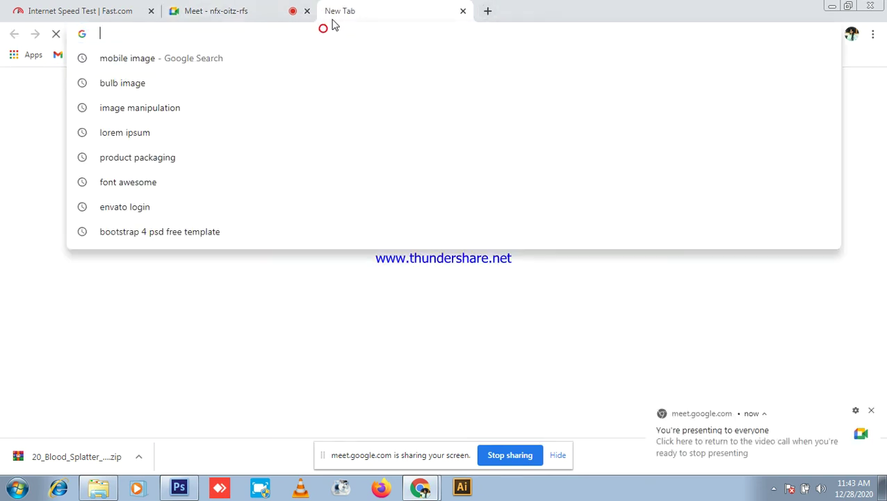
pyautogui.write('un')
pyautogui.press('Return')
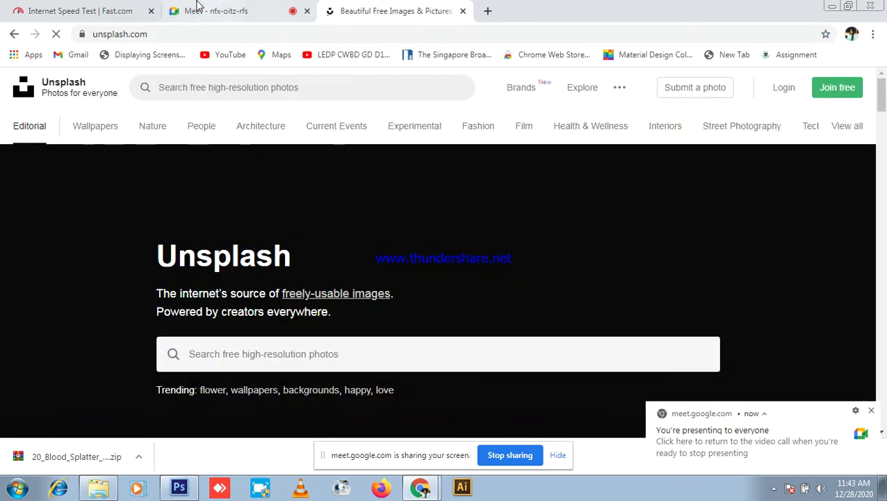
# - Search Unsplash for "bulp image" and look through the photo results
pyautogui.click(218, 349)
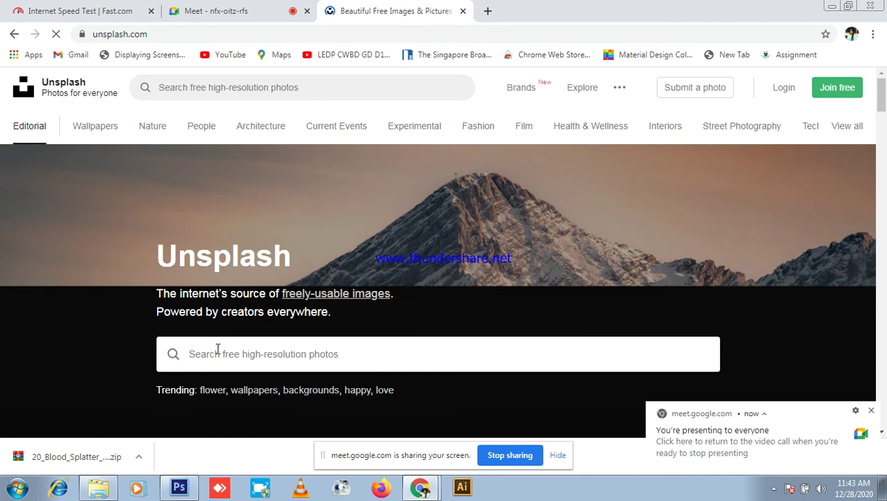
pyautogui.write('bulp image')
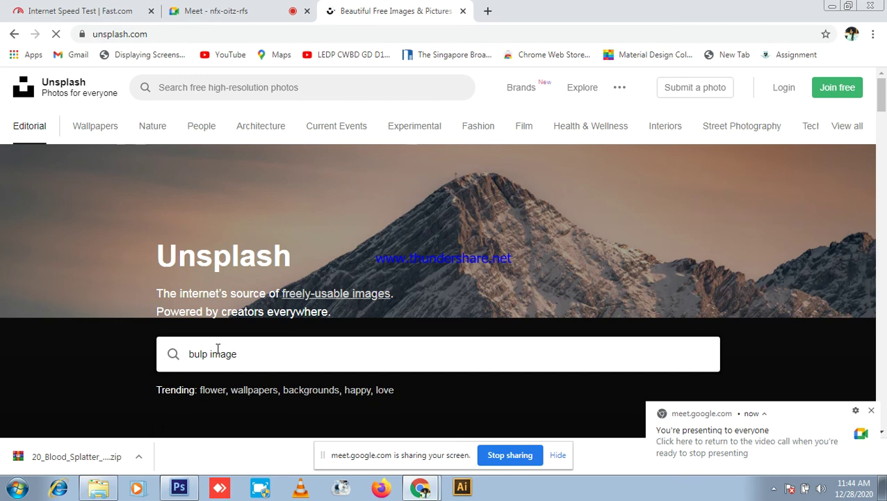
pyautogui.scroll(-5, 723, 272)
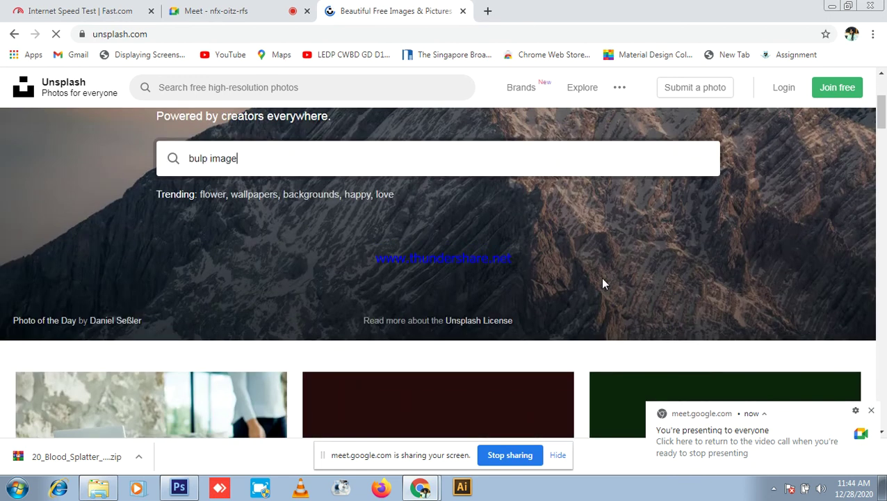
pyautogui.scroll(5, 530, 245)
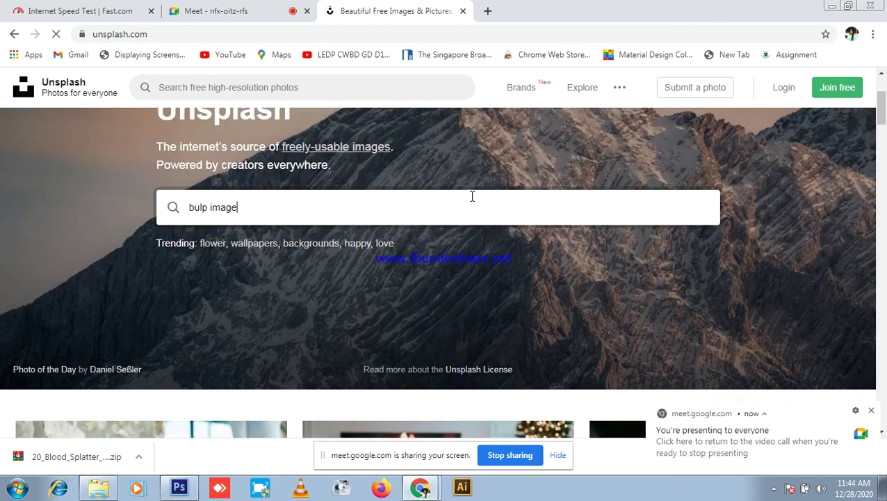
pyautogui.press('Return')
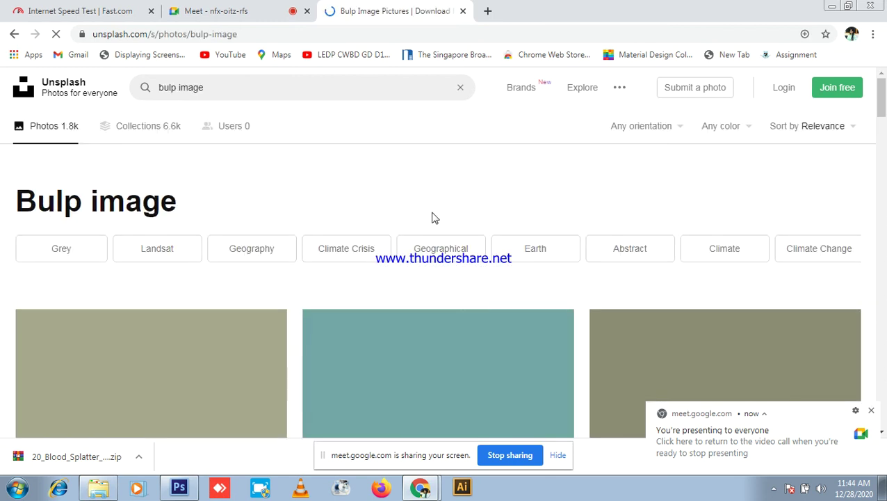
pyautogui.scroll(-3, 438, 216)
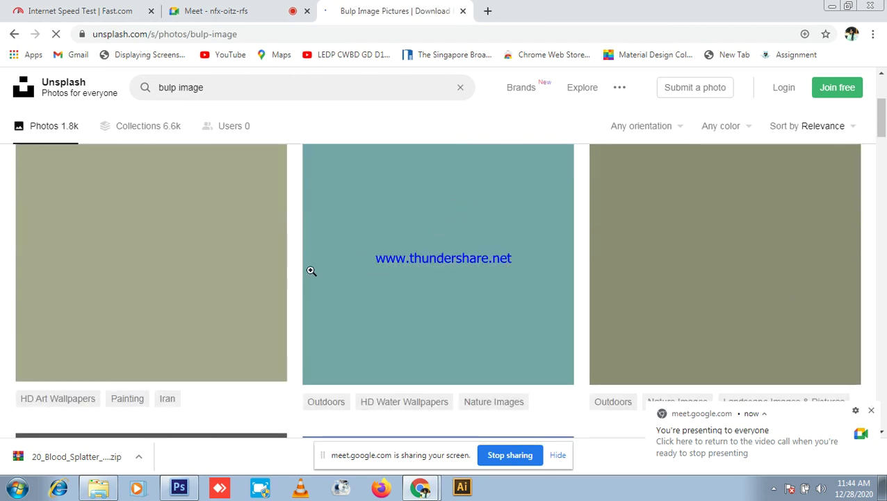
pyautogui.scroll(-4, 588, 223)
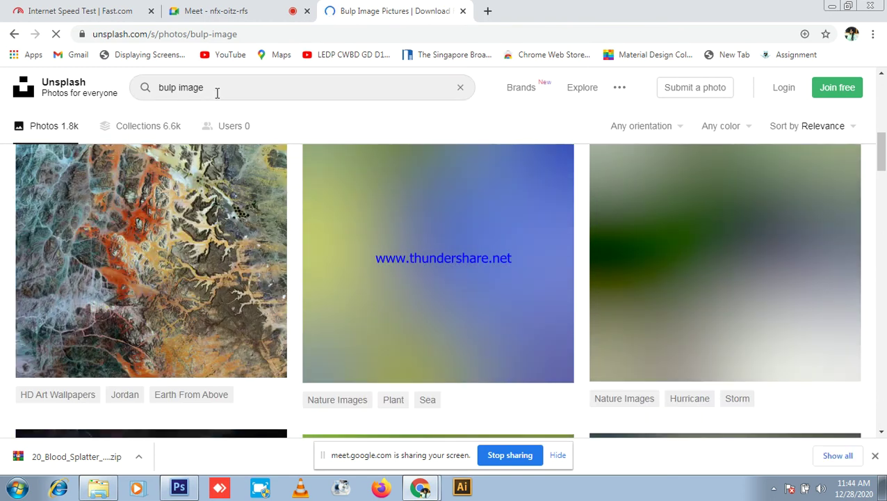
# - Clear the misspelled query from the Unsplash search
pyautogui.click(164, 89)
pyautogui.write('a')
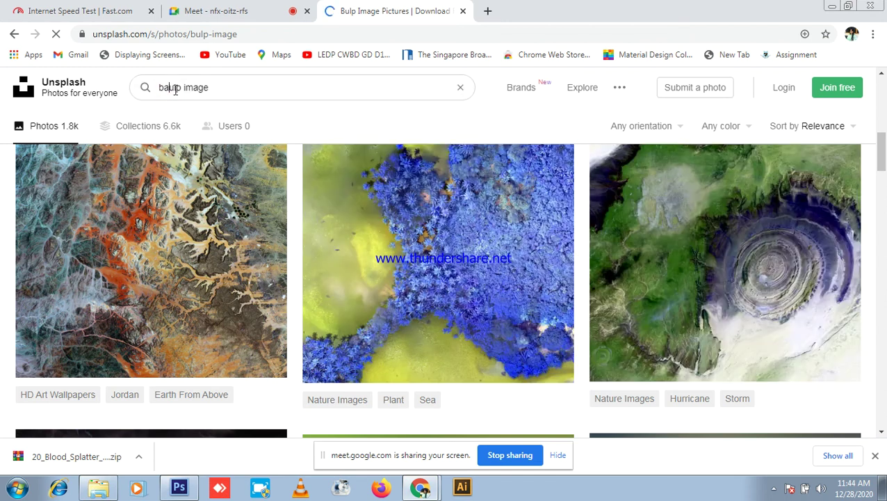
pyautogui.tripleClick(232, 87)
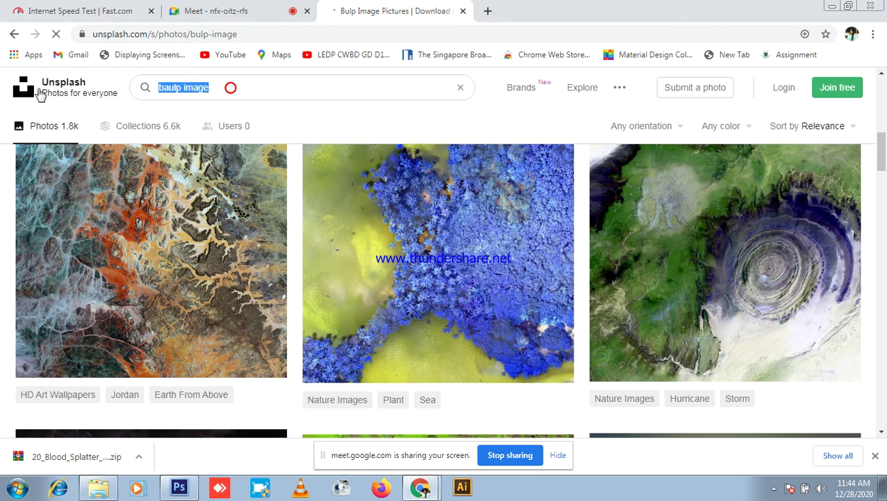
pyautogui.press('BackSpace')
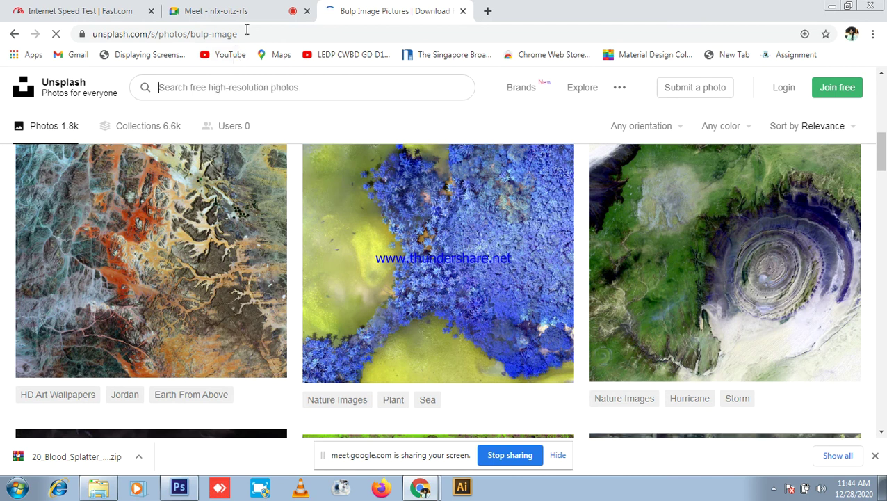
# - Search Google for "bulb image" in a new browser tab and copy the correctly spelled query
pyautogui.click(488, 11)
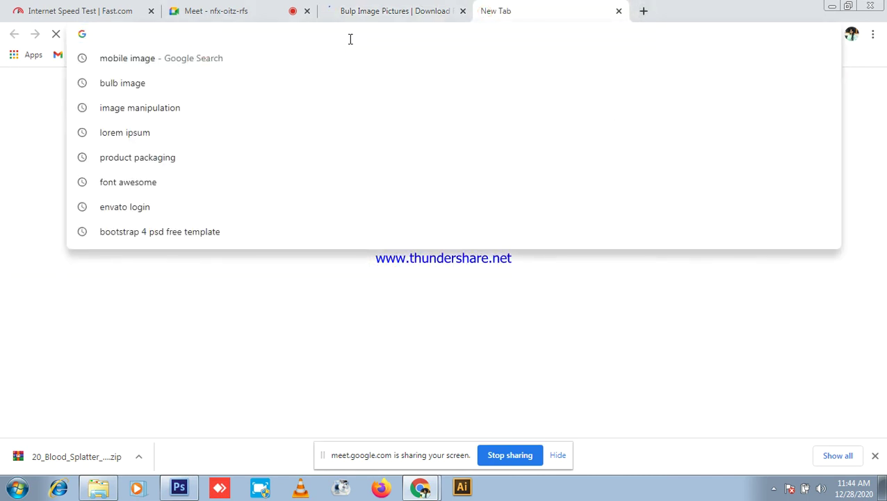
pyautogui.write('bu')
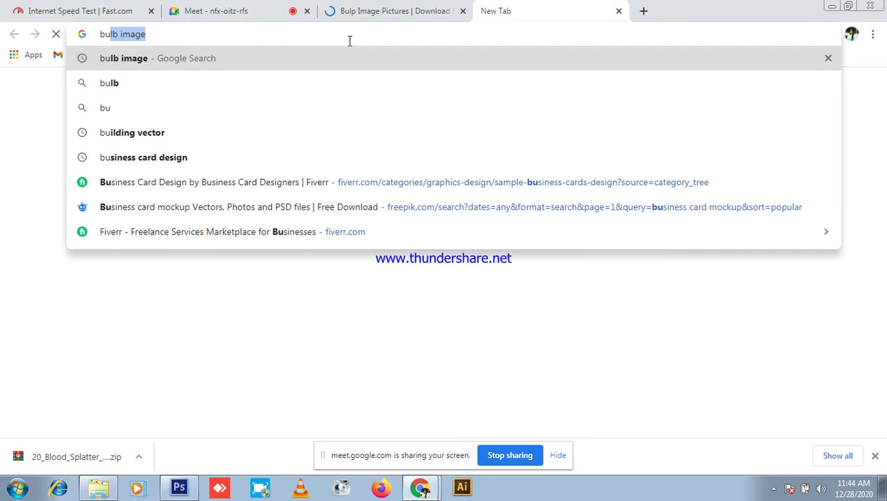
pyautogui.press('Return')
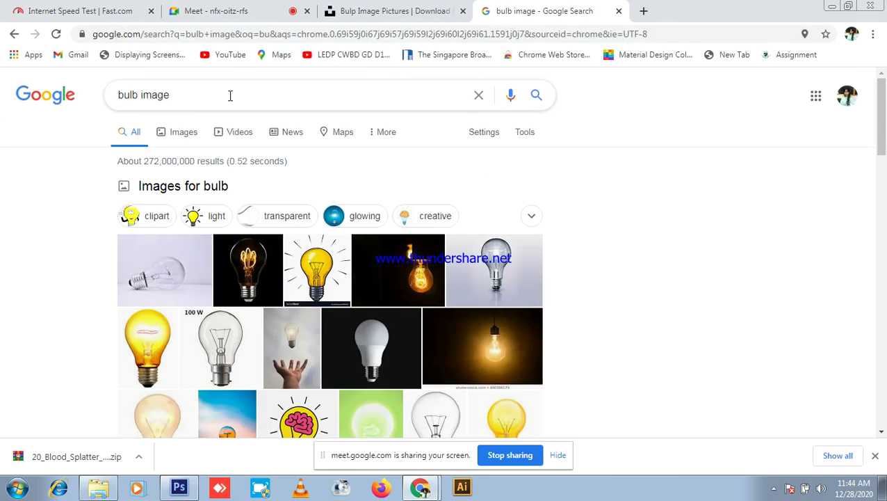
pyautogui.tripleClick(228, 95)
pyautogui.hotkey('ctrl', 'c')
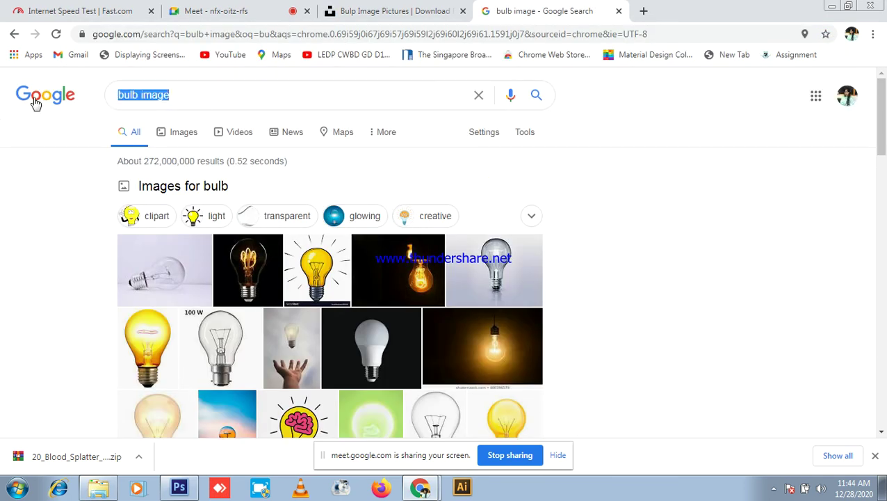
# - Search Unsplash for the copied term "bulb image" and look through the photos for a usable bulb
pyautogui.click(392, 9)
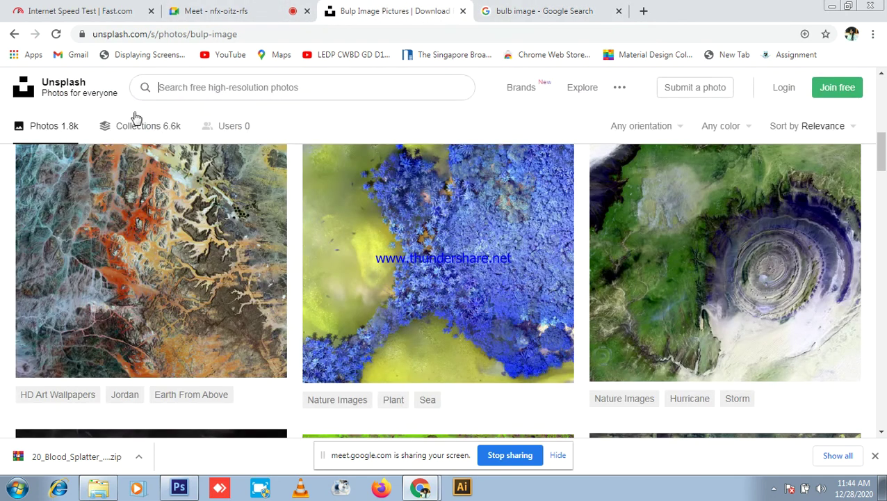
pyautogui.click(239, 87)
pyautogui.hotkey('ctrl', 'v')
pyautogui.press('Return')
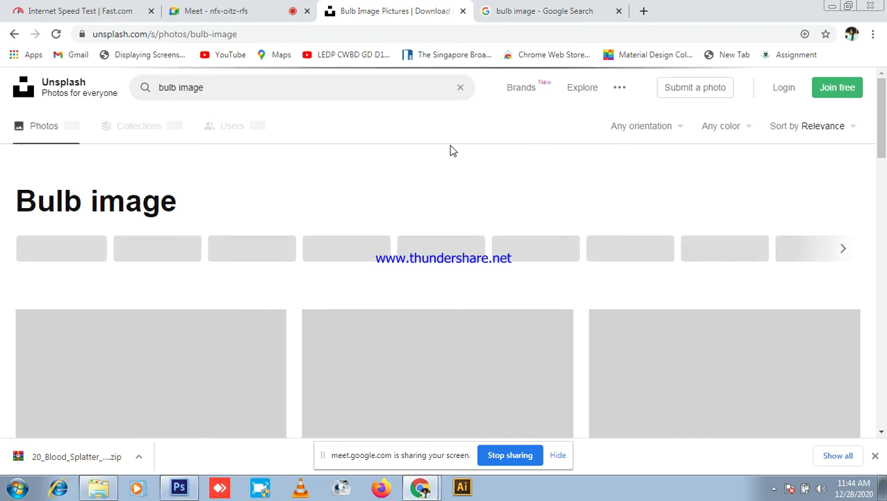
pyautogui.scroll(-4, 589, 251)
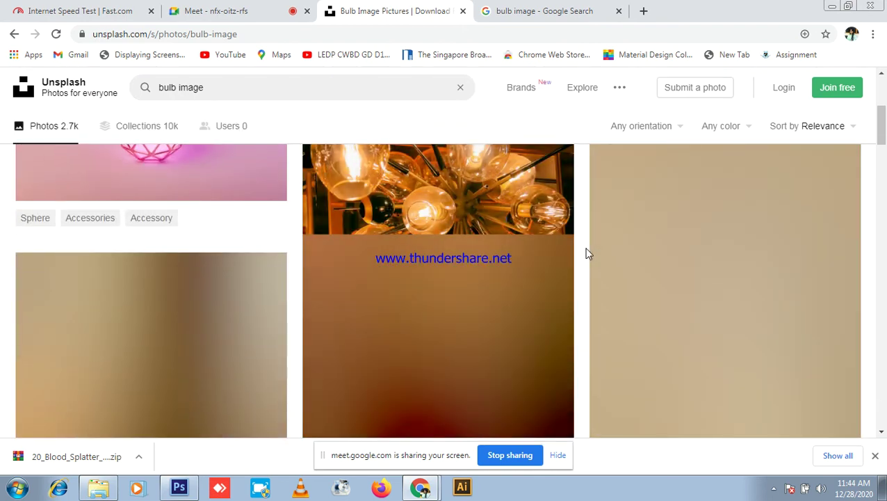
pyautogui.scroll(-5, 650, 262)
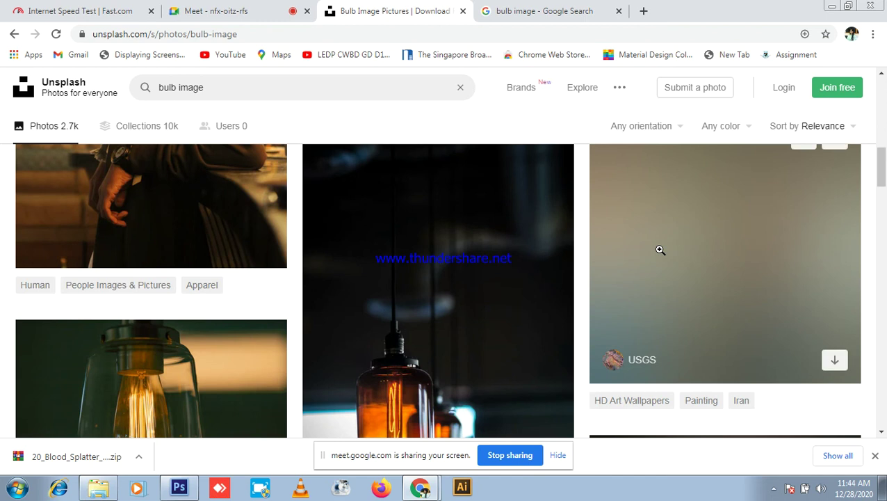
pyautogui.scroll(-10, 679, 250)
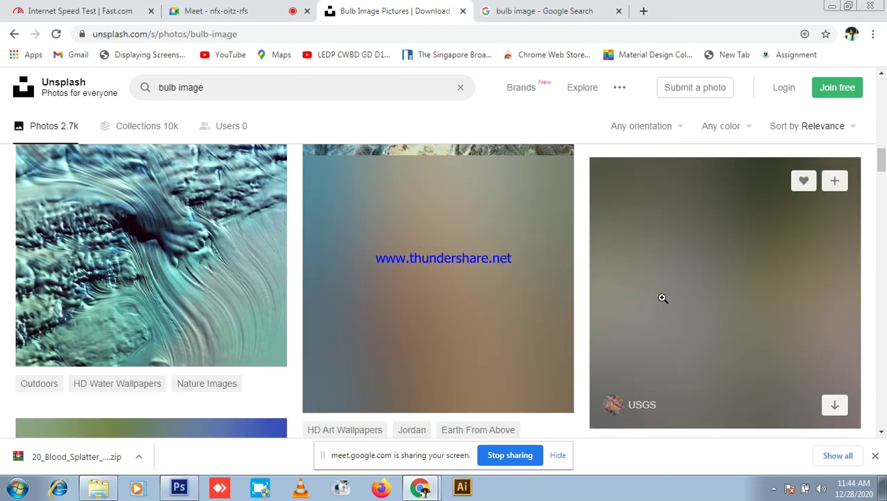
pyautogui.scroll(-1, 664, 297)
pyautogui.scroll(5, 570, 240)
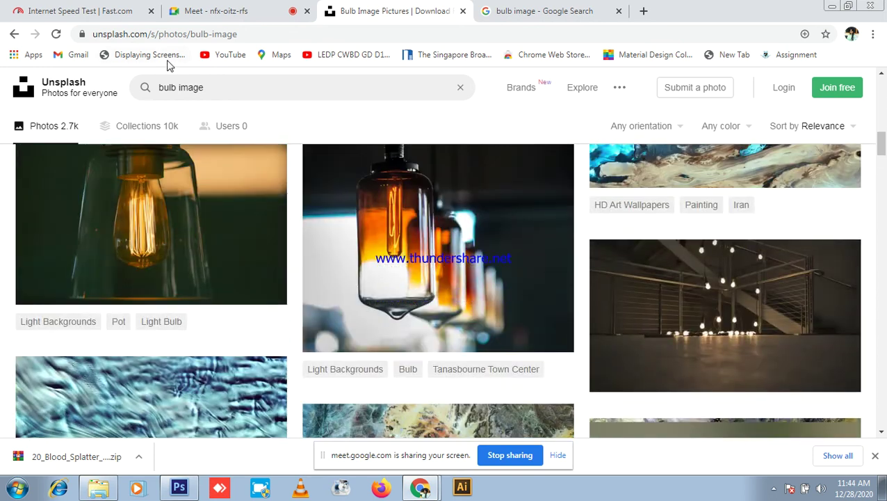
# - Refine the Unsplash search to "empty bulb image"
pyautogui.click(156, 89)
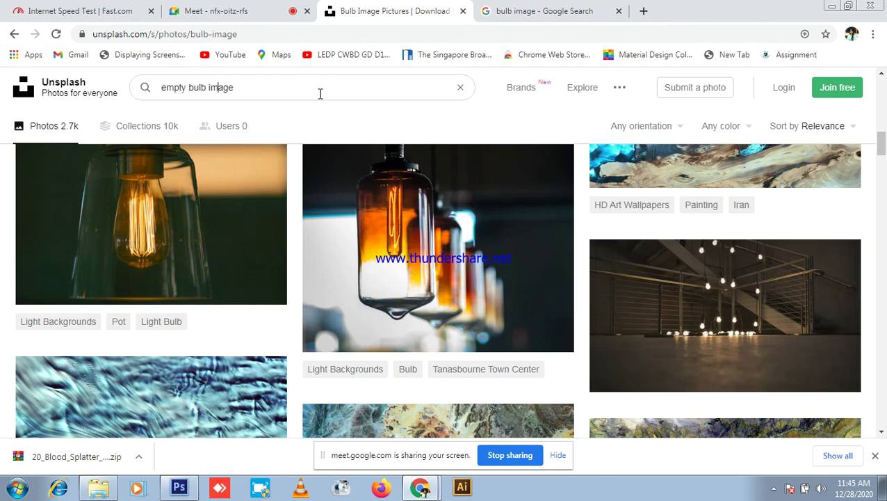
pyautogui.press('Return')
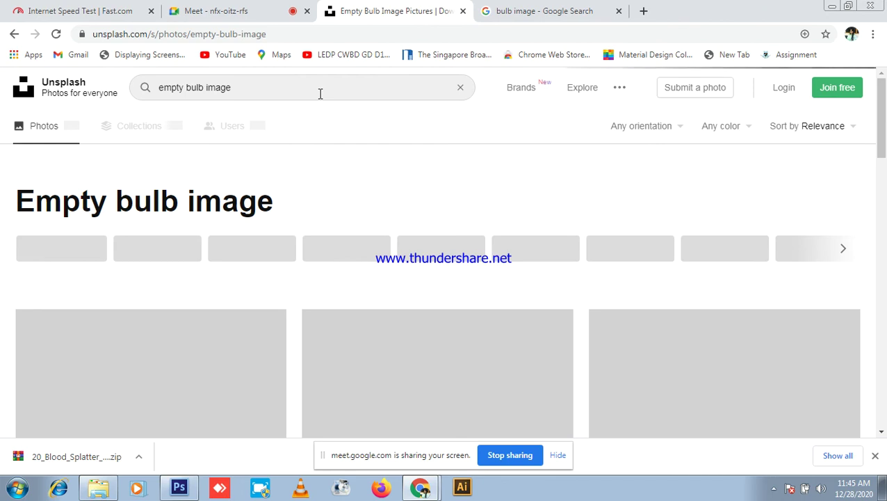
pyautogui.scroll(-2, 297, 177)
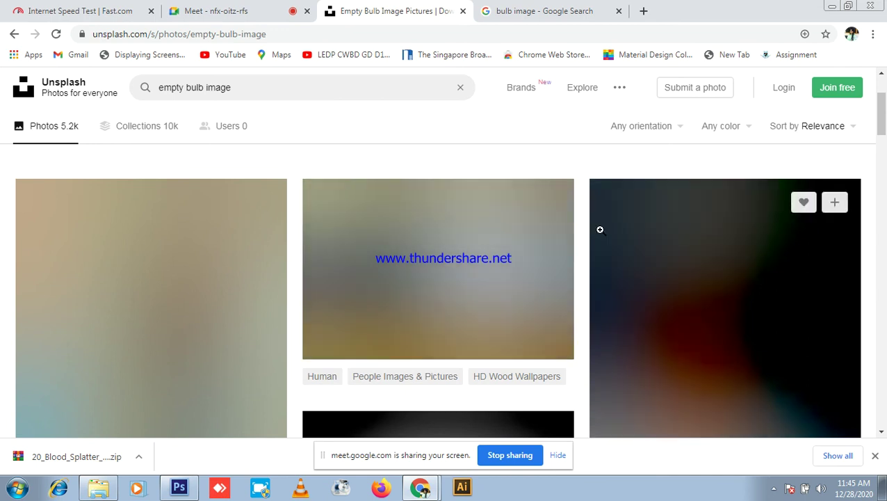
pyautogui.scroll(-2, 600, 229)
# - Check the empty bulb photo results for a suitable picture and close the Unsplash tab
pyautogui.click(550, 8)
pyautogui.click(432, 10)
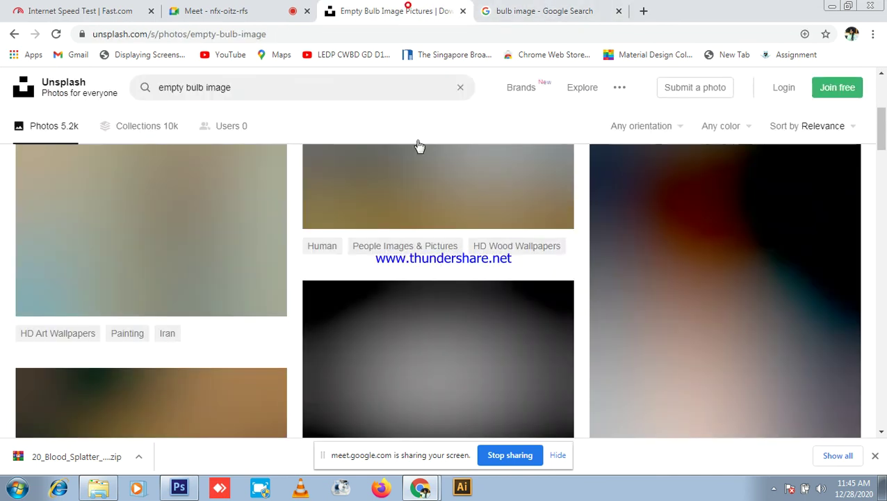
pyautogui.scroll(5, 410, 209)
pyautogui.scroll(-4, 588, 231)
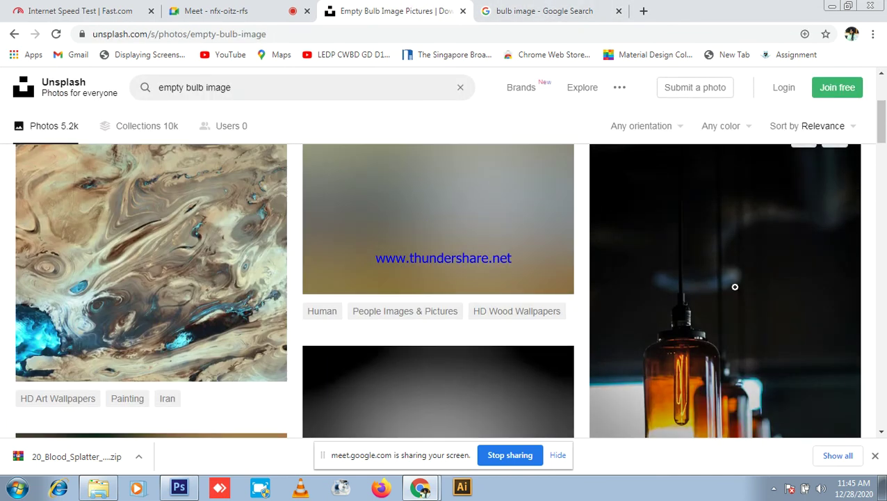
pyautogui.scroll(-4, 735, 287)
pyautogui.scroll(4, 735, 287)
pyautogui.scroll(5, 352, 137)
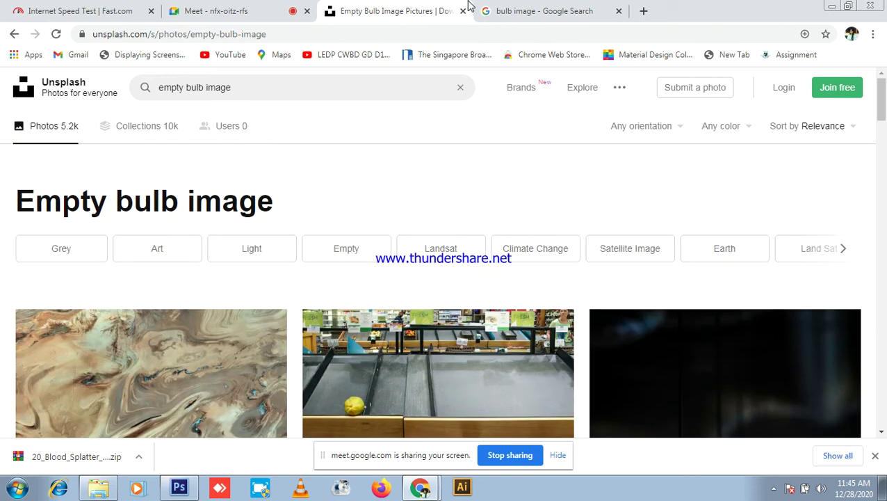
pyautogui.click(463, 11)
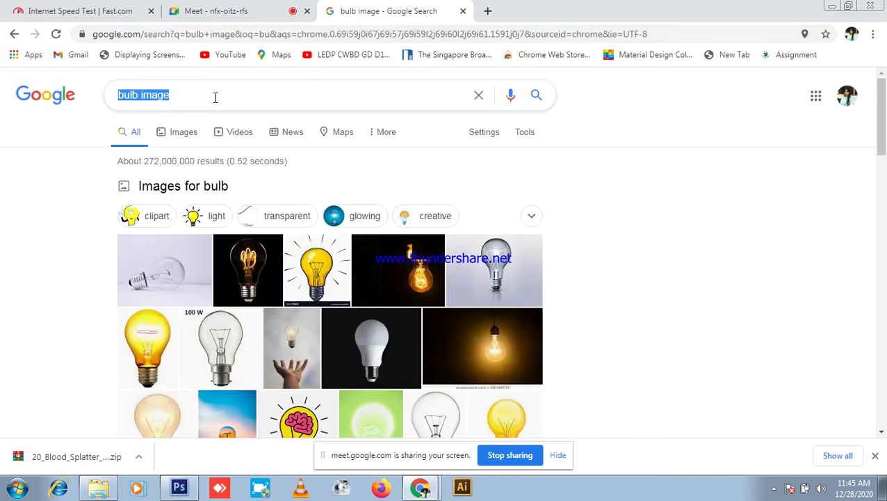
# - Open the clear light bulb on a white background from Industry Tap in the Google image results and copy it
pyautogui.scroll(-2, 519, 206)
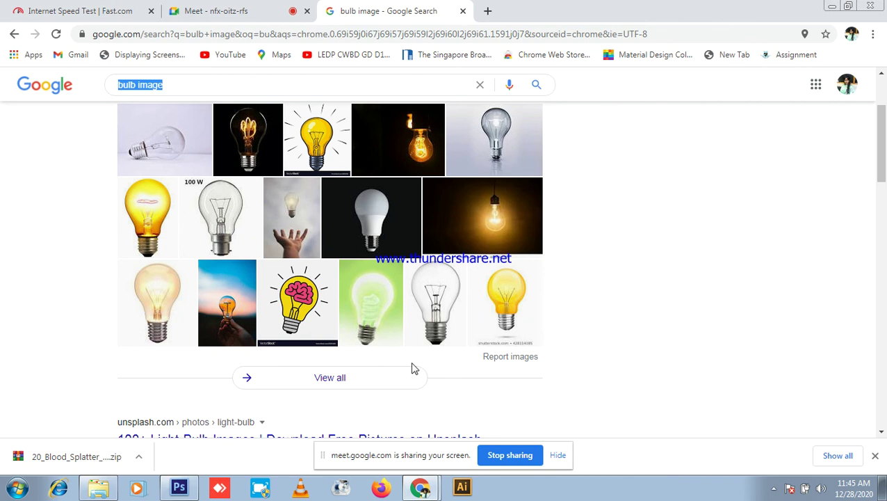
pyautogui.click(440, 291)
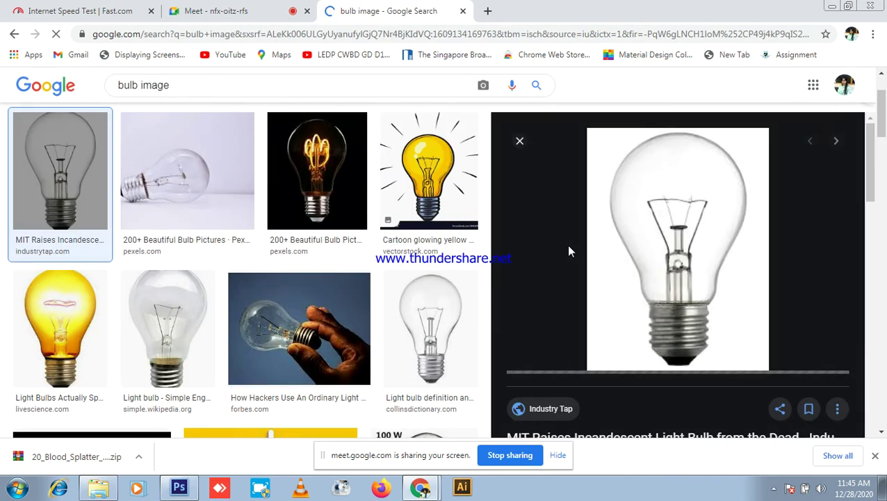
pyautogui.scroll(-2, 717, 272)
pyautogui.scroll(3, 712, 263)
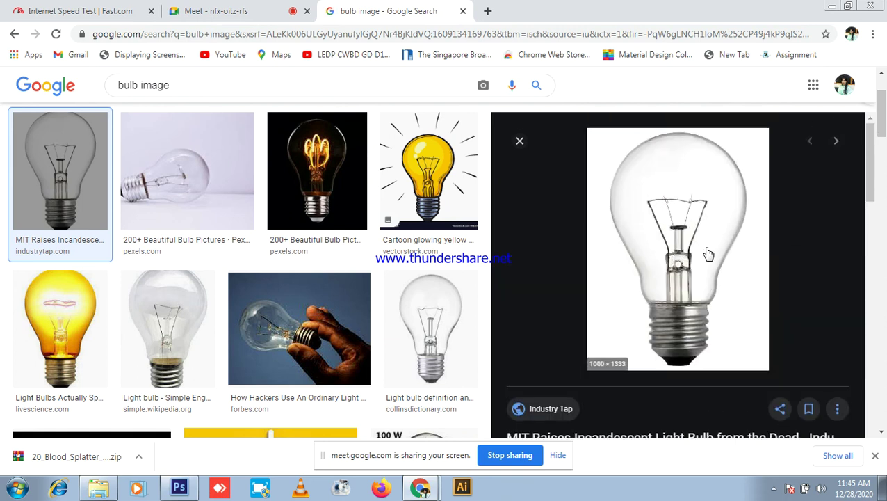
pyautogui.rightClick(709, 254)
pyautogui.click(743, 381)
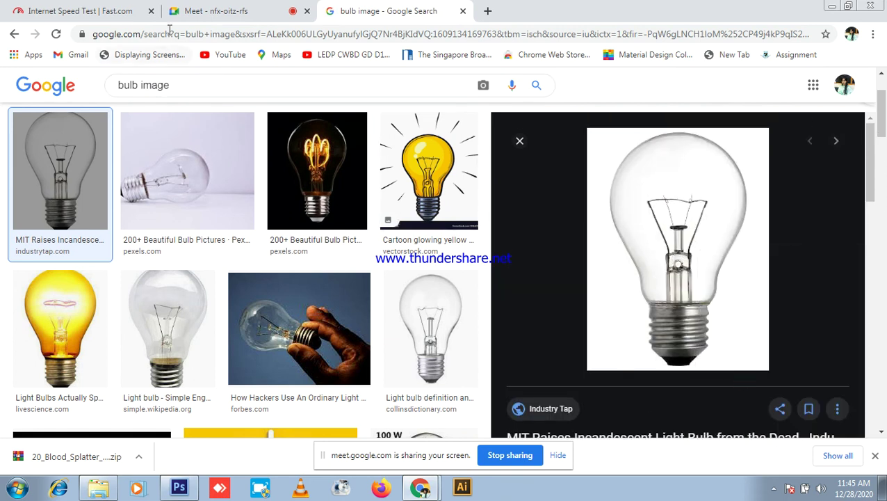
# - Switch to Photoshop and paste the copied bulb image into the blank Untitled-6 document
pyautogui.click(204, 8)
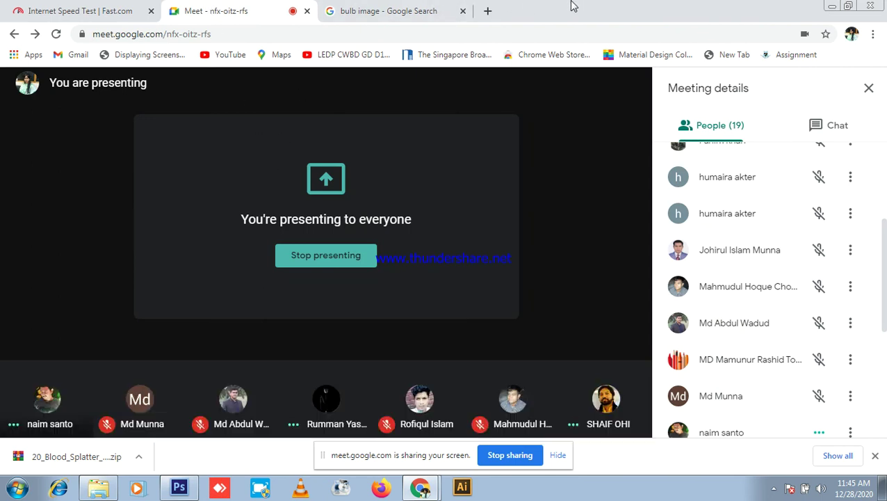
pyautogui.click(386, 11)
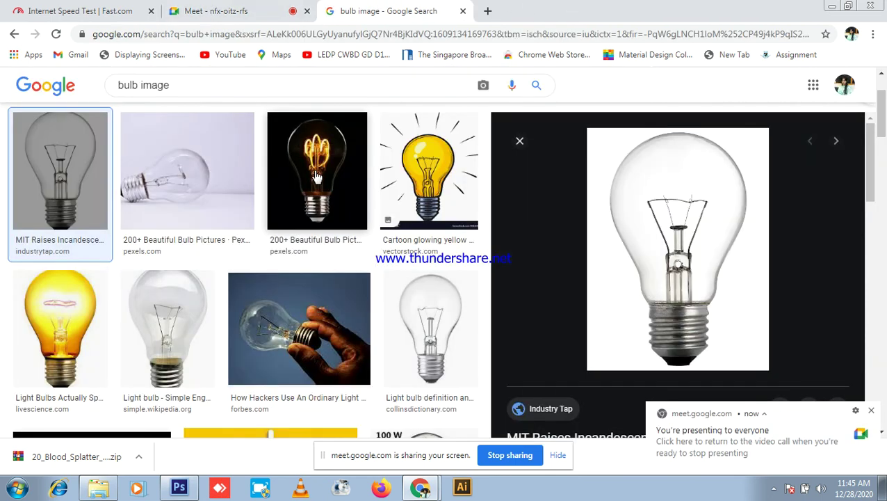
pyautogui.click(179, 487)
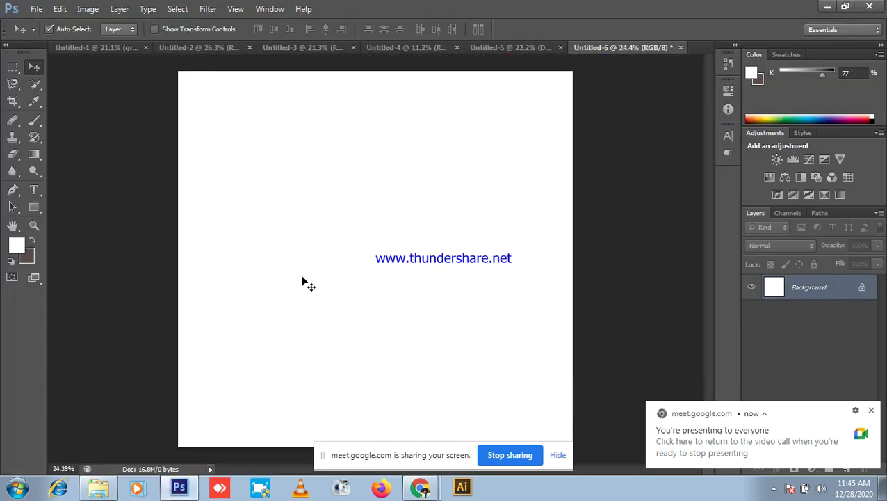
pyautogui.hotkey('ctrl', 'v')
pyautogui.scroll(3, 358, 225)
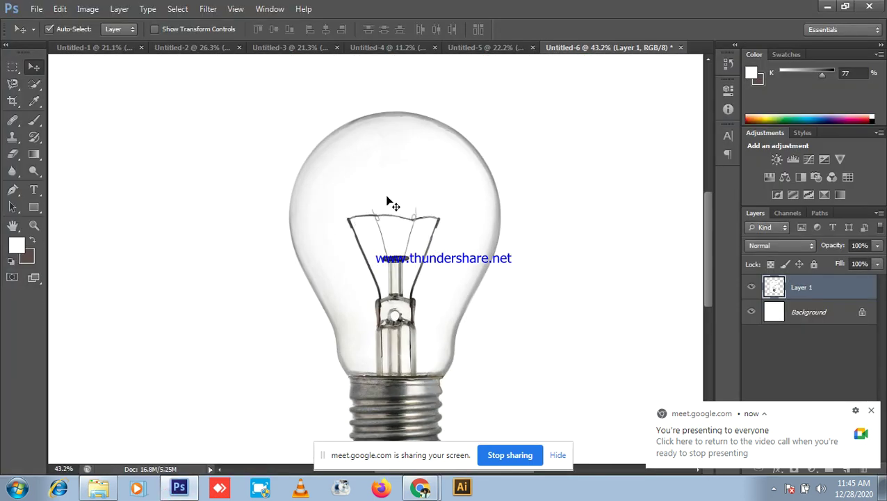
pyautogui.scroll(1, 317, 192)
pyautogui.scroll(-1, 333, 182)
pyautogui.scroll(-2, 300, 284)
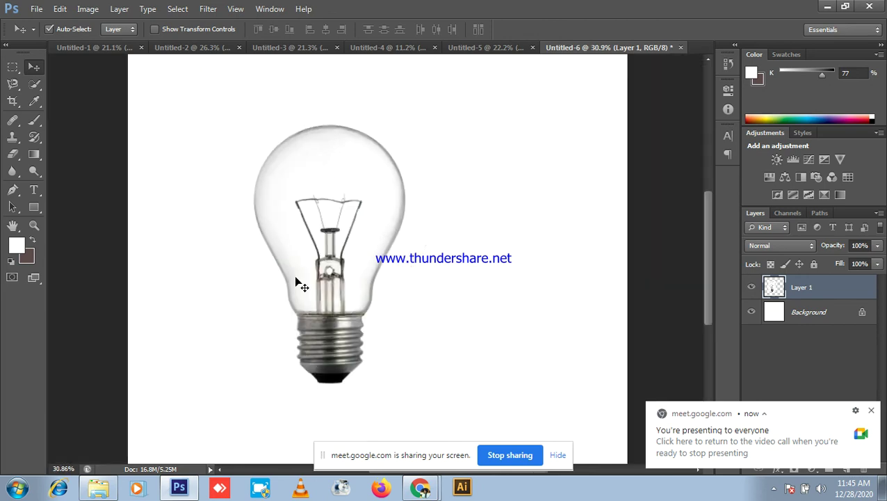
pyautogui.scroll(-2, 298, 178)
# - Rotate the pasted bulb by -90° so it lies horizontally, and hide the white Background layer
pyautogui.hotkey('ctrl', 't')
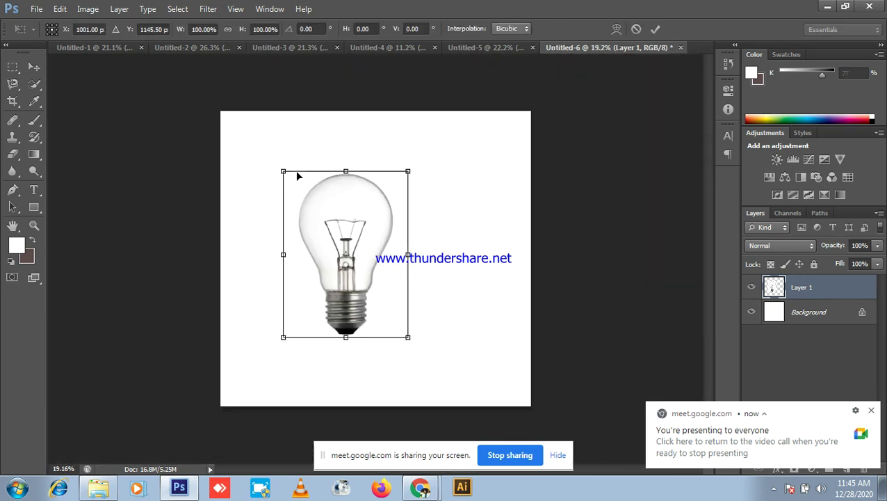
pyautogui.moveTo(286, 154); pyautogui.dragTo(235, 320)
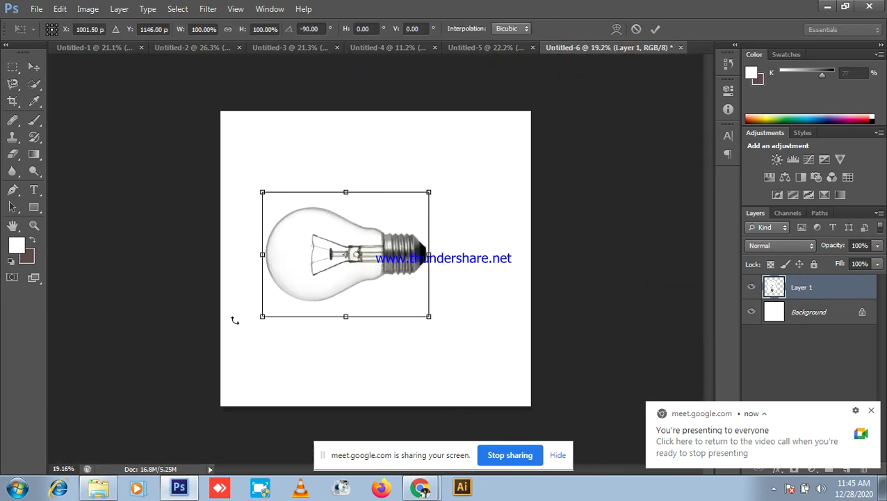
pyautogui.scroll(1, 338, 293)
pyautogui.press('Return')
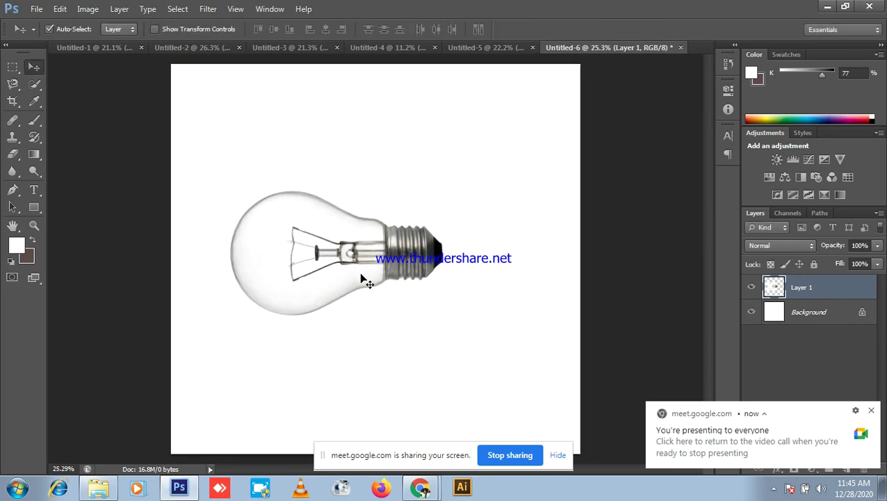
pyautogui.click(752, 313)
pyautogui.scroll(1, 398, 253)
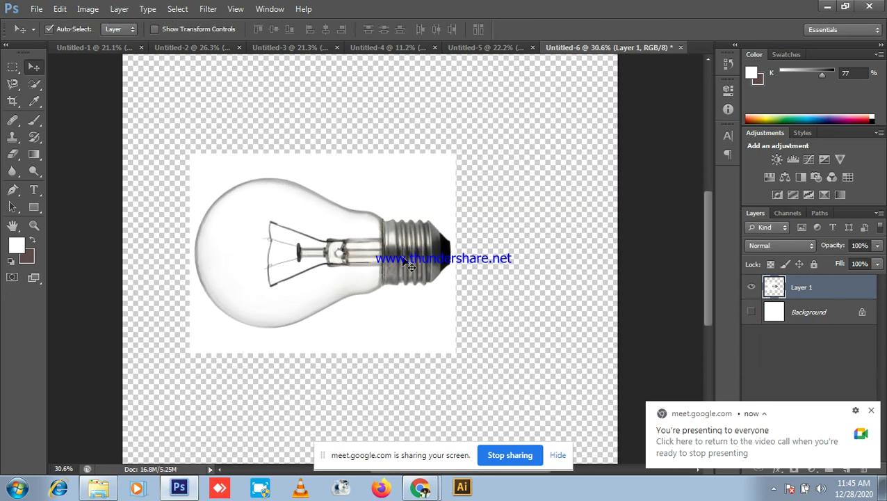
# - Select the whole bulb including its screw base with the Quick Selection tool and copy it to a new layer
pyautogui.click(37, 84)
pyautogui.scroll(1, 252, 228)
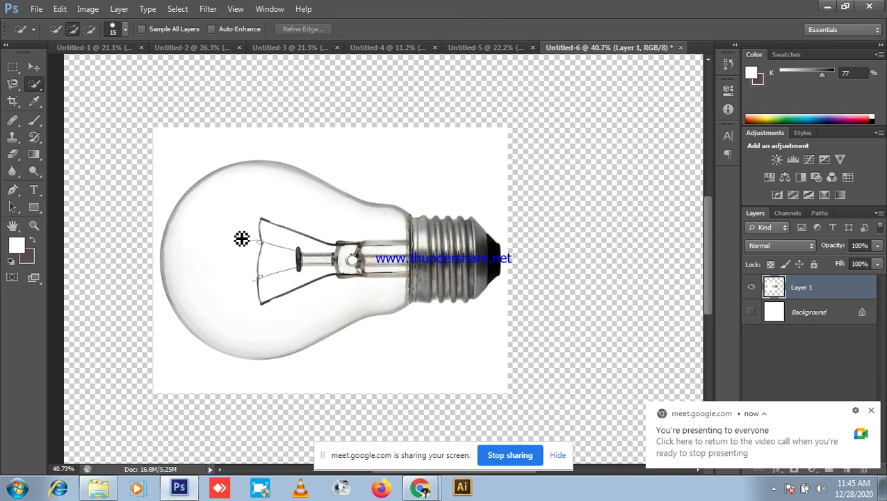
pyautogui.moveTo(307, 229); pyautogui.dragTo(327, 234)
pyautogui.click(310, 261)
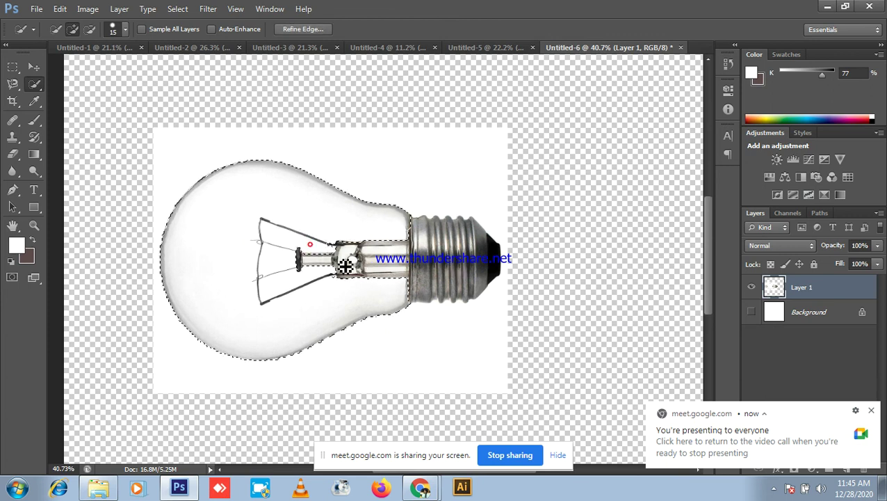
pyautogui.moveTo(321, 274)
pyautogui.mouseDown()
pyautogui.moveTo(388, 254)
pyautogui.moveTo(441, 264)
pyautogui.moveTo(476, 248)
pyautogui.moveTo(487, 253)
pyautogui.moveTo(478, 248)
pyautogui.mouseUp()
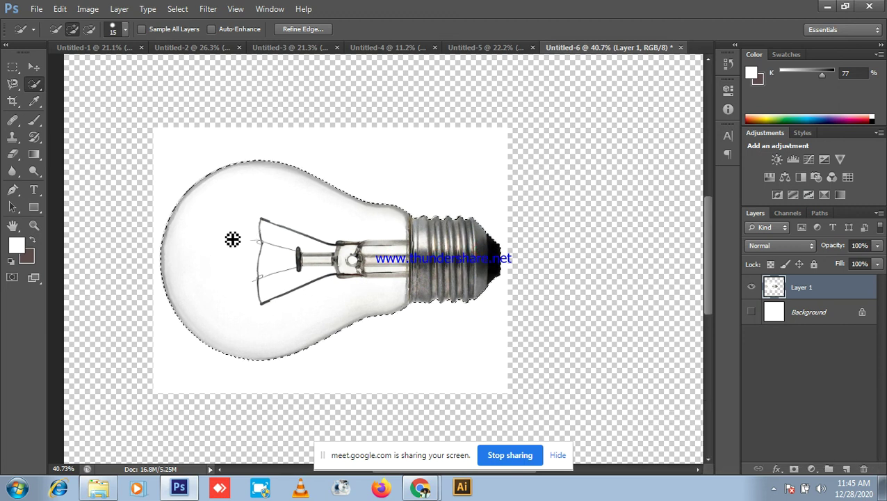
pyautogui.scroll(2, 446, 269)
pyautogui.scroll(1, 449, 278)
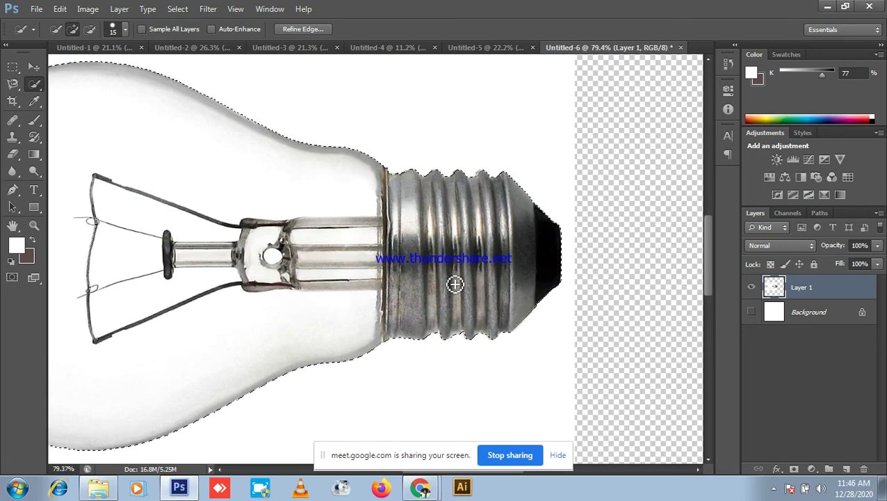
pyautogui.scroll(-3, 452, 281)
pyautogui.hotkey('ctrl', 'j')
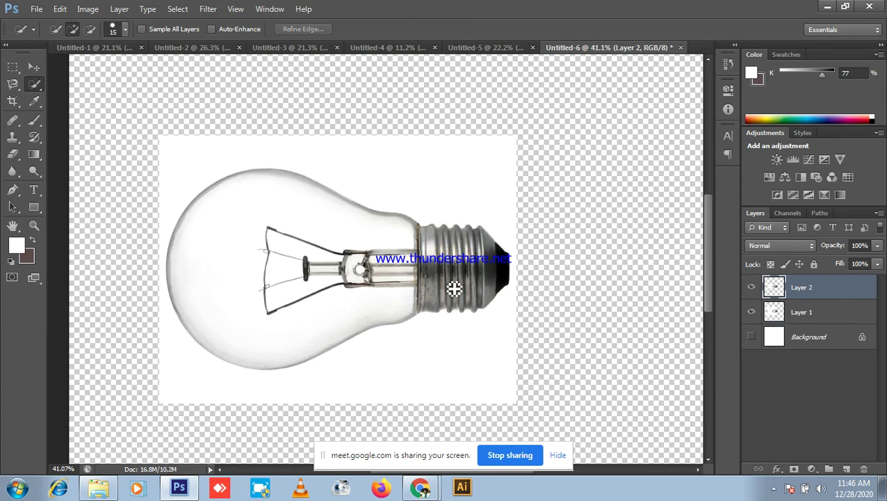
# - Hide the bulb cutout layer and try the Quick Selection tool on the white area of Layer 1
pyautogui.click(751, 286)
pyautogui.click(812, 312)
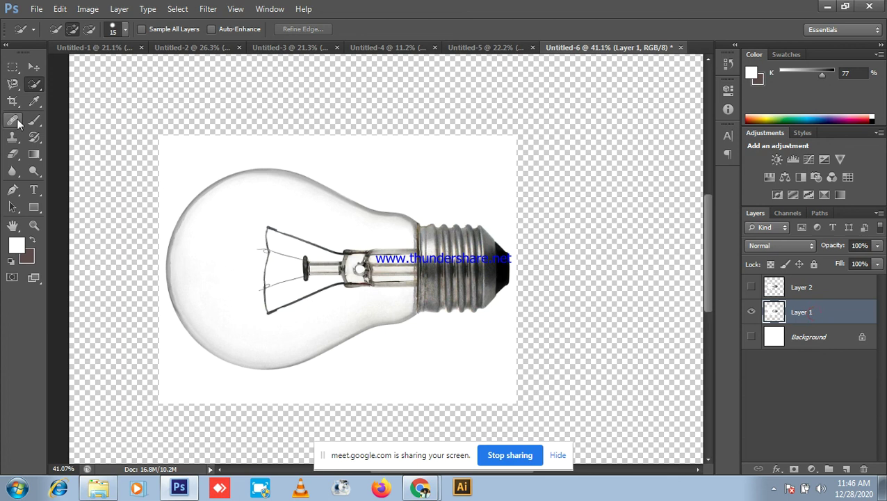
pyautogui.moveTo(36, 87)
pyautogui.mouseDown()
pyautogui.moveTo(79, 104)
pyautogui.moveTo(79, 84)
pyautogui.mouseUp()
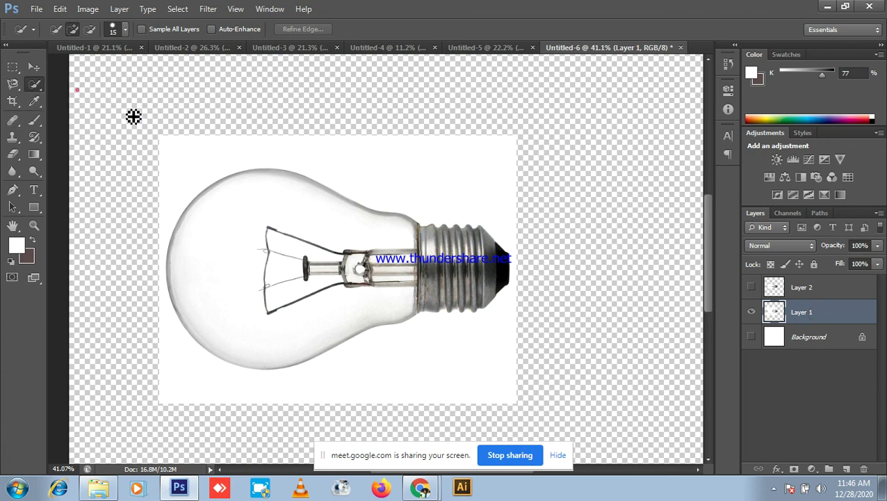
pyautogui.click(237, 158)
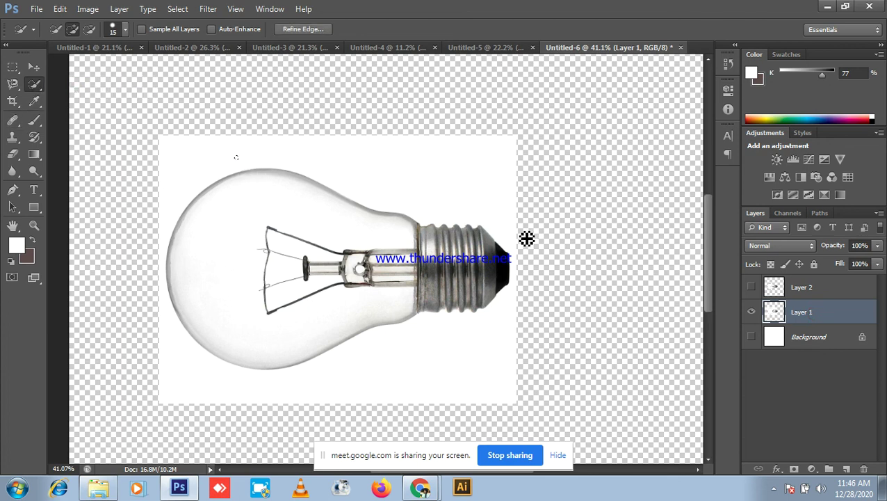
pyautogui.hotkey('ctrl', '-')
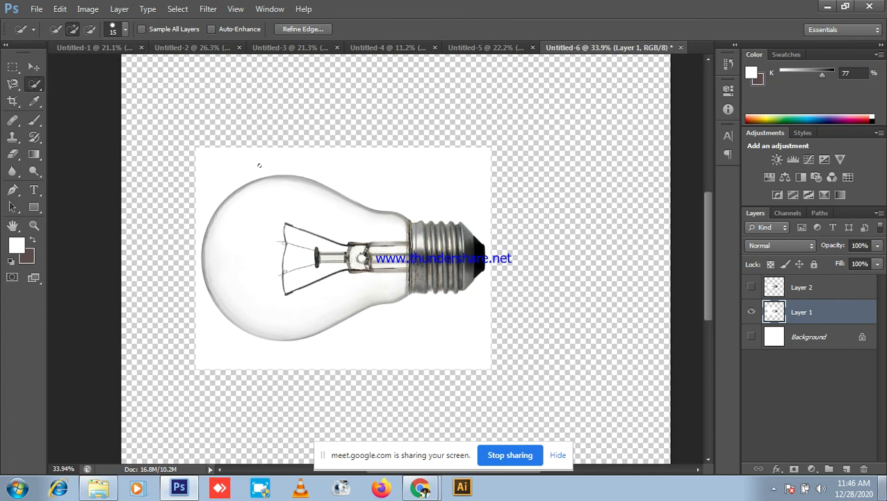
# - Try selecting the white area around the bulb on Layer 1 with the Magic Wand at tolerance 32, and deselect it
pyautogui.rightClick(35, 89)
pyautogui.click(79, 95)
pyautogui.click(227, 180)
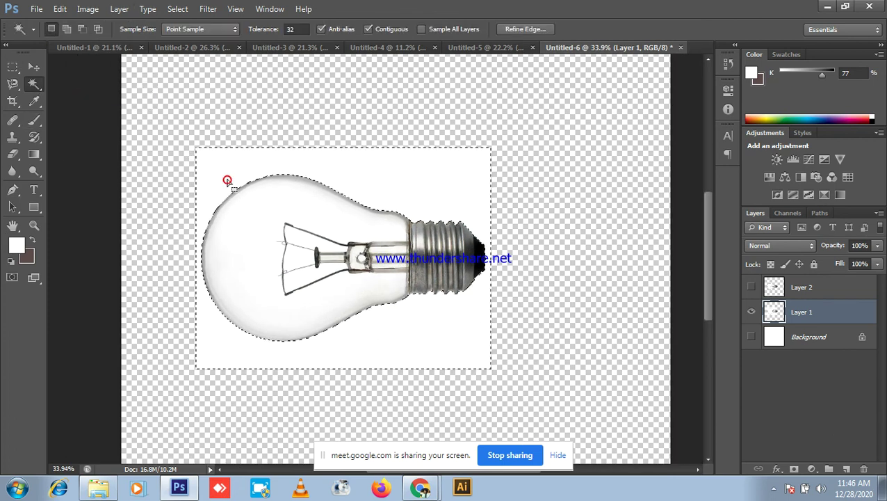
pyautogui.hotkey('ctrl', '+')
pyautogui.hotkey('ctrl', '+')
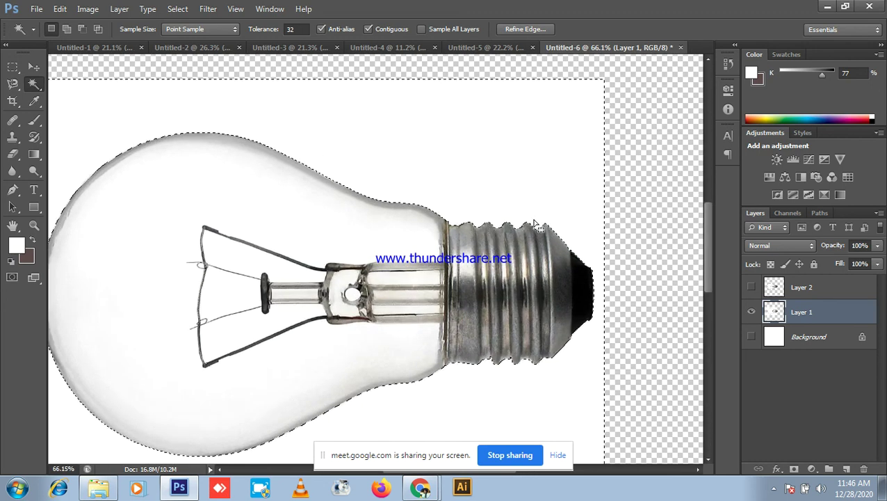
pyautogui.hotkey('ctrl', '-')
pyautogui.hotkey('ctrl', 'd')
# - Show the bulb cutout on Layer 2 and delete the original bulb picture on Layer 1
pyautogui.click(751, 288)
pyautogui.press('Delete')
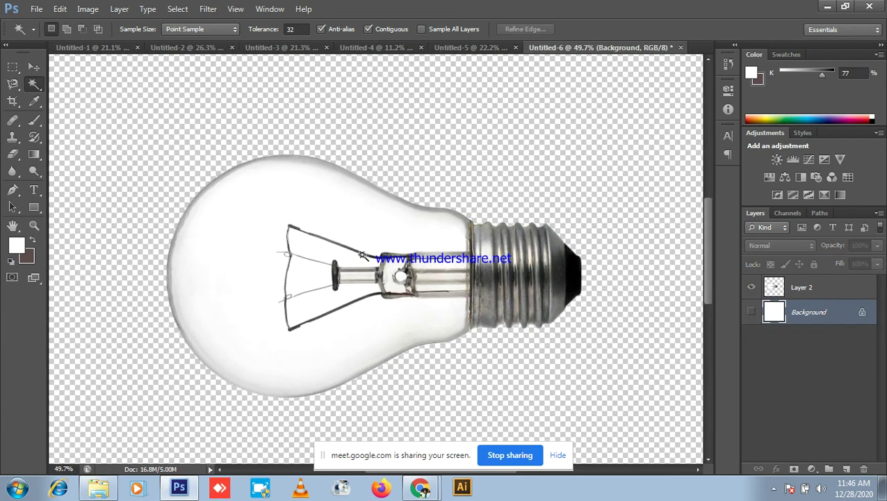
pyautogui.scroll(-2, 361, 254)
# - Move the bulb cutout slightly up and to the right on the canvas with the Move tool
pyautogui.click(34, 67)
pyautogui.scroll(-1, 254, 240)
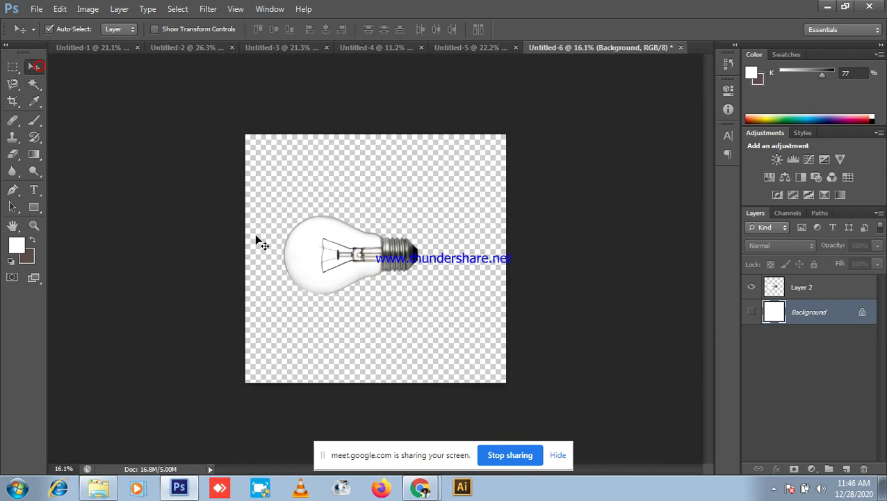
pyautogui.scroll(2, 418, 229)
pyautogui.click(450, 221)
pyautogui.scroll(-1, 445, 226)
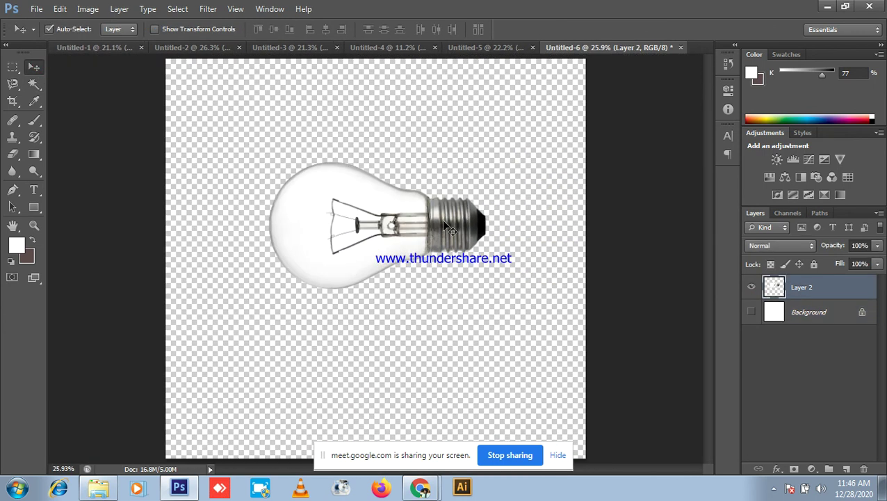
# - Switch to Chrome, search Google Images for "water picture" and look through the results
pyautogui.click(828, 6)
pyautogui.scroll(1, 202, 75)
pyautogui.click(220, 102)
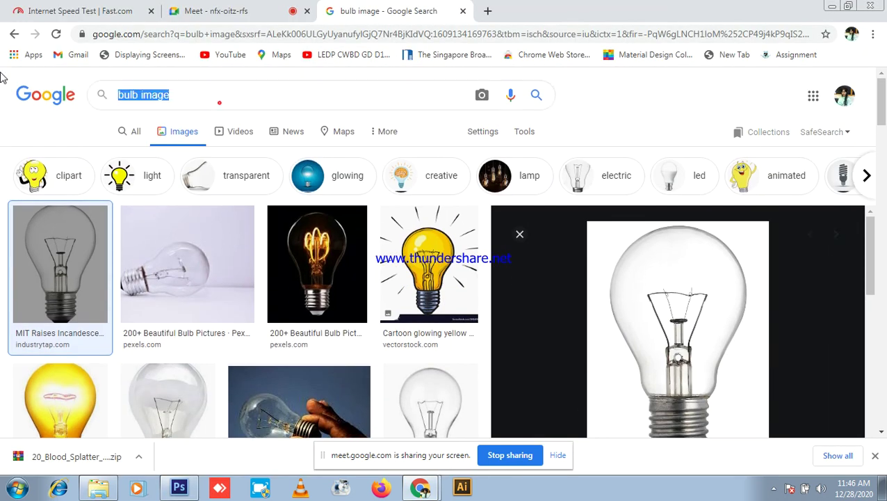
pyautogui.press('BackSpace')
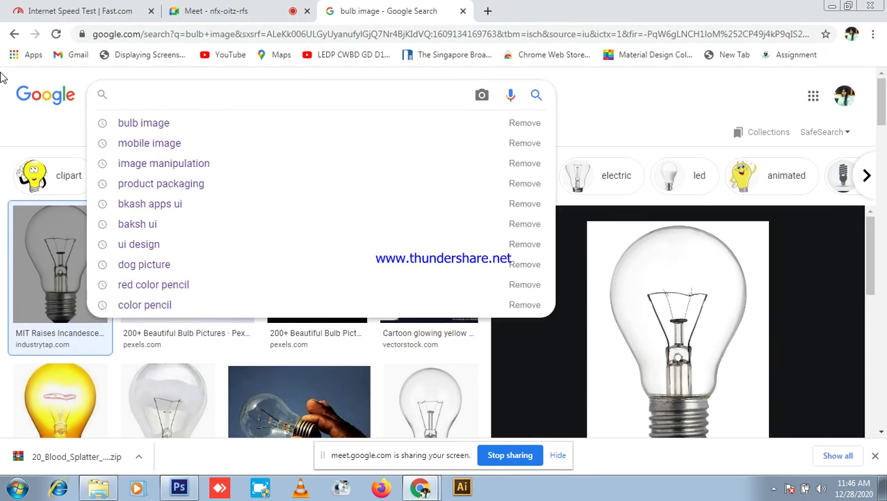
pyautogui.write('water')
pyautogui.press('Down')
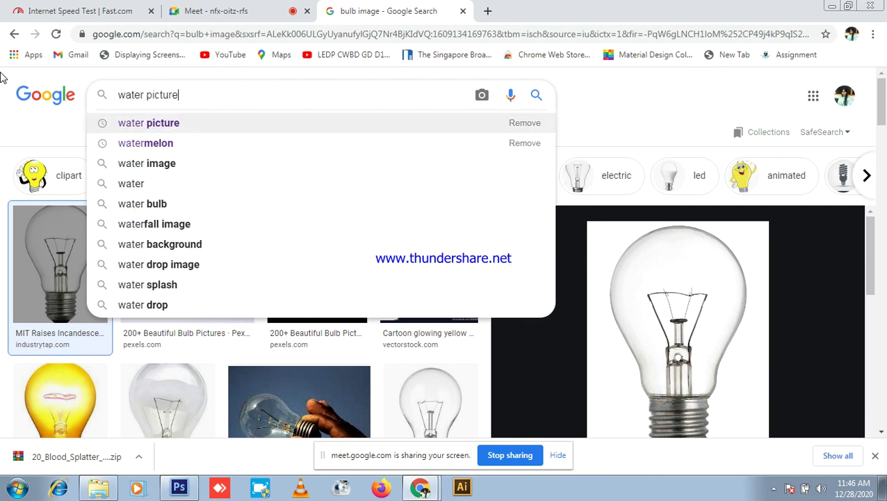
pyautogui.press('Return')
pyautogui.scroll(-1, 619, 377)
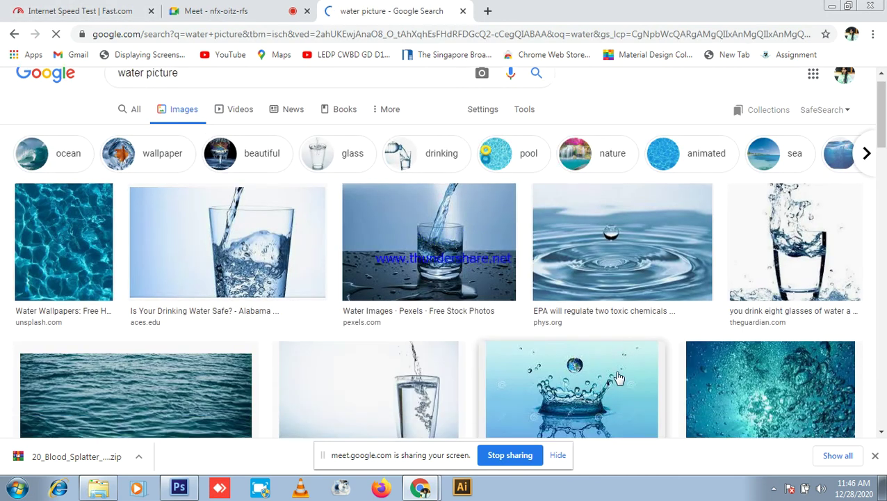
pyautogui.scroll(-5, 619, 377)
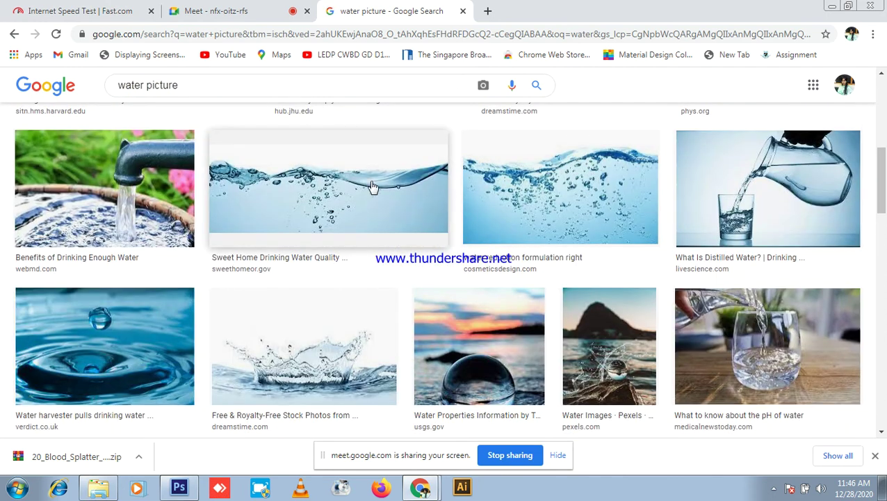
# - Open the blue water surface photo with bubbles from Cosmetics Design Europe, copy it and switch back to Photoshop
pyautogui.click(372, 187)
pyautogui.click(695, 234)
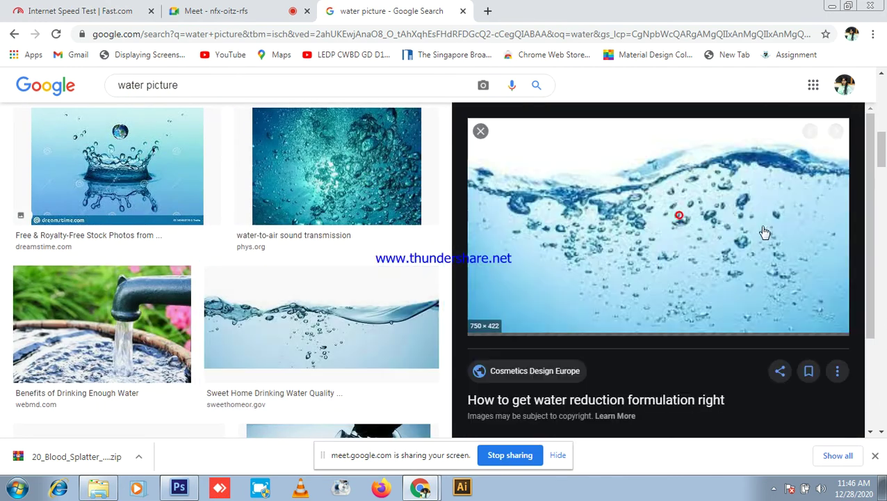
pyautogui.rightClick(605, 217)
pyautogui.click(652, 358)
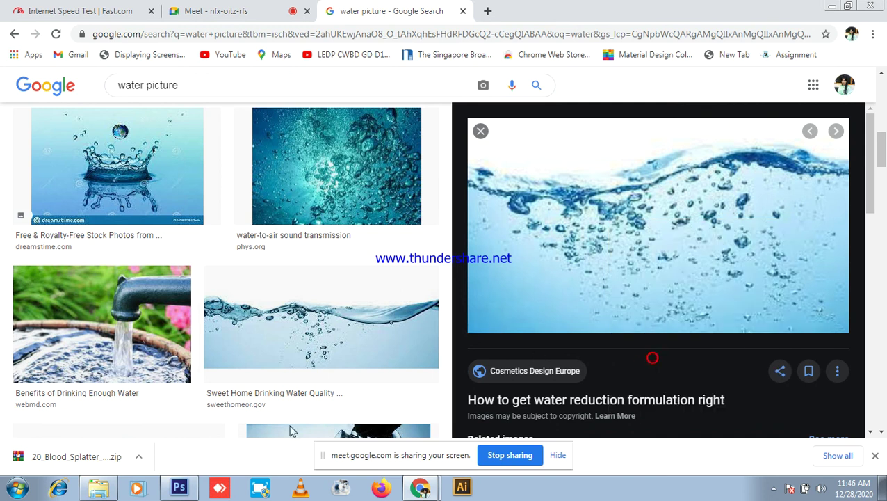
pyautogui.click(179, 487)
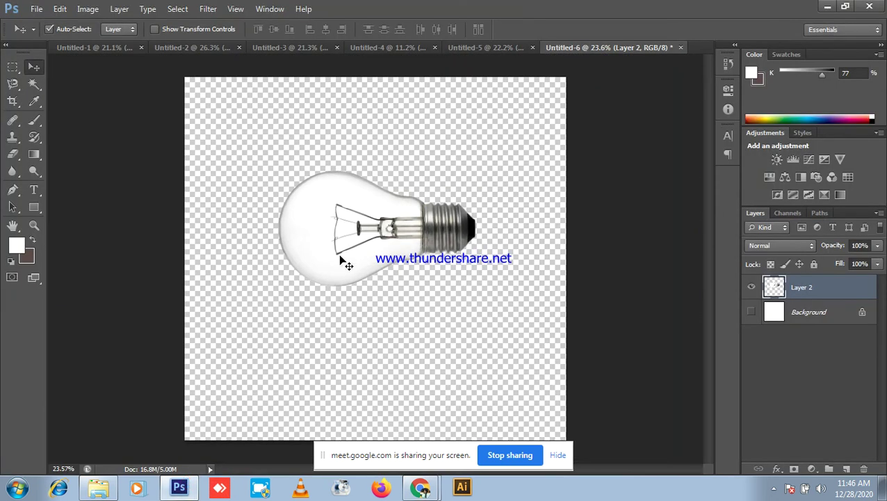
# - Paste the water photo as a new layer and enlarge it until it covers the whole bulb
pyautogui.hotkey('ctrl', 'v')
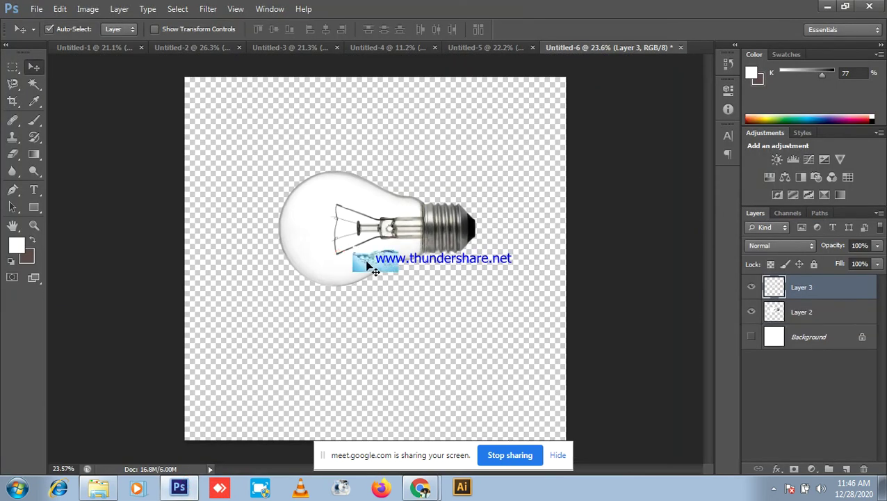
pyautogui.hotkey('ctrl', 't')
pyautogui.moveTo(400, 247)
pyautogui.mouseDown()
pyautogui.moveTo(595, 159)
pyautogui.moveTo(536, 189)
pyautogui.moveTo(560, 182)
pyautogui.moveTo(404, 234)
pyautogui.mouseUp()
pyautogui.press('Return')
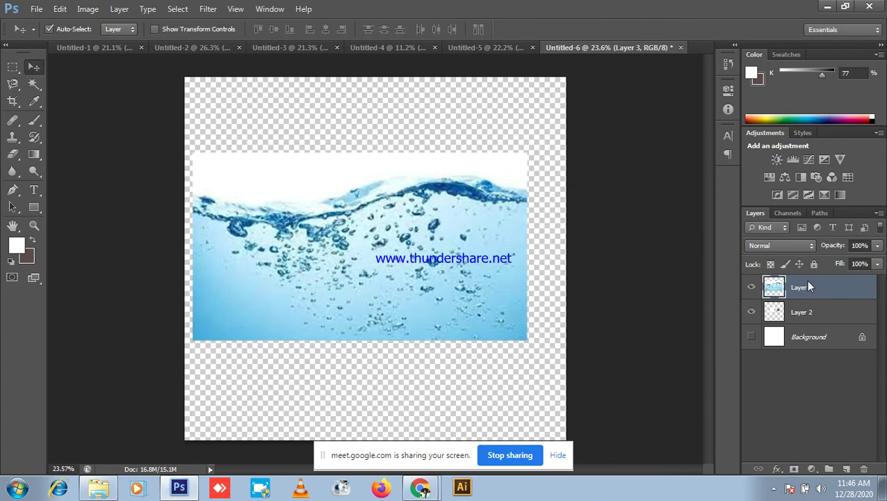
# - Clip the water photo on Layer 3 to the bulb cutout on Layer 2 with a clipping mask
pyautogui.rightClick(805, 287)
pyautogui.click(712, 180)
pyautogui.scroll(4, 440, 218)
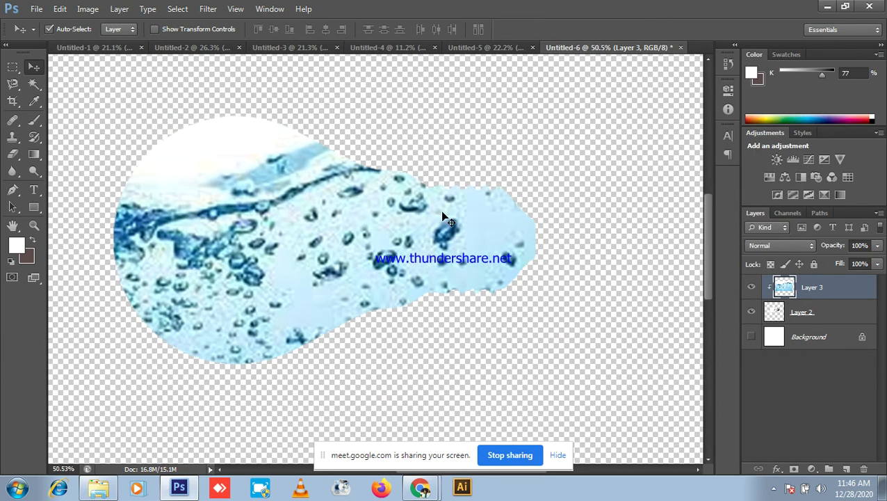
pyautogui.scroll(-2, 441, 218)
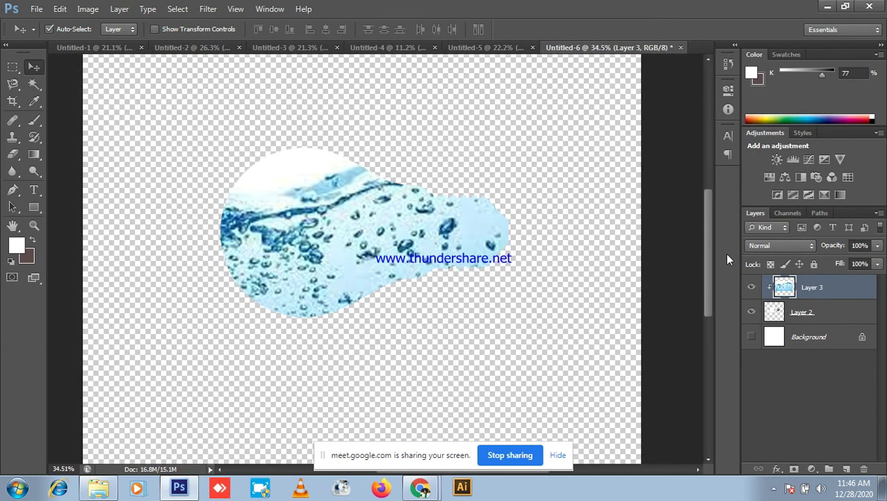
# - Add a layer mask to Layer 3 and paint the water off the bulb's metal screw base with a 300 px black brush
pyautogui.click(794, 469)
pyautogui.press('b')
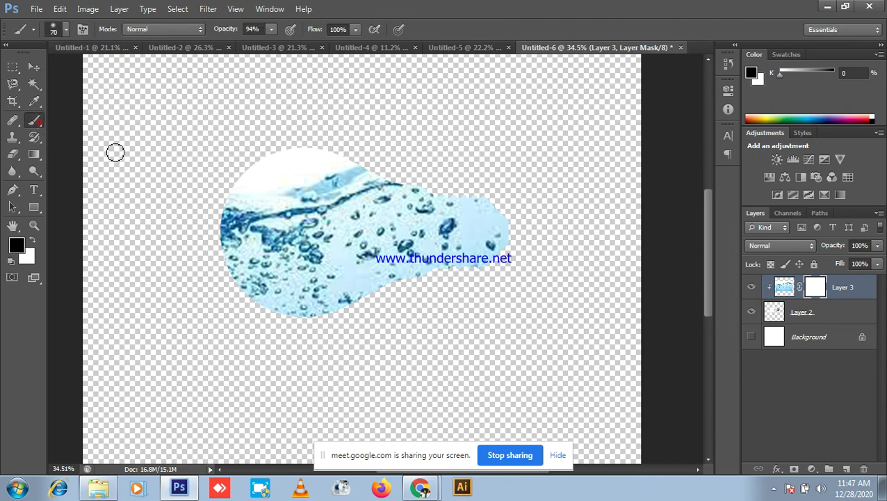
pyautogui.scroll(1, 272, 198)
pyautogui.press(']')
pyautogui.press(']')
pyautogui.press(']')
pyautogui.press(']')
pyautogui.moveTo(500, 237)
pyautogui.mouseDown()
pyautogui.moveTo(518, 208)
pyautogui.moveTo(515, 192)
pyautogui.moveTo(538, 228)
pyautogui.mouseUp()
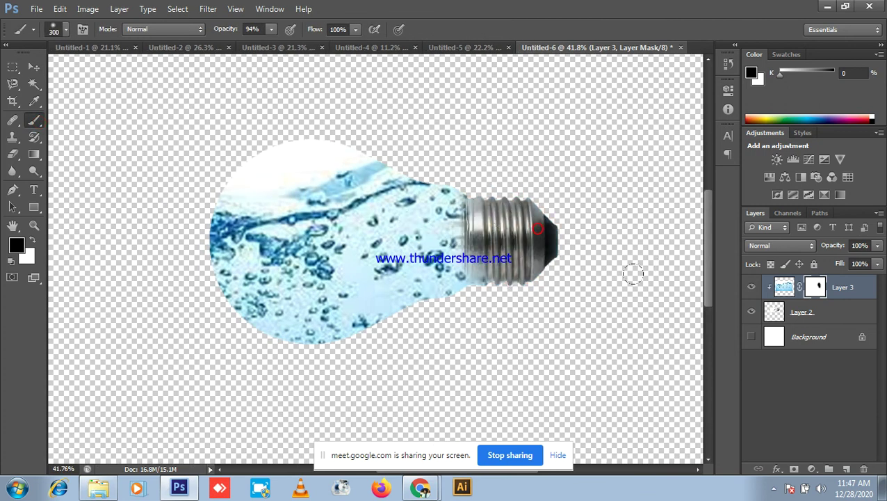
# - Set the water layer's blend mode to Multiply and inspect the filament and glass up close
pyautogui.scroll(-2, 633, 273)
pyautogui.click(780, 245)
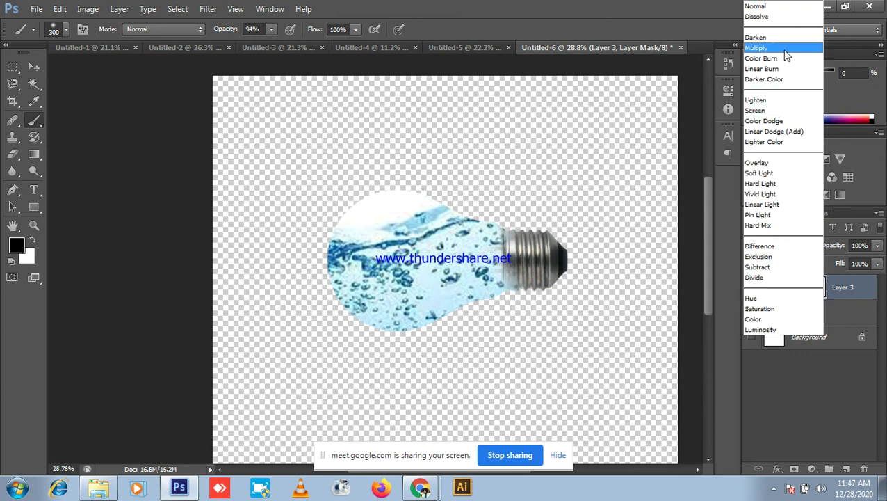
pyautogui.click(770, 48)
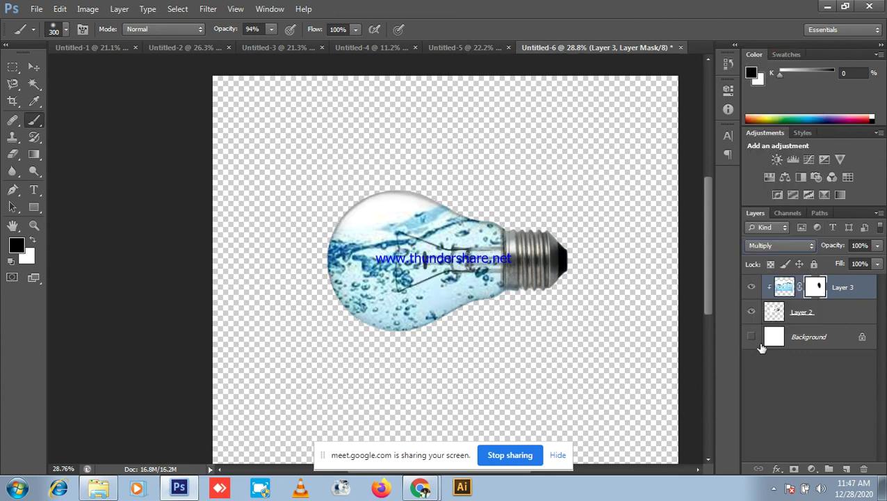
pyautogui.hotkey('ctrl', 'z')
pyautogui.hotkey('shift', 'alt', 'k')
pyautogui.click(788, 245)
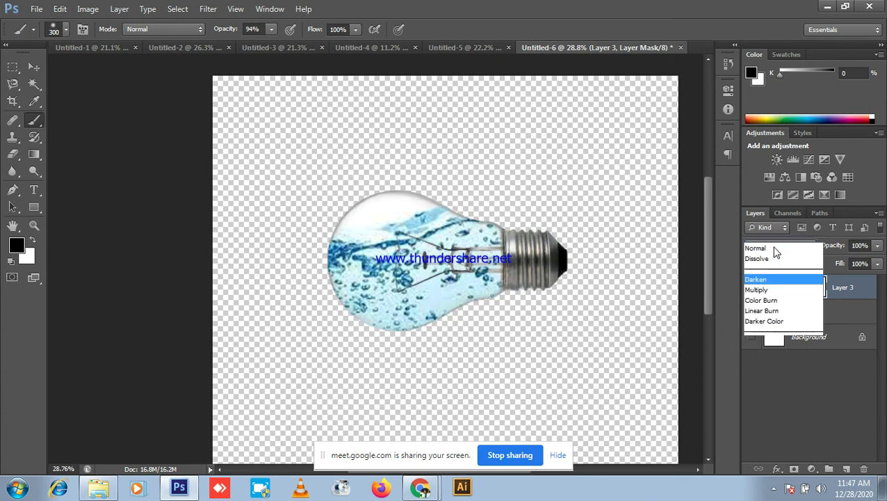
pyautogui.click(762, 46)
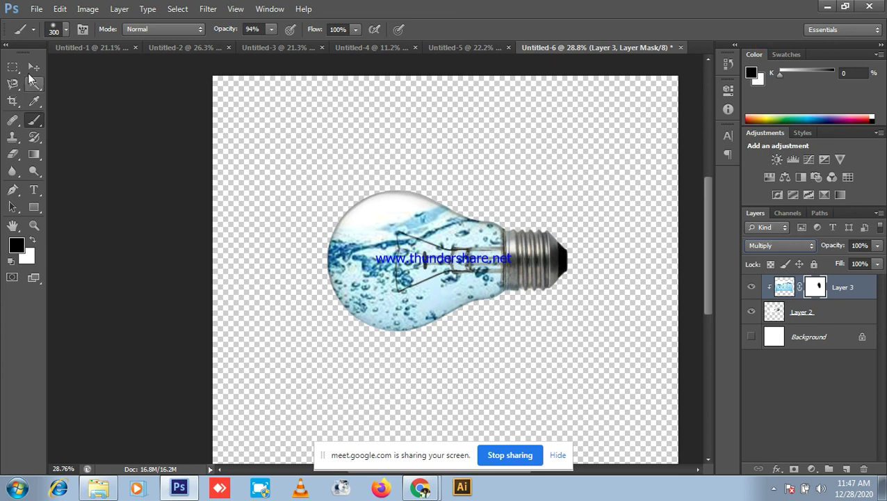
pyautogui.click(34, 67)
pyautogui.scroll(5, 417, 264)
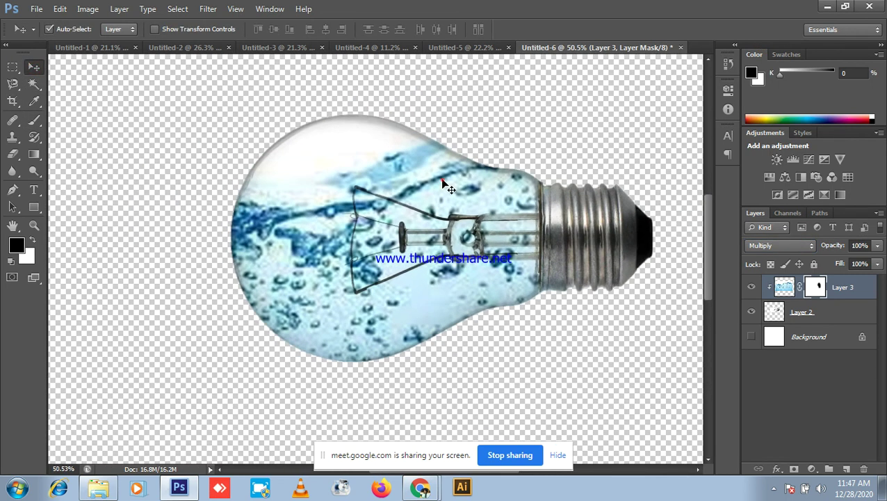
pyautogui.scroll(3, 409, 213)
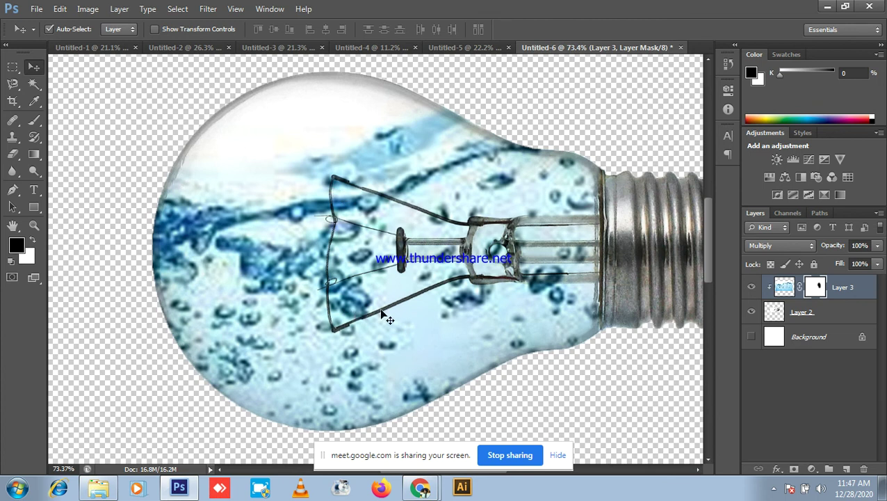
# - Switch to Chrome, check the Google Meet call and look through more of the water picture results
pyautogui.click(828, 5)
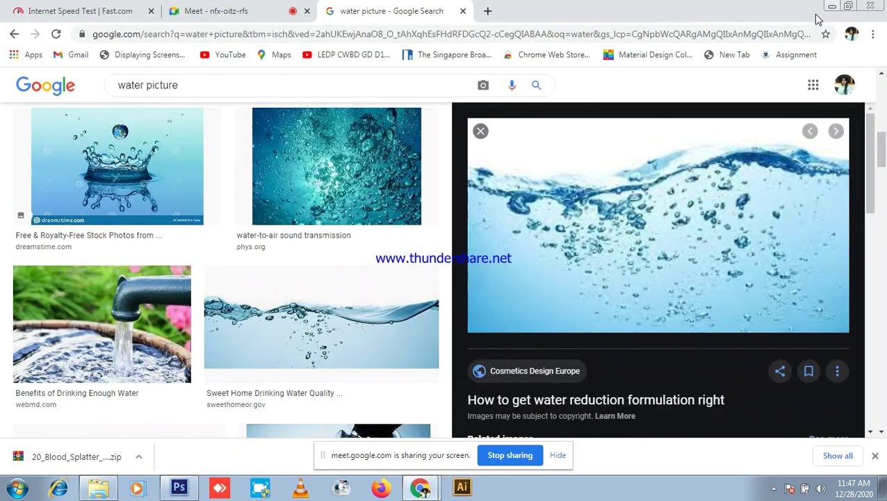
pyautogui.click(185, 8)
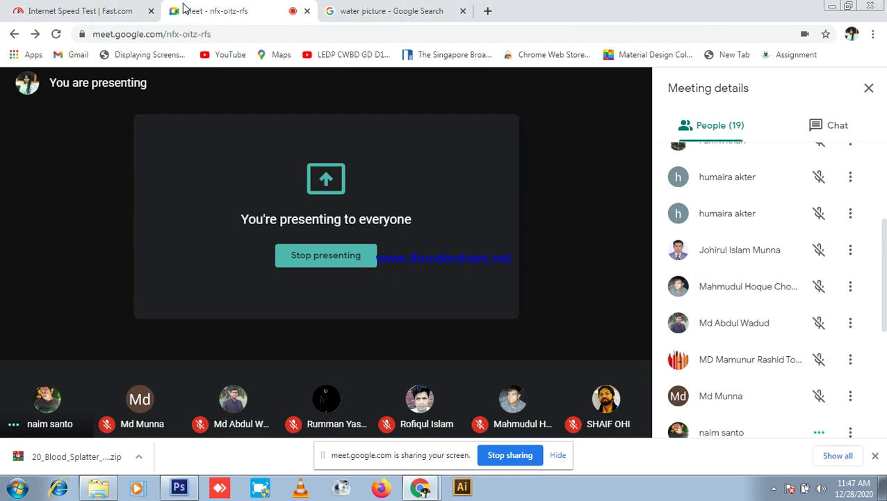
pyautogui.click(339, 11)
pyautogui.scroll(-3, 410, 188)
pyautogui.click(480, 131)
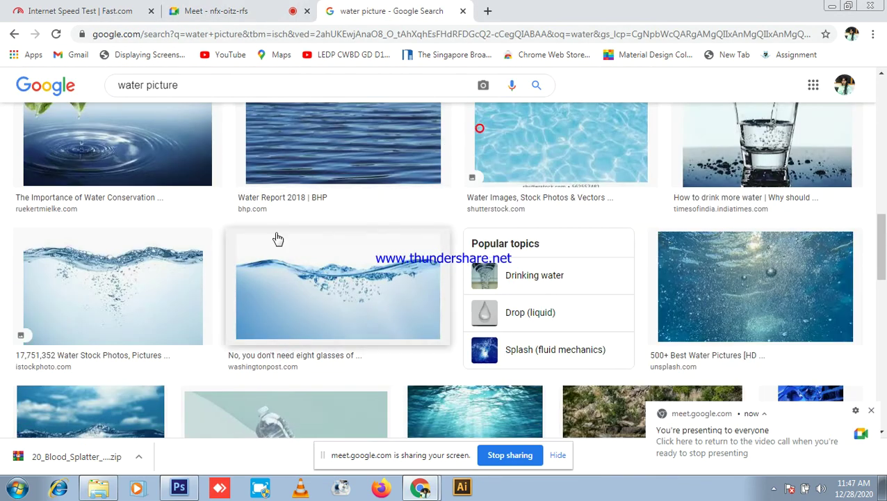
pyautogui.scroll(-3, 287, 234)
pyautogui.scroll(4, 348, 209)
pyautogui.click(208, 10)
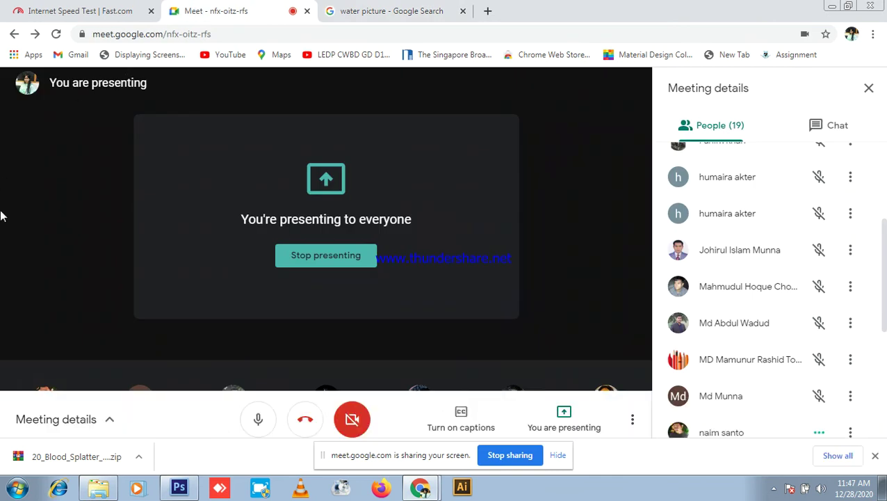
pyautogui.click(360, 7)
pyautogui.scroll(3, 185, 153)
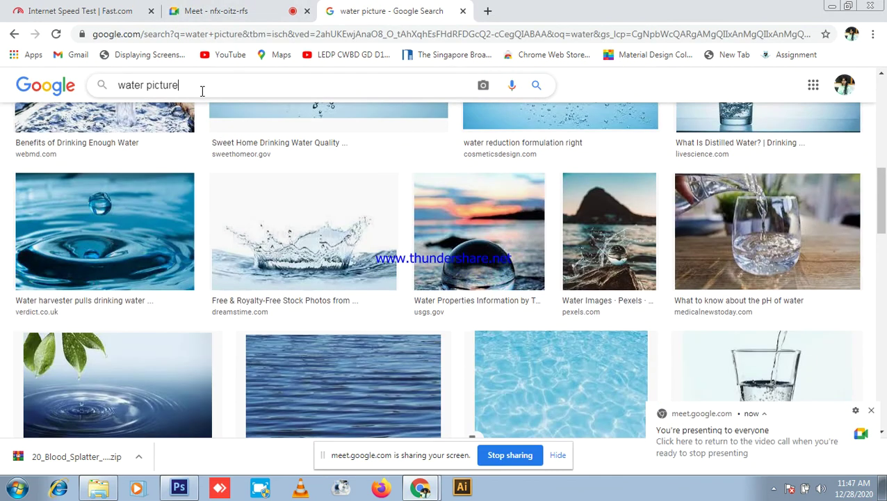
# - Search Google Images for "fish picture" and look through the results
pyautogui.click(206, 89)
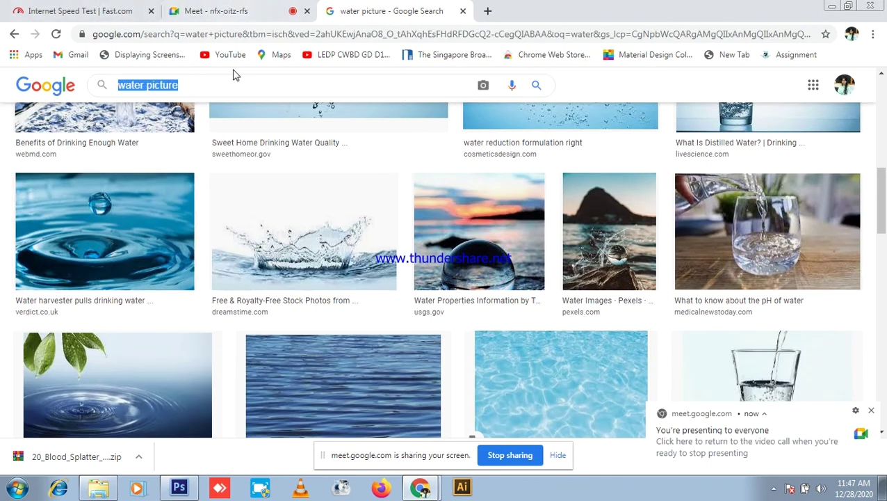
pyautogui.press('BackSpace')
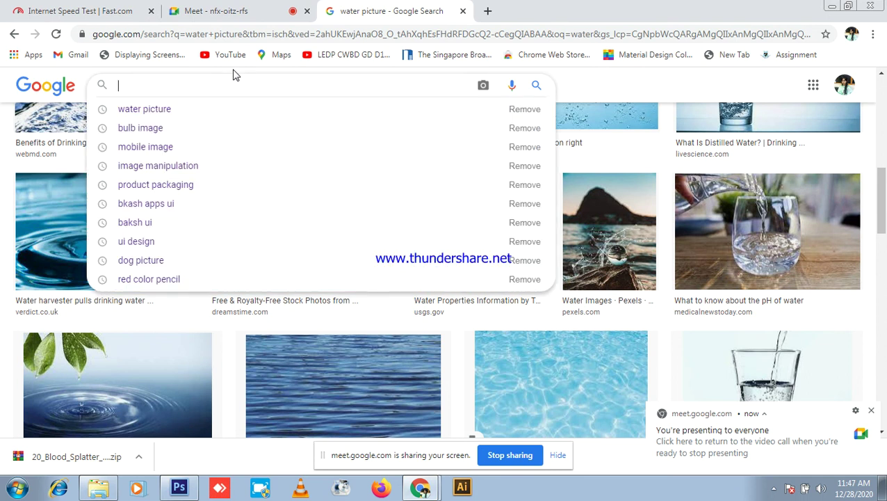
pyautogui.write('fish')
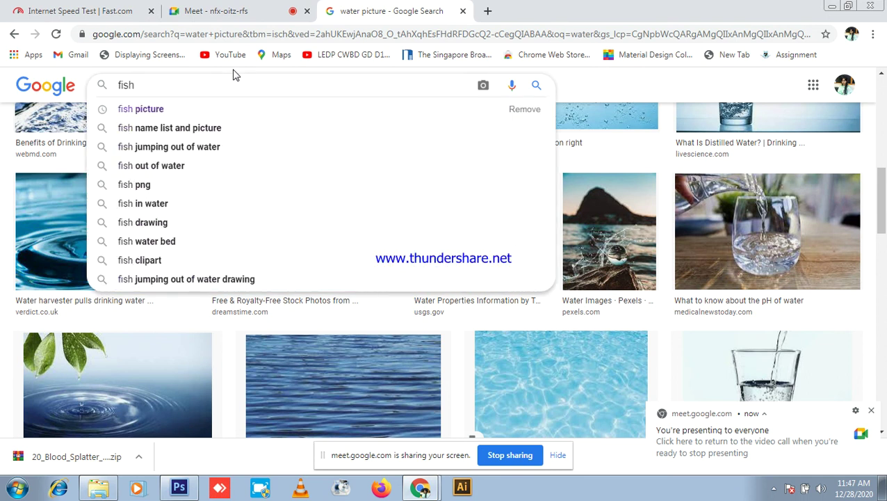
pyautogui.press('Down')
pyautogui.press('Return')
pyautogui.scroll(-1, 535, 320)
pyautogui.scroll(-1, 536, 320)
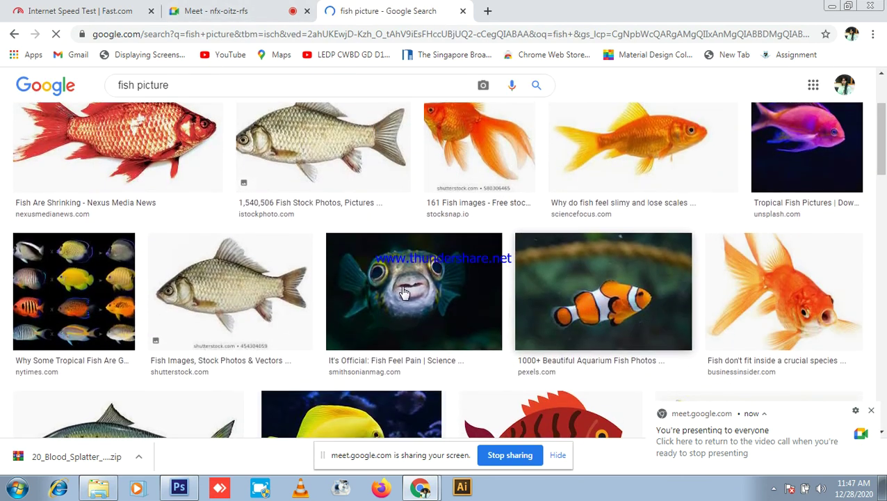
# - Open the orange goldfish picture from Science Focus, copy the image and switch back to Photoshop
pyautogui.rightClick(663, 137)
pyautogui.click(596, 149)
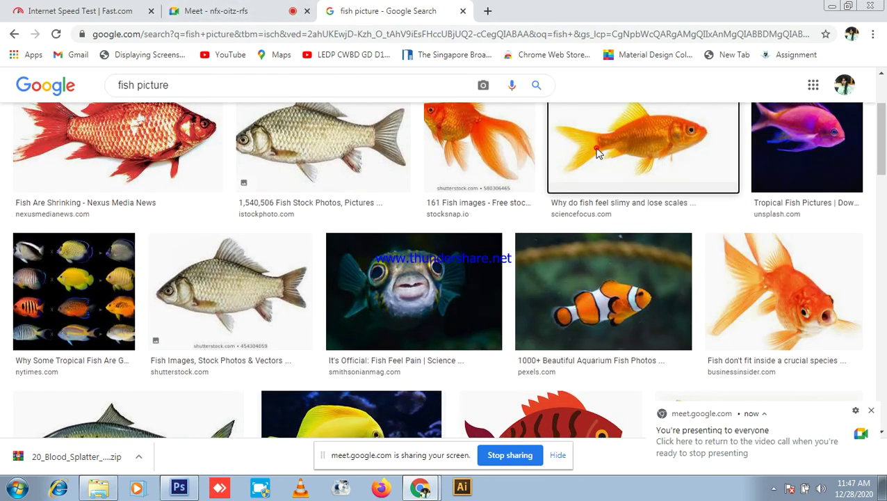
pyautogui.click(596, 150)
pyautogui.rightClick(692, 198)
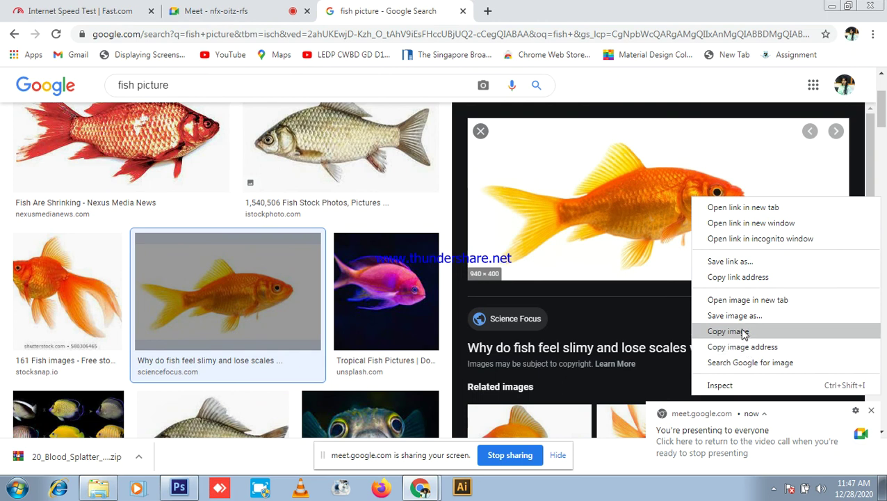
pyautogui.click(728, 331)
pyautogui.click(179, 487)
# - Paste the goldfish picture as a new layer and delete its white background with the Magic Wand, leaving nothing selected
pyautogui.scroll(-2, 317, 210)
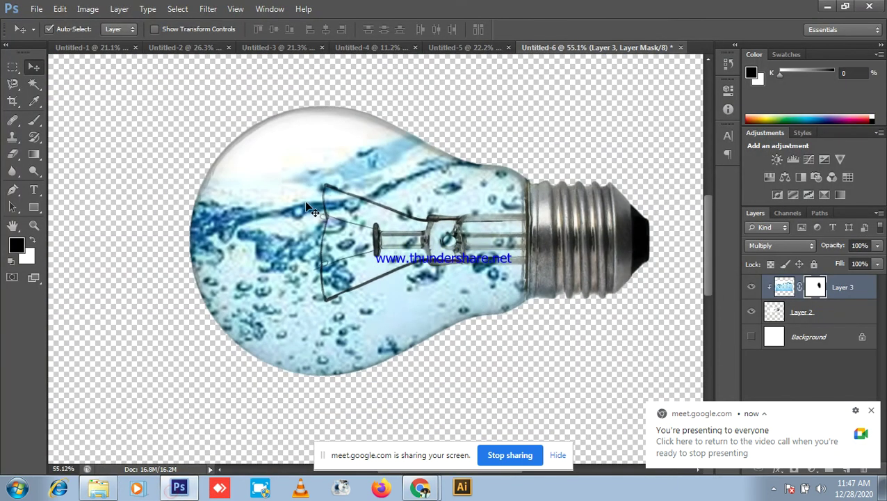
pyautogui.hotkey('ctrl', 'v')
pyautogui.scroll(3, 360, 302)
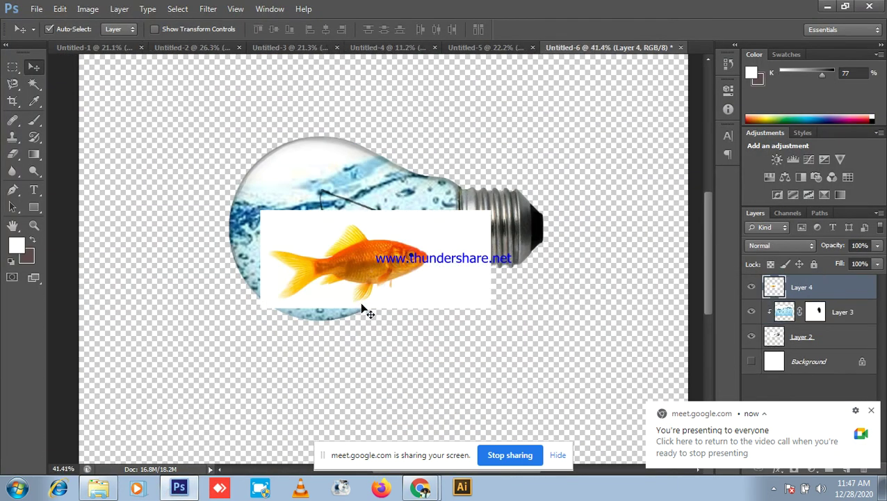
pyautogui.click(35, 83)
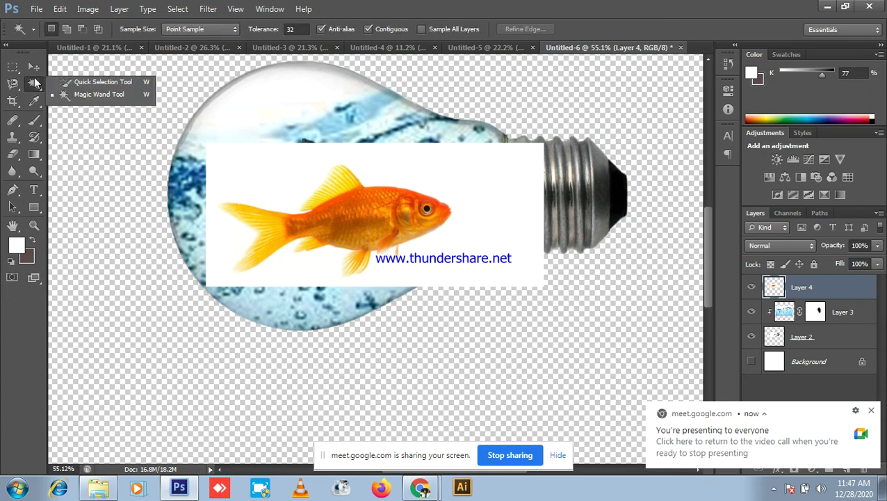
pyautogui.click(76, 95)
pyautogui.click(273, 172)
pyautogui.press('Delete')
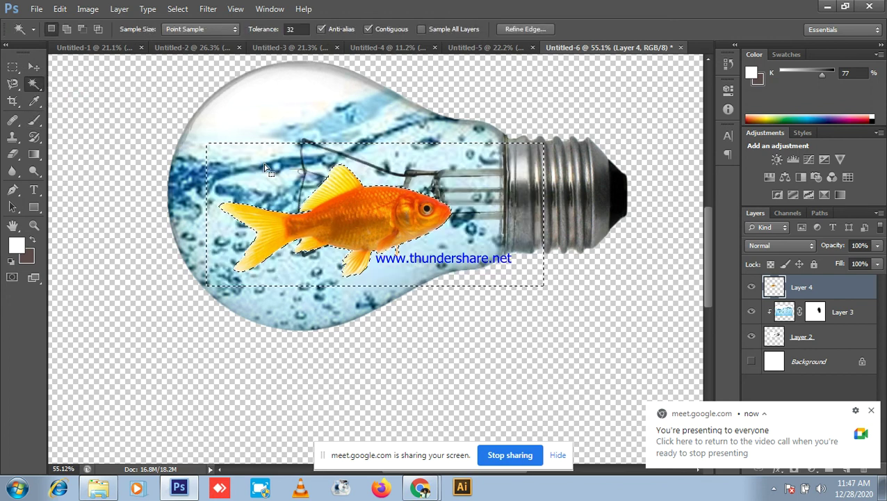
pyautogui.hotkey('ctrl', 'd')
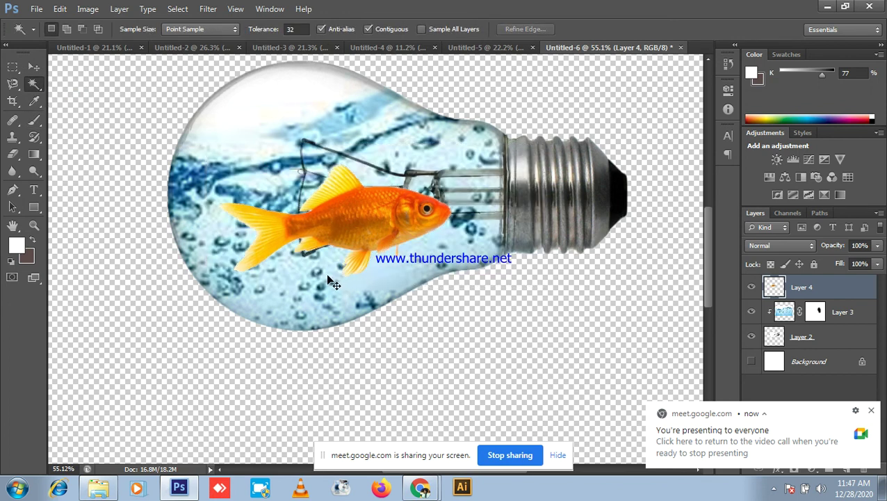
# - Scale the goldfish down to about half its size and move it to the rounded end of the bulb
pyautogui.hotkey('ctrl', 't')
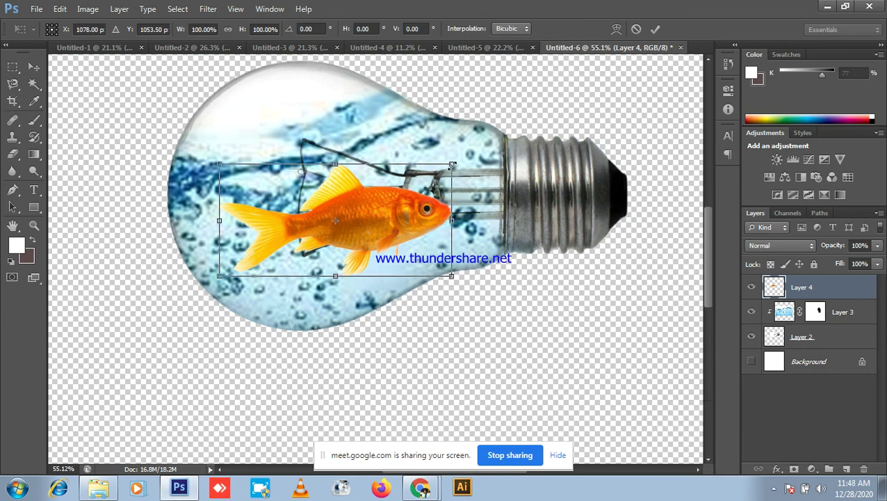
pyautogui.moveTo(452, 165); pyautogui.dragTo(393, 195)
pyautogui.press('Return')
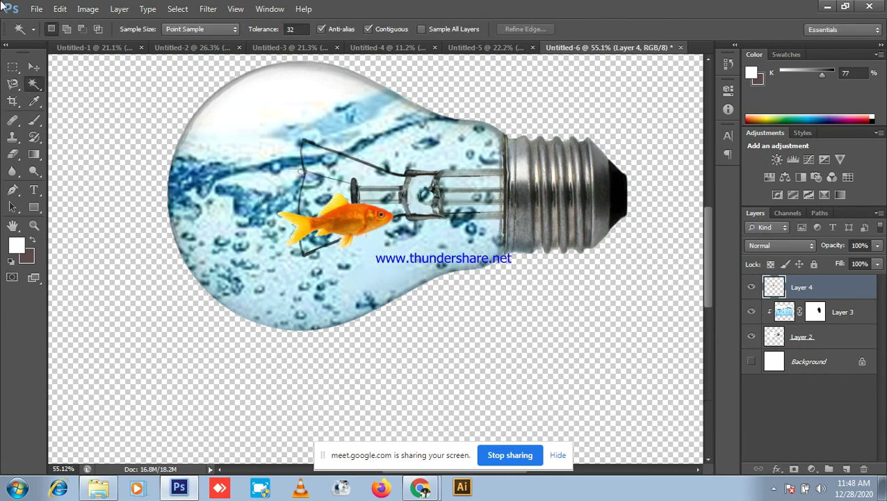
pyautogui.click(34, 67)
pyautogui.scroll(3, 520, 272)
pyautogui.moveTo(310, 197); pyautogui.dragTo(224, 179)
pyautogui.scroll(-2, 284, 150)
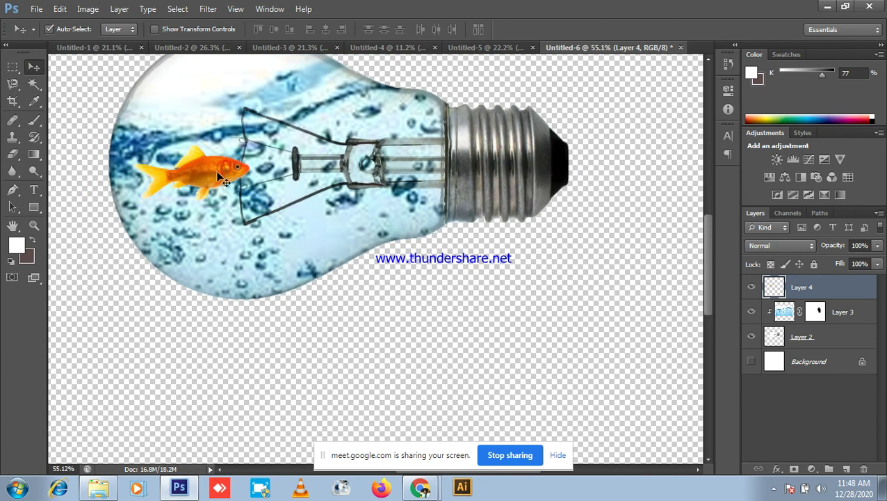
# - Duplicate the goldfish three times and arrange the copies as a small school inside the bulb
pyautogui.hotkey('ctrl', 'j')
pyautogui.moveTo(220, 171); pyautogui.dragTo(309, 214)
pyautogui.hotkey('ctrl', 'j')
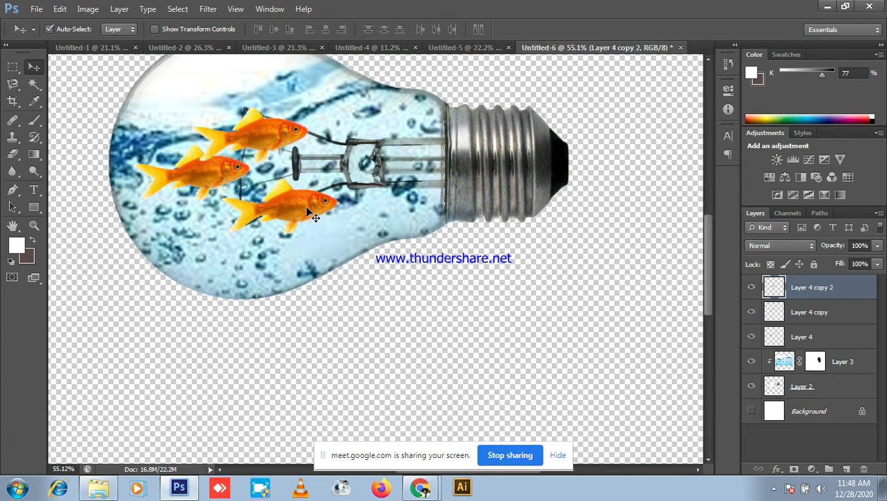
pyautogui.hotkey('ctrl', 'j')
pyautogui.moveTo(293, 211); pyautogui.dragTo(341, 171)
pyautogui.hotkey('ctrl', '0')
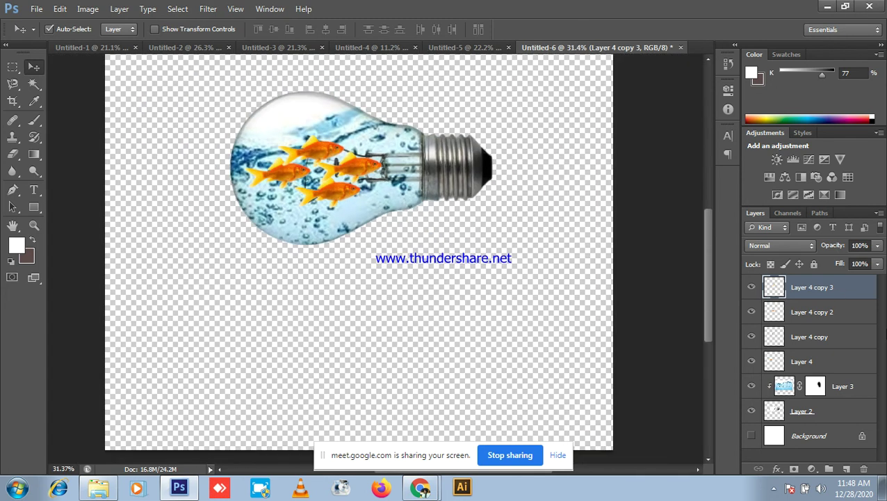
# - Select all four goldfish layers, from Layer 4 to Layer 4 copy 3, and merge them into one layer
pyautogui.keyDown('shift'); pyautogui.click(829, 311); pyautogui.keyUp('shift')
pyautogui.keyDown('shift'); pyautogui.click(812, 336); pyautogui.keyUp('shift')
pyautogui.keyDown('shift'); pyautogui.click(817, 361); pyautogui.keyUp('shift')
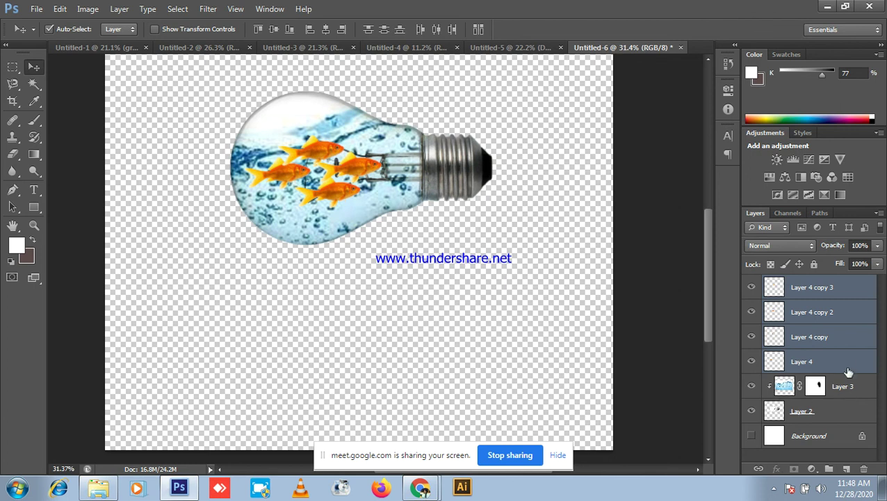
pyautogui.rightClick(848, 327)
pyautogui.click(742, 318)
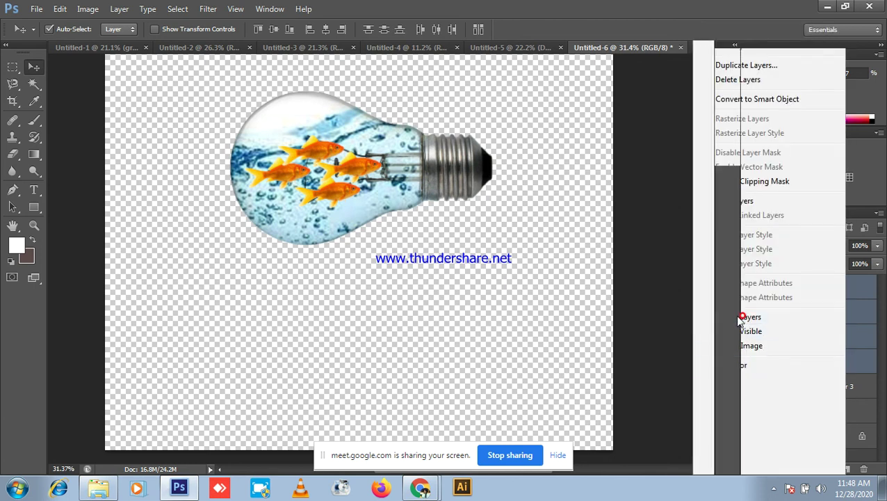
# - Try darkening blend modes such as Multiply, Linear Burn and Color Burn on the merged goldfish layer, ending back on Normal
pyautogui.click(760, 287)
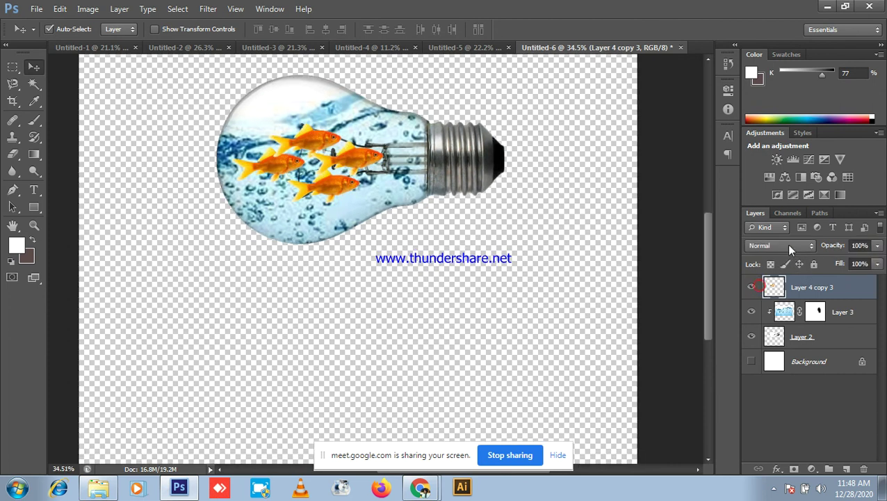
pyautogui.click(783, 245)
pyautogui.click(767, 49)
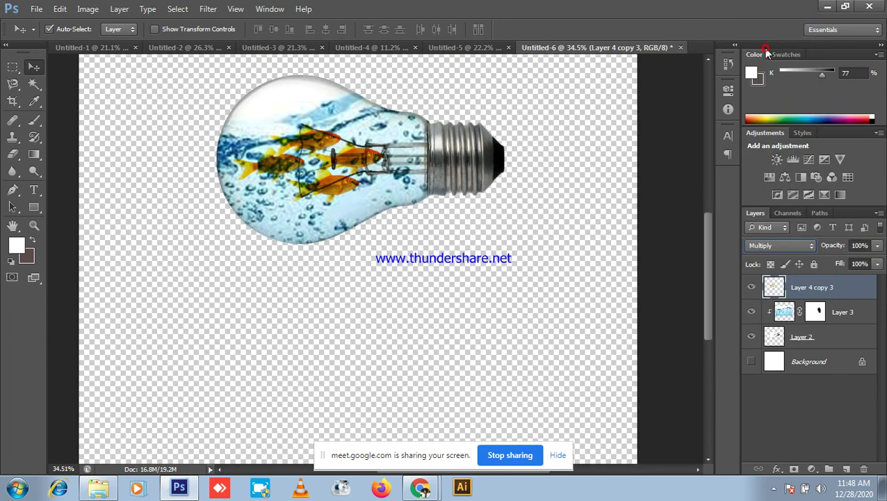
pyautogui.scroll(-3, 797, 245)
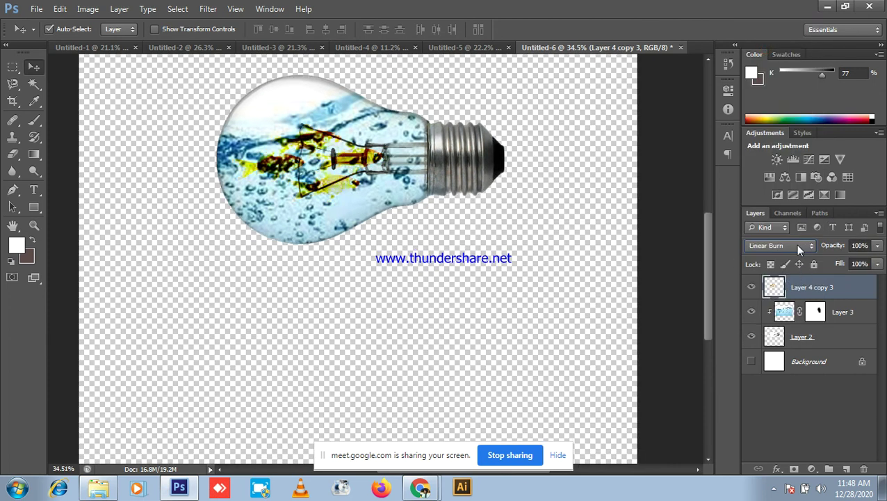
pyautogui.scroll(3, 796, 245)
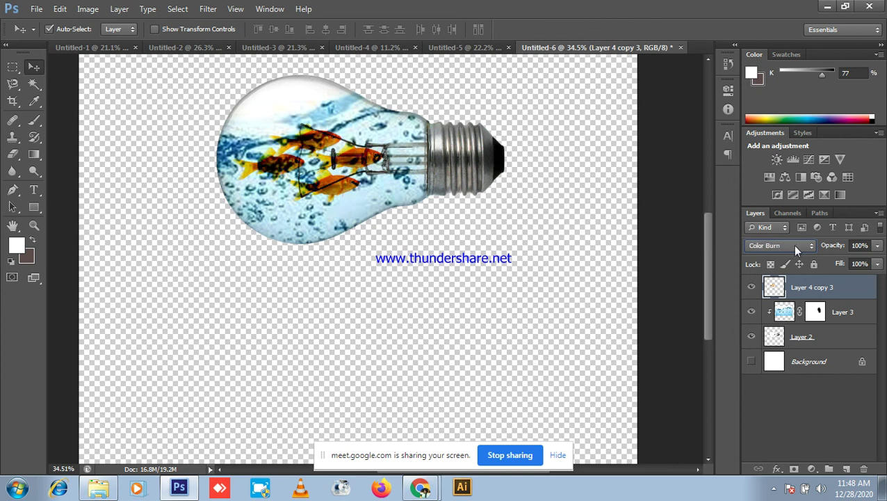
pyautogui.scroll(2, 797, 249)
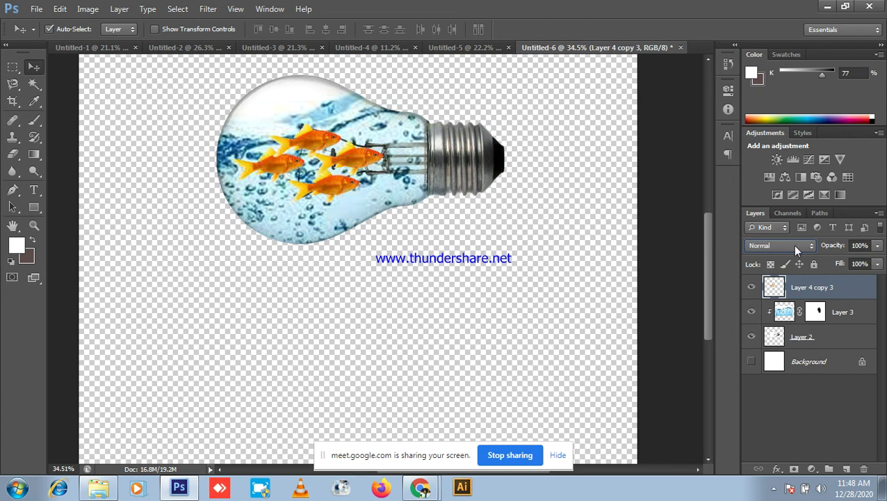
pyautogui.scroll(-5, 792, 245)
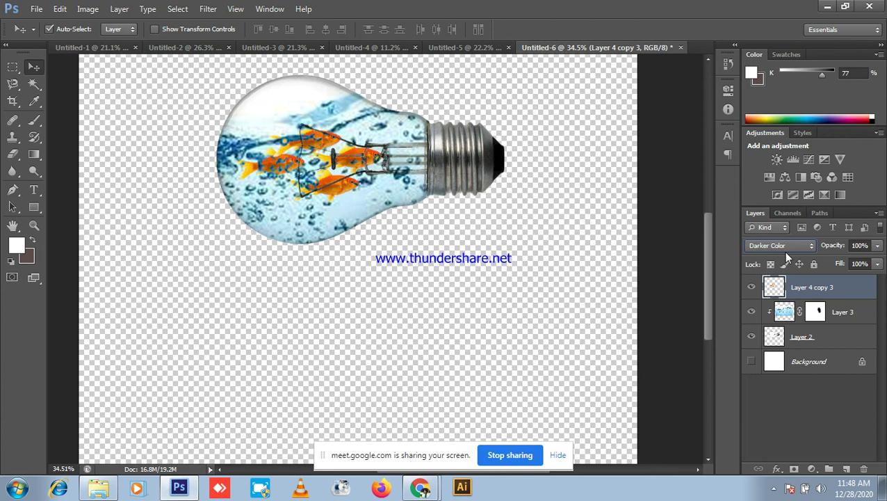
pyautogui.scroll(-1, 783, 251)
pyautogui.scroll(5, 783, 251)
pyautogui.scroll(-2, 783, 251)
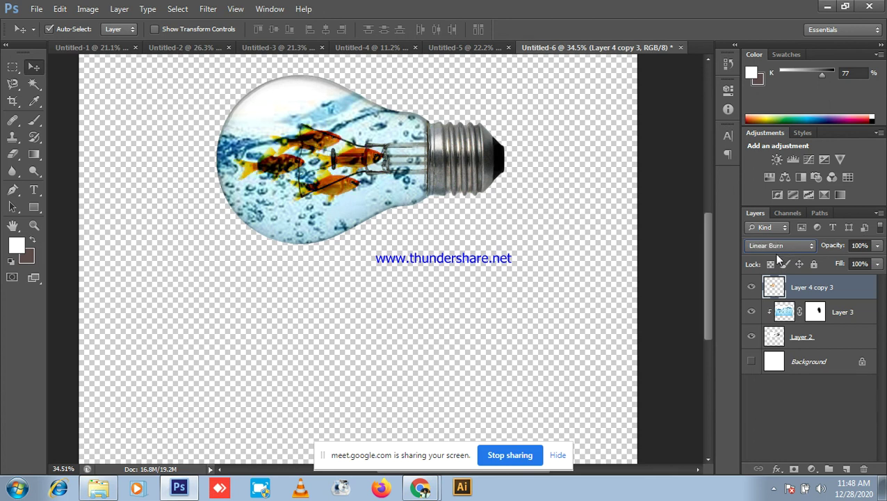
pyautogui.scroll(2, 776, 256)
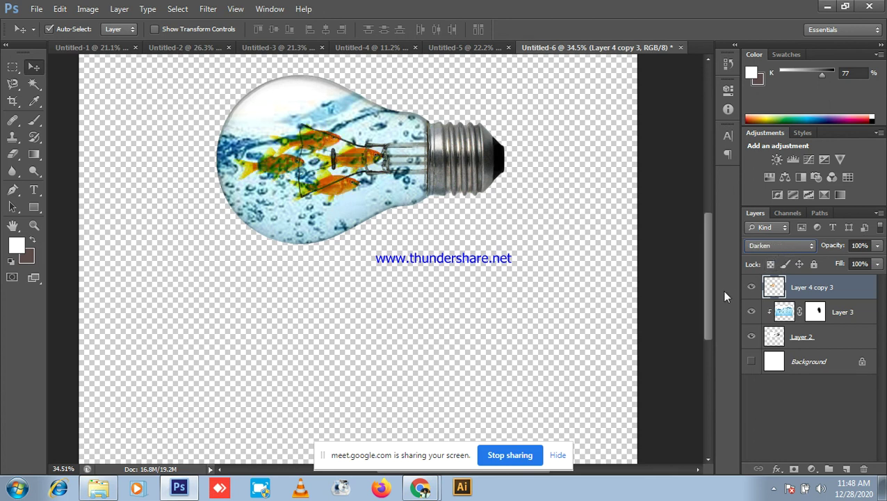
pyautogui.scroll(2, 814, 246)
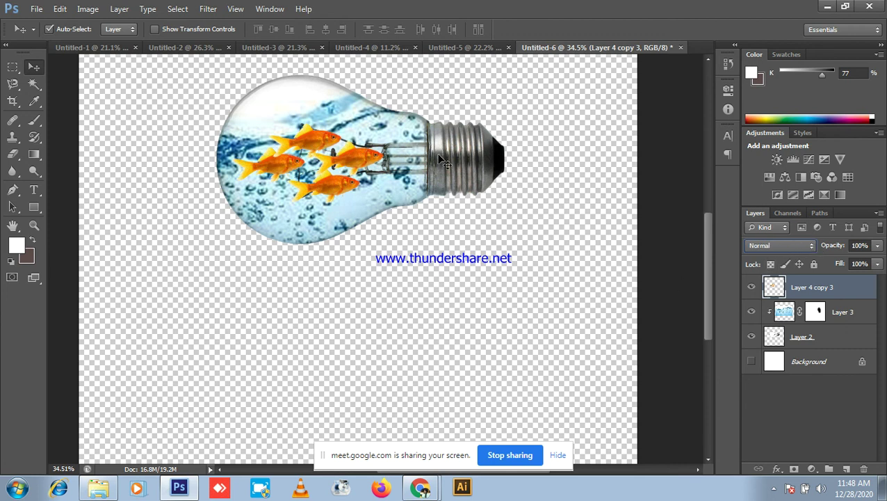
pyautogui.click(827, 7)
pyautogui.click(257, 11)
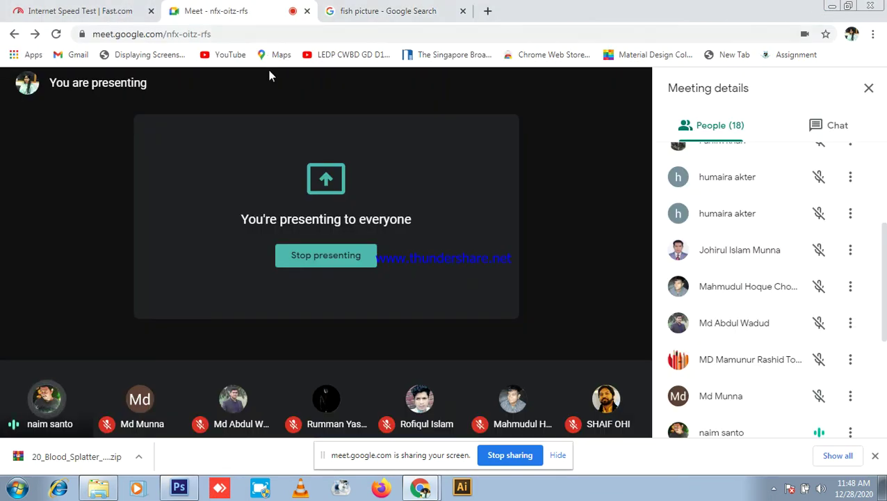
pyautogui.click(386, 11)
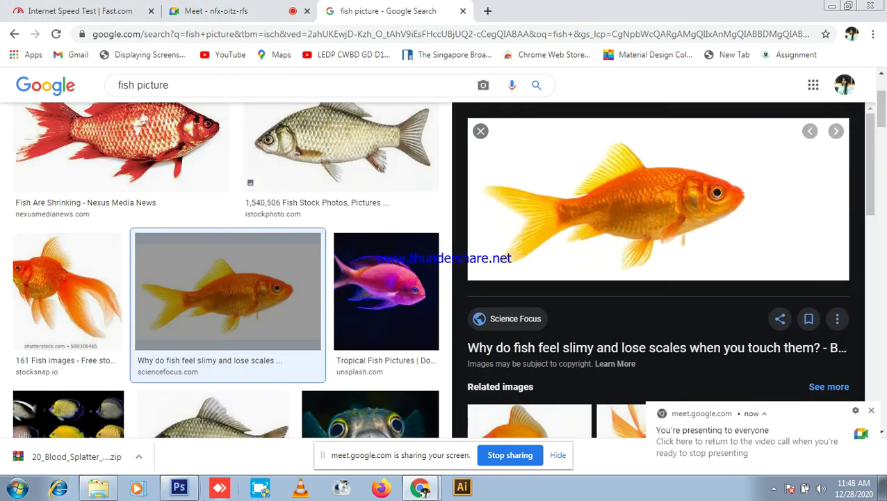
pyautogui.click(179, 488)
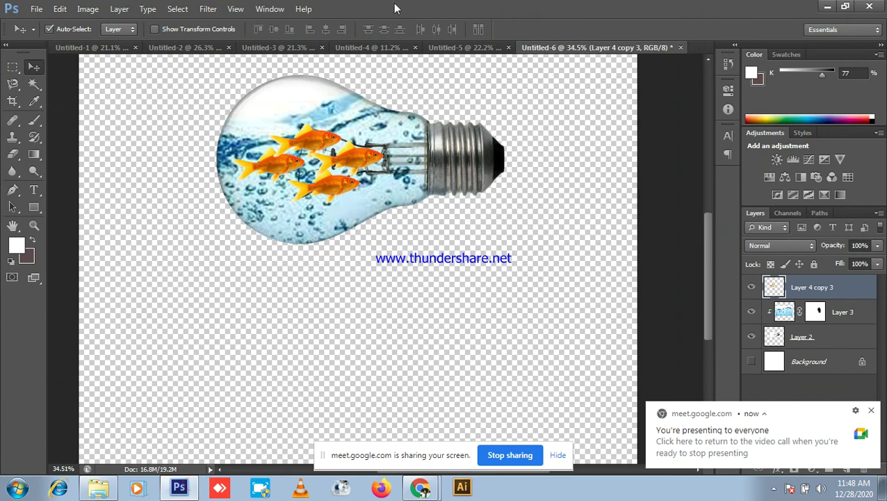
# - Set the blend mode of the merged goldfish layer to Hard Light so the fish blend into the water
pyautogui.scroll(5, 282, 125)
pyautogui.scroll(2, 281, 125)
pyautogui.scroll(-3, 415, 163)
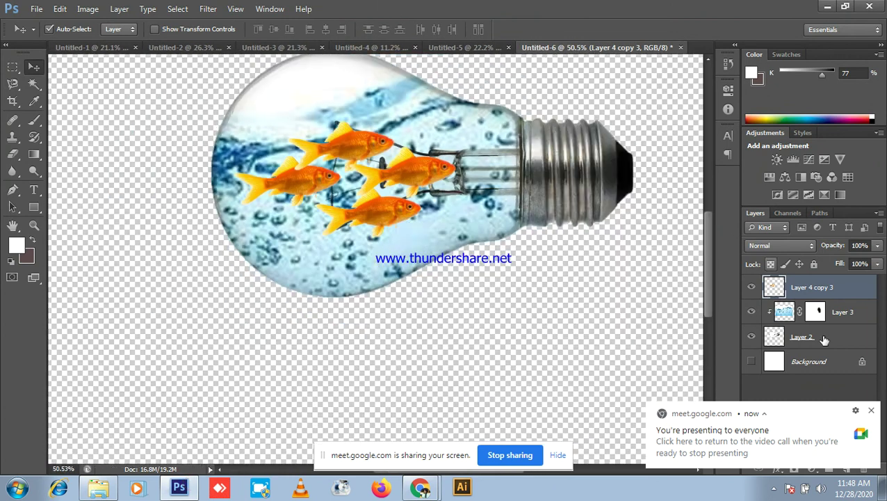
pyautogui.click(777, 247)
pyautogui.click(764, 38)
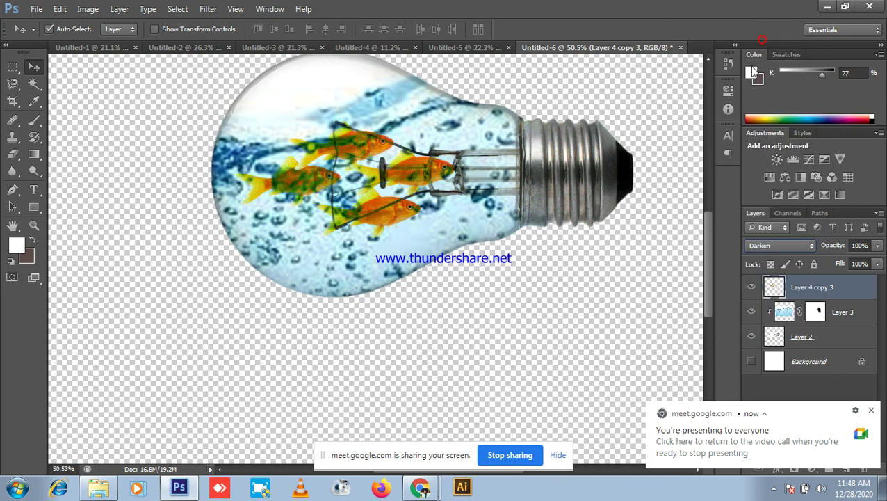
pyautogui.scroll(-8, 760, 246)
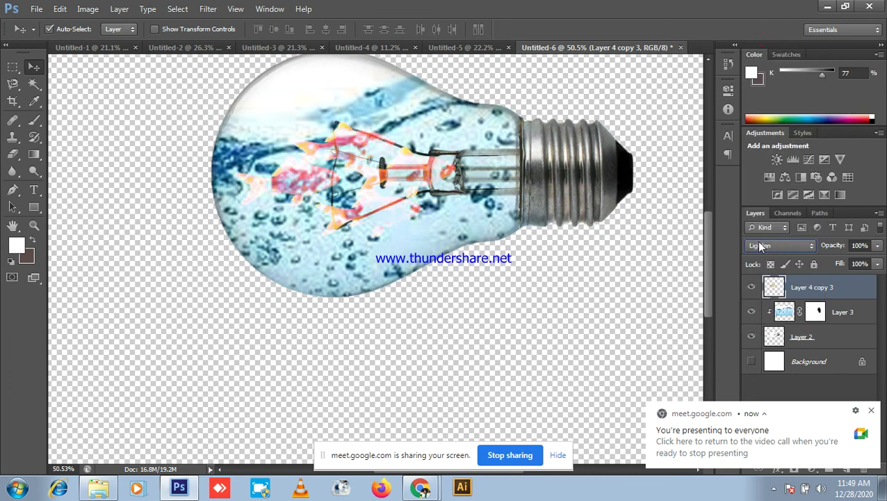
pyautogui.scroll(-3, 760, 245)
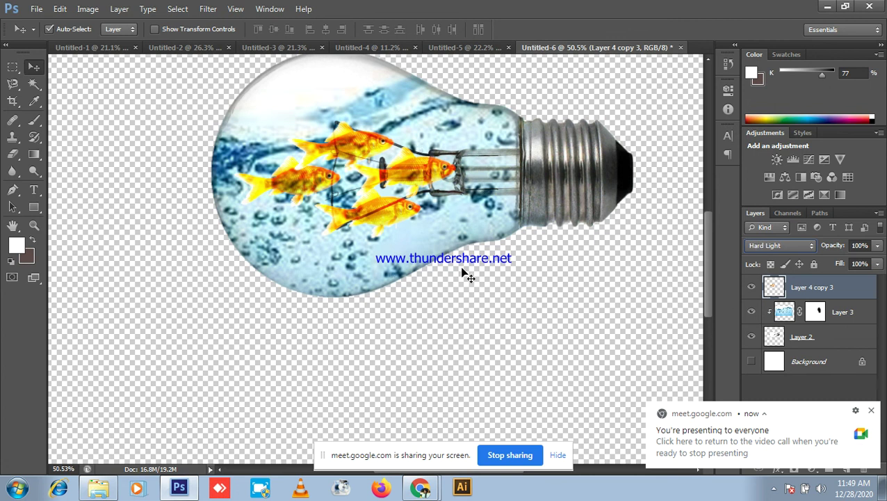
# - Turn on the Background layer's visibility and group the goldfish, water and bulb layers together
pyautogui.click(495, 318)
pyautogui.scroll(-5, 504, 315)
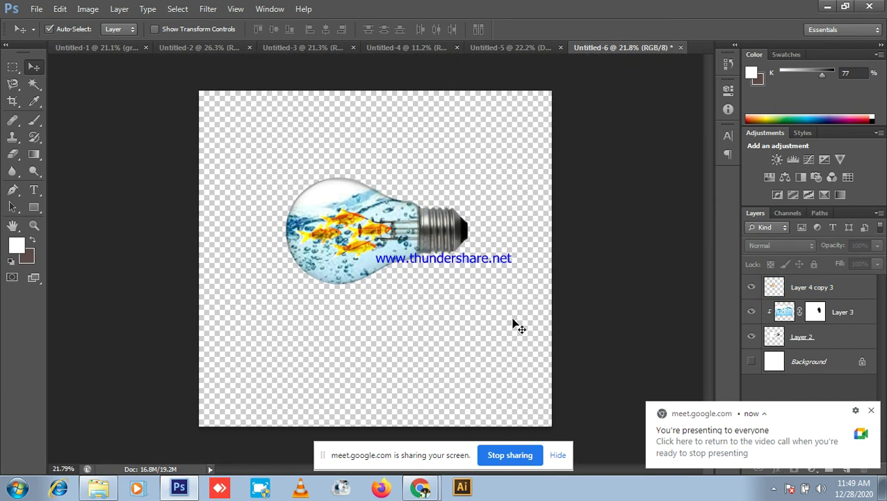
pyautogui.click(751, 361)
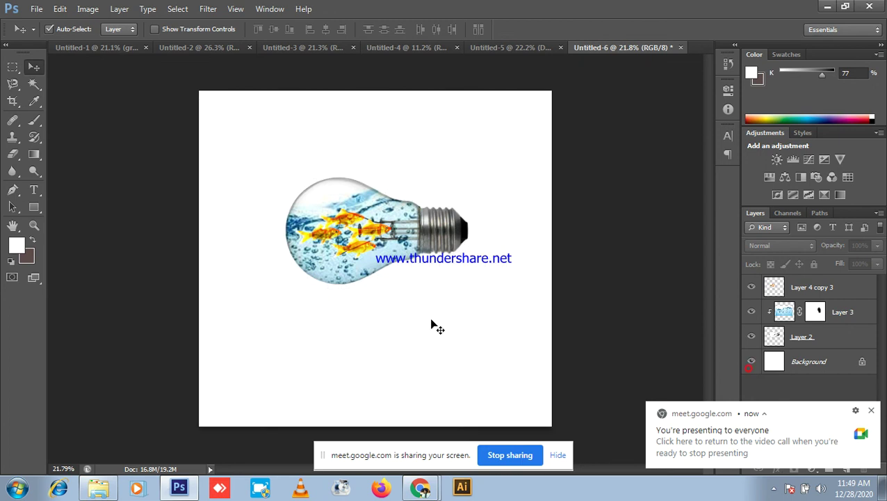
pyautogui.scroll(2, 432, 325)
pyautogui.moveTo(148, 91); pyautogui.dragTo(597, 342)
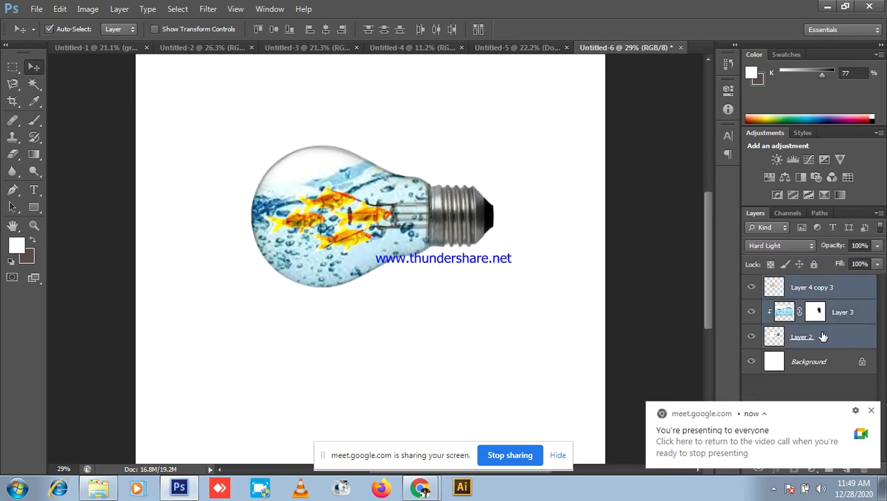
pyautogui.hotkey('ctrl', 'g')
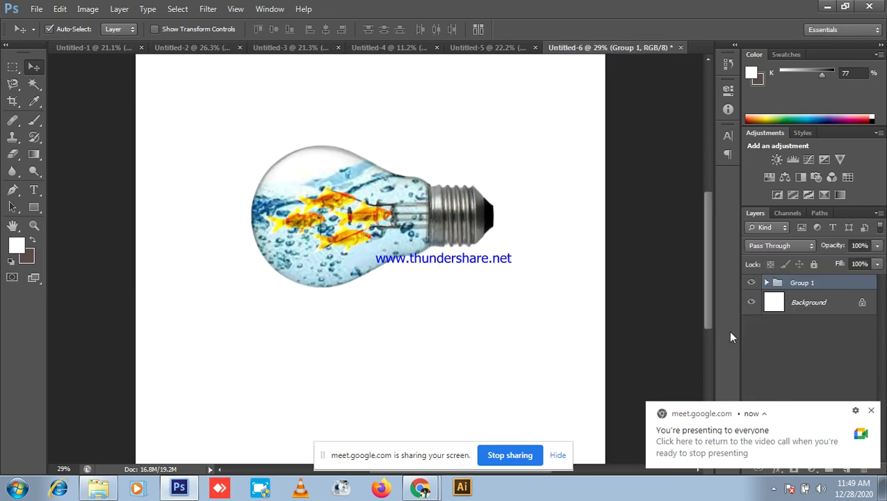
# - Set the Move tool's auto-select to Group and move the bulb group slightly down and left on the canvas
pyautogui.click(122, 31)
pyautogui.click(110, 42)
pyautogui.scroll(-2, 387, 272)
pyautogui.moveTo(386, 273); pyautogui.dragTo(366, 311)
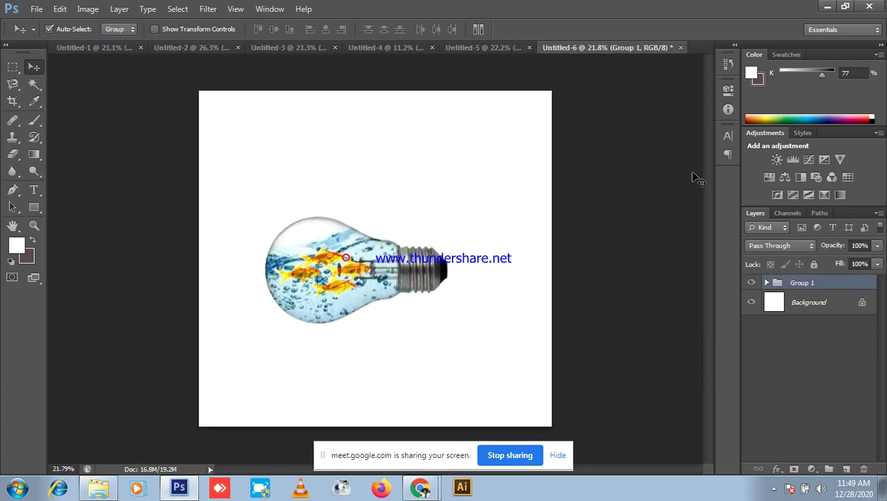
# - Switch to the file explorer and open the Backround folder inside LEDP, All_class, Photoshop 5th Class
pyautogui.click(828, 6)
pyautogui.click(233, 11)
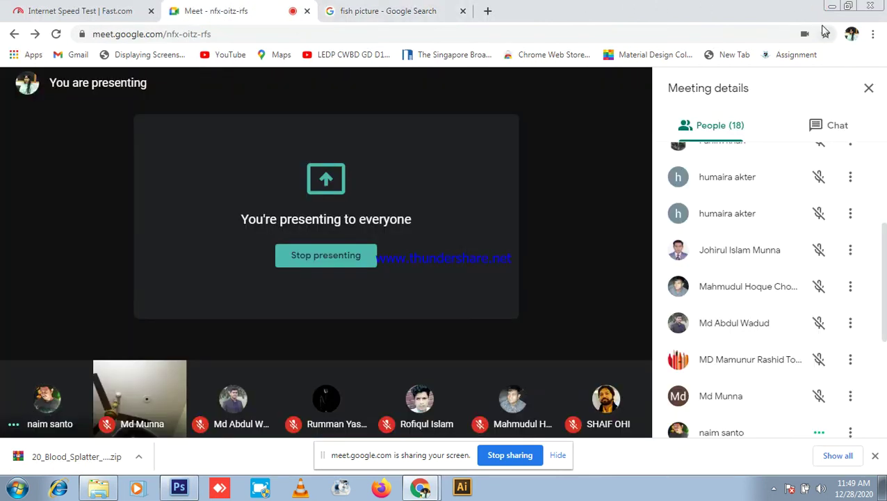
pyautogui.hotkey('alt', 'Tab')
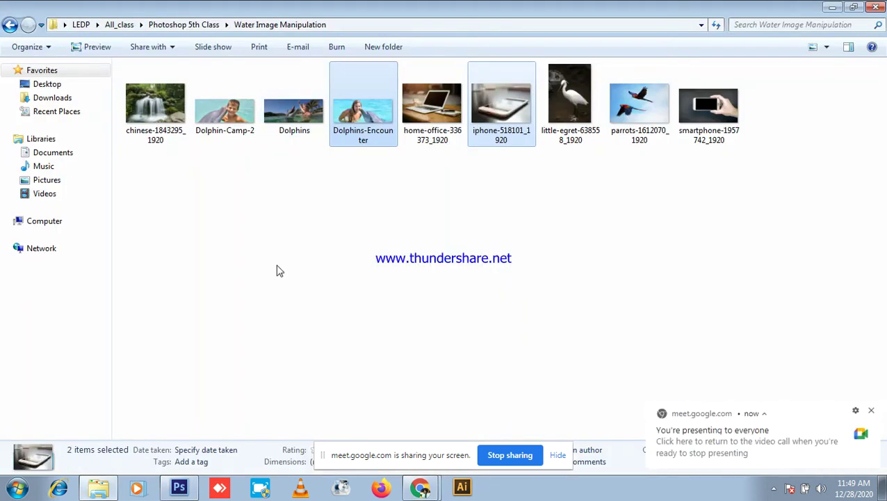
pyautogui.click(397, 420)
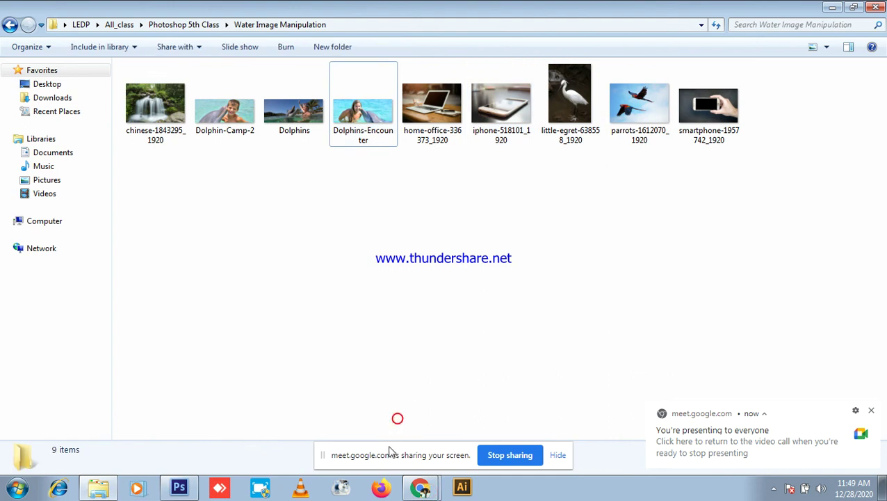
pyautogui.press('super+d')
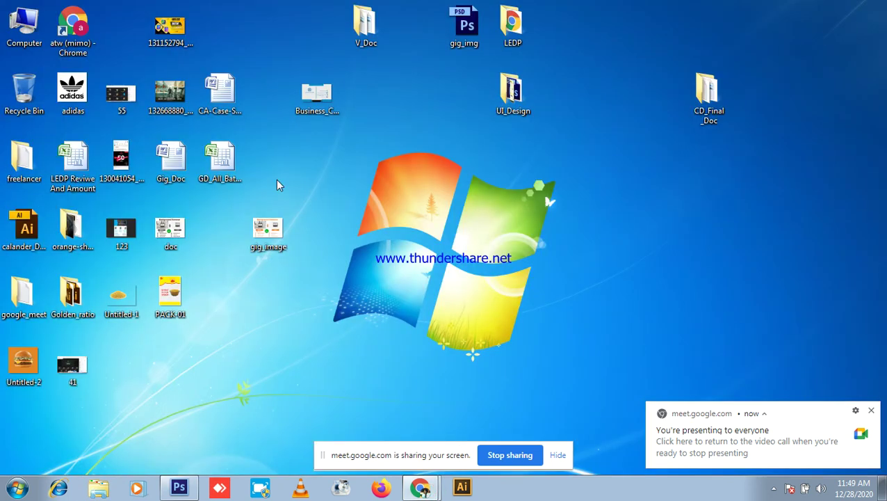
pyautogui.doubleClick(512, 27)
pyautogui.doubleClick(184, 97)
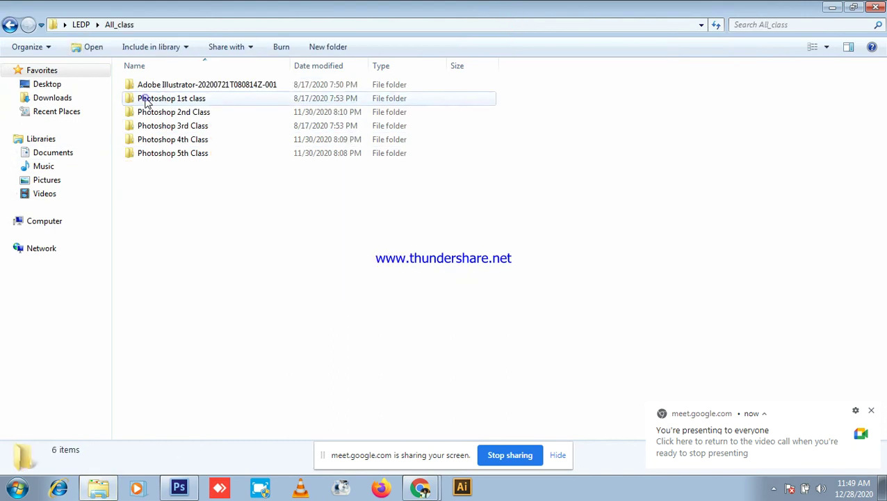
pyautogui.doubleClick(178, 152)
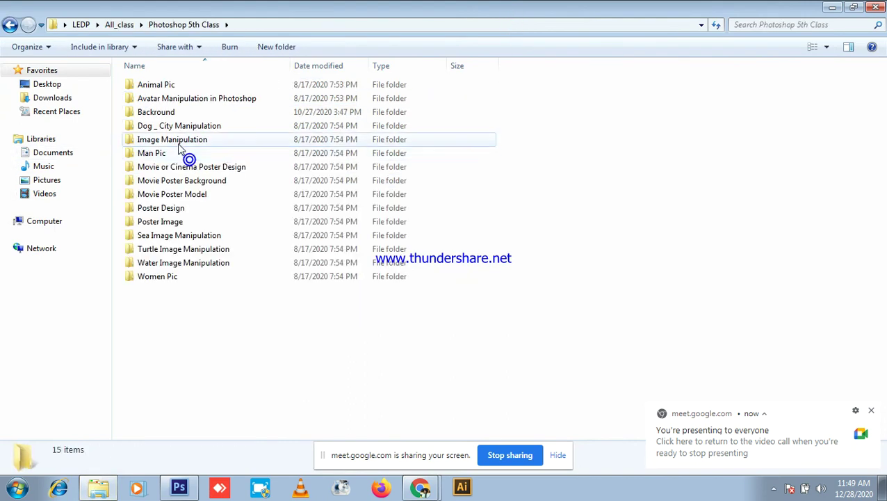
pyautogui.doubleClick(170, 113)
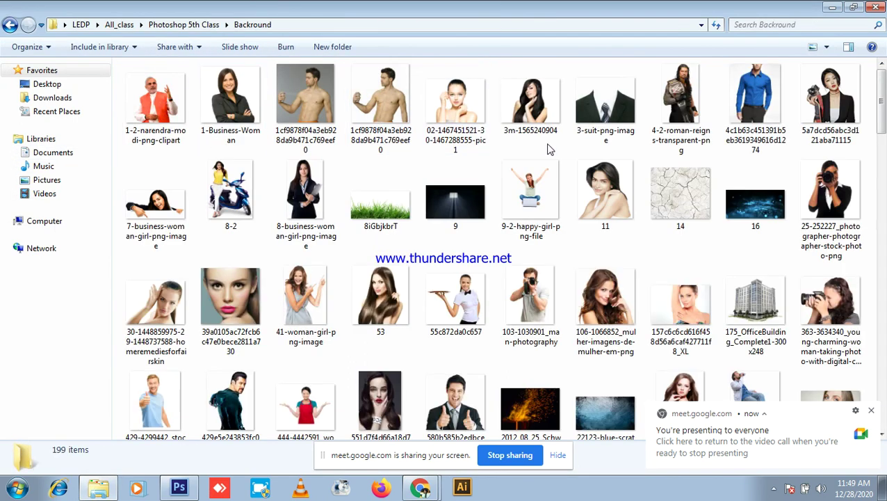
# - Find the Grass-Download-PNG image in the Backround folder and place it into the Untitled-6 document in Photoshop
pyautogui.scroll(-10, 552, 162)
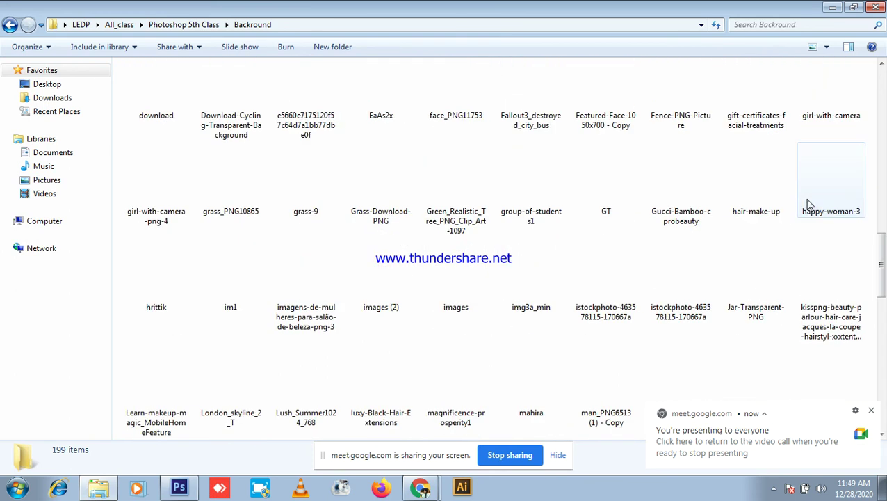
pyautogui.click(409, 209)
pyautogui.scroll(-1, 348, 313)
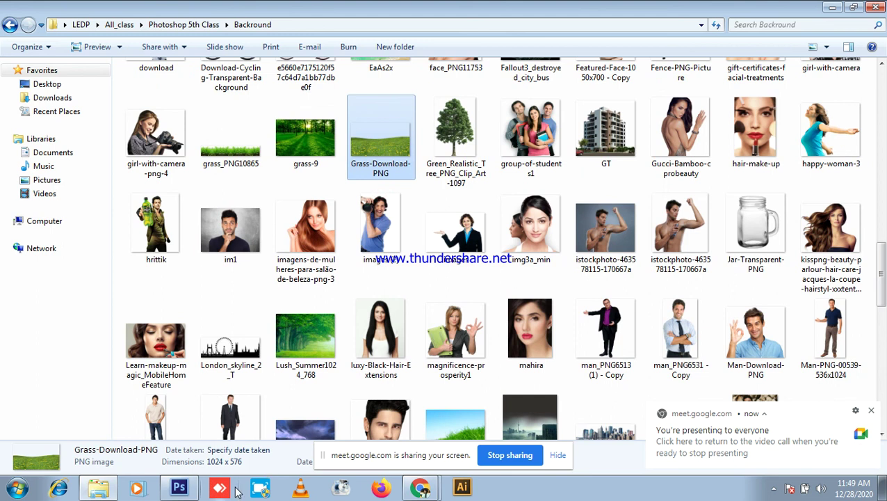
pyautogui.moveTo(197, 491); pyautogui.dragTo(277, 364)
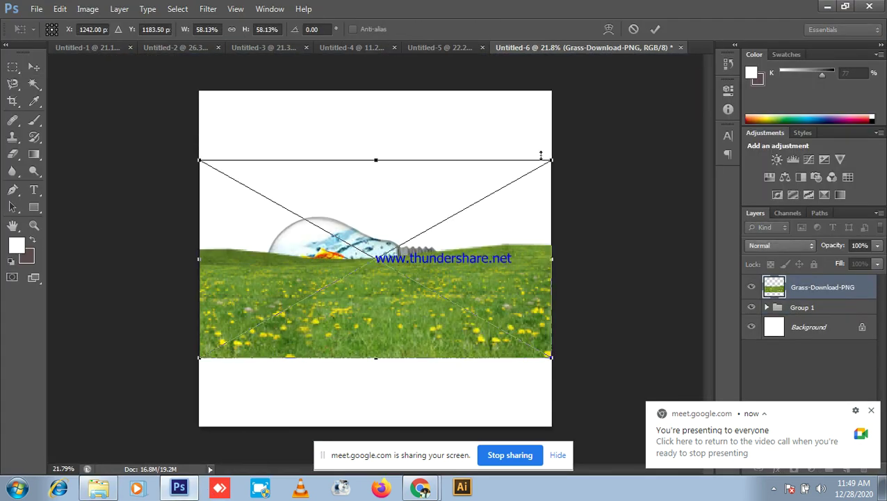
# - Scale the placed grass image up to about 197% and position it so the grass covers the whole canvas
pyautogui.moveTo(549, 160); pyautogui.dragTo(709, 73)
pyautogui.moveTo(452, 332); pyautogui.dragTo(476, 237)
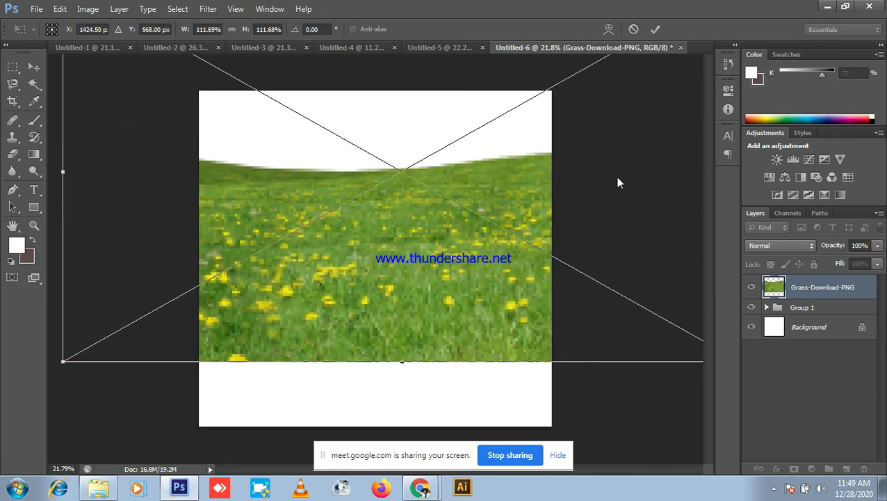
pyautogui.scroll(-5, 620, 176)
pyautogui.moveTo(533, 139); pyautogui.dragTo(660, 109)
pyautogui.moveTo(432, 291); pyautogui.dragTo(420, 275)
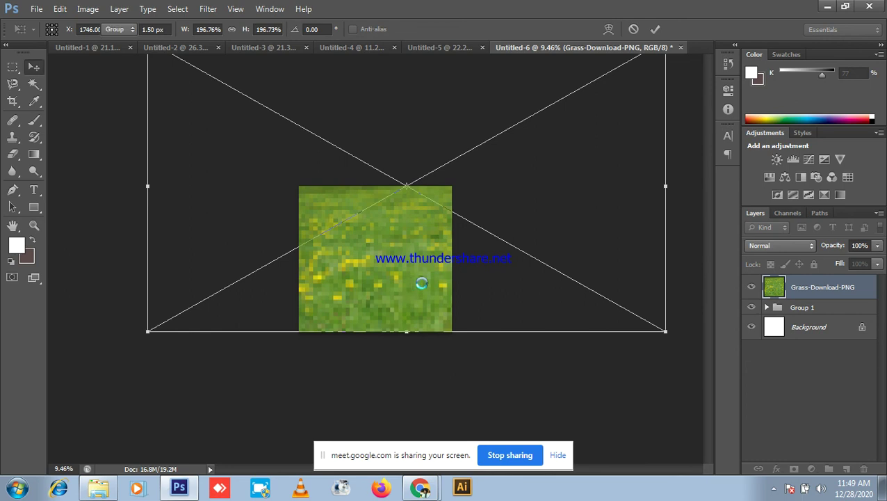
pyautogui.press('Return')
# - Commit the placed grass image, move Group 1 above the Grass-Download-PNG layer, and rasterize the grass layer
pyautogui.scroll(1, 467, 277)
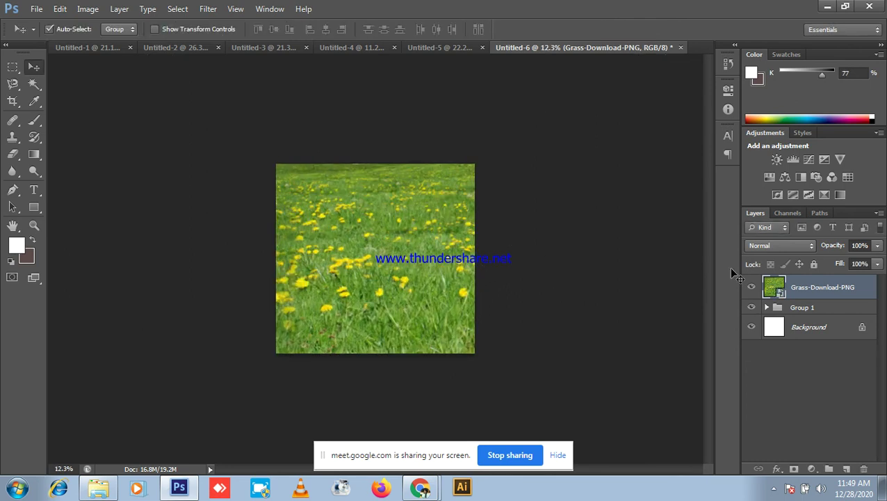
pyautogui.moveTo(809, 309); pyautogui.dragTo(801, 285)
pyautogui.rightClick(798, 303)
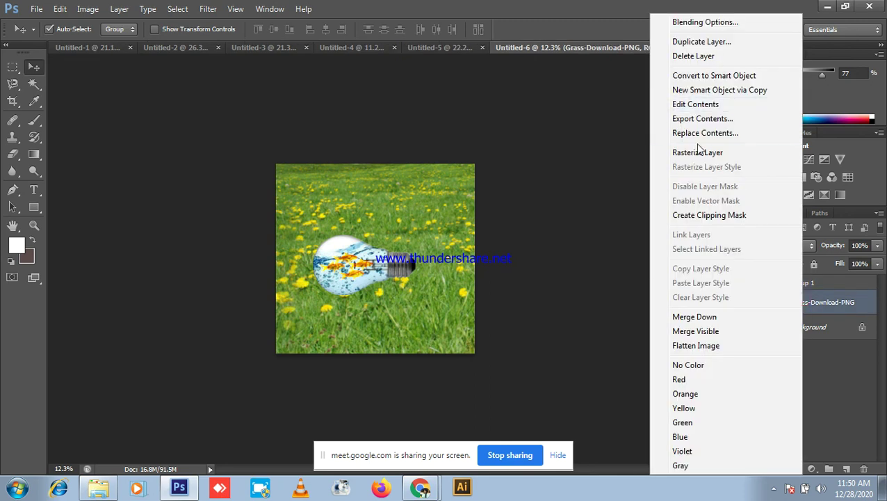
pyautogui.click(703, 157)
pyautogui.scroll(2, 282, 139)
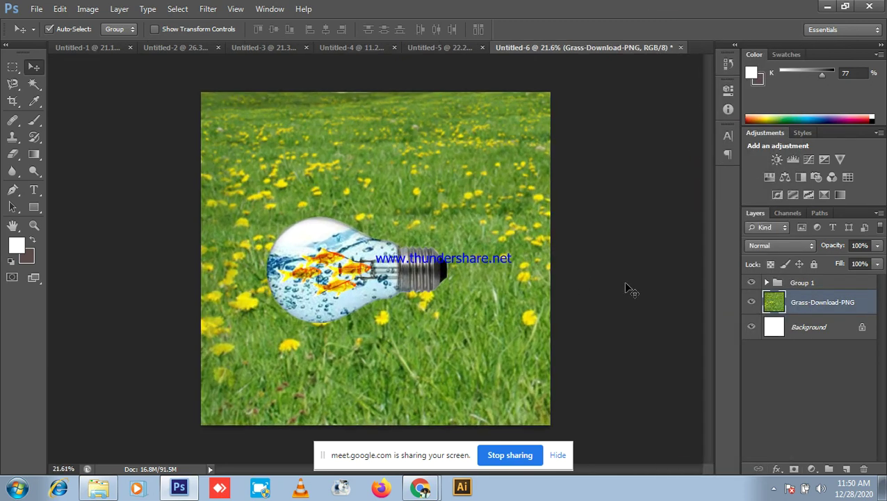
# - Try to select the bulb in Group 1 with the Quick Selection tool
pyautogui.click(786, 285)
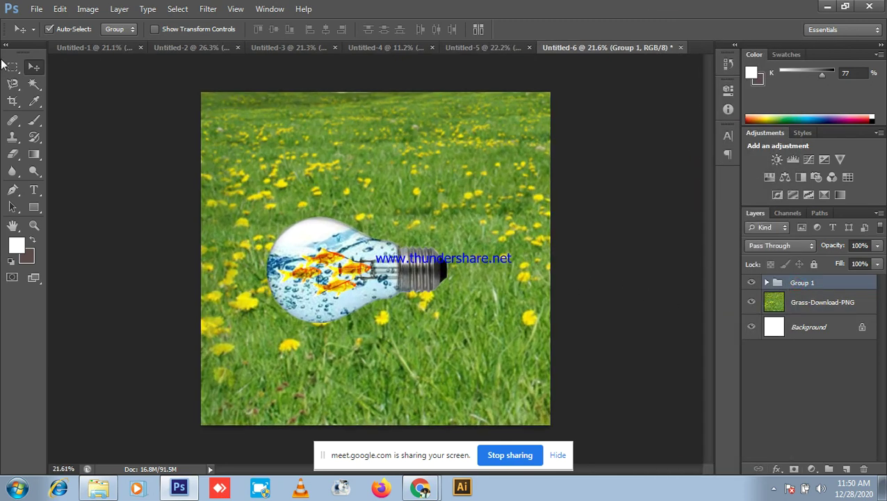
pyautogui.moveTo(34, 84); pyautogui.dragTo(62, 83)
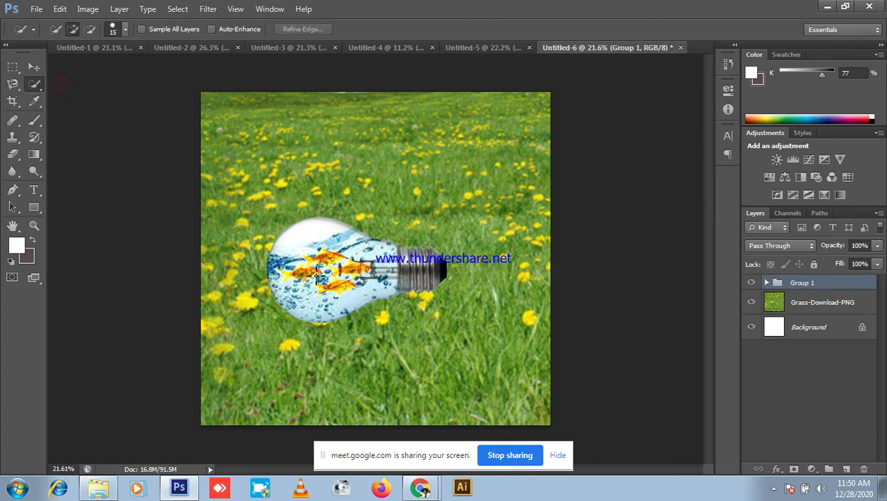
pyautogui.moveTo(327, 255)
pyautogui.mouseDown()
pyautogui.moveTo(298, 268)
pyautogui.moveTo(351, 268)
pyautogui.moveTo(304, 238)
pyautogui.moveTo(379, 266)
pyautogui.moveTo(435, 273)
pyautogui.mouseUp()
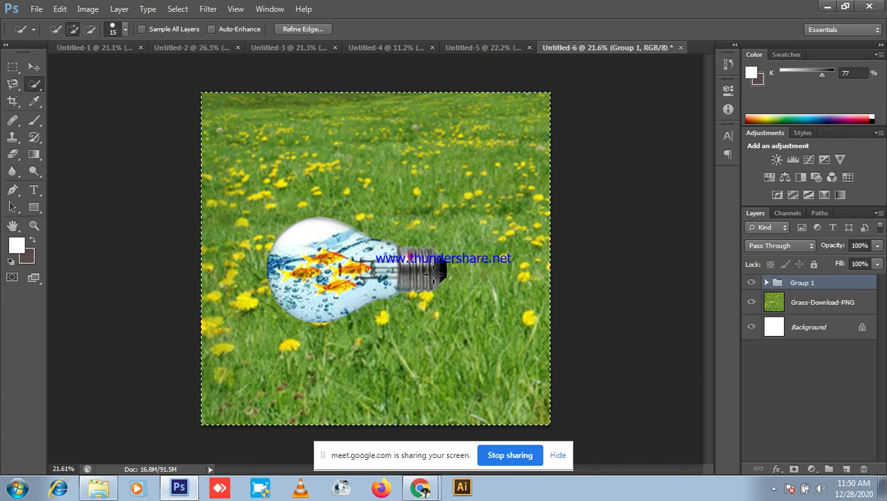
pyautogui.scroll(-1, 415, 276)
pyautogui.hotkey('ctrl', 'd')
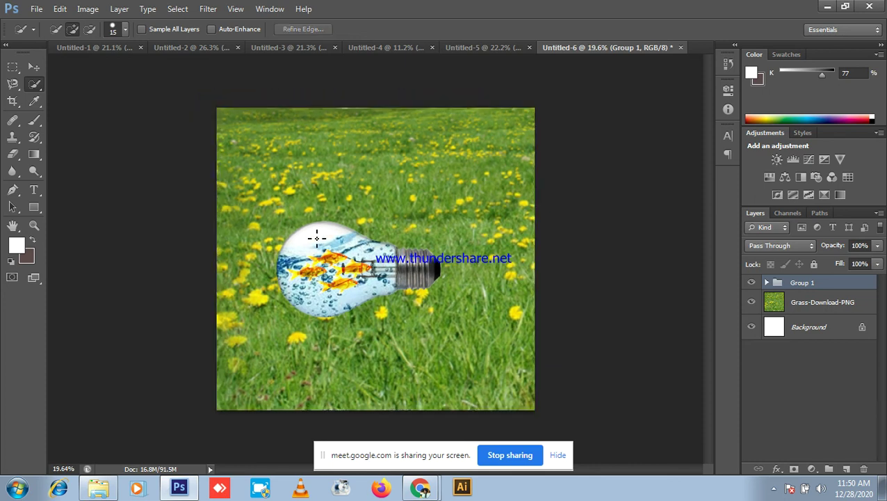
pyautogui.click(34, 66)
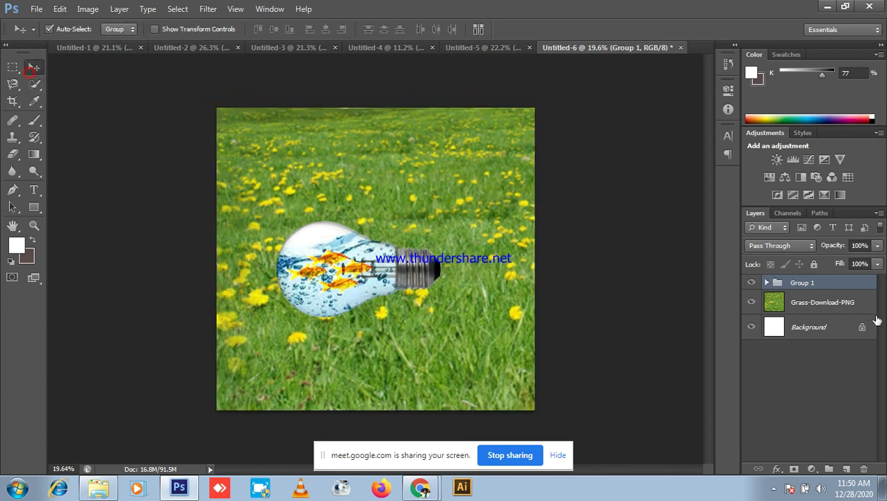
# - Apply a Gaussian Blur with a radius of 16.8 pixels to the Grass-Download-PNG layer
pyautogui.click(774, 306)
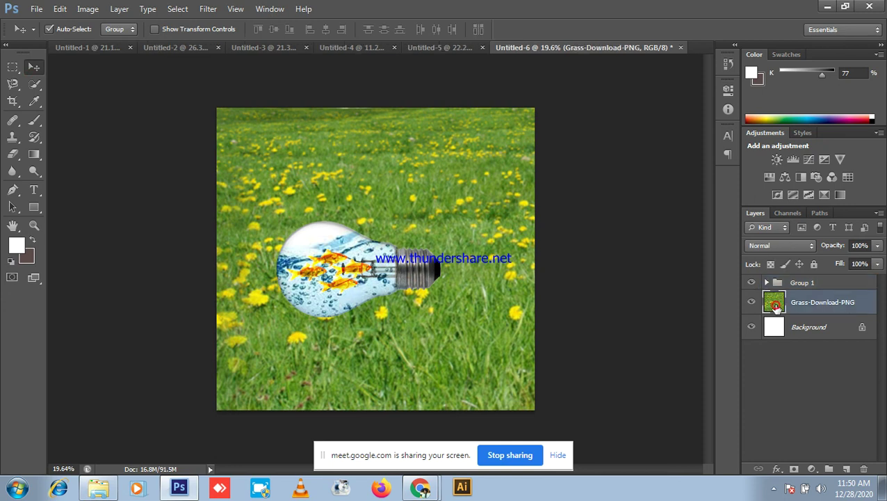
pyautogui.click(87, 9)
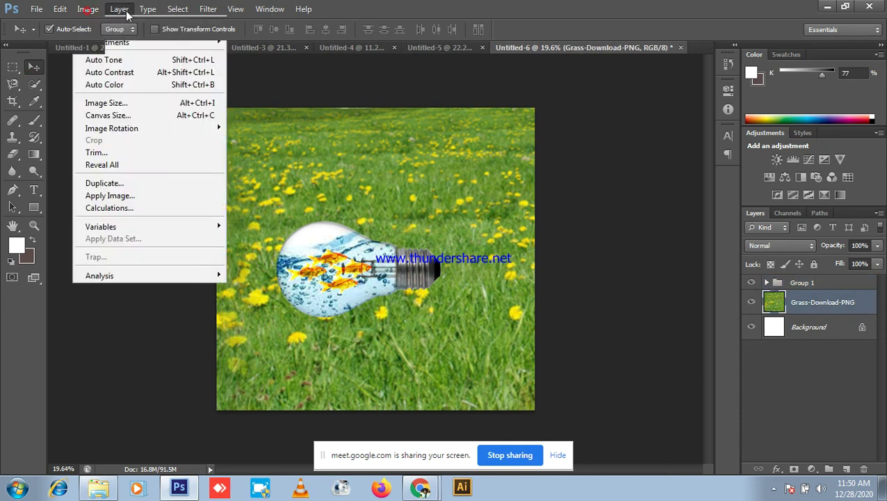
pyautogui.click(212, 10)
pyautogui.click(217, 12)
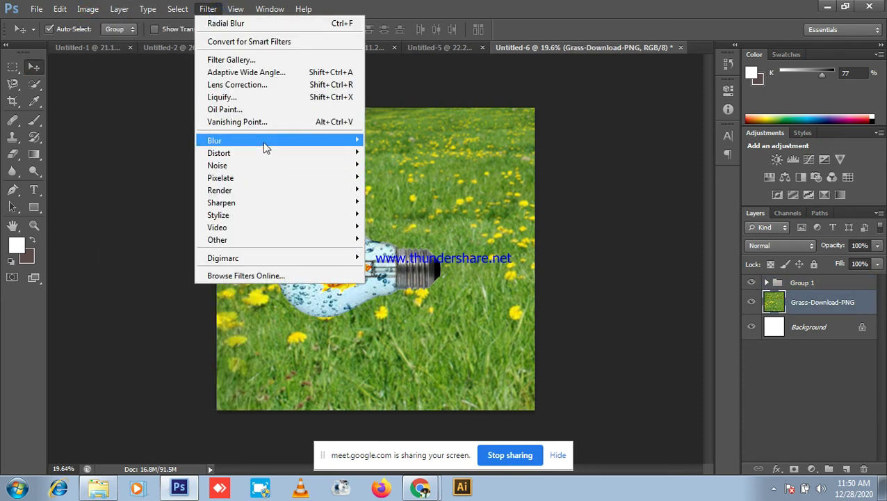
pyautogui.moveTo(268, 143)
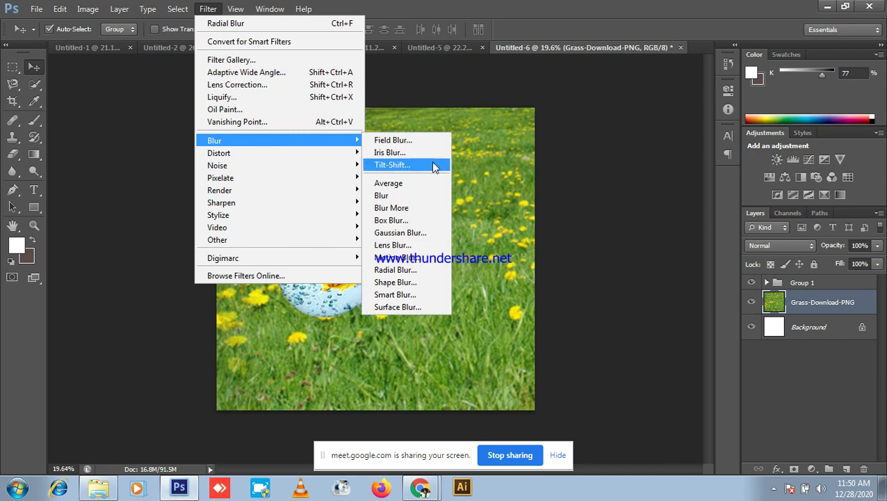
pyautogui.click(402, 234)
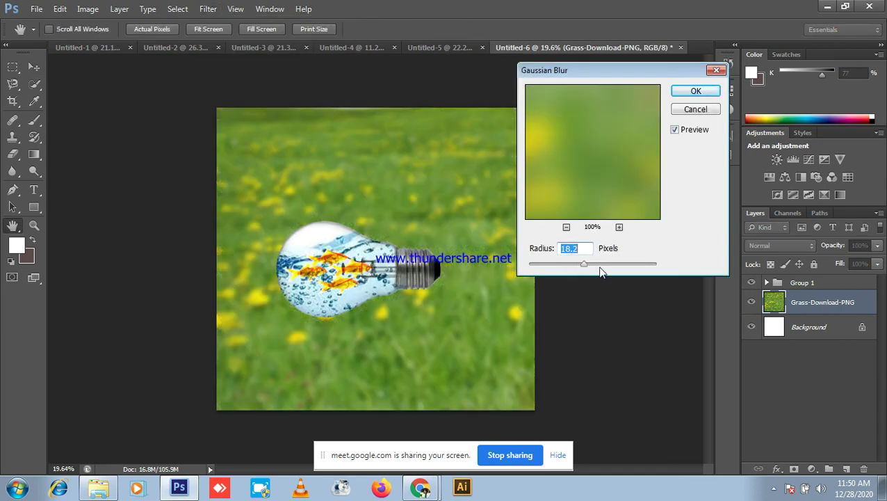
pyautogui.moveTo(584, 265)
pyautogui.mouseDown()
pyautogui.moveTo(601, 268)
pyautogui.moveTo(584, 267)
pyautogui.mouseUp()
pyautogui.click(599, 267)
pyautogui.moveTo(584, 269); pyautogui.dragTo(569, 248)
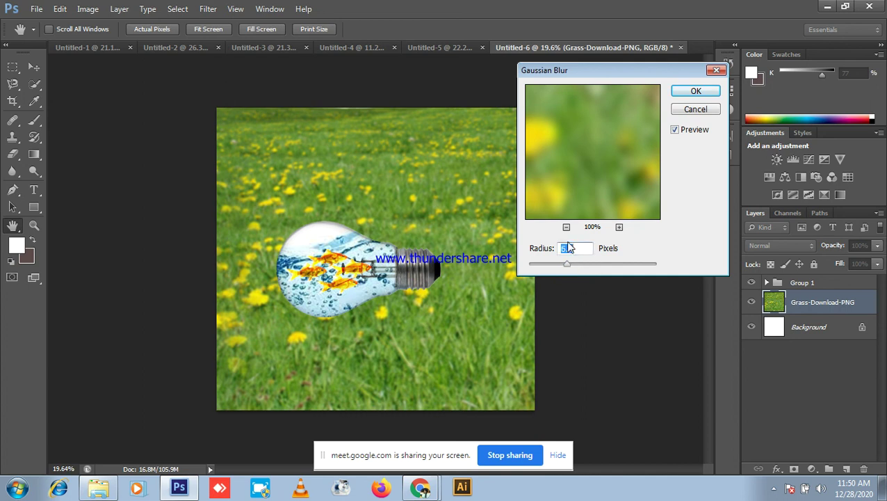
pyautogui.scroll(3, 567, 247)
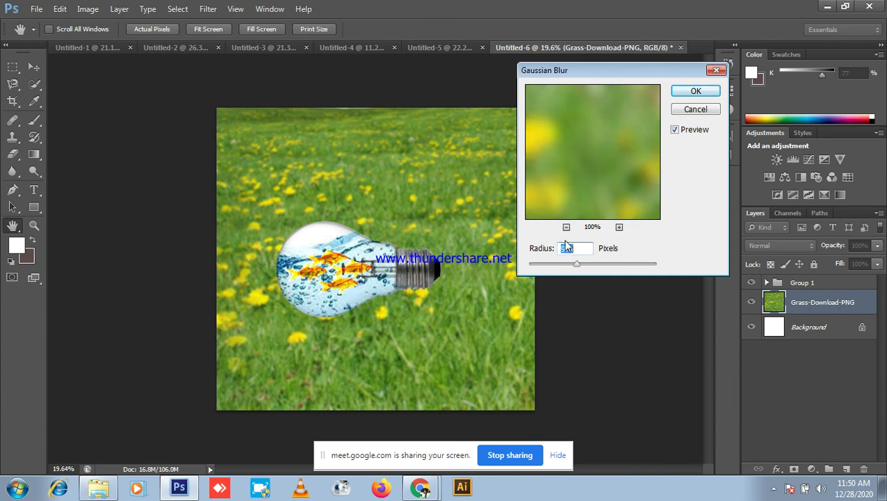
pyautogui.moveTo(581, 266); pyautogui.dragTo(585, 267)
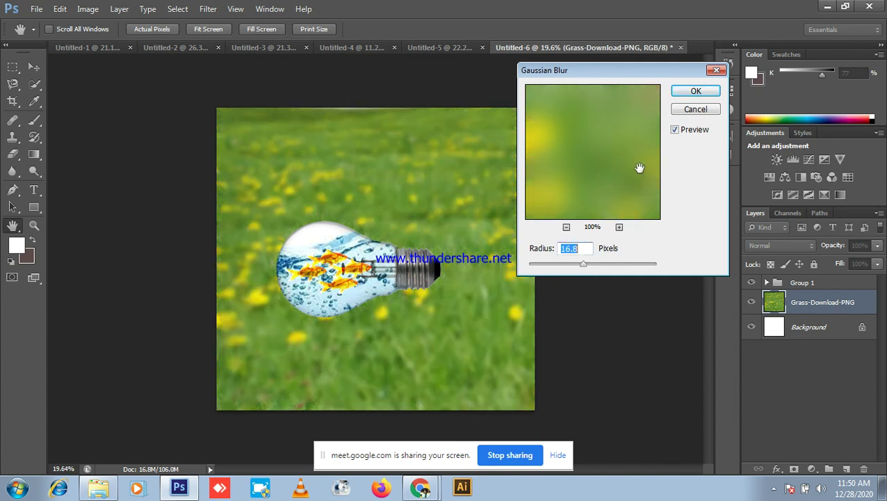
pyautogui.click(694, 91)
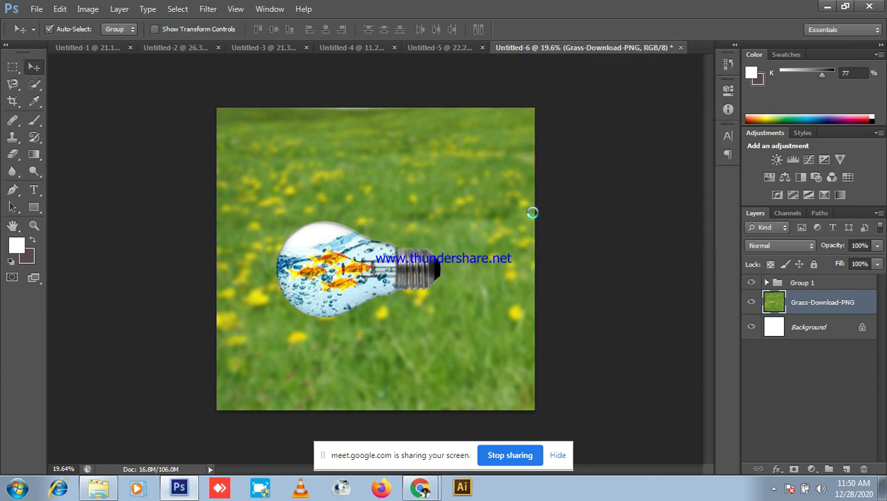
# - Move the bulb group slightly right and up over the blurred grass with the Move tool
pyautogui.scroll(-2, 579, 131)
pyautogui.scroll(4, 432, 206)
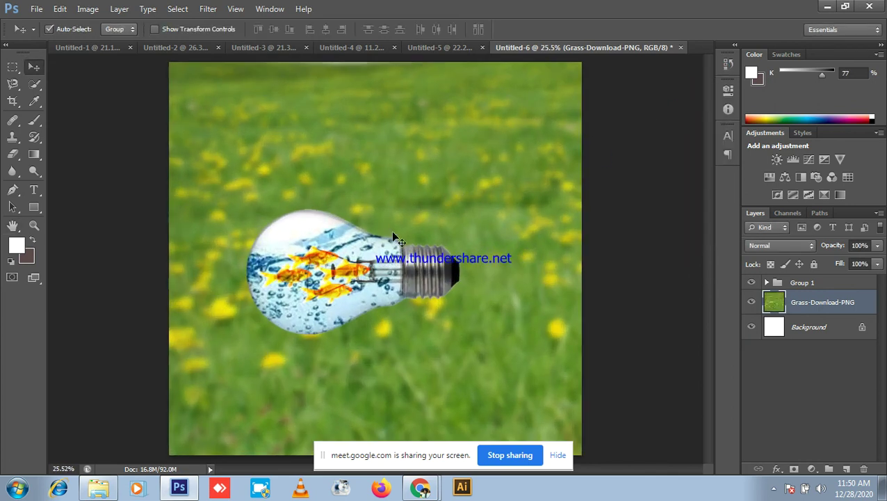
pyautogui.click(327, 240)
pyautogui.moveTo(314, 237); pyautogui.dragTo(344, 256)
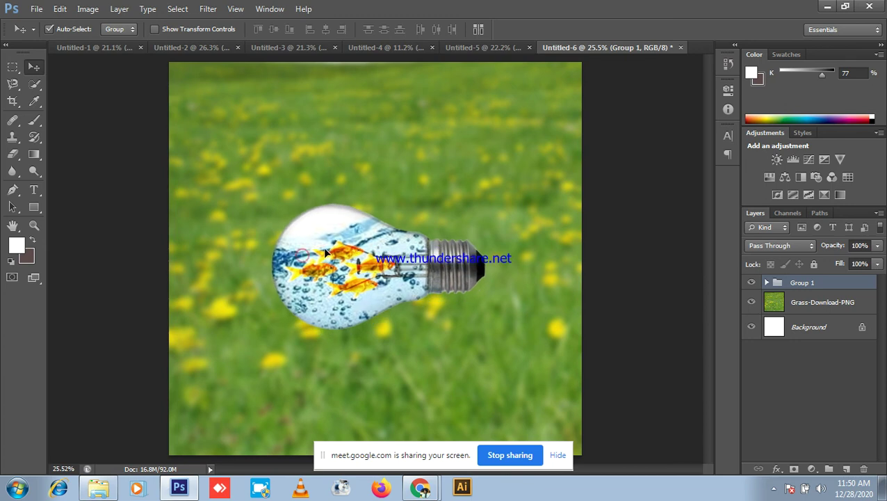
pyautogui.scroll(-2, 520, 228)
pyautogui.scroll(-1, 520, 228)
pyautogui.keyDown('shift'); pyautogui.click(299, 197); pyautogui.keyUp('shift')
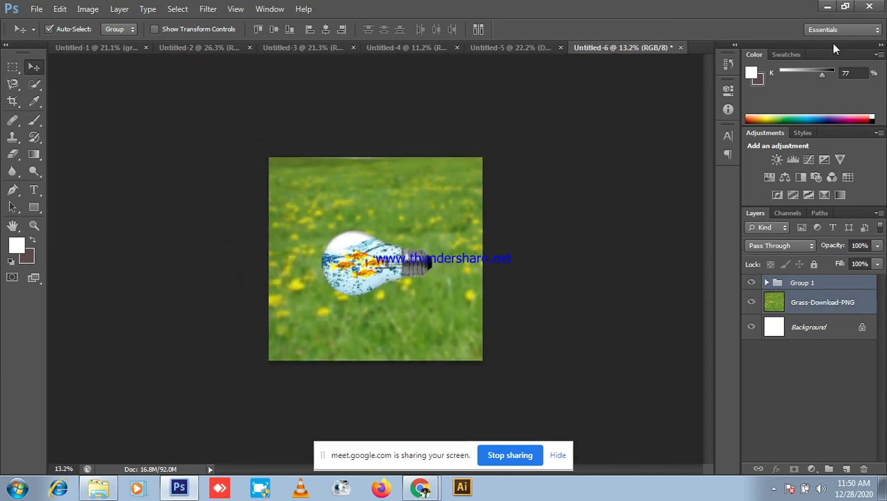
# - Minimize Photoshop, close the Backround folder window, and switch to the Google Meet call in Chrome
pyautogui.click(826, 5)
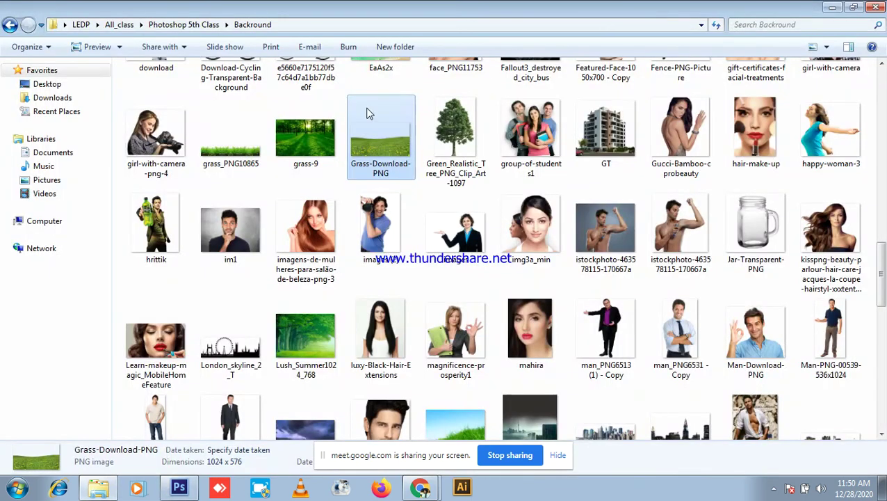
pyautogui.click(875, 6)
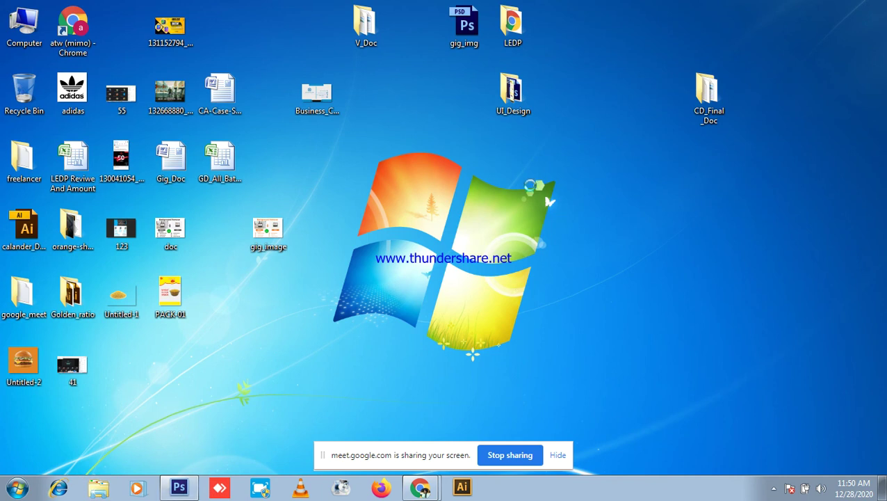
pyautogui.rightClick(510, 264)
pyautogui.click(552, 302)
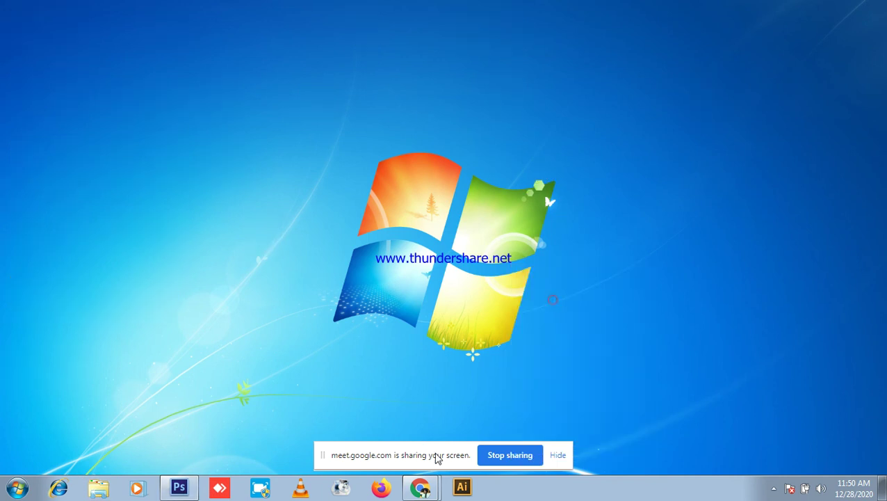
pyautogui.click(420, 487)
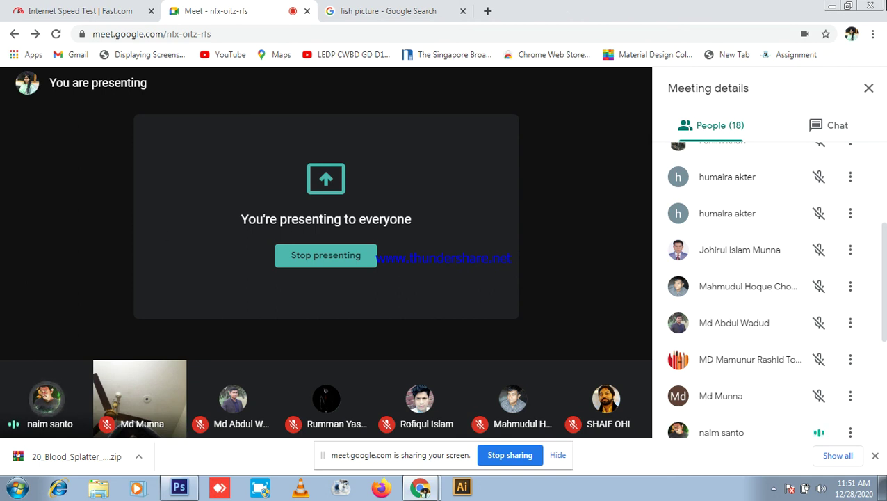
# - Minimize Chrome and open the LEDP_GD_56 workbook from the Batch_32 folder inside LEDP_File on drive D
pyautogui.click(836, 6)
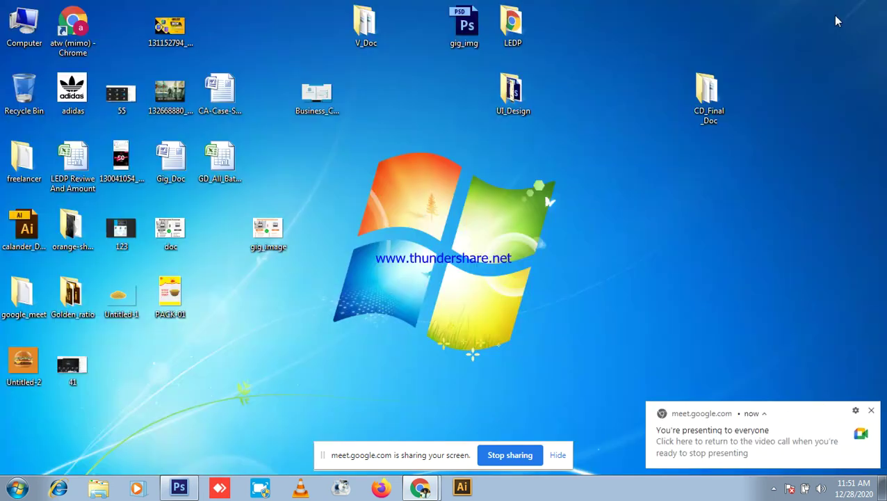
pyautogui.rightClick(585, 101)
pyautogui.click(355, 77)
pyautogui.doubleClick(23, 28)
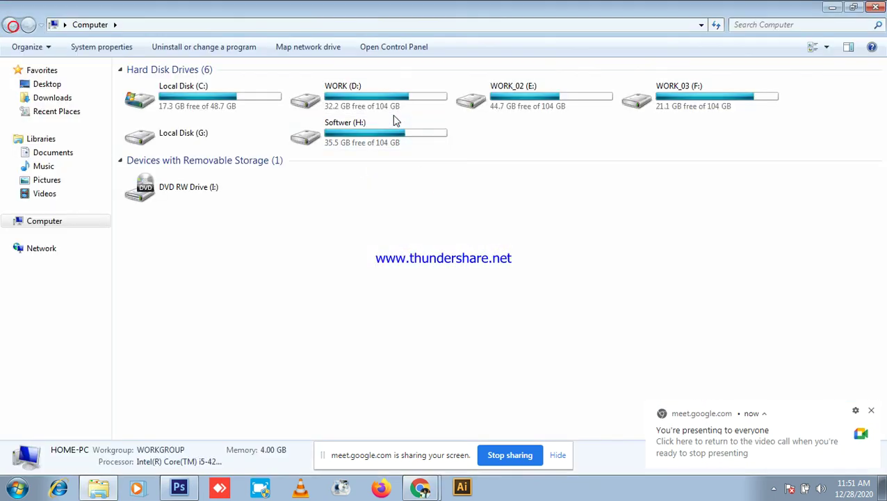
pyautogui.click(395, 97)
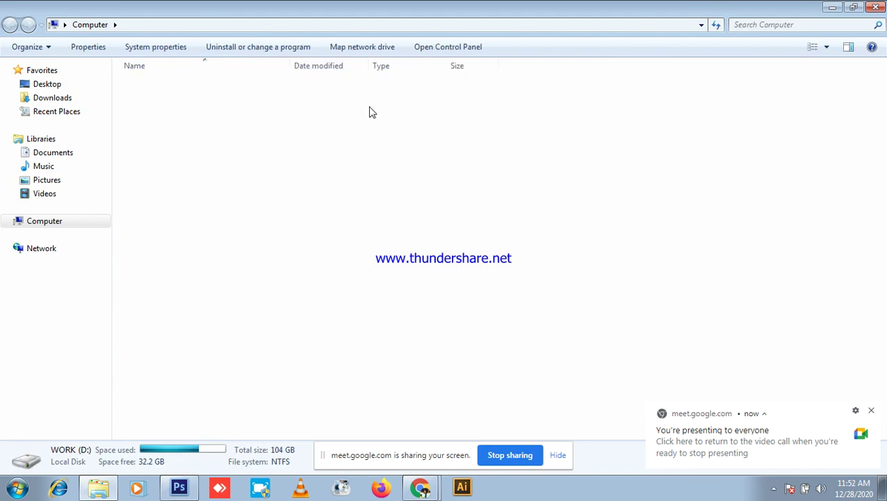
pyautogui.doubleClick(170, 180)
pyautogui.click(9, 29)
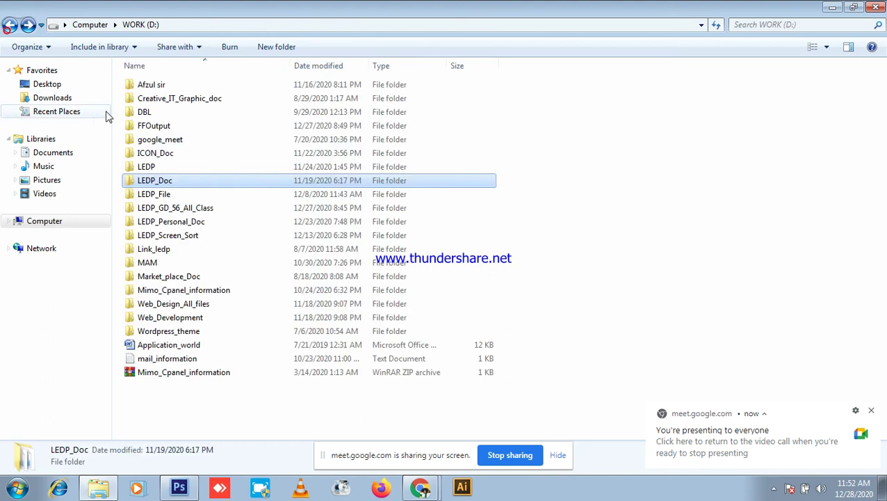
pyautogui.doubleClick(149, 190)
pyautogui.doubleClick(159, 86)
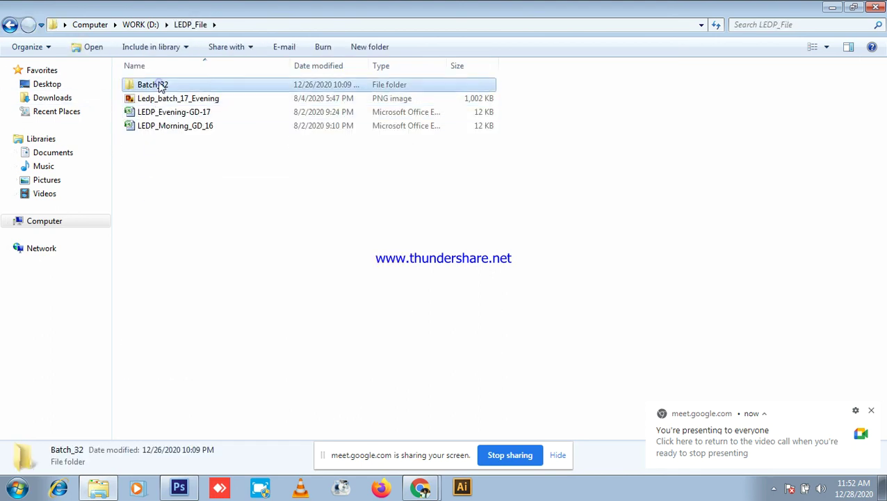
pyautogui.doubleClick(778, 115)
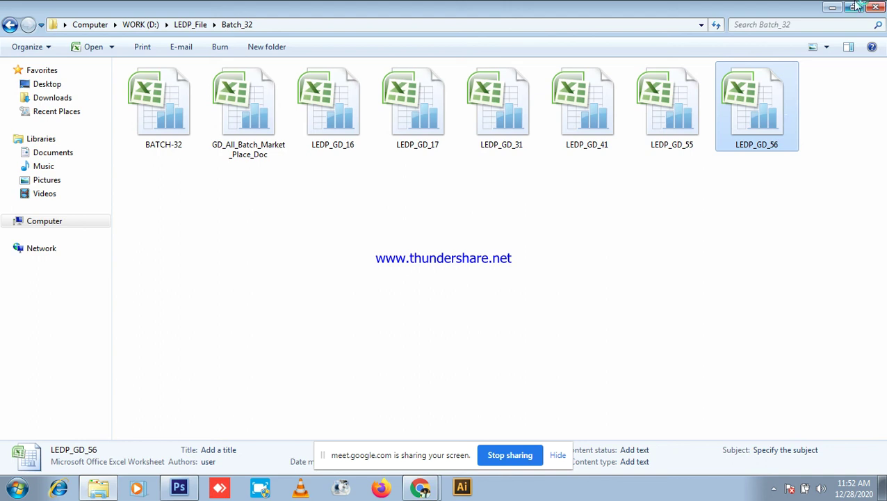
# - Return to the Google Meet call, stop presenting the screen, and open a new browser tab
pyautogui.click(834, 7)
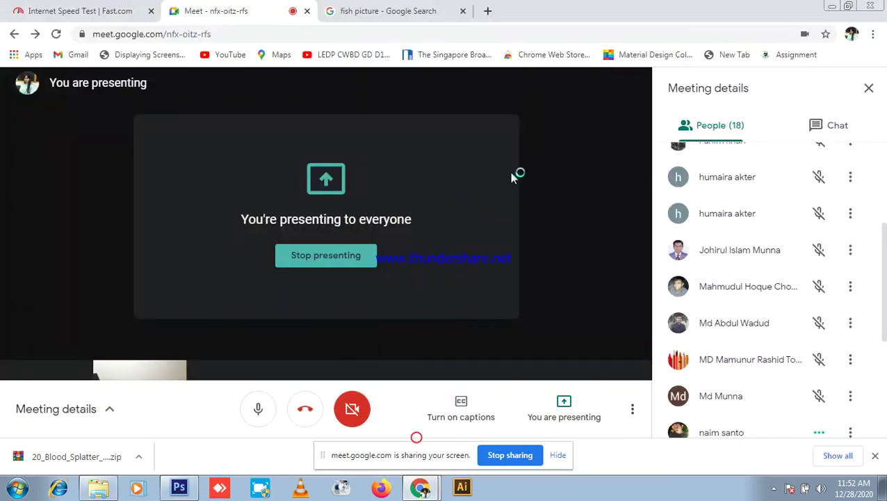
pyautogui.click(331, 255)
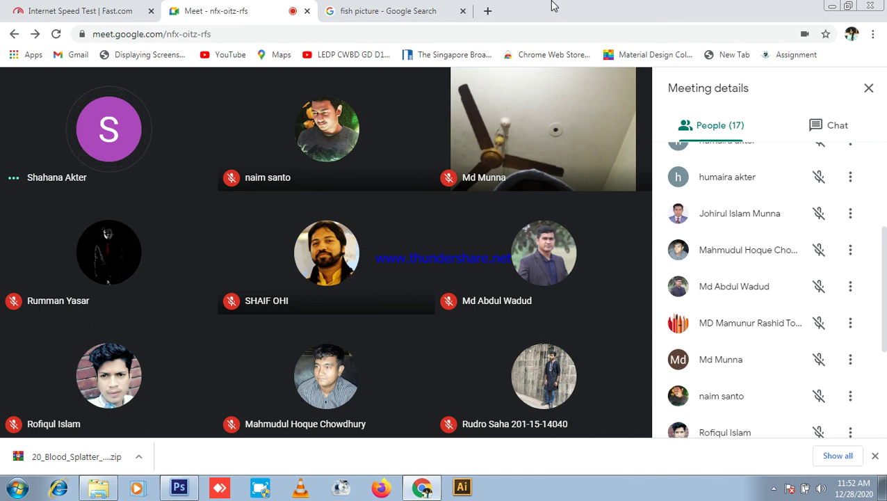
pyautogui.click(491, 12)
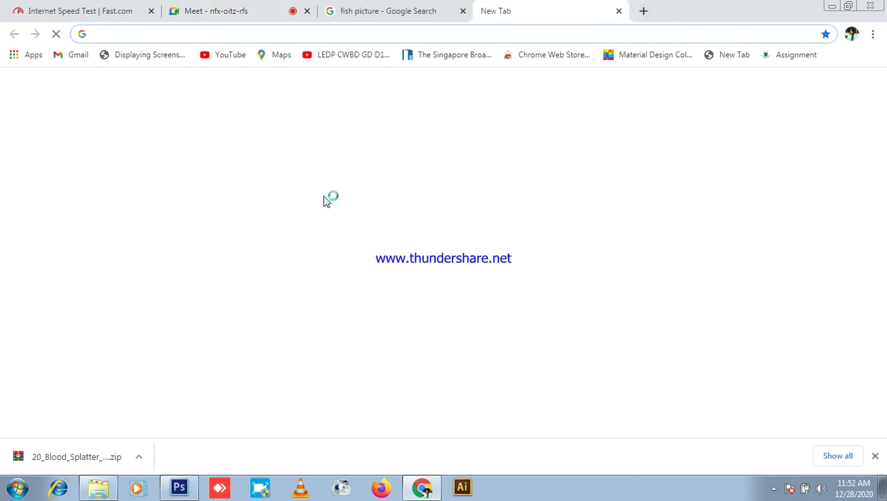
pyautogui.click(219, 7)
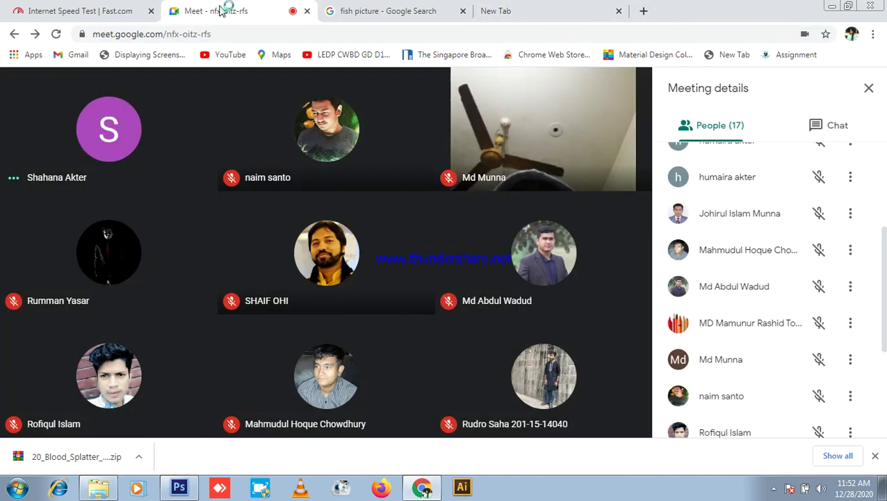
pyautogui.click(569, 7)
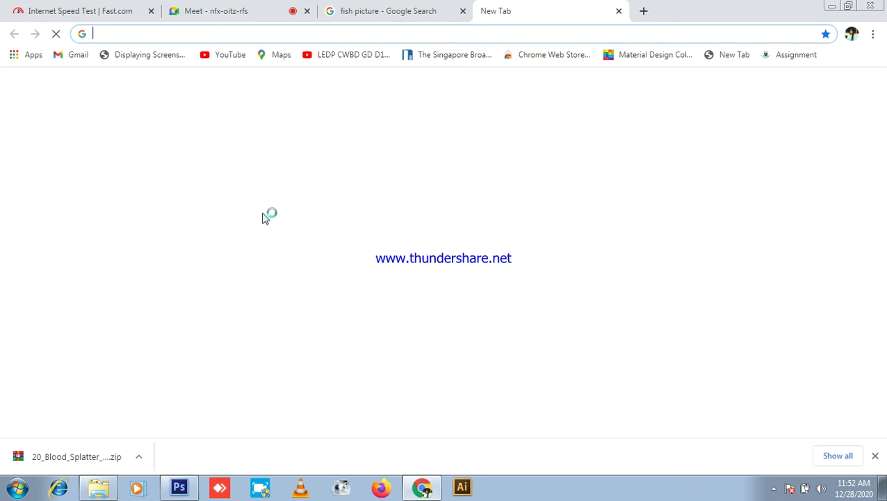
# - Open Facebook and view the hand-held phone on a road composite shared in the LEDP-GD-56(Morning) Messenger chat
pyautogui.click(292, 313)
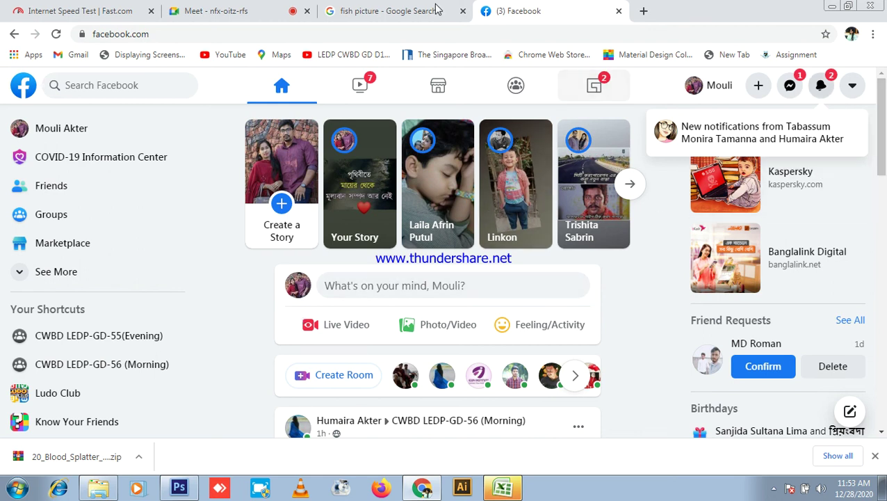
pyautogui.click(229, 11)
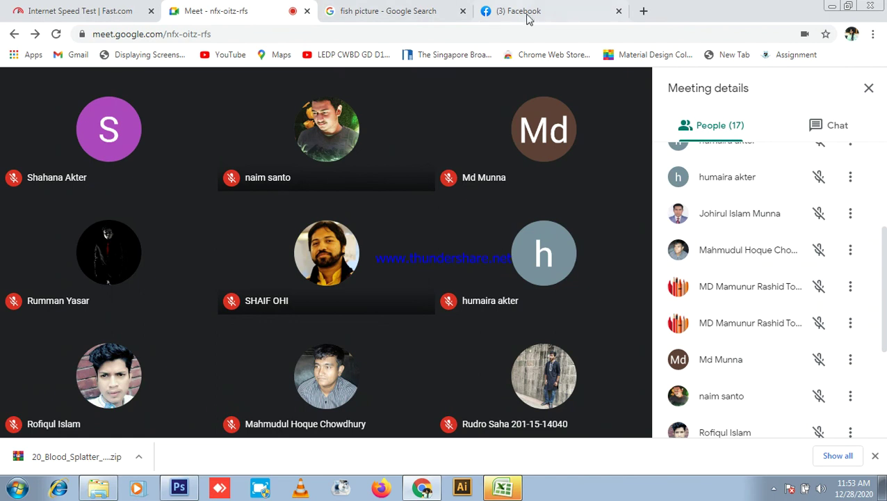
pyautogui.click(502, 12)
pyautogui.click(790, 84)
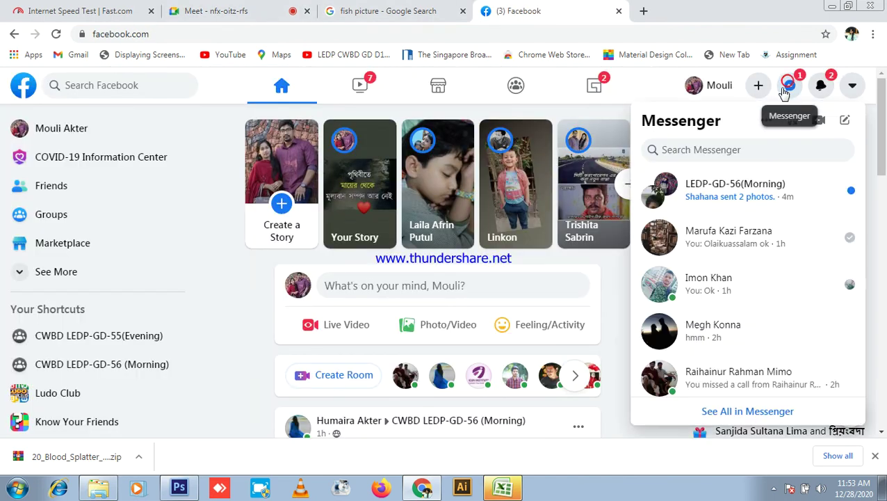
pyautogui.click(743, 198)
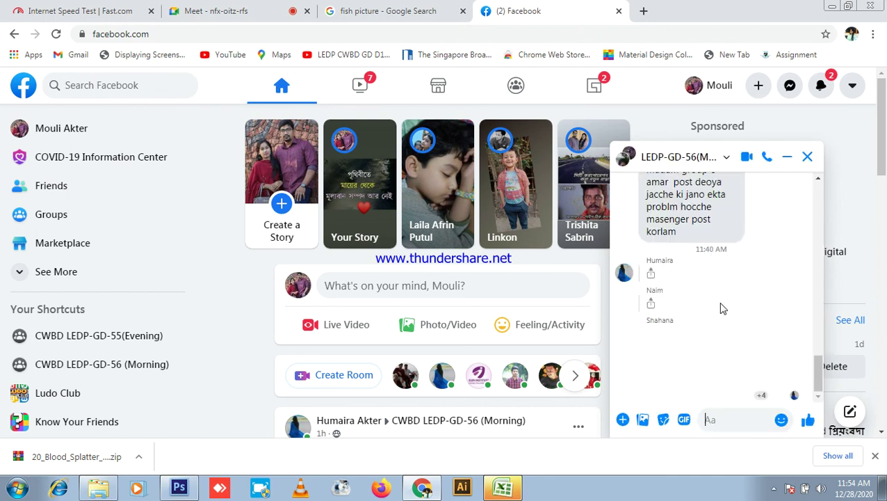
pyautogui.click(666, 339)
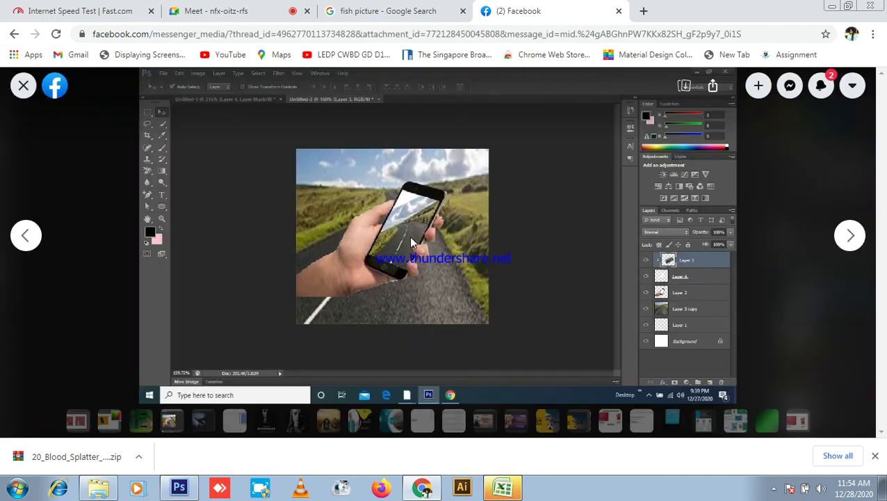
# - Present the entire screen in the Google Meet call and show the phone composite image open on Facebook
pyautogui.click(228, 9)
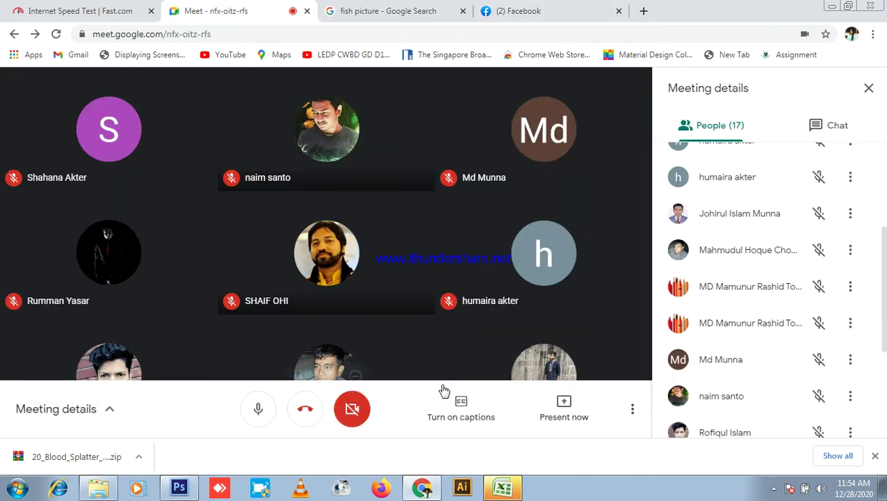
pyautogui.click(568, 406)
pyautogui.click(577, 293)
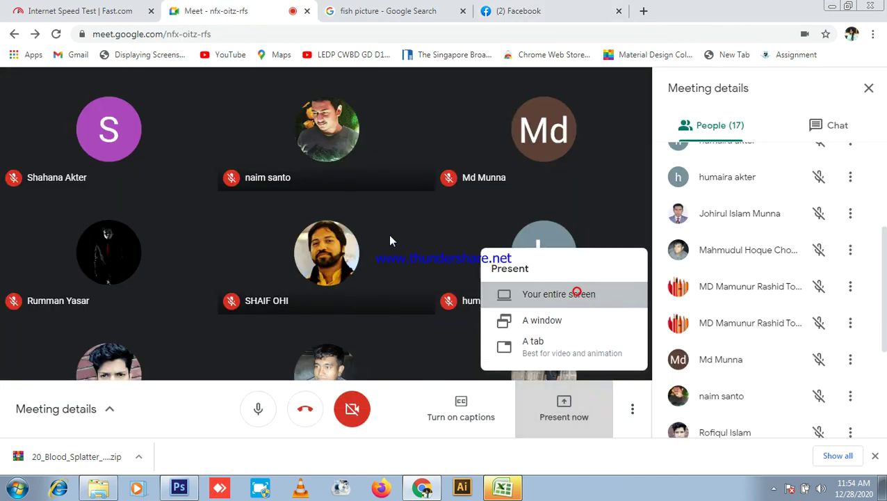
pyautogui.click(564, 315)
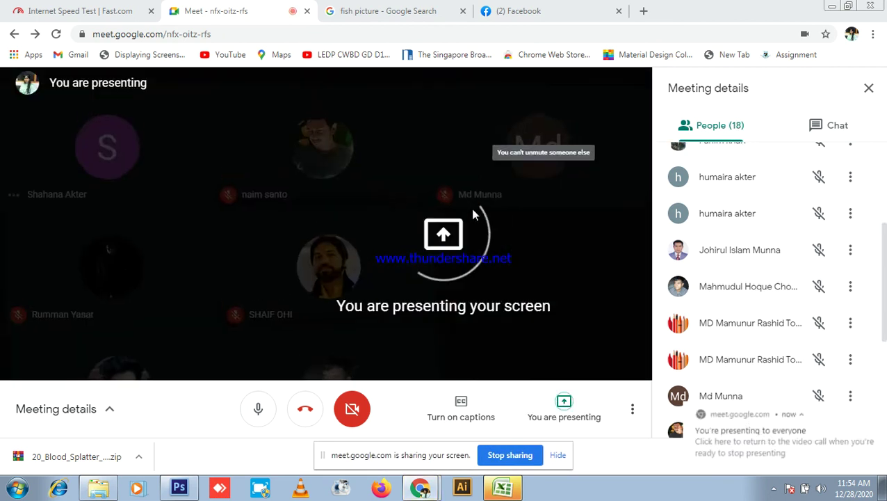
pyautogui.click(542, 9)
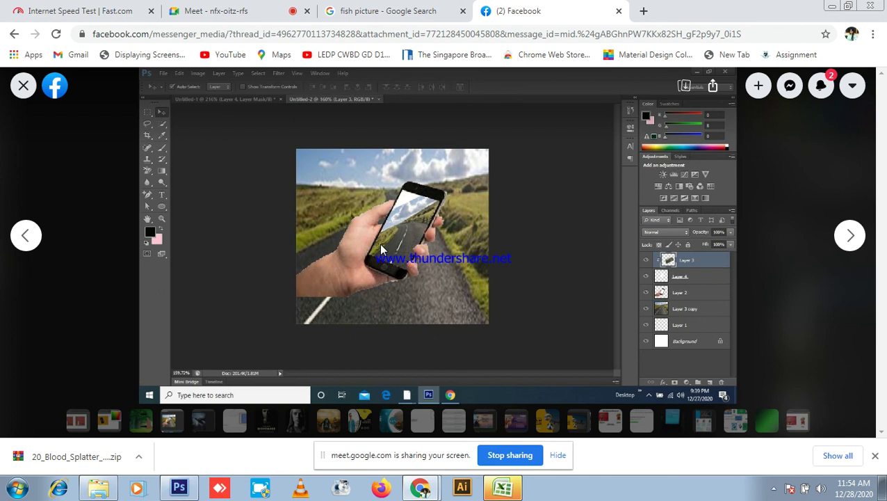
# - Close the Facebook and fish picture search tabs, leaving the Google Meet call in front
pyautogui.click(240, 10)
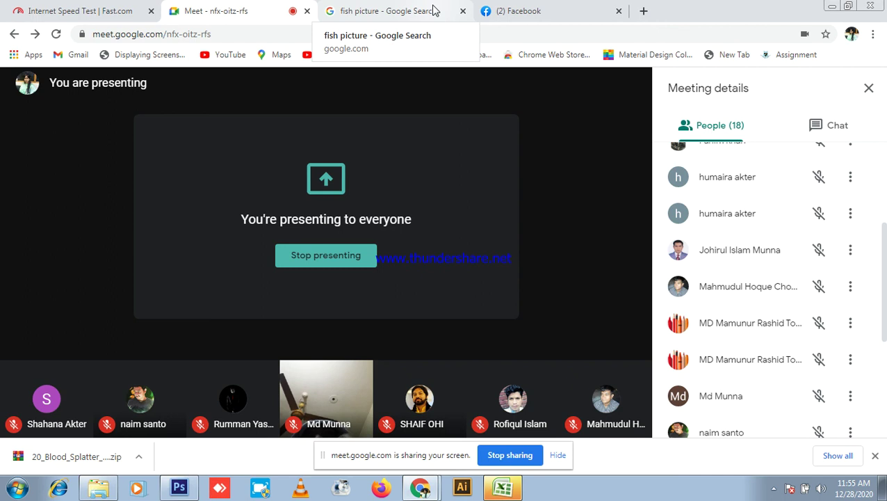
pyautogui.click(532, 10)
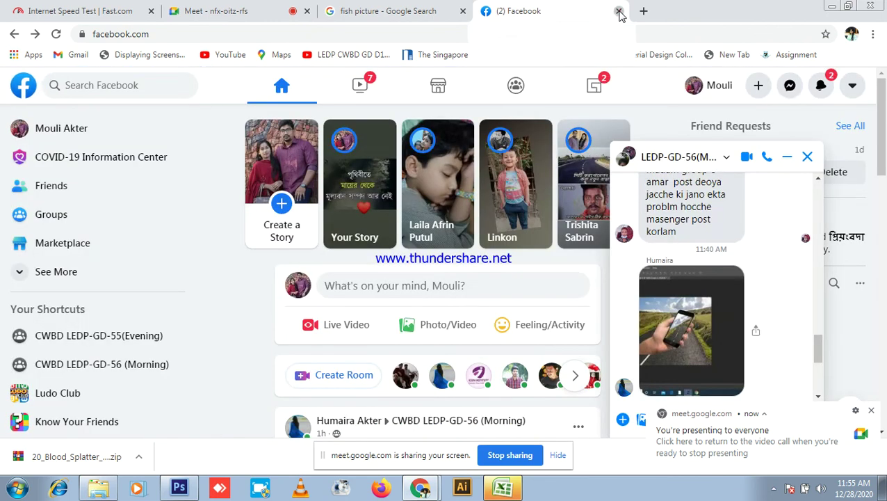
pyautogui.click(620, 11)
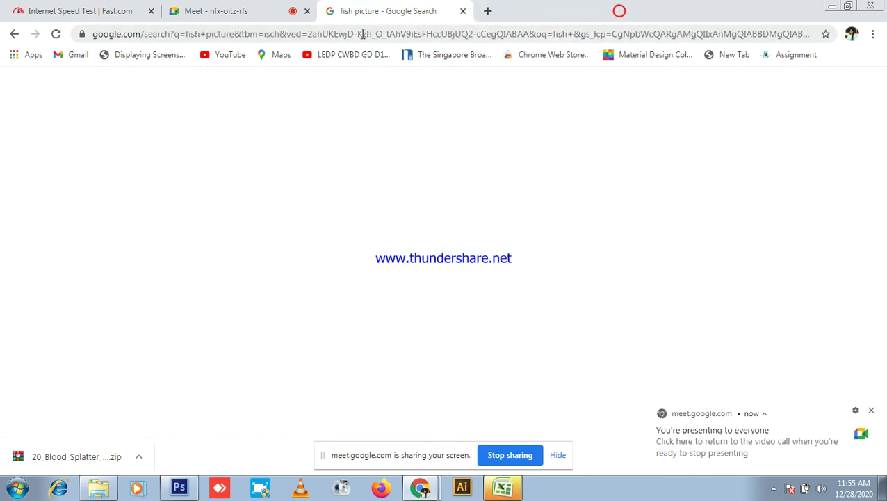
pyautogui.click(224, 11)
pyautogui.click(463, 10)
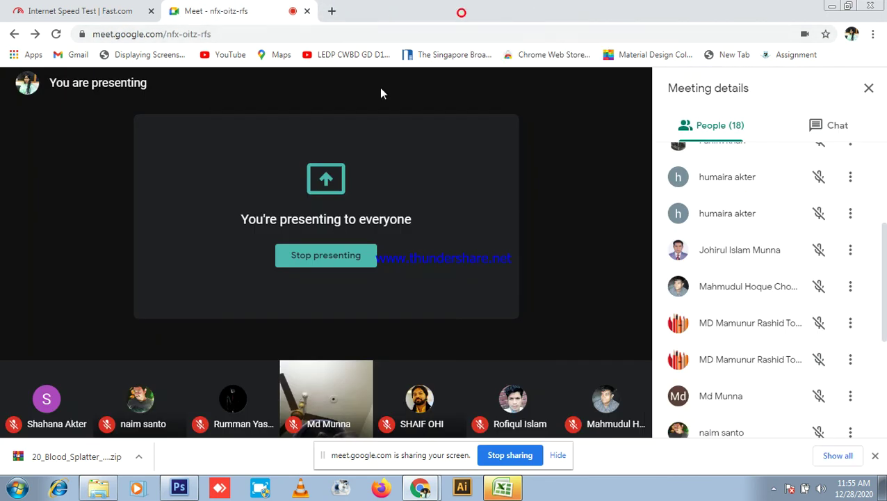
# - Select cell X9 under 20th_Class in the LEDP_GD_56 workbook in Excel, and admit the waiting participant to the Google Meet call
pyautogui.click(500, 488)
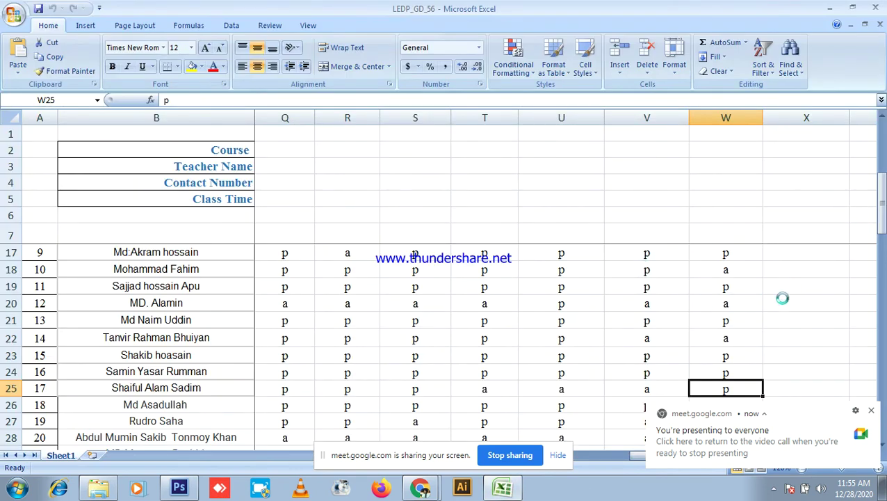
pyautogui.scroll(3, 783, 297)
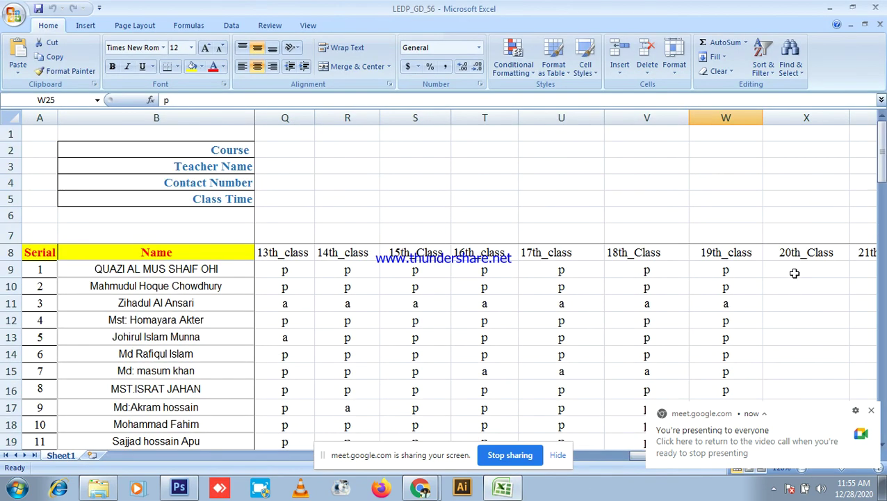
pyautogui.click(792, 269)
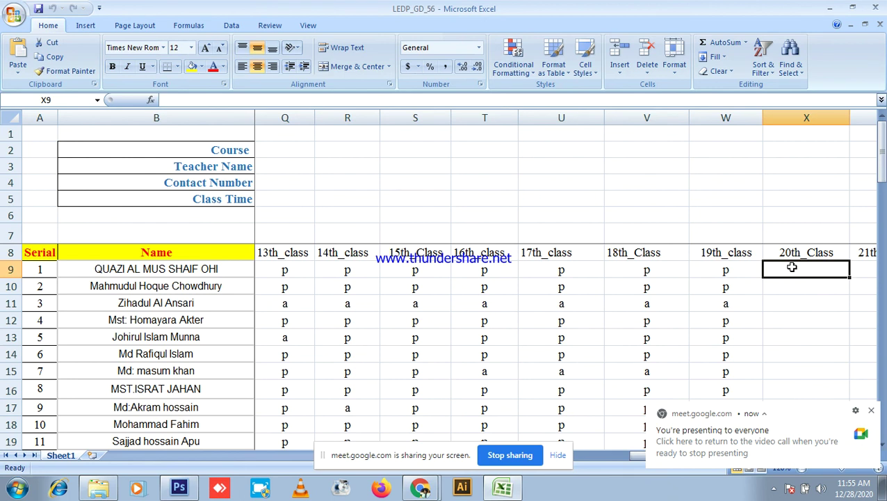
pyautogui.click(829, 7)
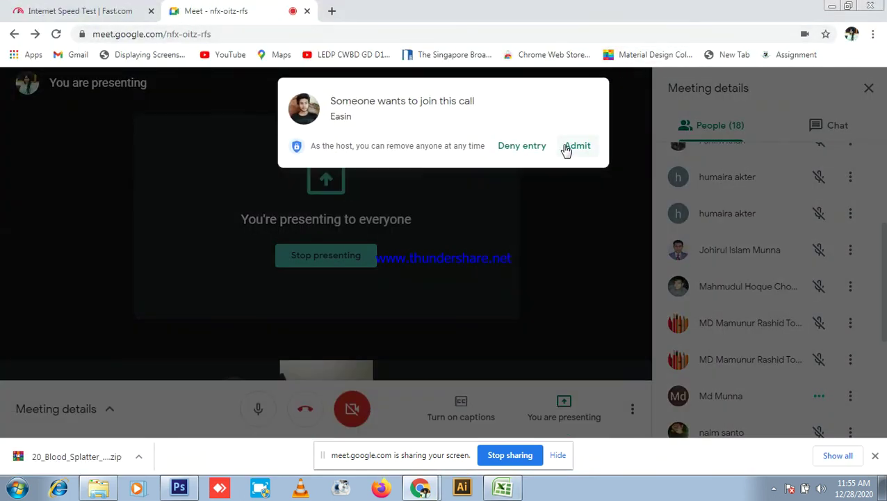
pyautogui.click(578, 147)
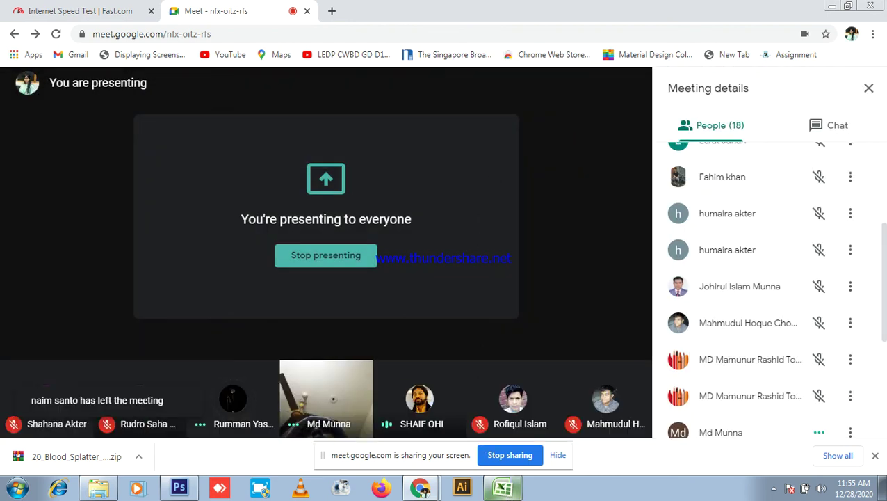
# - Switch to the LEDP_GD_56 workbook and enter p in cell X9, checking the Meet participants
pyautogui.hotkey('alt', 'Tab')
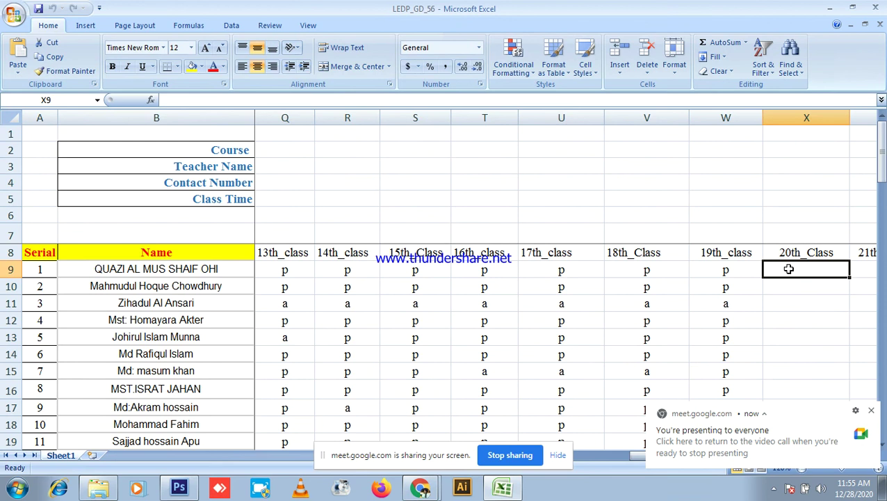
pyautogui.write('p')
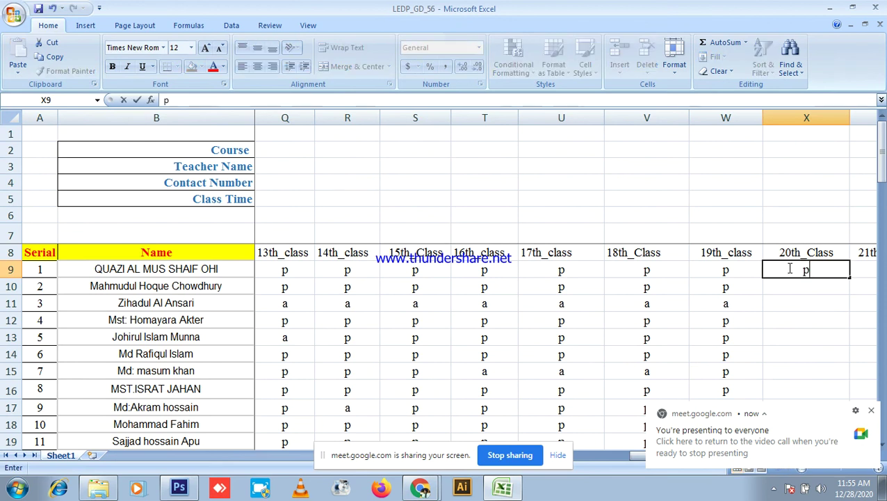
pyautogui.click(832, 7)
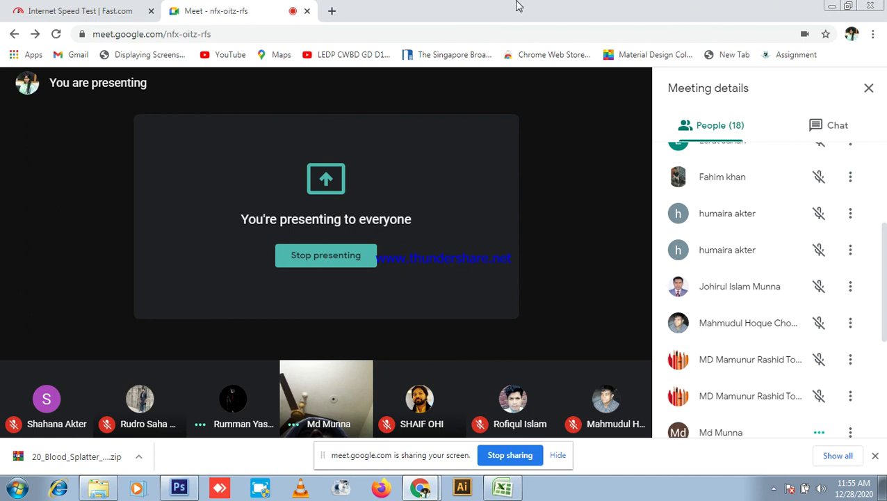
pyautogui.click(505, 489)
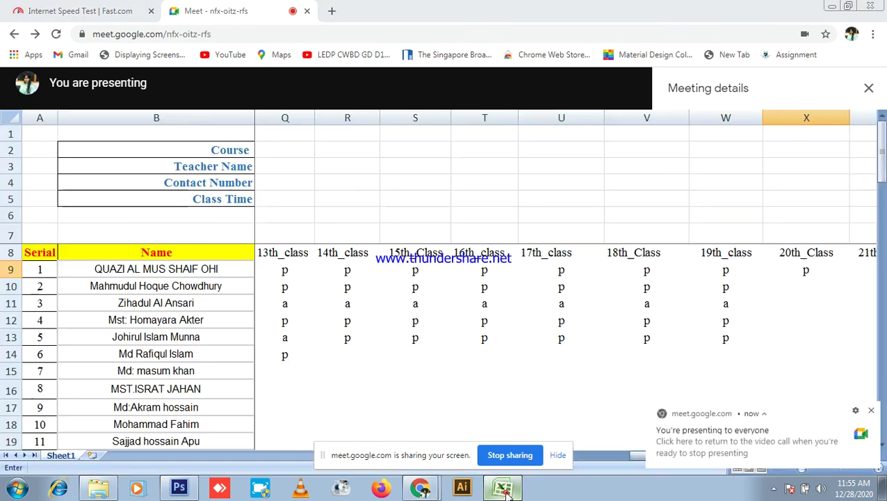
pyautogui.write('p')
# - Record 20th_Class attendance for serials 2 to 4 by entering p in X10, a in X11 and p in X12
pyautogui.click(805, 289)
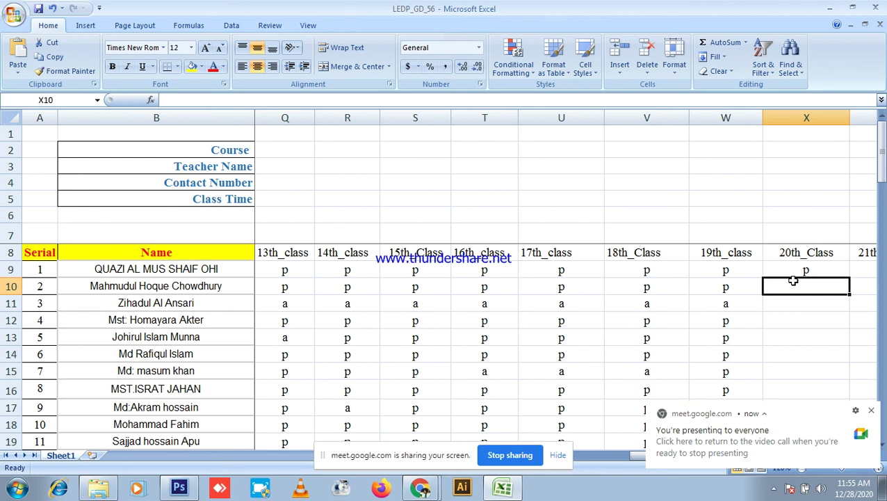
pyautogui.write('p')
pyautogui.click(790, 306)
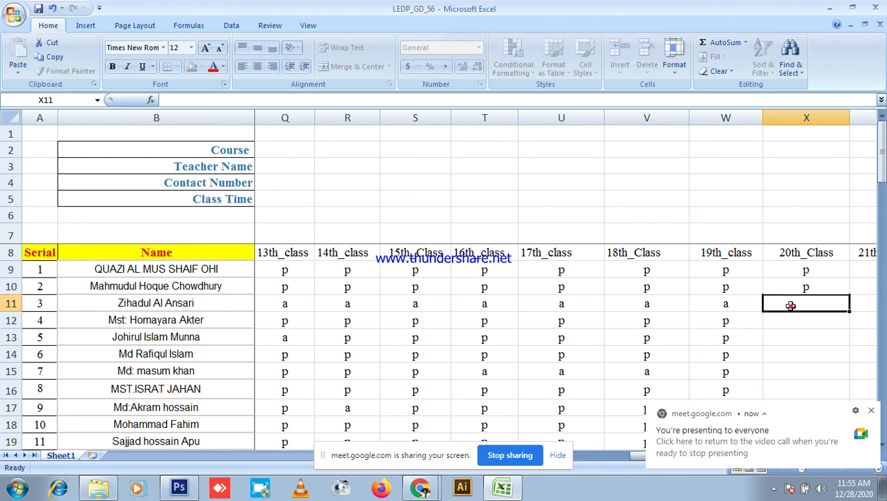
pyautogui.write('a')
pyautogui.click(790, 319)
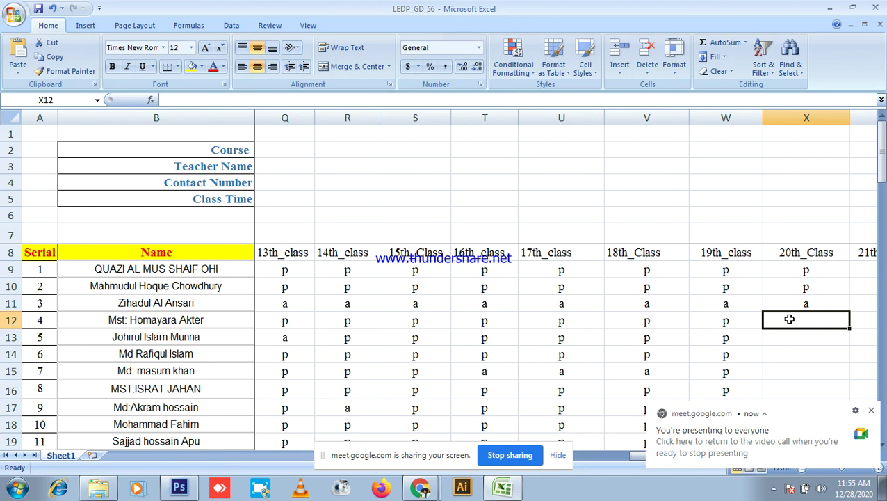
pyautogui.write('p')
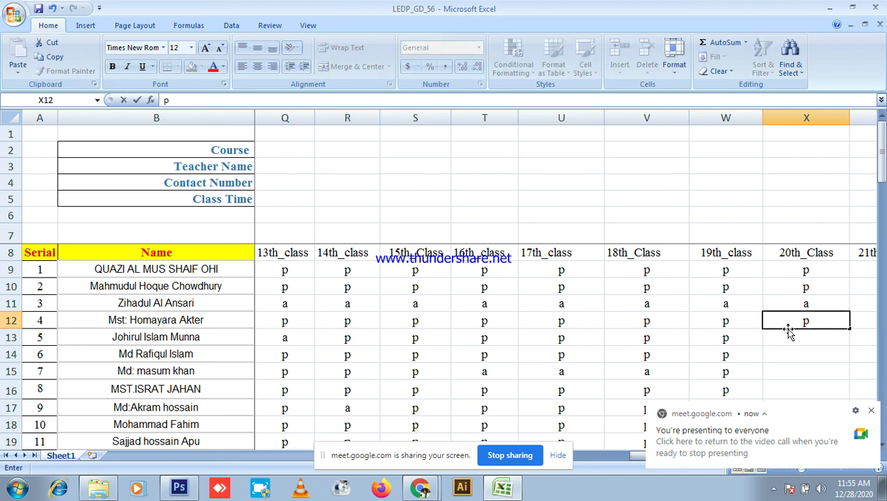
# - Check the participants in the Meet call and enter p in cell X13 for serial 5 in the attendance workbook
pyautogui.click(787, 338)
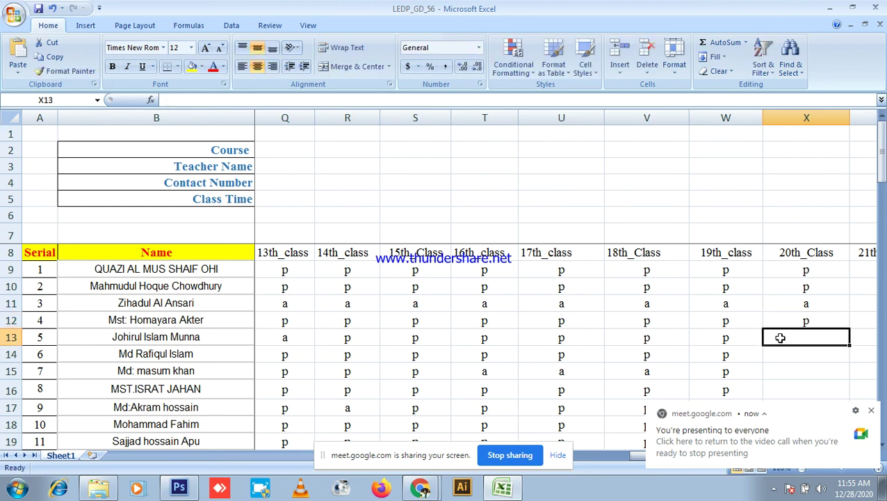
pyautogui.click(837, 6)
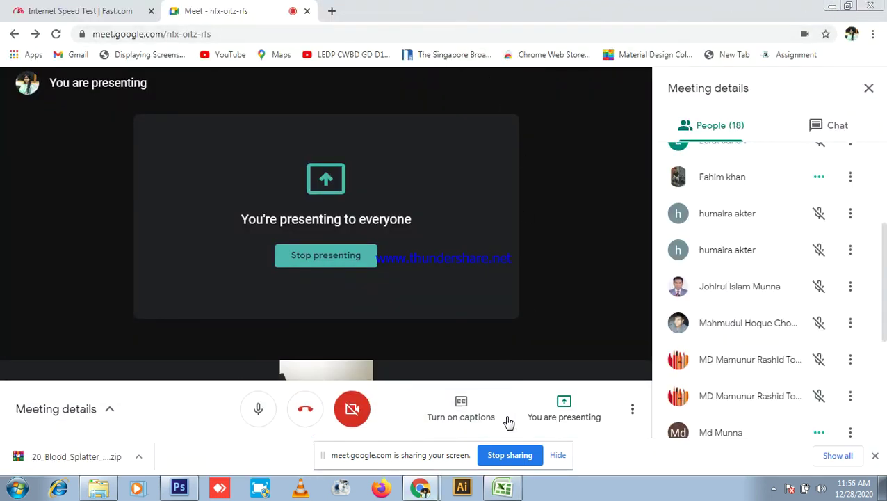
pyautogui.hotkey('alt', 'Tab')
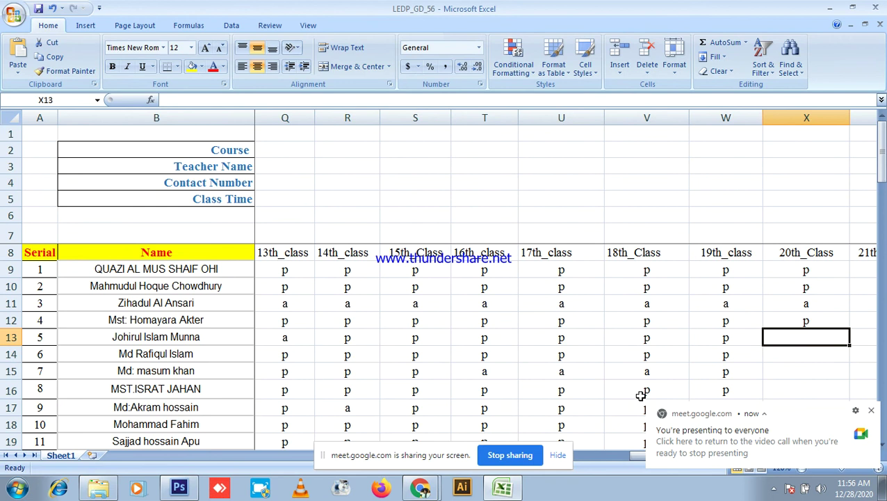
pyautogui.write('p')
pyautogui.press('Return')
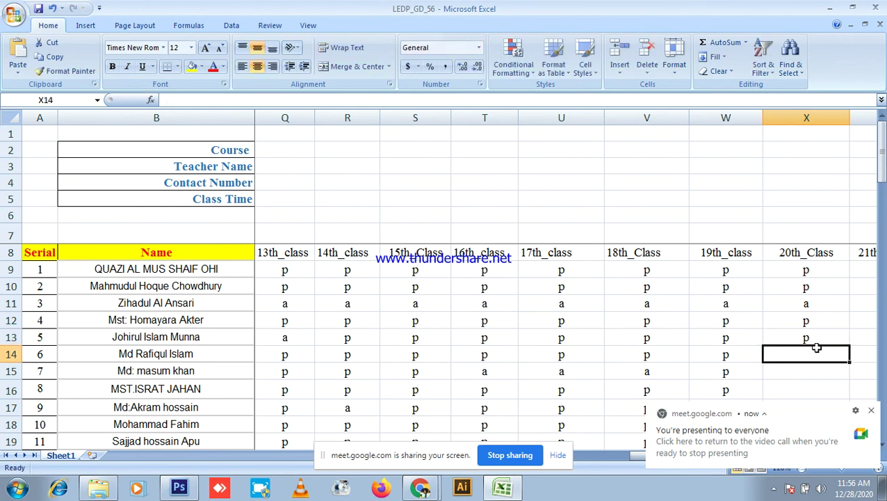
# - Record 20th_Class attendance for serials 6 and 7 by entering p in X14 and a in X15
pyautogui.scroll(-1, 825, 317)
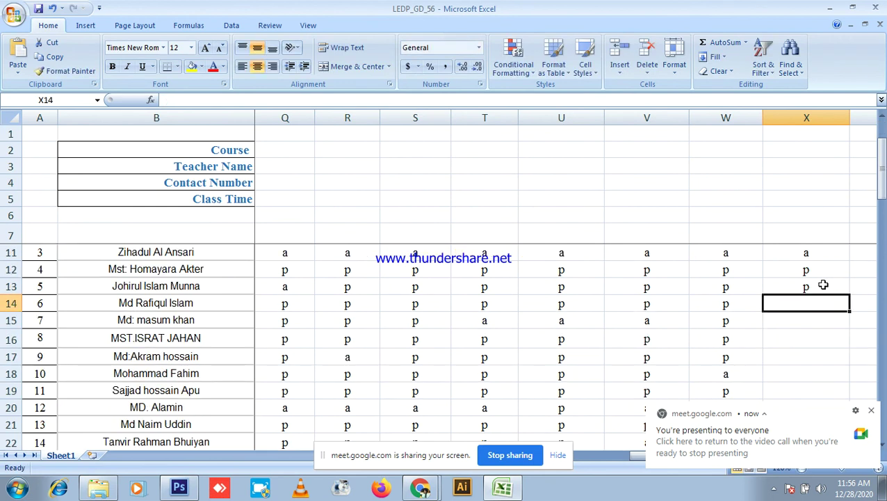
pyautogui.write('p')
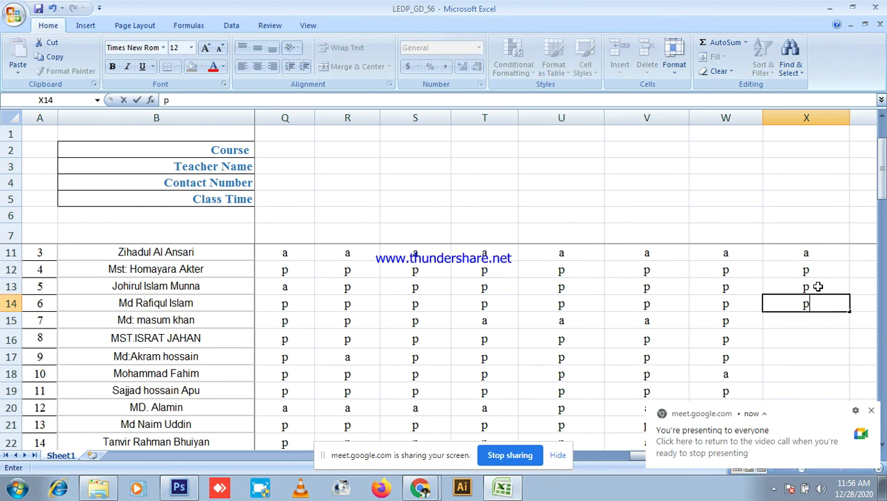
pyautogui.click(800, 320)
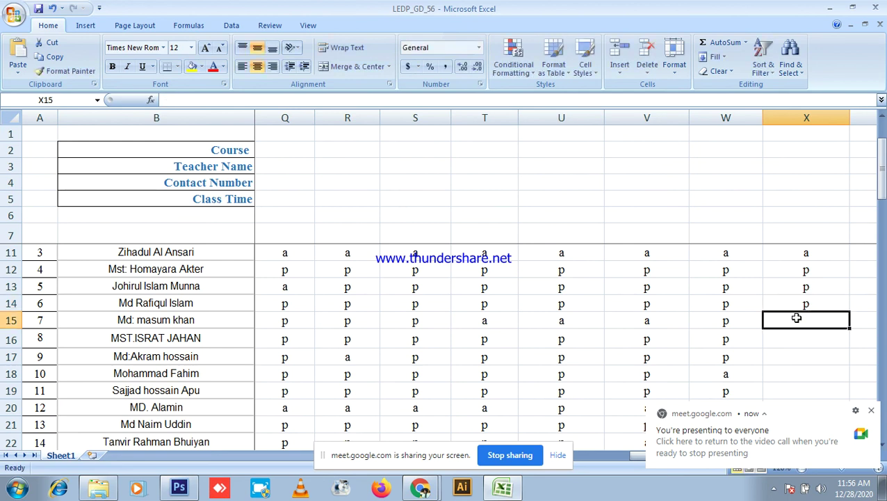
pyautogui.write('a')
pyautogui.click(791, 333)
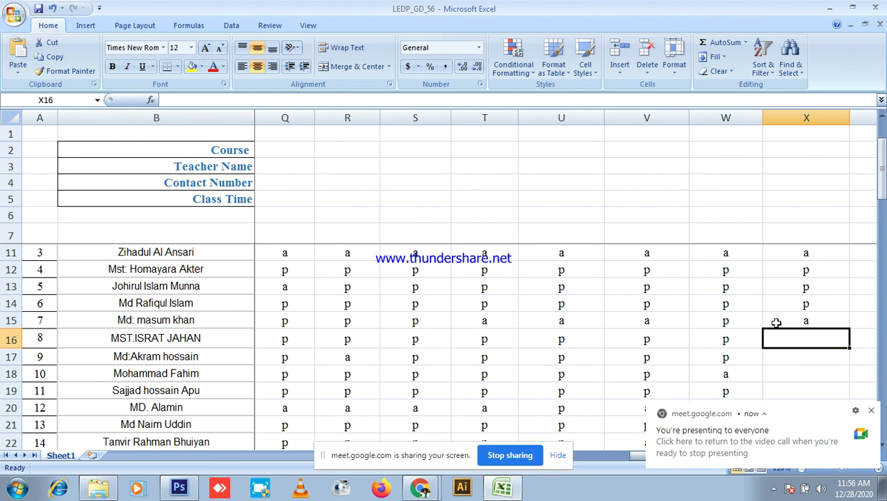
# - Admit the waiting participant to the Google Meet call, and enter p in cell X16 for serial 8 in the attendance workbook
pyautogui.scroll(-1, 813, 295)
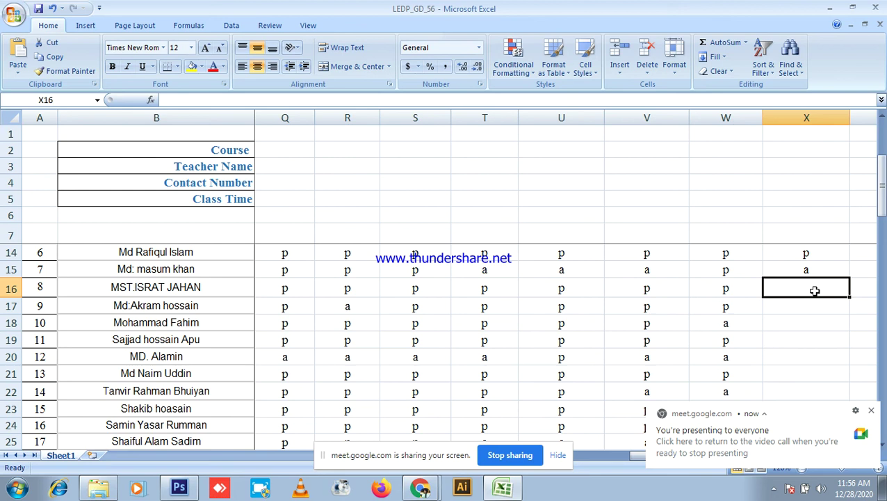
pyautogui.click(830, 9)
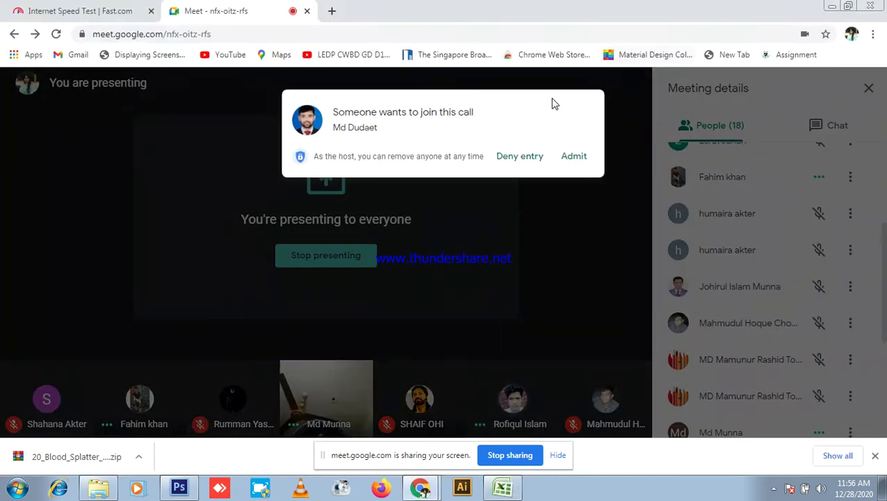
pyautogui.click(579, 148)
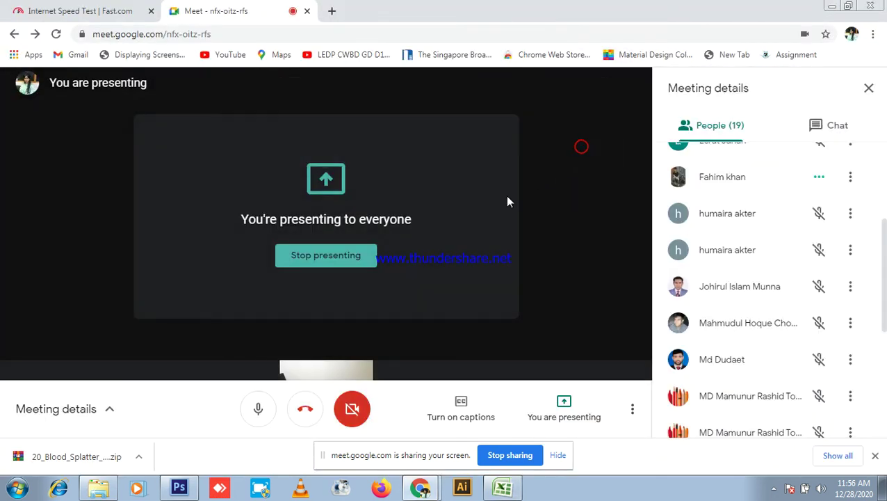
pyautogui.click(503, 487)
pyautogui.write('p')
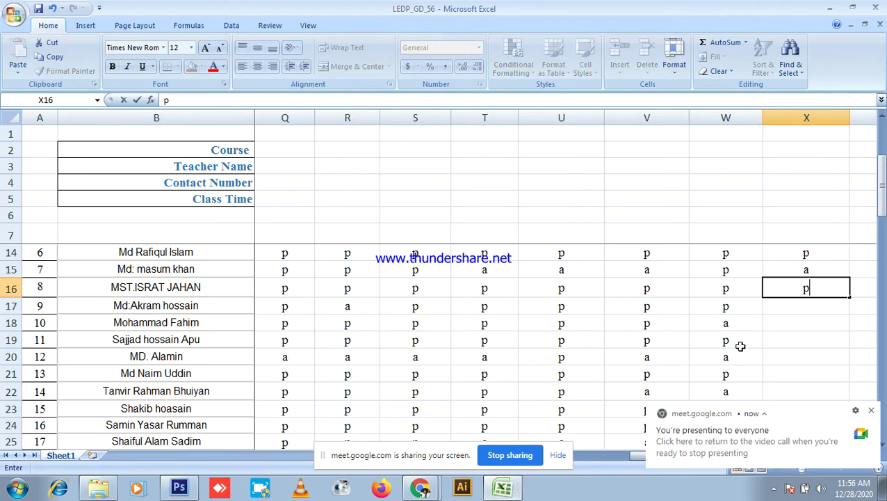
# - Record 20th_Class attendance for serials 9 to 11 by entering p in X17, p in X18 and a in X19
pyautogui.click(813, 305)
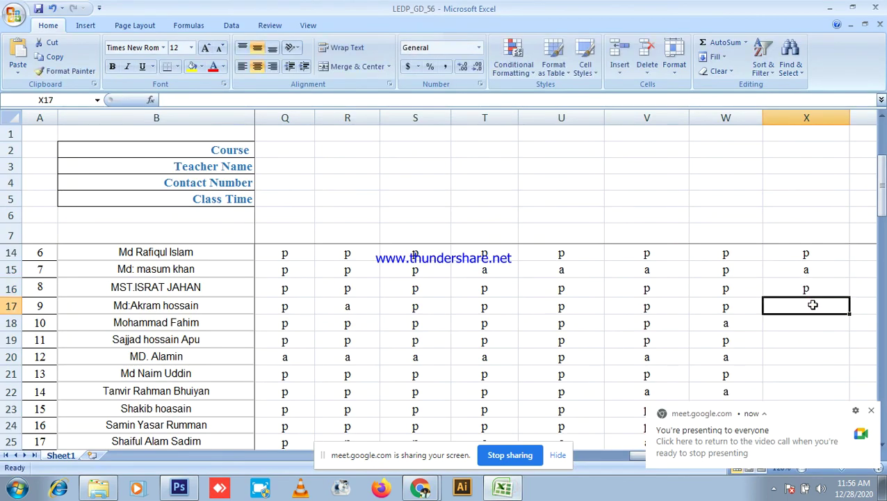
pyautogui.write('p')
pyautogui.click(793, 324)
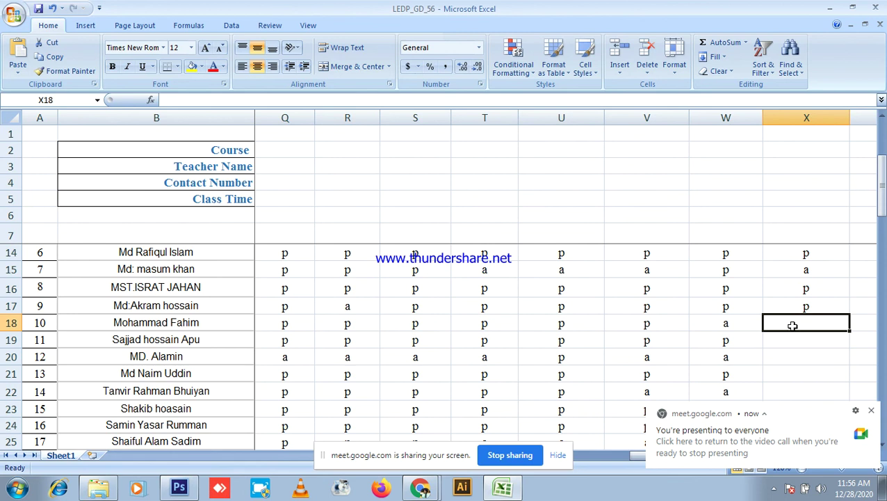
pyautogui.write('p')
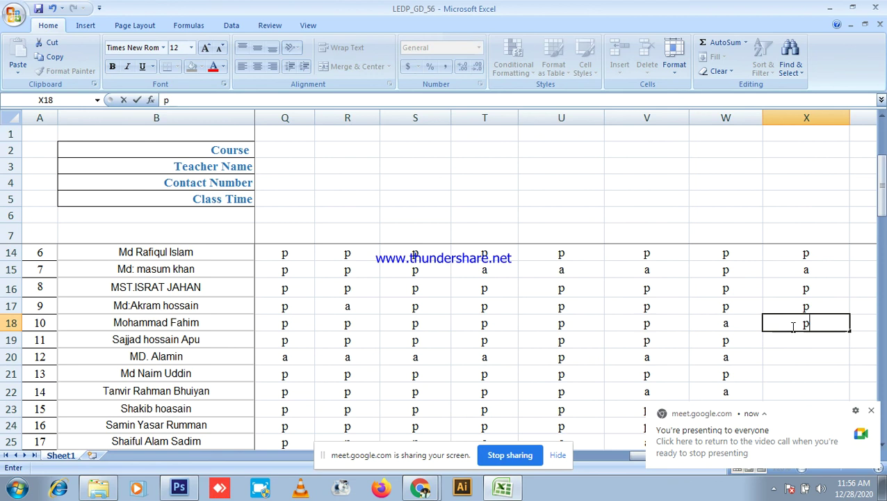
pyautogui.click(794, 341)
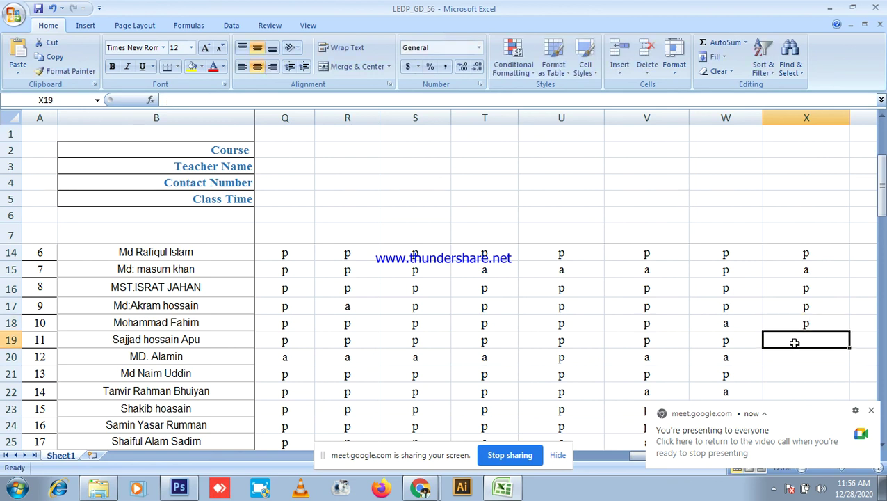
pyautogui.write('a')
# - Mark serials 12 and 13 for the 20th_Class with a in X20 and p in X21
pyautogui.scroll(-1, 799, 337)
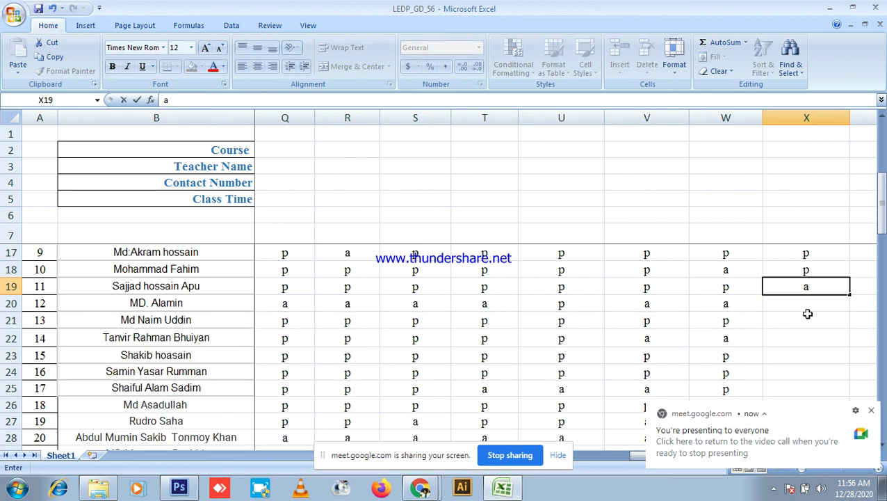
pyautogui.click(810, 303)
pyautogui.write('a')
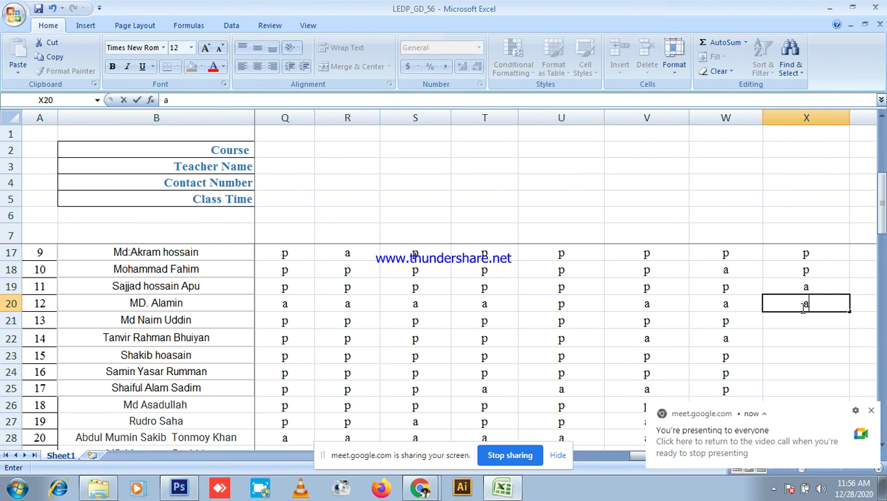
pyautogui.click(798, 321)
pyautogui.write('p')
# - Check the full participant list in the Meet call and enter p in cell X22 for serial 14 in the attendance workbook
pyautogui.click(798, 331)
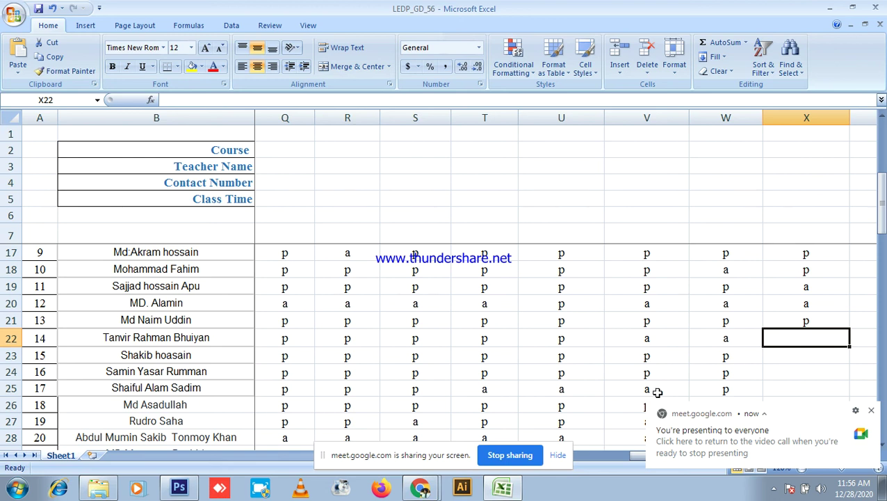
pyautogui.click(420, 487)
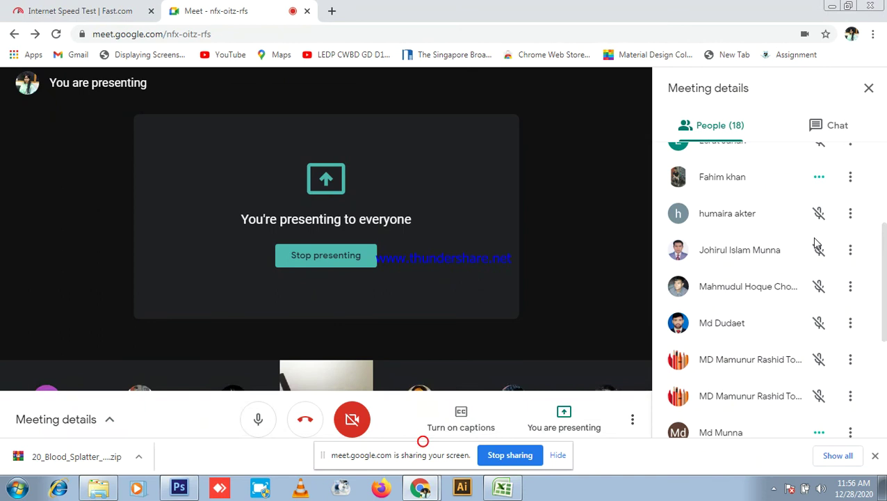
pyautogui.scroll(-3, 867, 228)
pyautogui.scroll(-2, 867, 228)
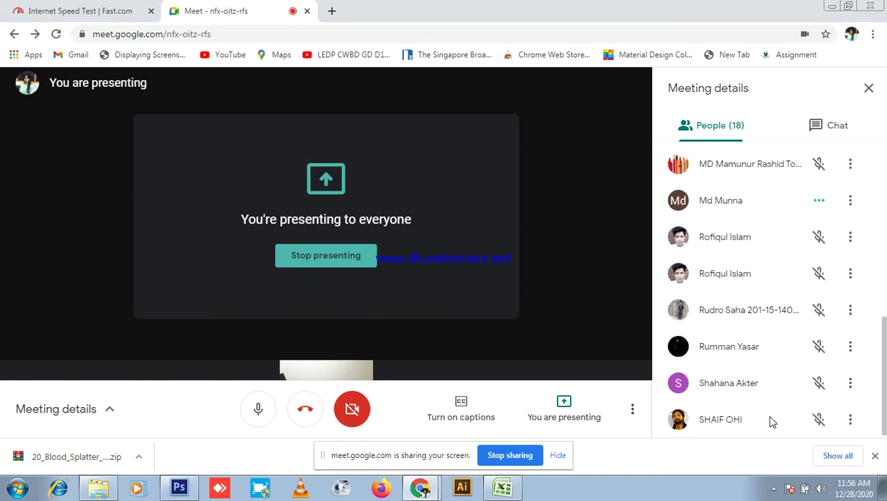
pyautogui.scroll(8, 775, 396)
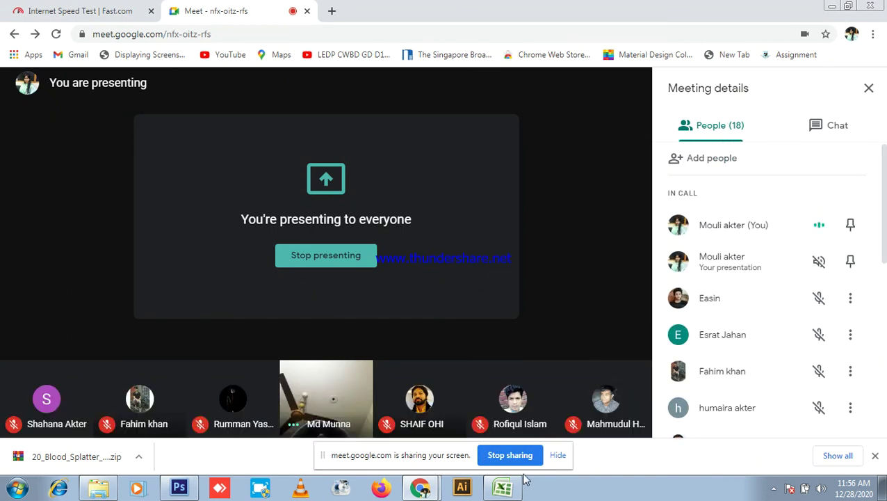
pyautogui.click(515, 487)
pyautogui.write('p')
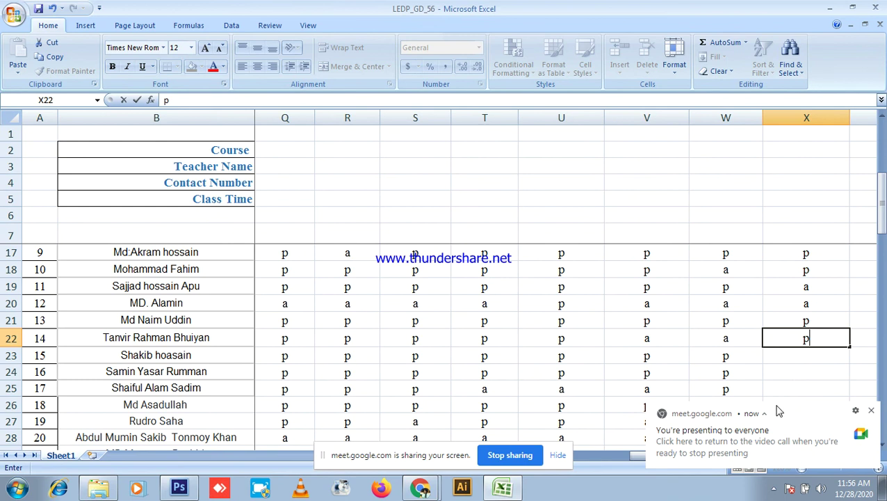
# - Record 20th_Class attendance for serials 15 and 16 by entering a in X23 and p in X24
pyautogui.click(797, 358)
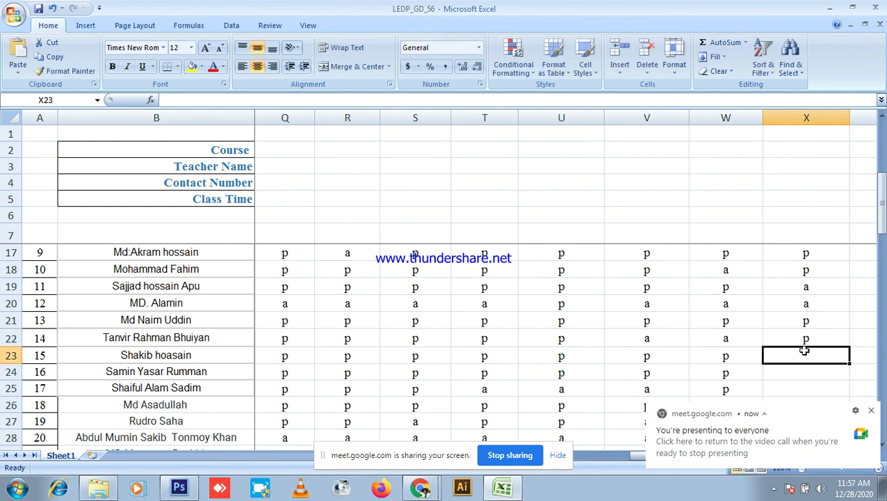
pyautogui.write('a')
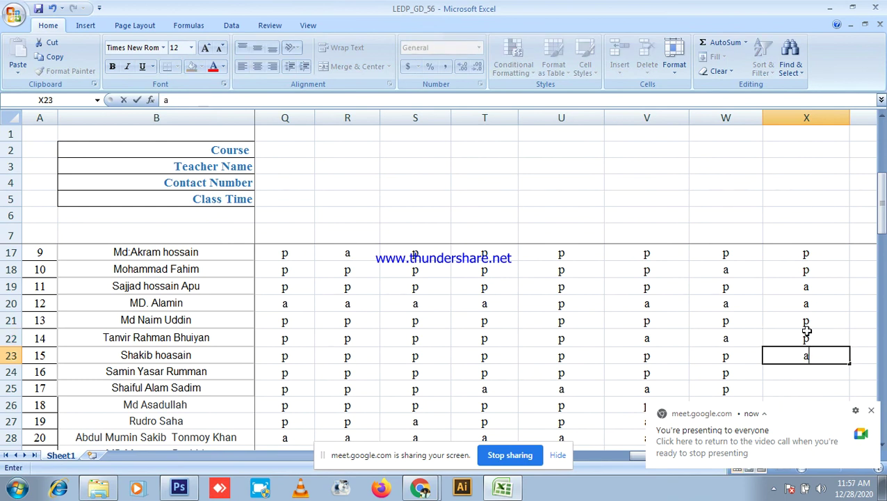
pyautogui.click(793, 373)
pyautogui.write('p')
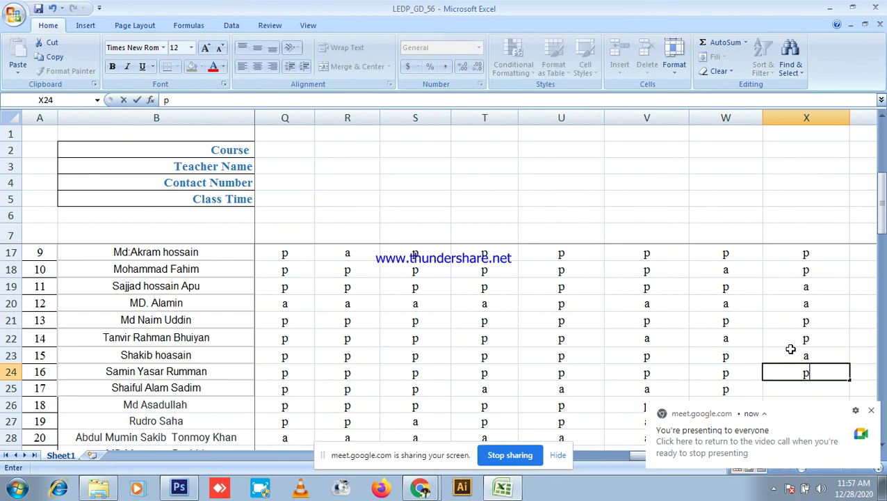
# - Check the Meet call's chat and participant list, and enter p in cell X25 for serial 17 in the attendance workbook
pyautogui.scroll(-1, 839, 323)
pyautogui.click(793, 340)
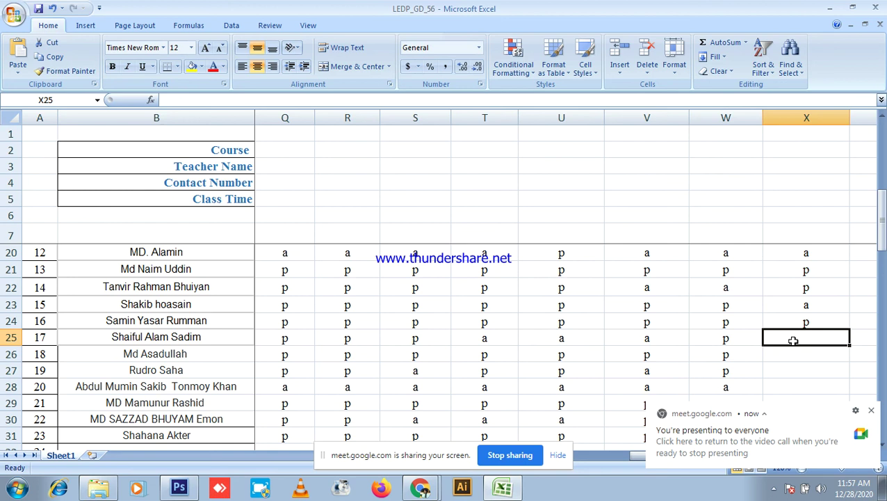
pyautogui.click(829, 8)
pyautogui.click(821, 129)
pyautogui.scroll(1, 879, 282)
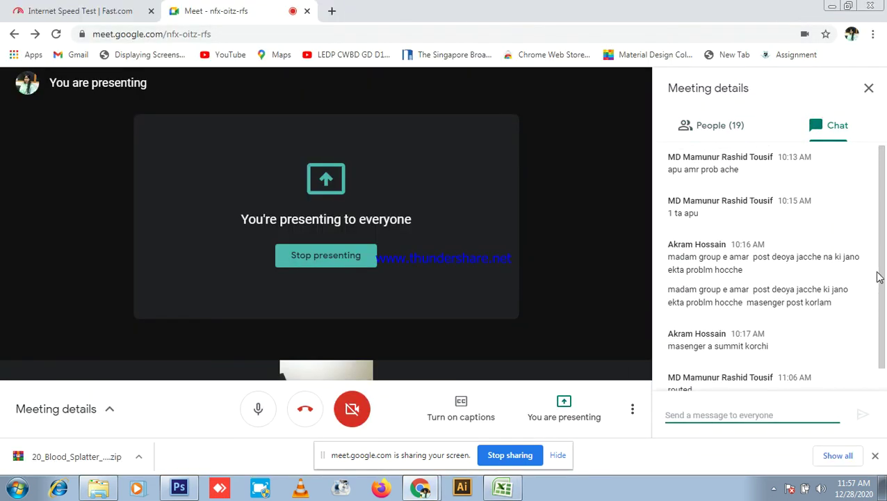
pyautogui.click(731, 126)
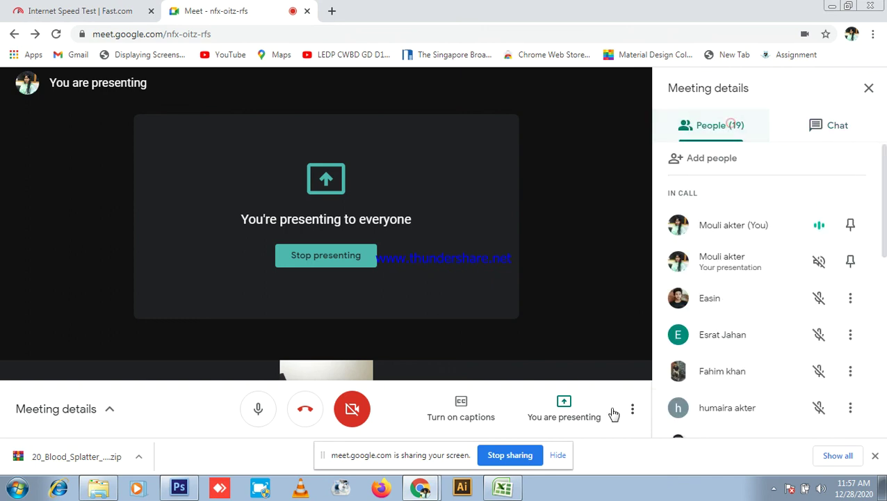
pyautogui.hotkey('alt', 'Tab')
pyautogui.write('p')
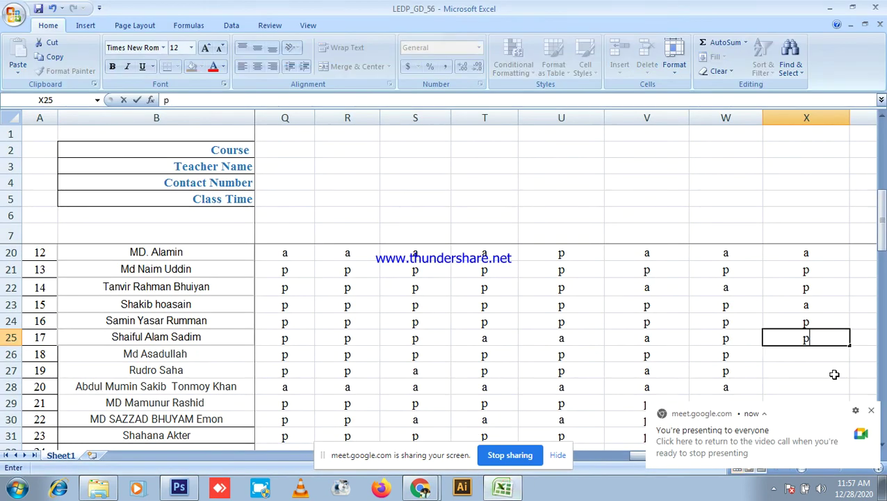
# - Mark serials 18 and 19 for the 20th_Class with p in cells X26 and X27
pyautogui.click(817, 355)
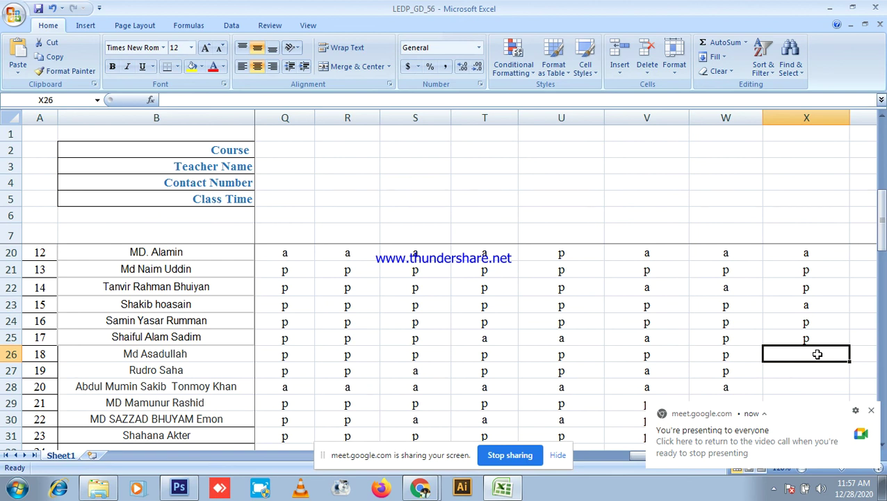
pyautogui.write('p')
pyautogui.click(811, 371)
pyautogui.write('p')
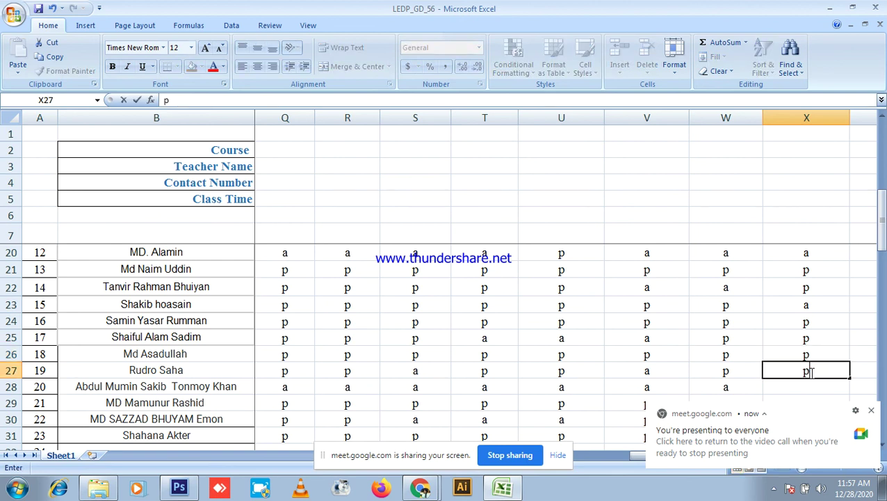
# - Record 20th_Class attendance for serials 20 and 21 by entering a in X28 and p in X29
pyautogui.scroll(-4, 809, 366)
pyautogui.scroll(3, 809, 359)
pyautogui.click(805, 335)
pyautogui.write('a')
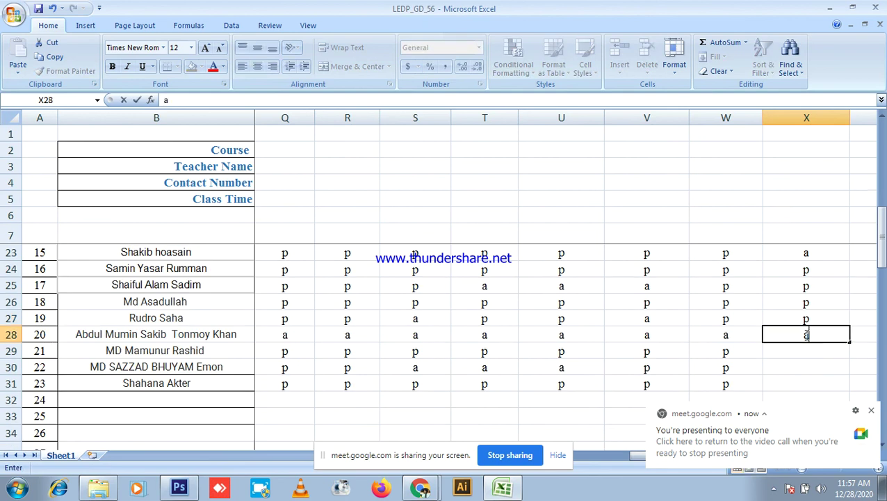
pyautogui.click(799, 353)
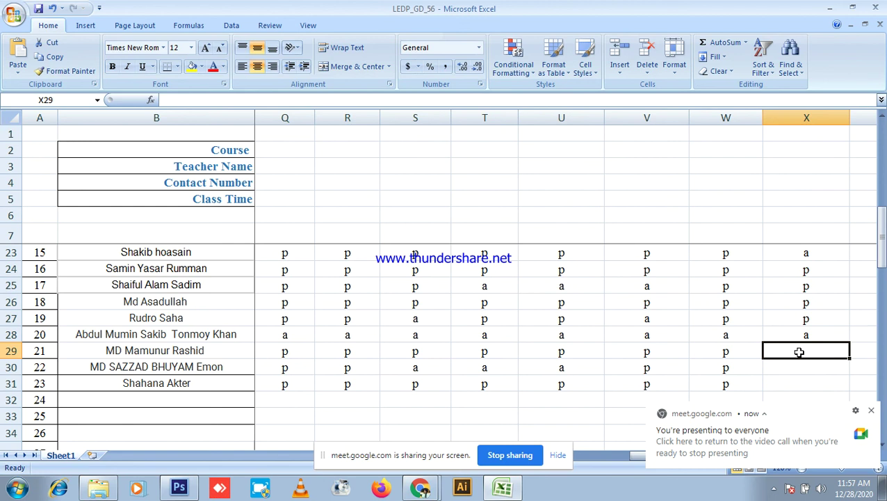
pyautogui.write('p')
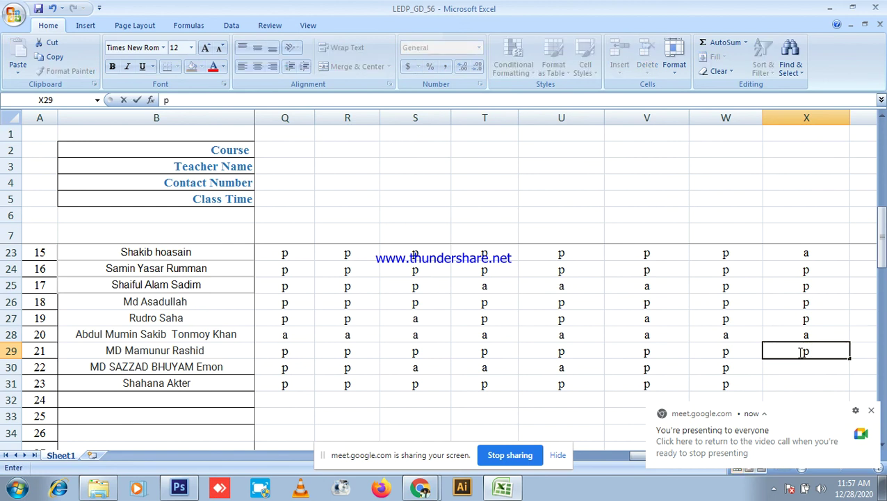
# - Complete the 20th_Class column for serials 22 and 23 with a in X30 and p in X31
pyautogui.click(790, 364)
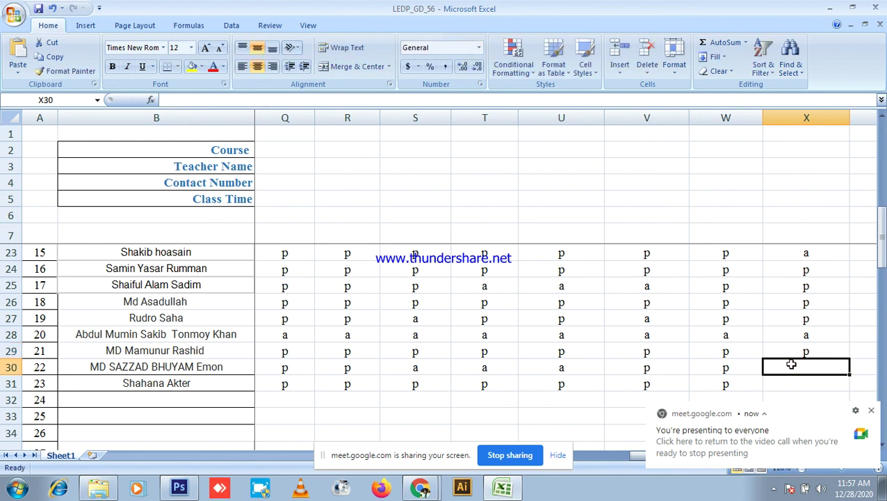
pyautogui.write('a')
pyautogui.click(802, 383)
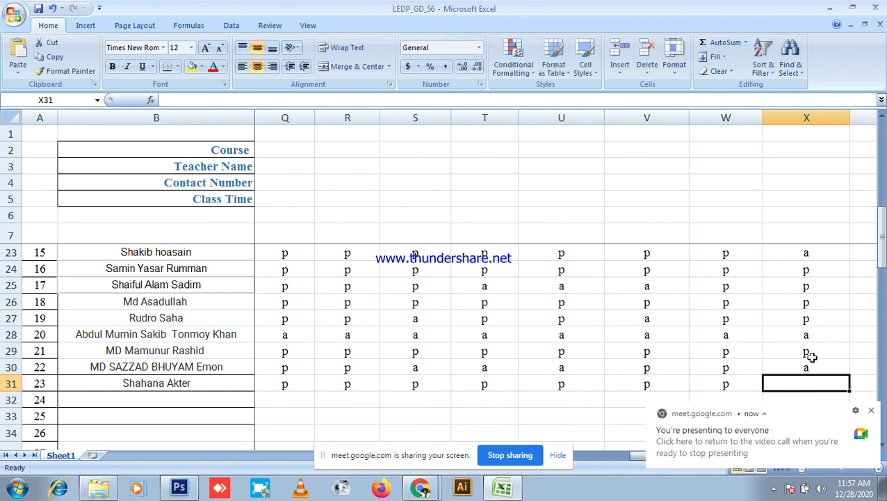
pyautogui.scroll(-1, 812, 355)
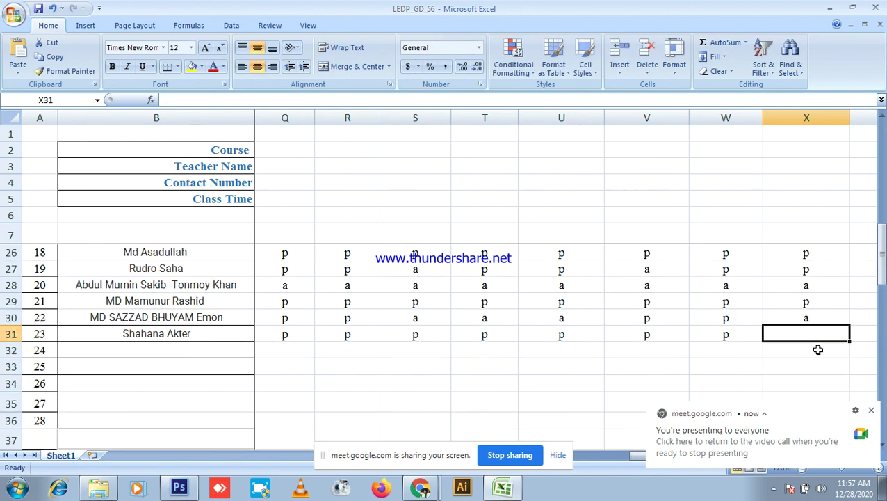
pyautogui.write('p')
pyautogui.scroll(6, 786, 296)
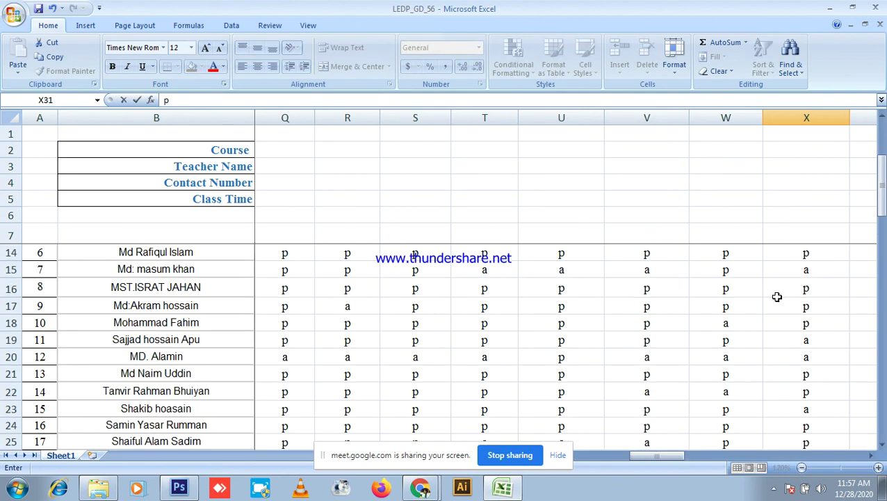
# - Commit the entry in cell X31, then save and close the LEDP_GD_56 attendance workbook
pyautogui.hotkey('ctrl', 'Return')
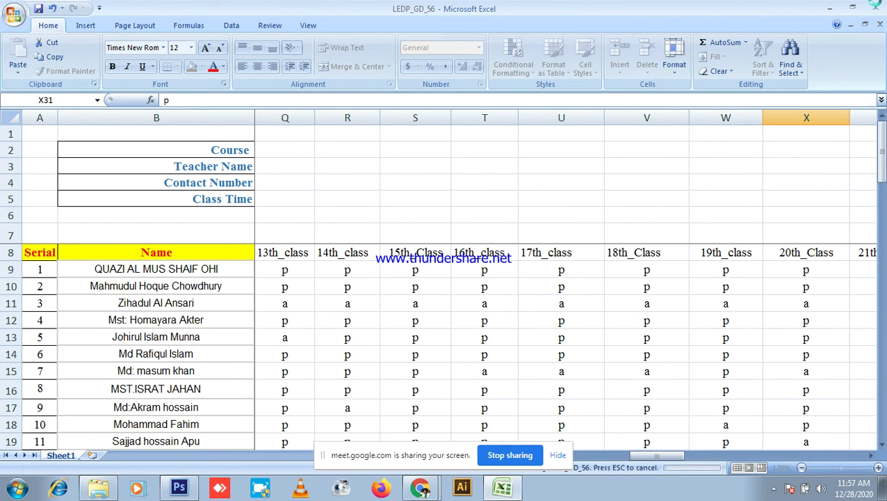
pyautogui.click(877, 7)
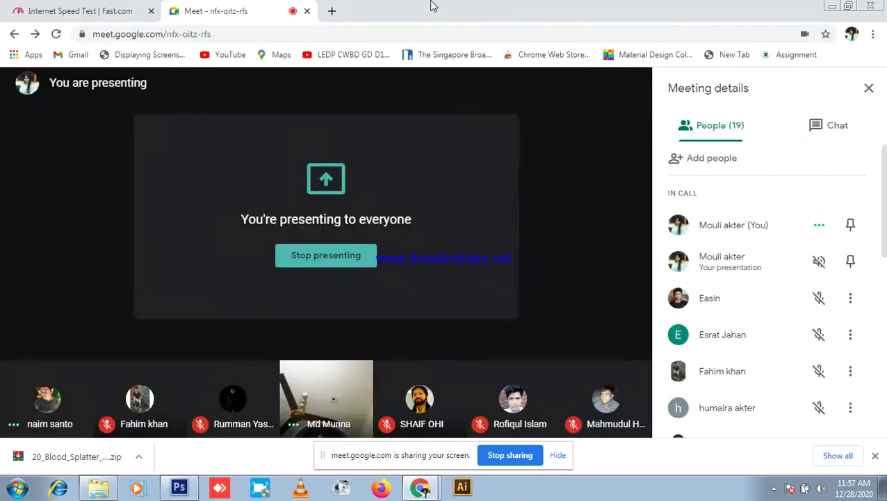
# - Stop presenting the screen in the Google Meet call and look through the participant list
pyautogui.click(575, 146)
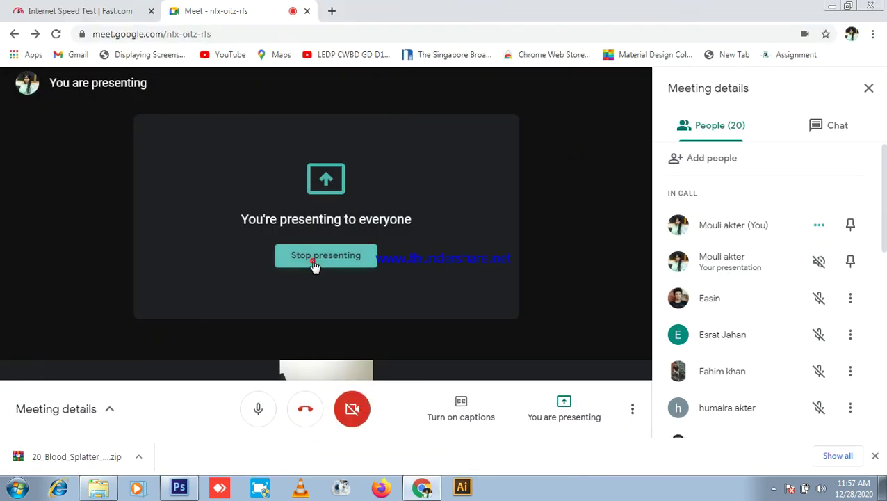
pyautogui.click(313, 263)
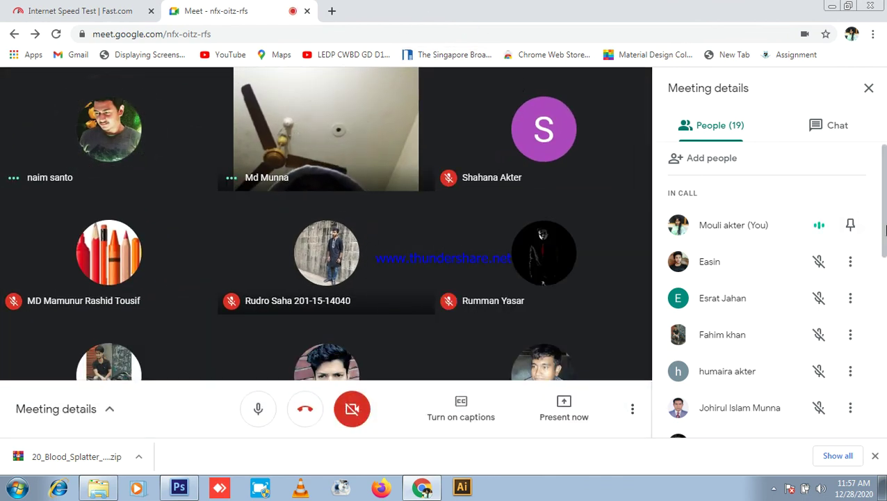
pyautogui.scroll(-2, 848, 247)
pyautogui.scroll(1, 843, 243)
pyautogui.scroll(2, 841, 245)
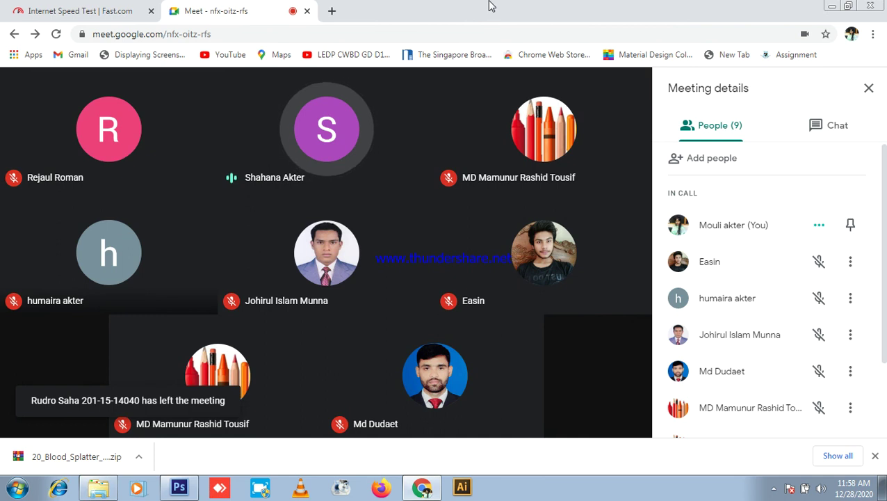
# - Present the entire screen to the remaining participants in the Meet call
pyautogui.moveTo(353, 382)
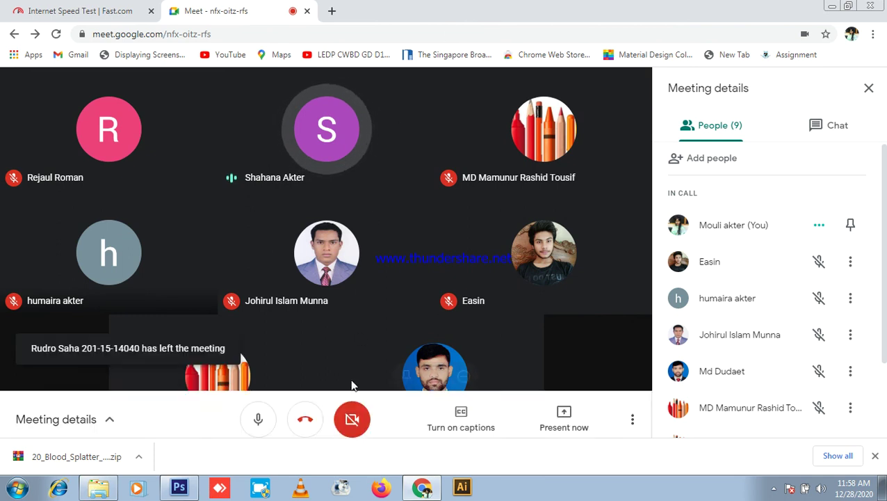
pyautogui.click(579, 408)
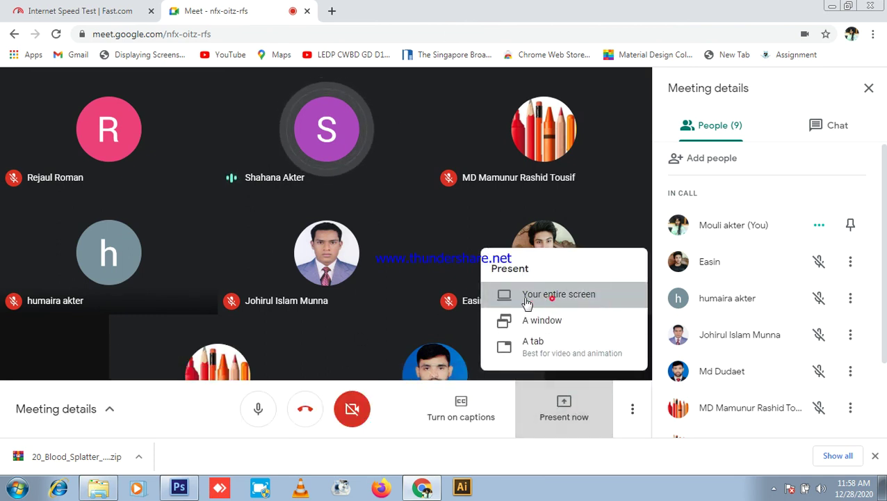
pyautogui.click(531, 304)
pyautogui.click(559, 316)
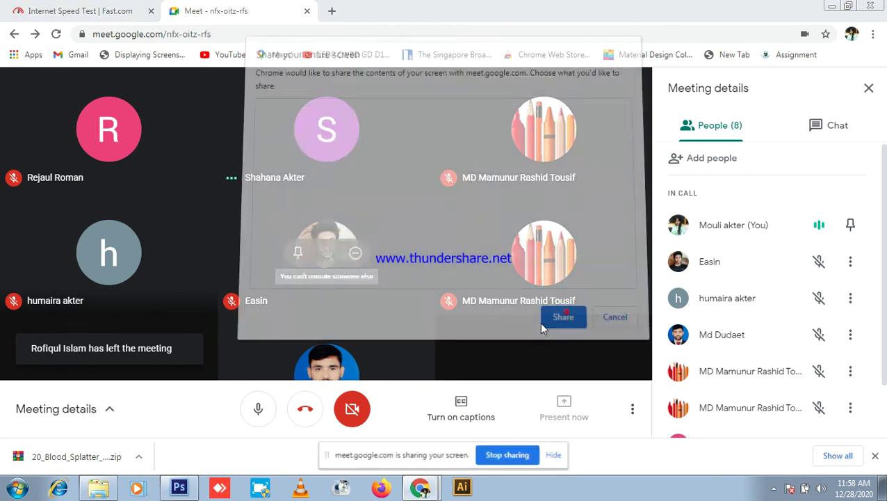
# - Switch to Photoshop to show the light bulb on grass composition in Untitled-6, and return to the Meet call
pyautogui.click(179, 487)
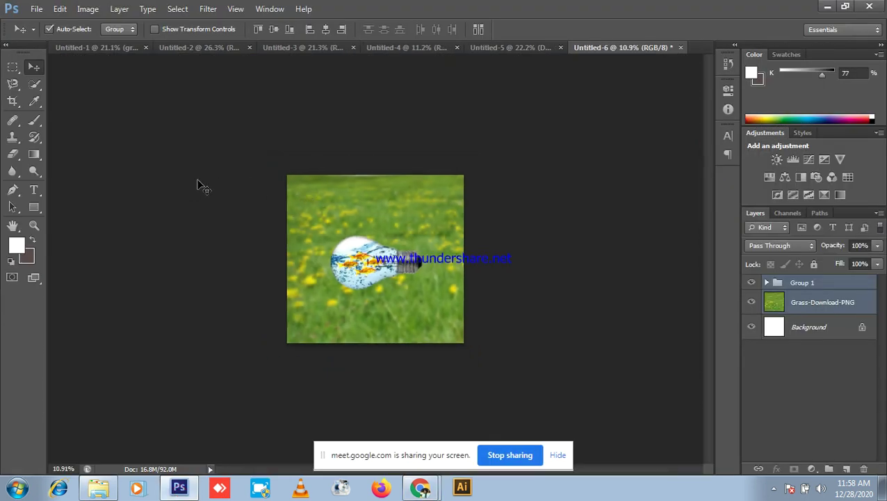
pyautogui.scroll(2, 359, 147)
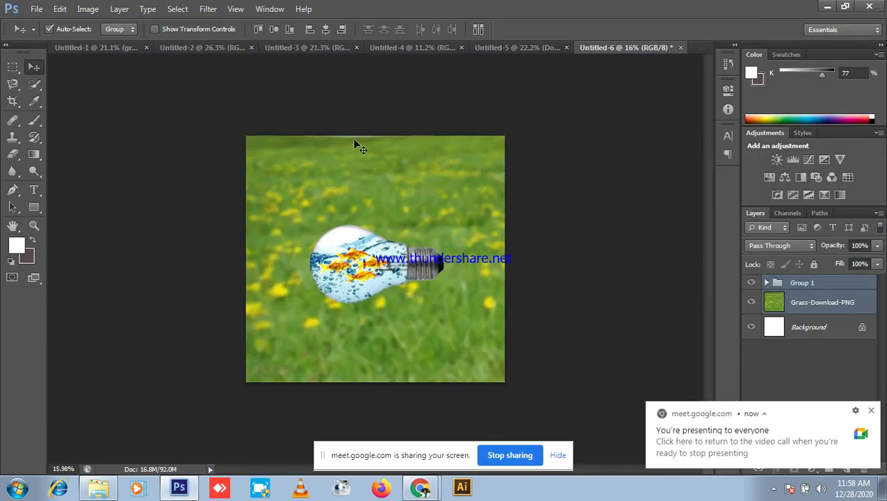
pyautogui.scroll(-1, 455, 143)
pyautogui.scroll(1, 432, 155)
pyautogui.click(829, 7)
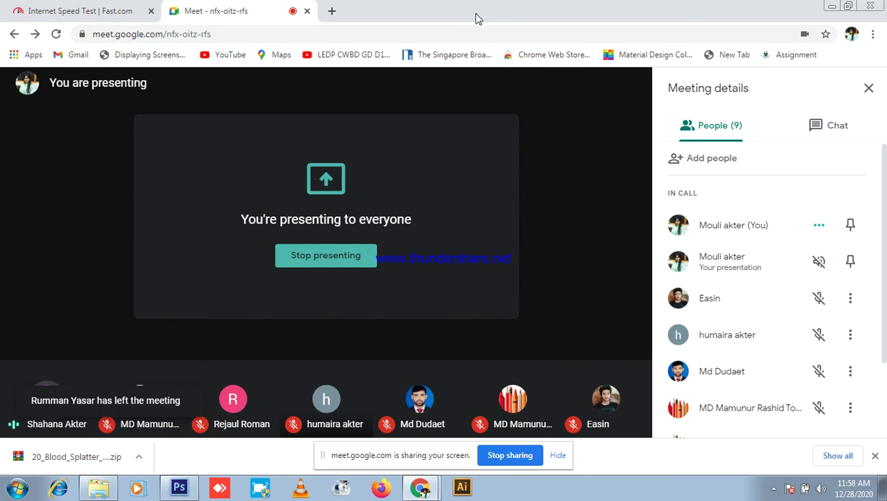
pyautogui.moveTo(426, 296)
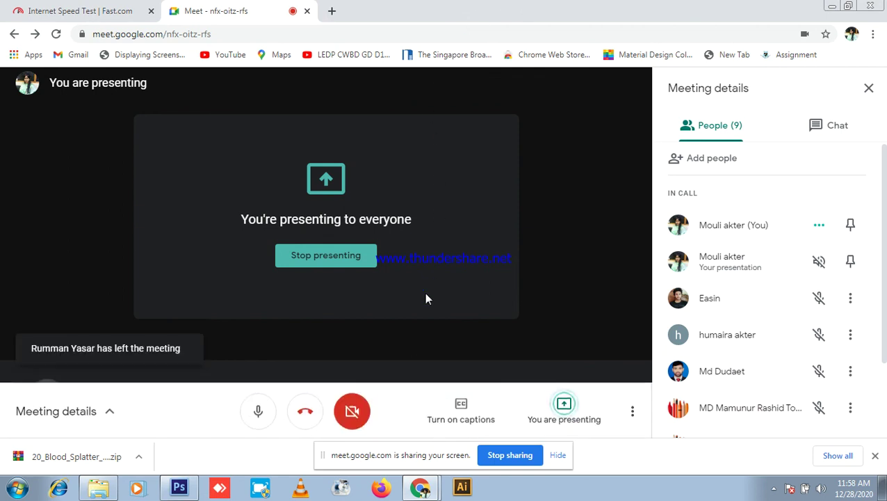
pyautogui.click(176, 487)
pyautogui.hotkey('ctrl', '-')
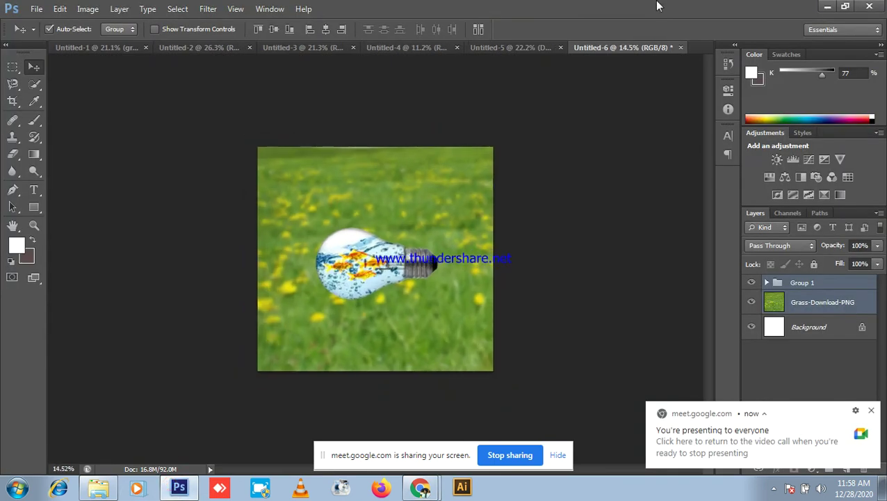
pyautogui.click(828, 6)
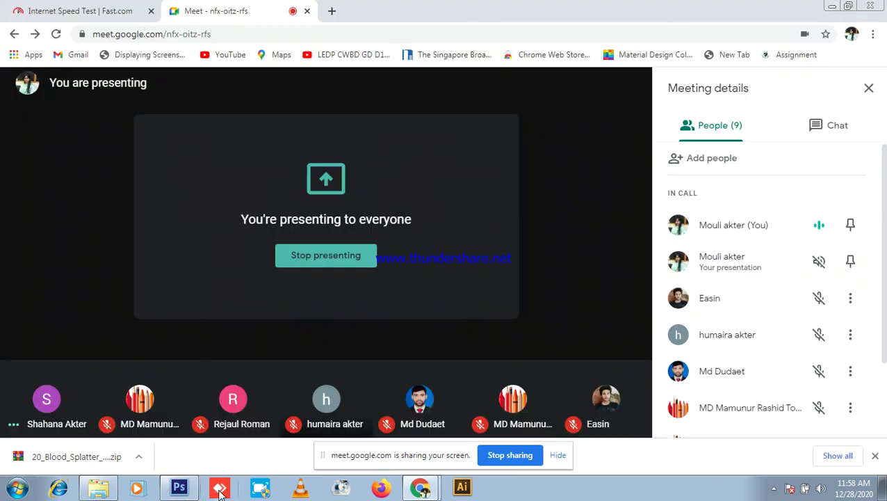
# - Show the Color Mode choices for a new document in Photoshop, cancel its creation, and return to the Meet call
pyautogui.click(179, 487)
pyautogui.click(60, 9)
pyautogui.click(39, 9)
pyautogui.click(36, 8)
pyautogui.click(52, 23)
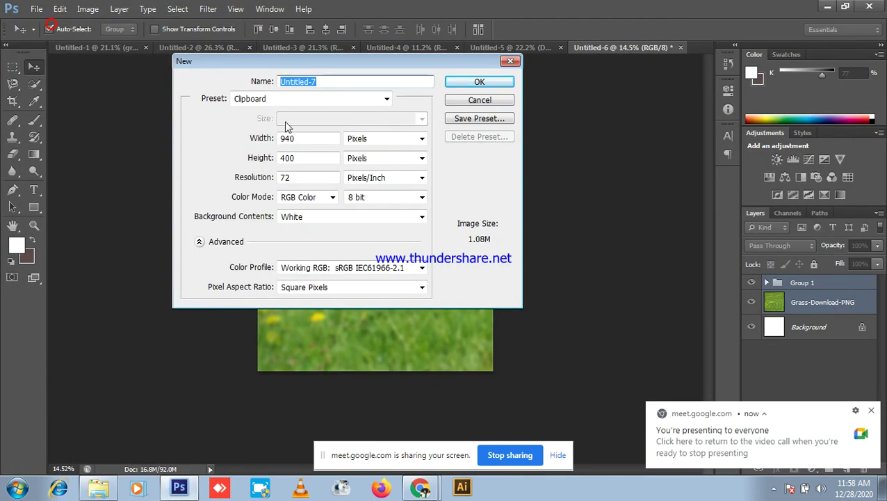
pyautogui.click(299, 200)
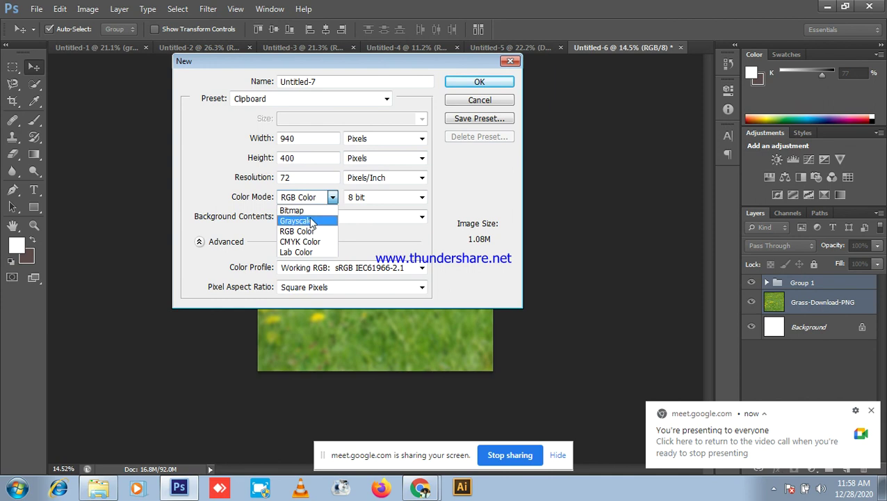
pyautogui.click(473, 90)
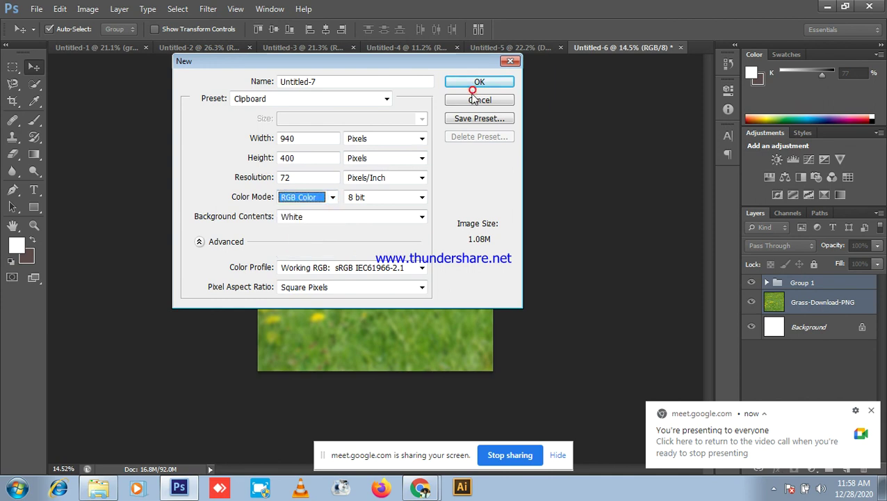
pyautogui.click(477, 100)
pyautogui.click(825, 6)
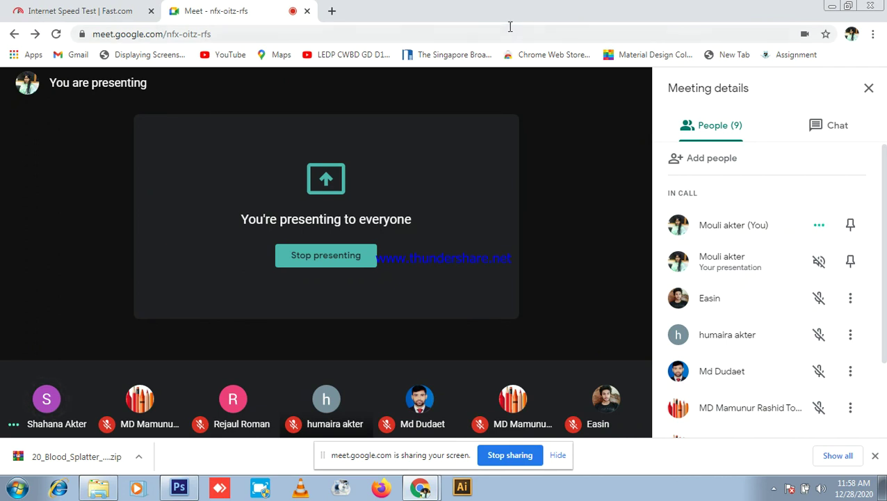
# - Stop presenting the screen in the Meet call and reveal the hidden system tray icons
pyautogui.moveTo(412, 148)
pyautogui.click(339, 262)
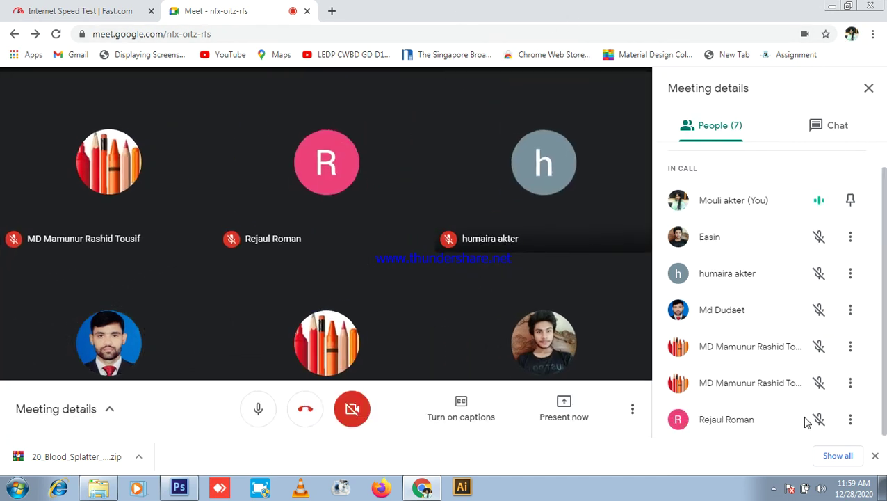
pyautogui.click(773, 487)
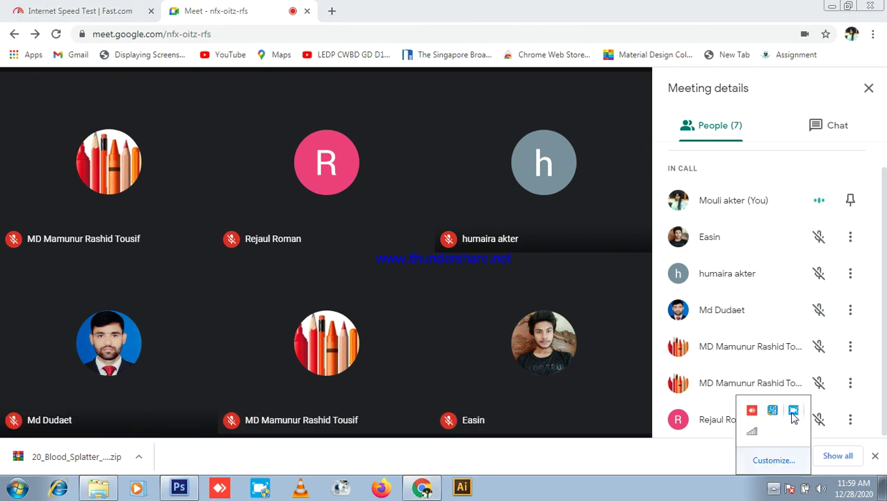